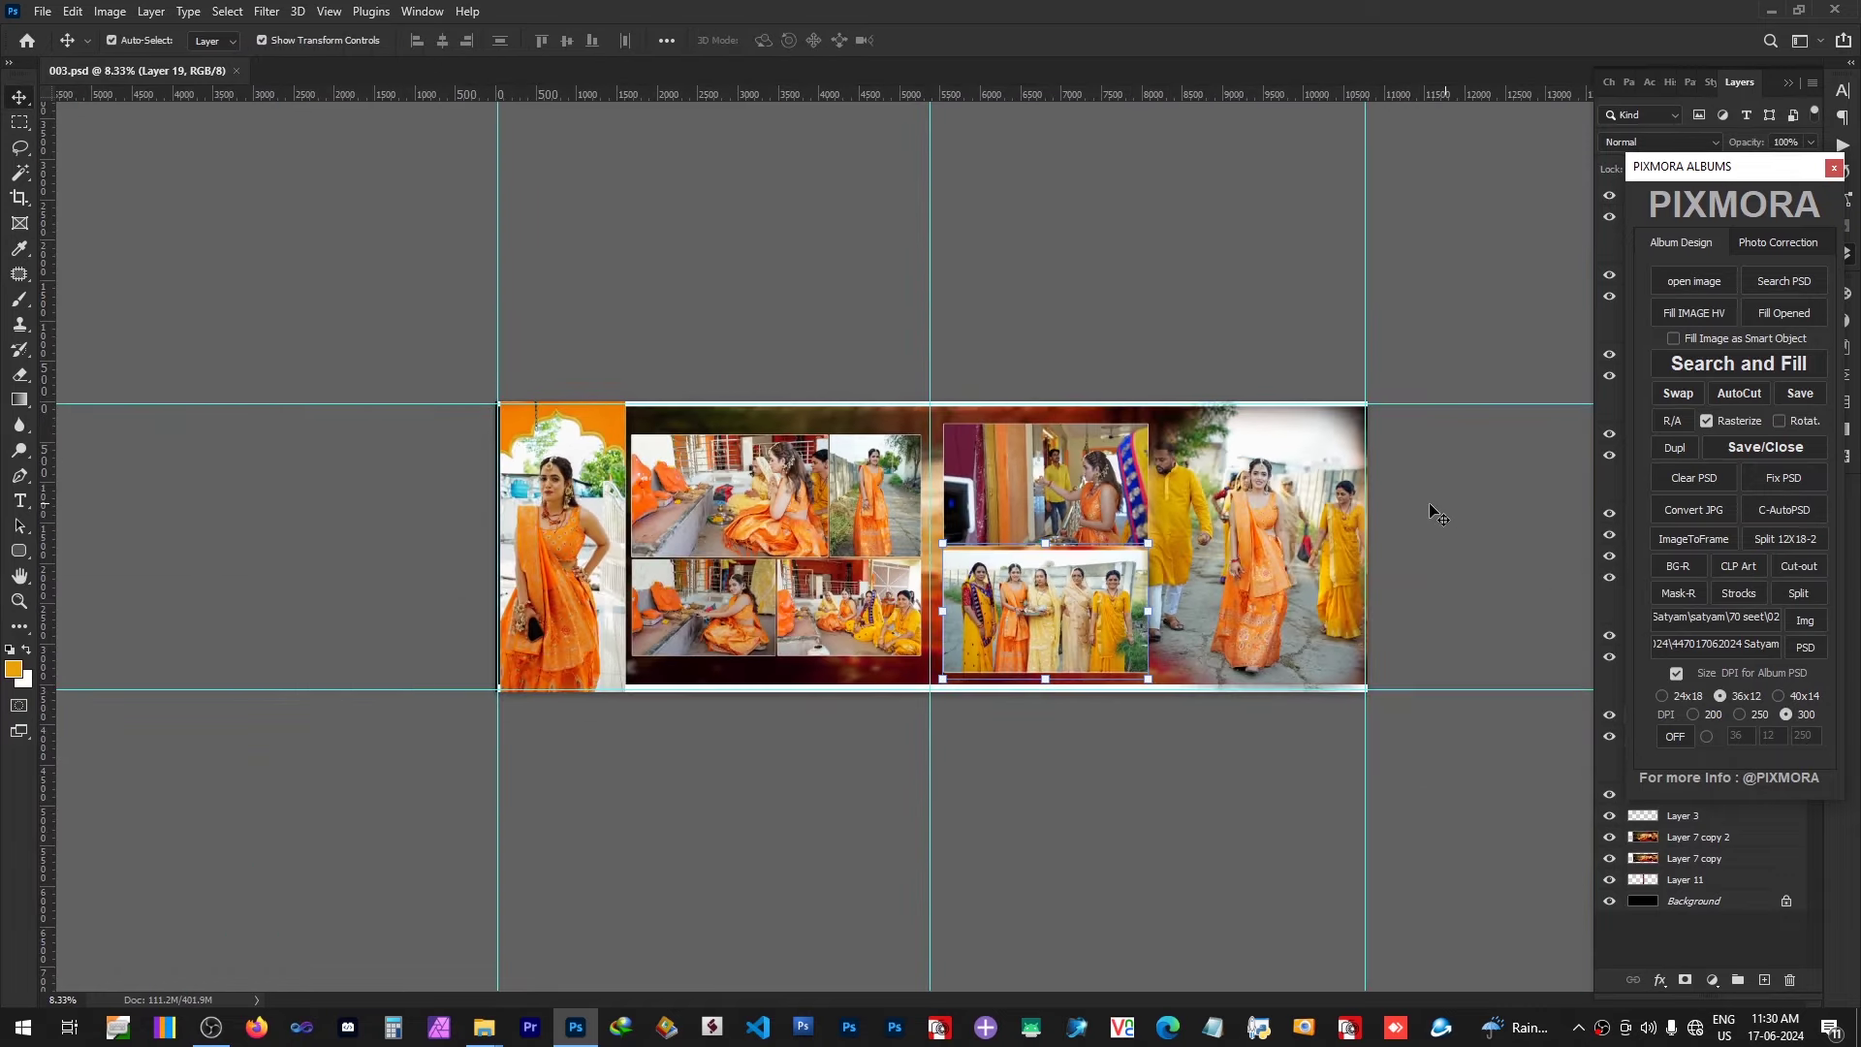
Step: Slightly shrink the large walking photo at the spread's right end and paint on its Pixmora mask layer with a smaller brush
left_click(1241, 481)
left_click_drag(1142, 371, 1149, 383)
right_click(1265, 491)
left_click(1338, 520)
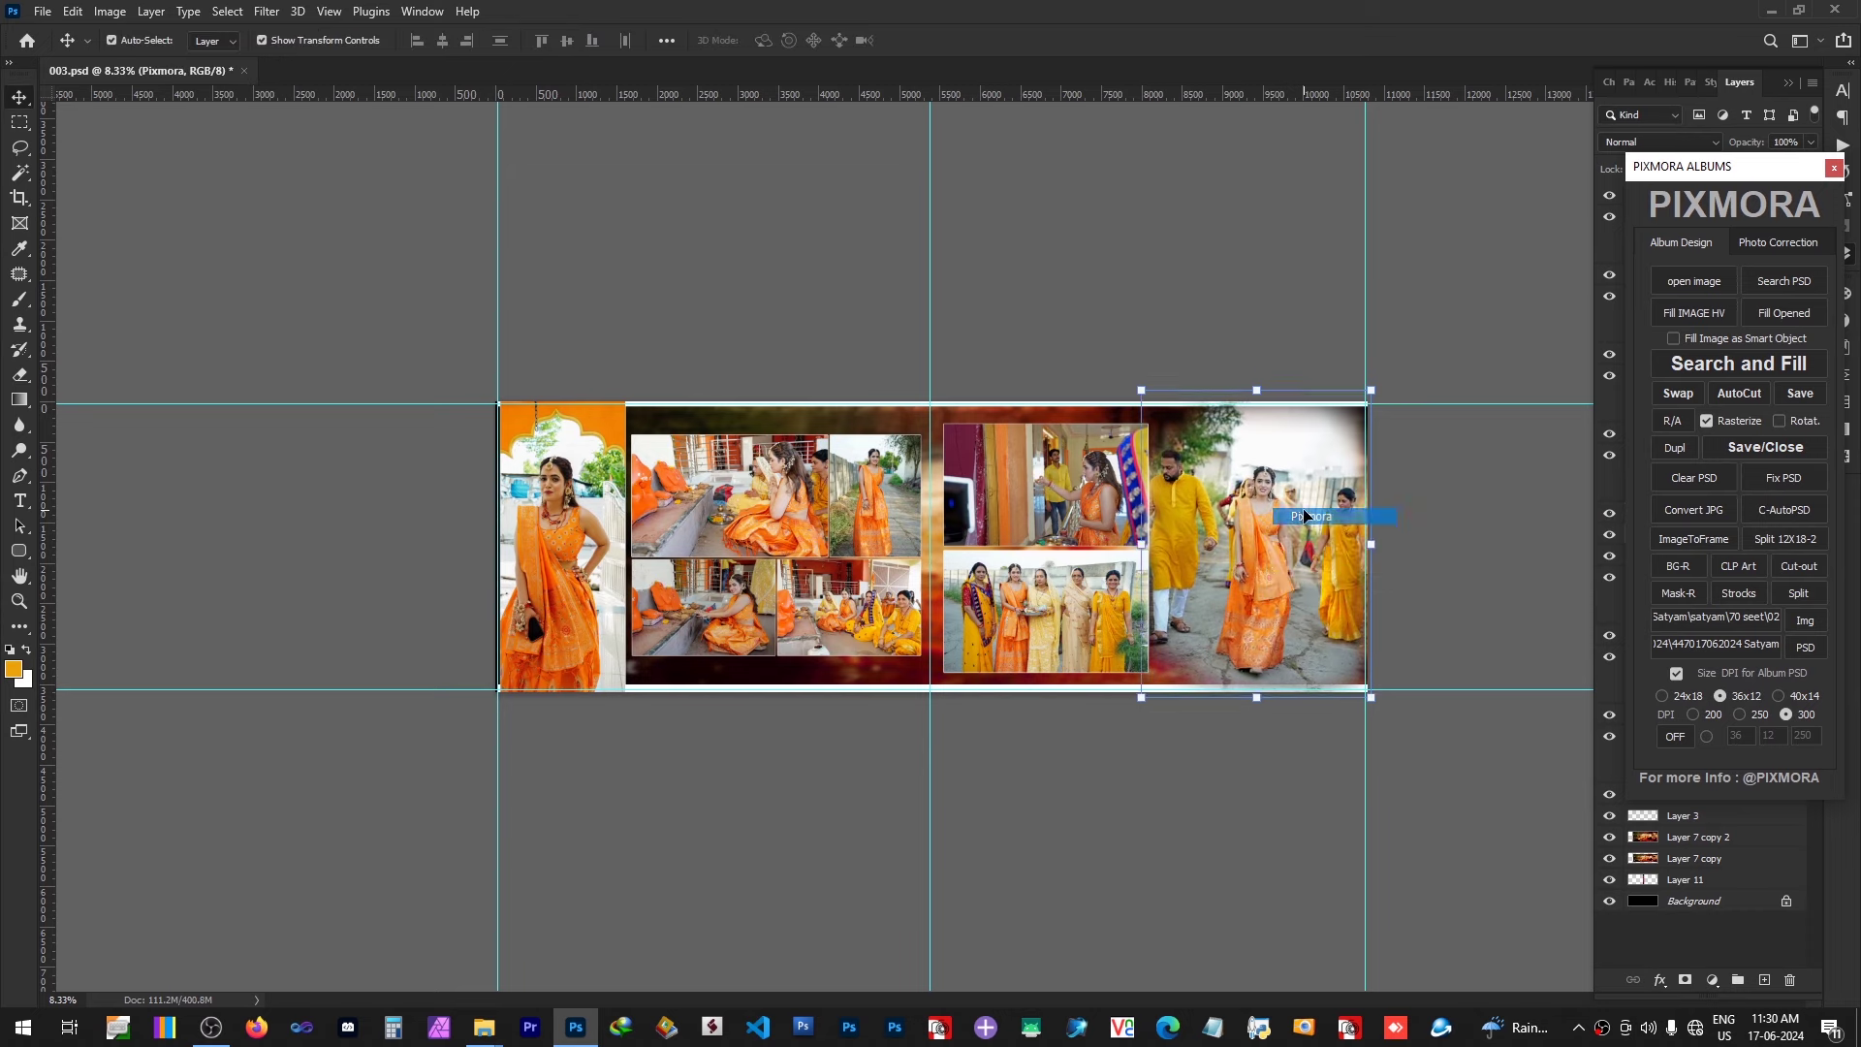
key("b")
key("bracketleft")
key("bracketleft")
key("bracketleft")
key("bracketleft")
key("bracketleft")
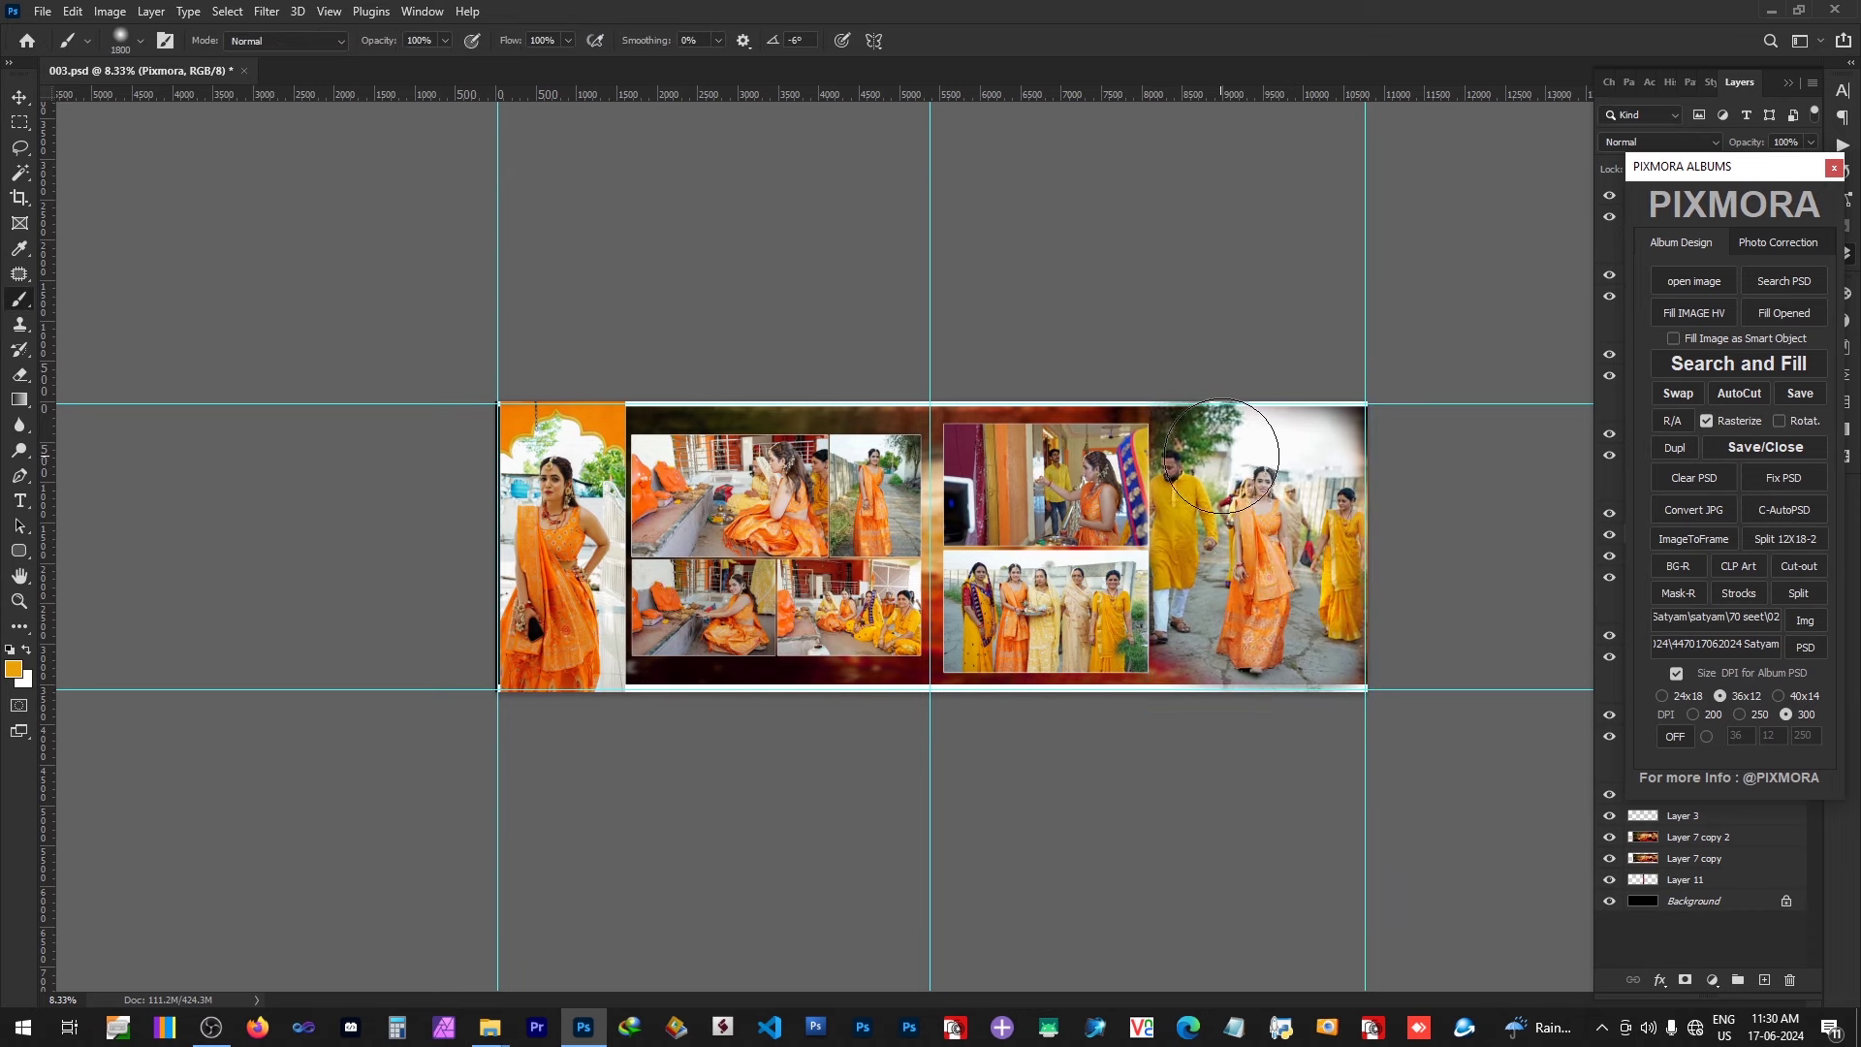
Step: Erase the Pixmora mask along the lower edge of the large walking photo with a 1400 px eraser
key("ctrl+plus")
key("e")
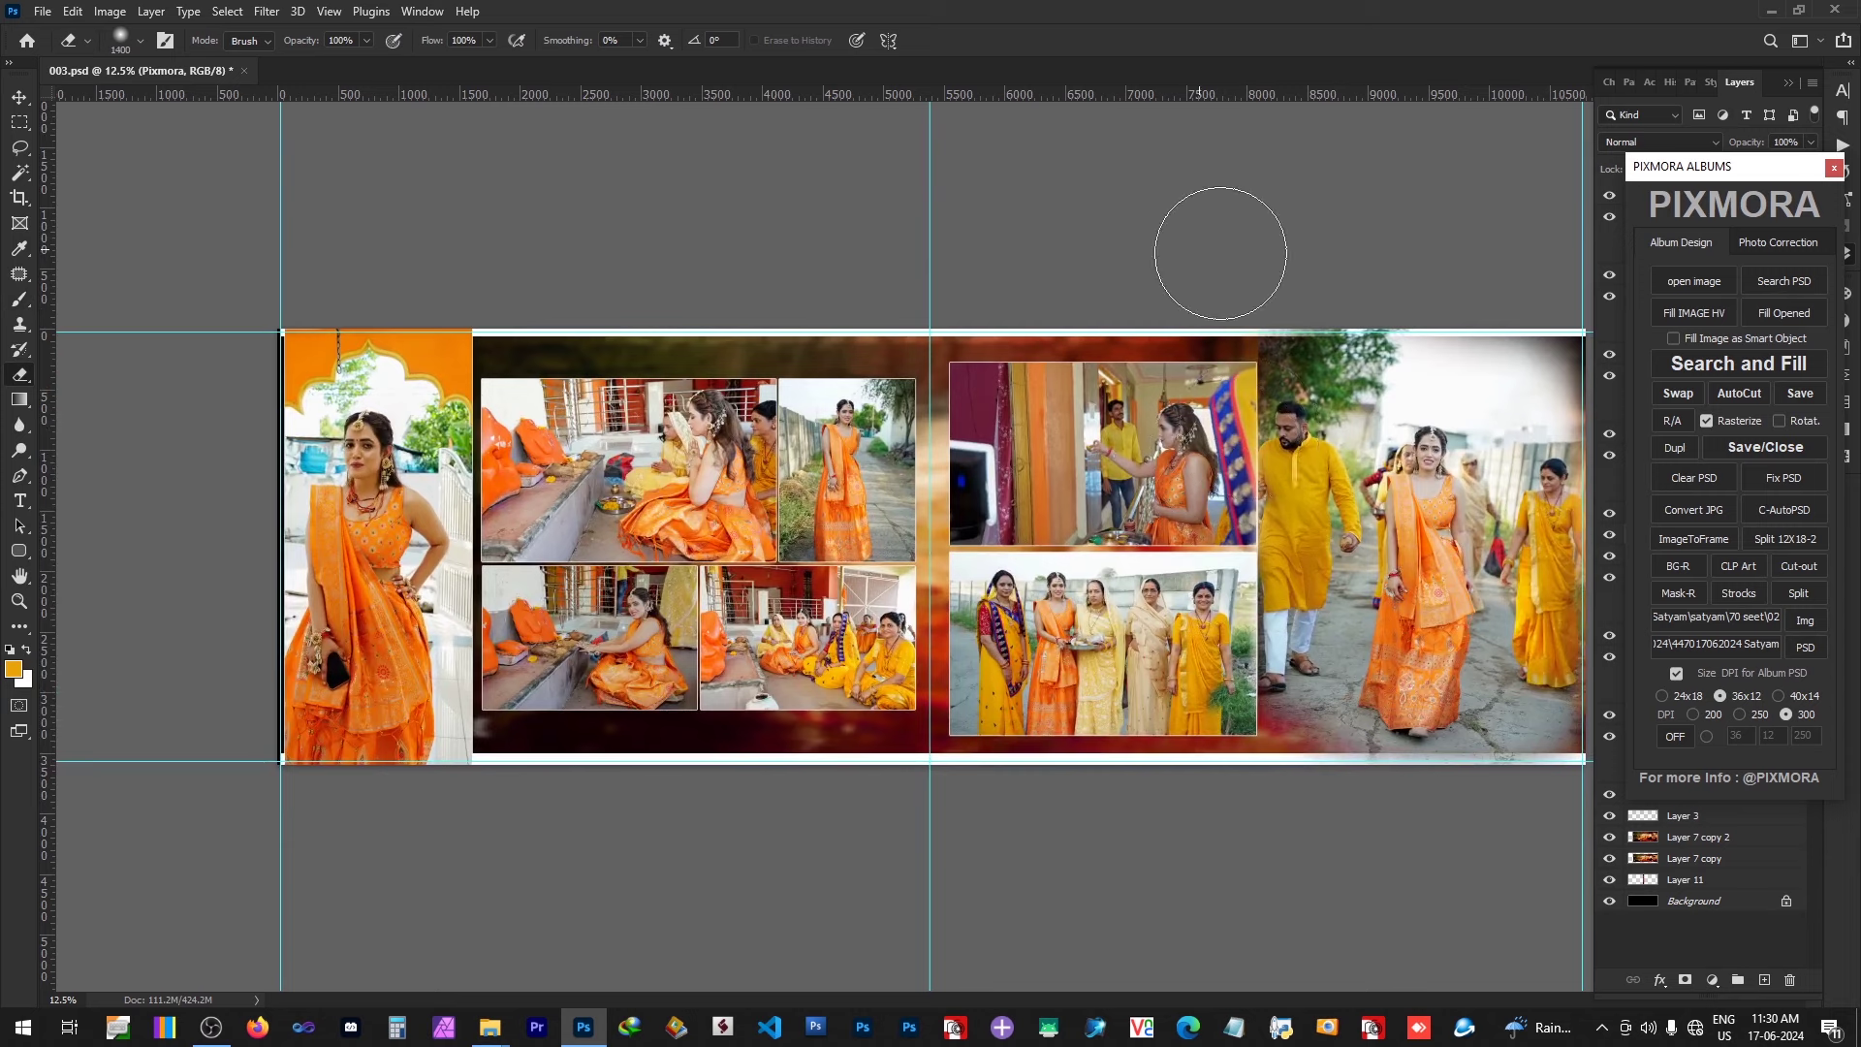
key("v")
key("e")
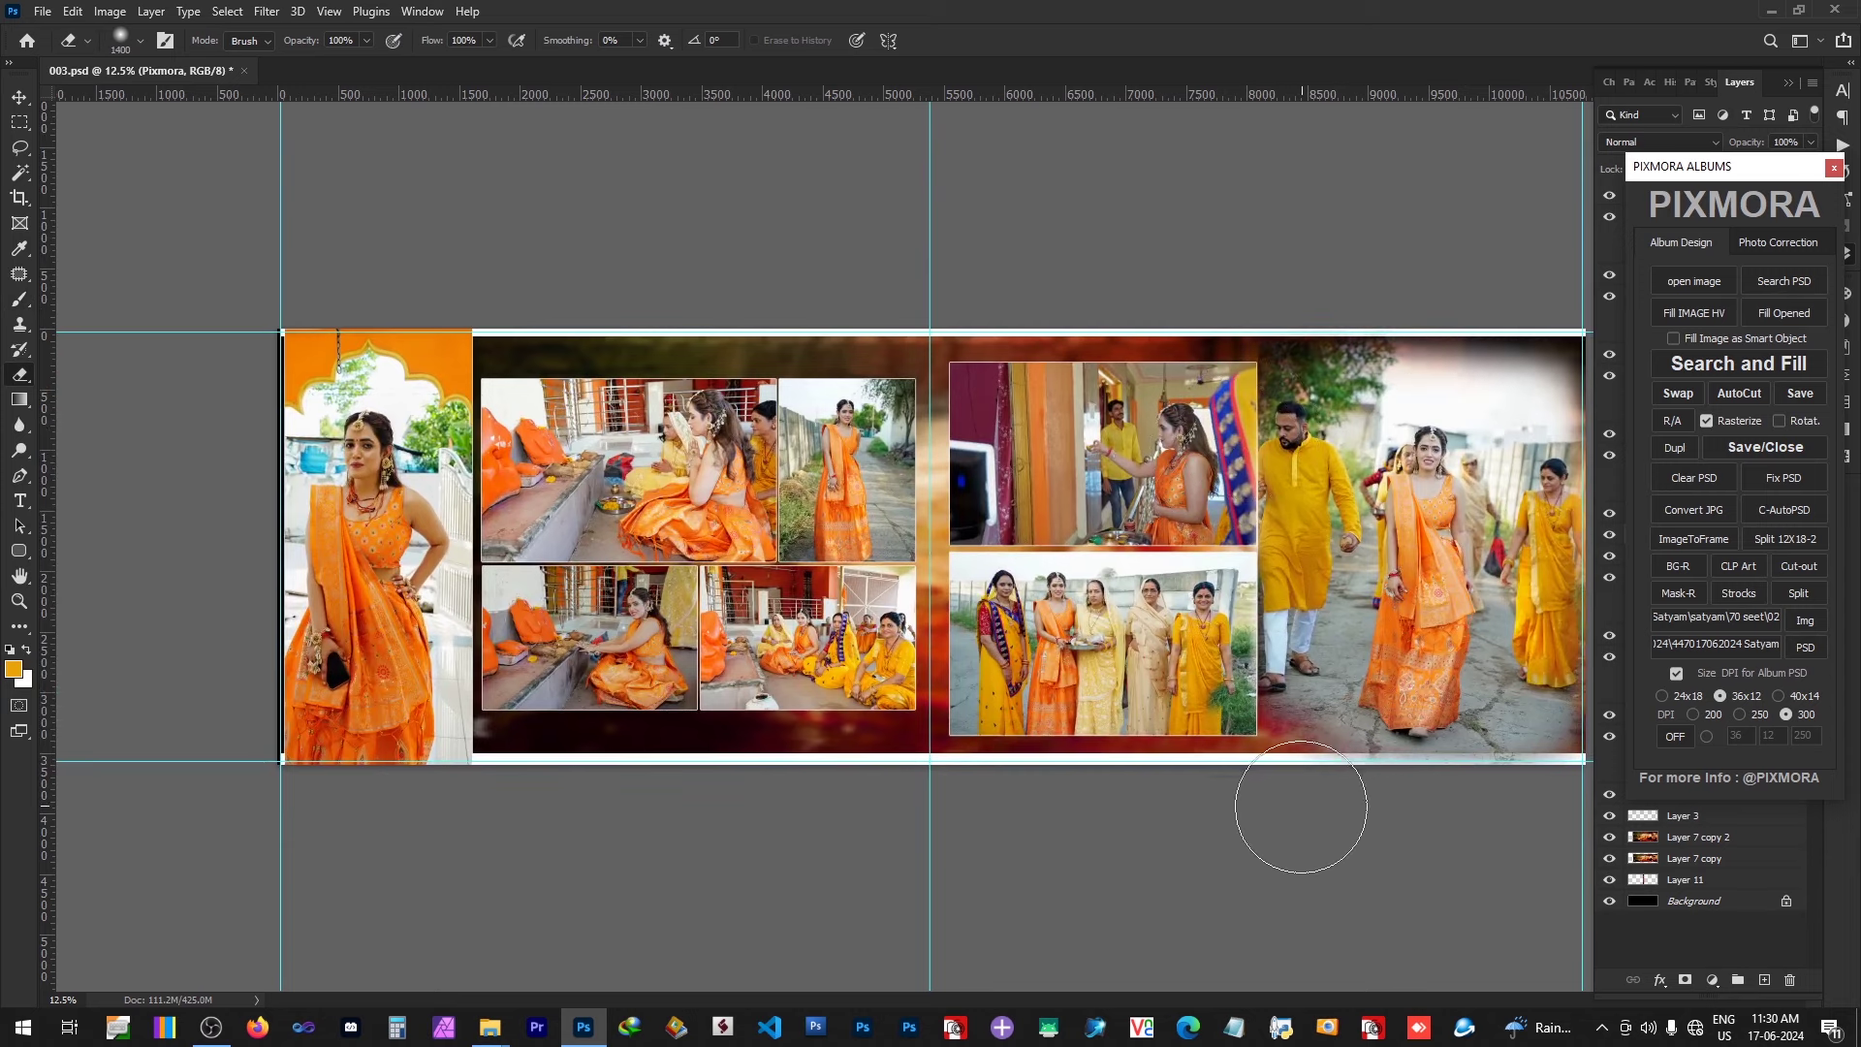
left_click_drag(1301, 811, 1676, 820)
key("v")
key("b")
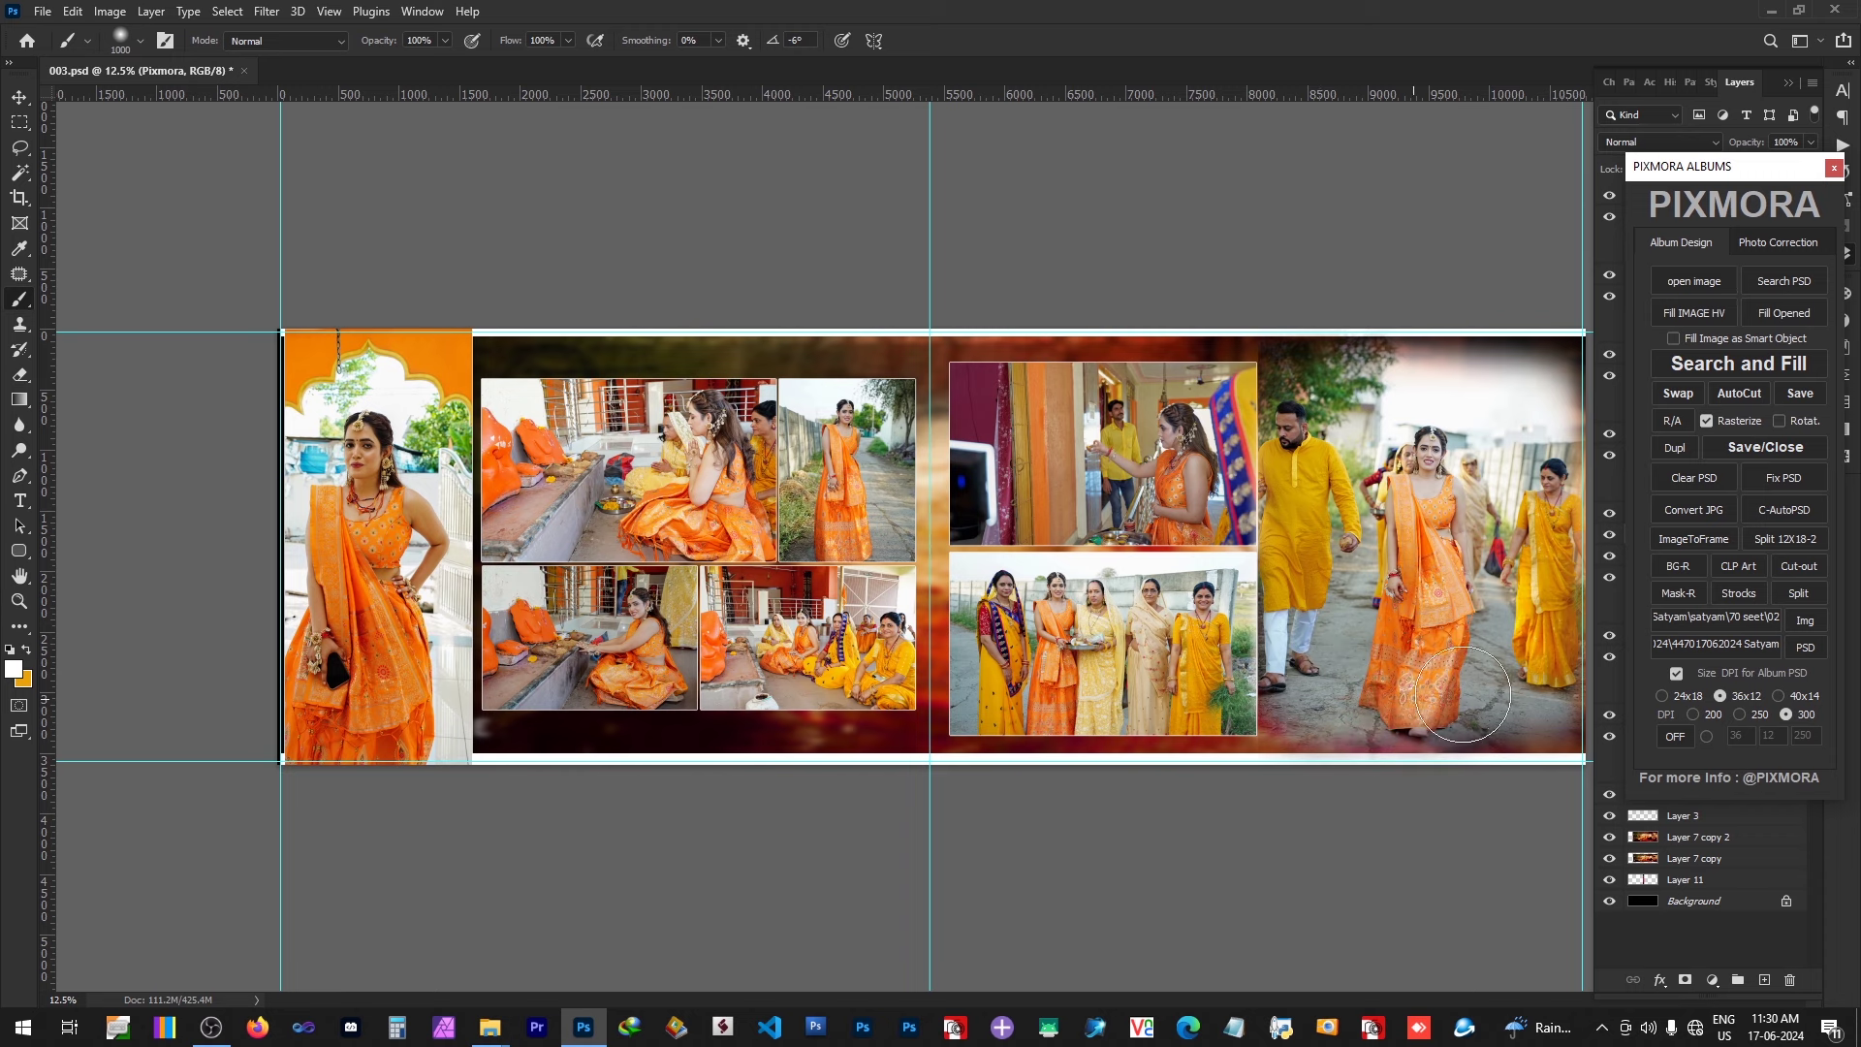
Step: Shift the full-length bride portrait slightly right within its frame and apply the S/out light correction to it
key("v")
left_click(419, 511)
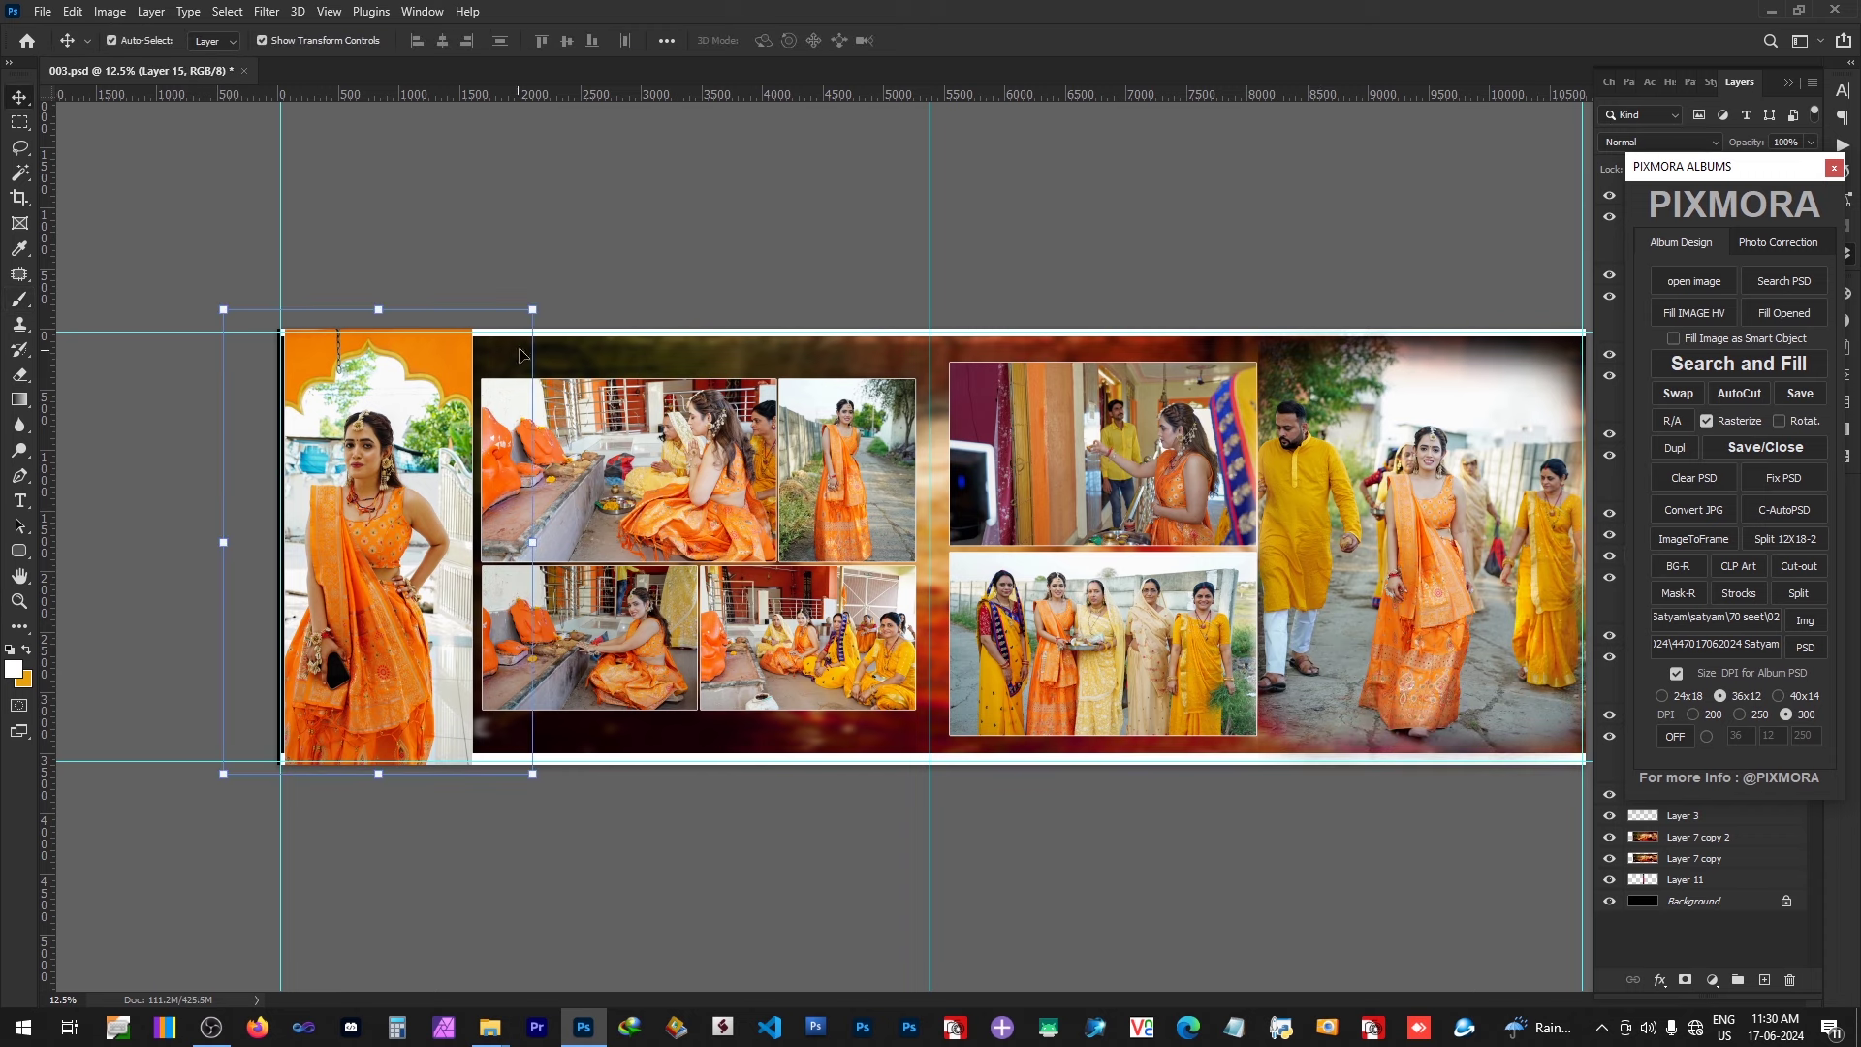
left_click_drag(420, 398, 435, 398)
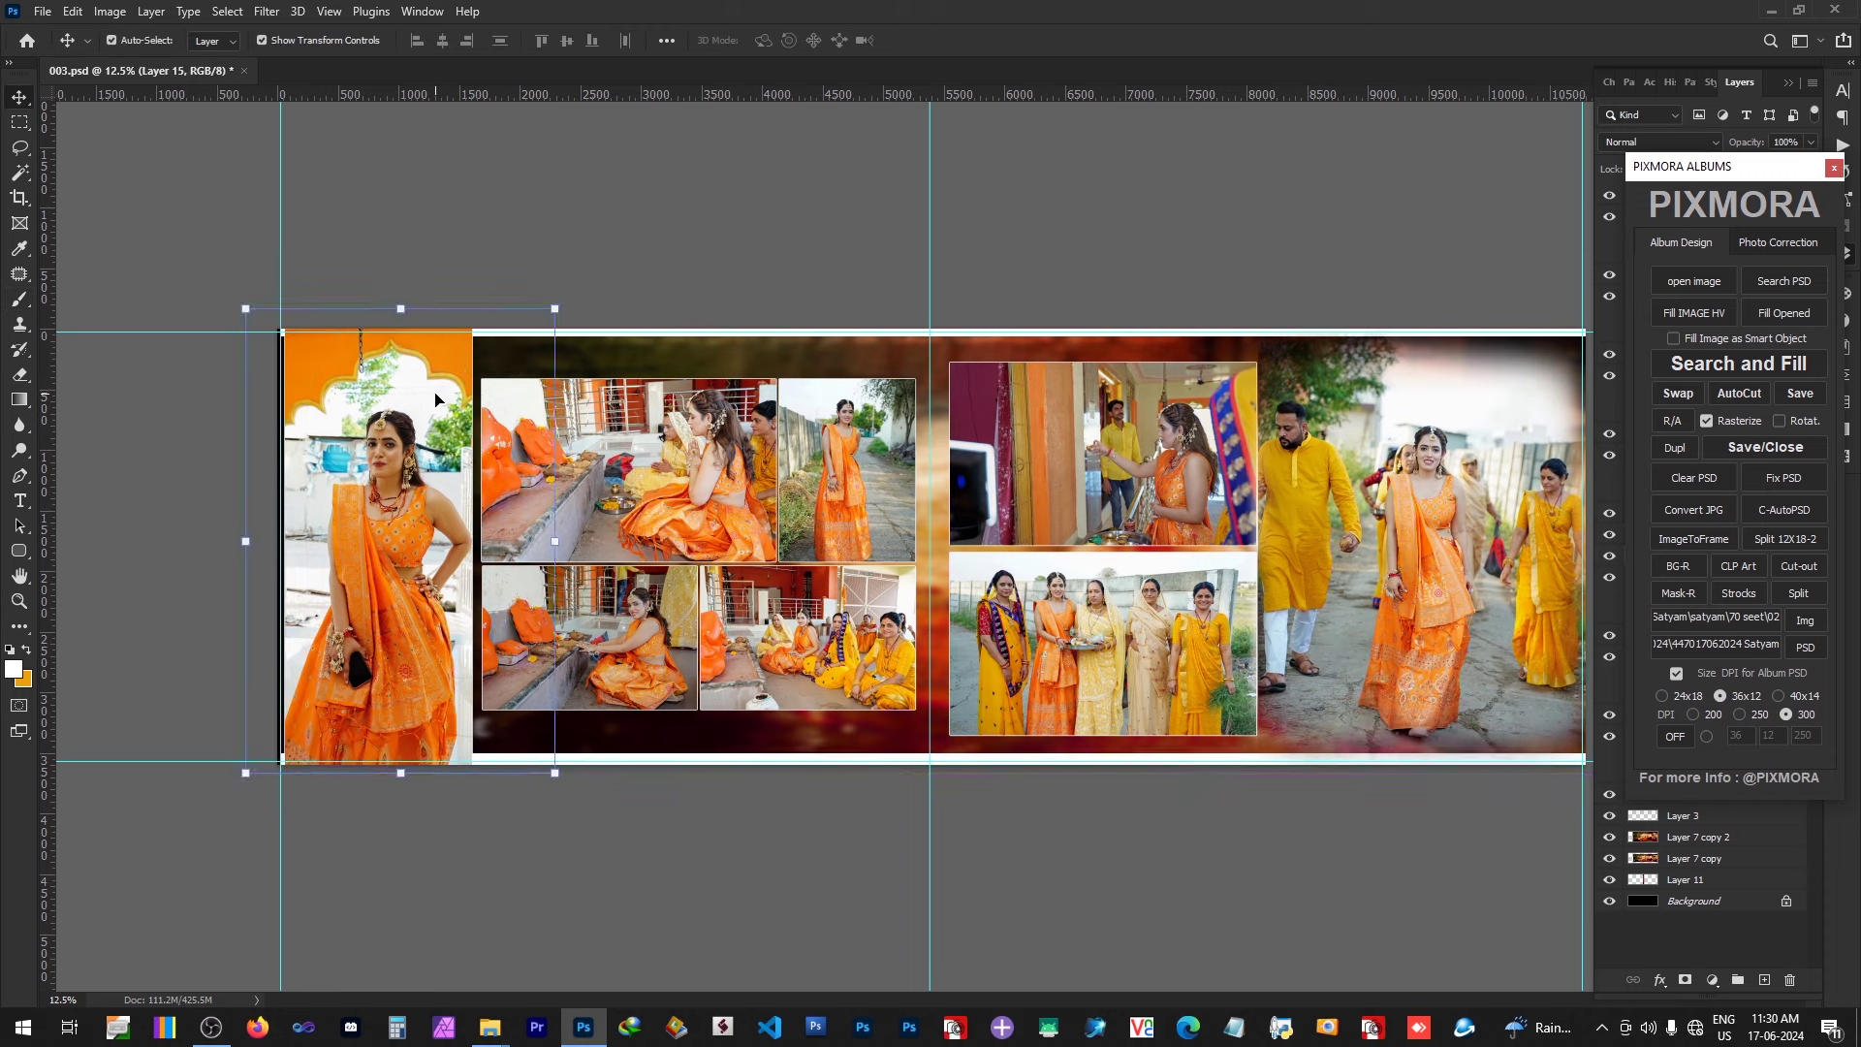
left_click(1778, 243)
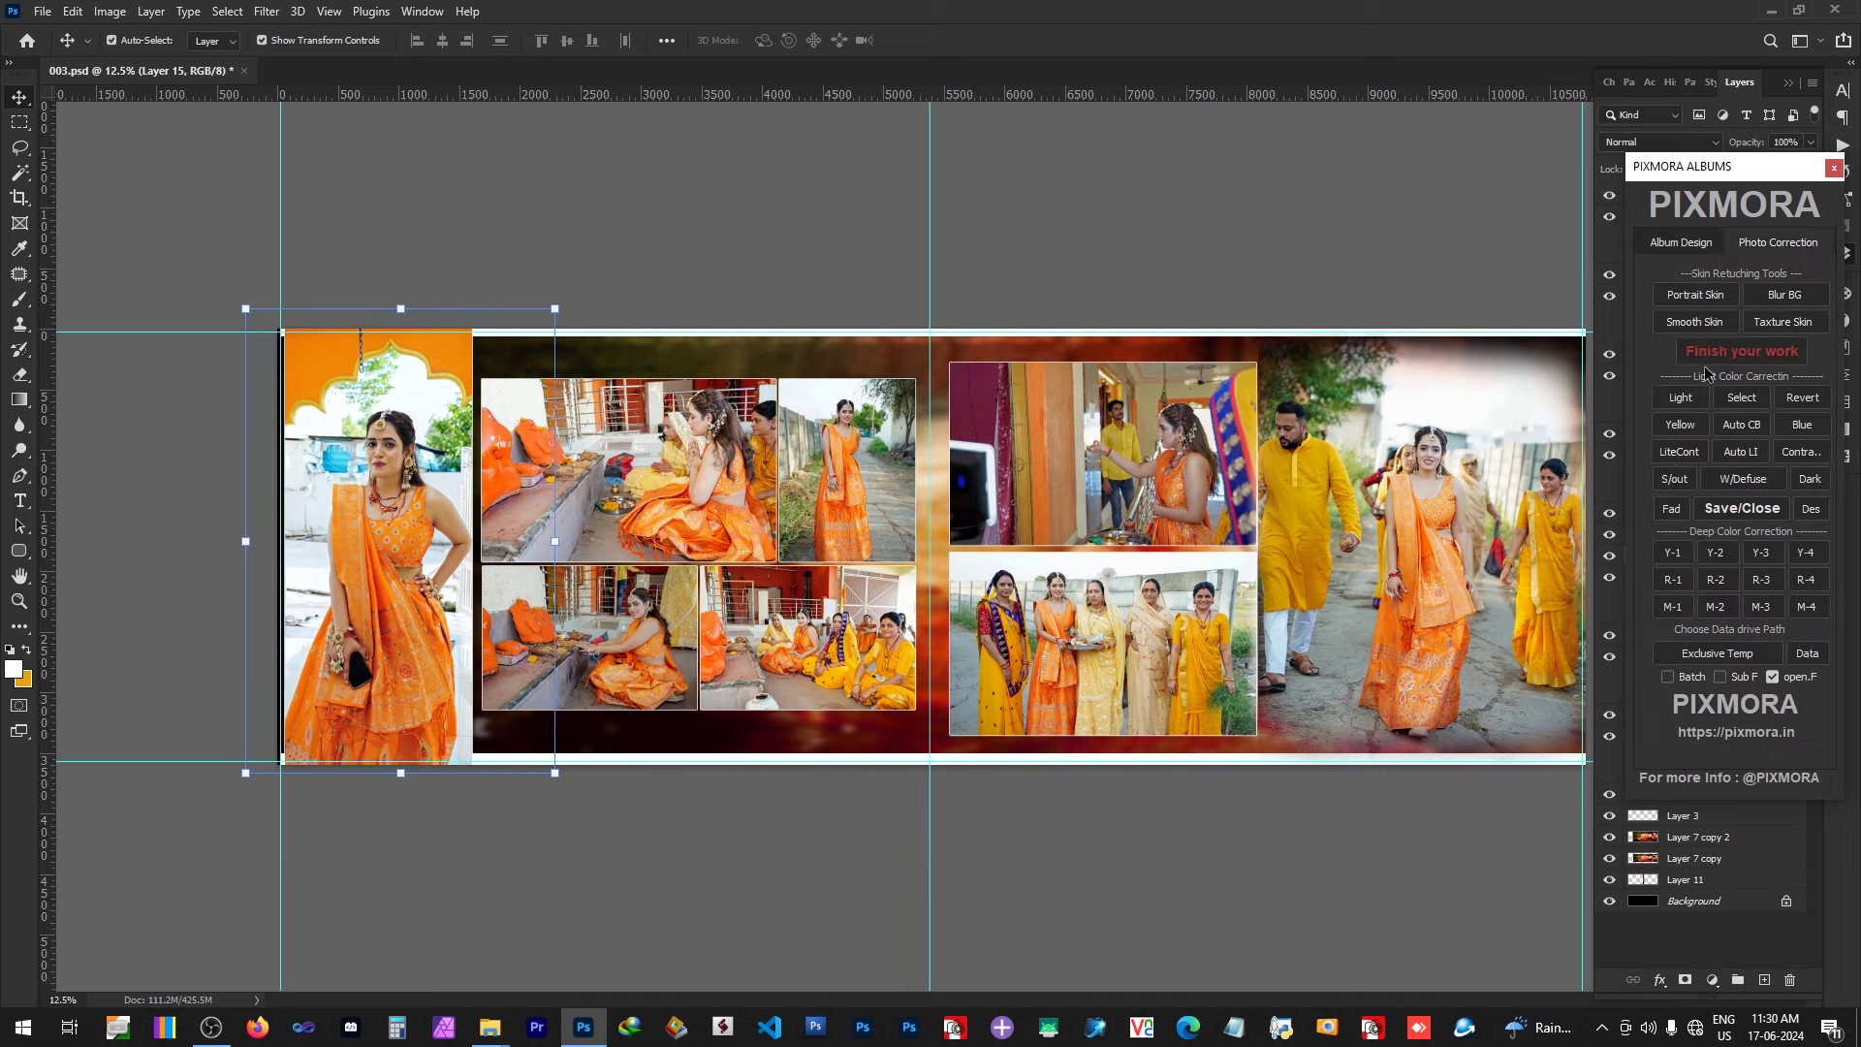
left_click(1676, 480)
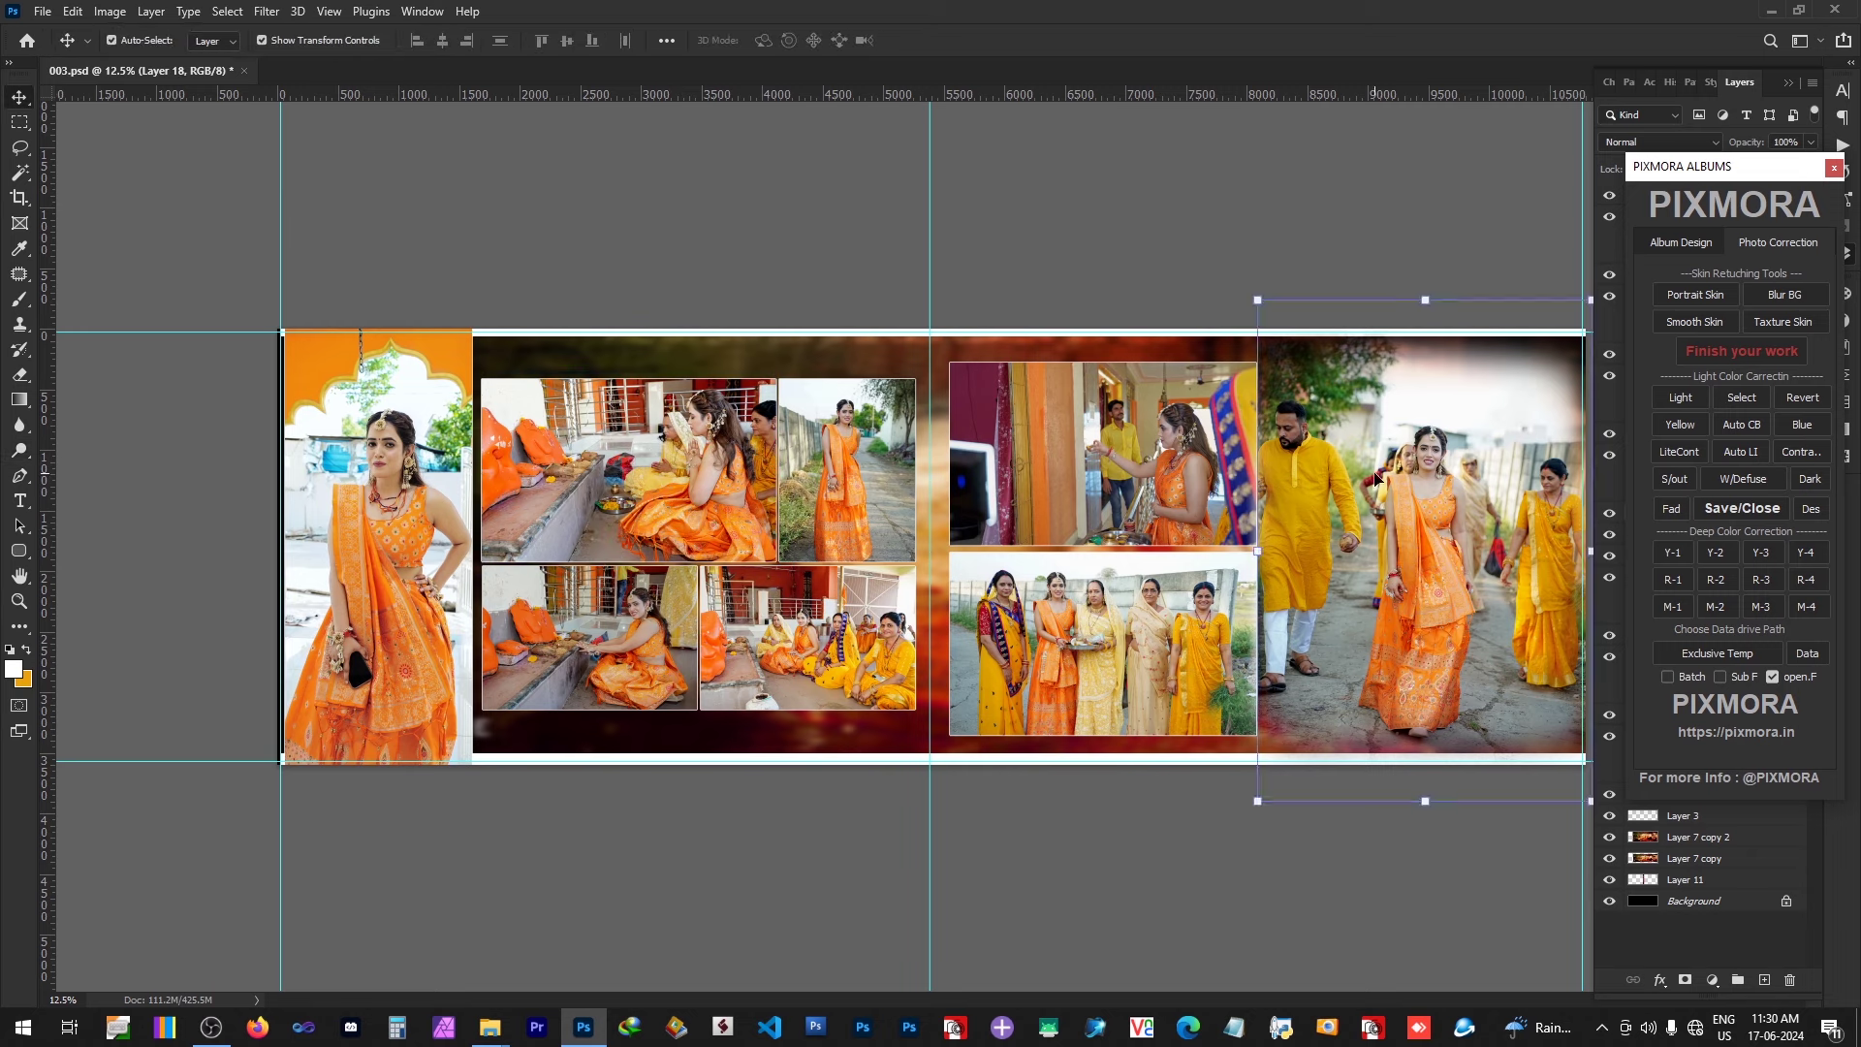
Step: Dodge the man in yellow in the large walking photo using midtones at 50% exposure, and lasso the area around him
key("o")
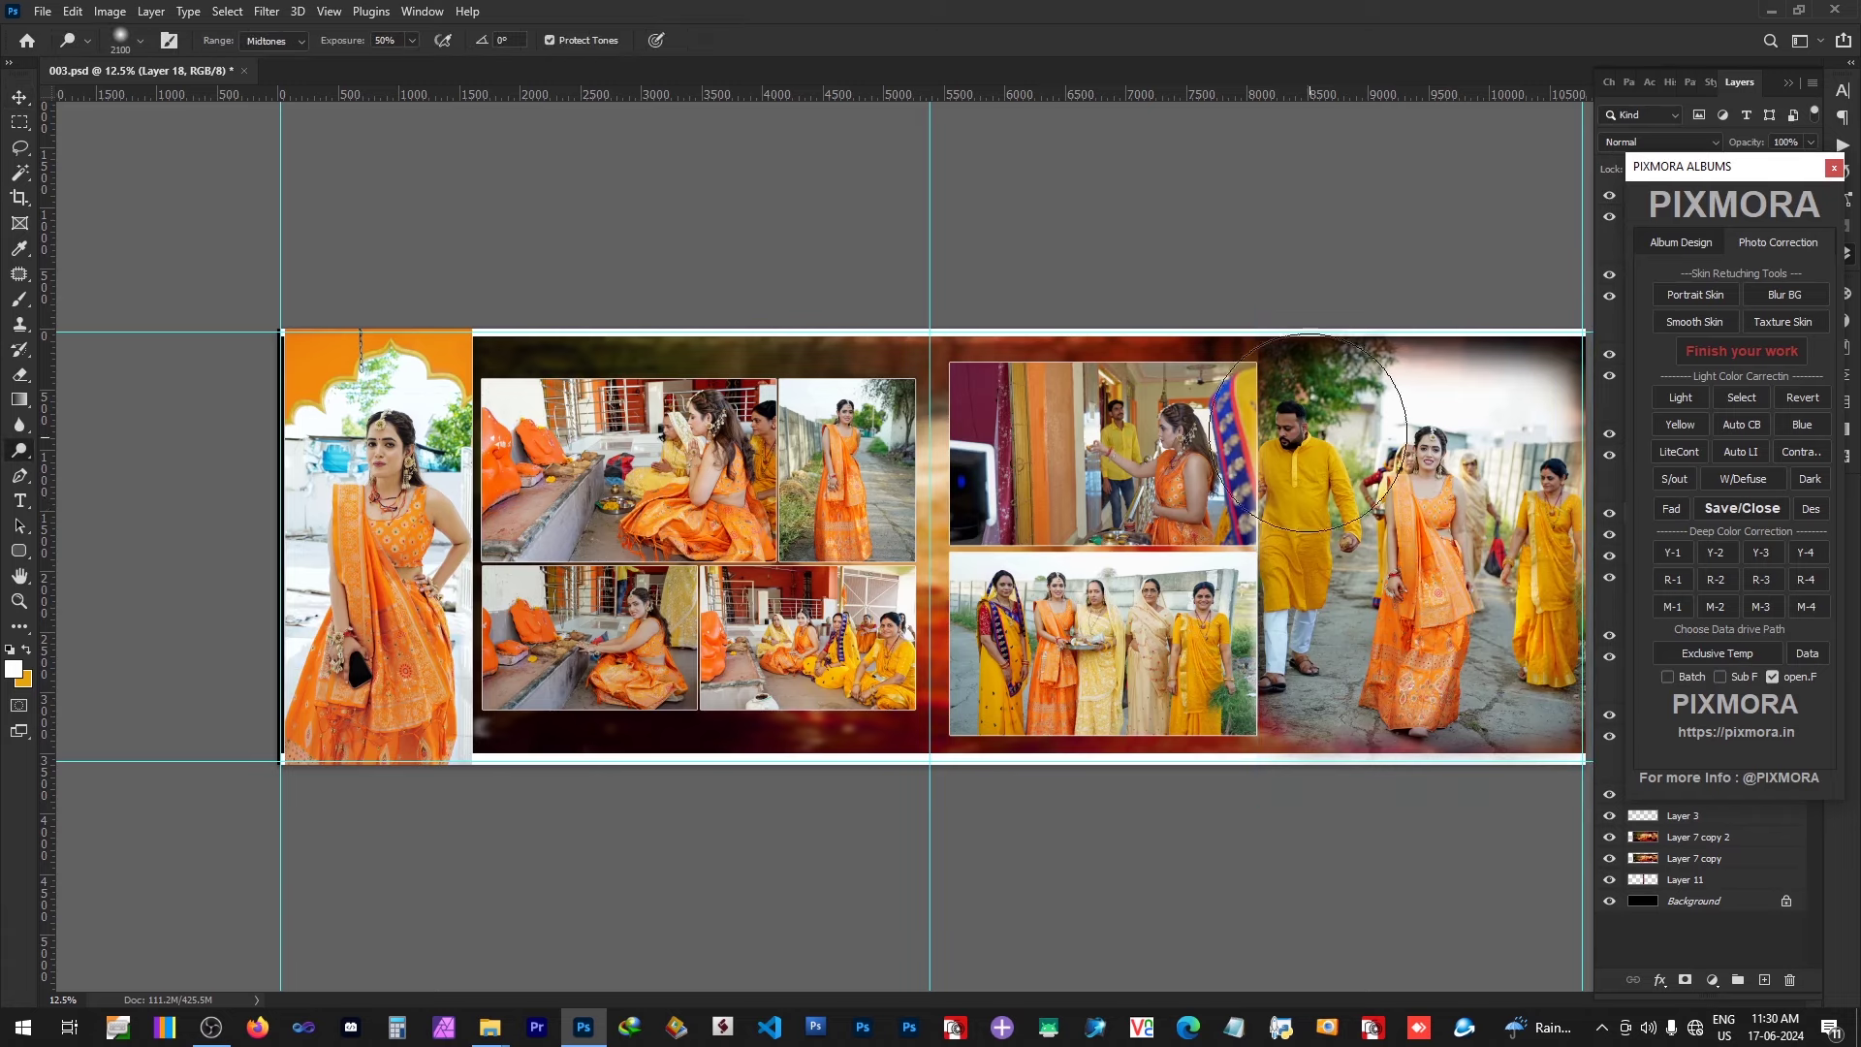
left_click(1318, 568)
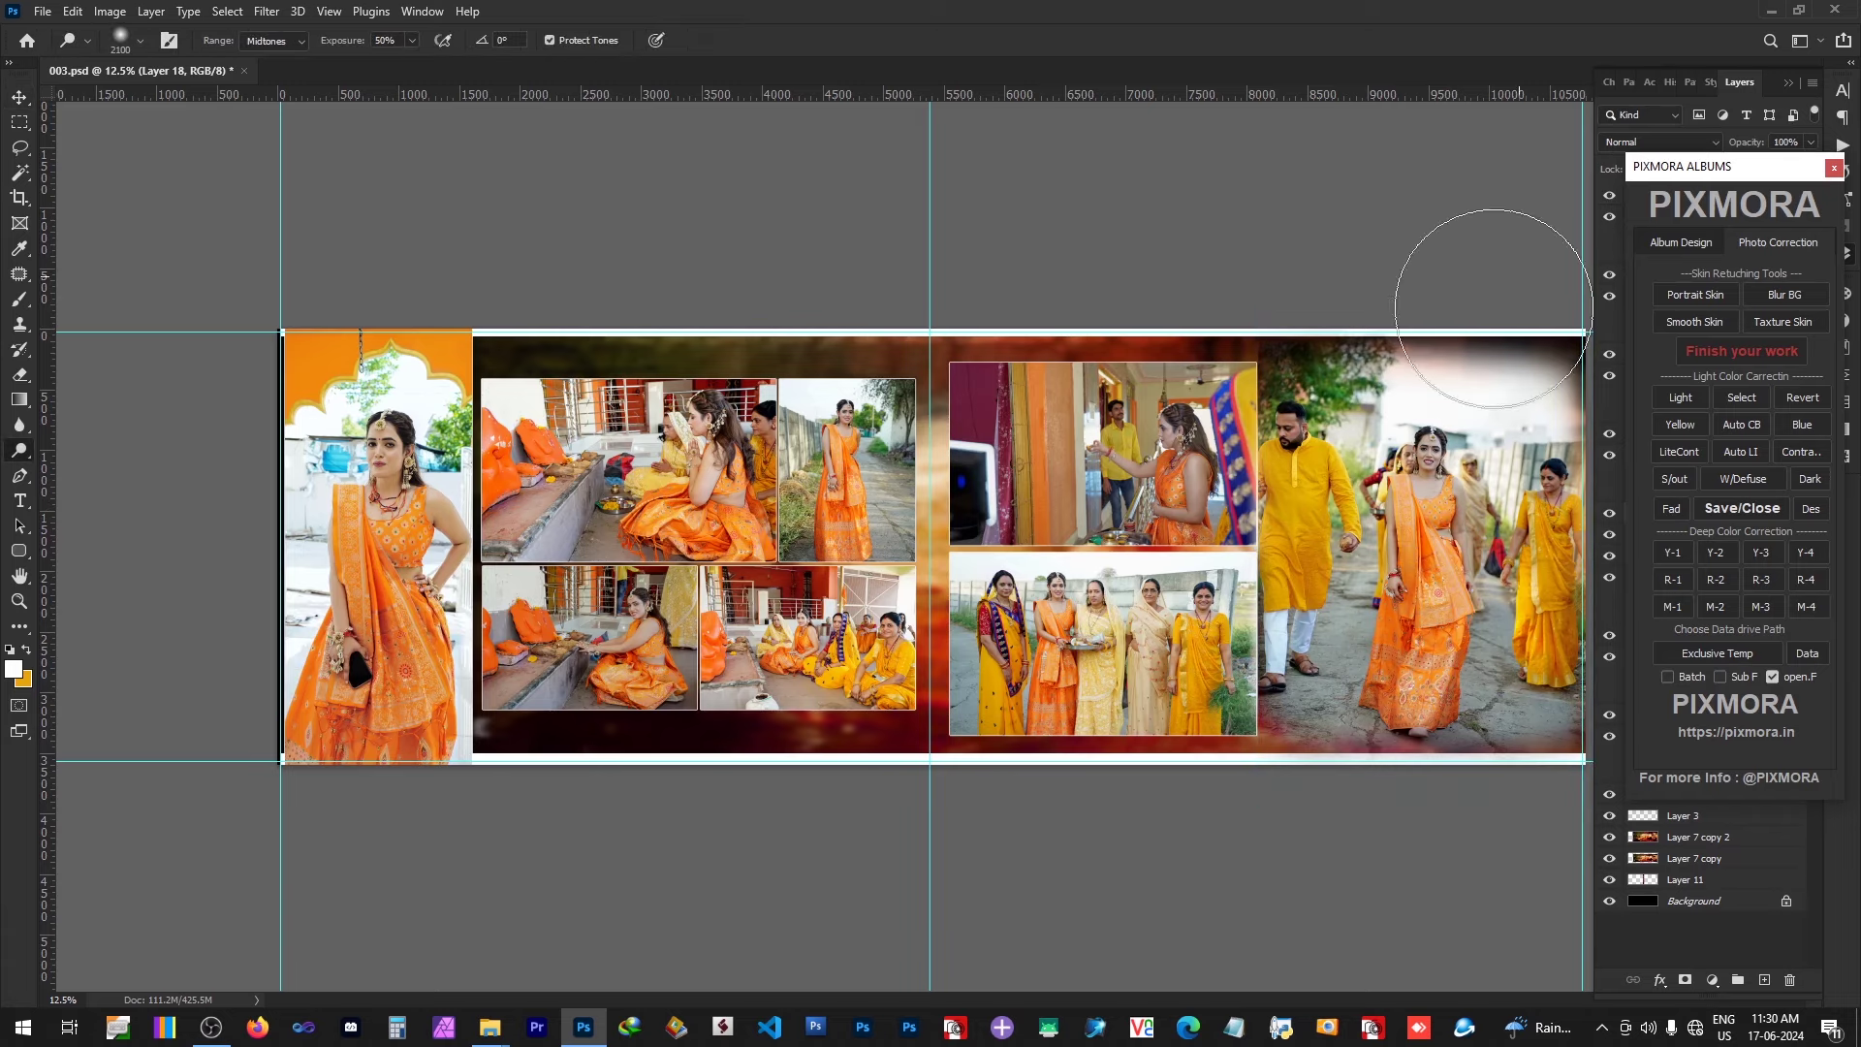
key("l")
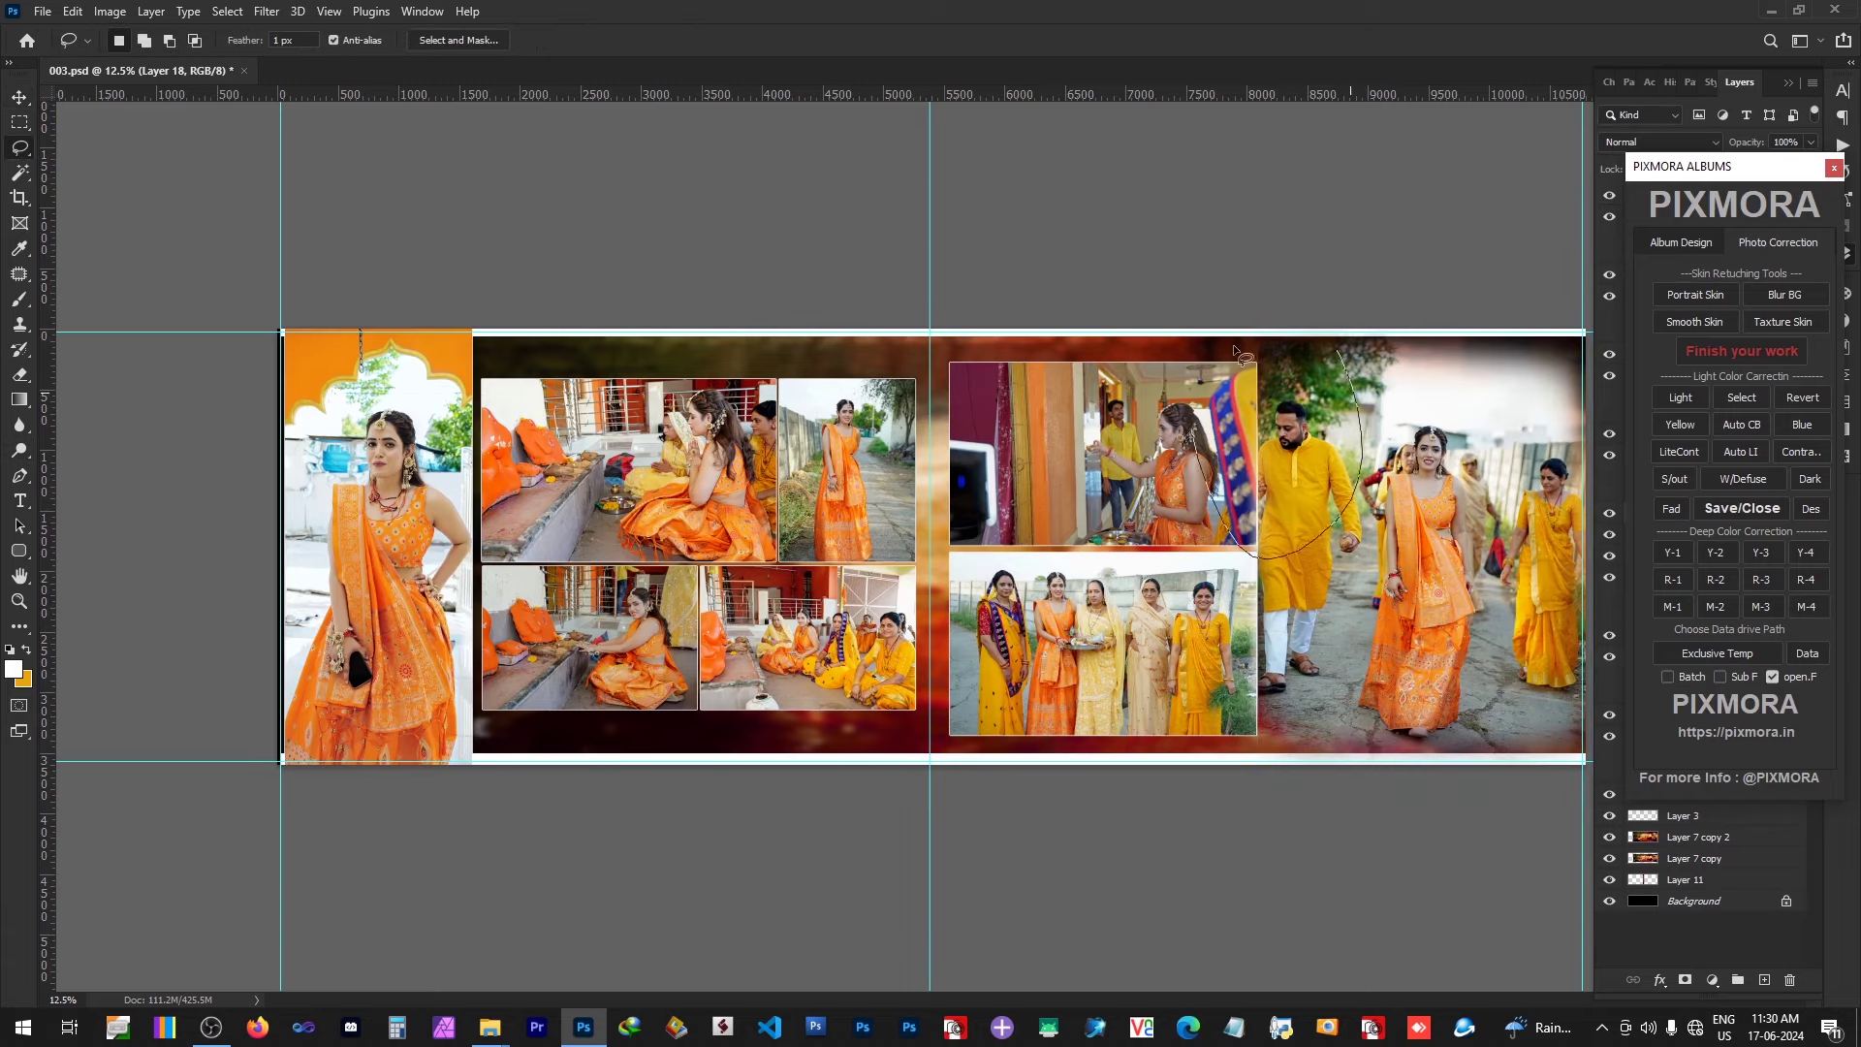
left_click_drag(1233, 349, 1295, 358)
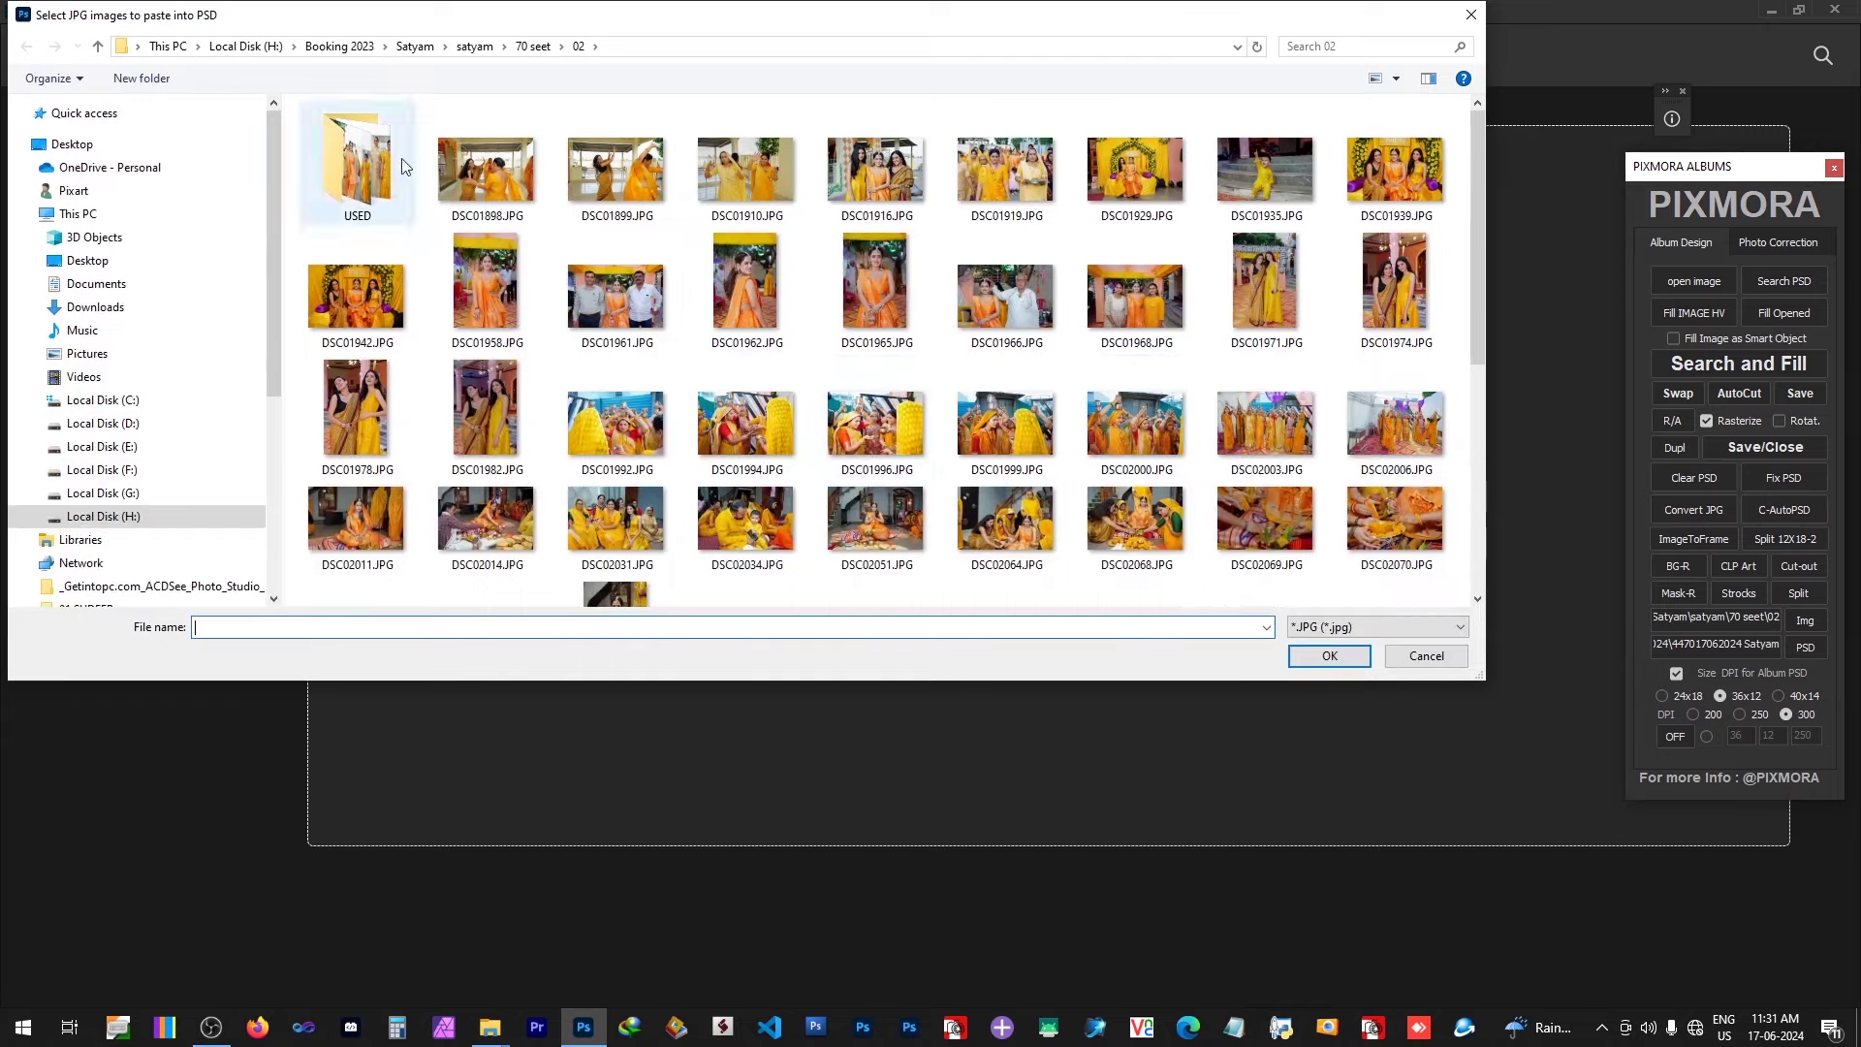
Step: Load the photos DSC01898.JPG through DSC01939.JPG plus DSC01958.JPG from folder 02 for a new spread
left_click_drag(423, 164, 1187, 180)
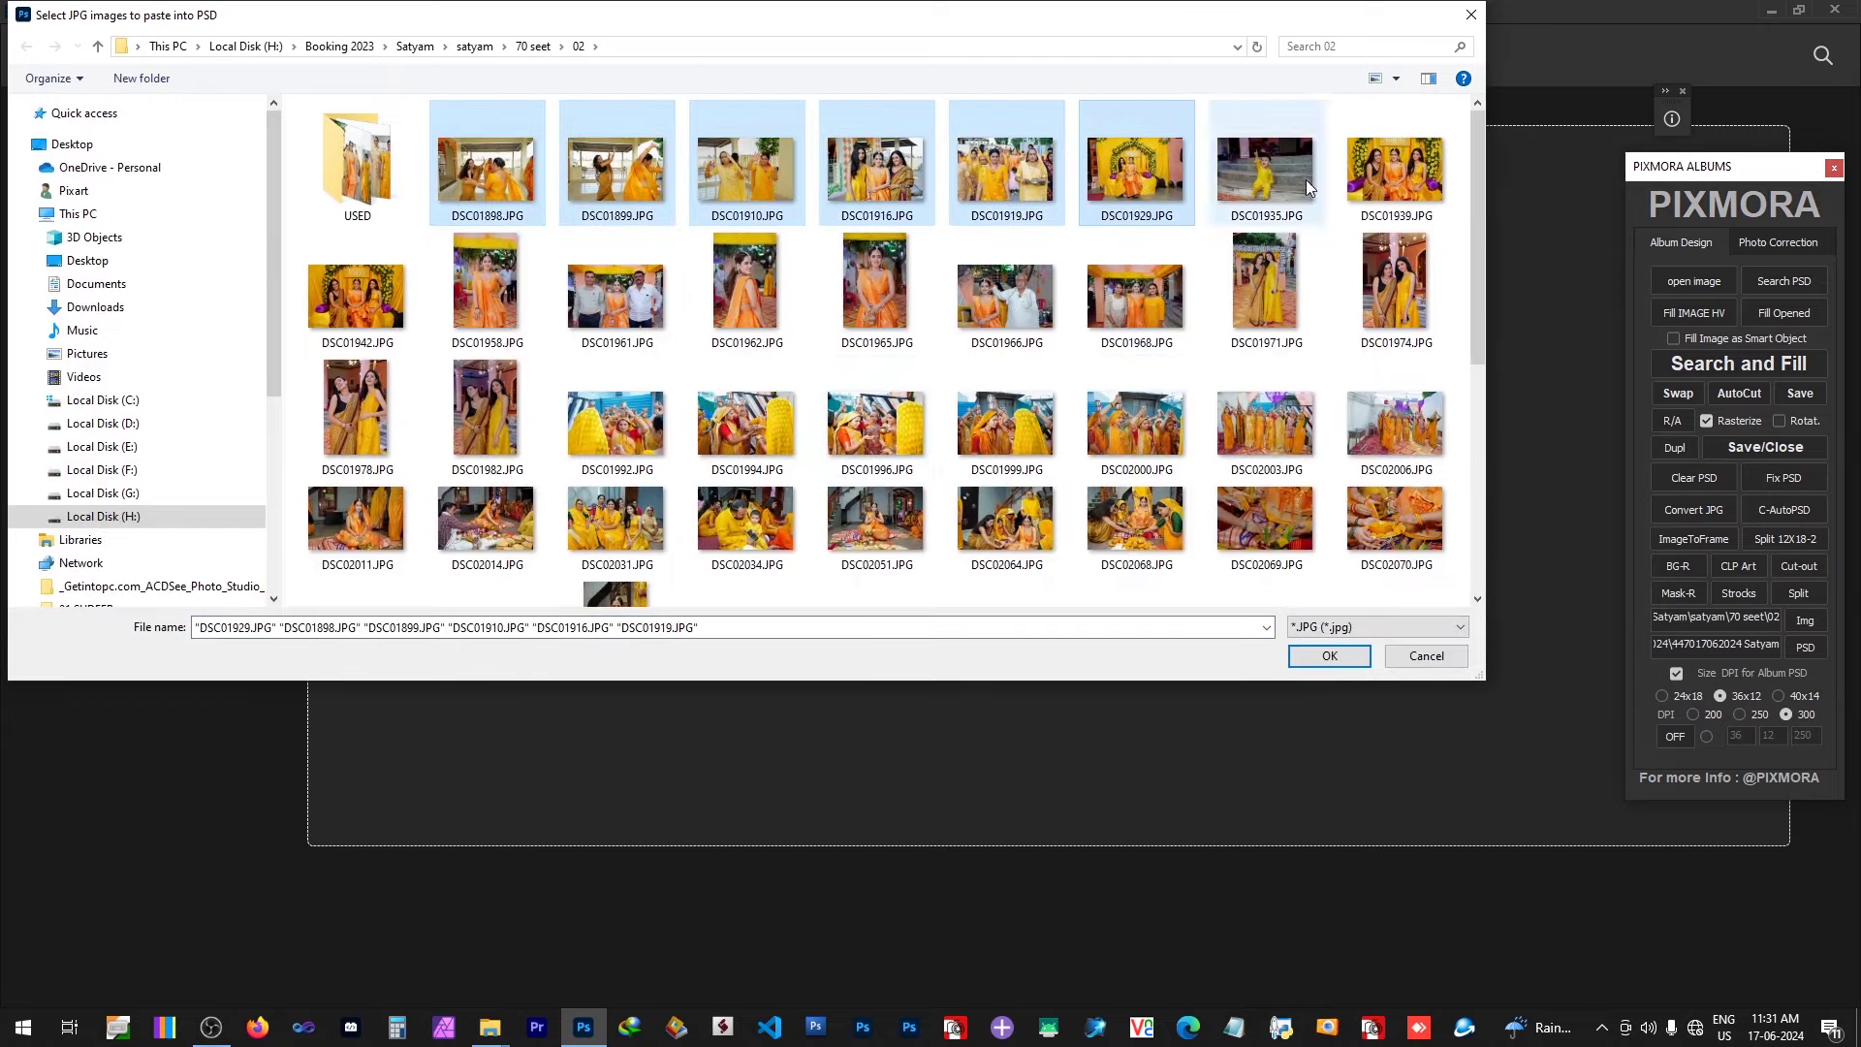
left_click_drag(1305, 178, 1404, 172)
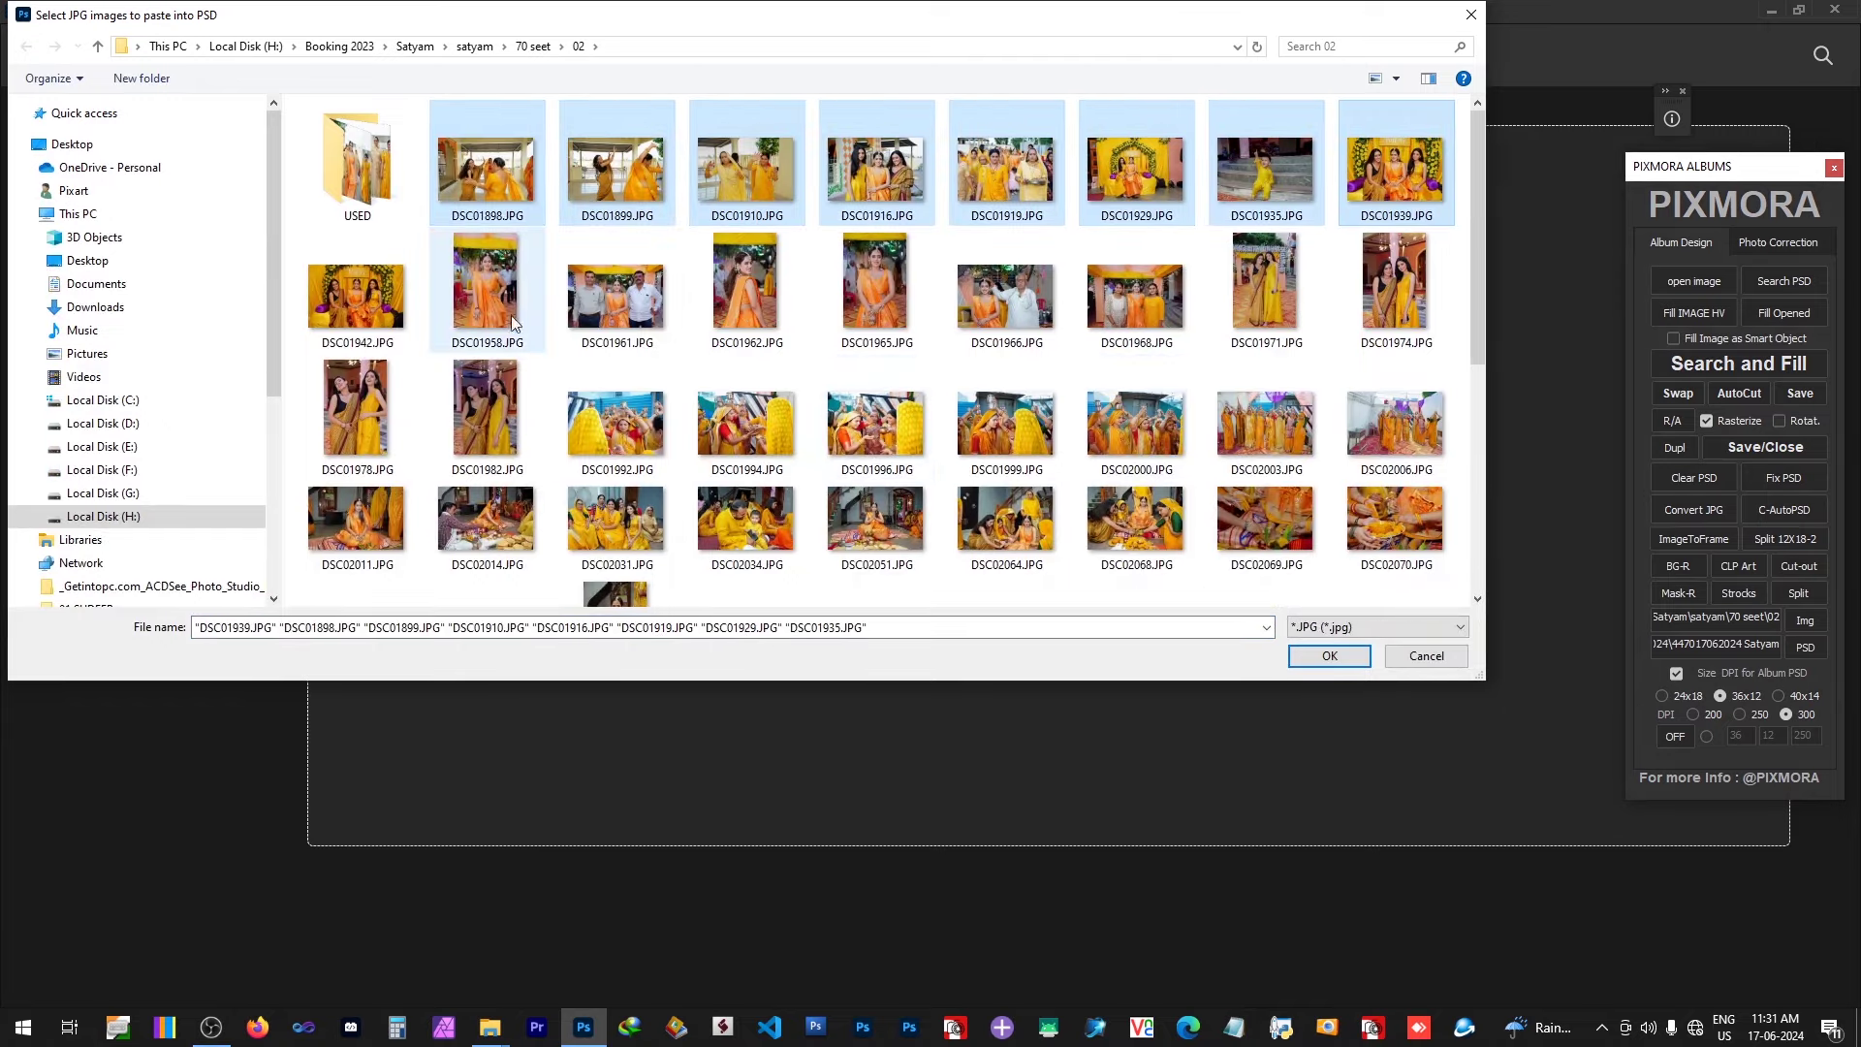
left_click(503, 291, "ctrl")
key("Return")
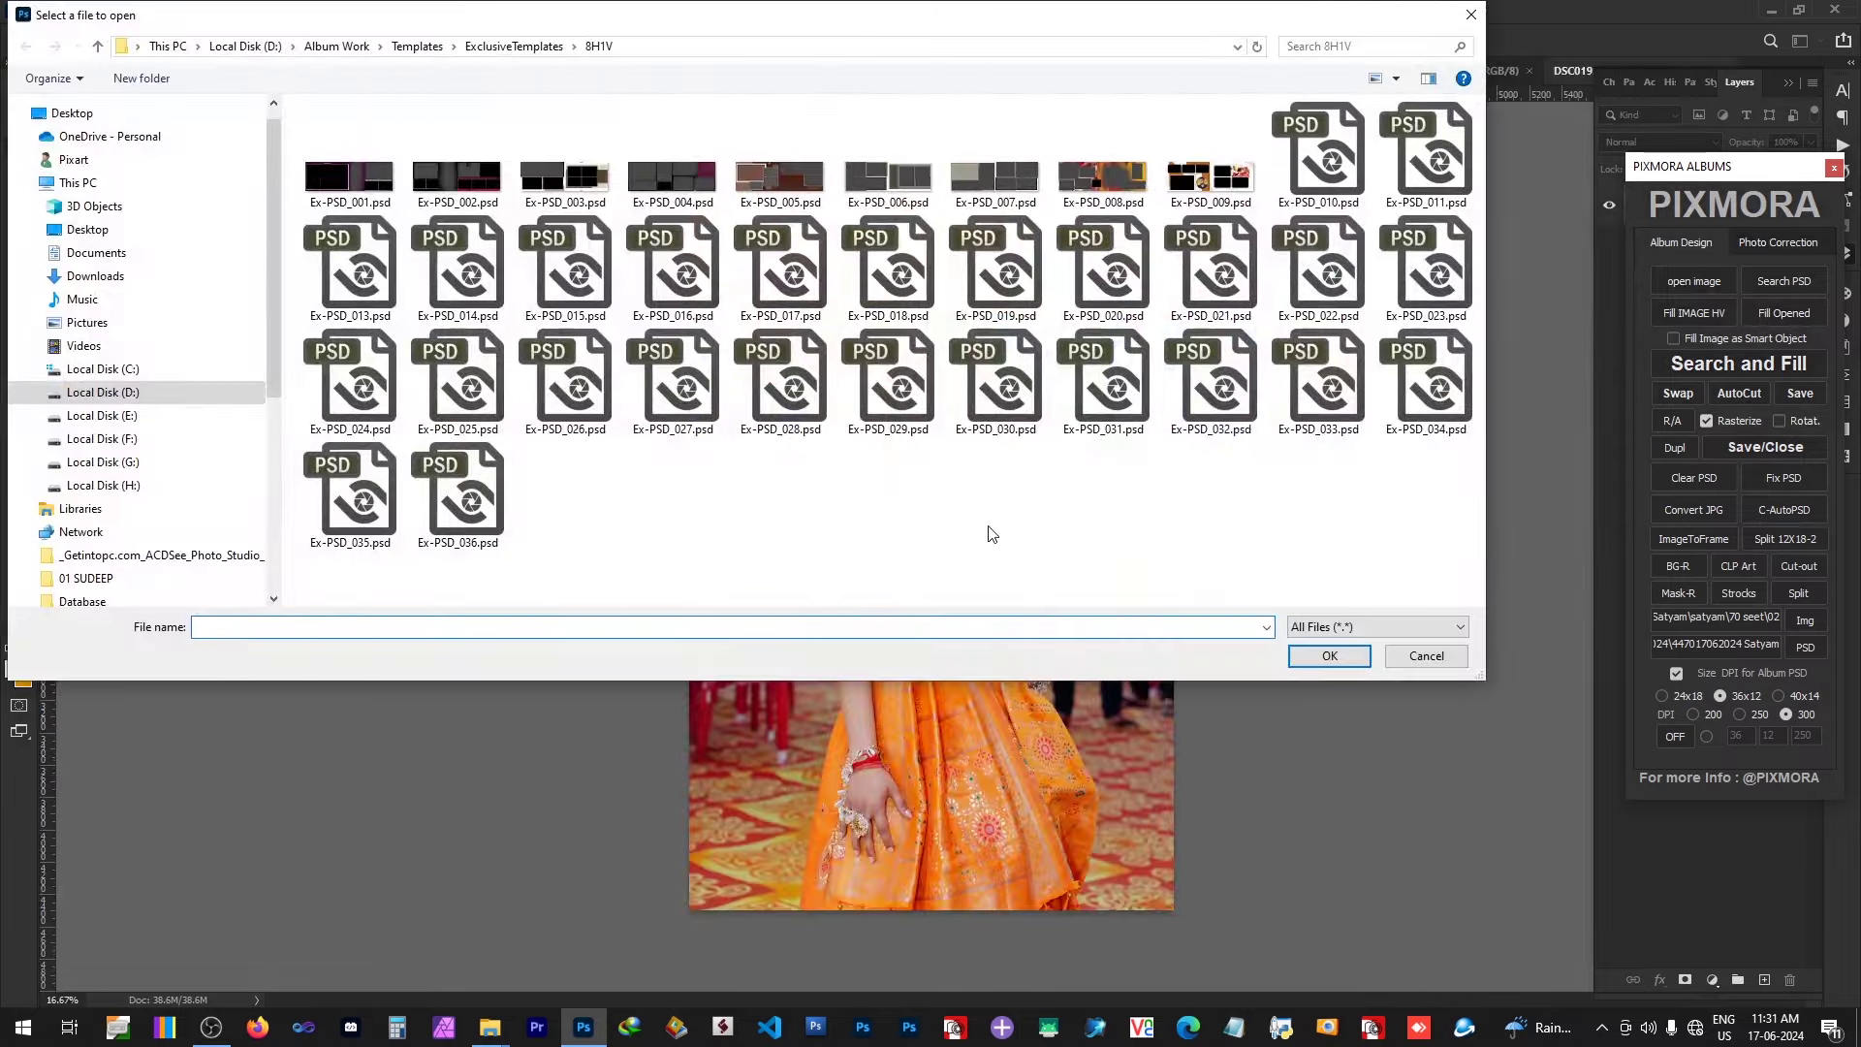
Step: Compare the 8H1V album templates with enlarged thumbnails and open Ex-PSD_001.psd for the loaded photos
scroll(989, 528, "up", 3)
left_click_drag(1483, 679, 1605, 718)
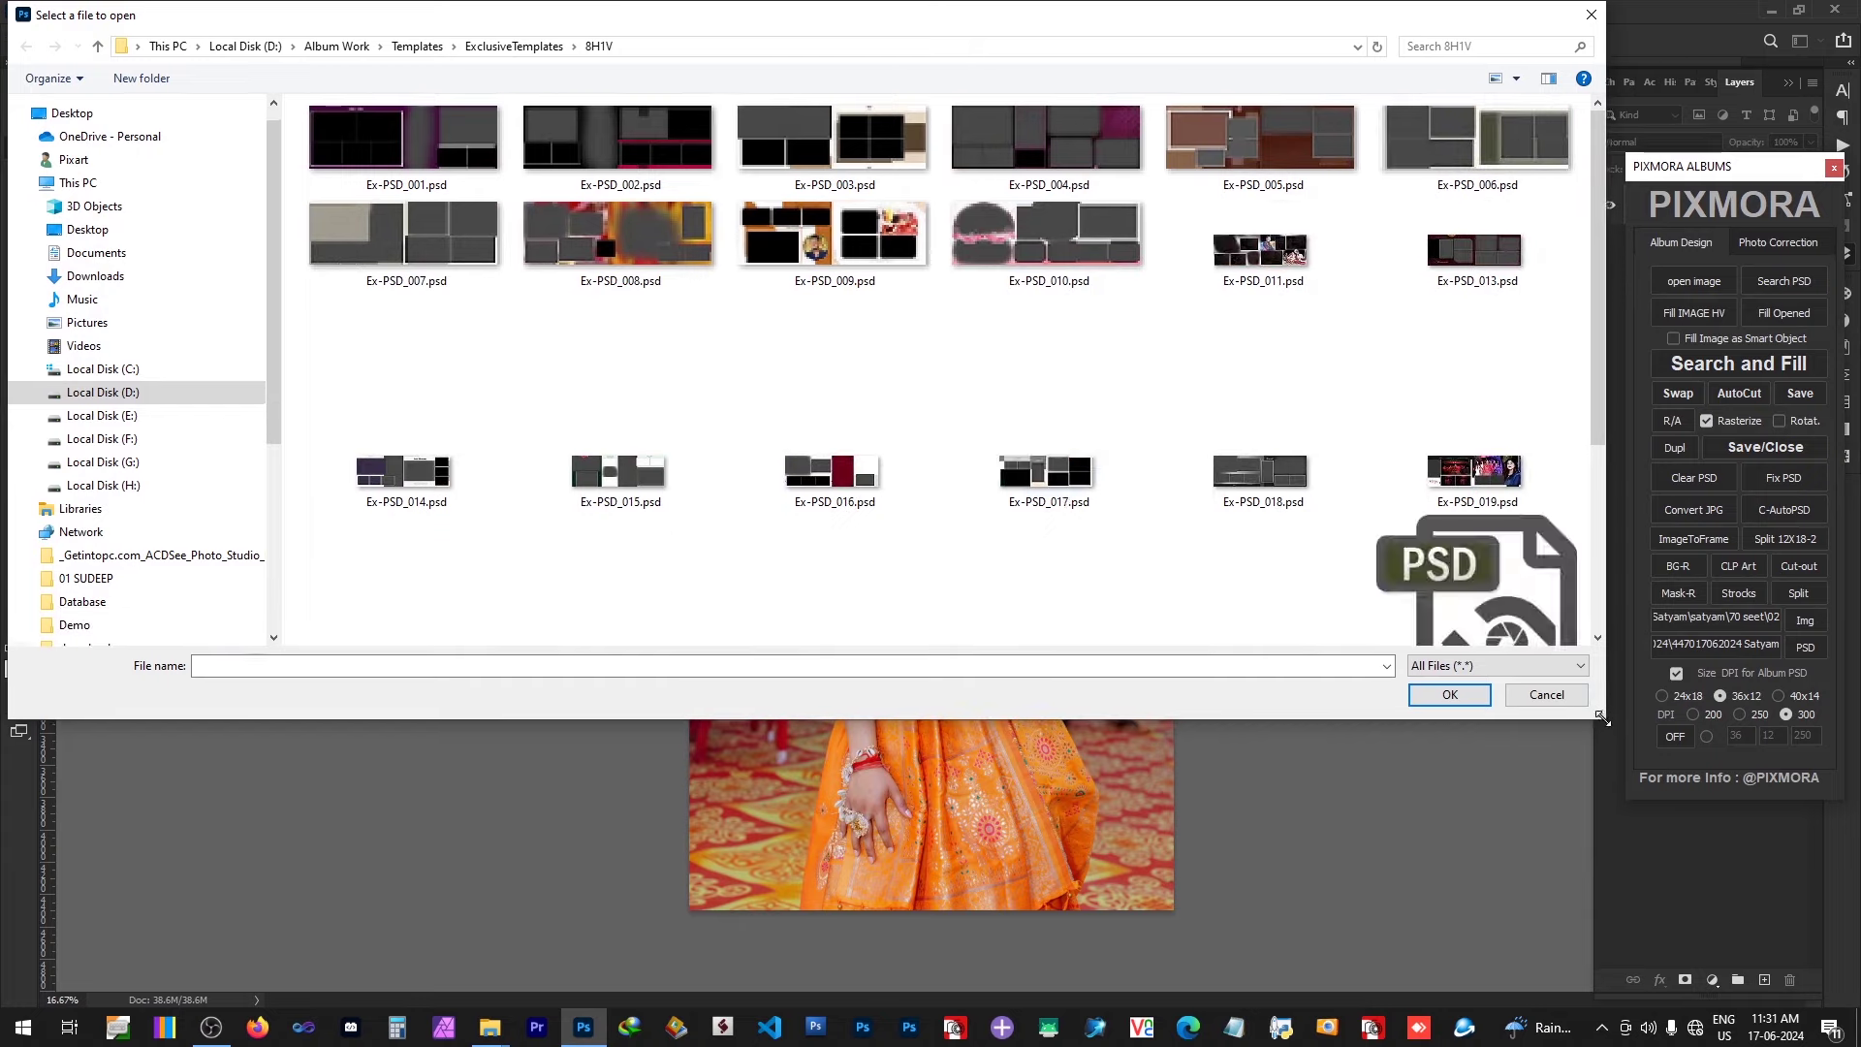
scroll(1008, 432, "up", 2)
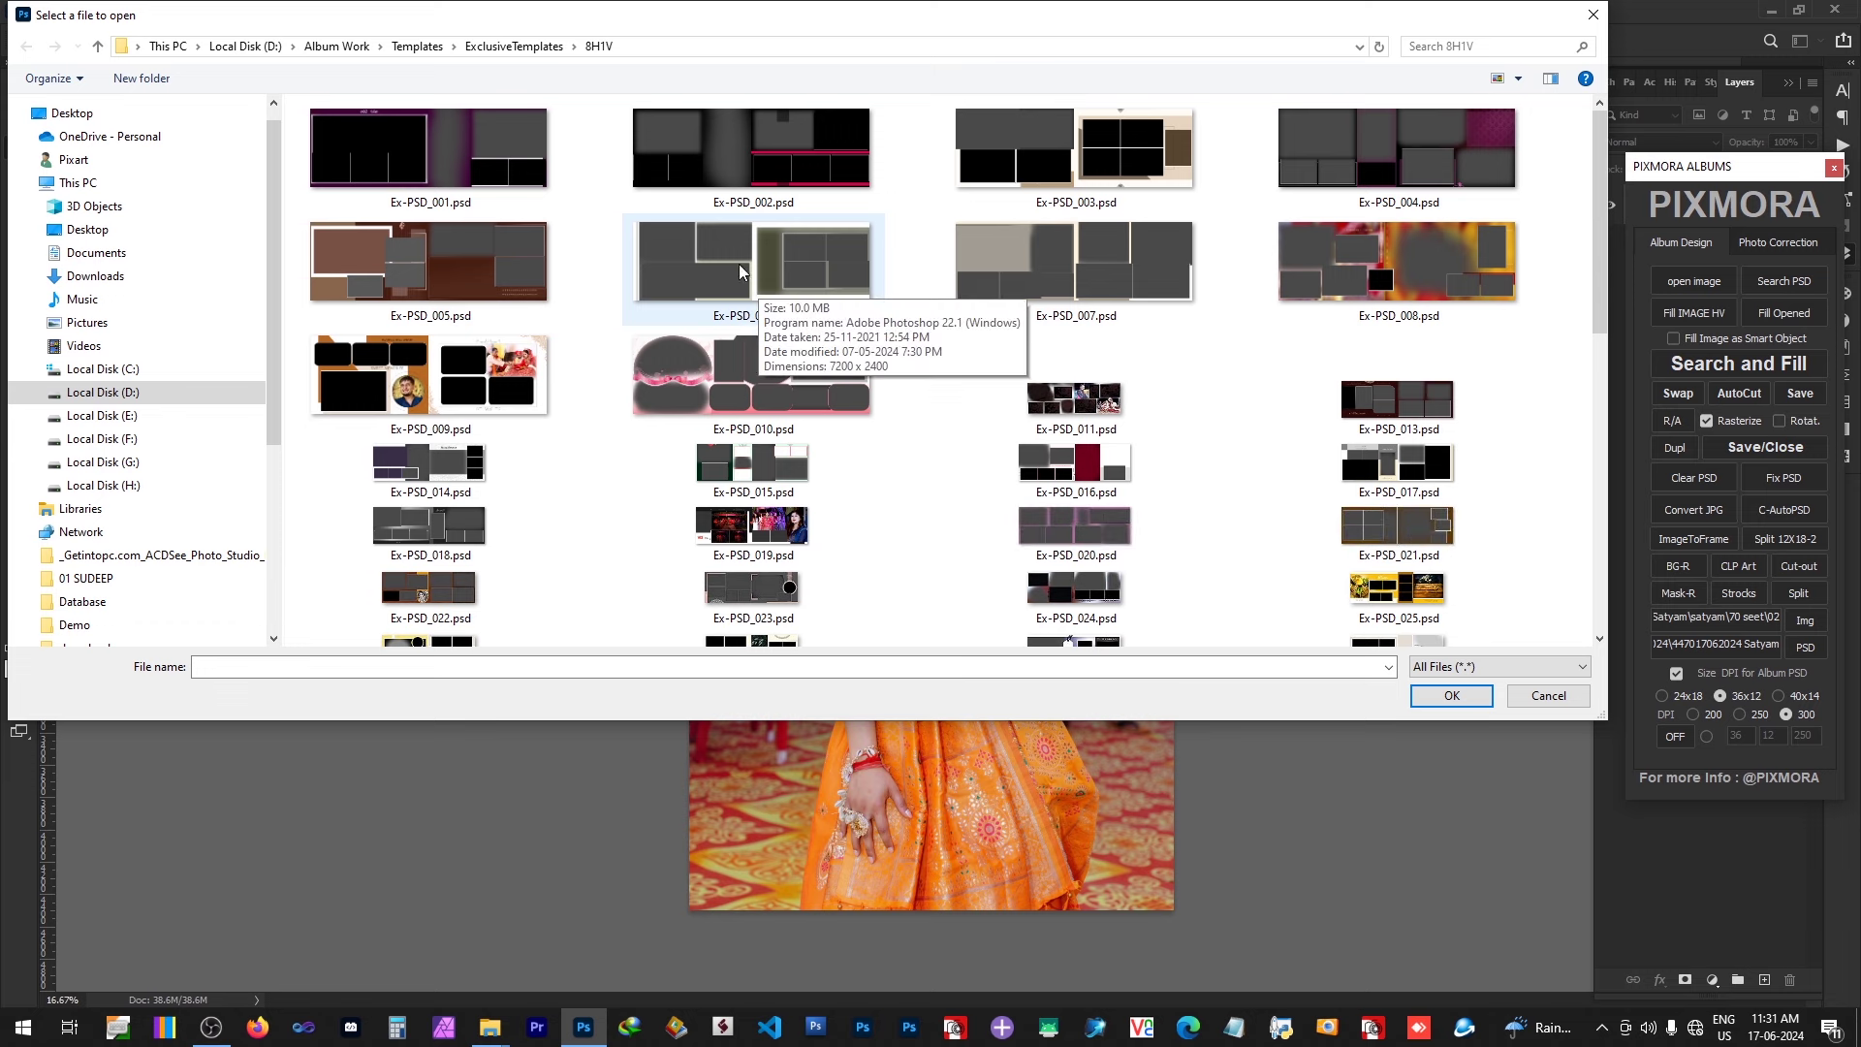
left_click(775, 283)
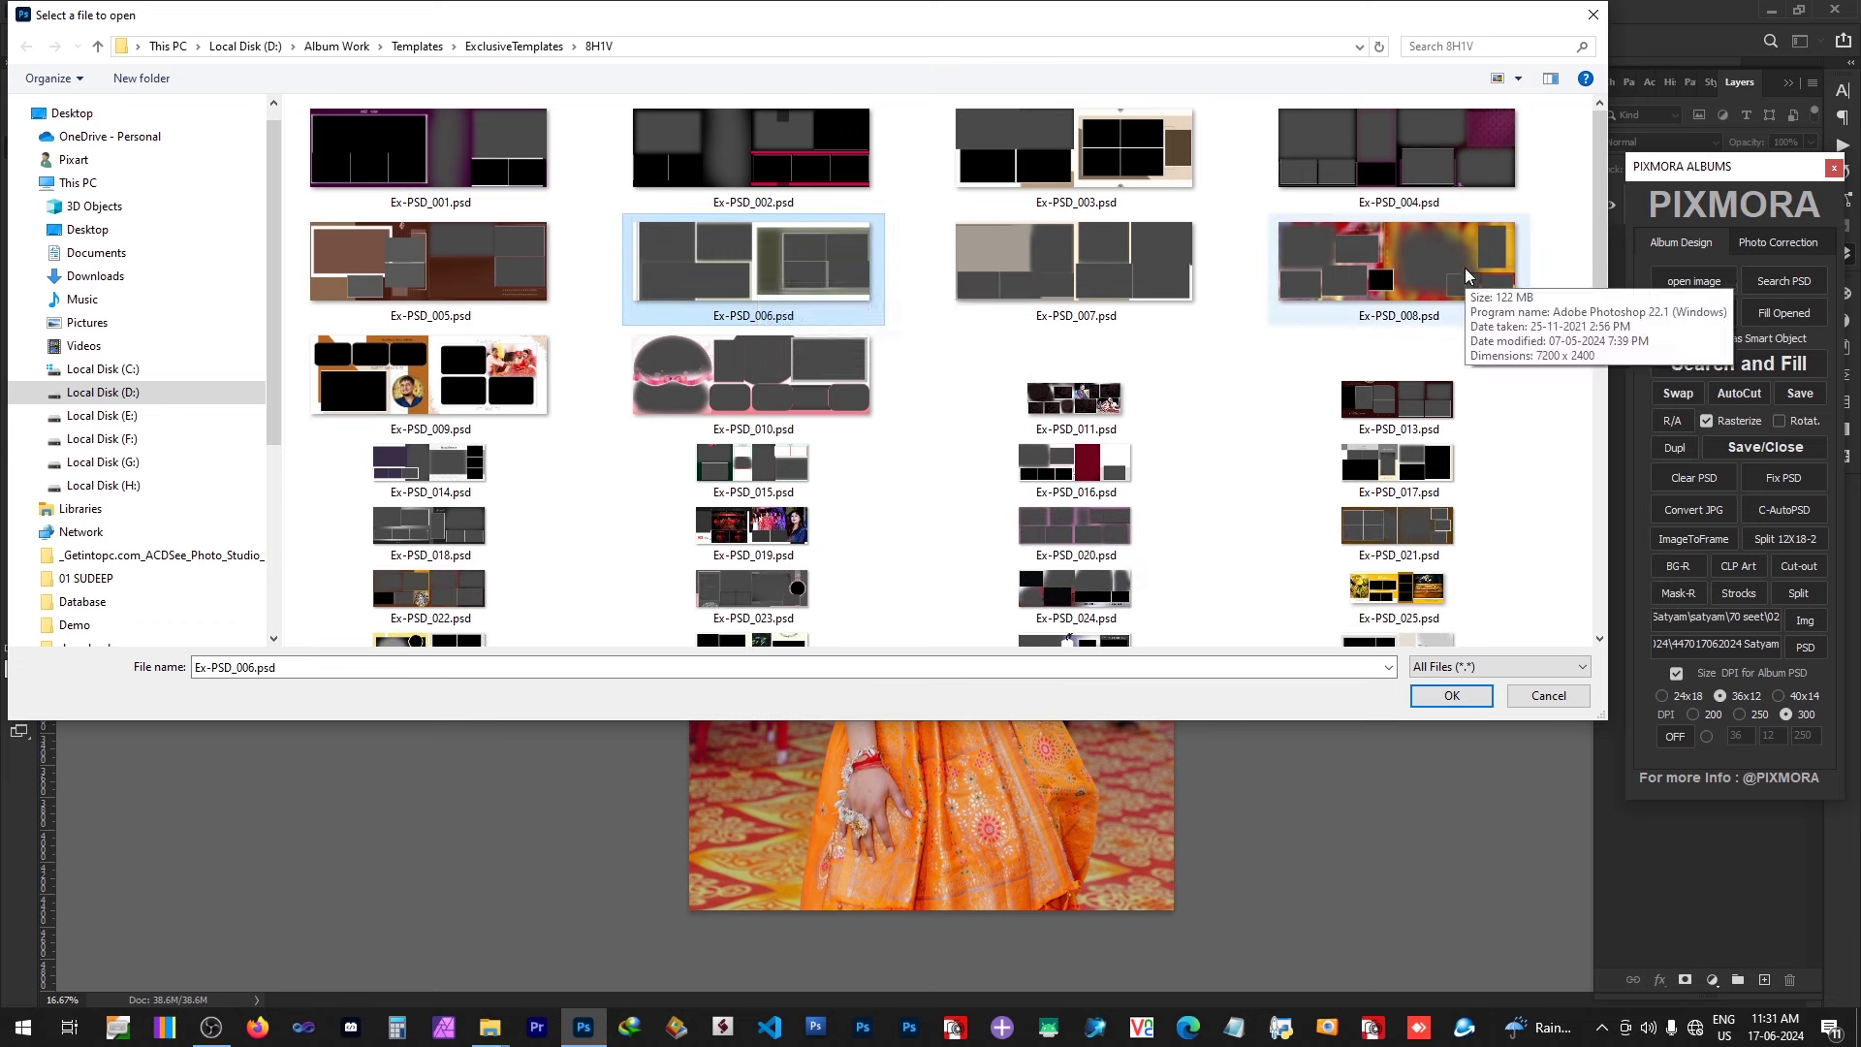
scroll(1439, 281, "down", 3)
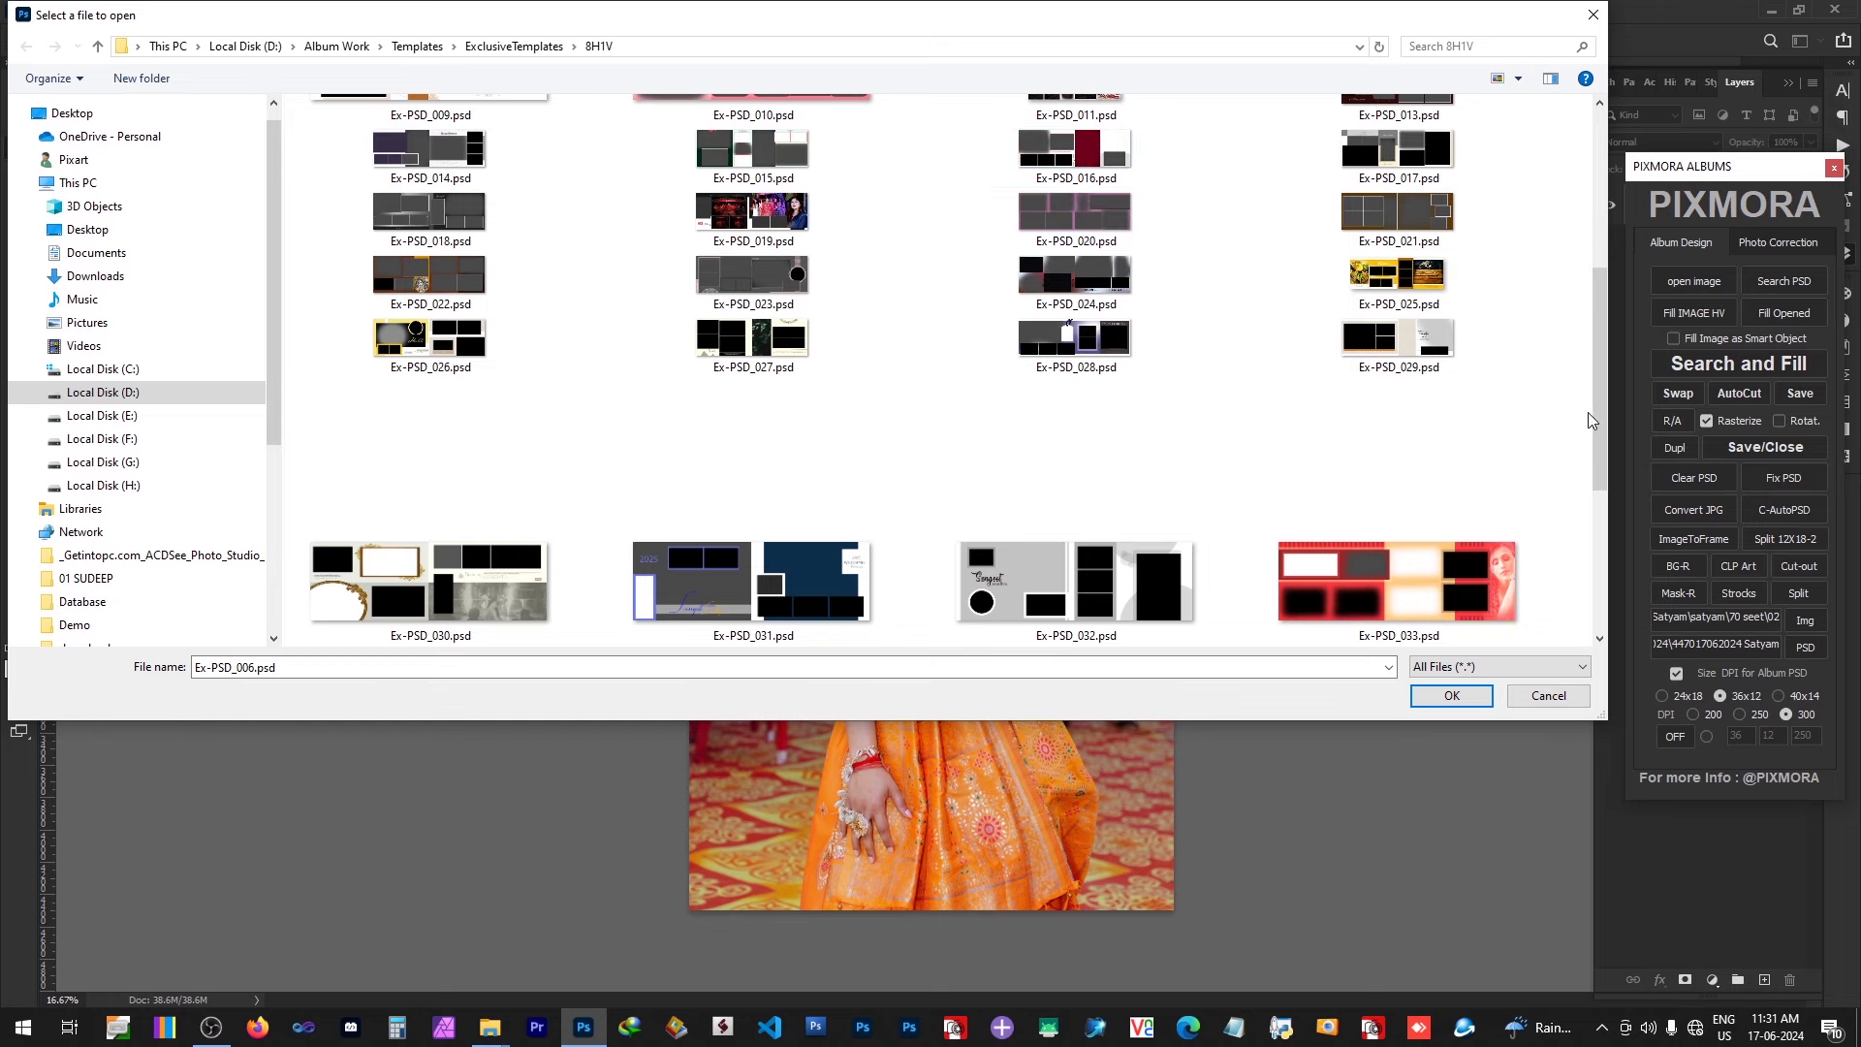
scroll(1591, 419, "down", 3)
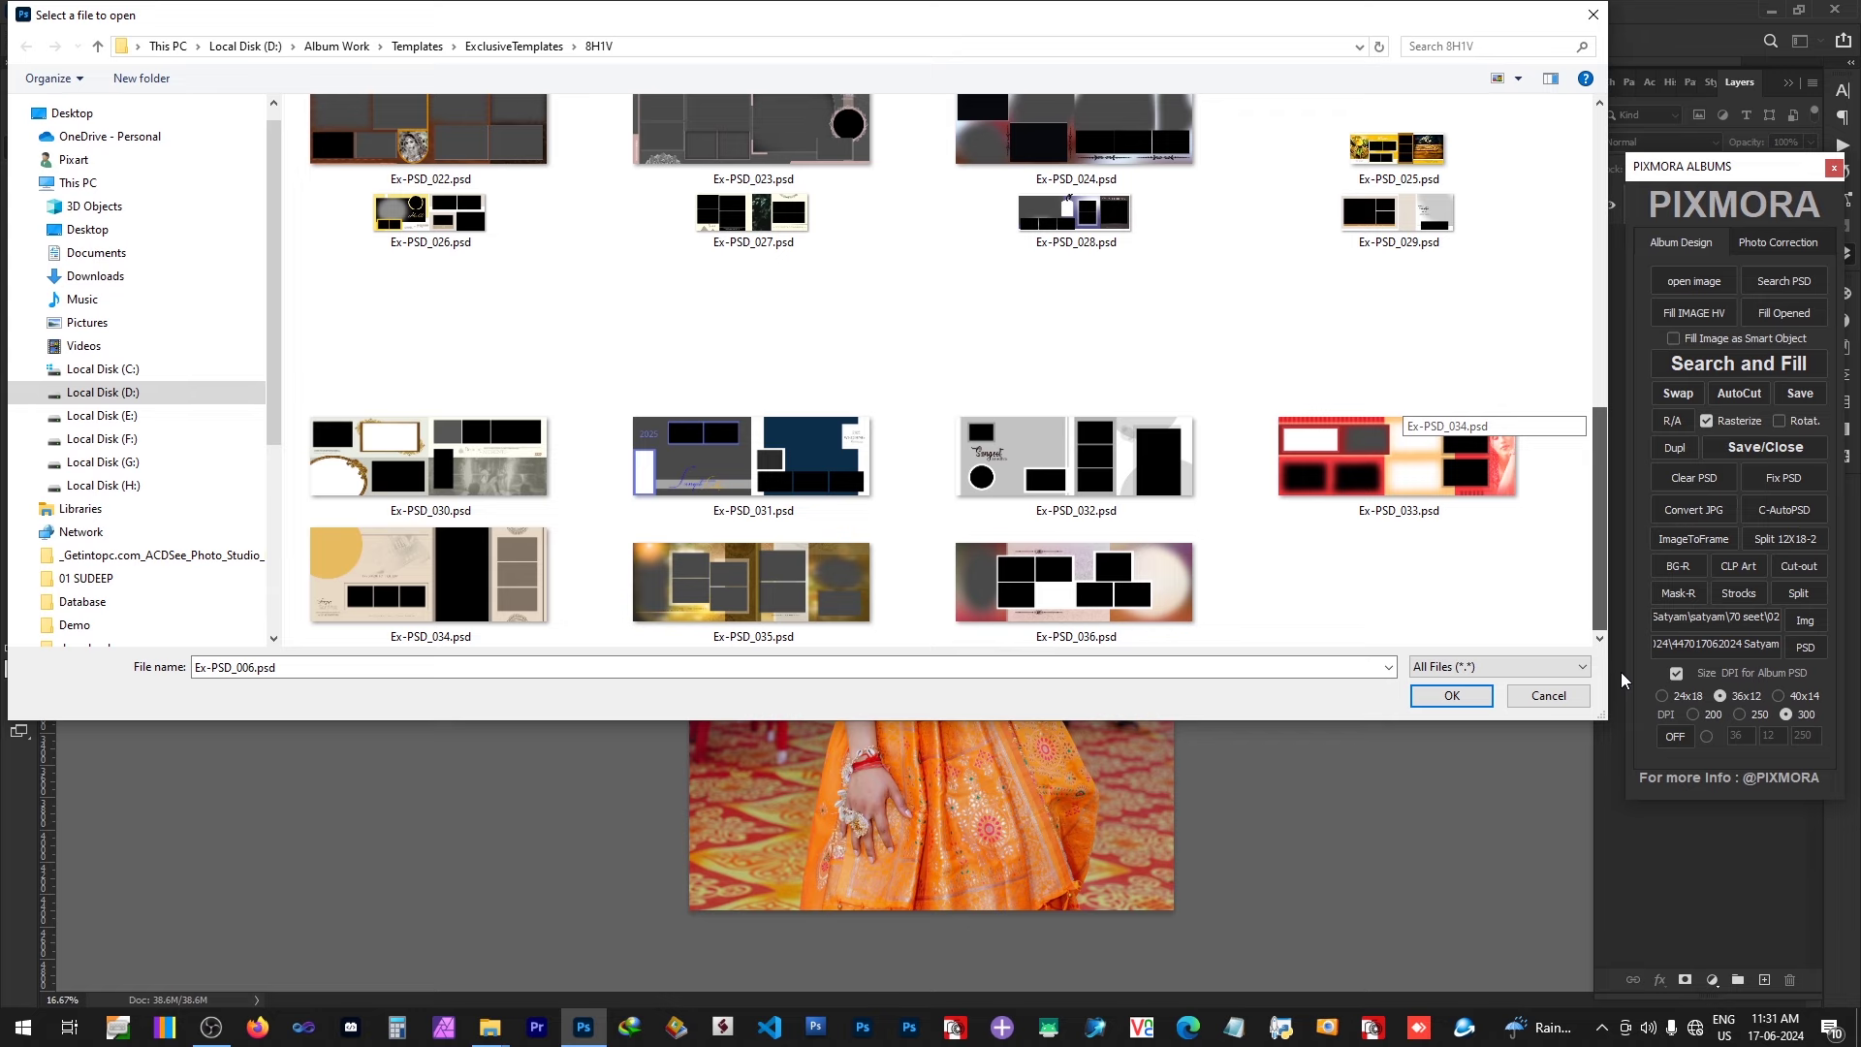
left_click(789, 608)
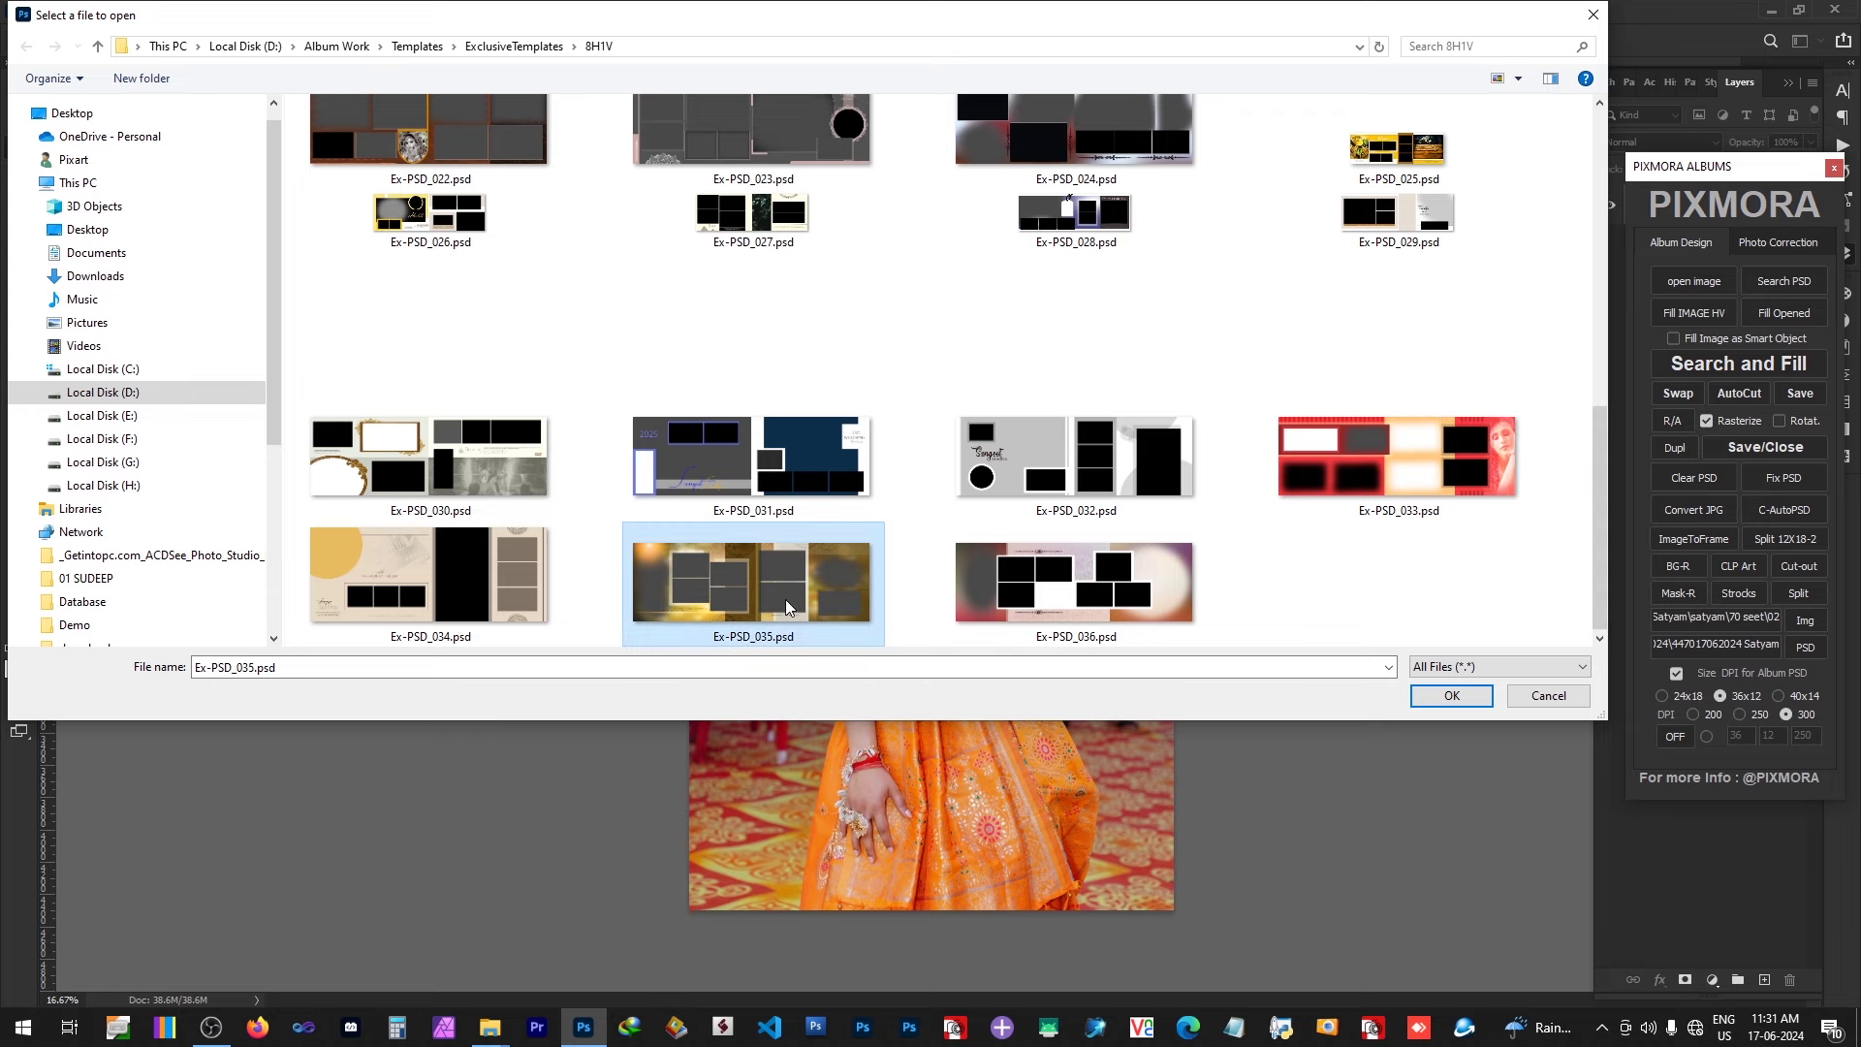
left_click(1437, 424)
left_click(419, 444)
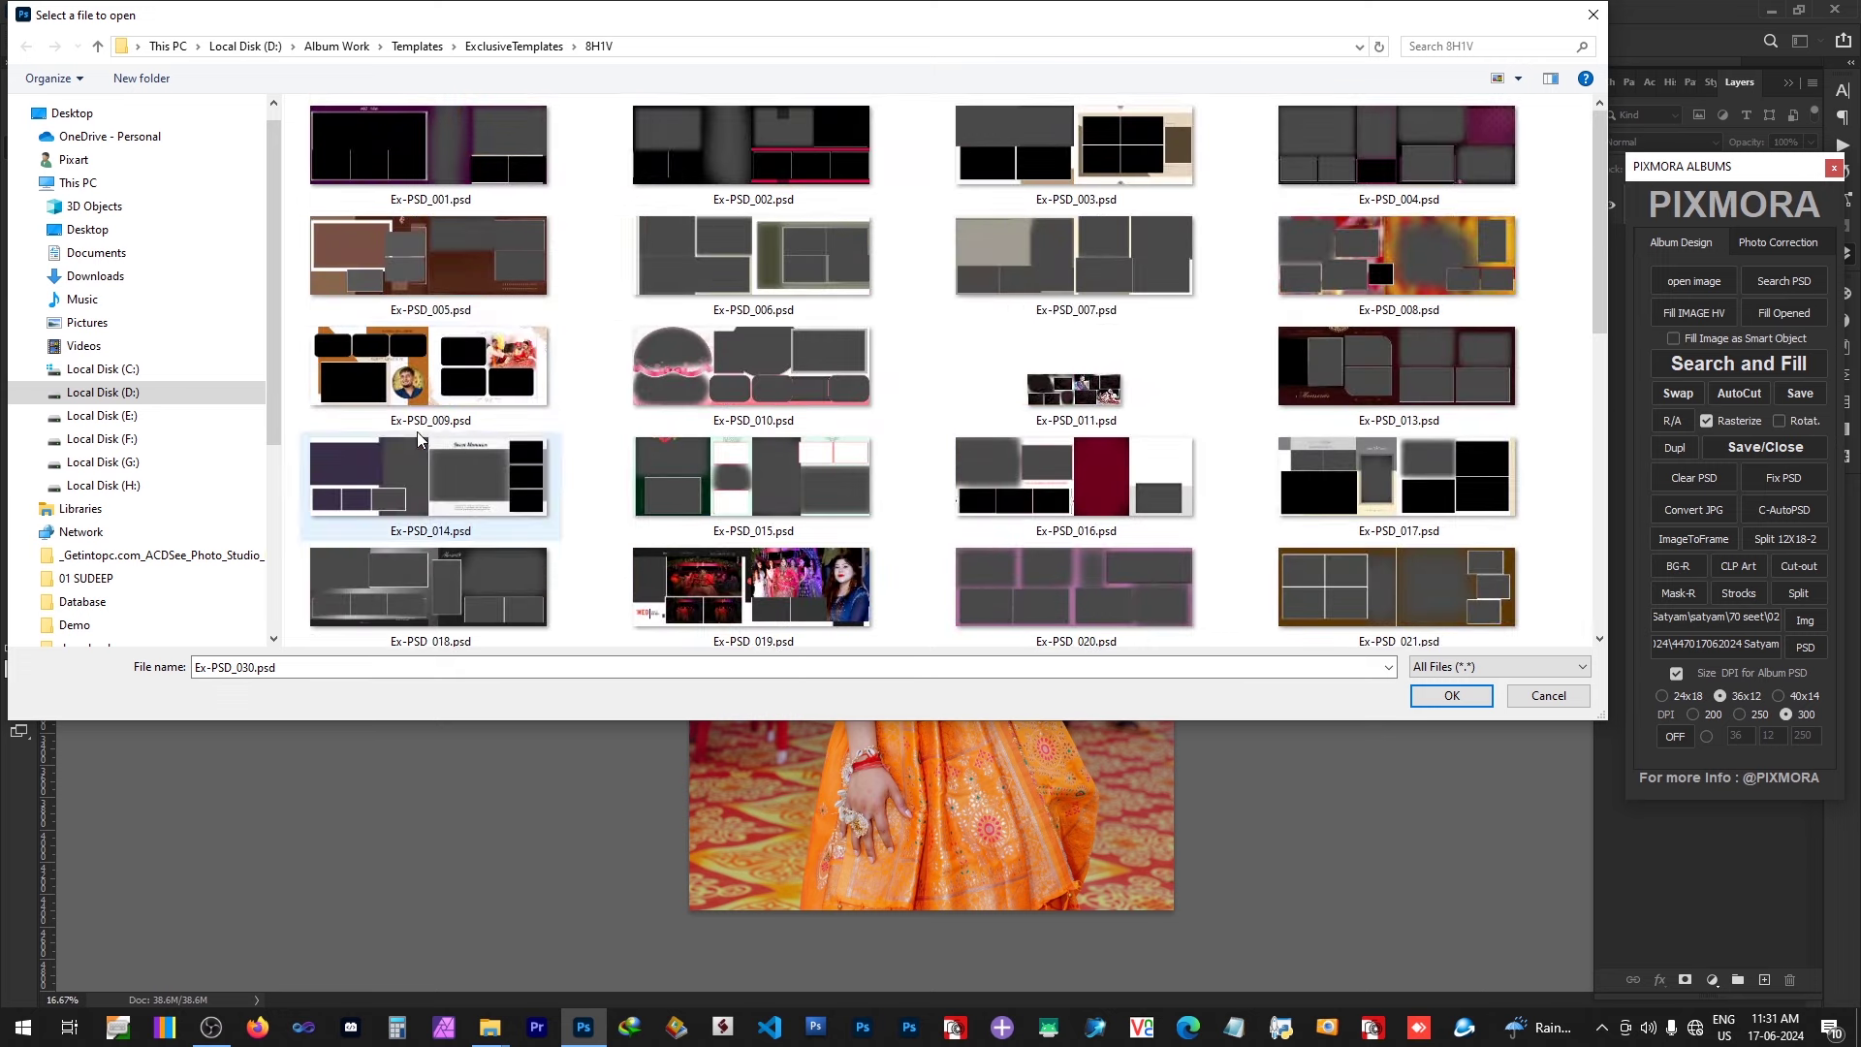
left_click(447, 366)
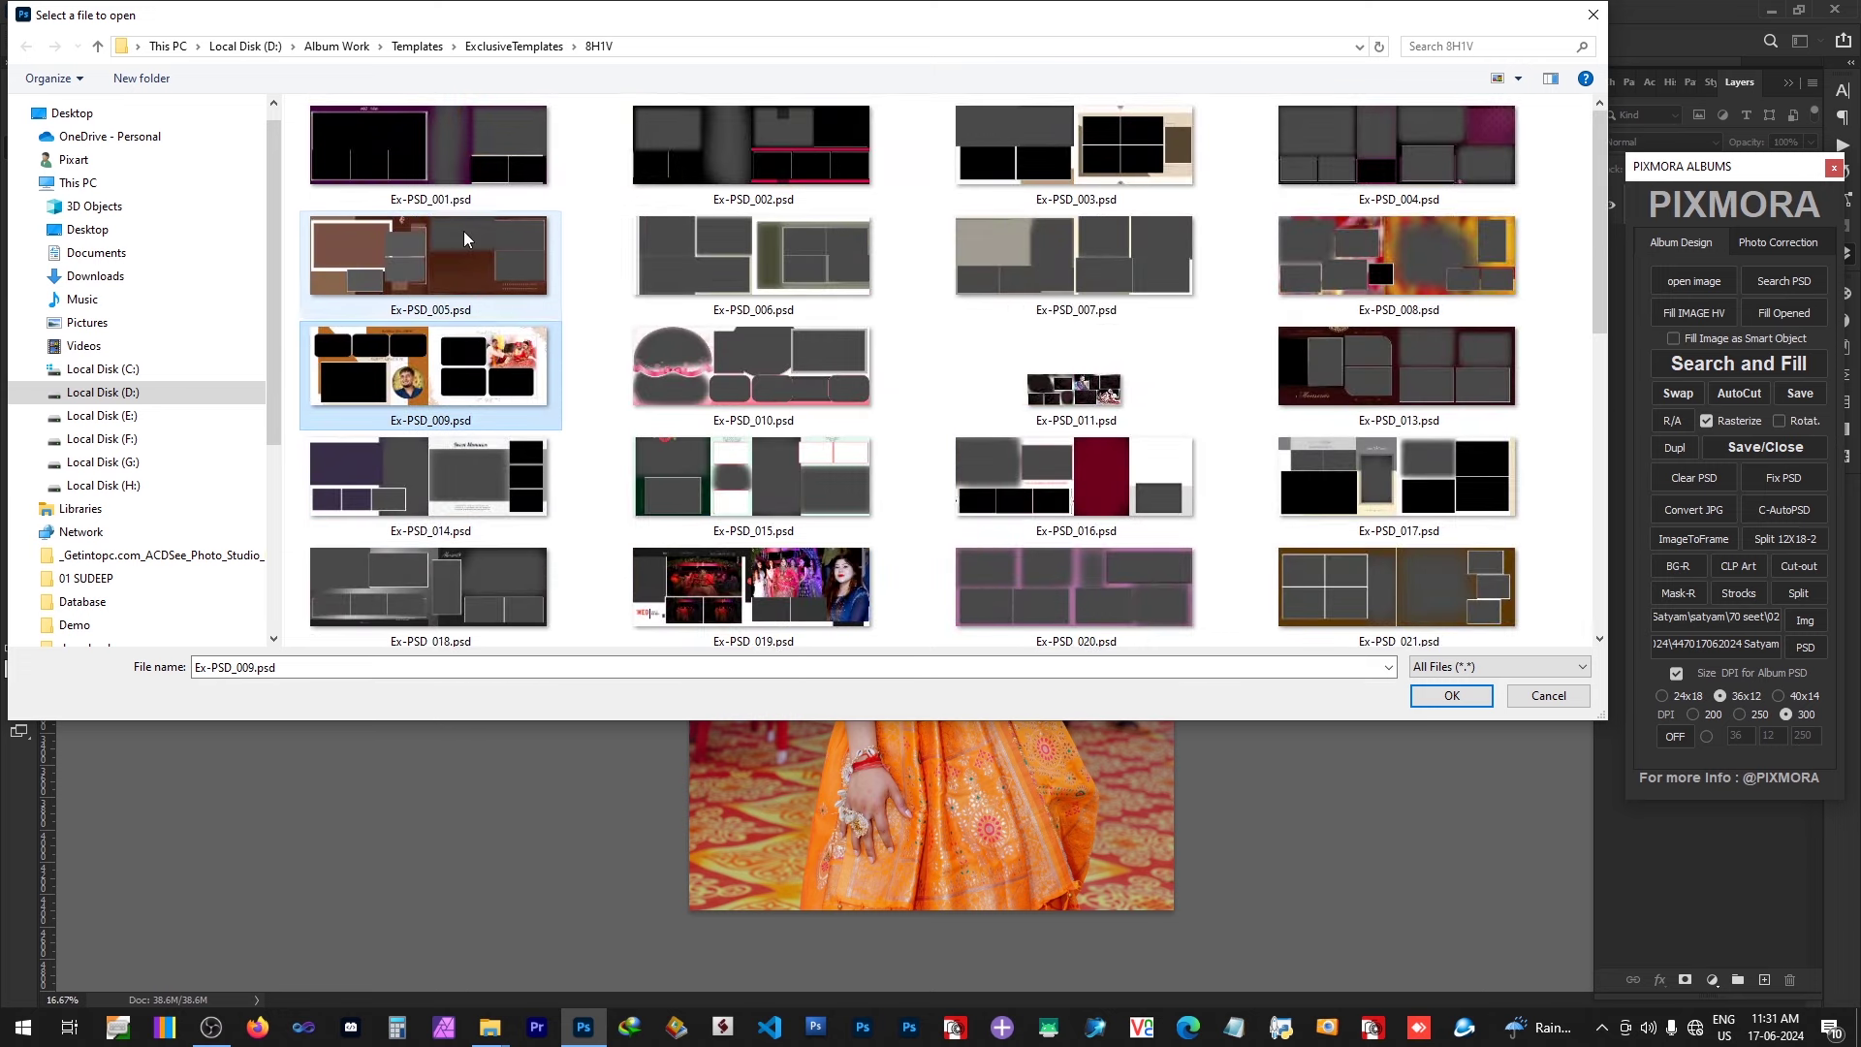
left_click(467, 157)
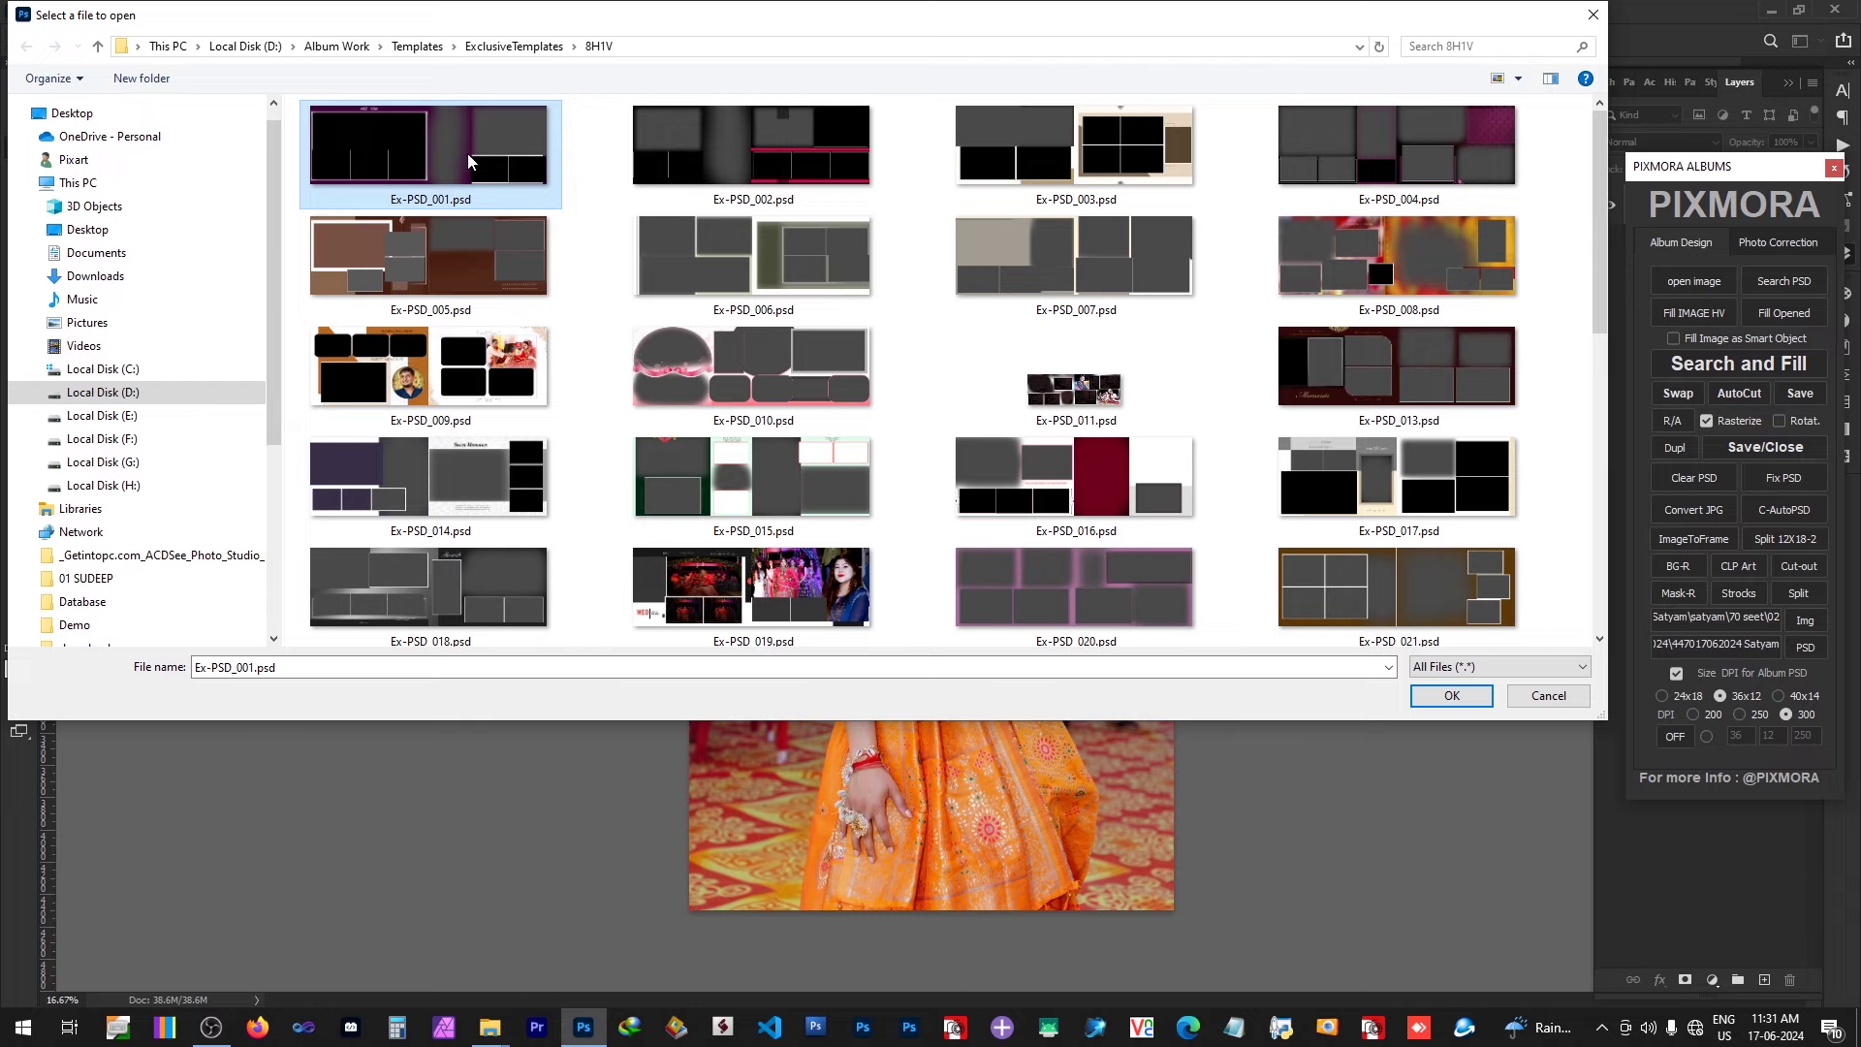
double_click(467, 153)
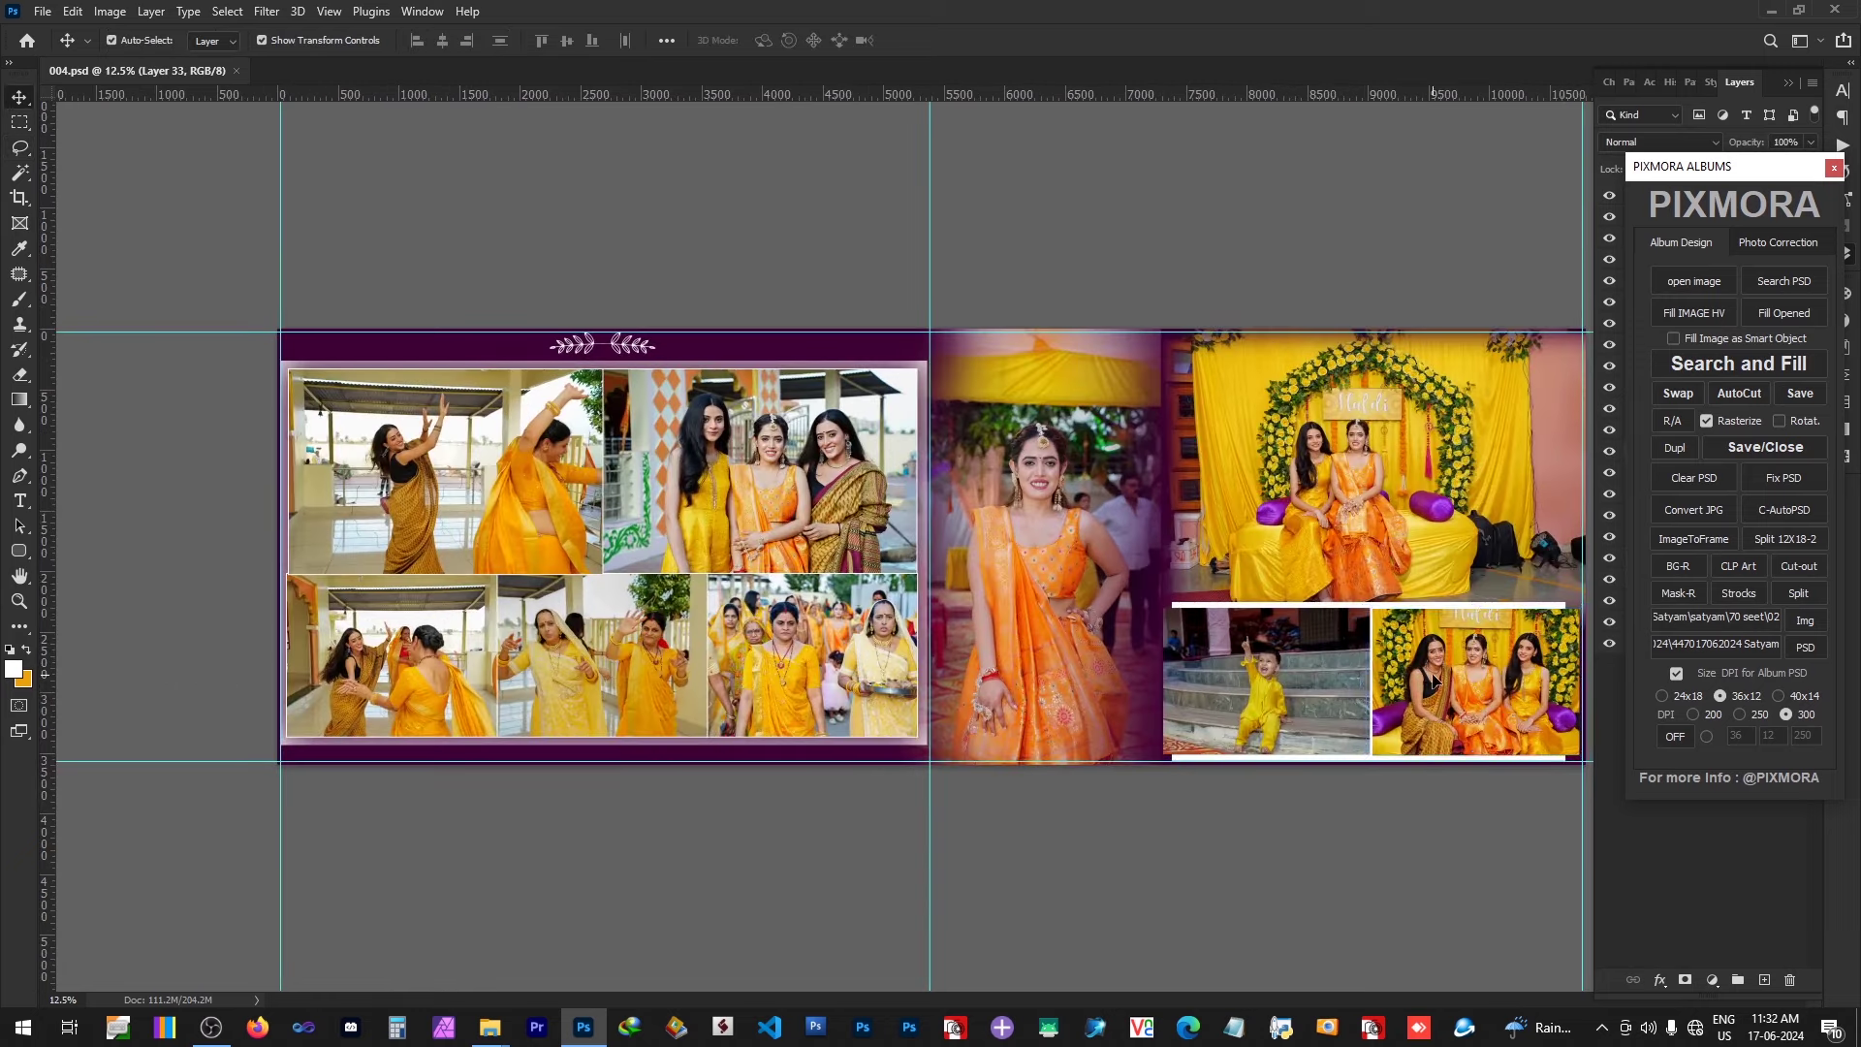
Step: Apply the Blue light correction to the two yellow-stage photos, the upper-left dancing photo and the two lower-left dancing photos
left_click(1773, 248)
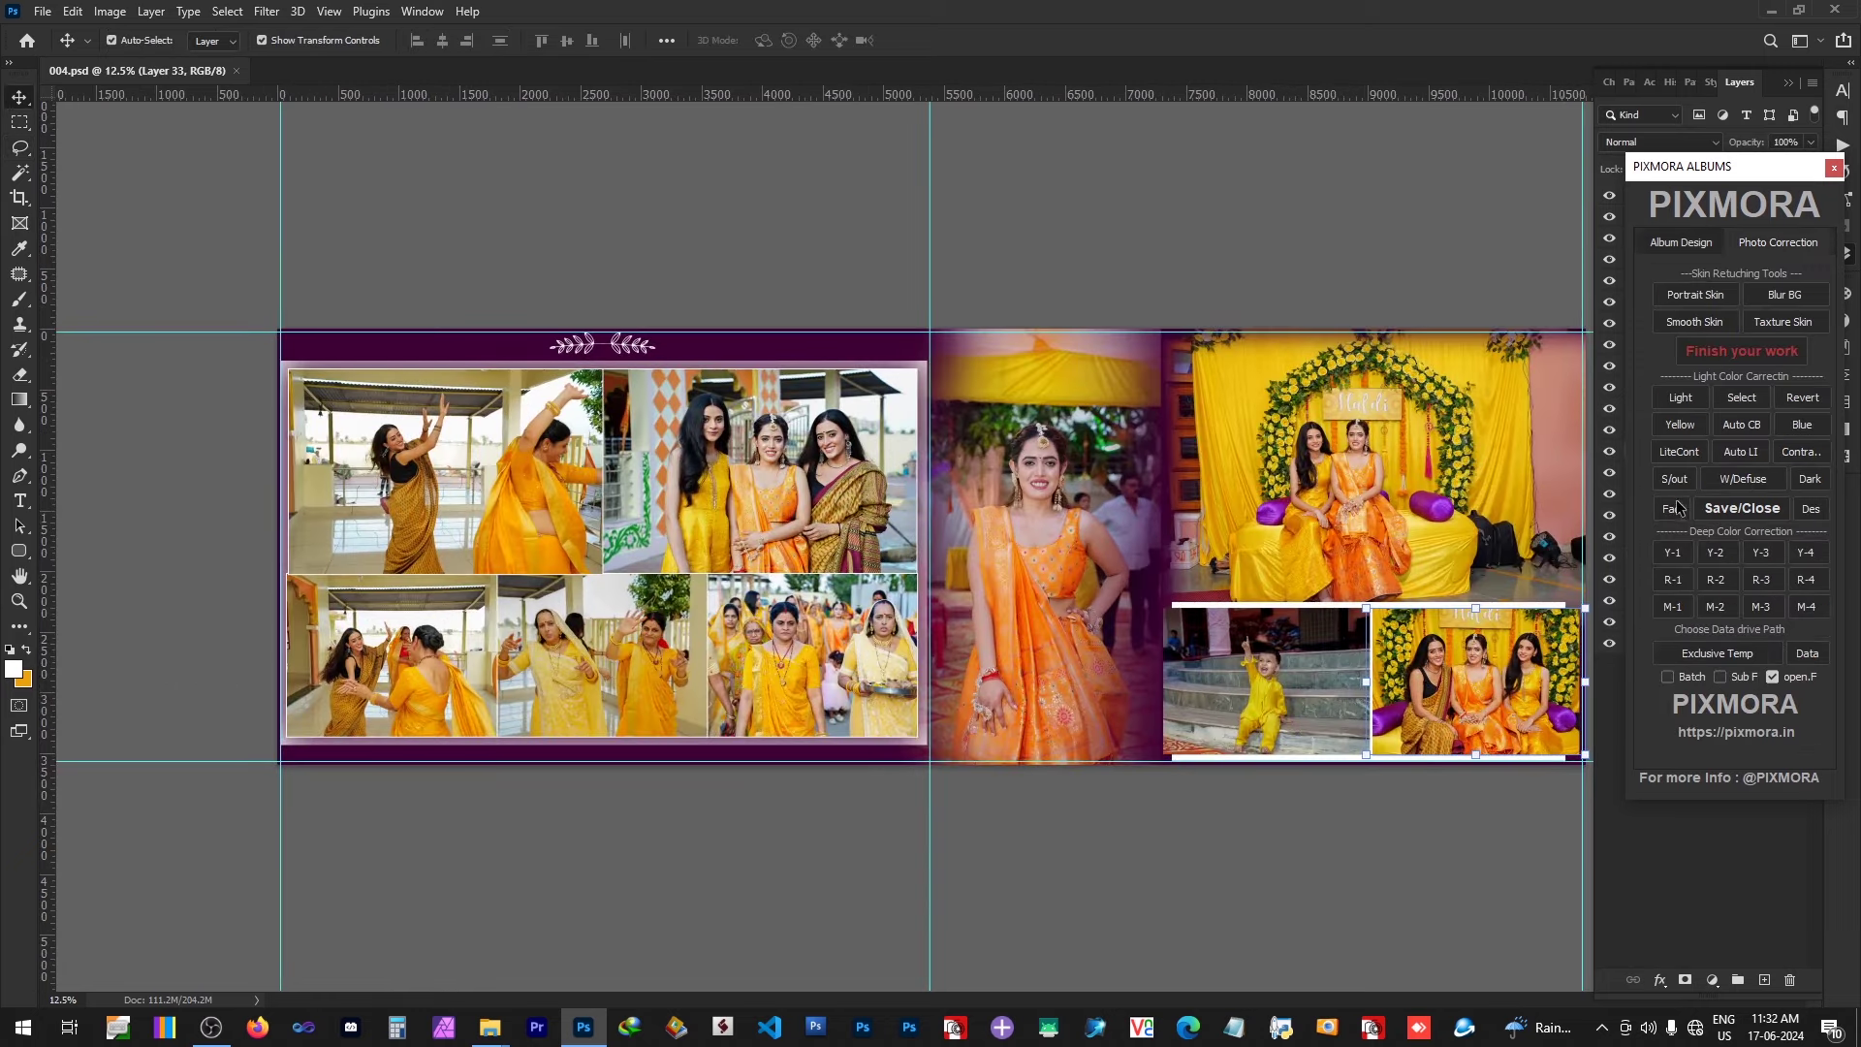
left_click(1383, 501)
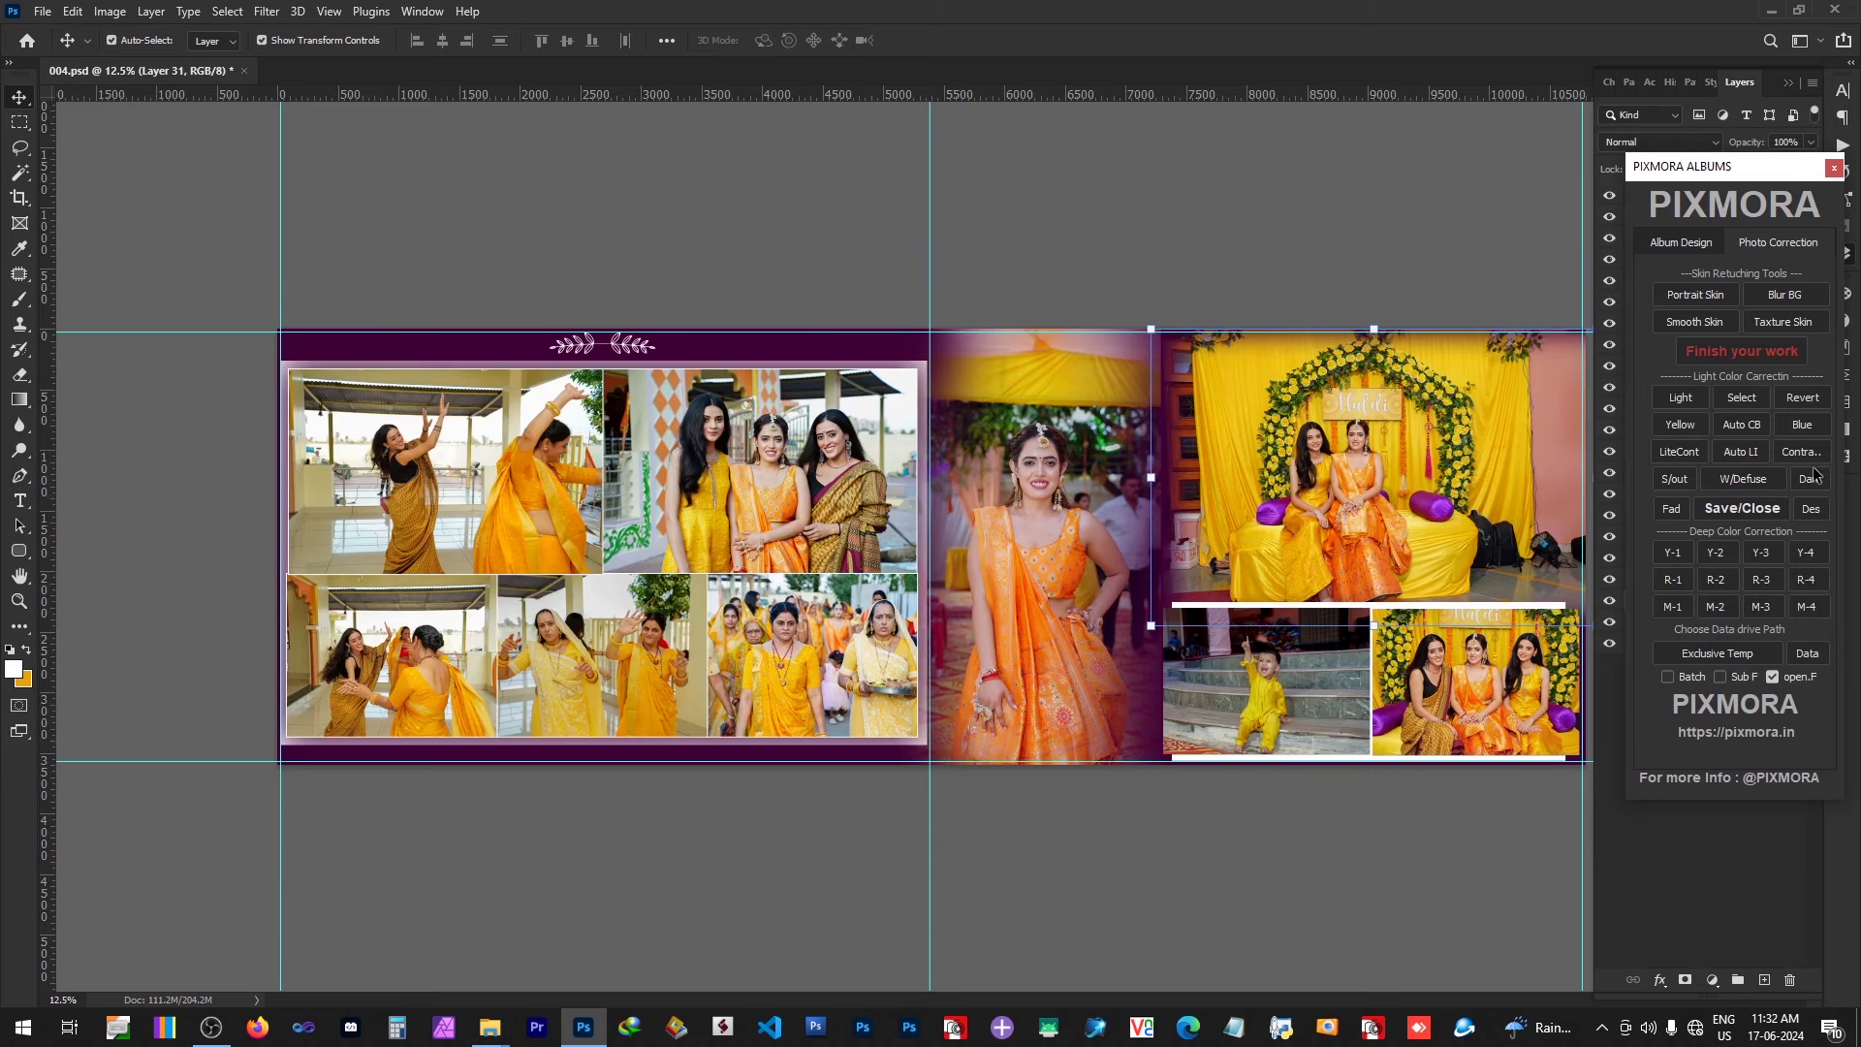
left_click(1464, 706)
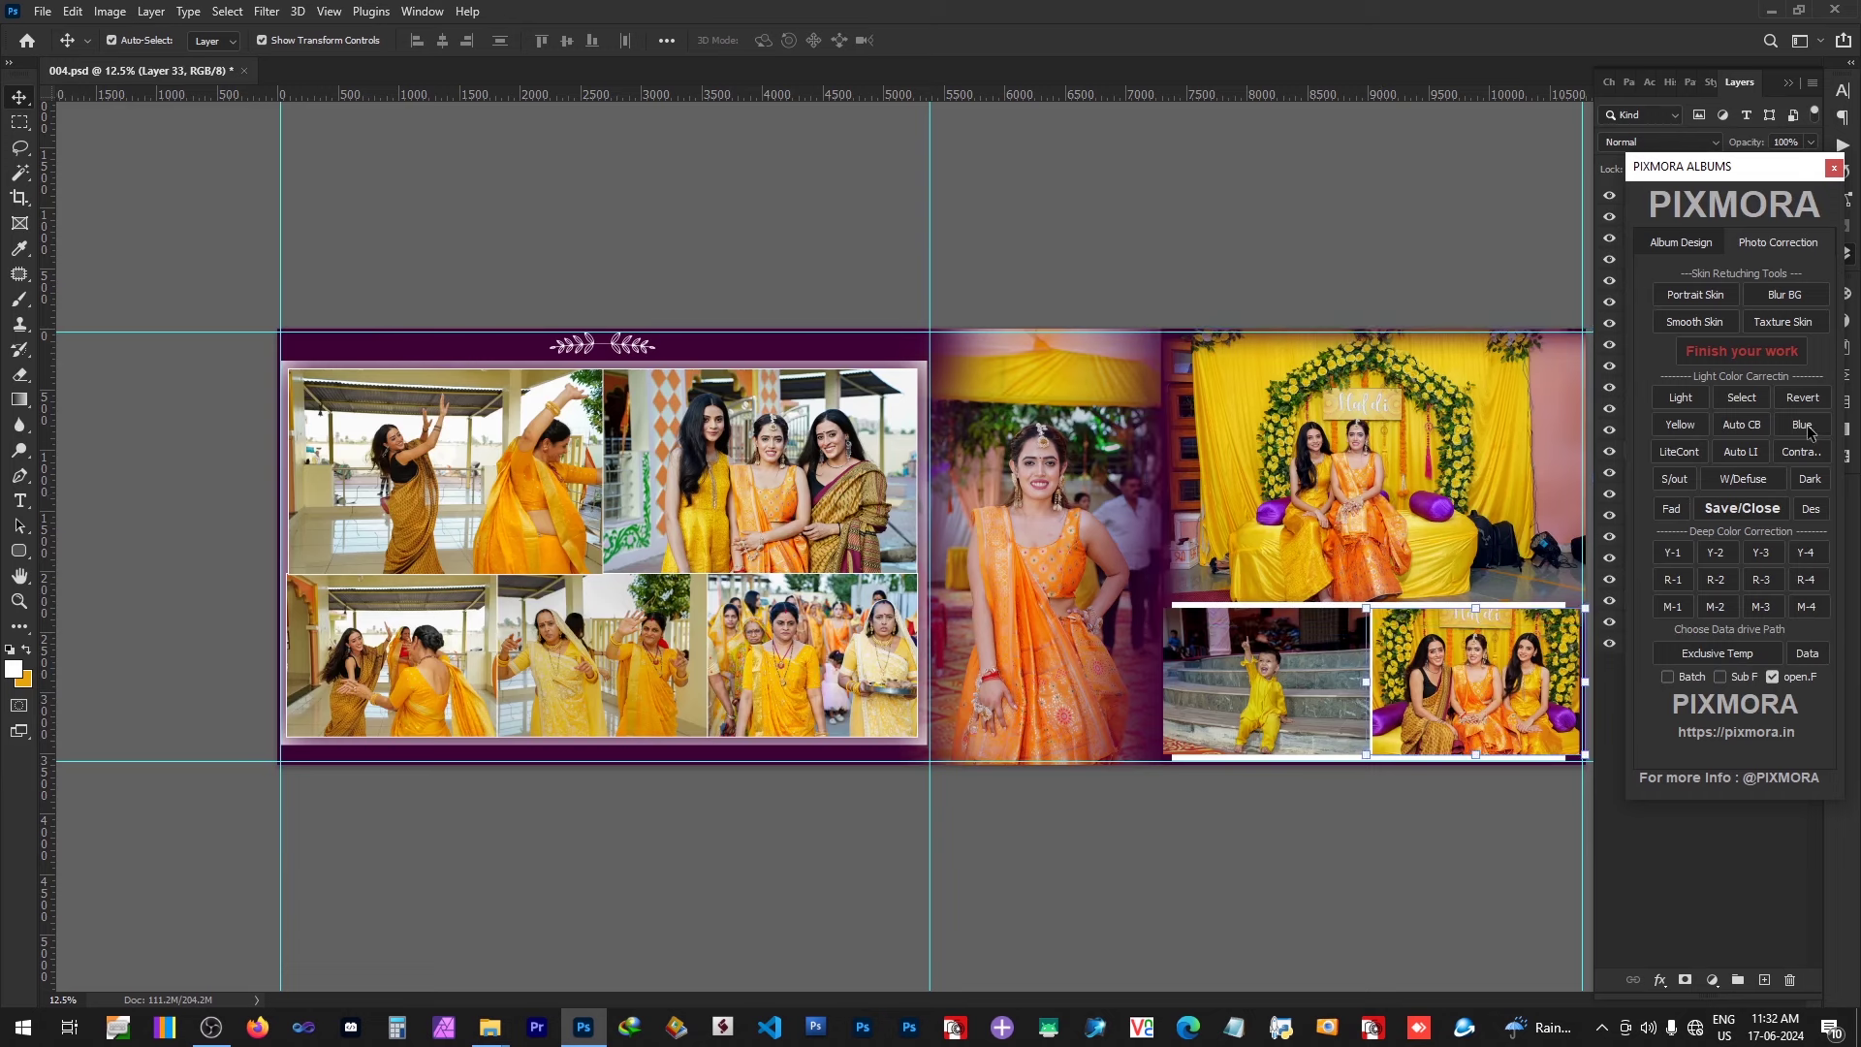
left_click(474, 460)
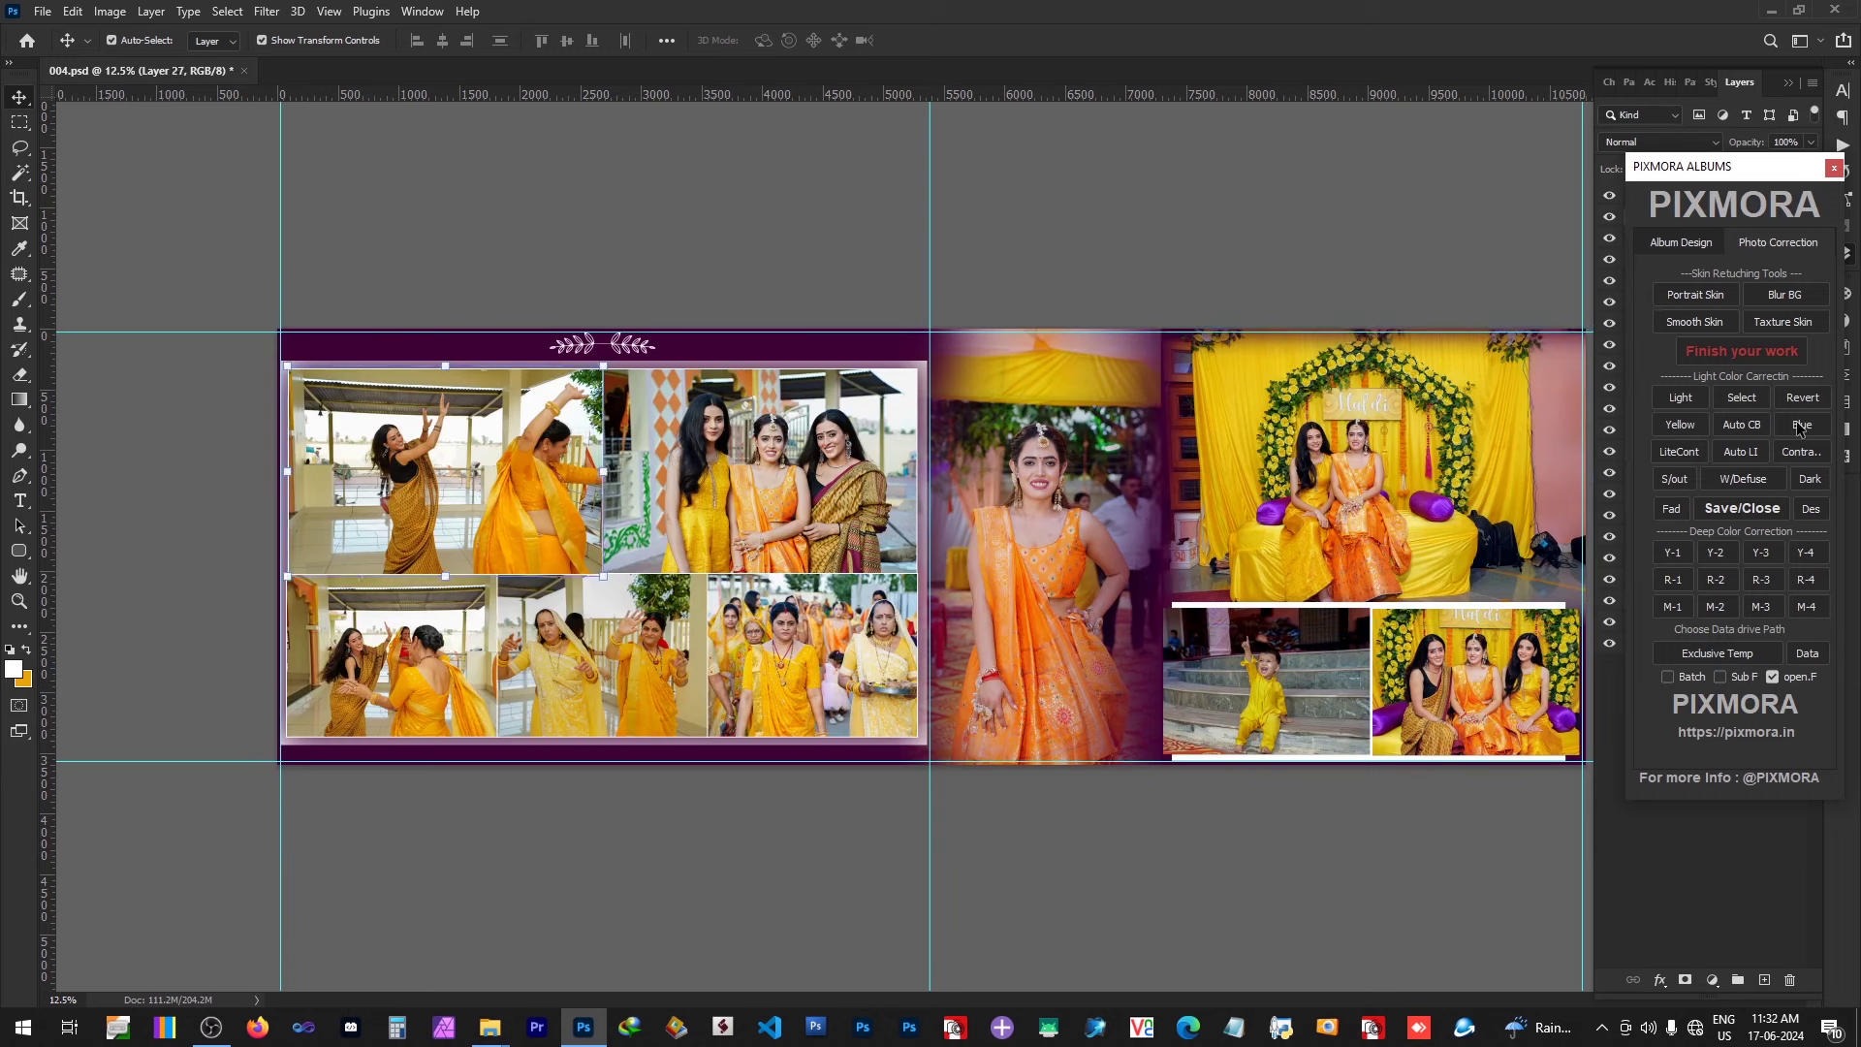
left_click(453, 665)
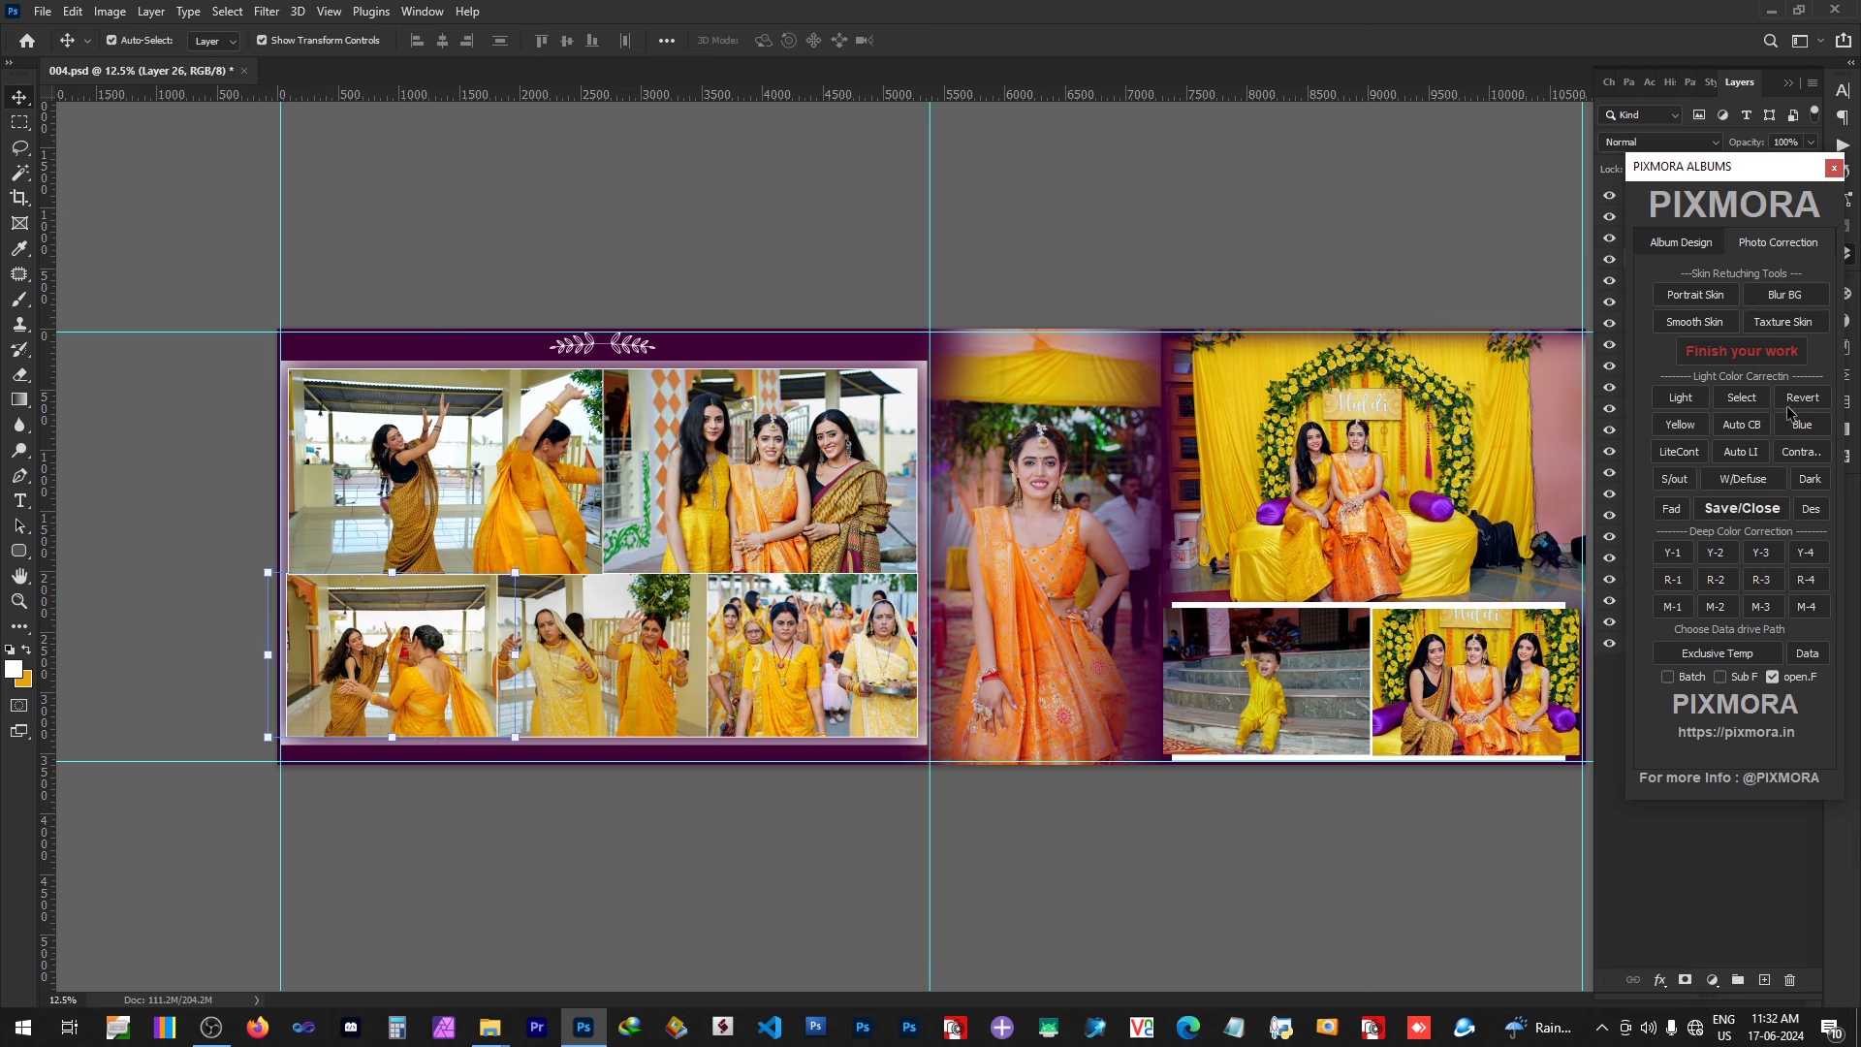
left_click(609, 673)
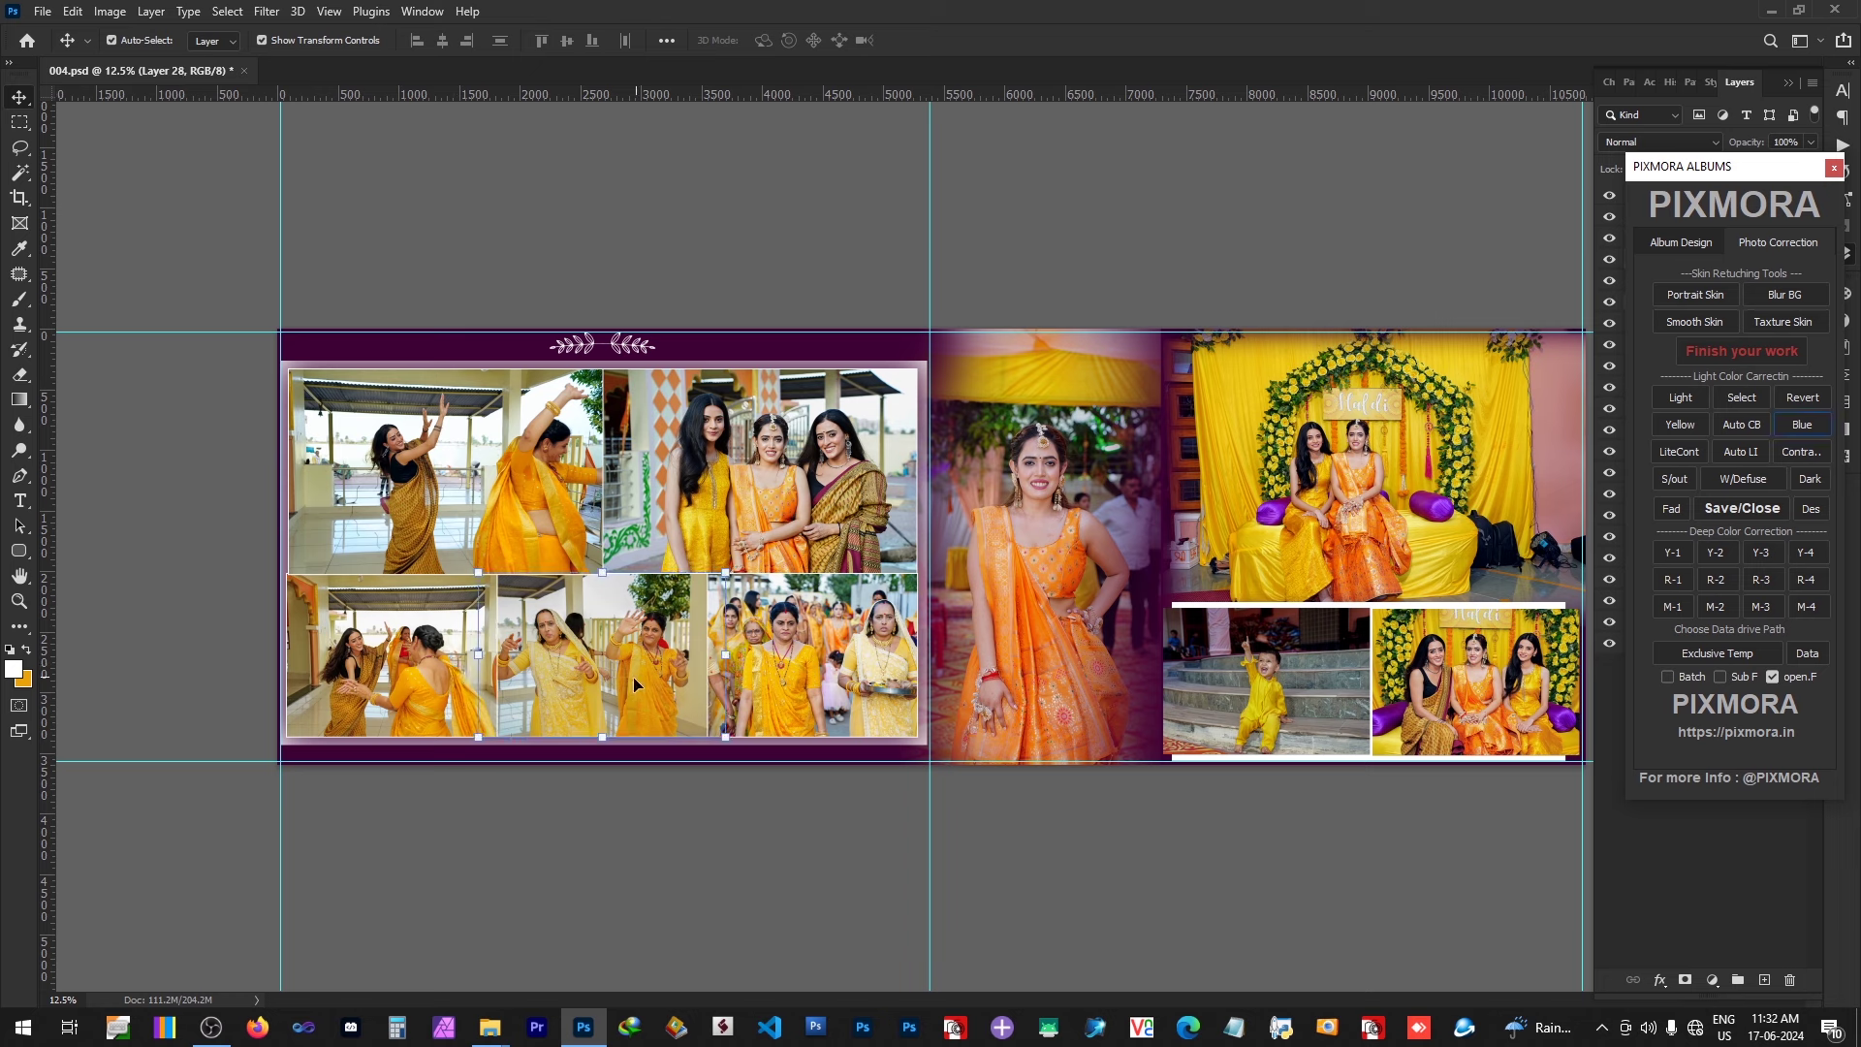
Step: Enlarge the lower-left dancing photo within its frame
left_click(388, 662)
left_click_drag(513, 578, 531, 567)
key("Return")
left_click(708, 676)
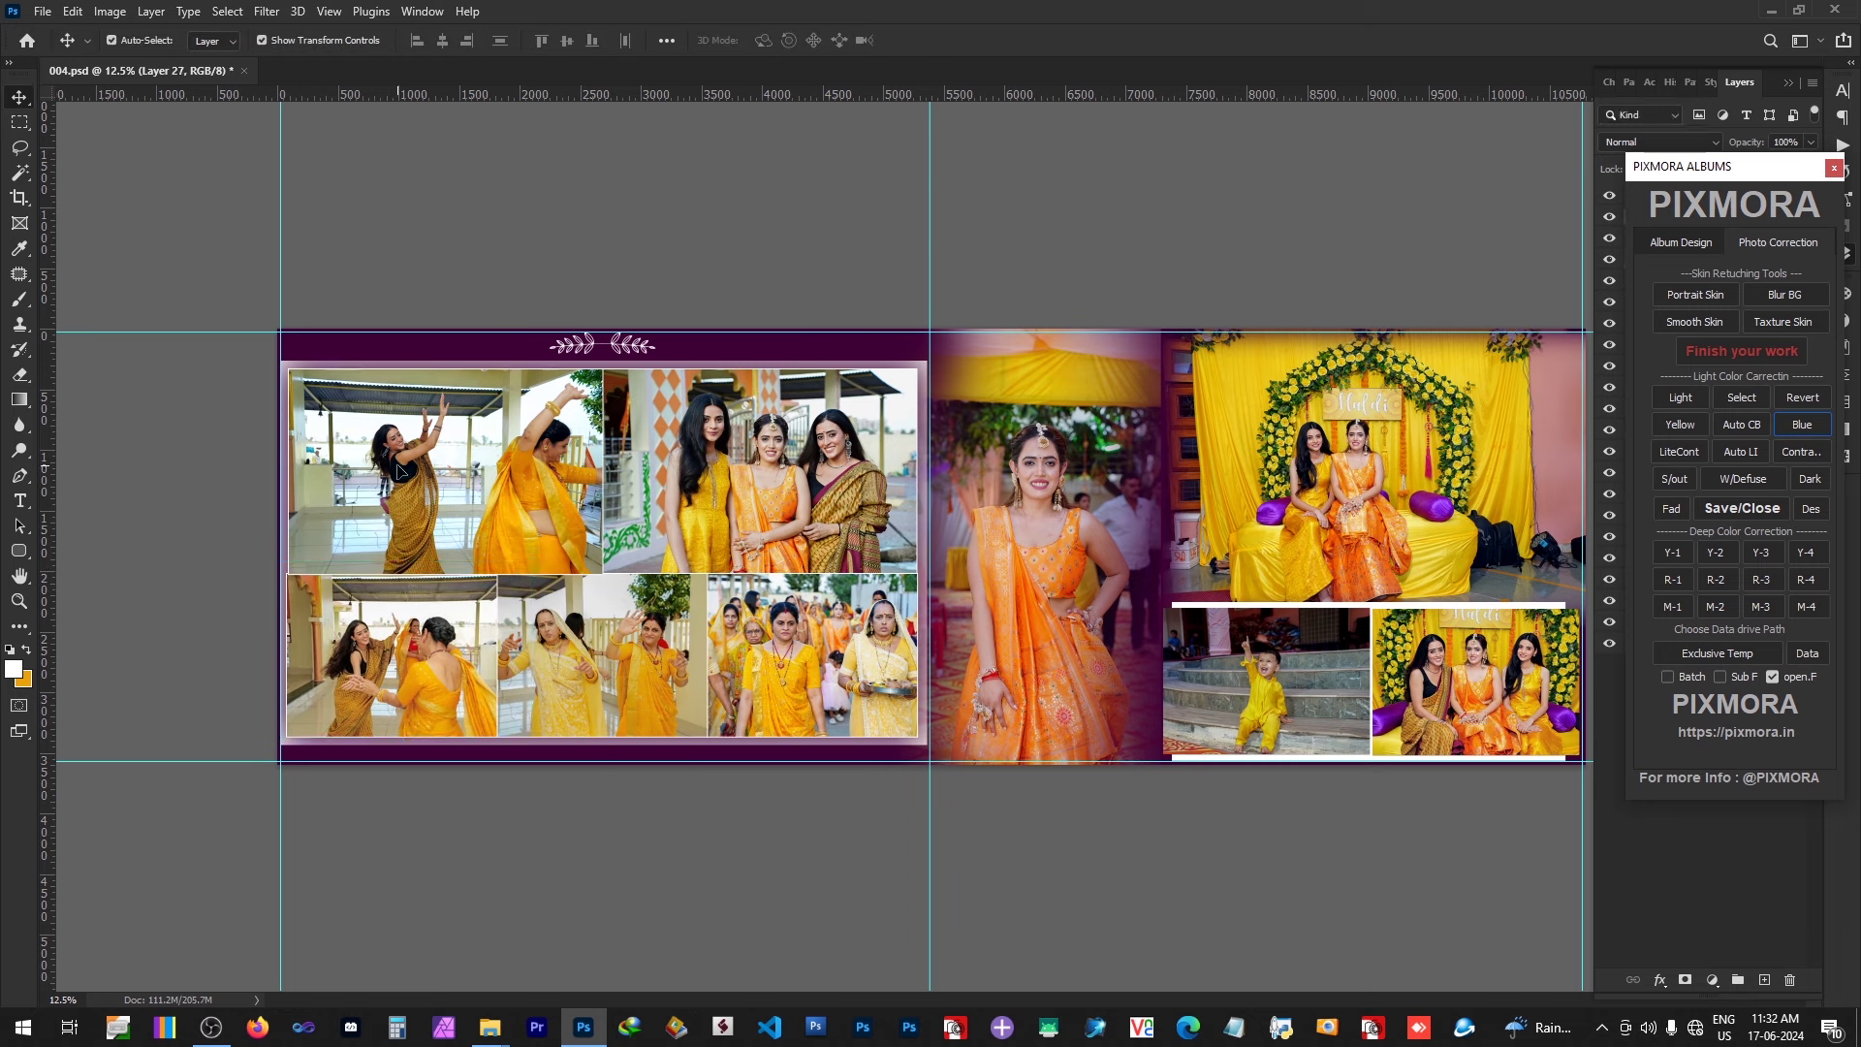
Step: Enlarge the upper-left dancing photo and nudge it slightly down and left within its frame
left_click_drag(287, 365, 257, 345)
left_click_drag(468, 465, 463, 477)
key("Return")
Step: Paint on the mask layer of the tall central bride portrait to restore the faded lower part of the photo
left_click(1008, 514)
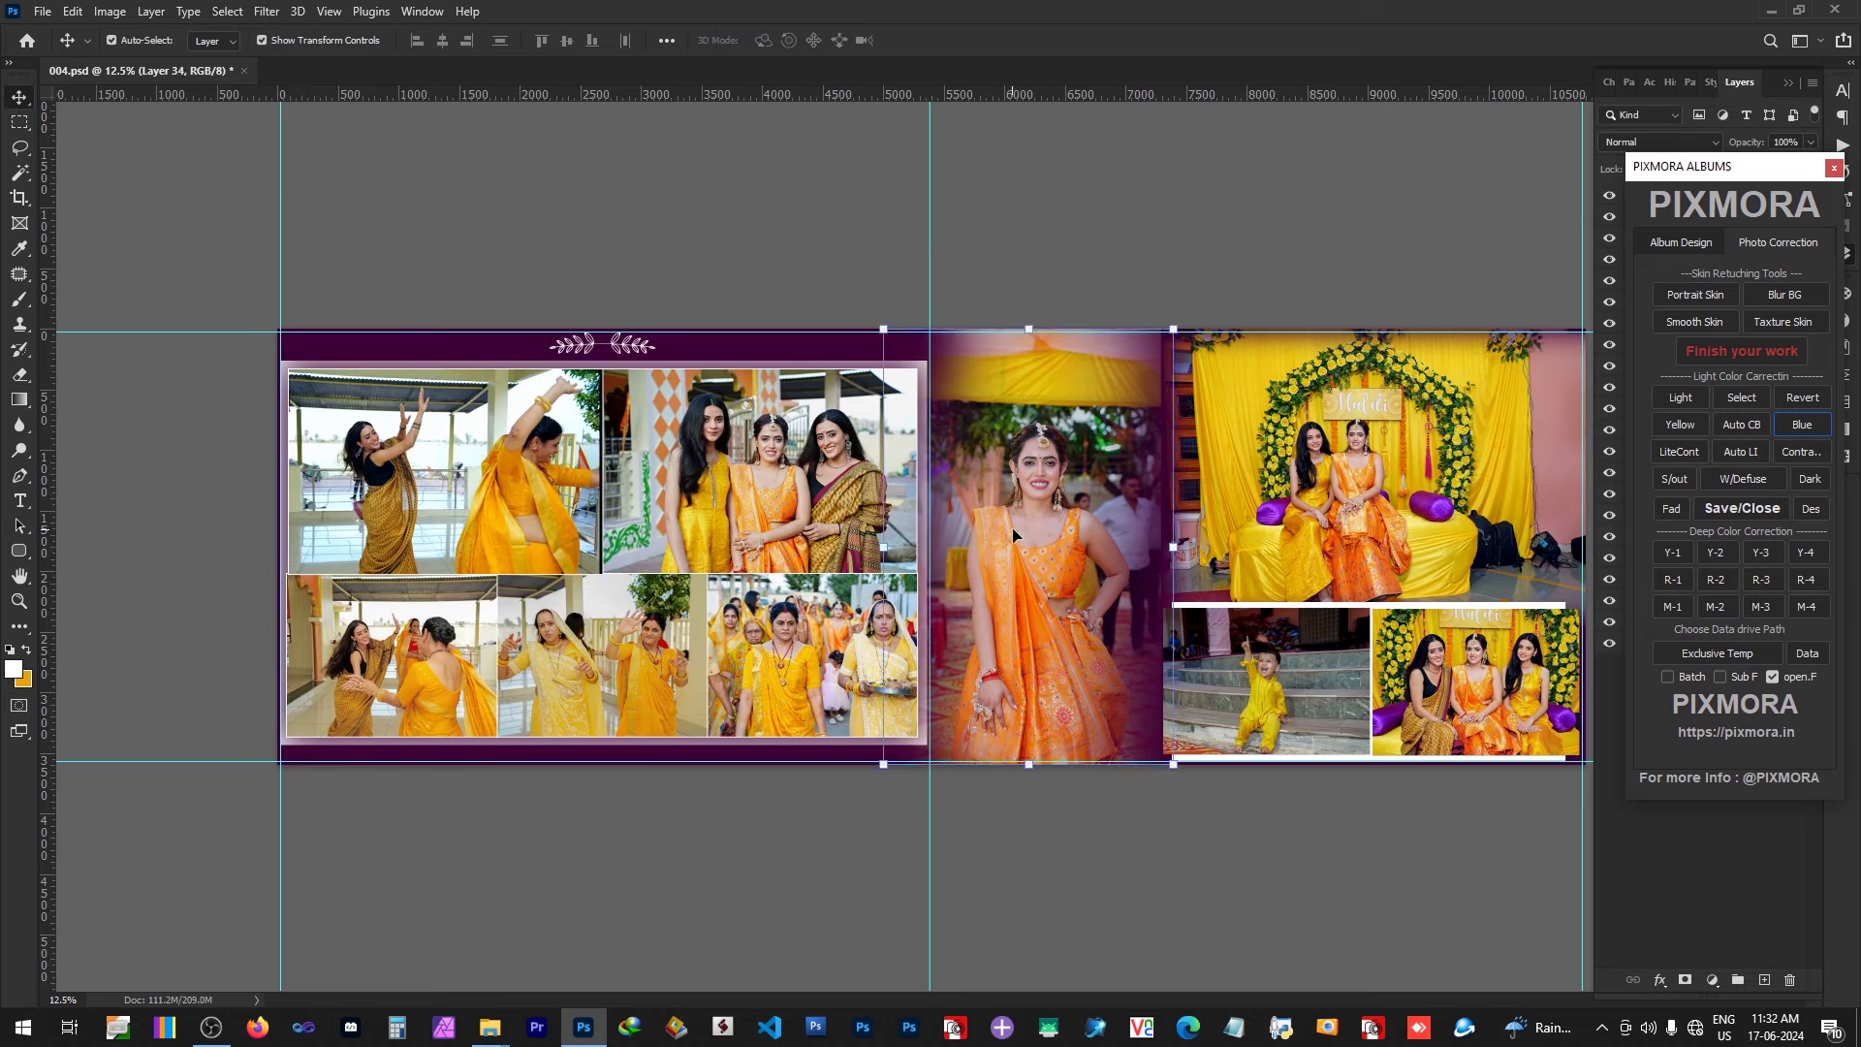
right_click(1012, 531)
left_click(1039, 570)
key("b")
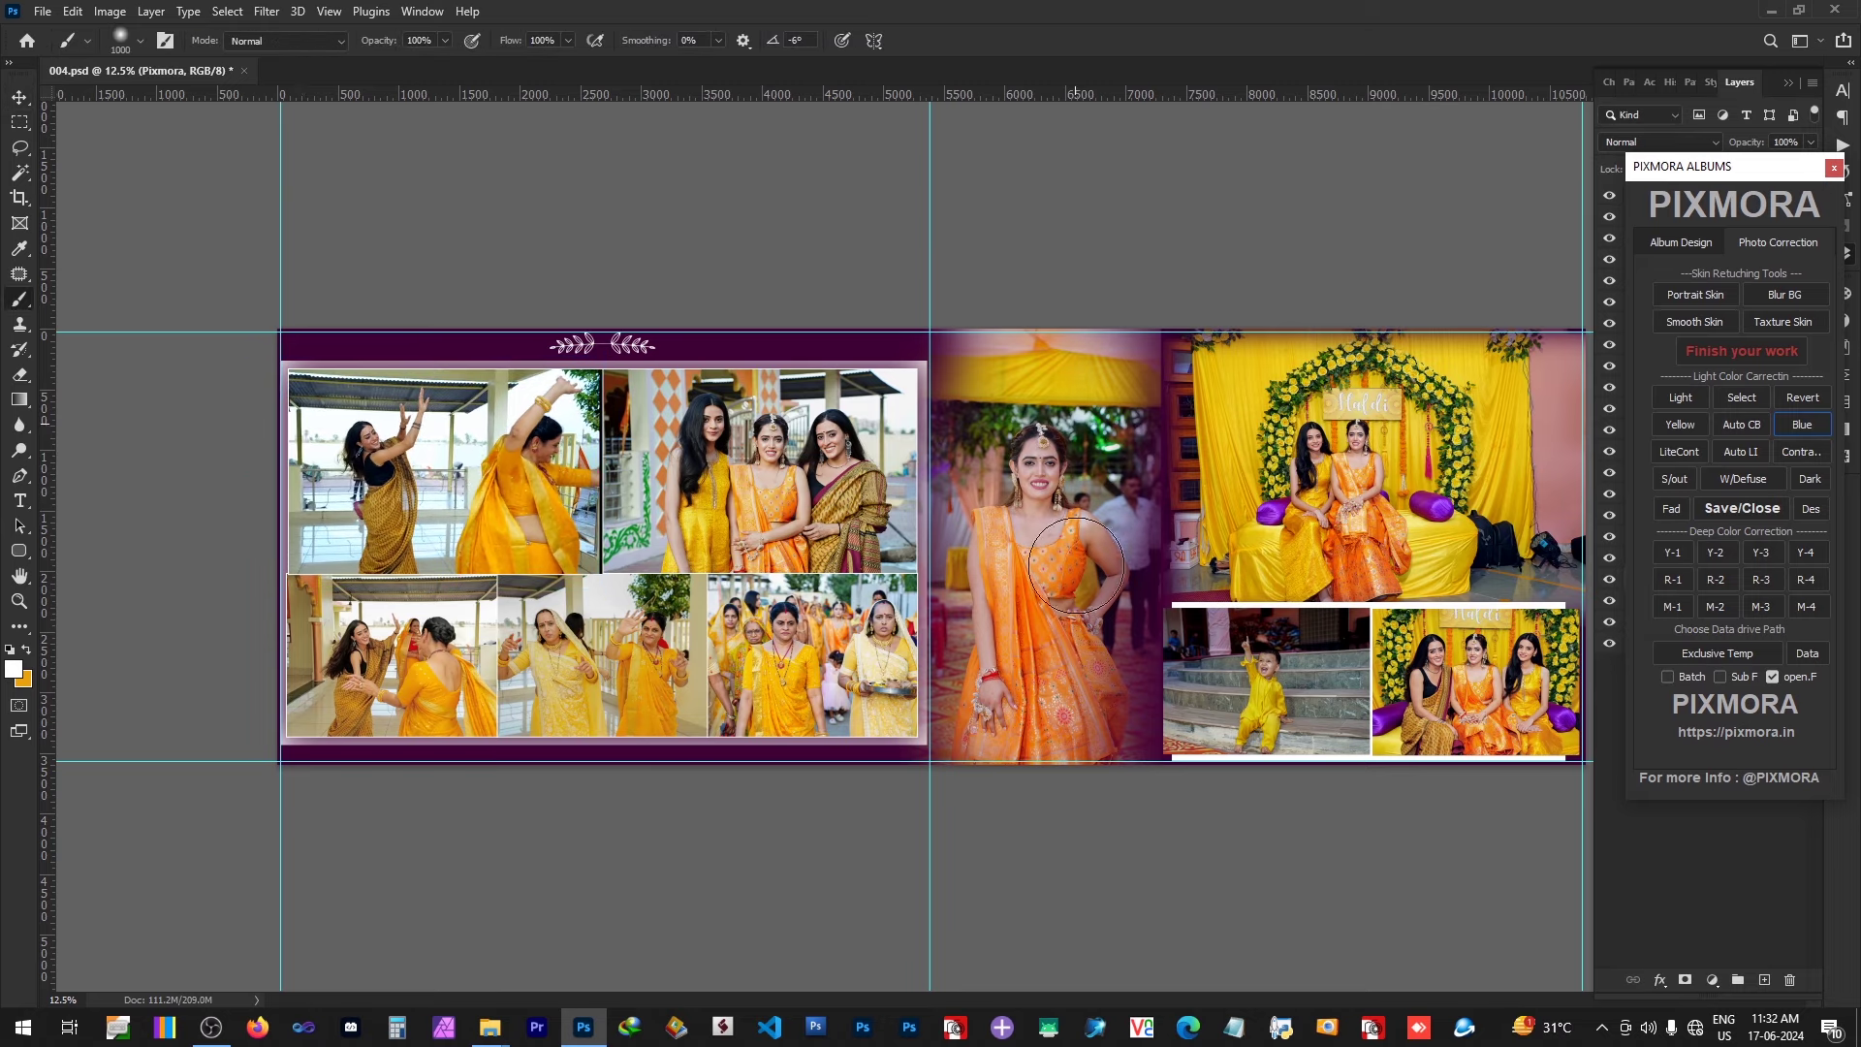
key("v")
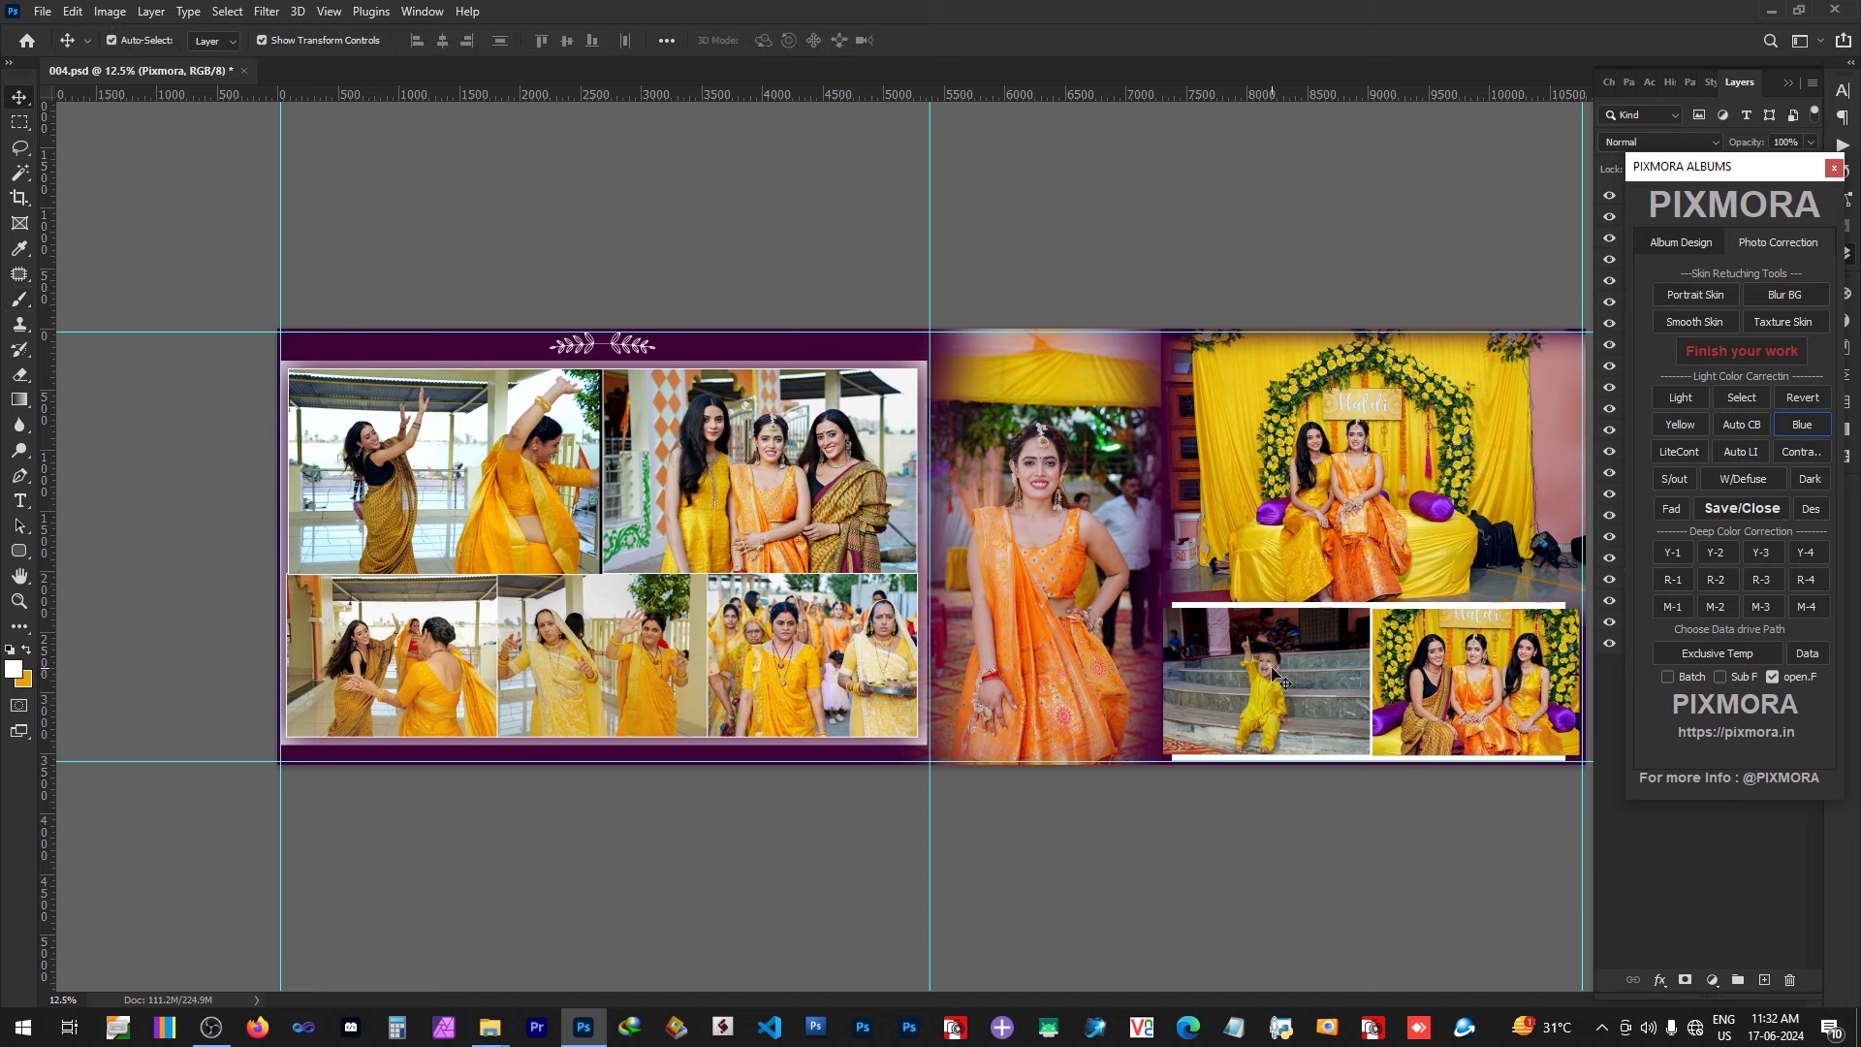
Step: Save and close the finished 004.psd spread from the PIXMORA album design tools
left_click(1395, 494)
key("ctrl+w")
key("Escape")
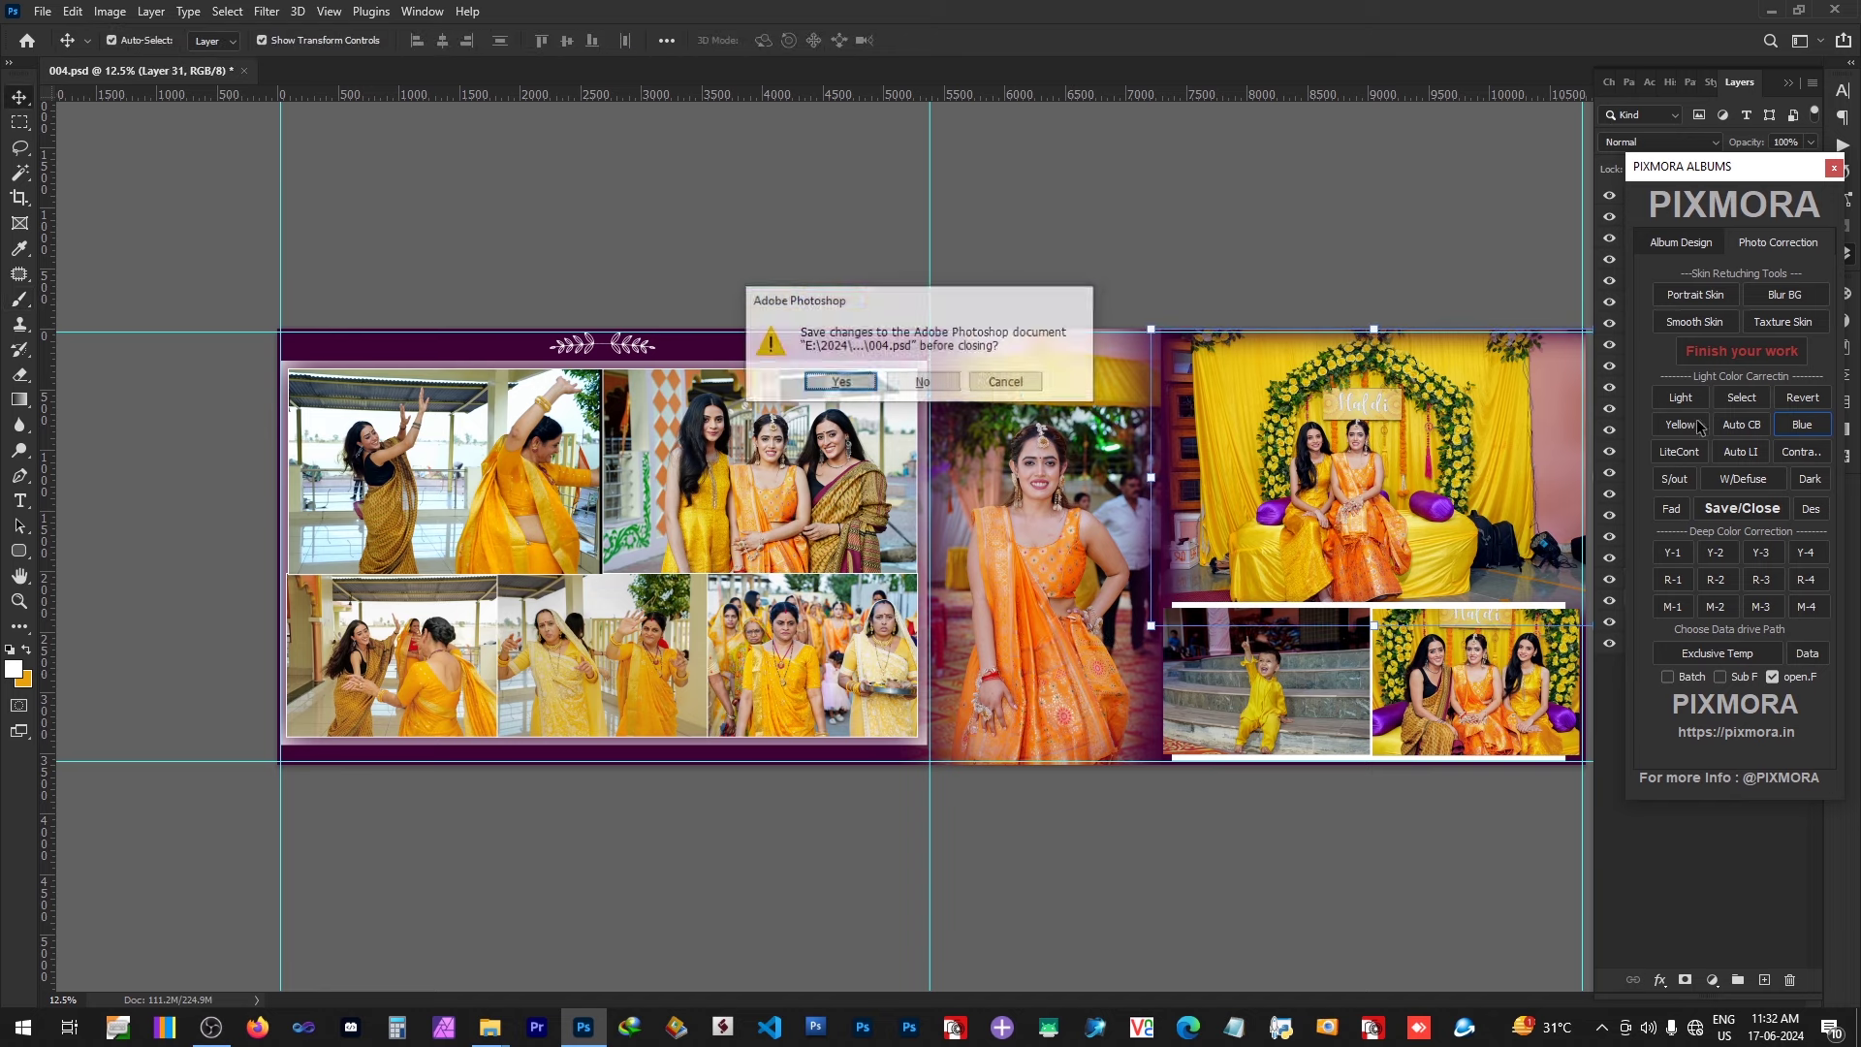
left_click(1681, 241)
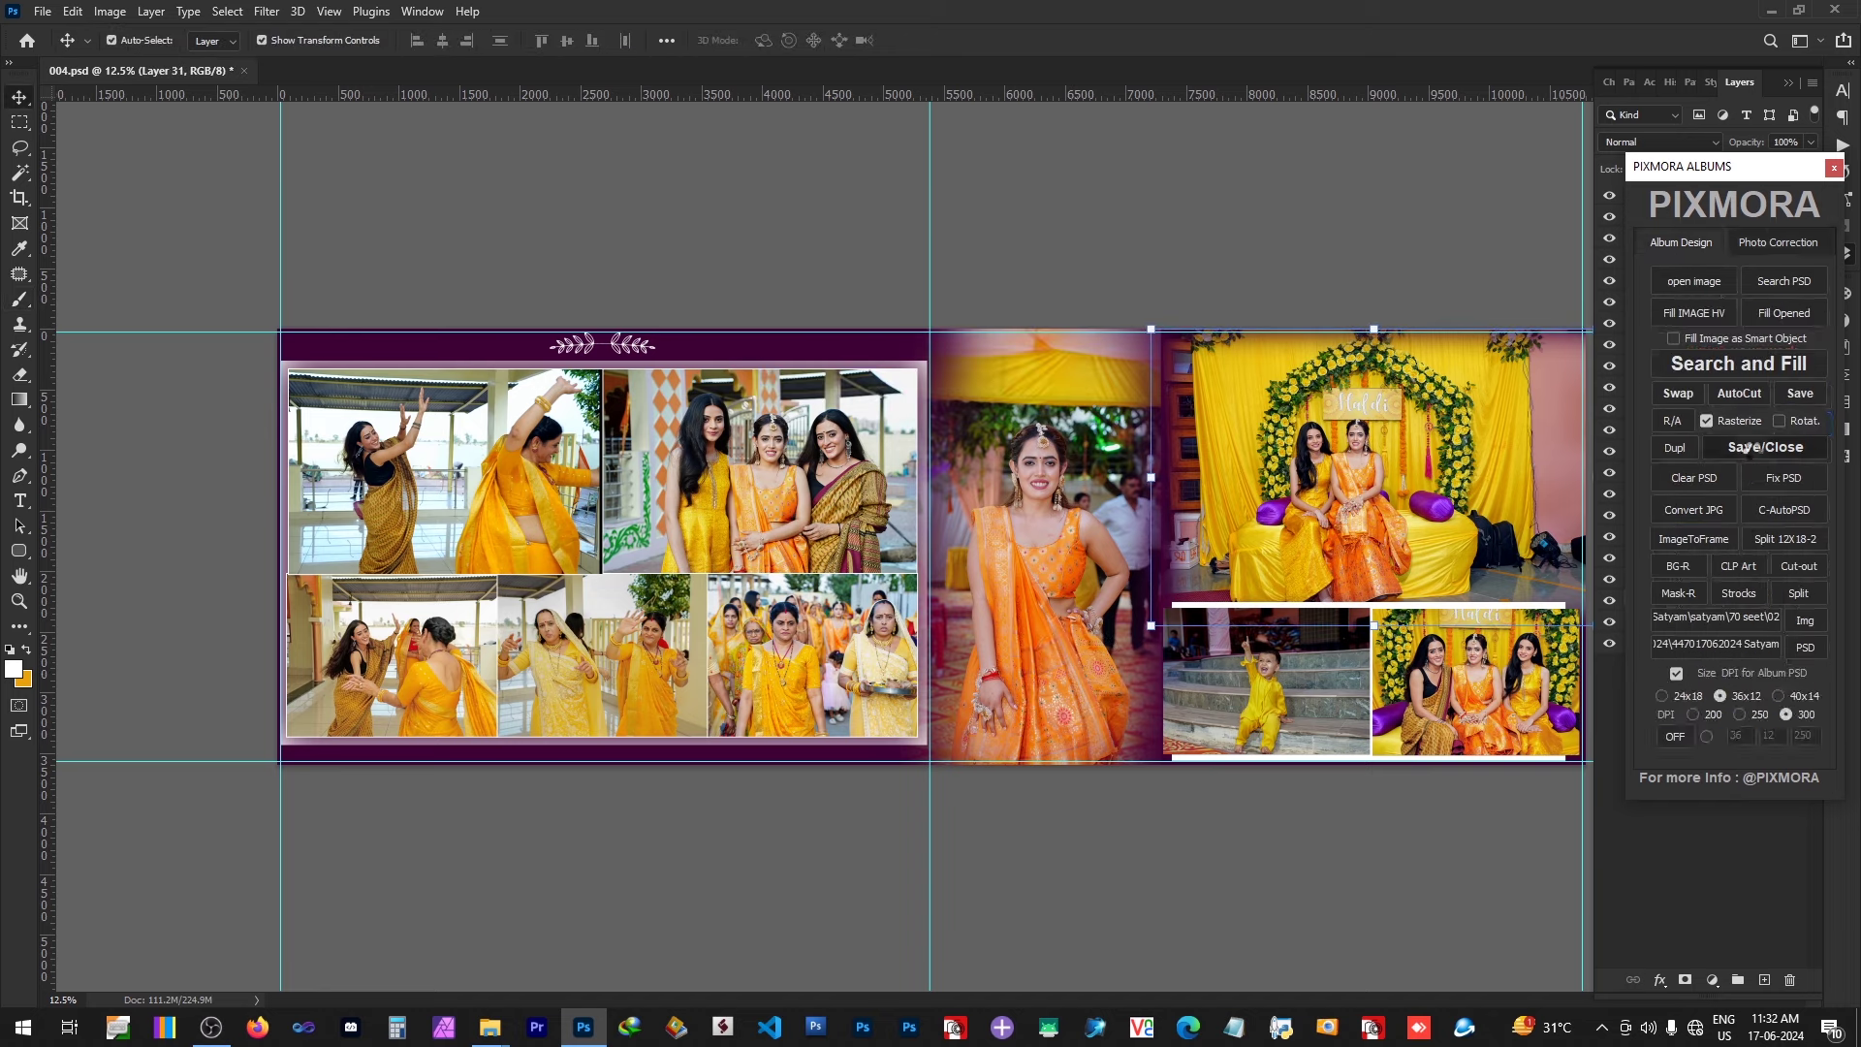
Step: Search and fill with images as Smart Objects, using DSC01942.JPG through DSC01974.JPG and the 4H4V template Ex-PSD_001.psd
left_click(1683, 338)
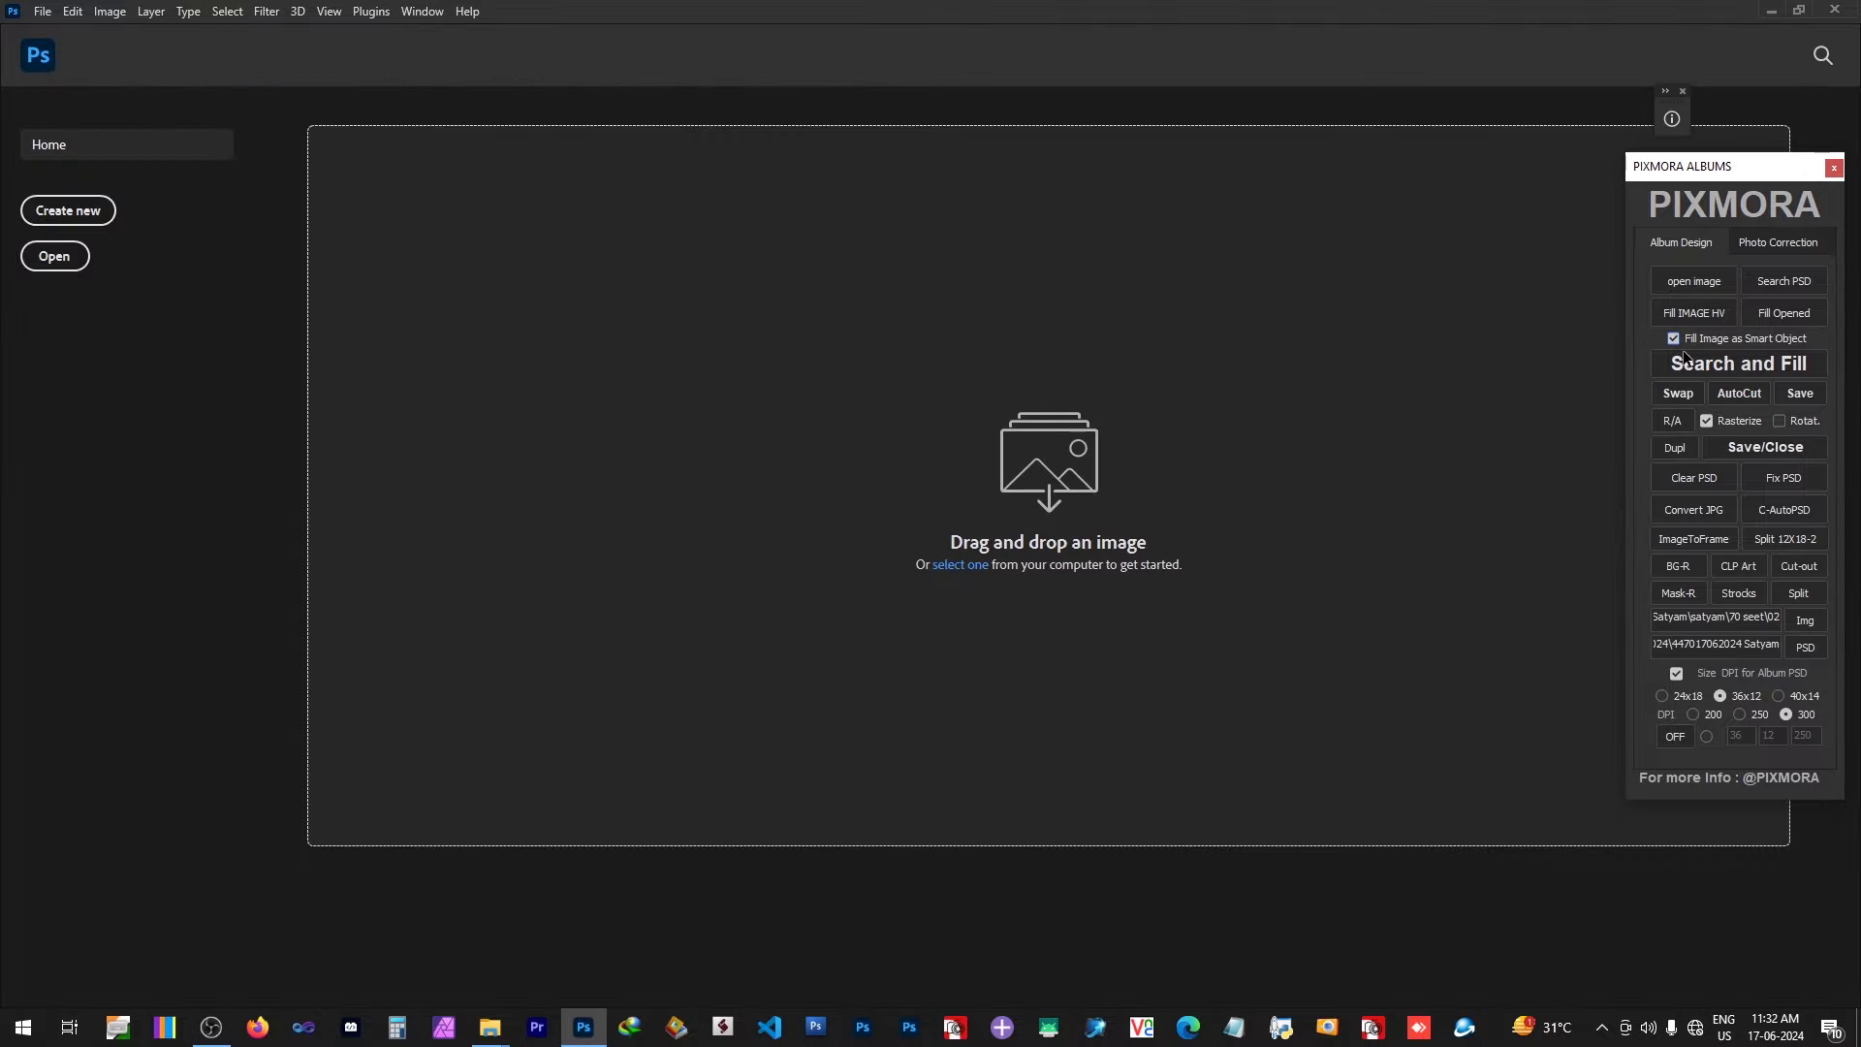
left_click(1687, 361)
left_click(474, 164)
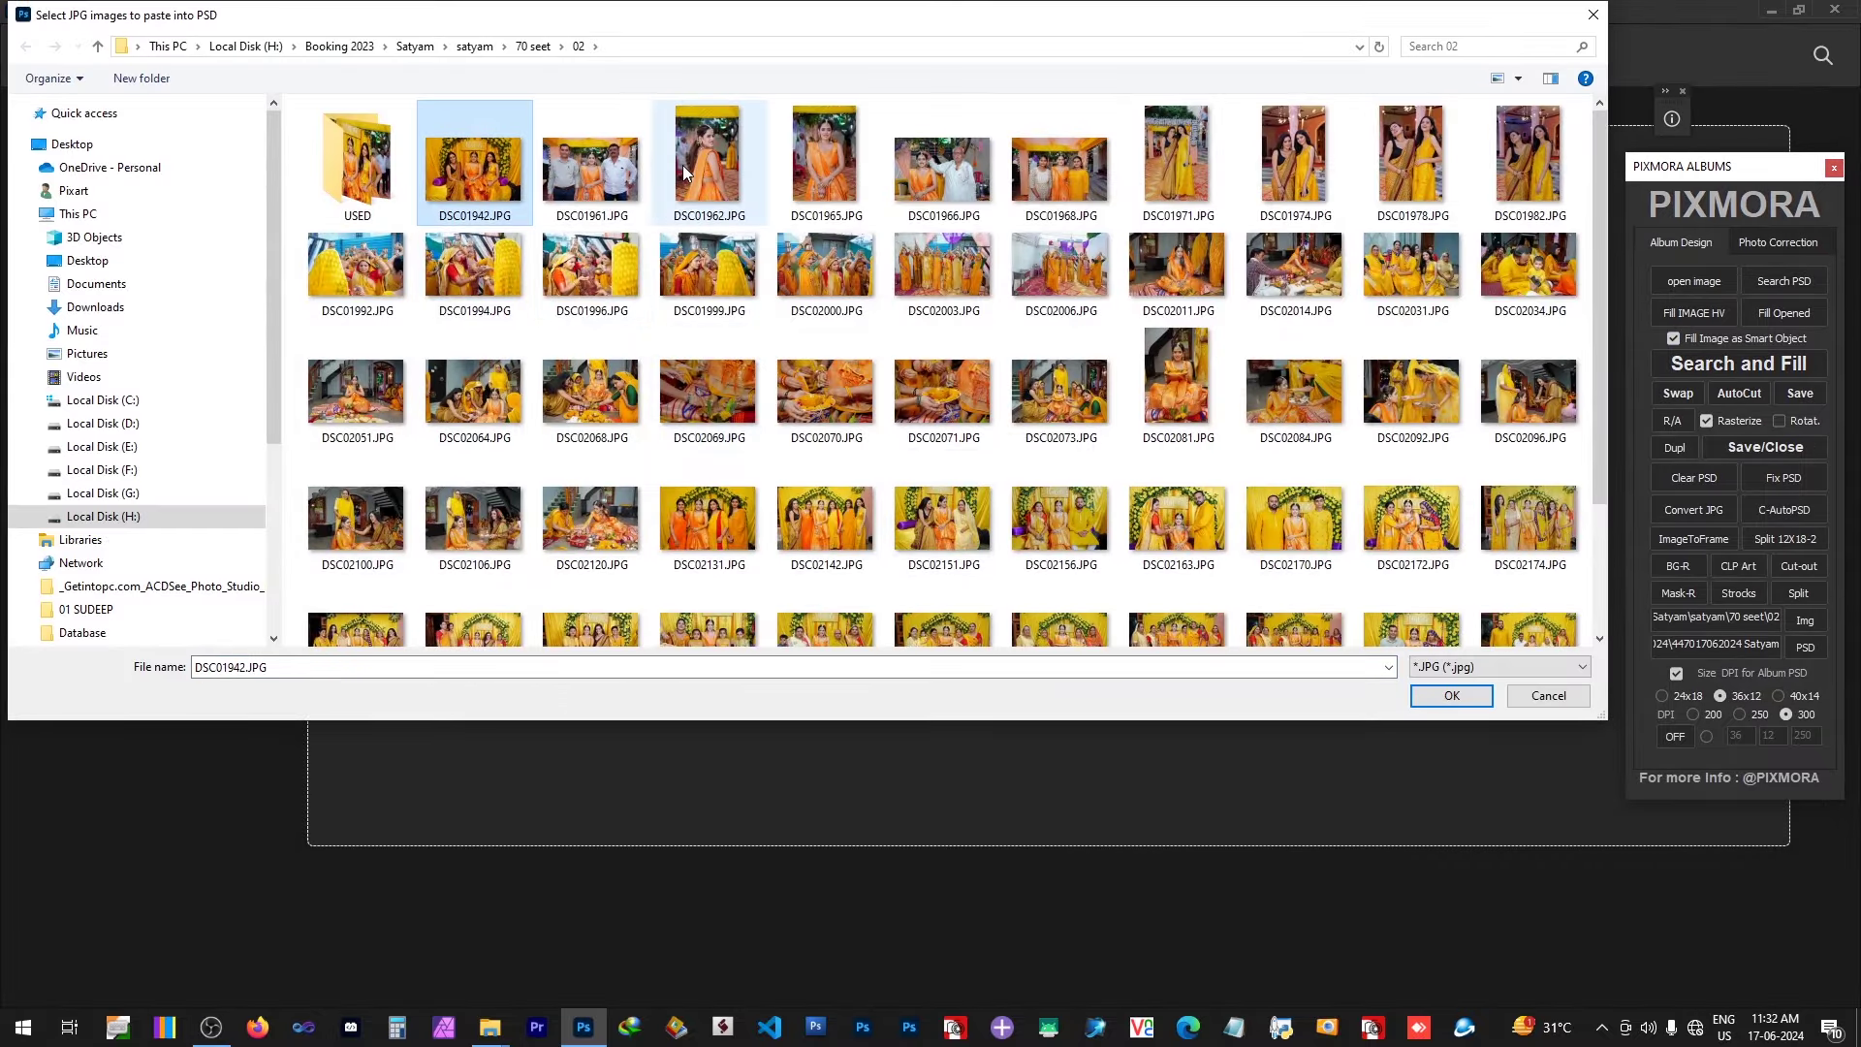
left_click(684, 172, "shift")
left_click(1022, 172, "shift")
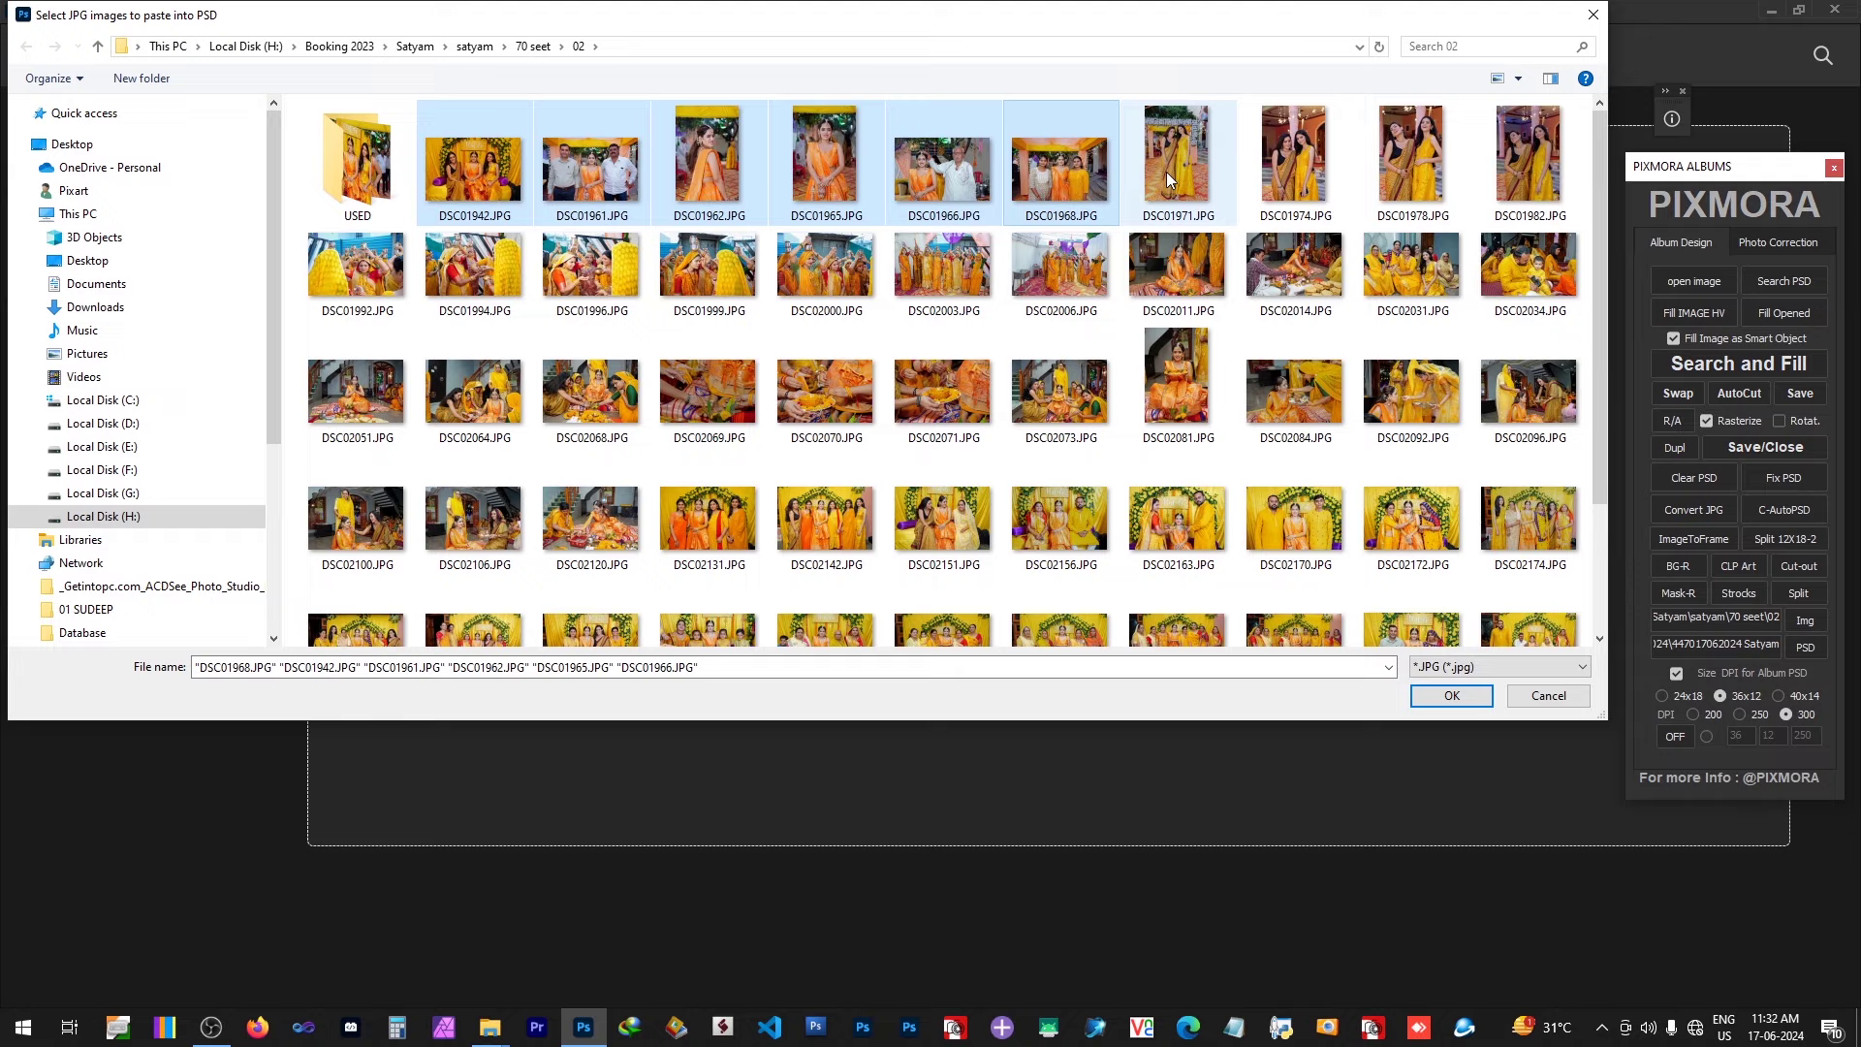
left_click(1311, 155, "shift")
key("Return")
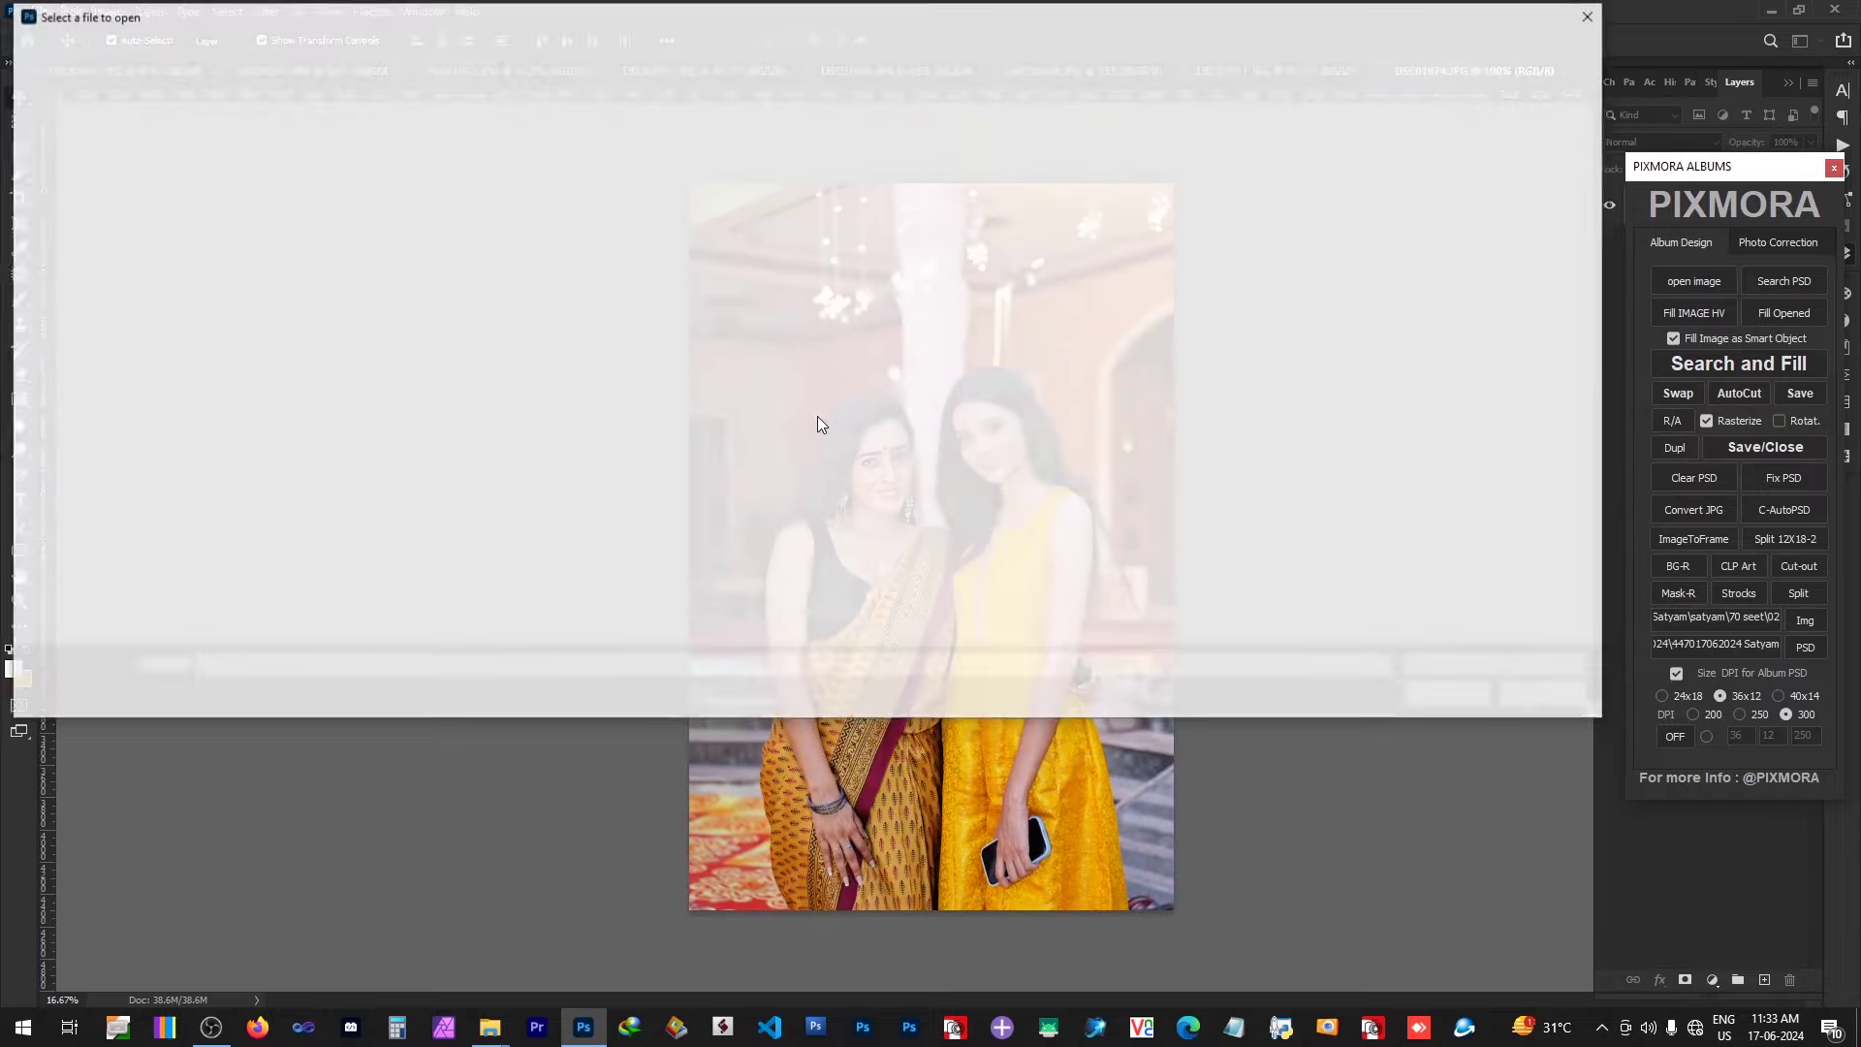
scroll(907, 415, "up", 4)
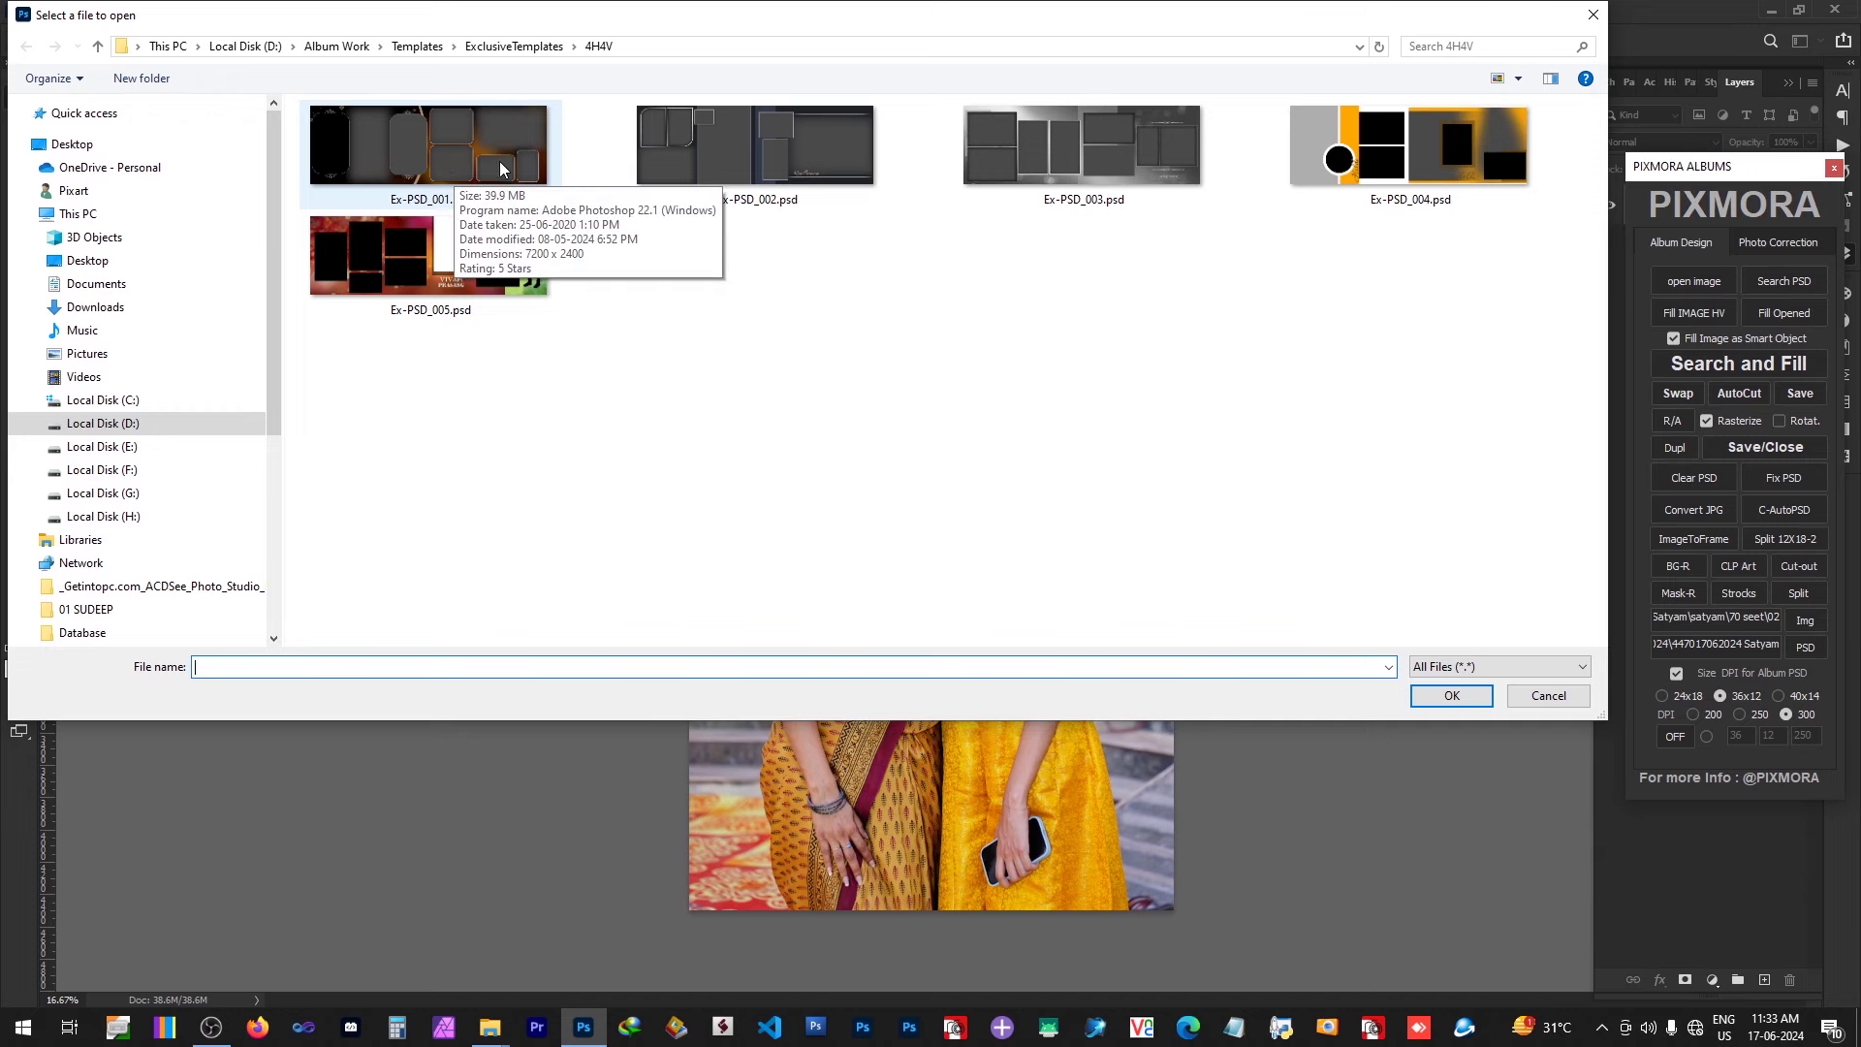
double_click(475, 162)
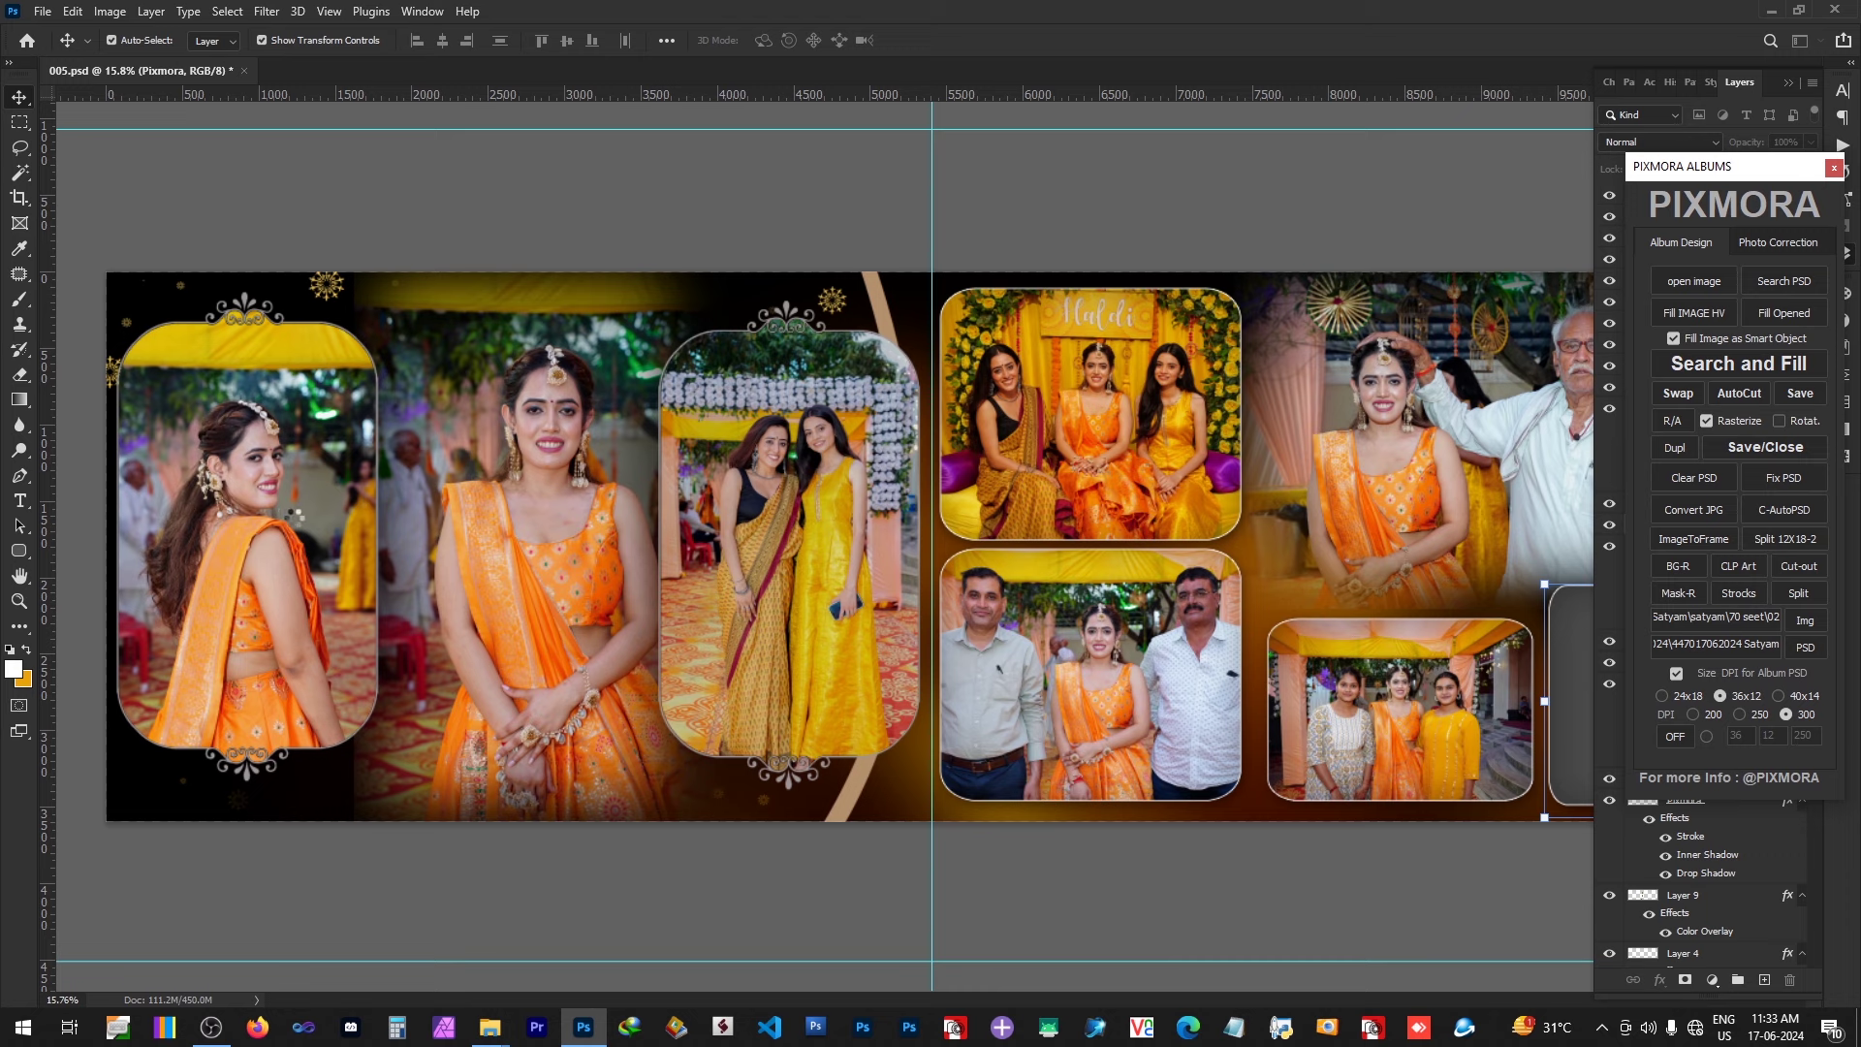
Step: Apply the Blue light correction to the stage photo of three seated women and undo the last added adjustment
left_click(294, 514)
left_click(1139, 422)
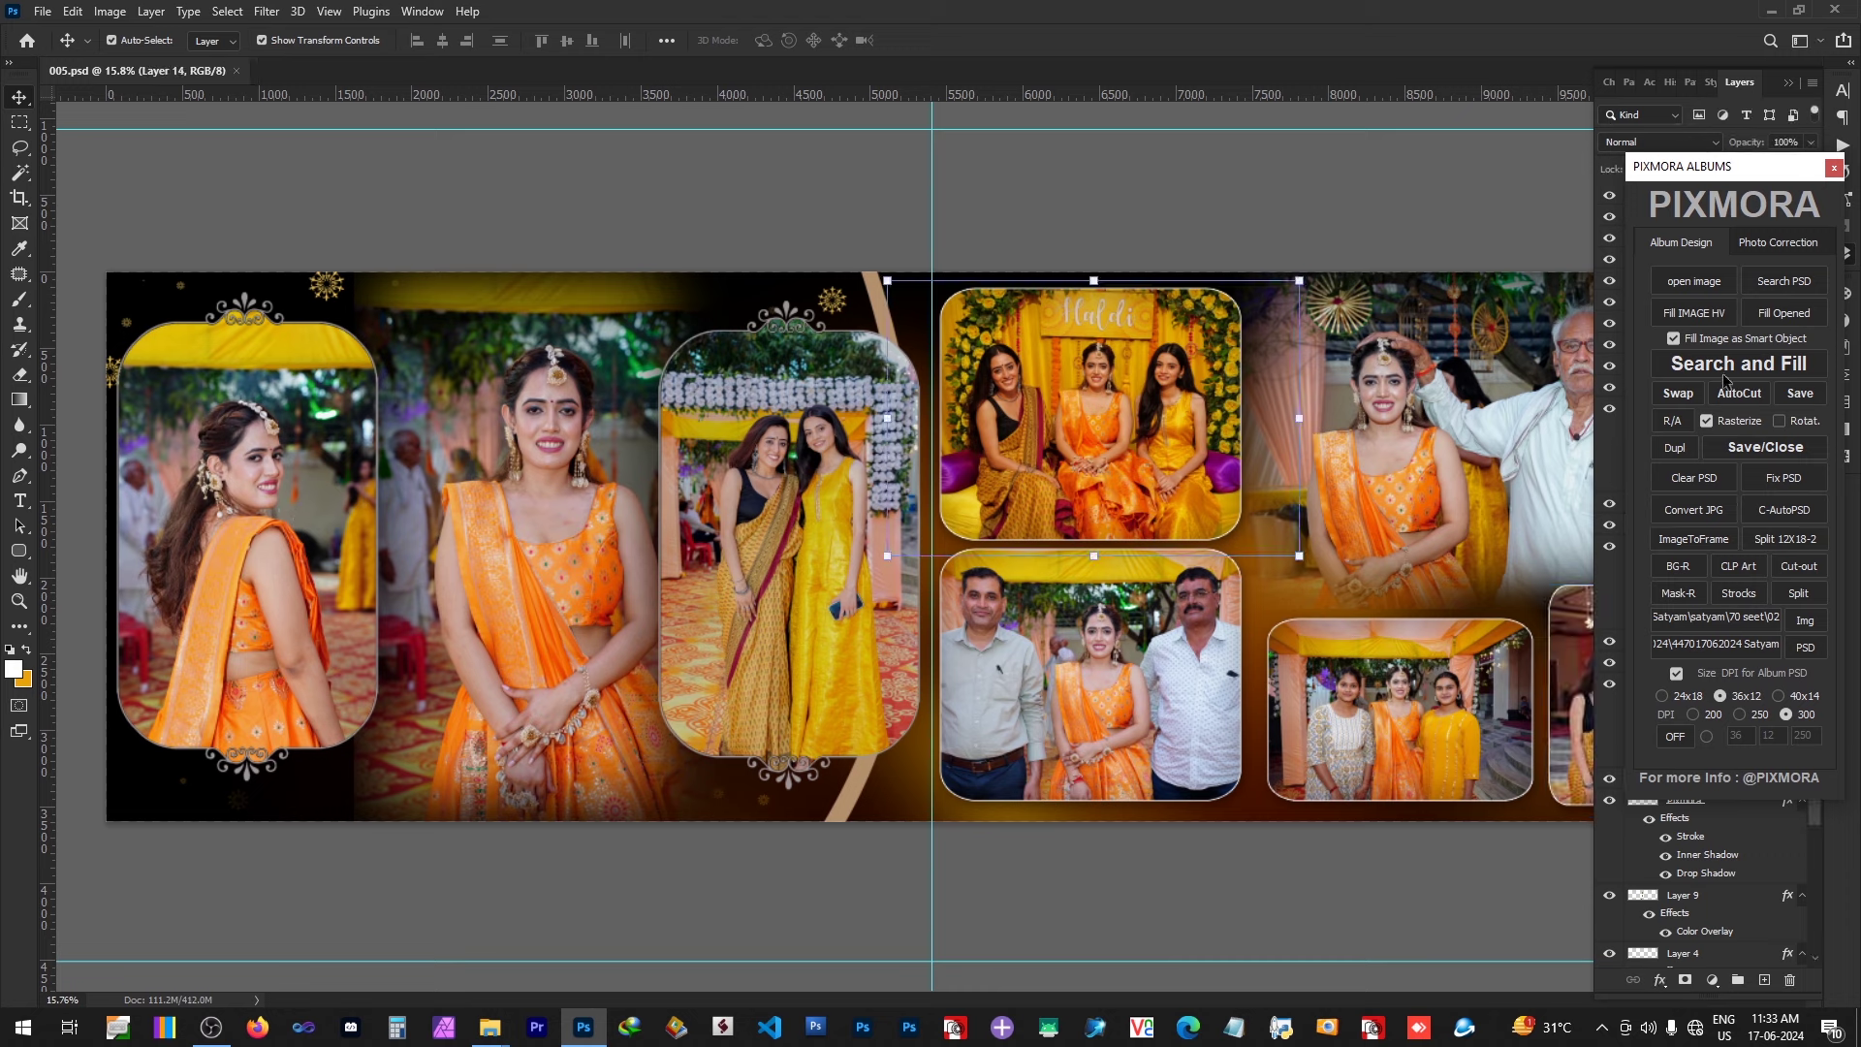
left_click(1775, 243)
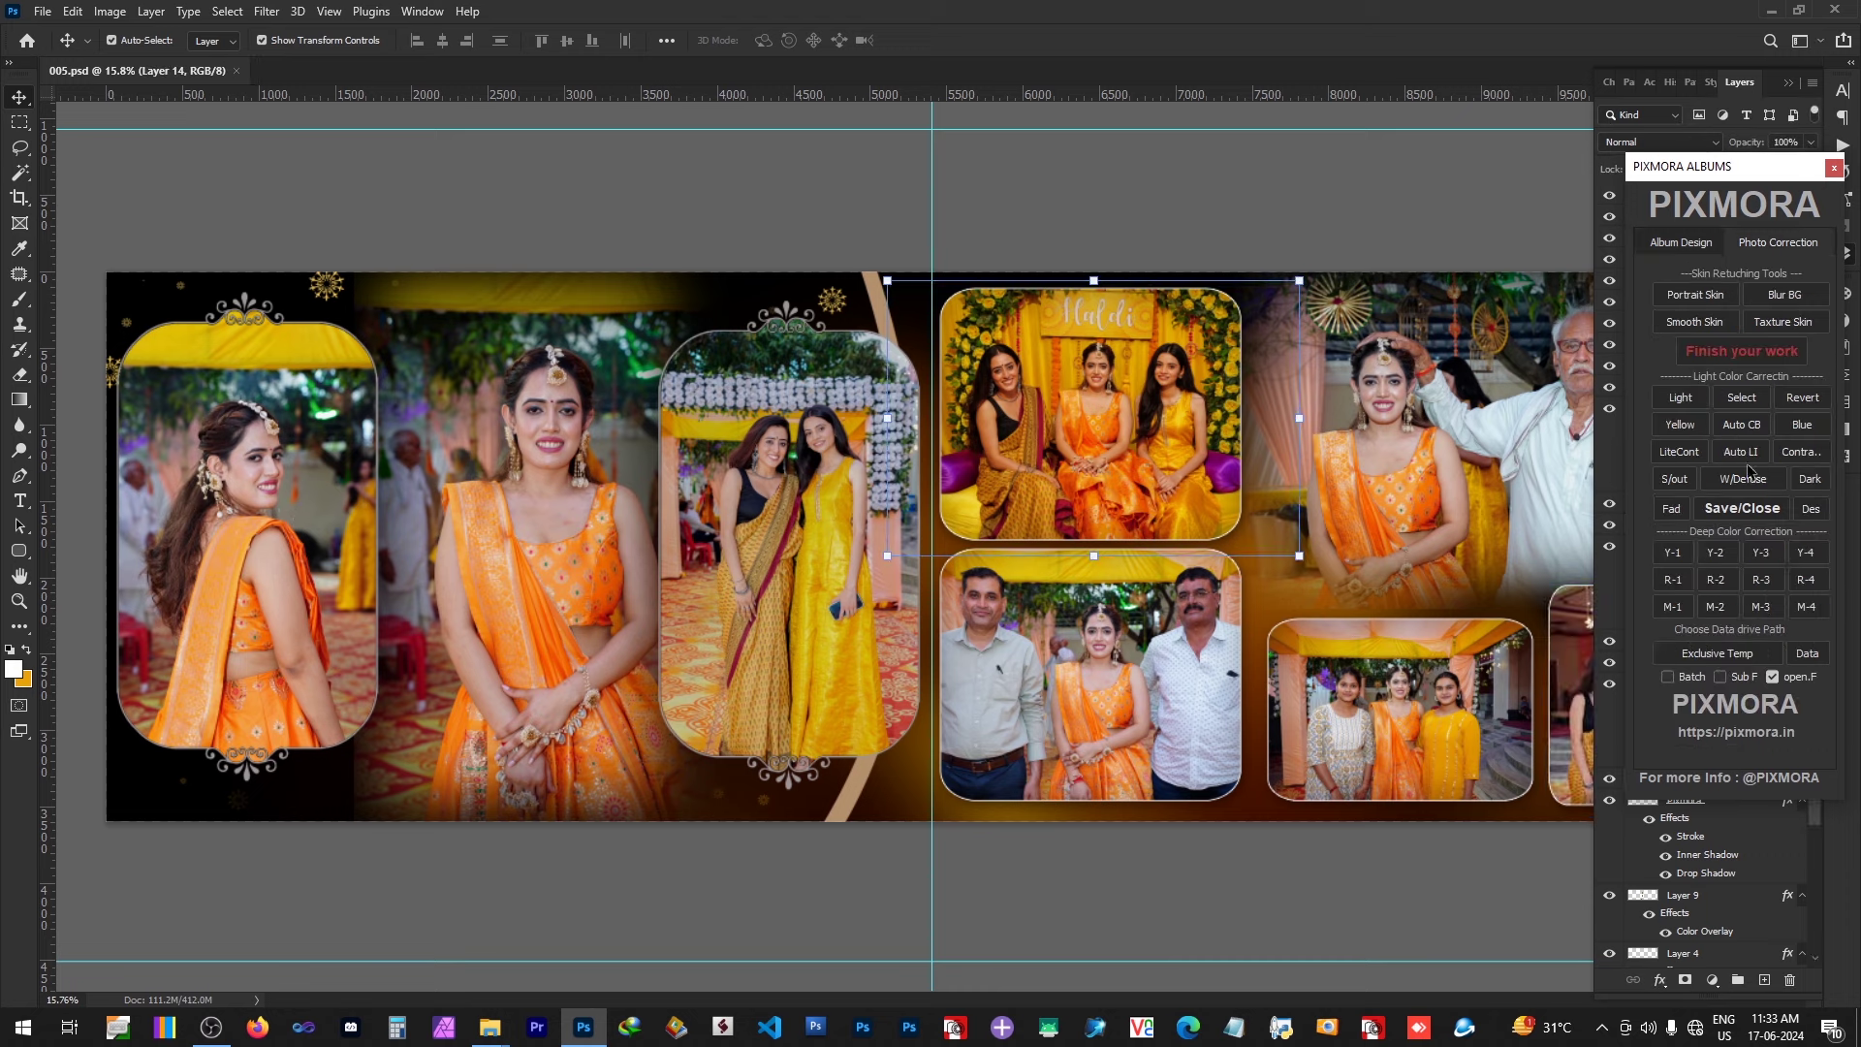
left_click(1802, 427)
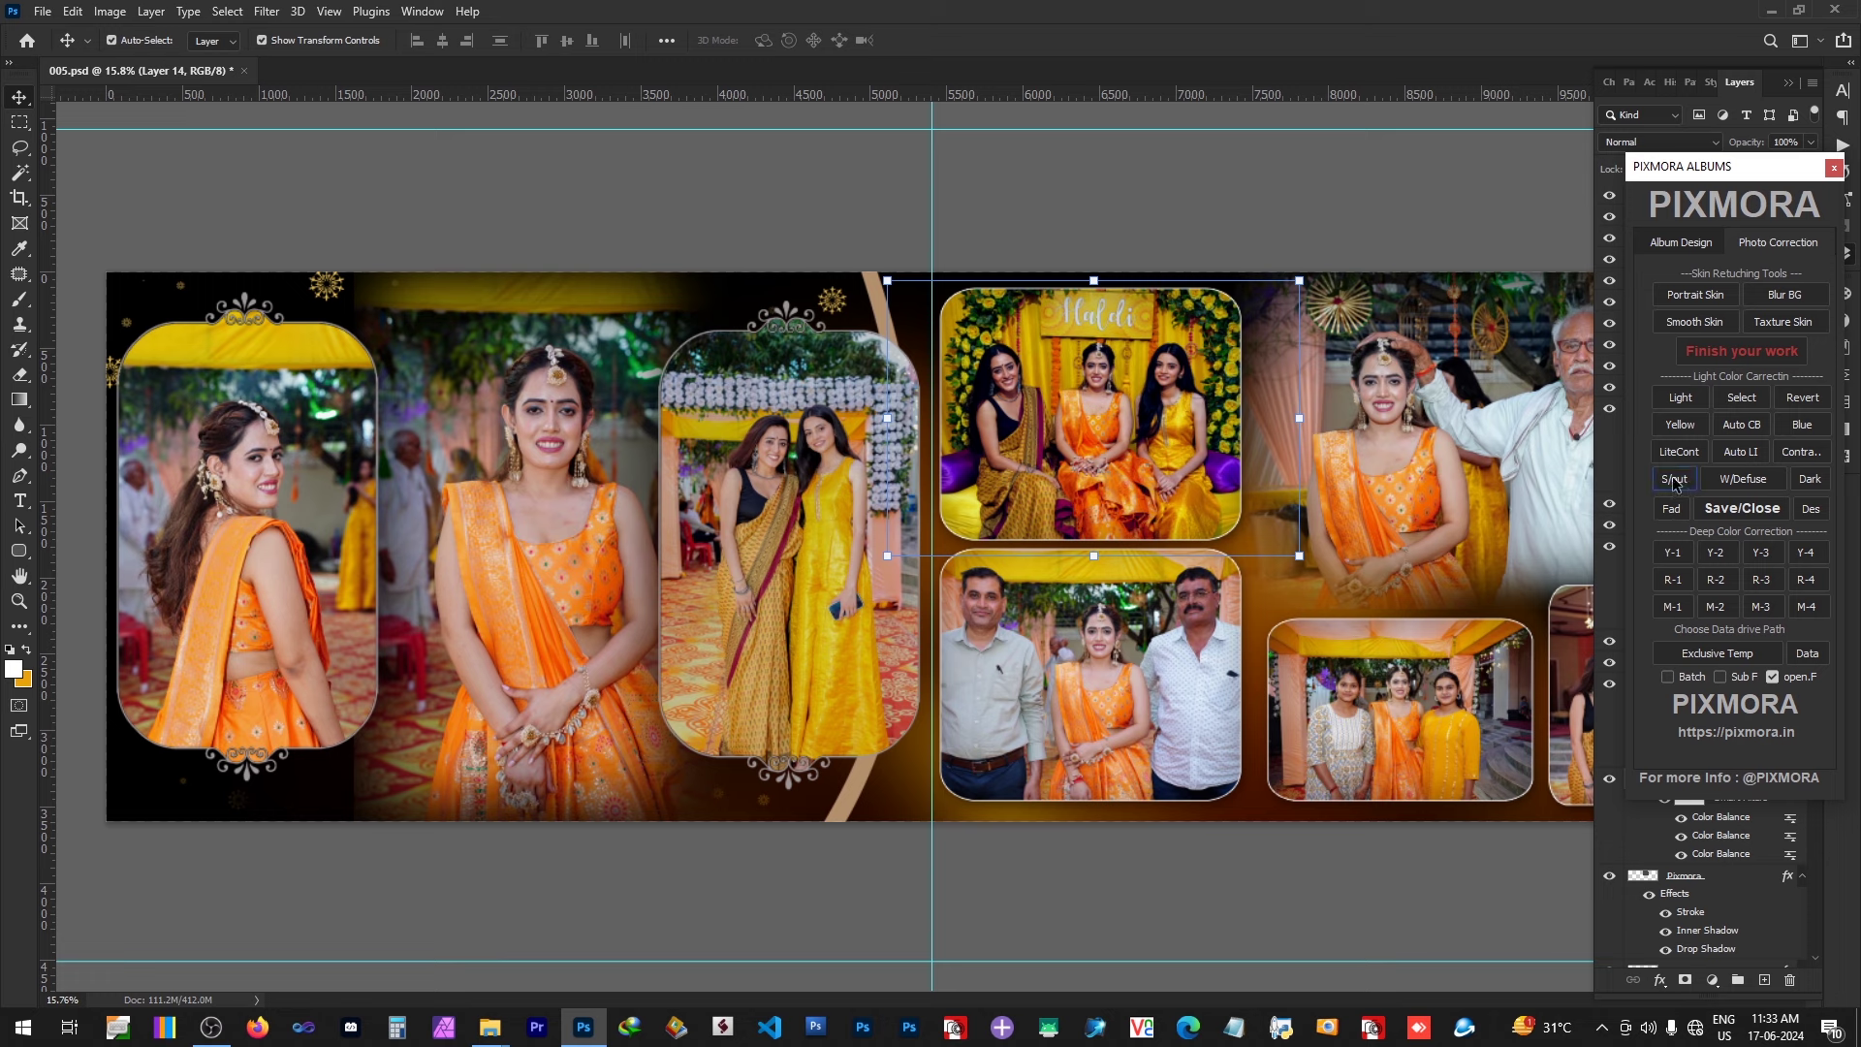
key("ctrl+z")
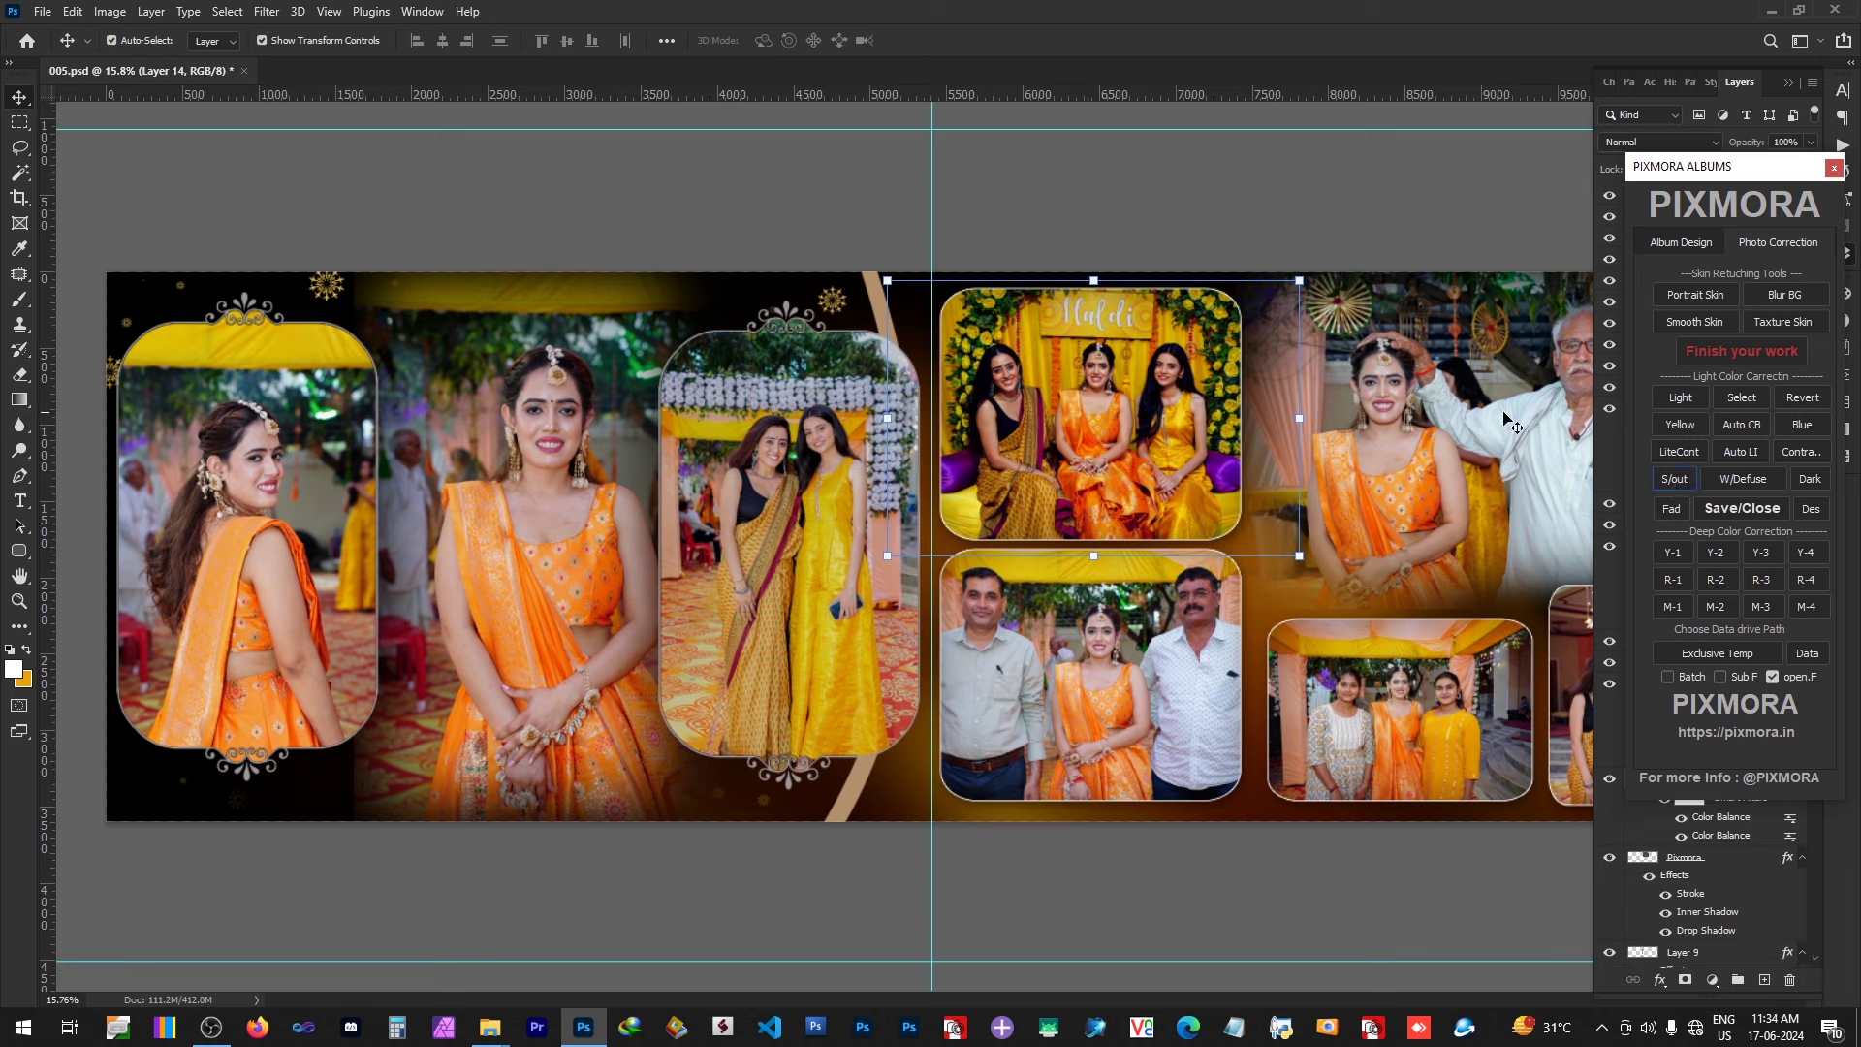
Step: Apply the Light correction to the three-seated-women stage photo, and S/out to a lassoed area around its left woman
left_click(1681, 398)
key("l")
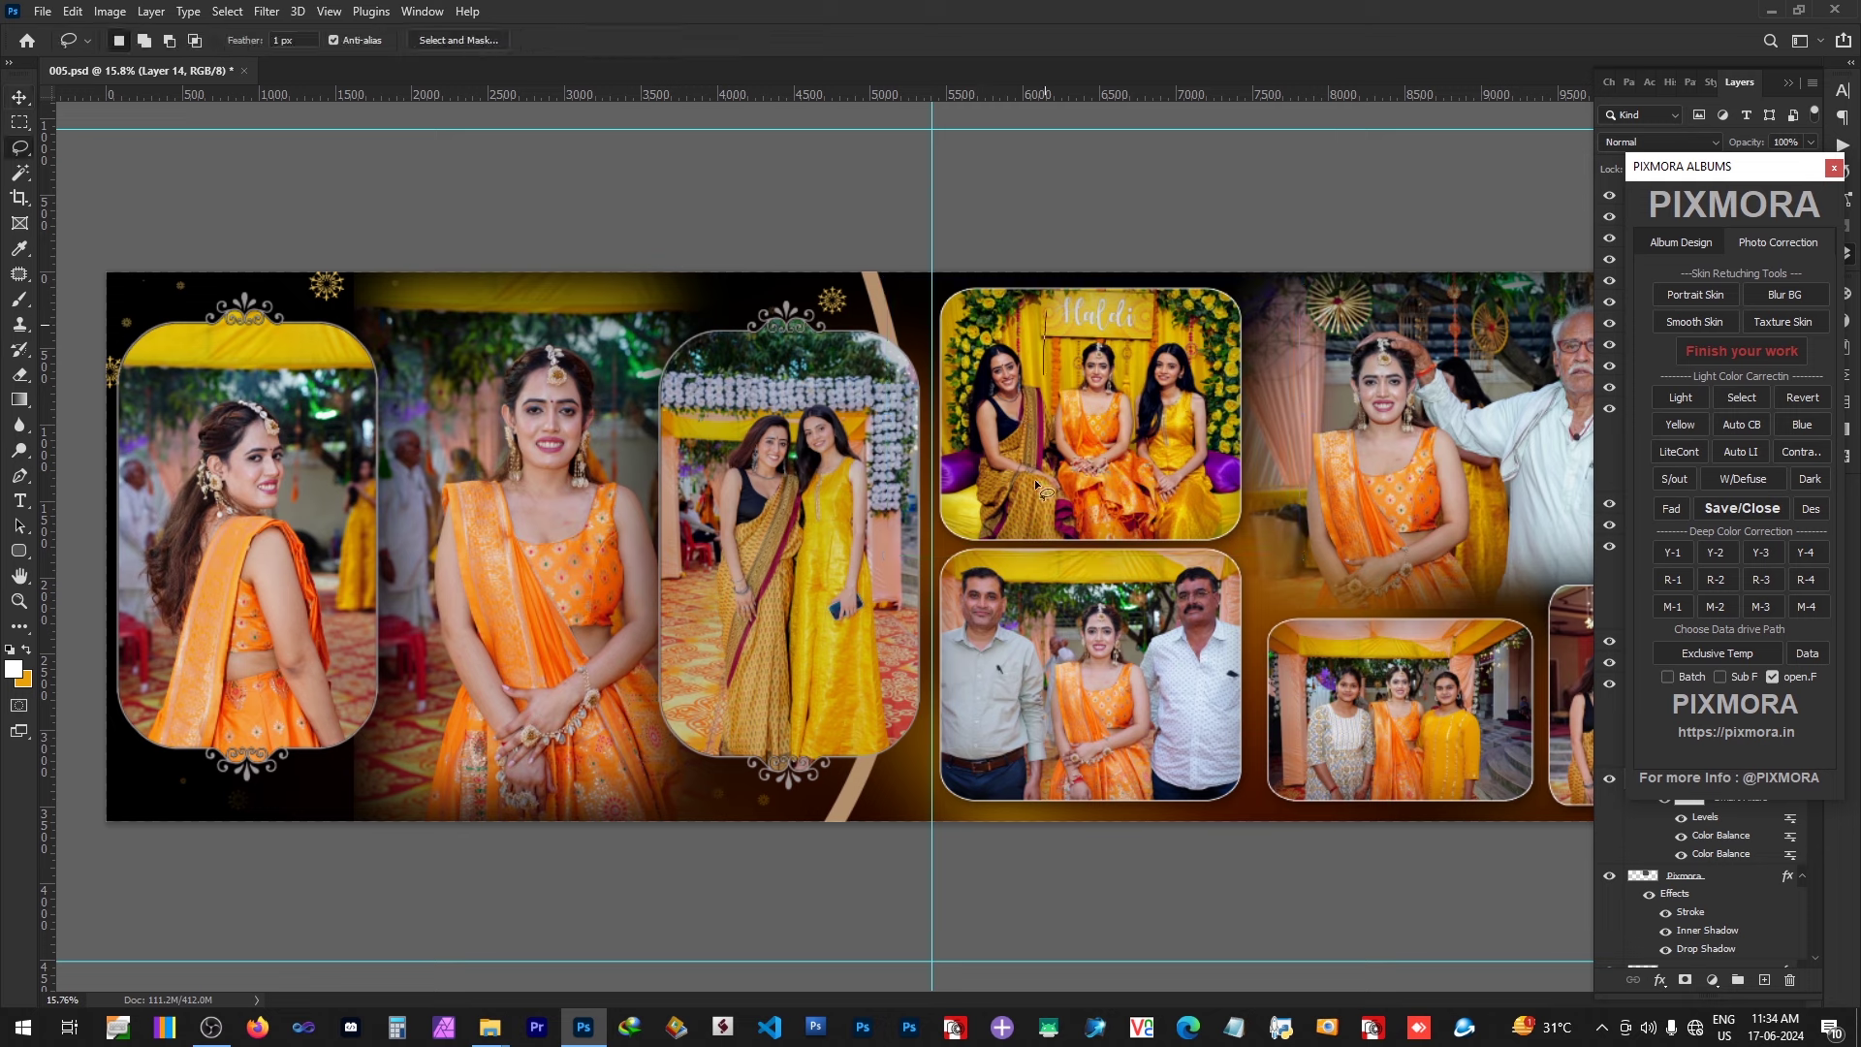
mouse_move(1045, 490)
left_mouse_down()
mouse_move(873, 407)
mouse_move(1008, 487)
left_mouse_up()
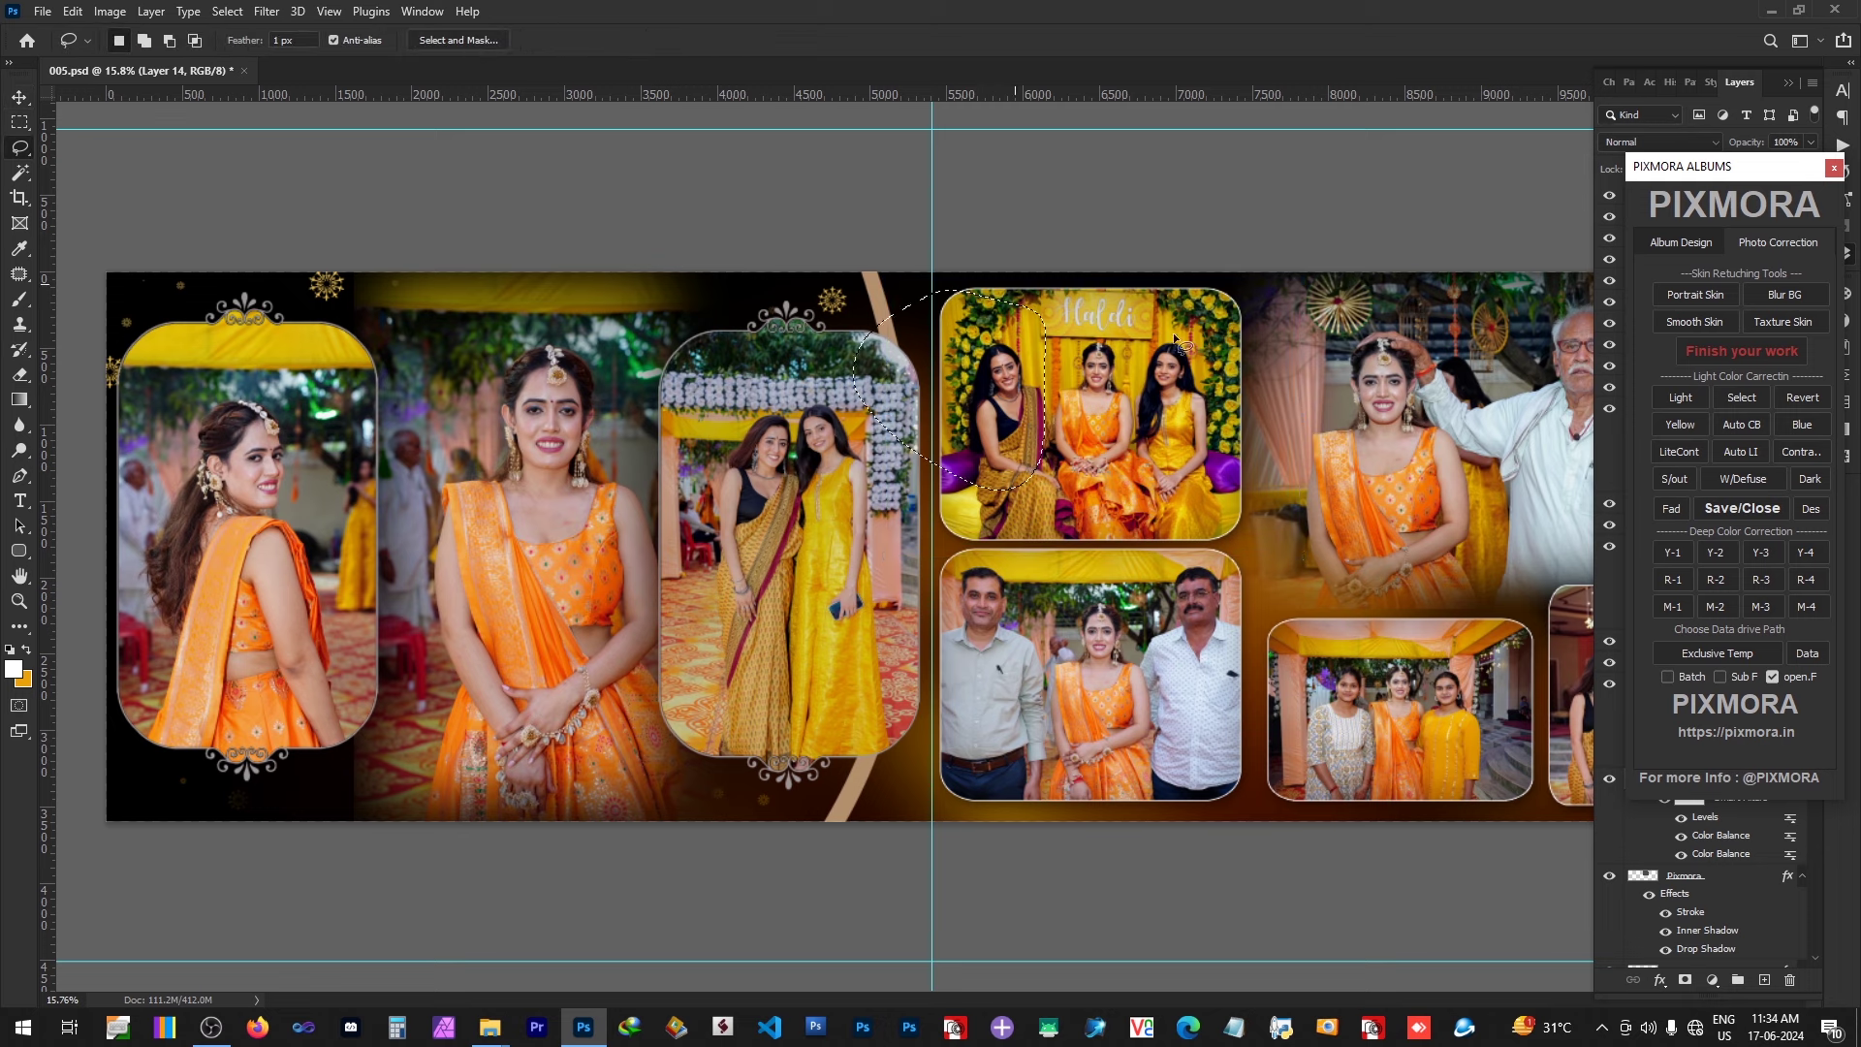
left_click(1677, 480)
key("v")
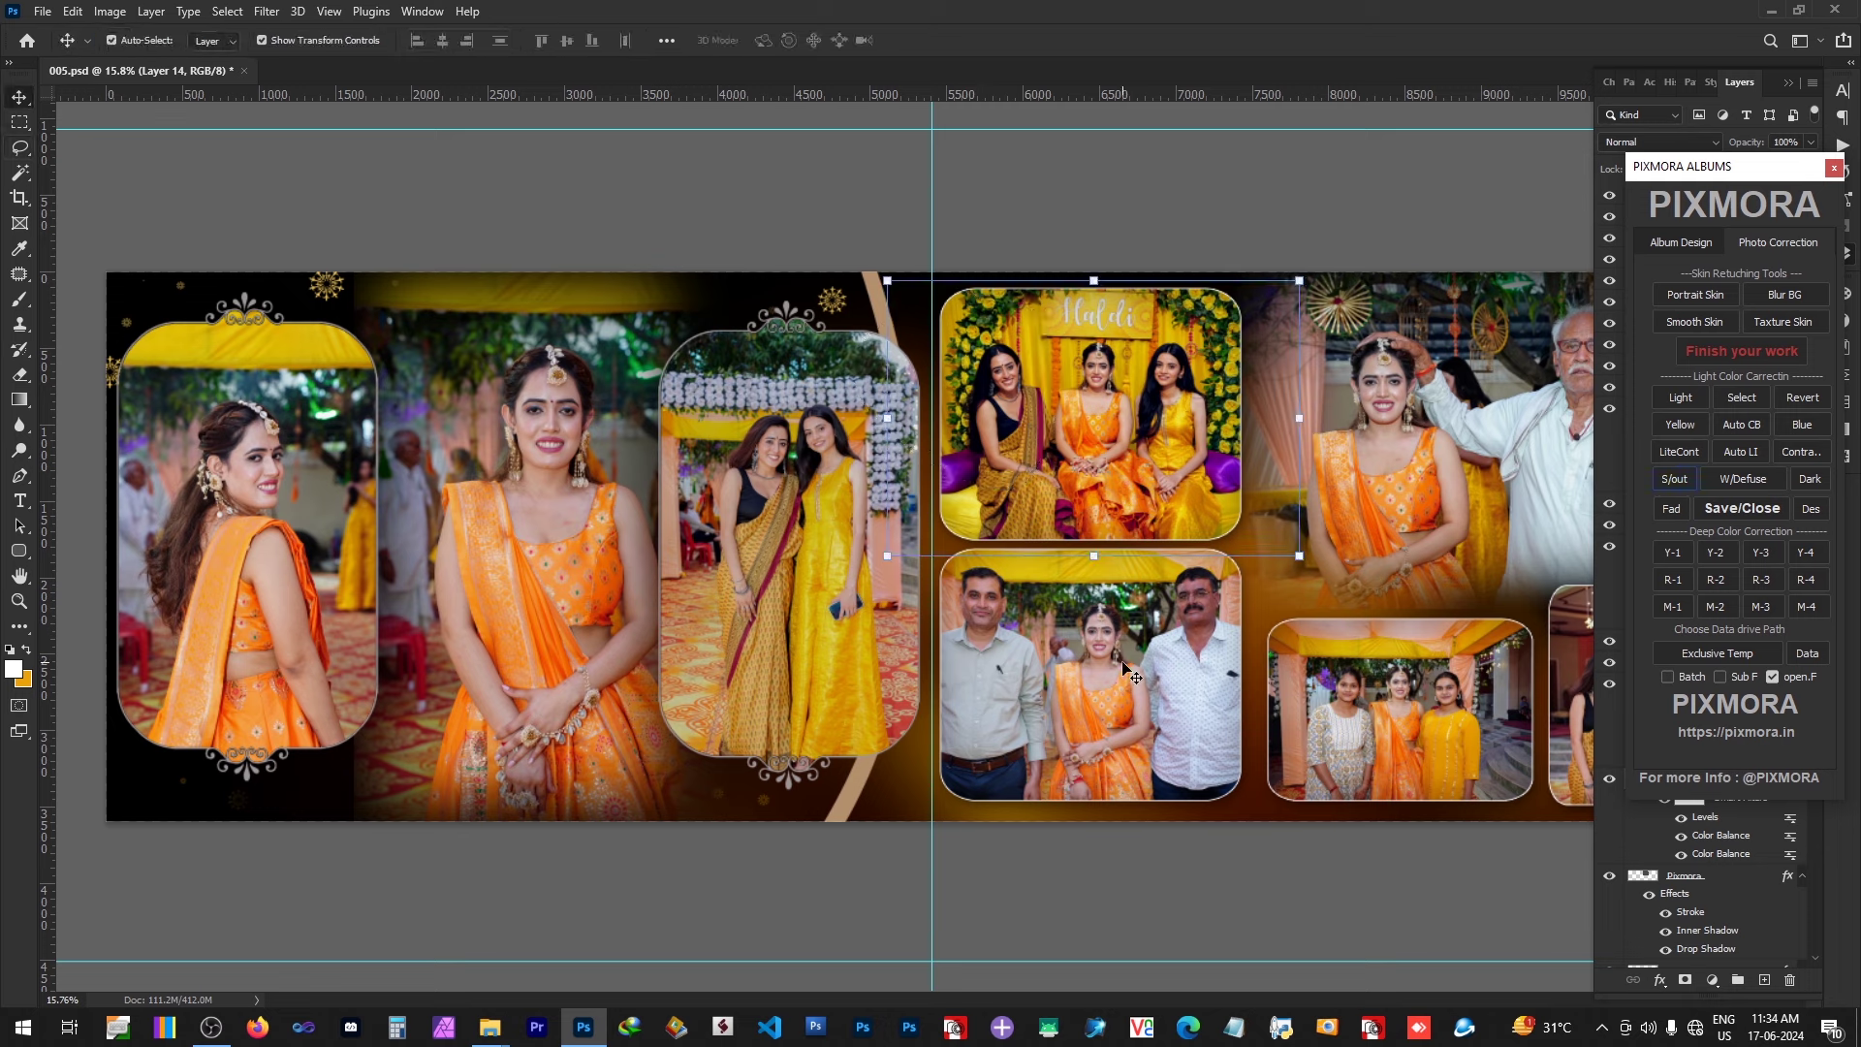
Step: Apply the Light correction to the photo of the bride standing between two men
left_click(1153, 677)
left_click(1681, 397)
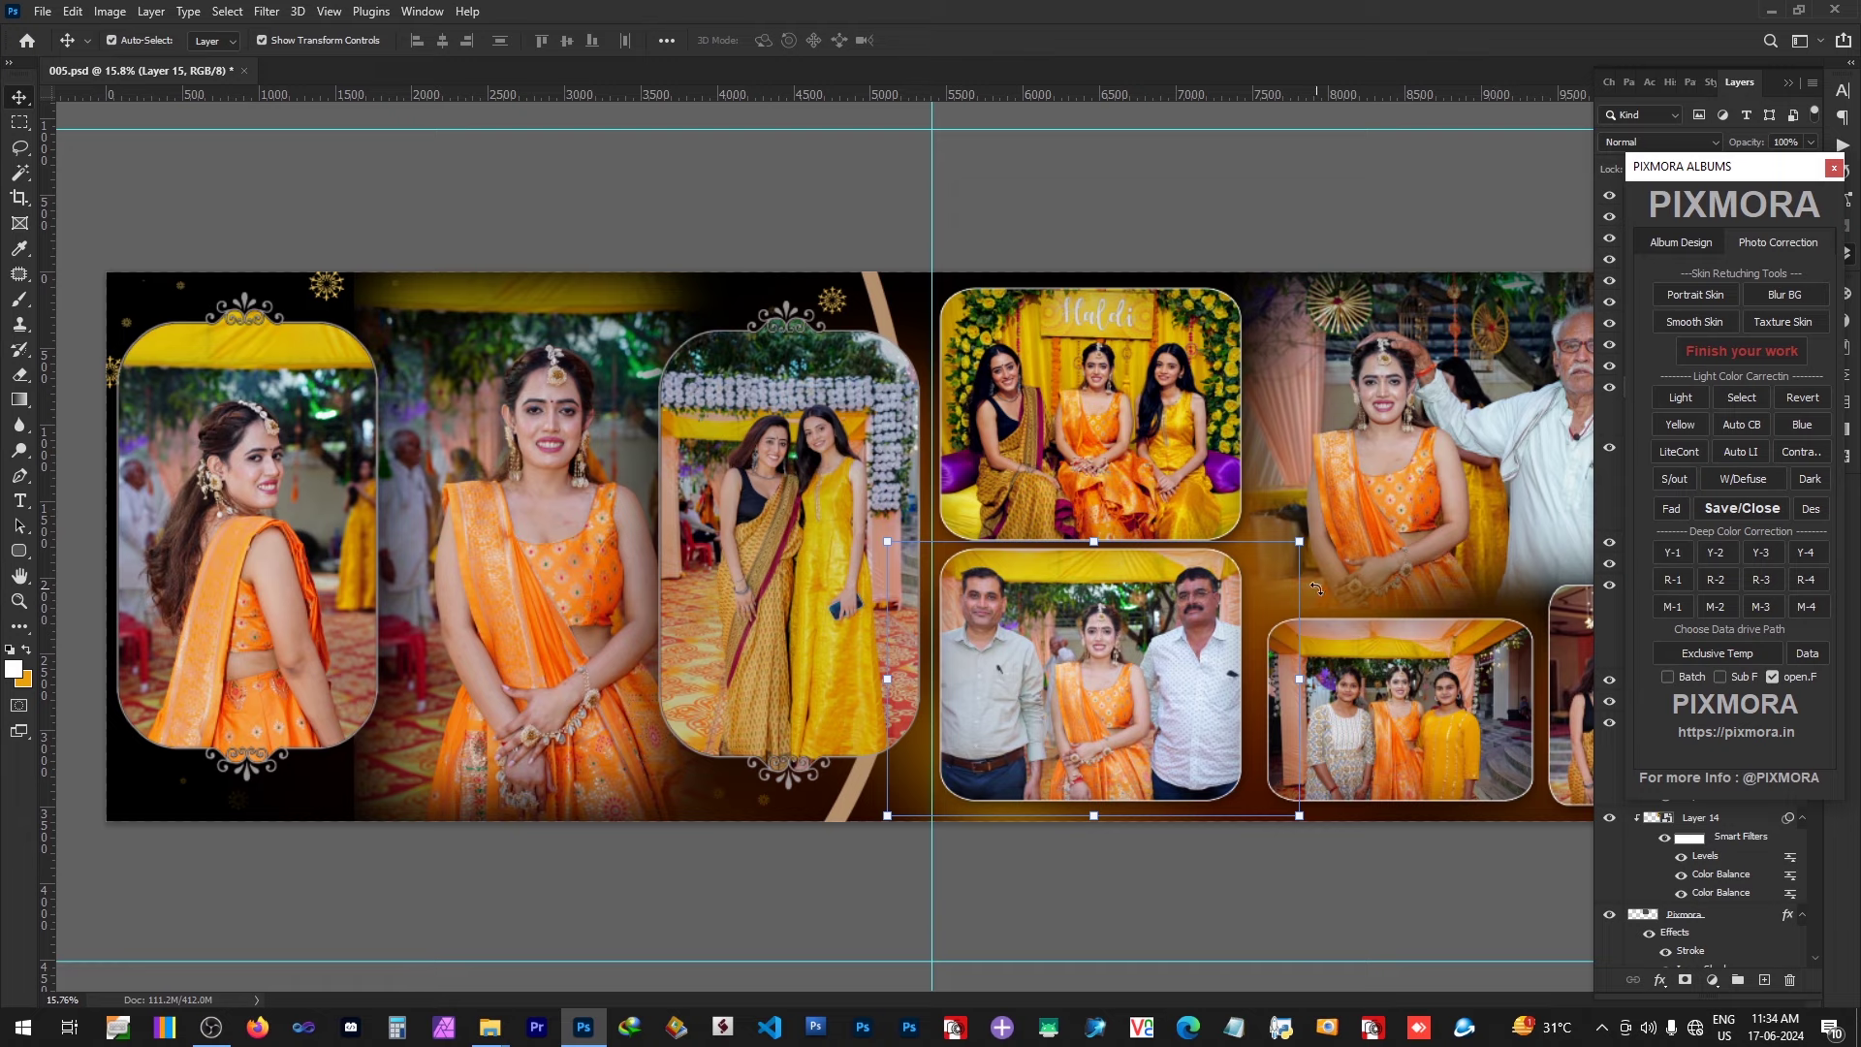
Step: Apply the LiteCont correction to lassoed areas of the photo of three standing women under the canopy, and clear the selection
left_click(1451, 666)
key("o")
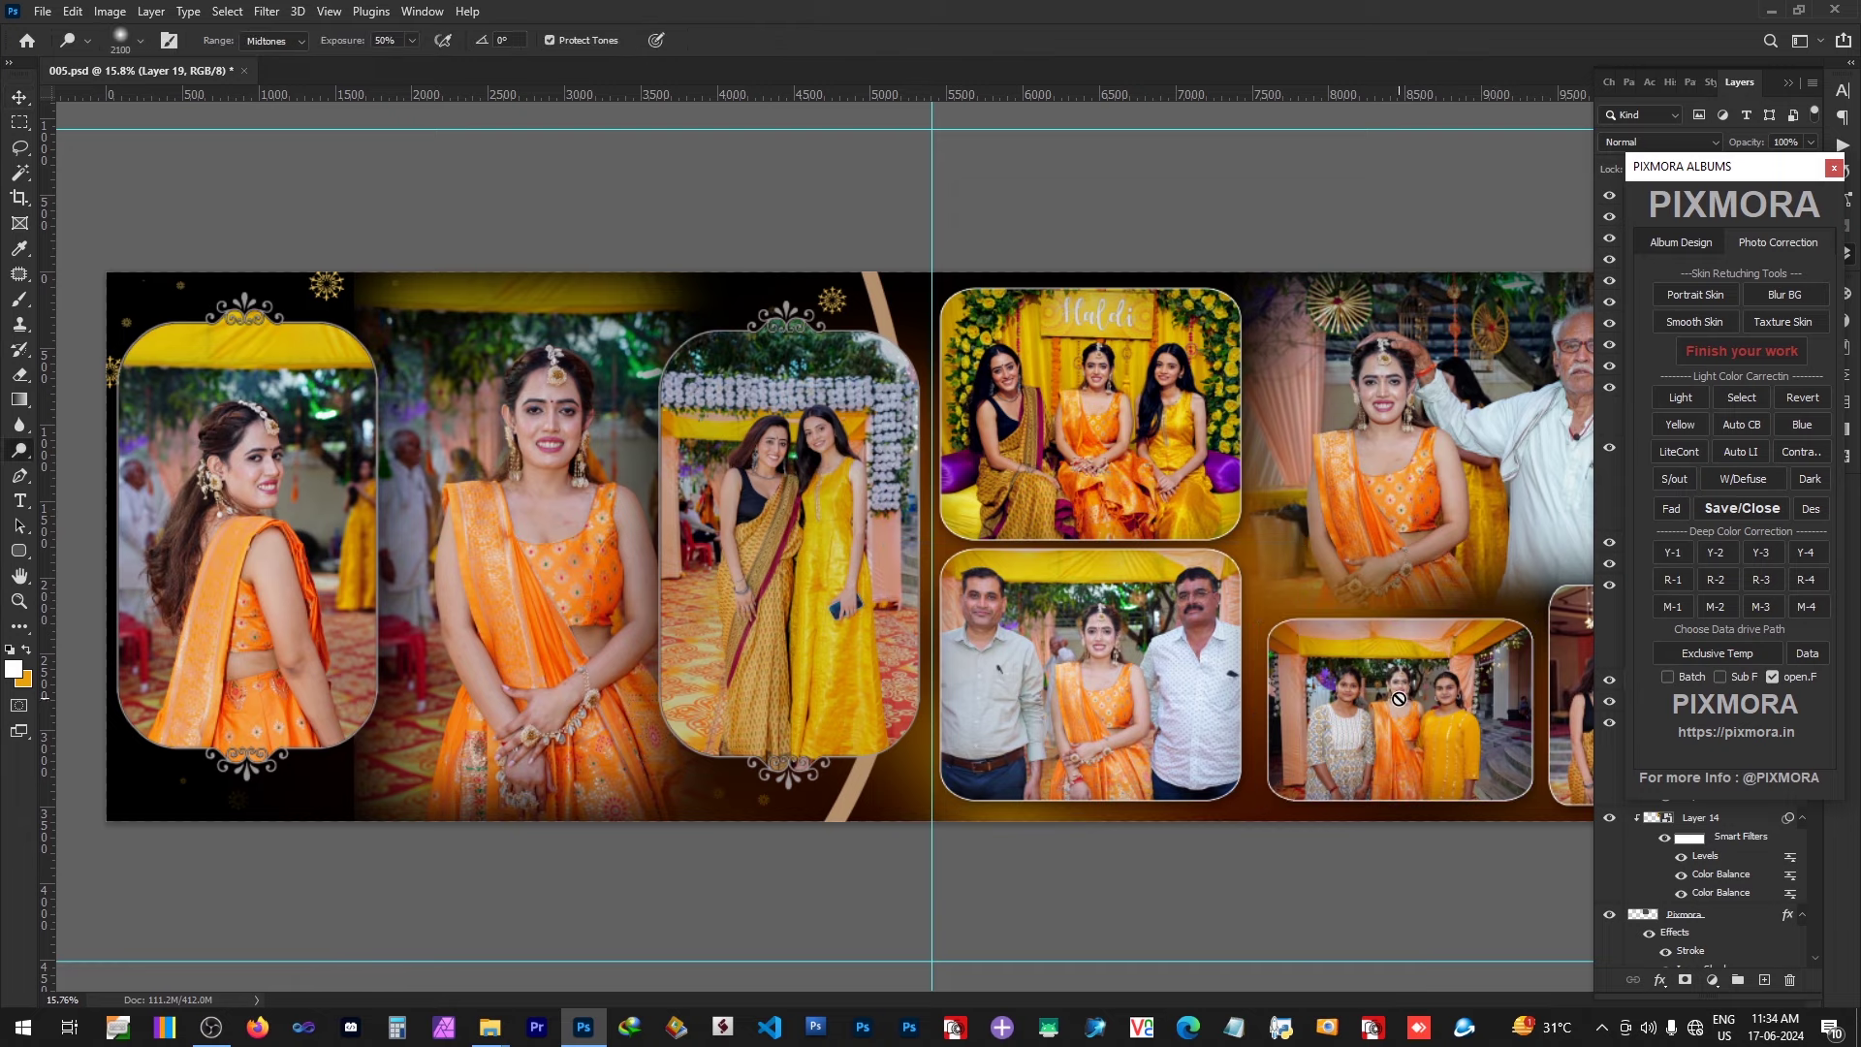
key("ctrl+plus")
scroll(1399, 698, "up", 2)
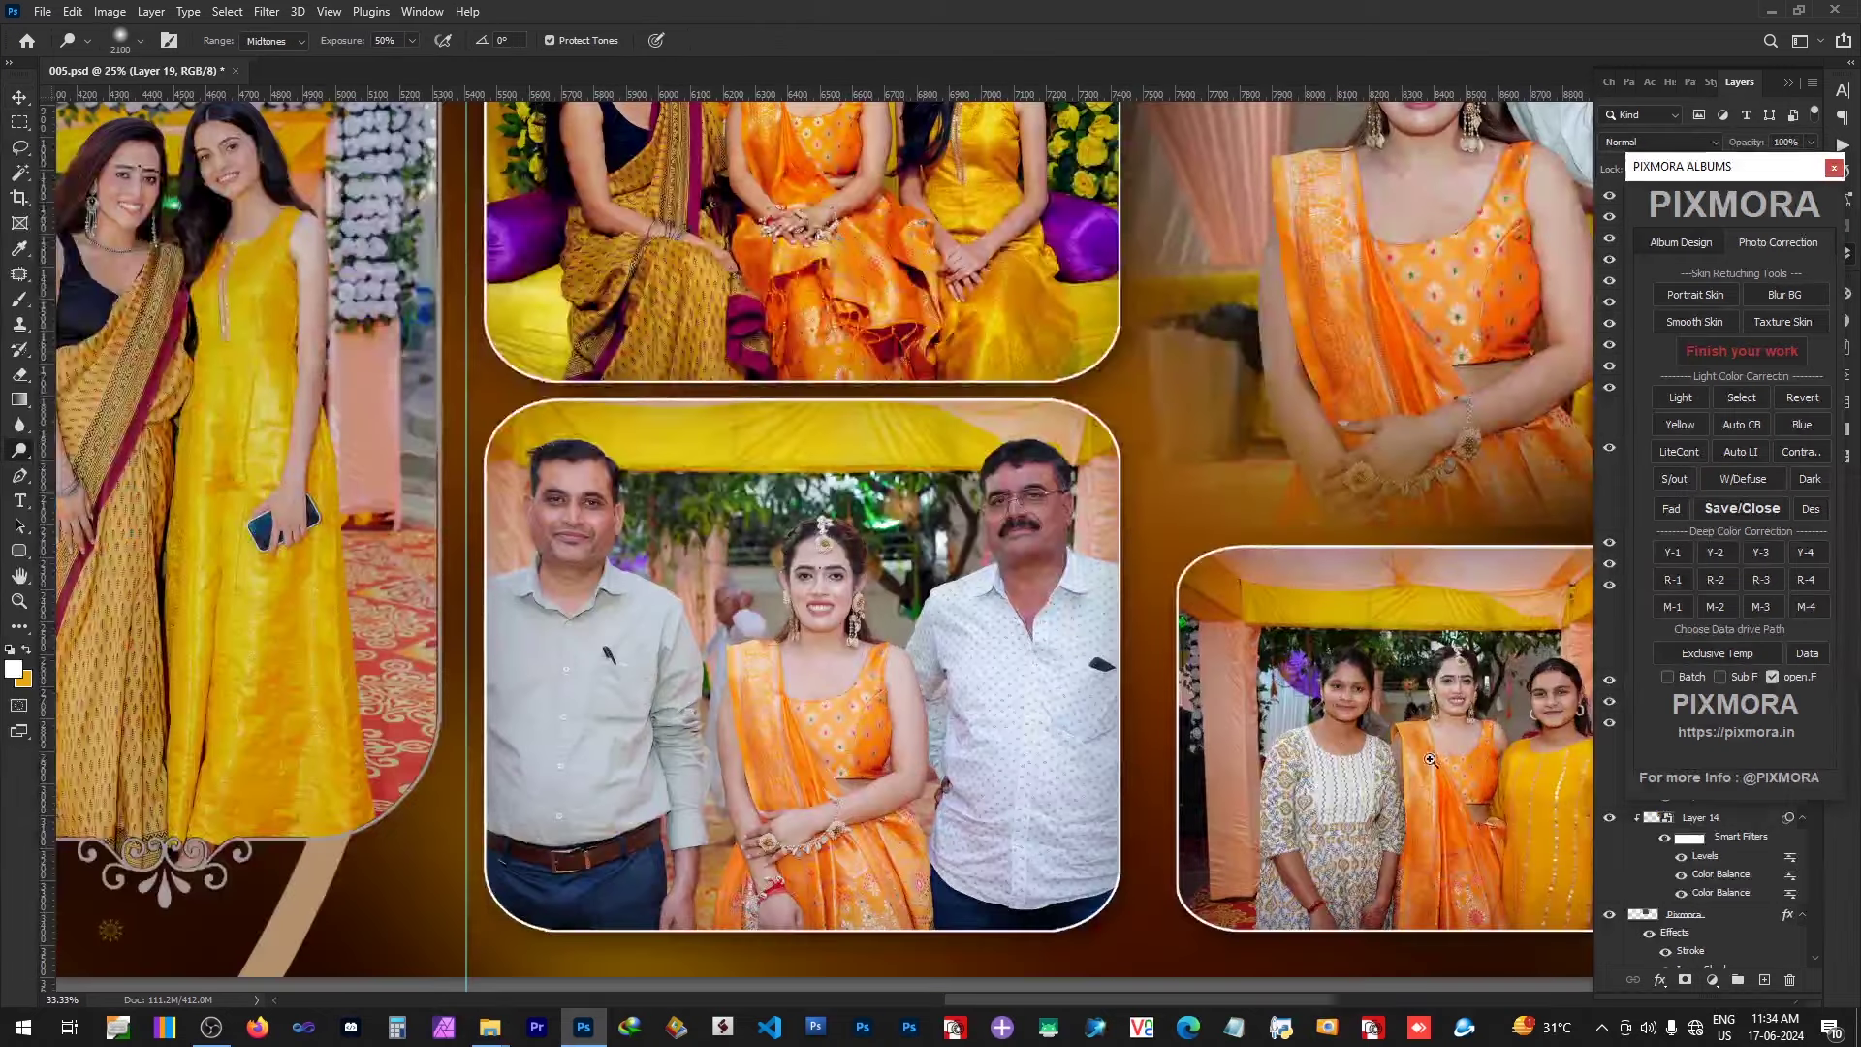
scroll(858, 686, "right", 6)
scroll(858, 687, "down", 1)
key("l")
mouse_move(775, 535)
left_mouse_down()
mouse_move(679, 865)
mouse_move(787, 552)
left_mouse_up()
left_click(1678, 451)
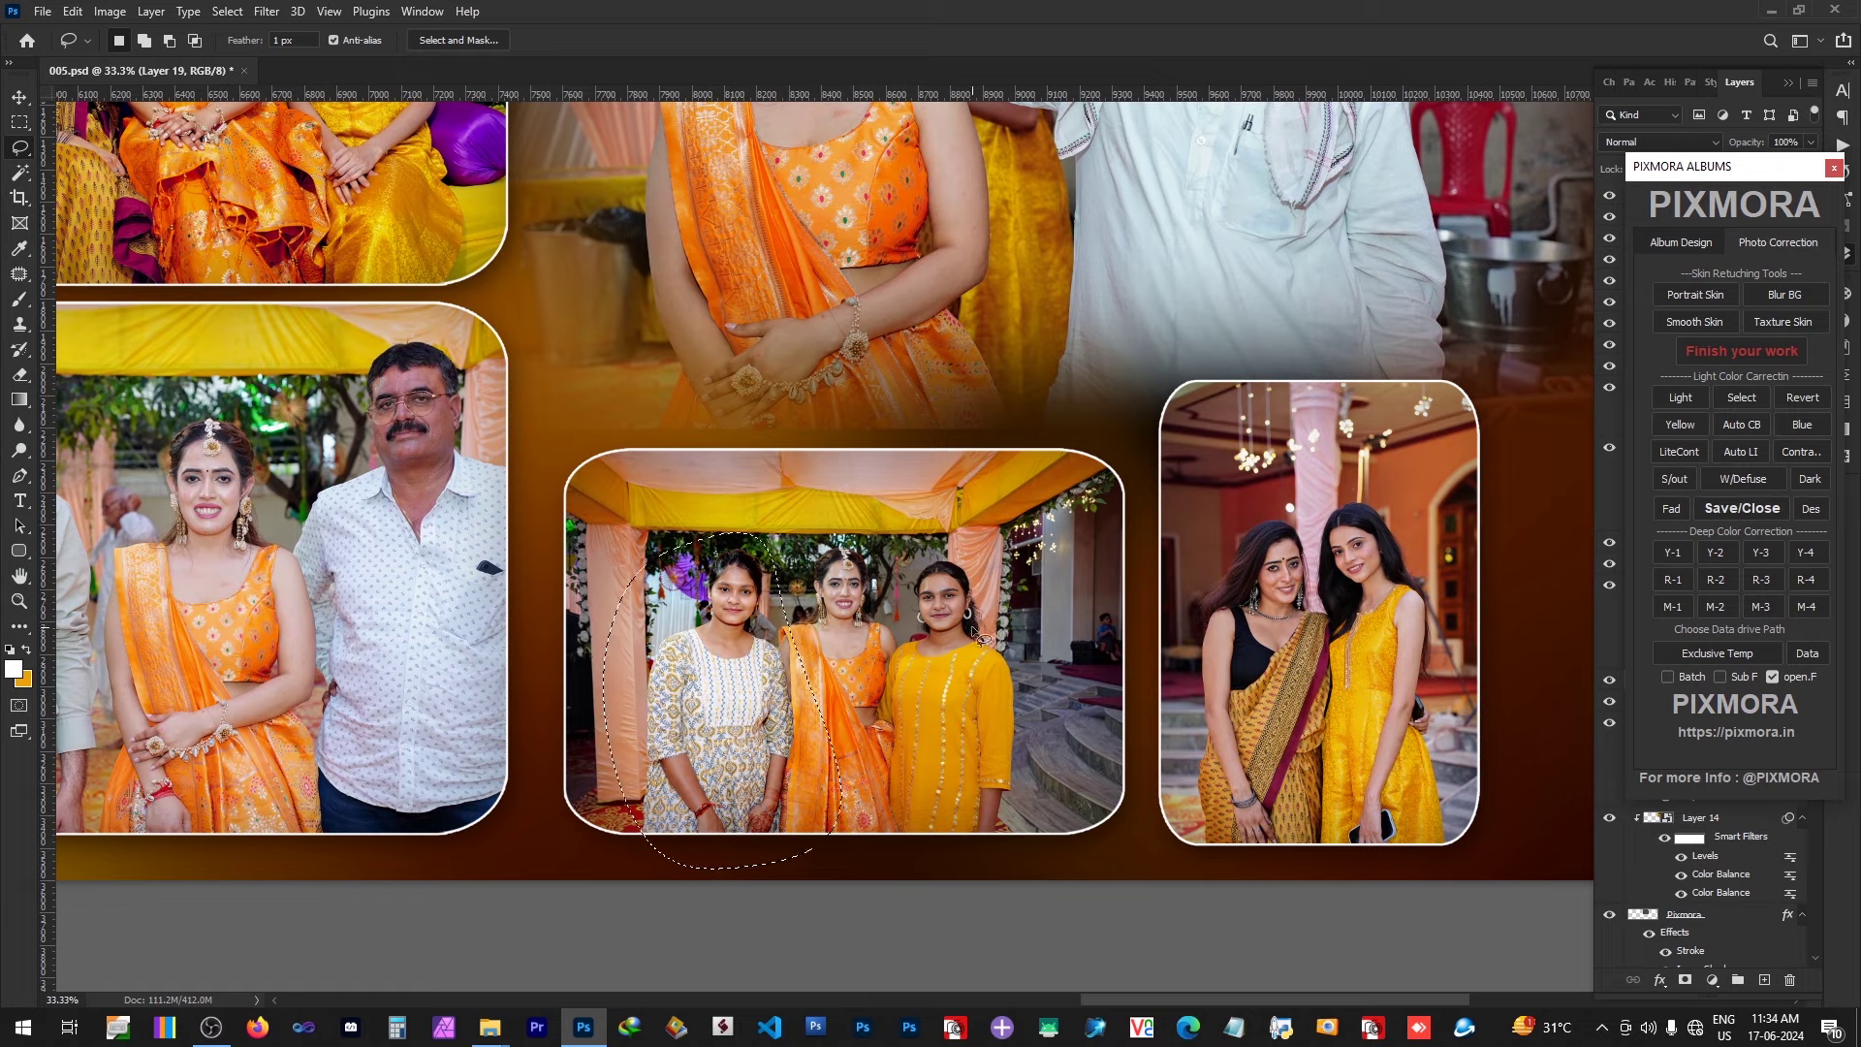
mouse_move(928, 462)
left_mouse_down()
mouse_move(869, 807)
mouse_move(1163, 416)
left_mouse_up()
key("o")
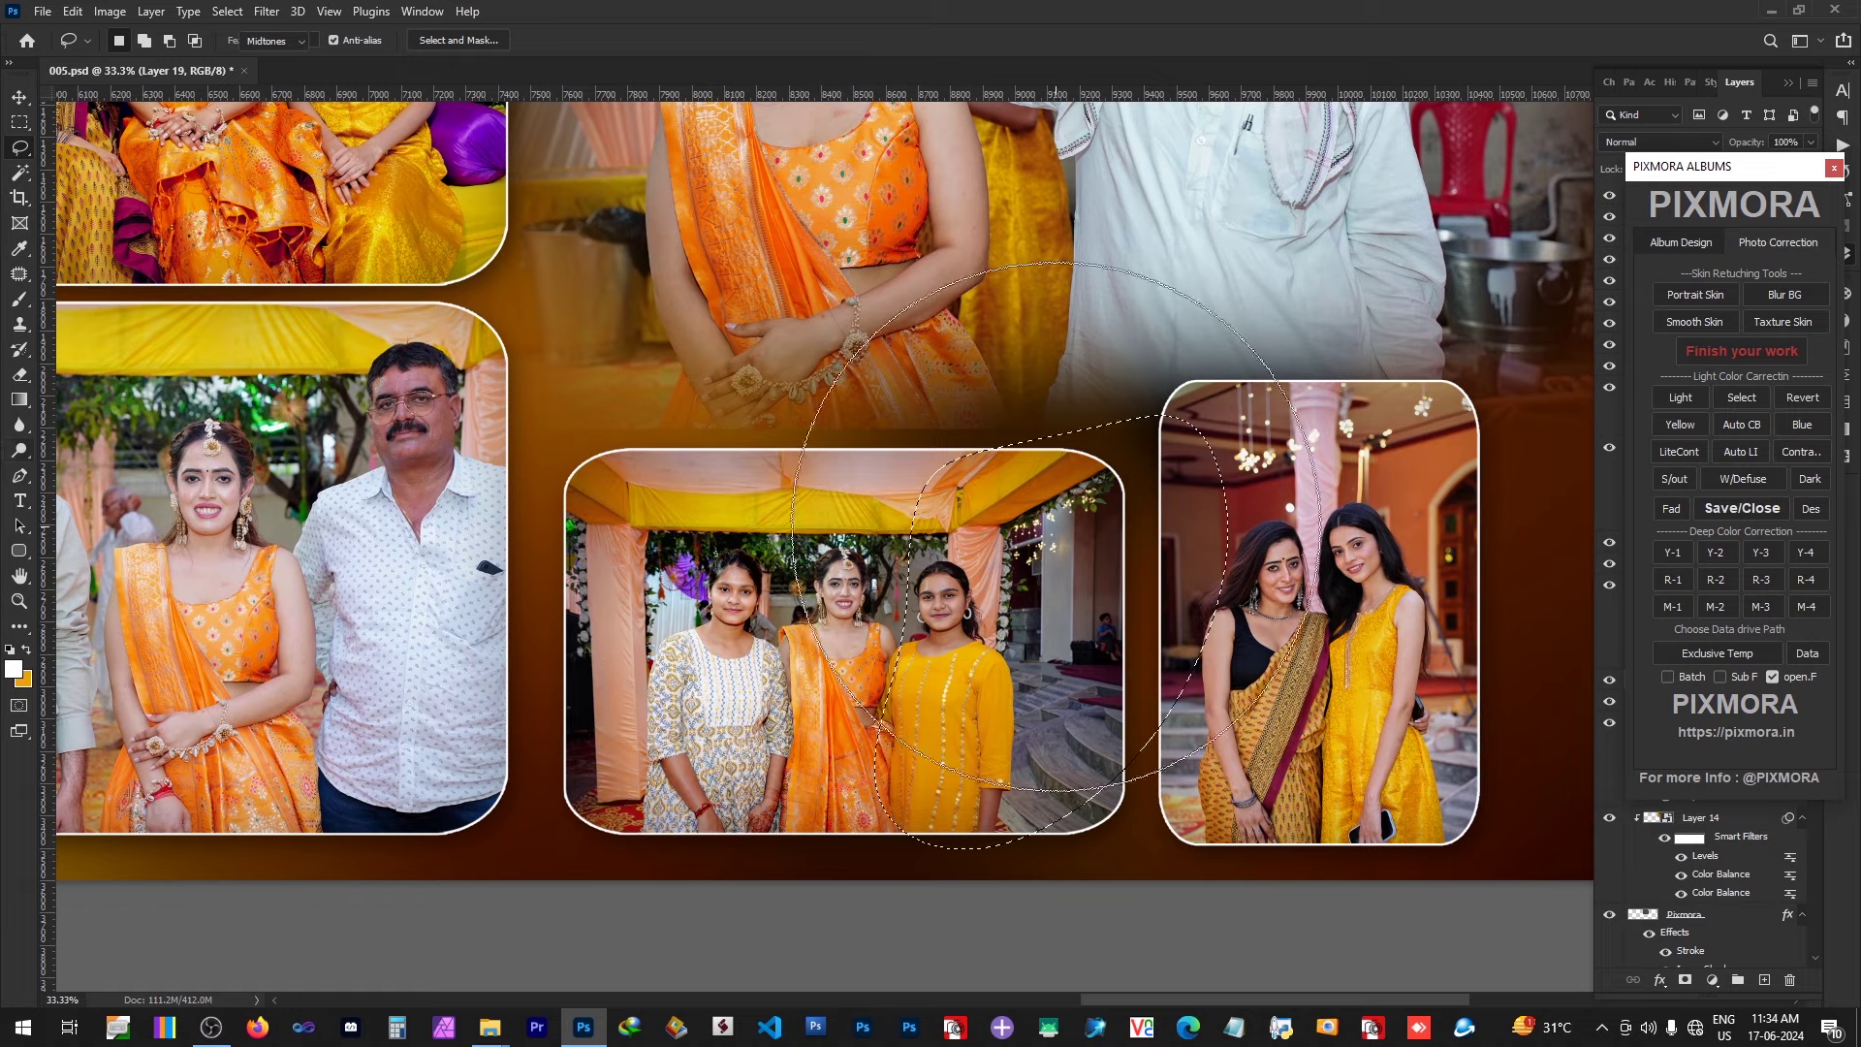
key("v")
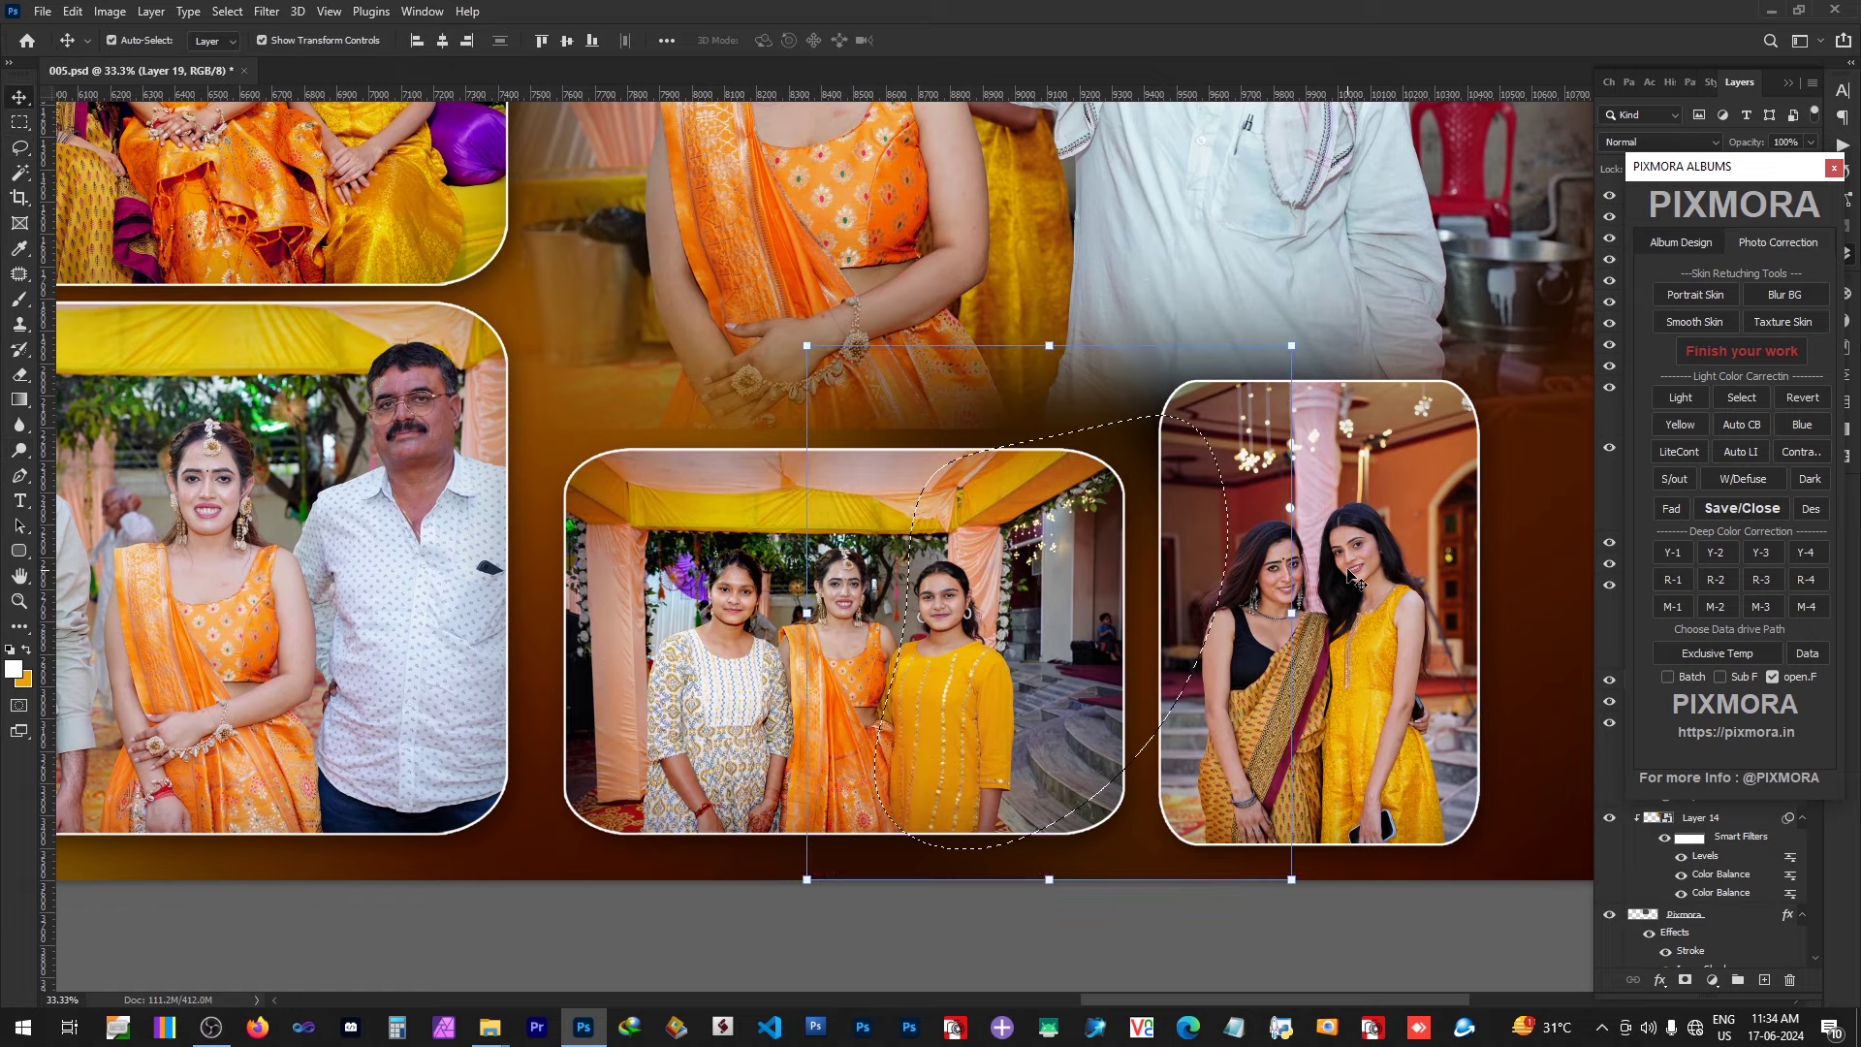
key("ctrl+d")
Step: Swap the bride-with-two-men photo with the bride-and-elderly-man photo, and nudge the large one slightly right within its frame
left_click(1352, 593)
scroll(1186, 569, "down", 3)
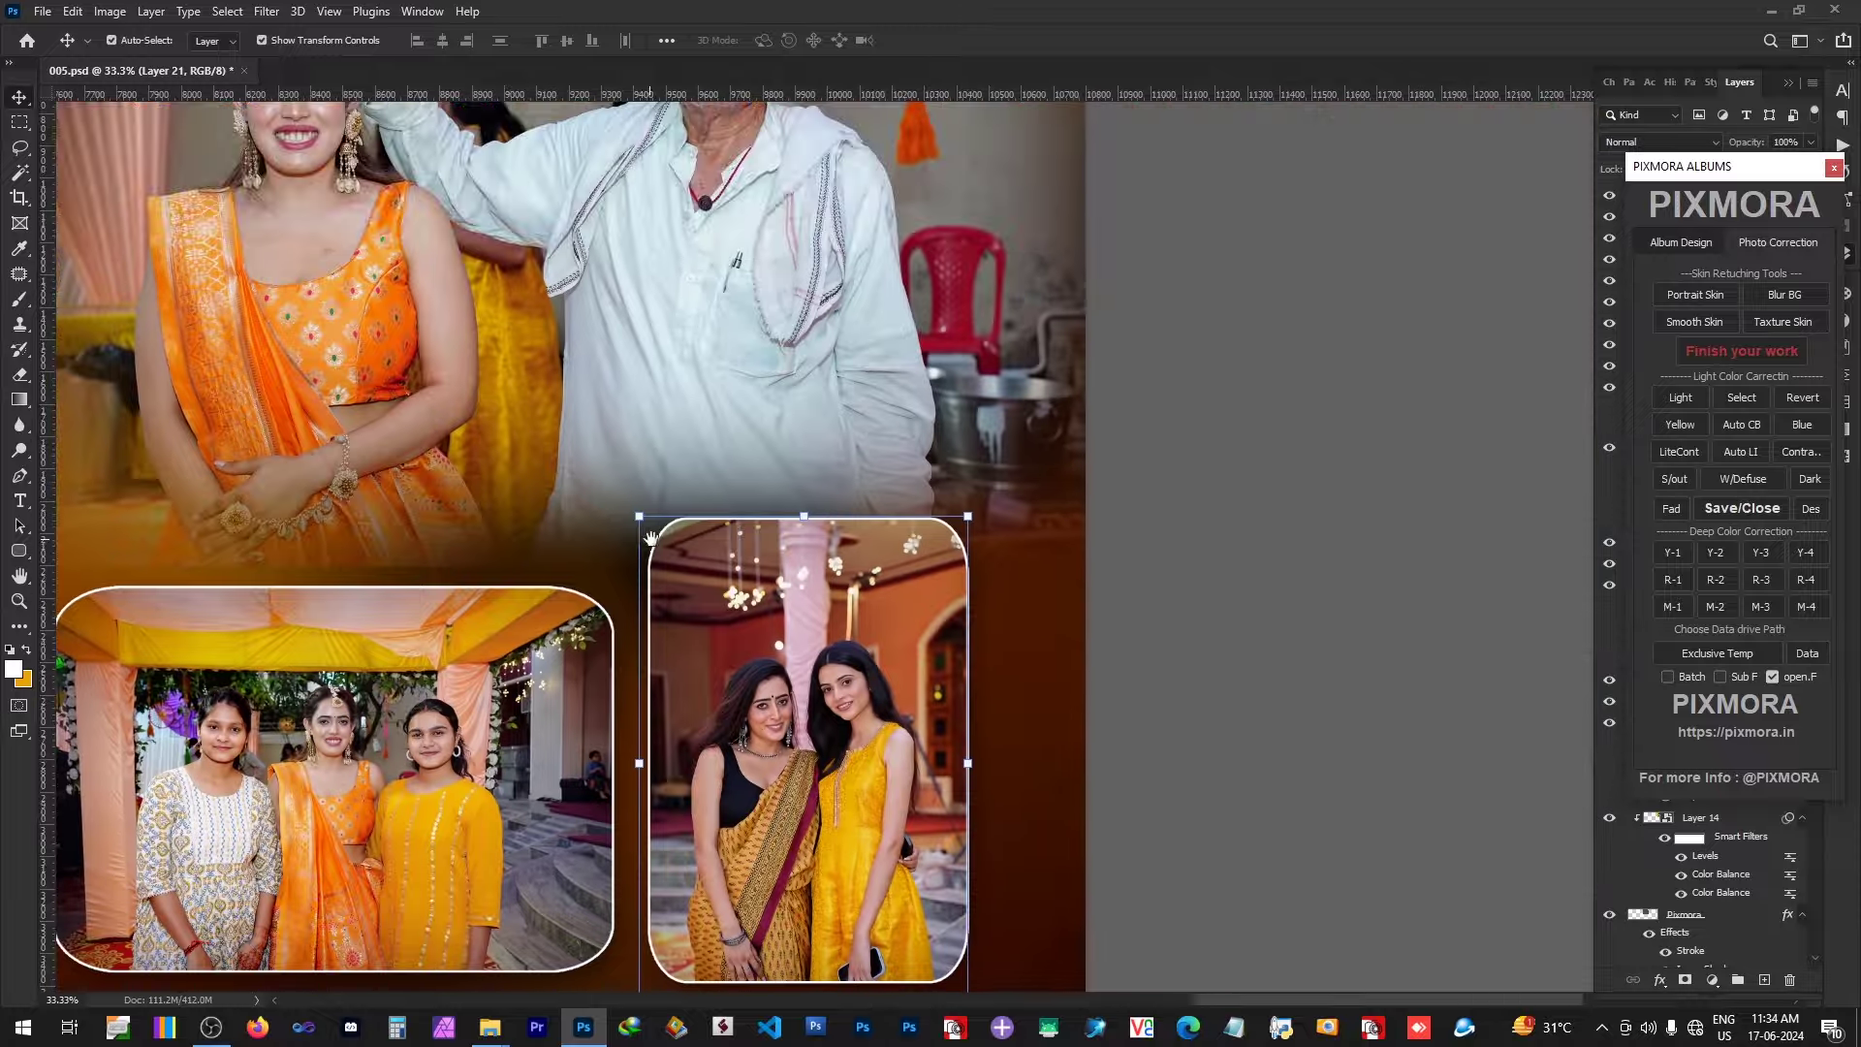
scroll(1186, 569, "down", 1)
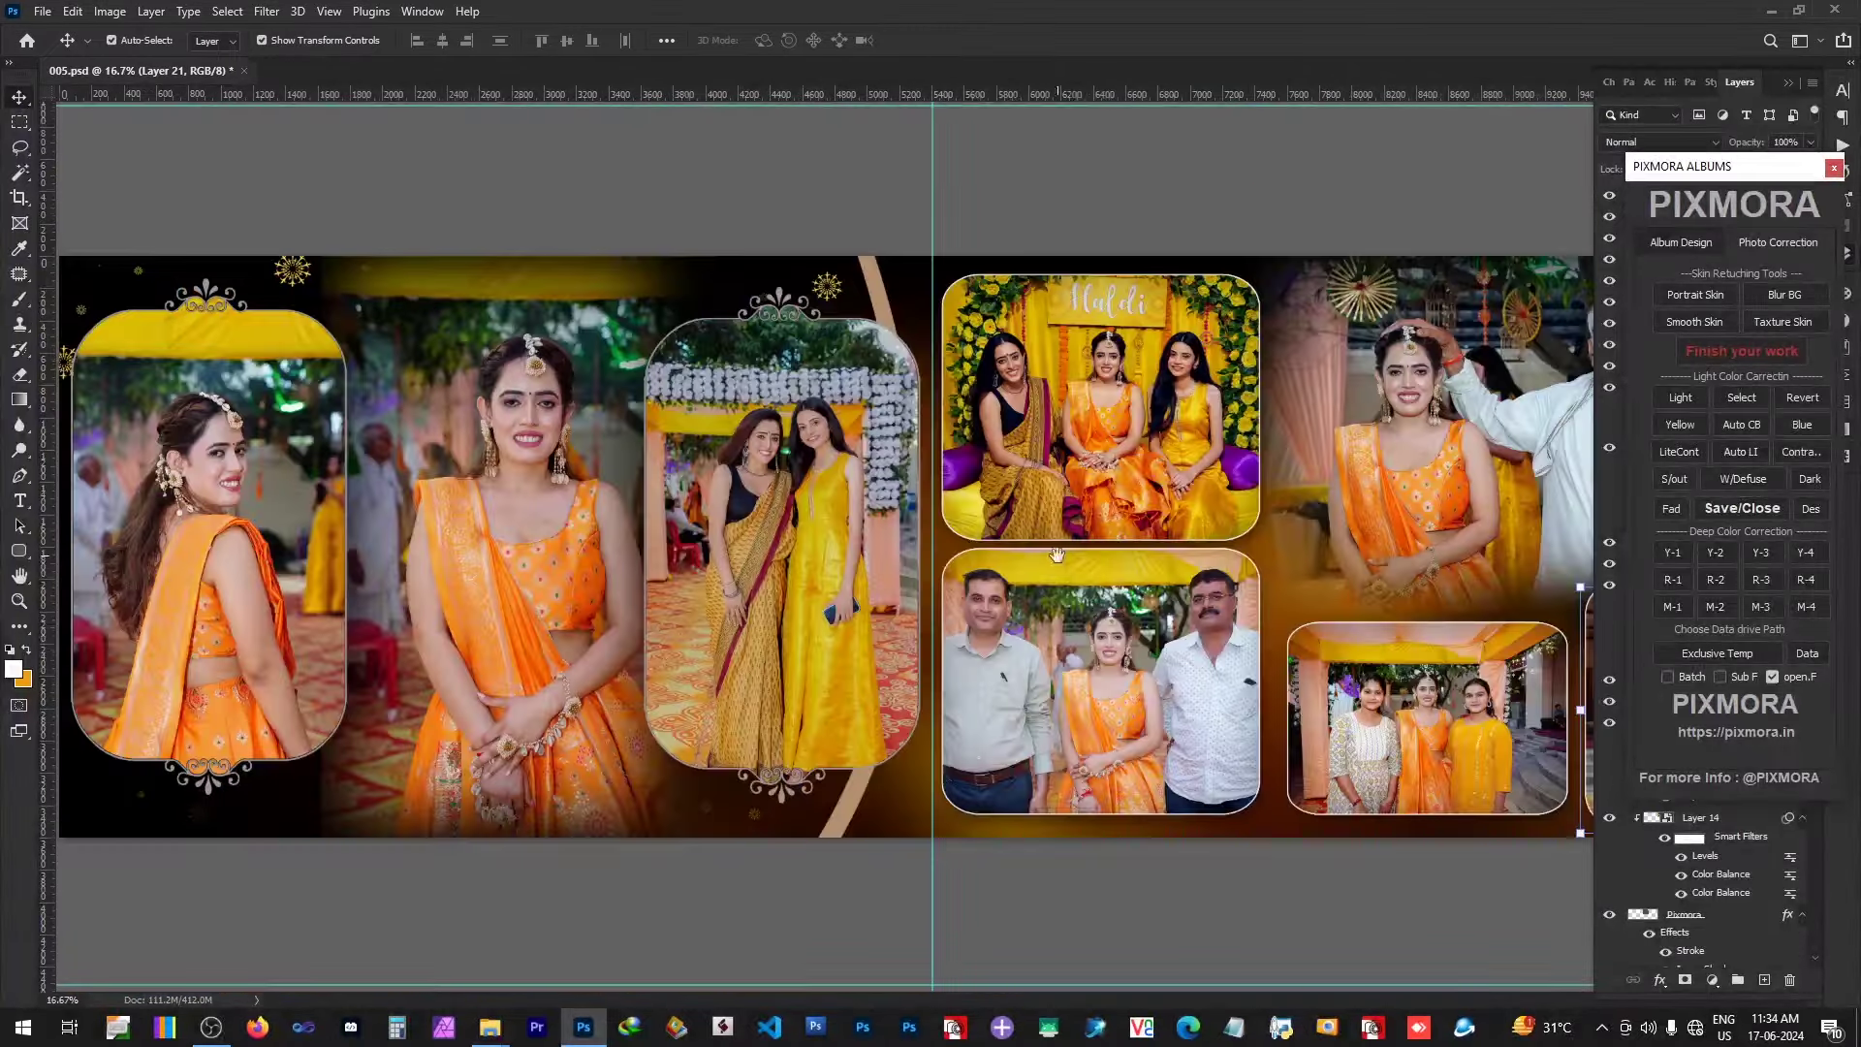
left_click(1305, 619)
scroll(1282, 518, "down", 1)
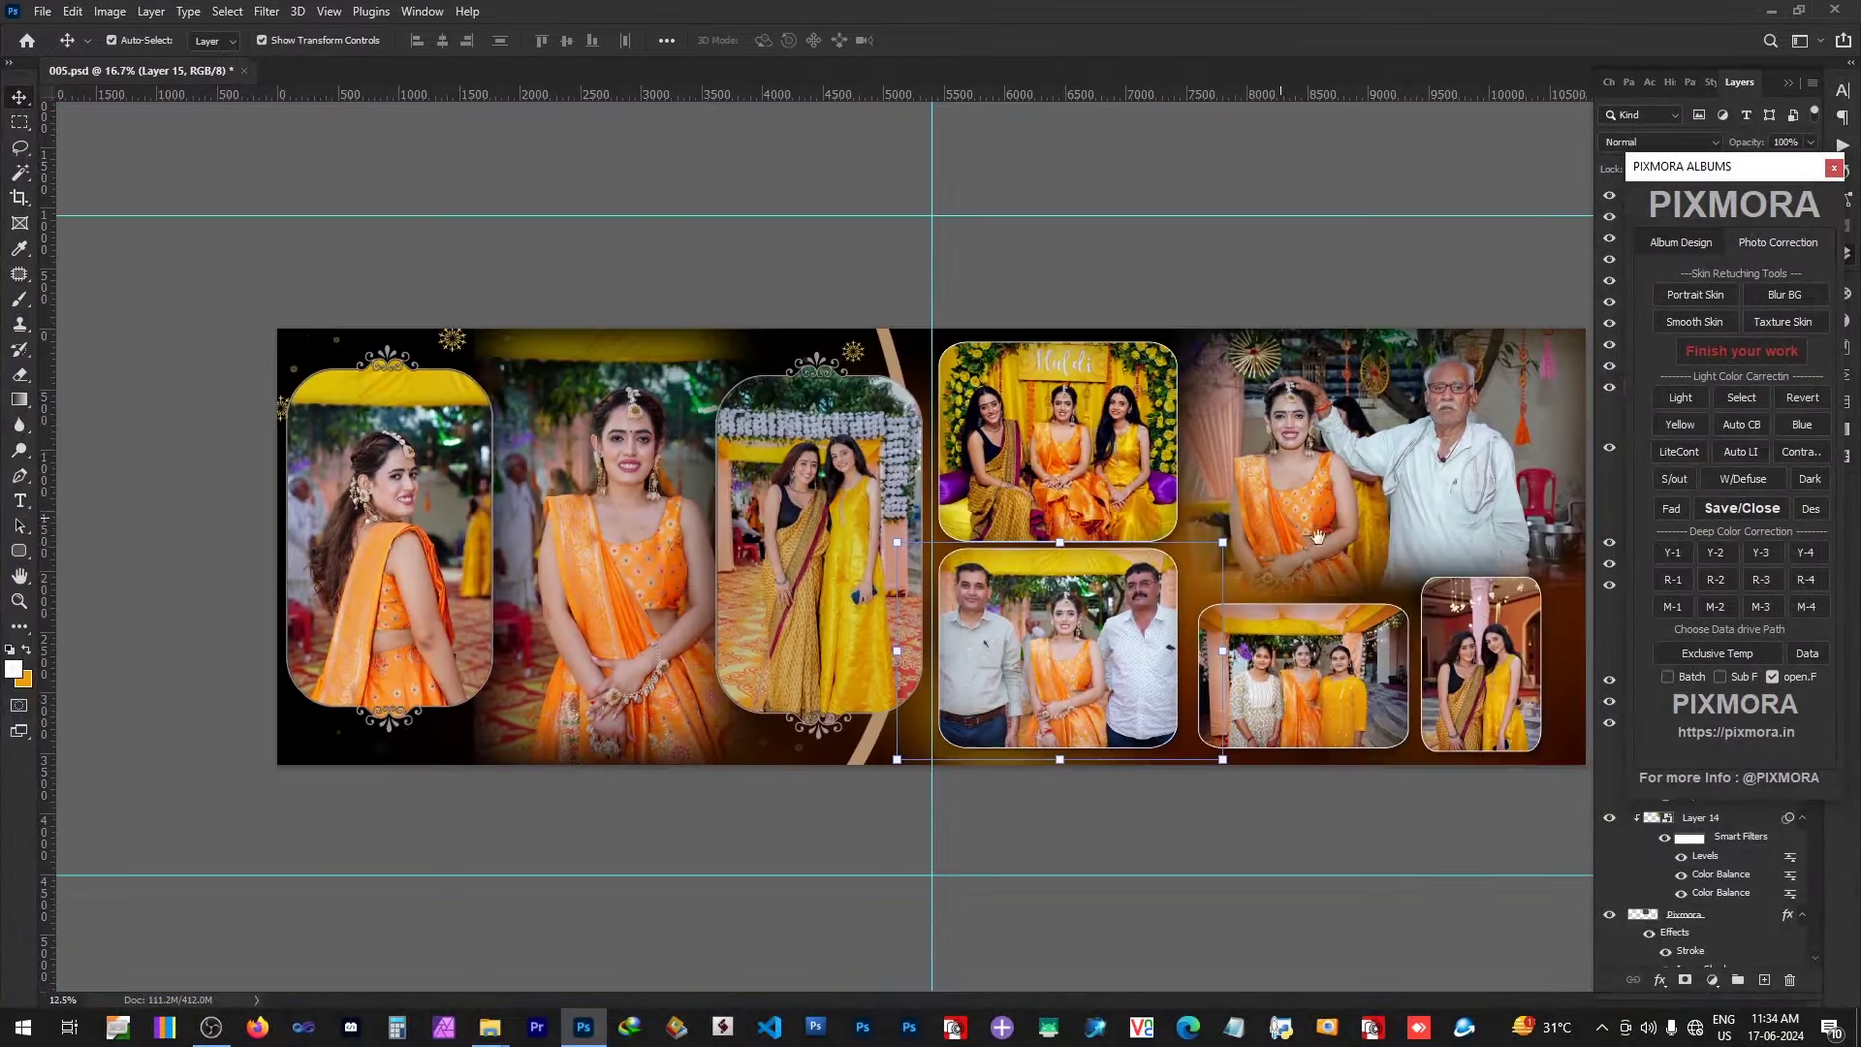
left_click(1376, 455)
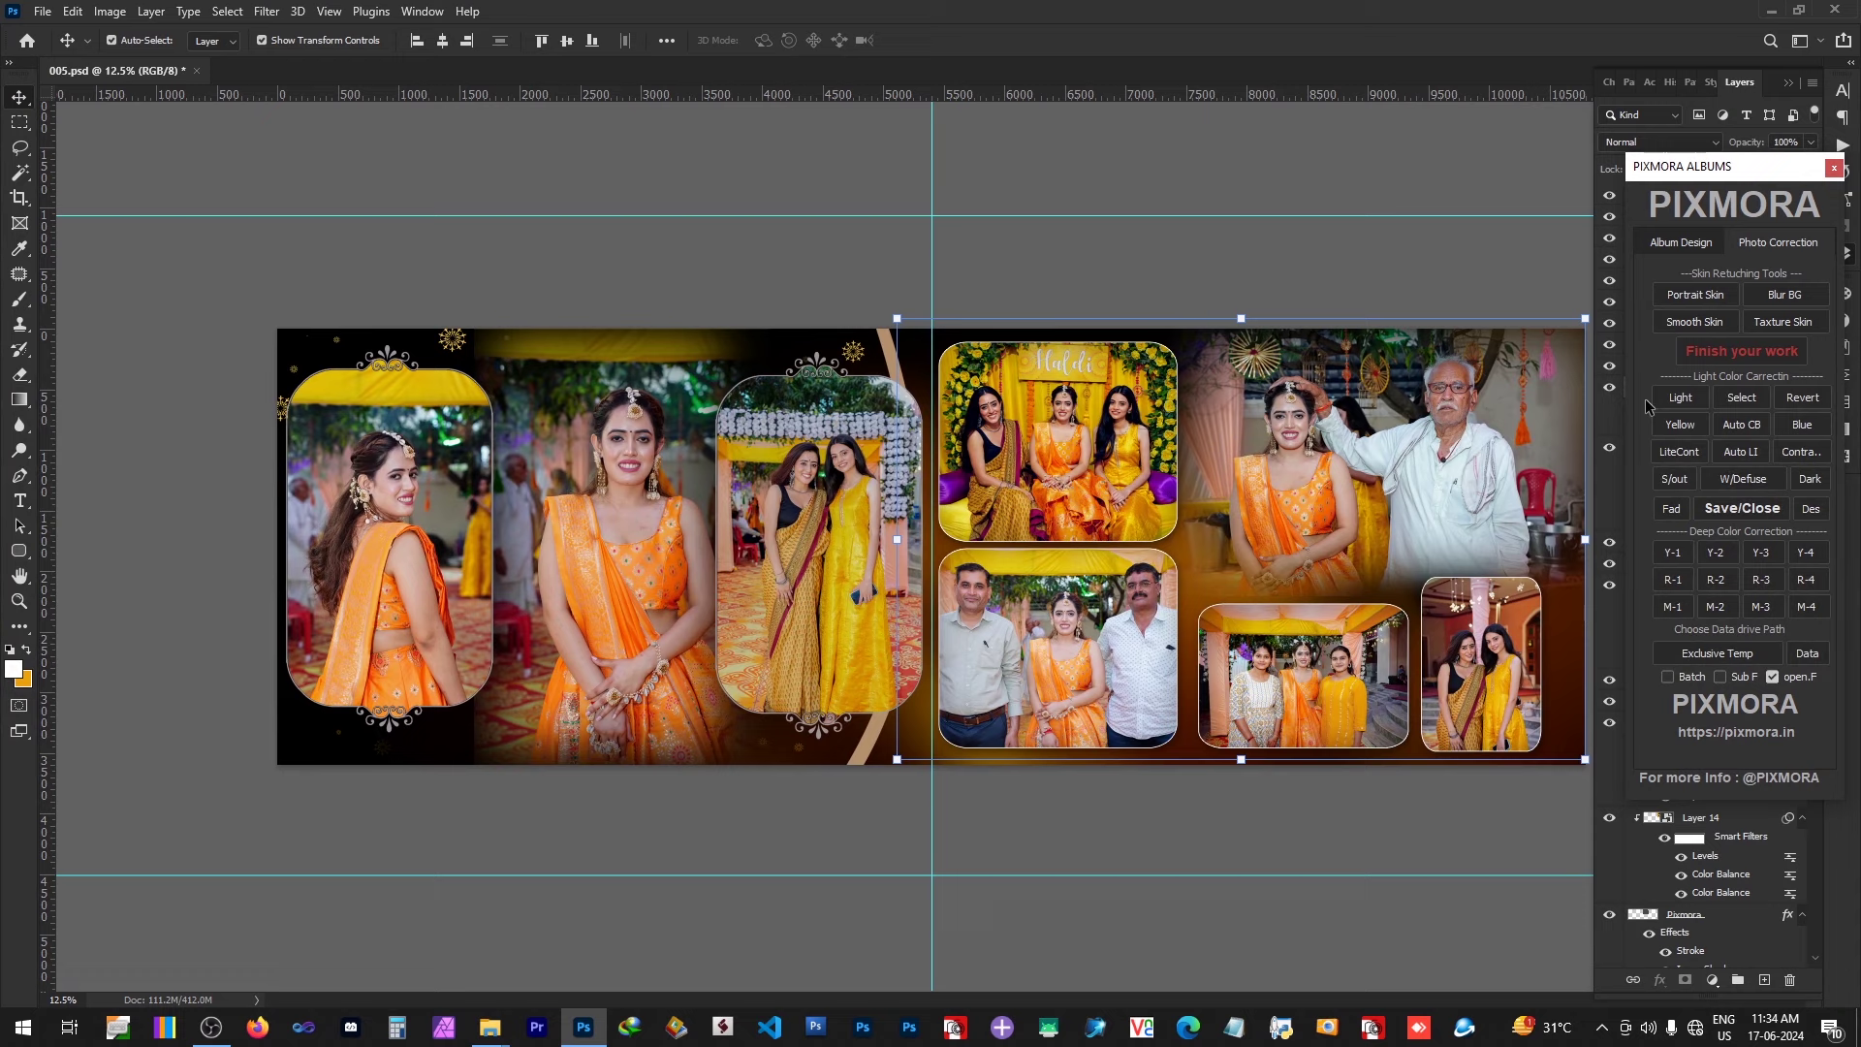
left_click(1683, 244)
left_click(1381, 464)
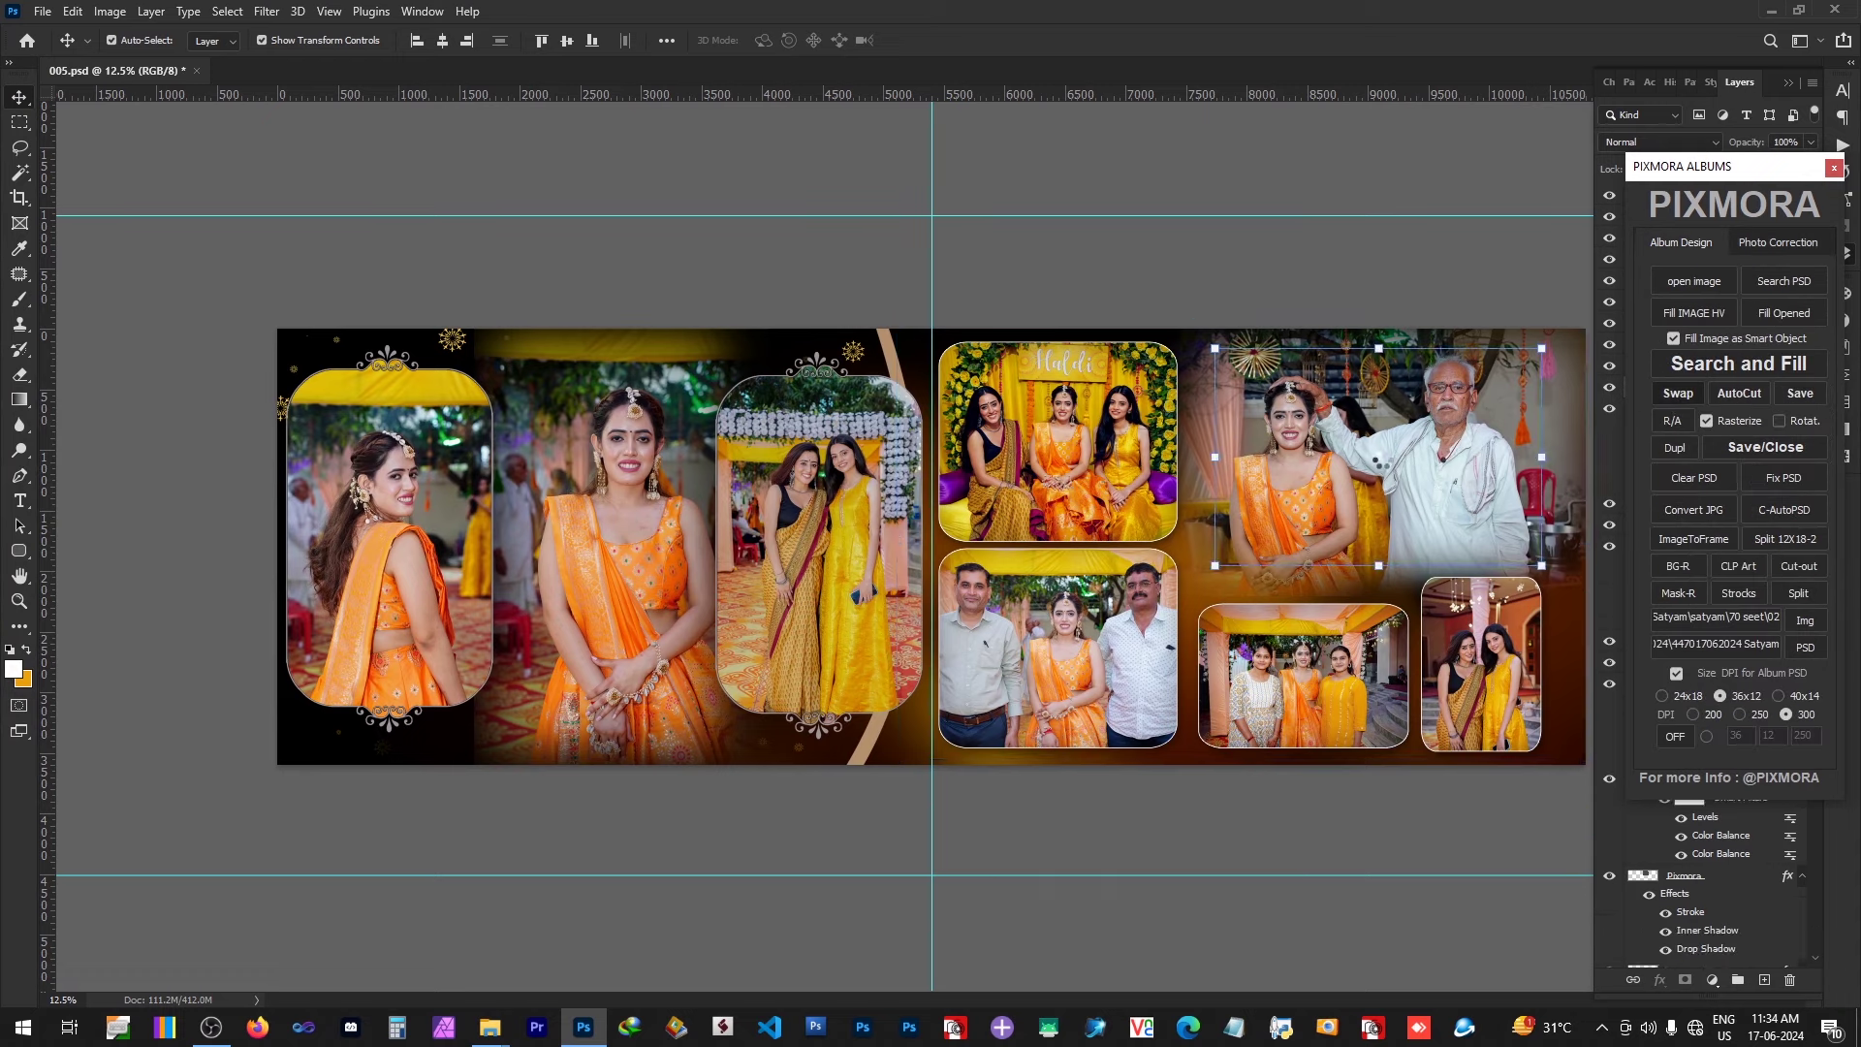
left_click(1380, 459)
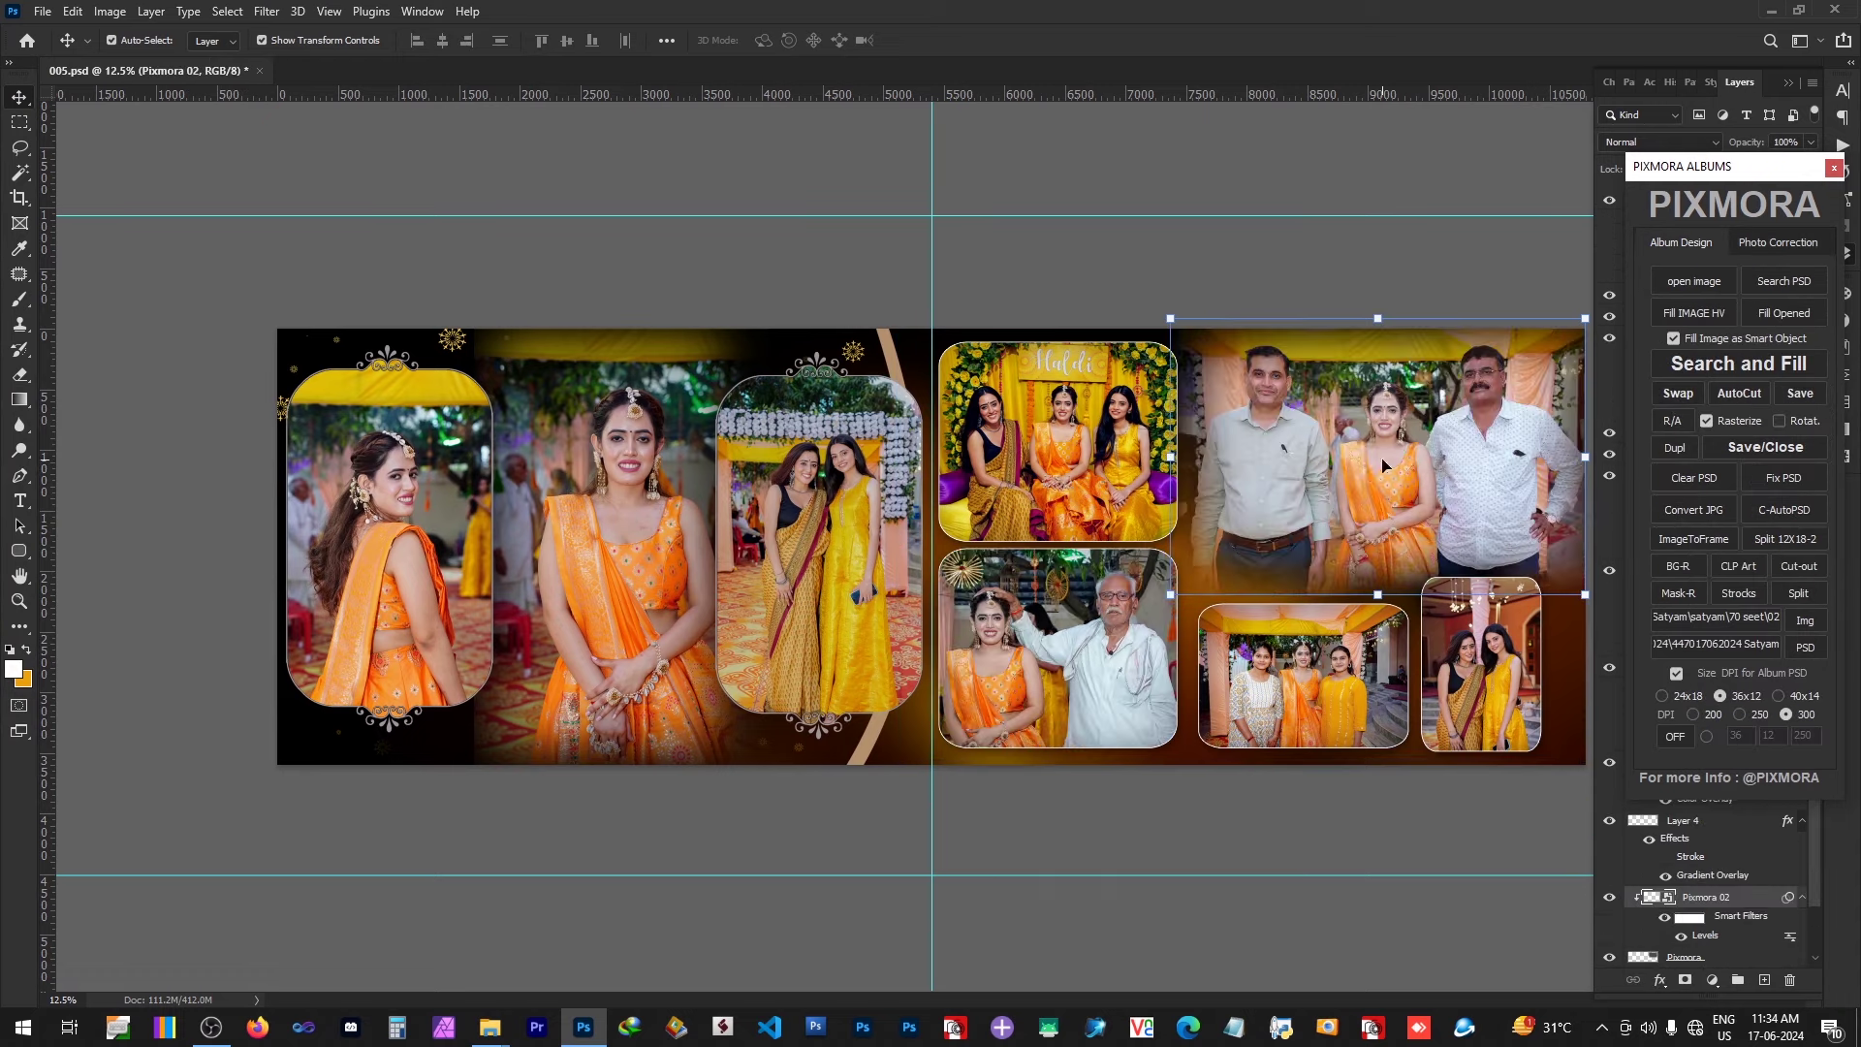
left_click_drag(1467, 463, 1473, 463)
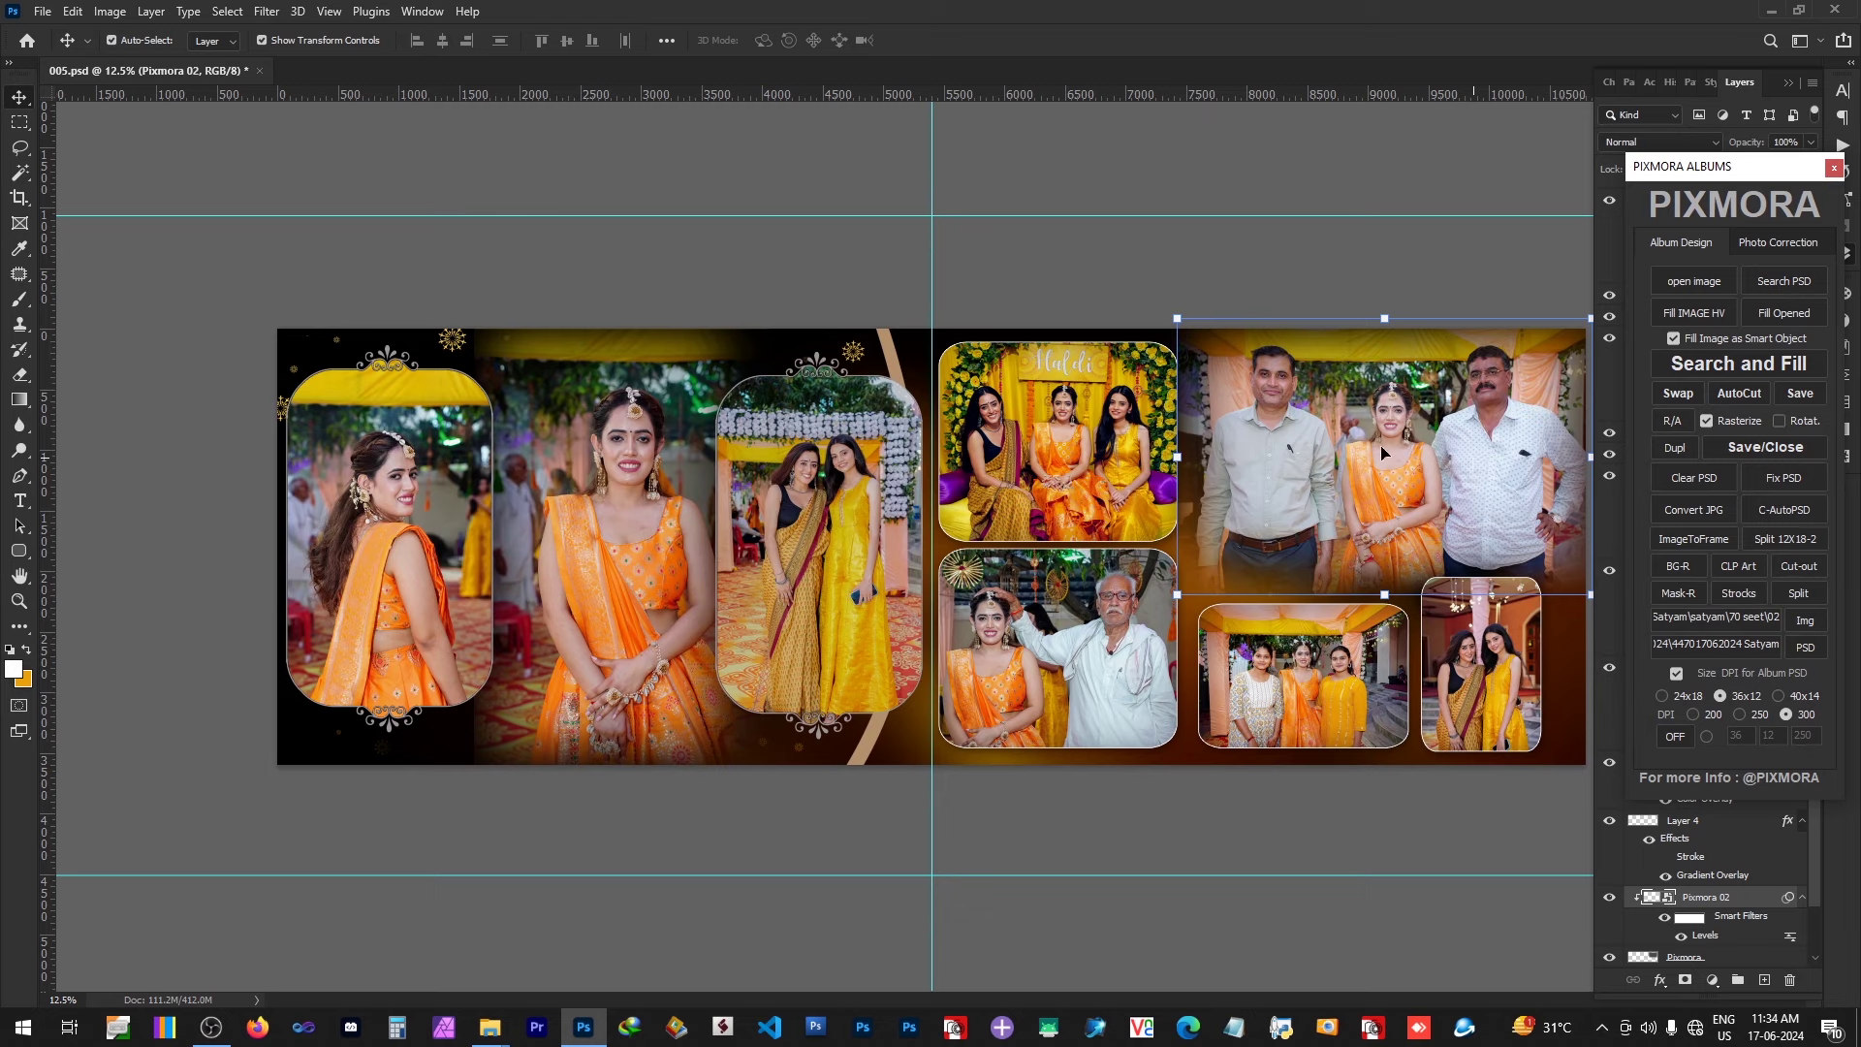
Step: Rasterize the two swapped photos, bride with two men and bride with elderly man, for use with the Dodge tool
key("o")
left_click(1405, 442)
key("Return")
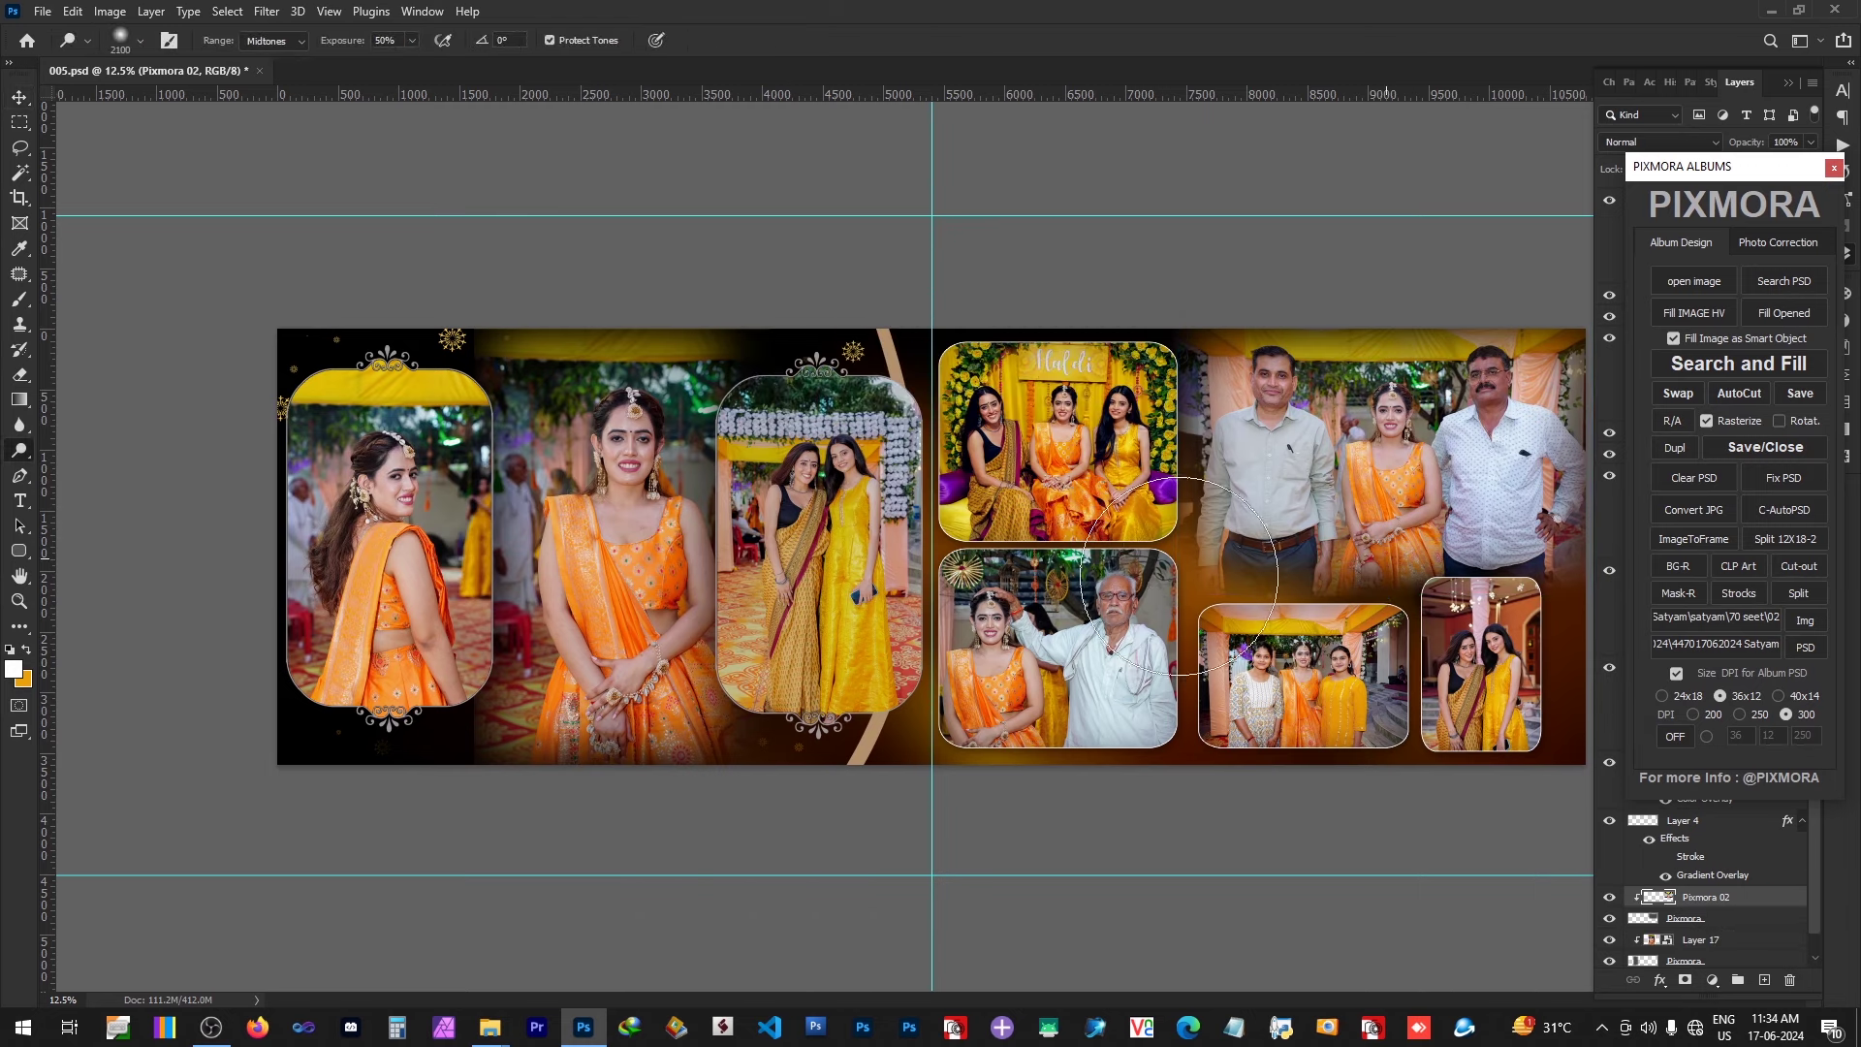
right_click(1071, 643, "ctrl")
left_click(1105, 649)
left_click(1095, 717)
key("Return")
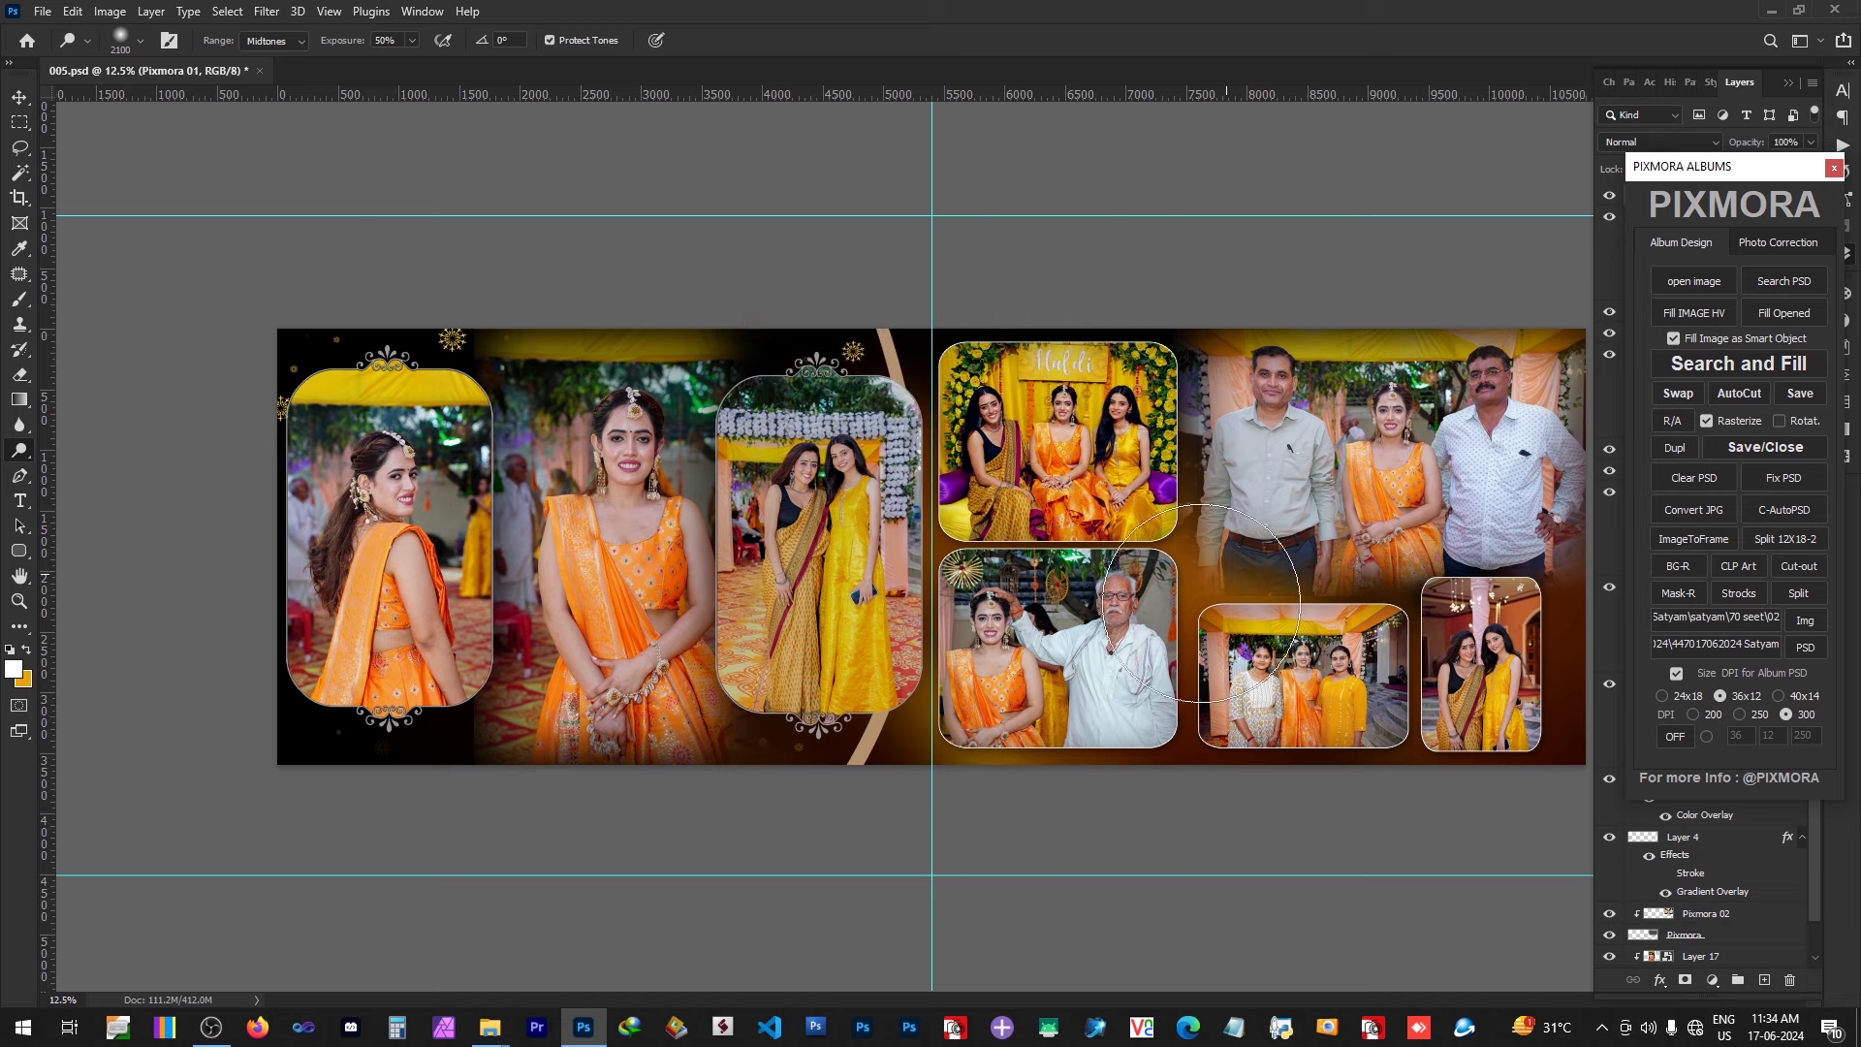
key("l")
mouse_move(1105, 533)
left_mouse_down()
mouse_move(1062, 580)
mouse_move(1166, 664)
mouse_move(1192, 542)
mouse_move(1102, 532)
left_mouse_up()
key("v")
key("ctrl+d")
Step: Free-transform the side-view bride photo slightly within its ornate rounded frame, using the Move tool's automatic layer selection
left_click(1083, 418)
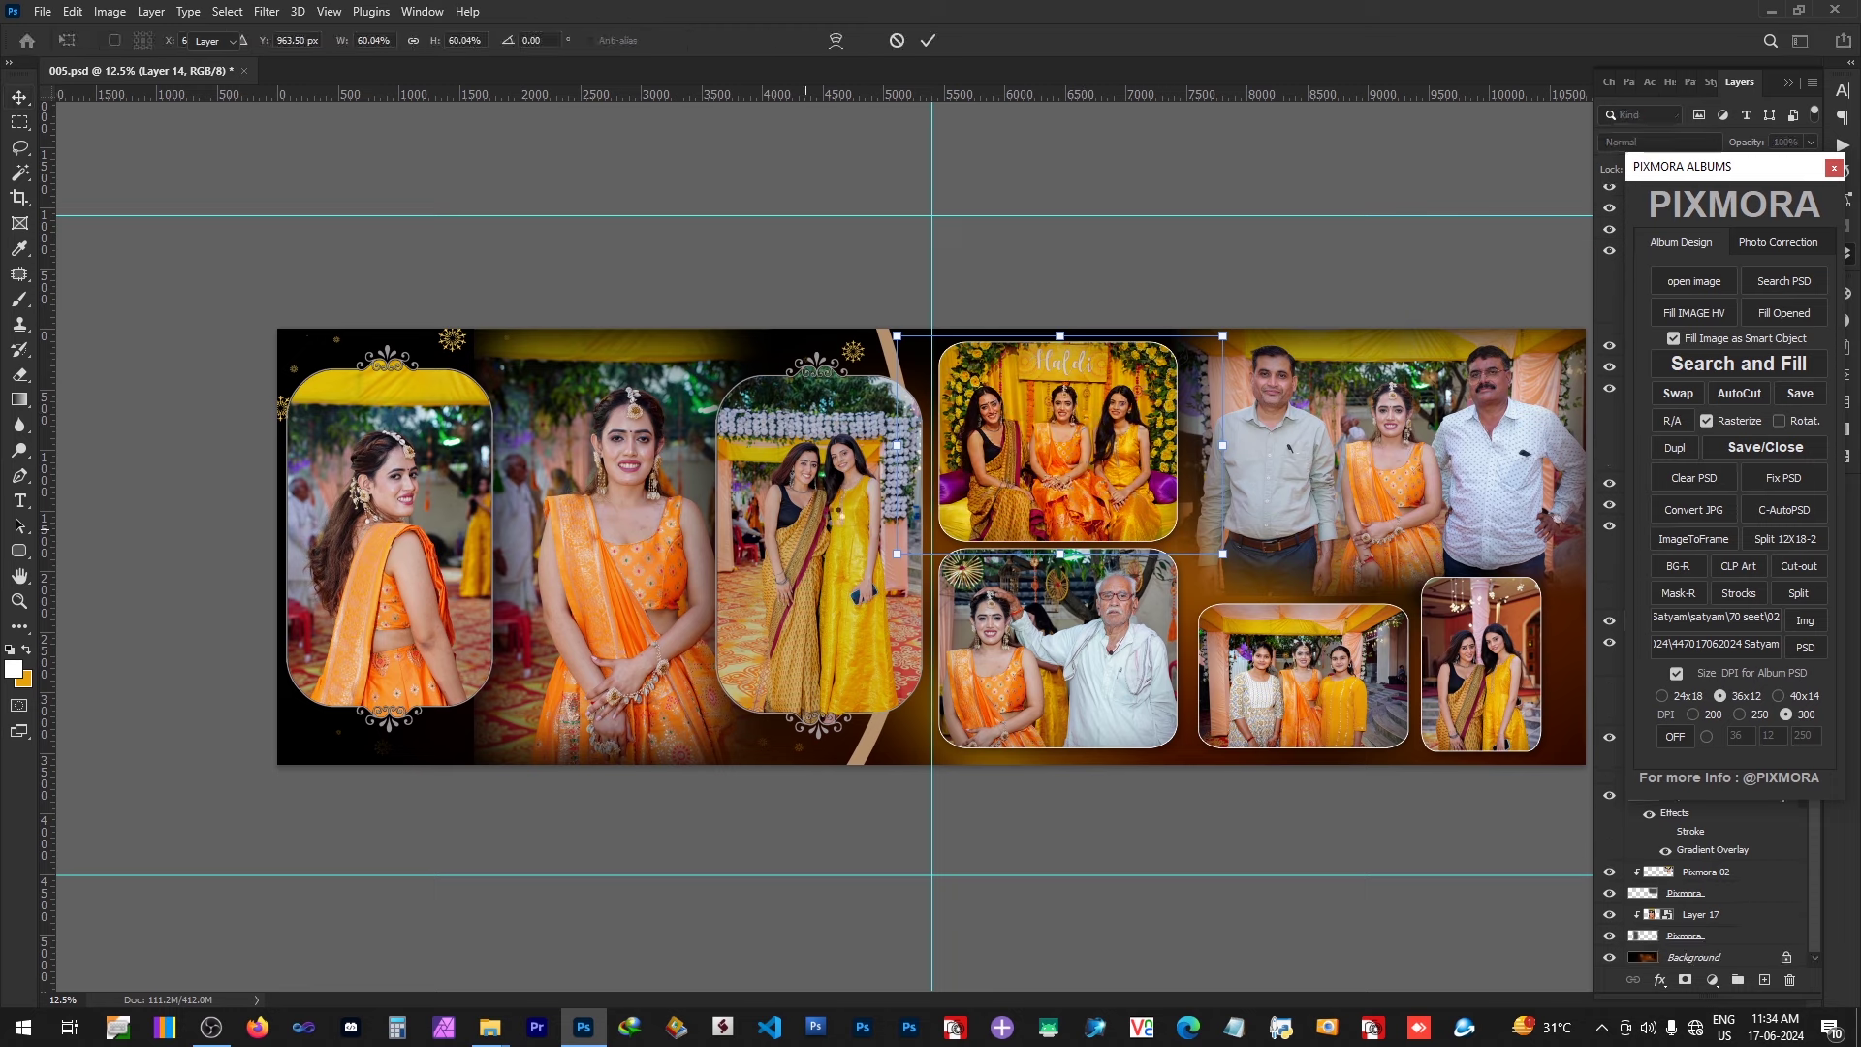
left_click(1064, 441)
left_click(344, 616)
key("ctrl+t")
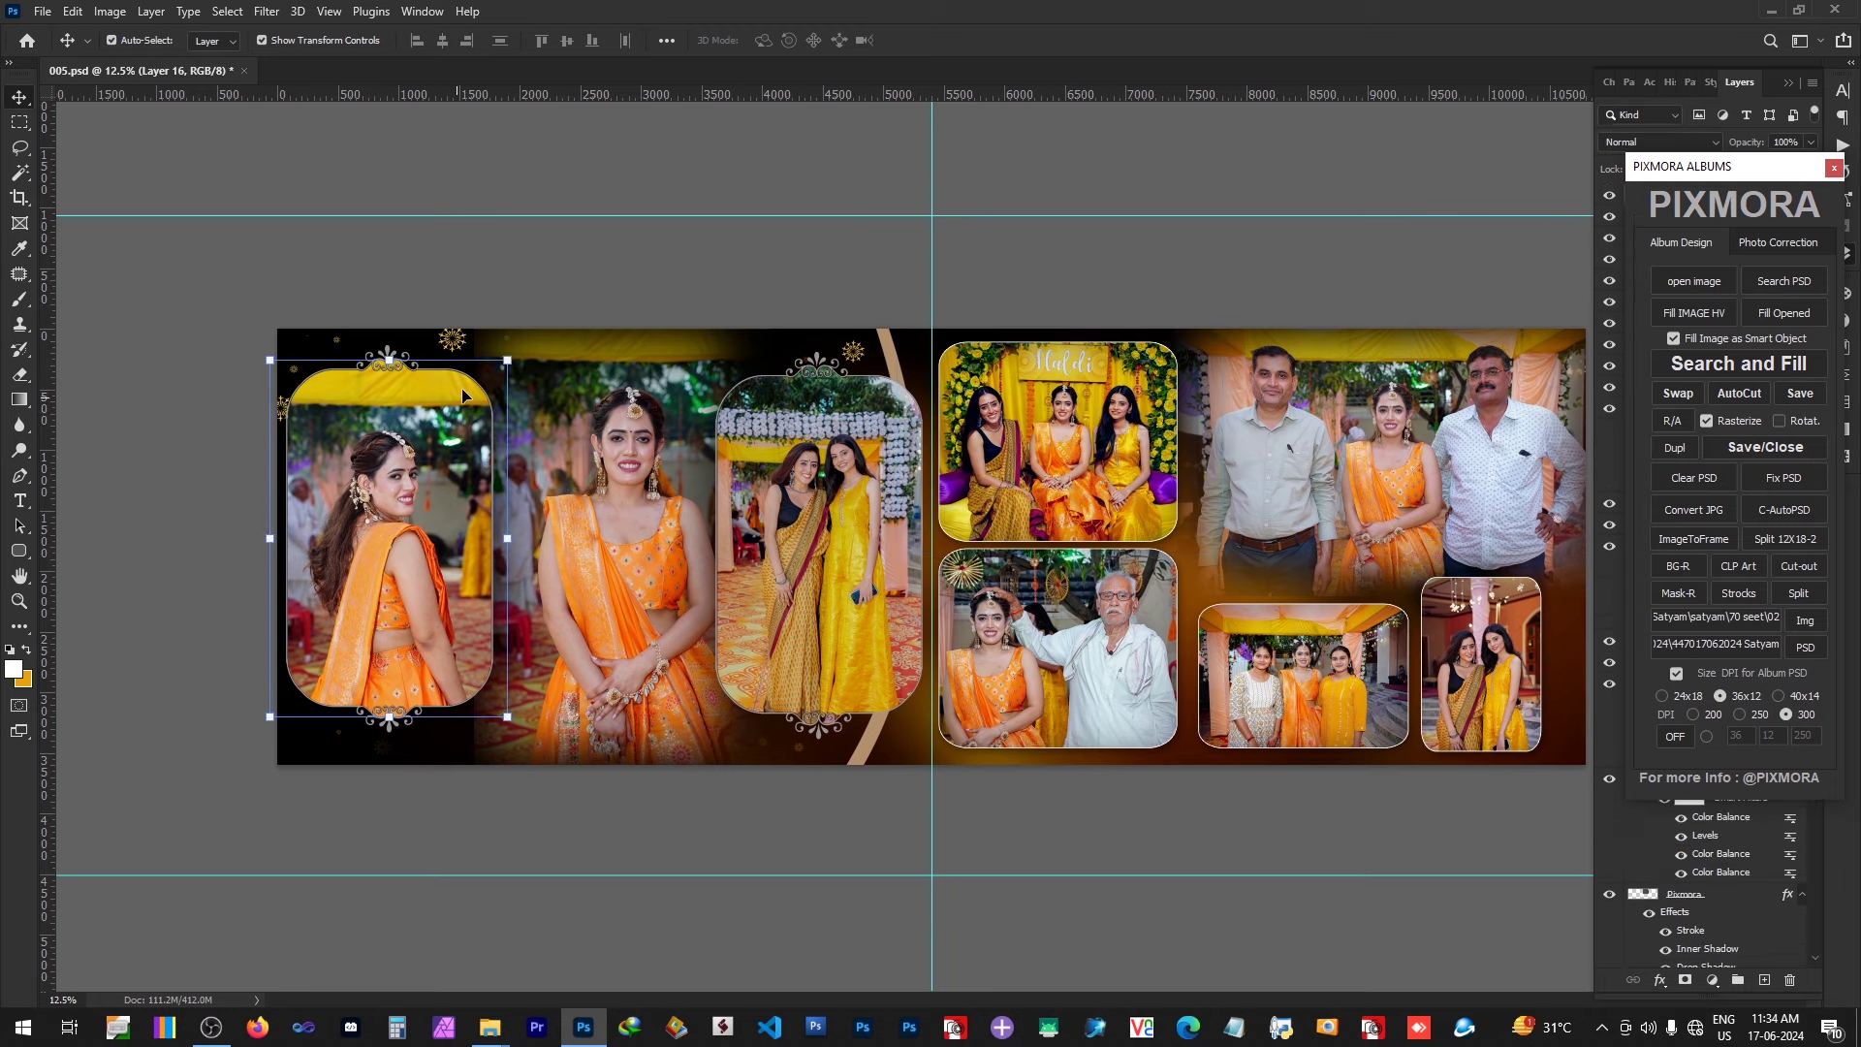
left_click_drag(540, 320, 529, 349)
key("Return")
Step: Sample the dark yellow canopy above the central standing bride as foreground colour, and save and close the 005.psd spread
left_click(649, 500)
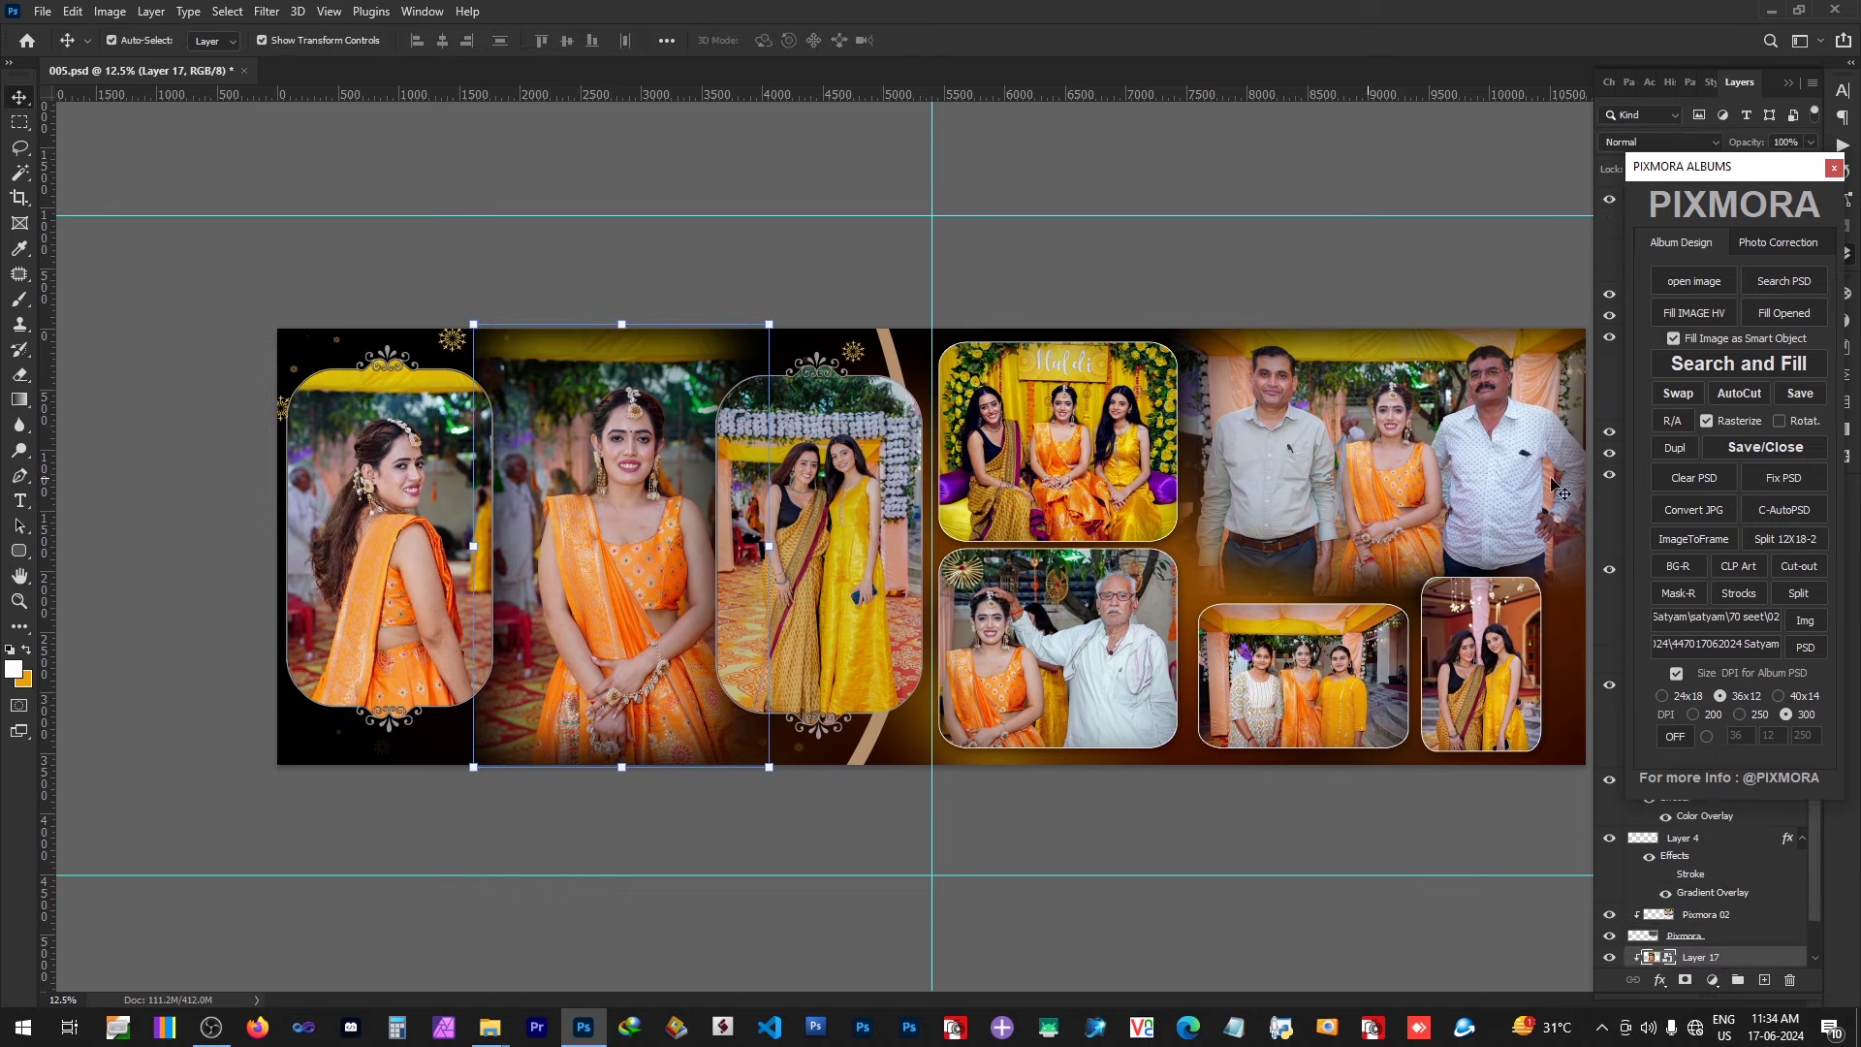
key("b")
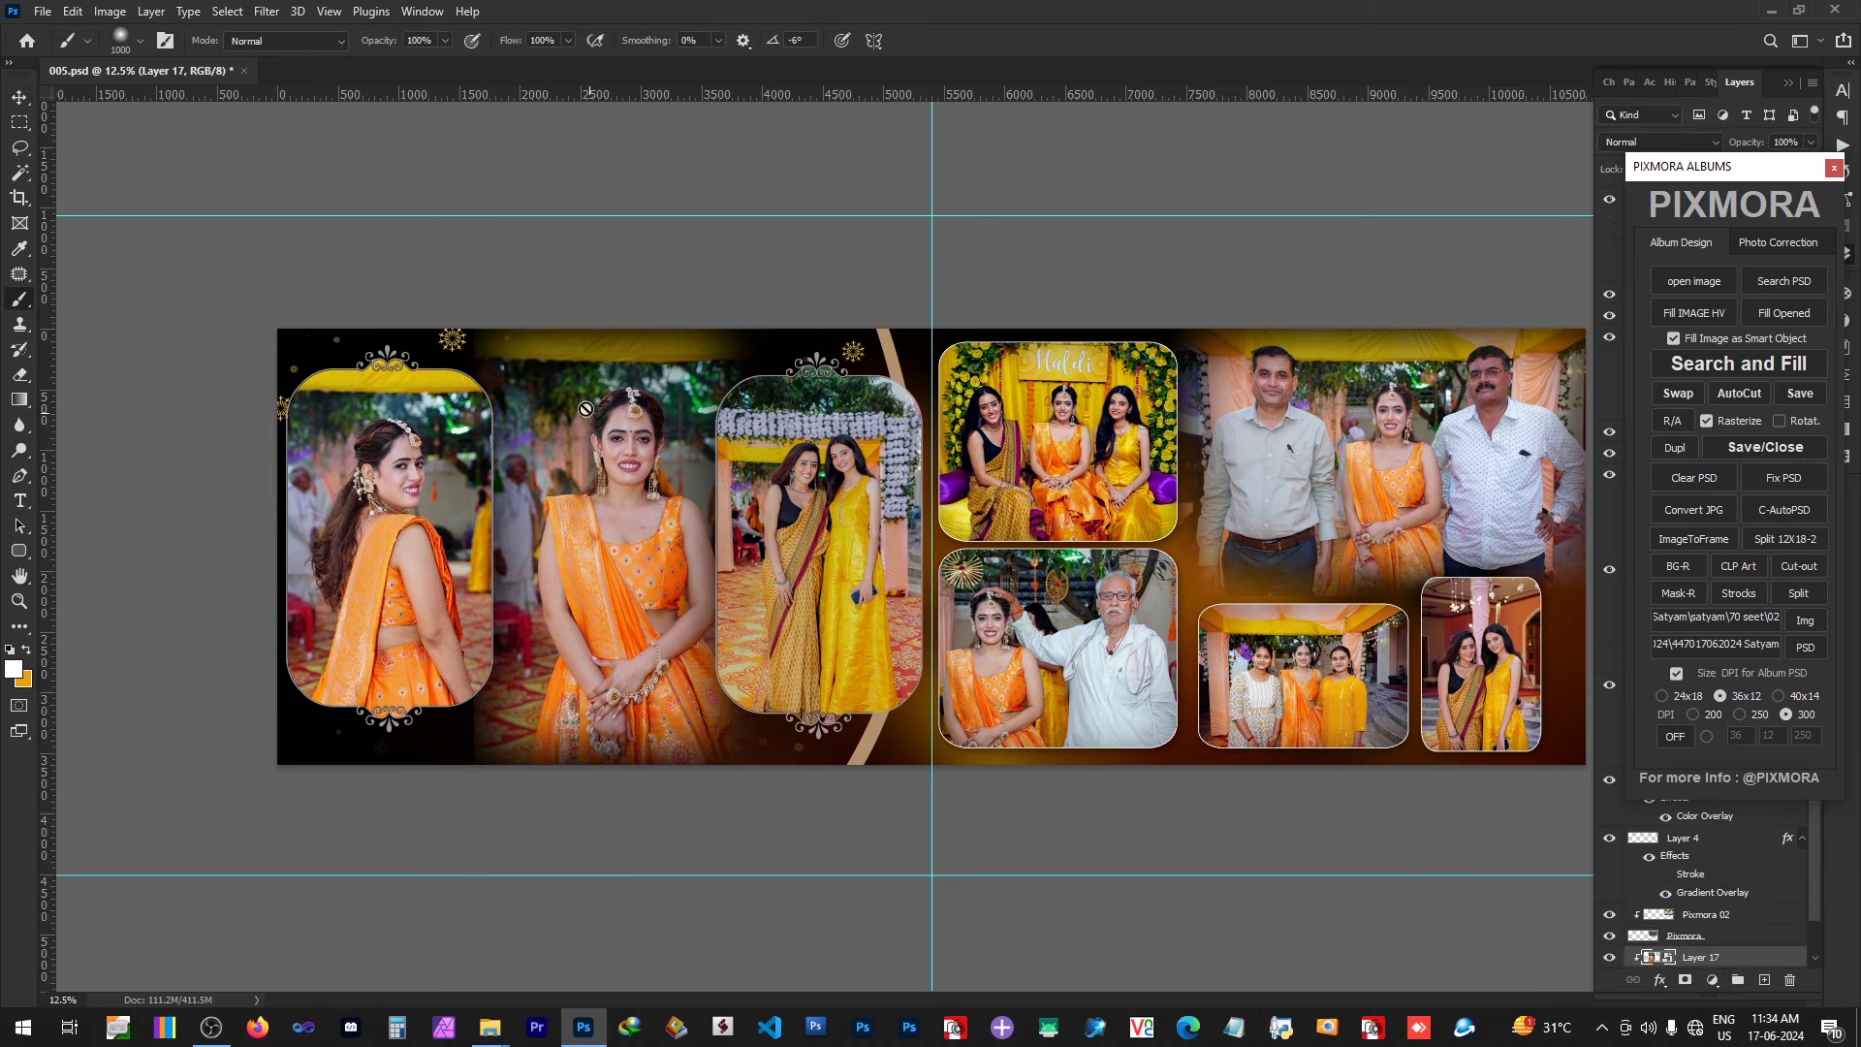
left_click(566, 345, "alt")
key("v")
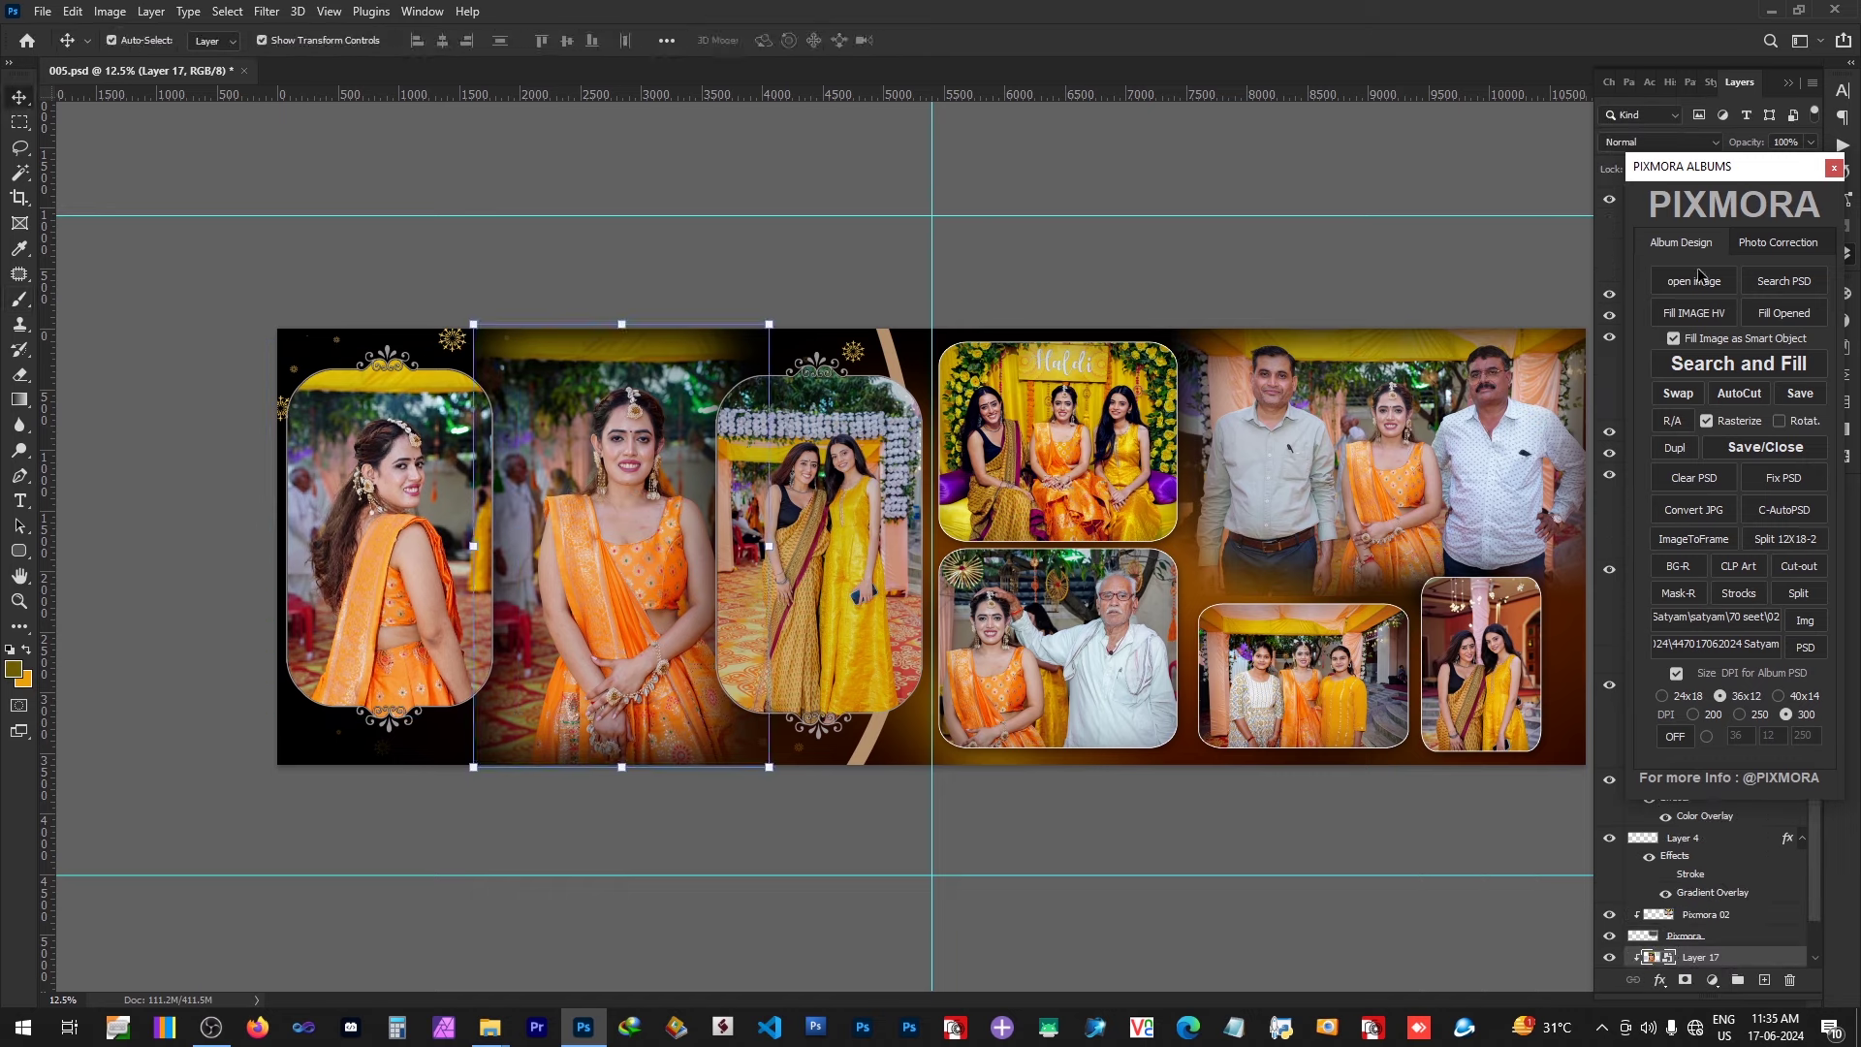
left_click(1751, 392)
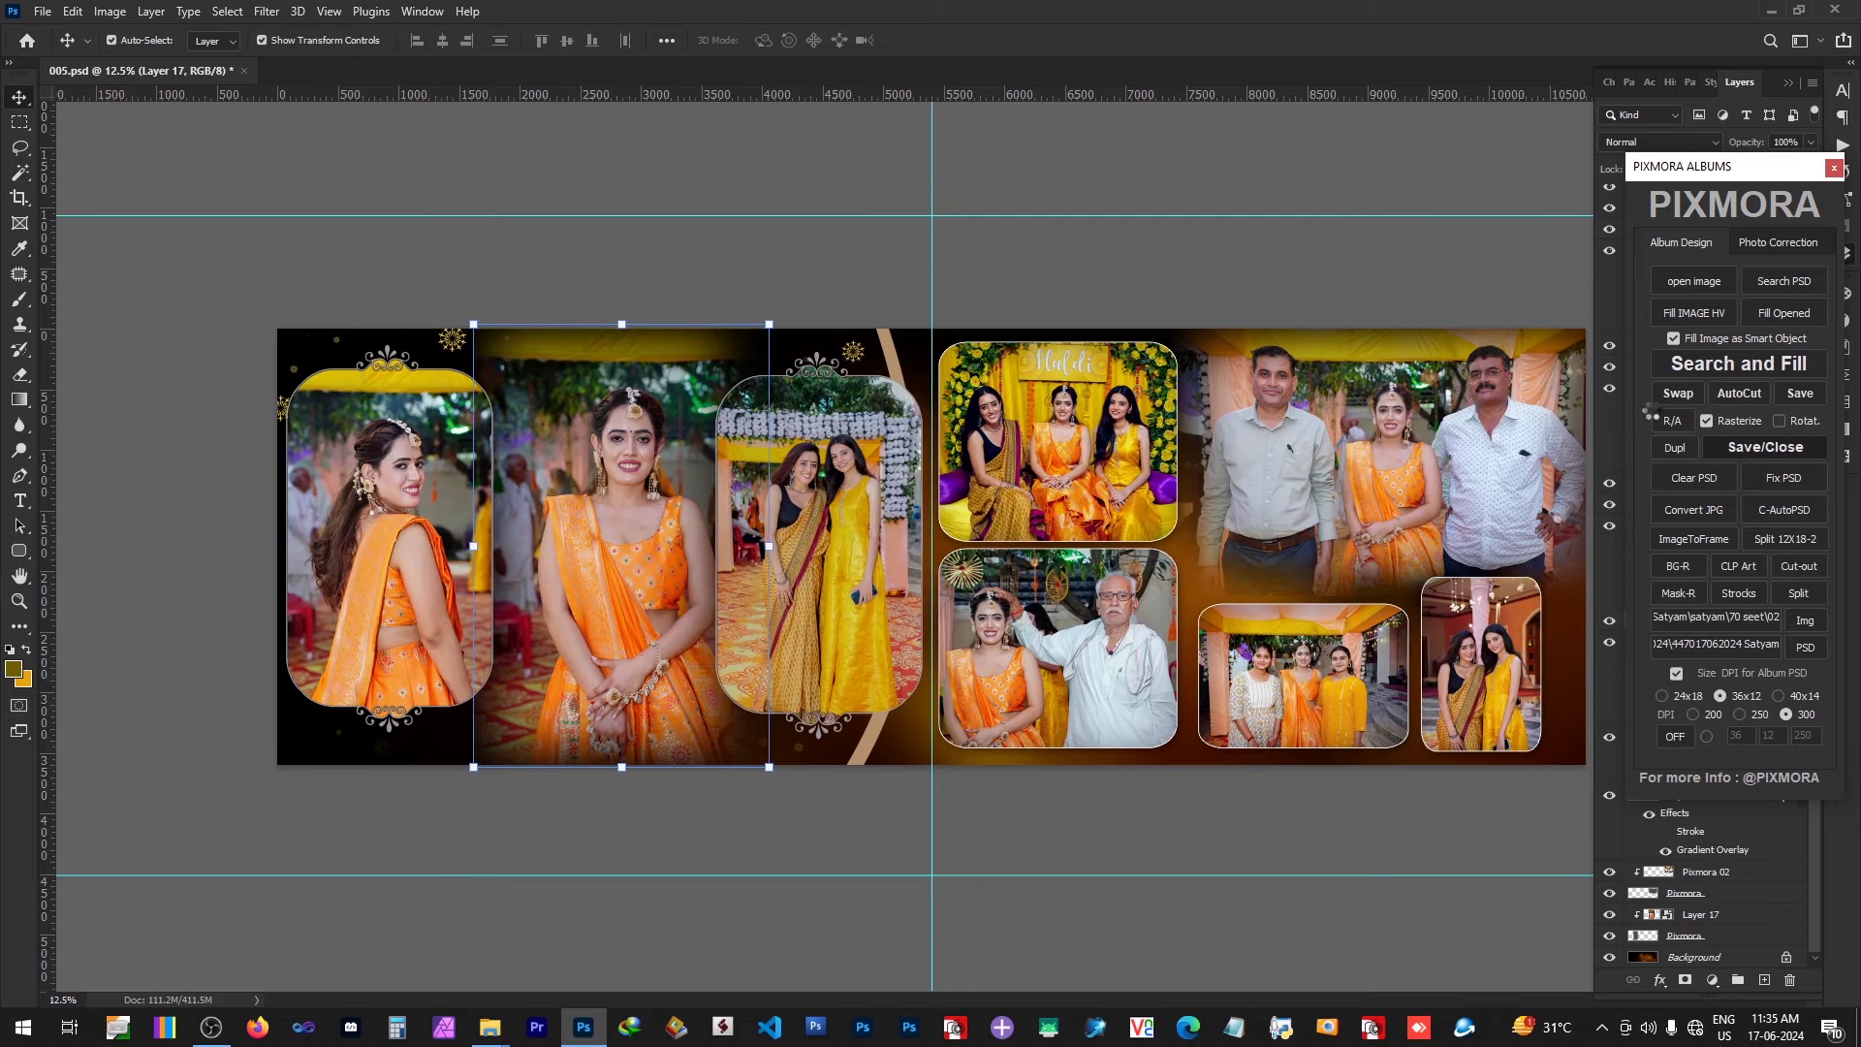
Step: Search and fill a new spread with the photos DSC01978.JPG through DSC02003.JPG, using the template Ex-PSD_006.psd from 6H2V
left_click(1724, 367)
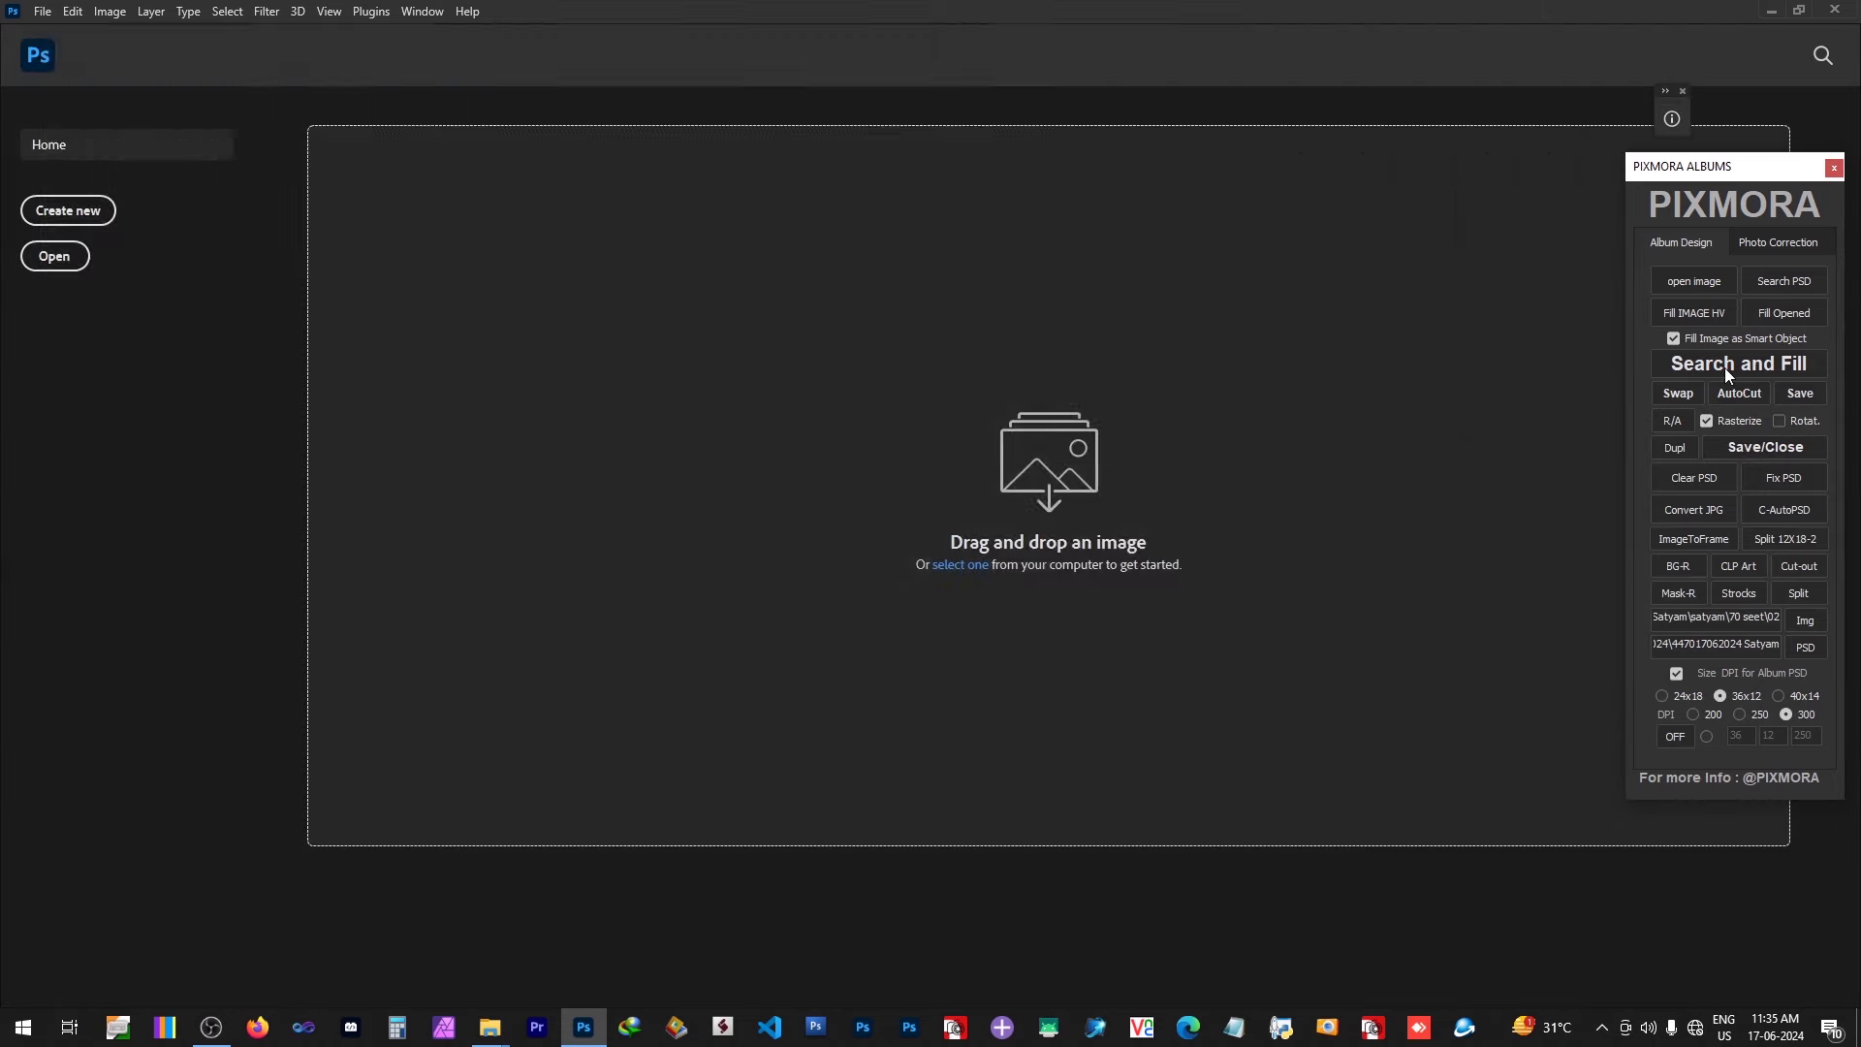
left_click(462, 160)
left_click(678, 161, "shift")
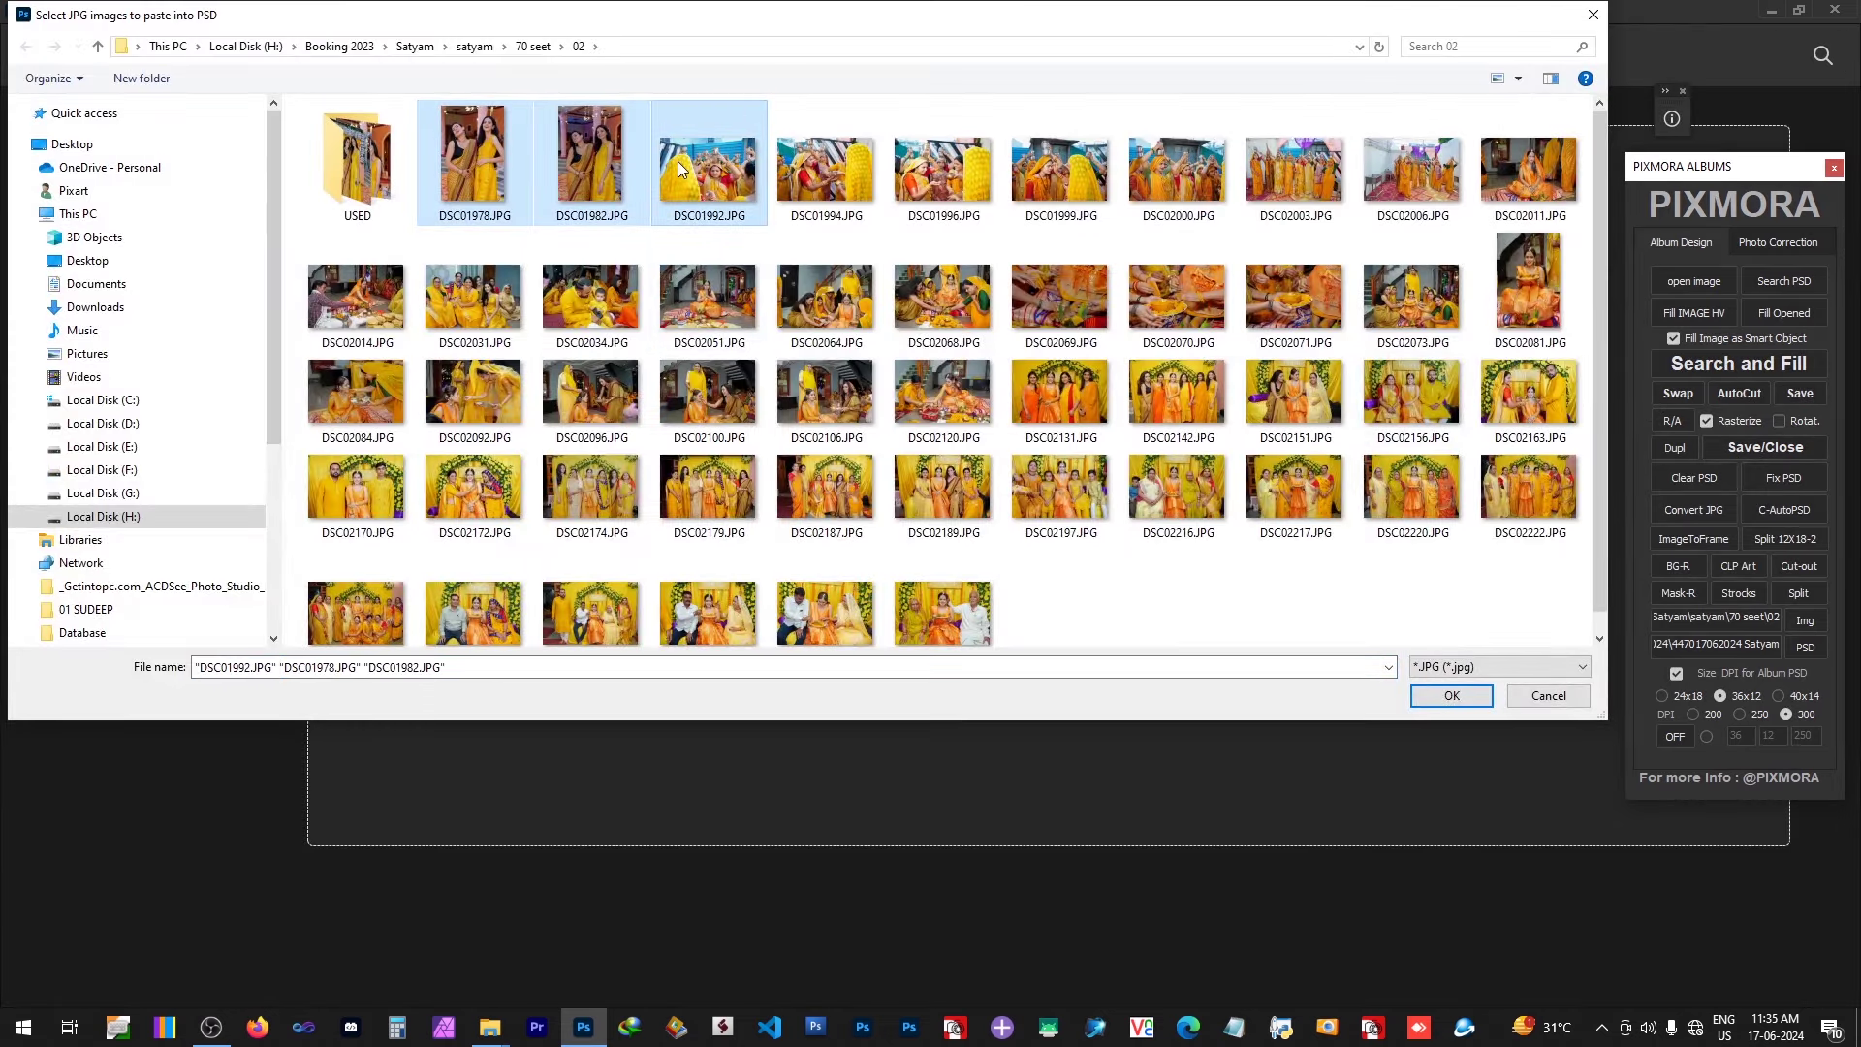
left_click(1047, 163, "shift")
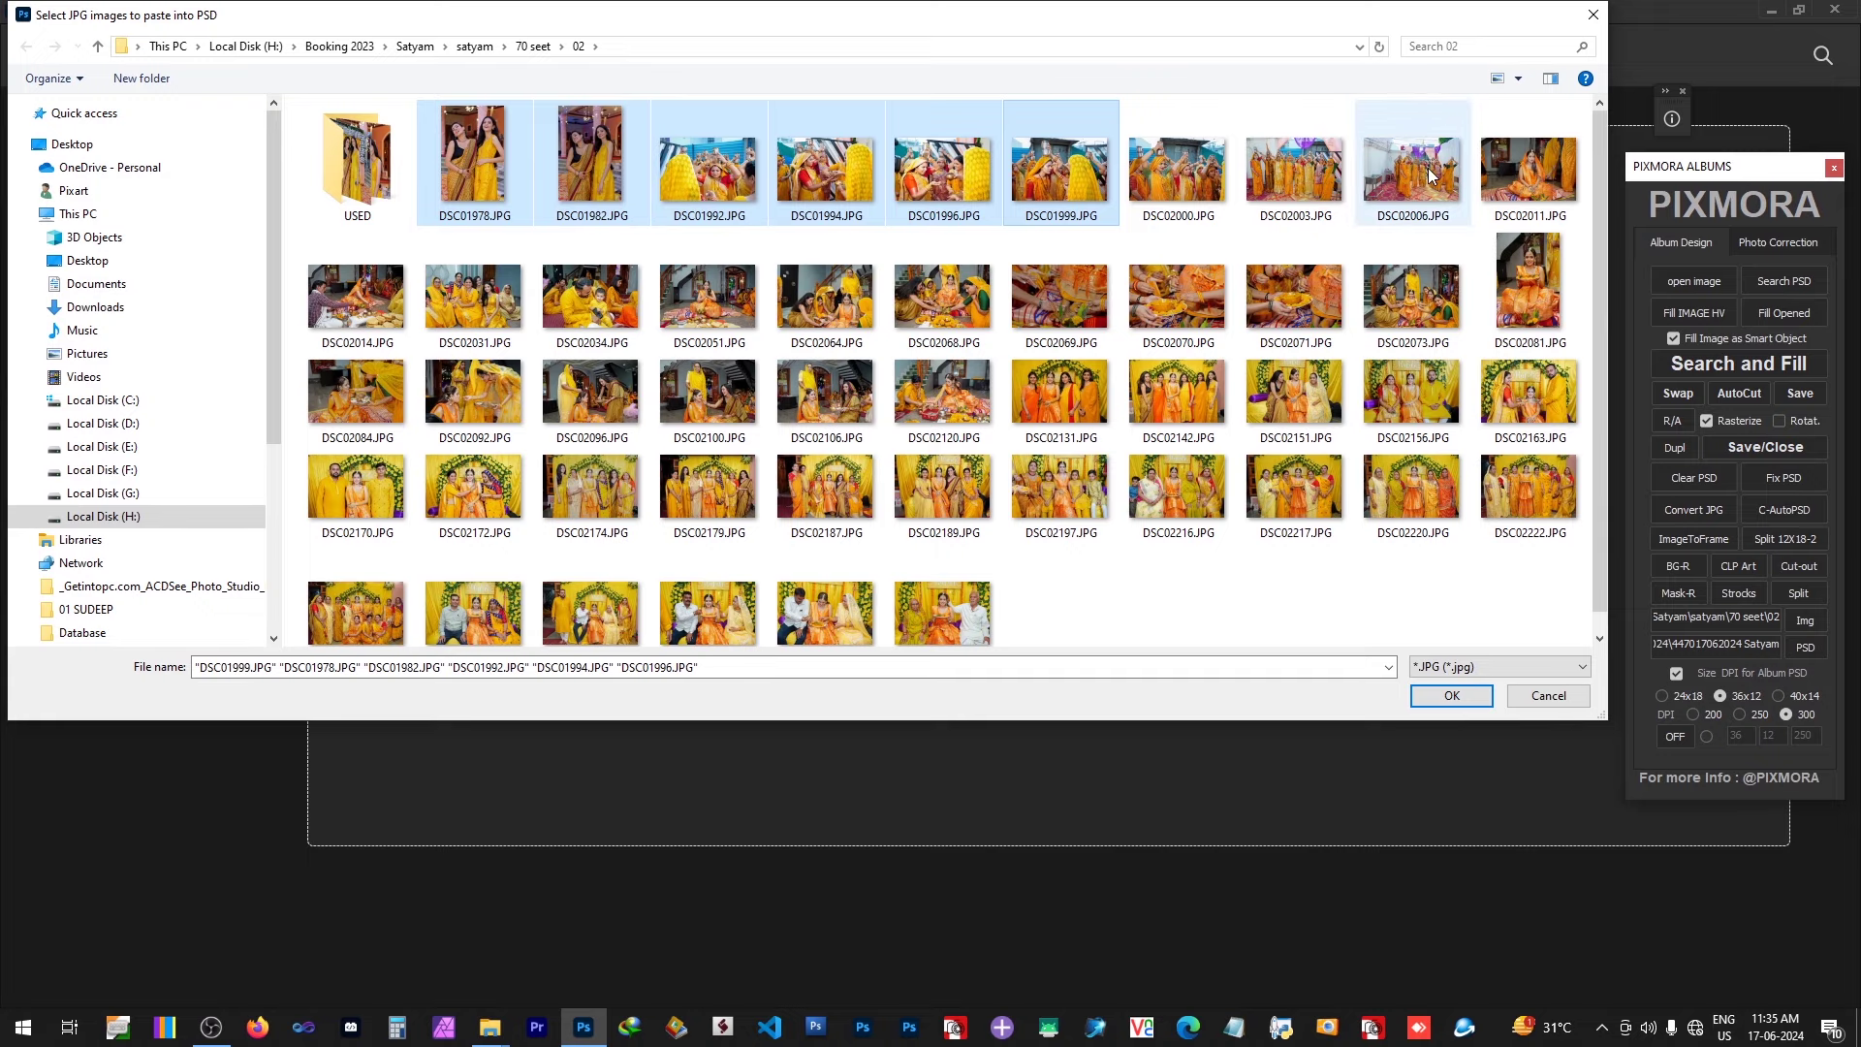
left_click(1299, 171, "shift")
key("super+space")
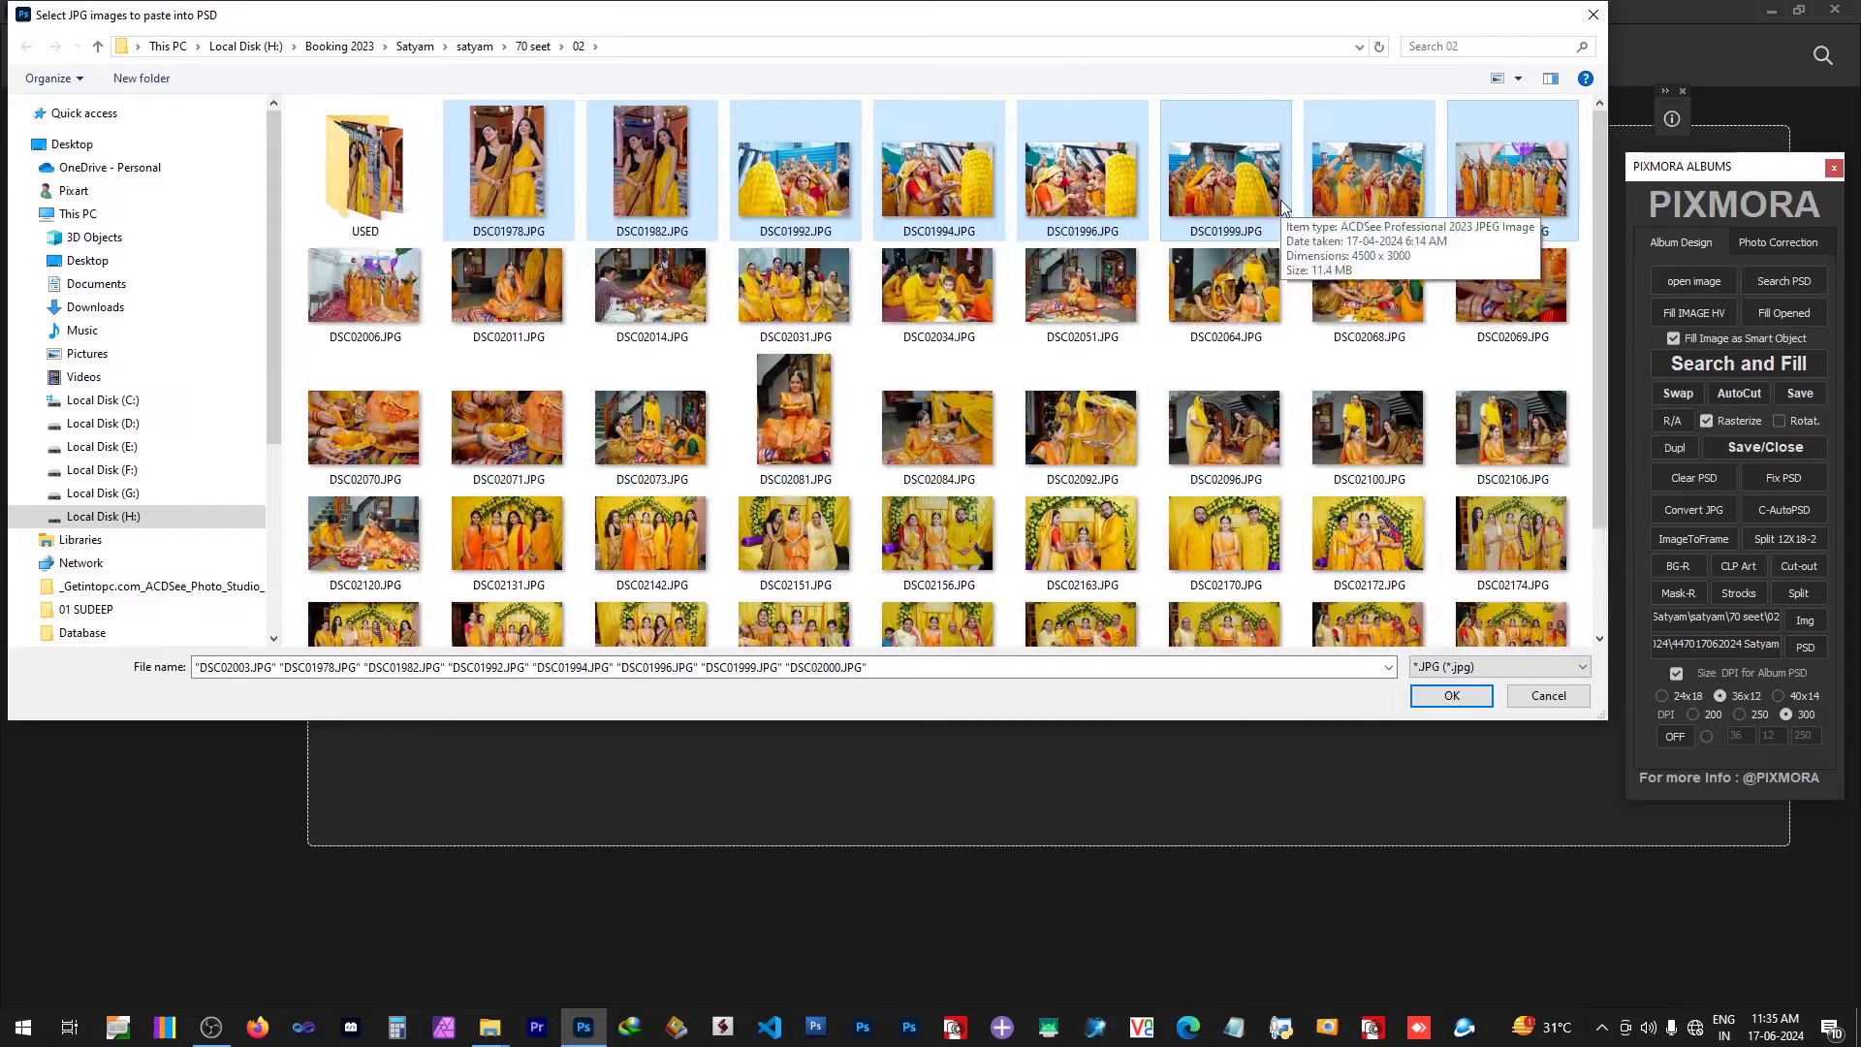
key("Return")
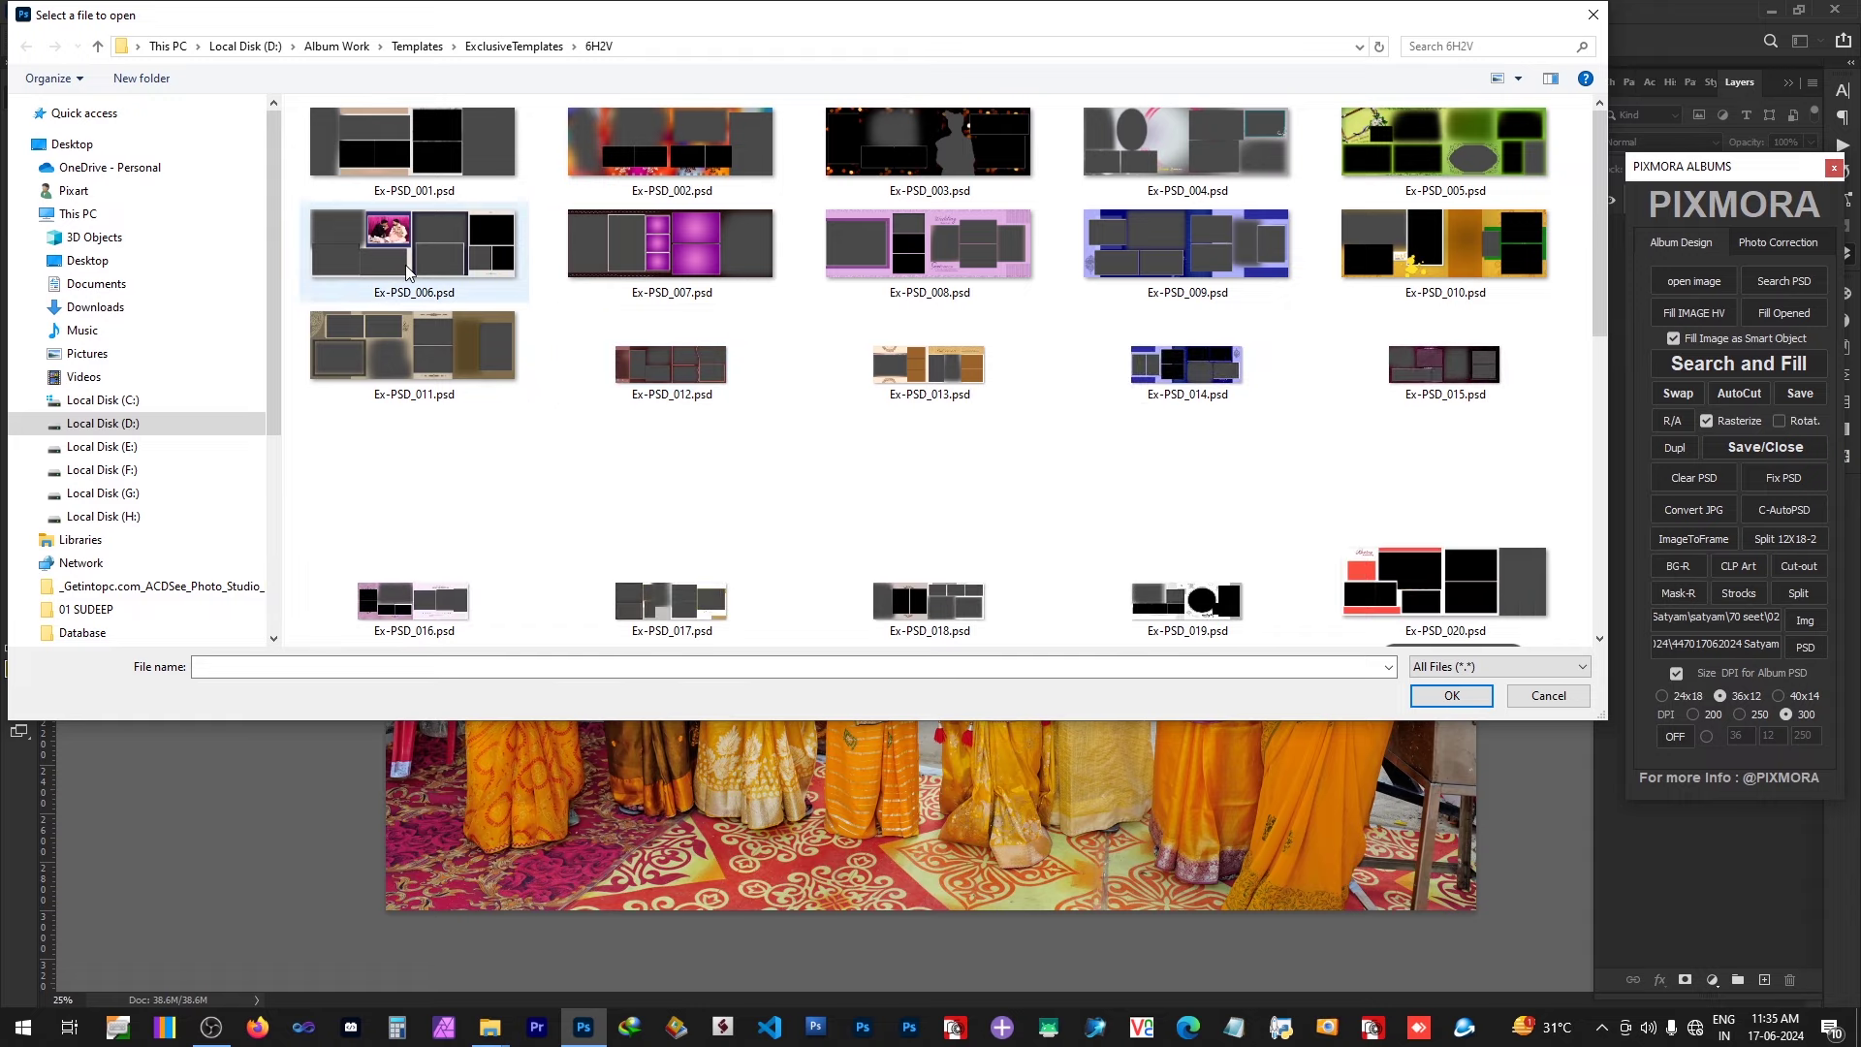
left_click(512, 254)
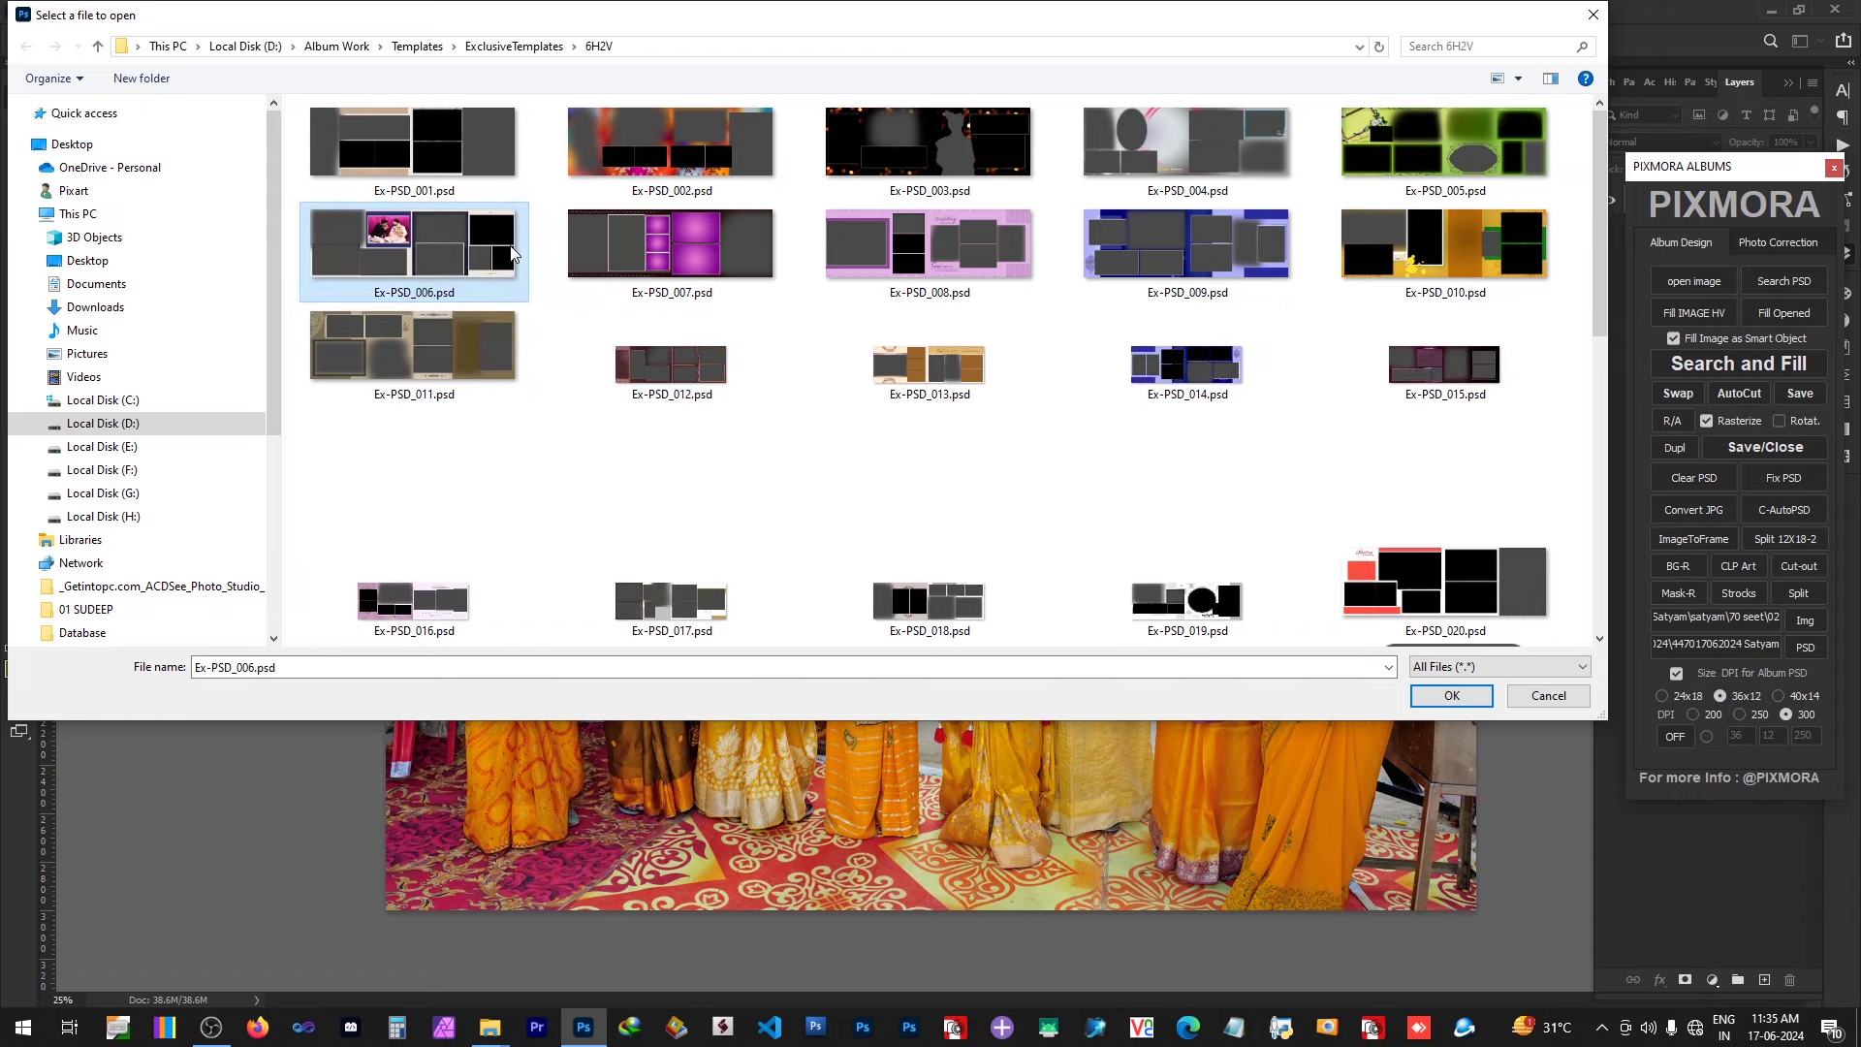
double_click(512, 254)
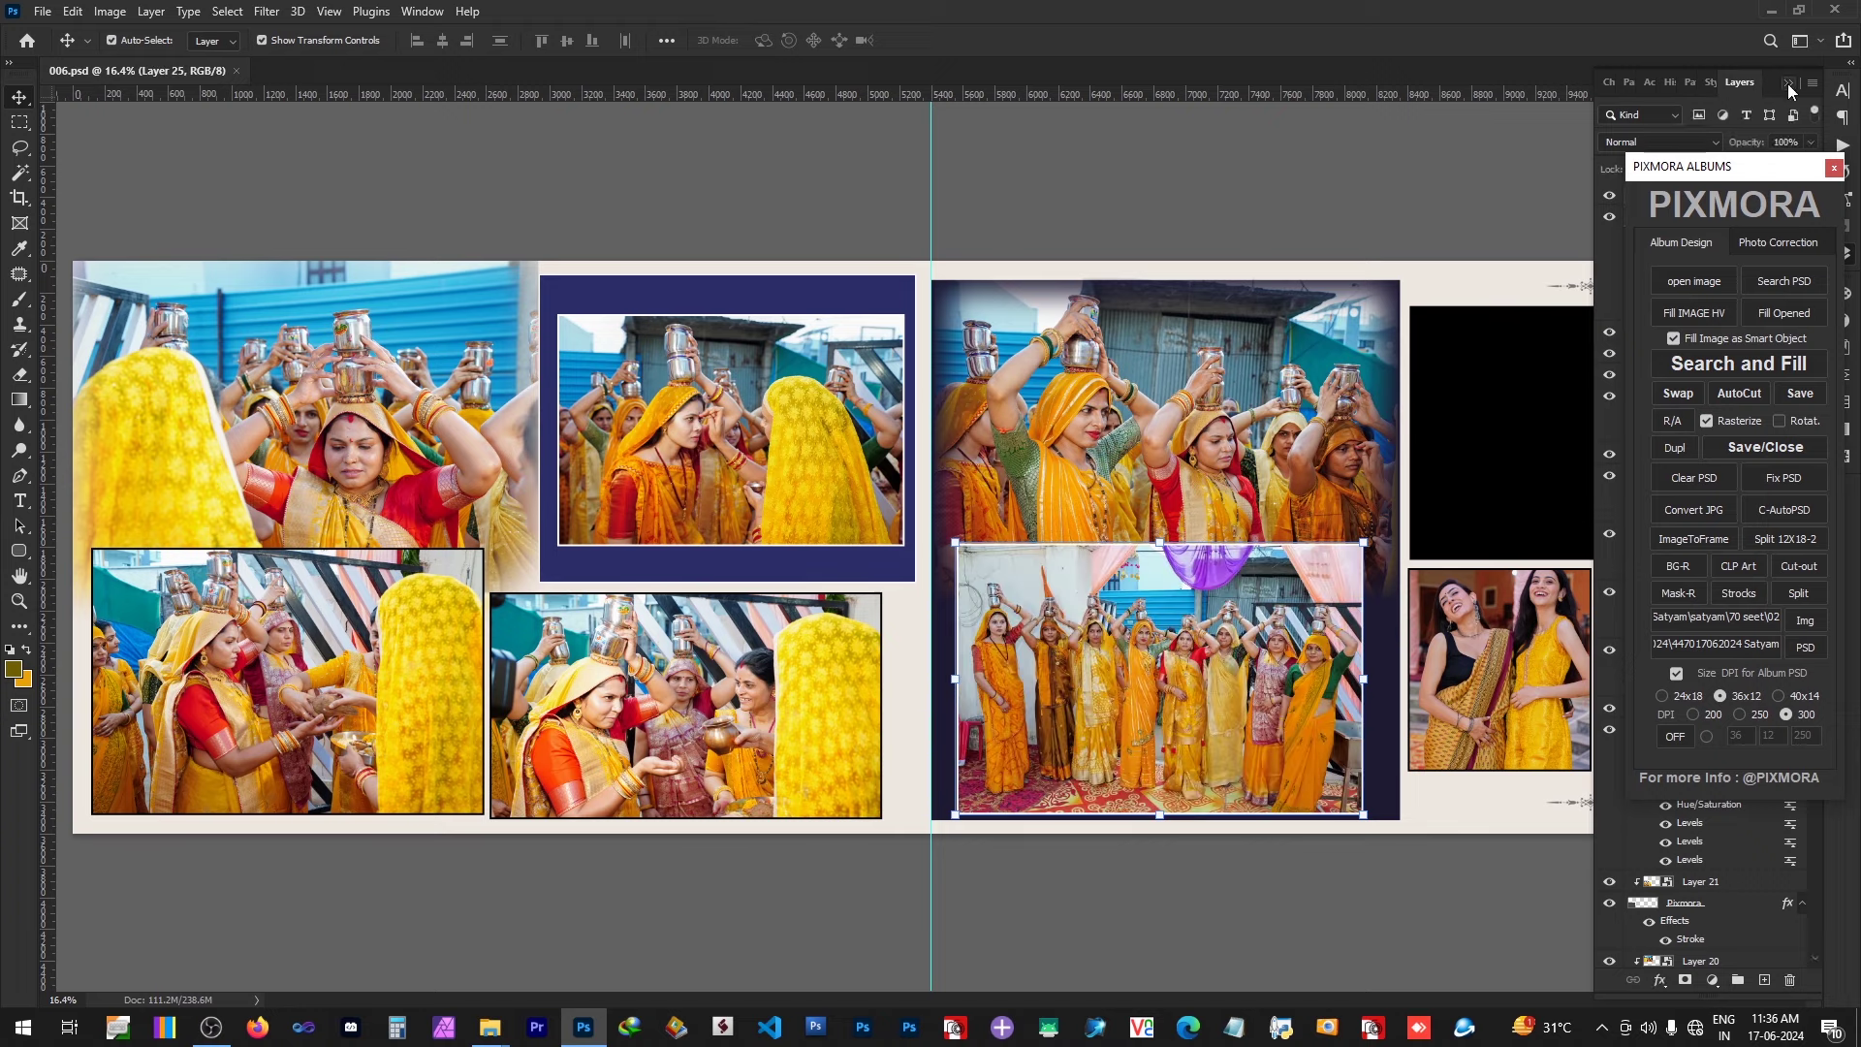
Step: Move the floating PIXMORA palette clear of the new spread and keep the layer list displayed
left_click(1788, 84)
left_click_drag(1772, 180, 1359, 39)
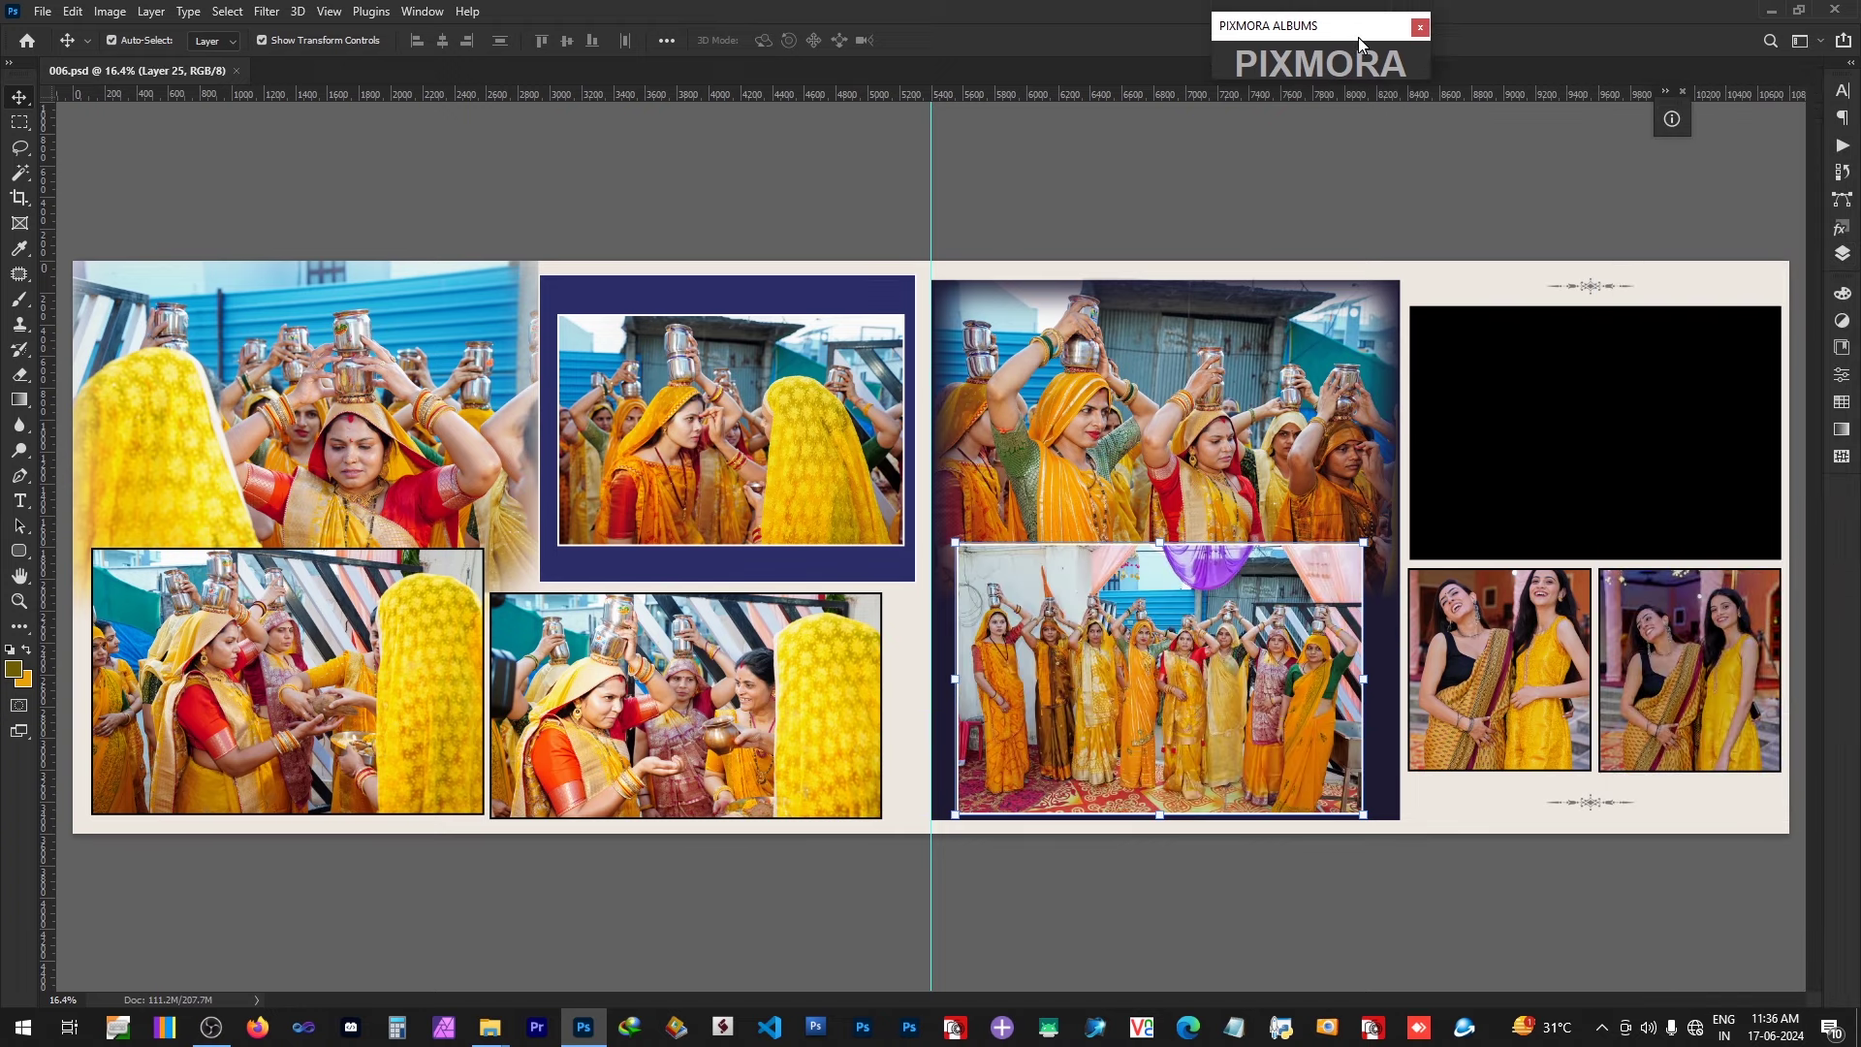
left_click(1842, 254)
left_click(308, 444)
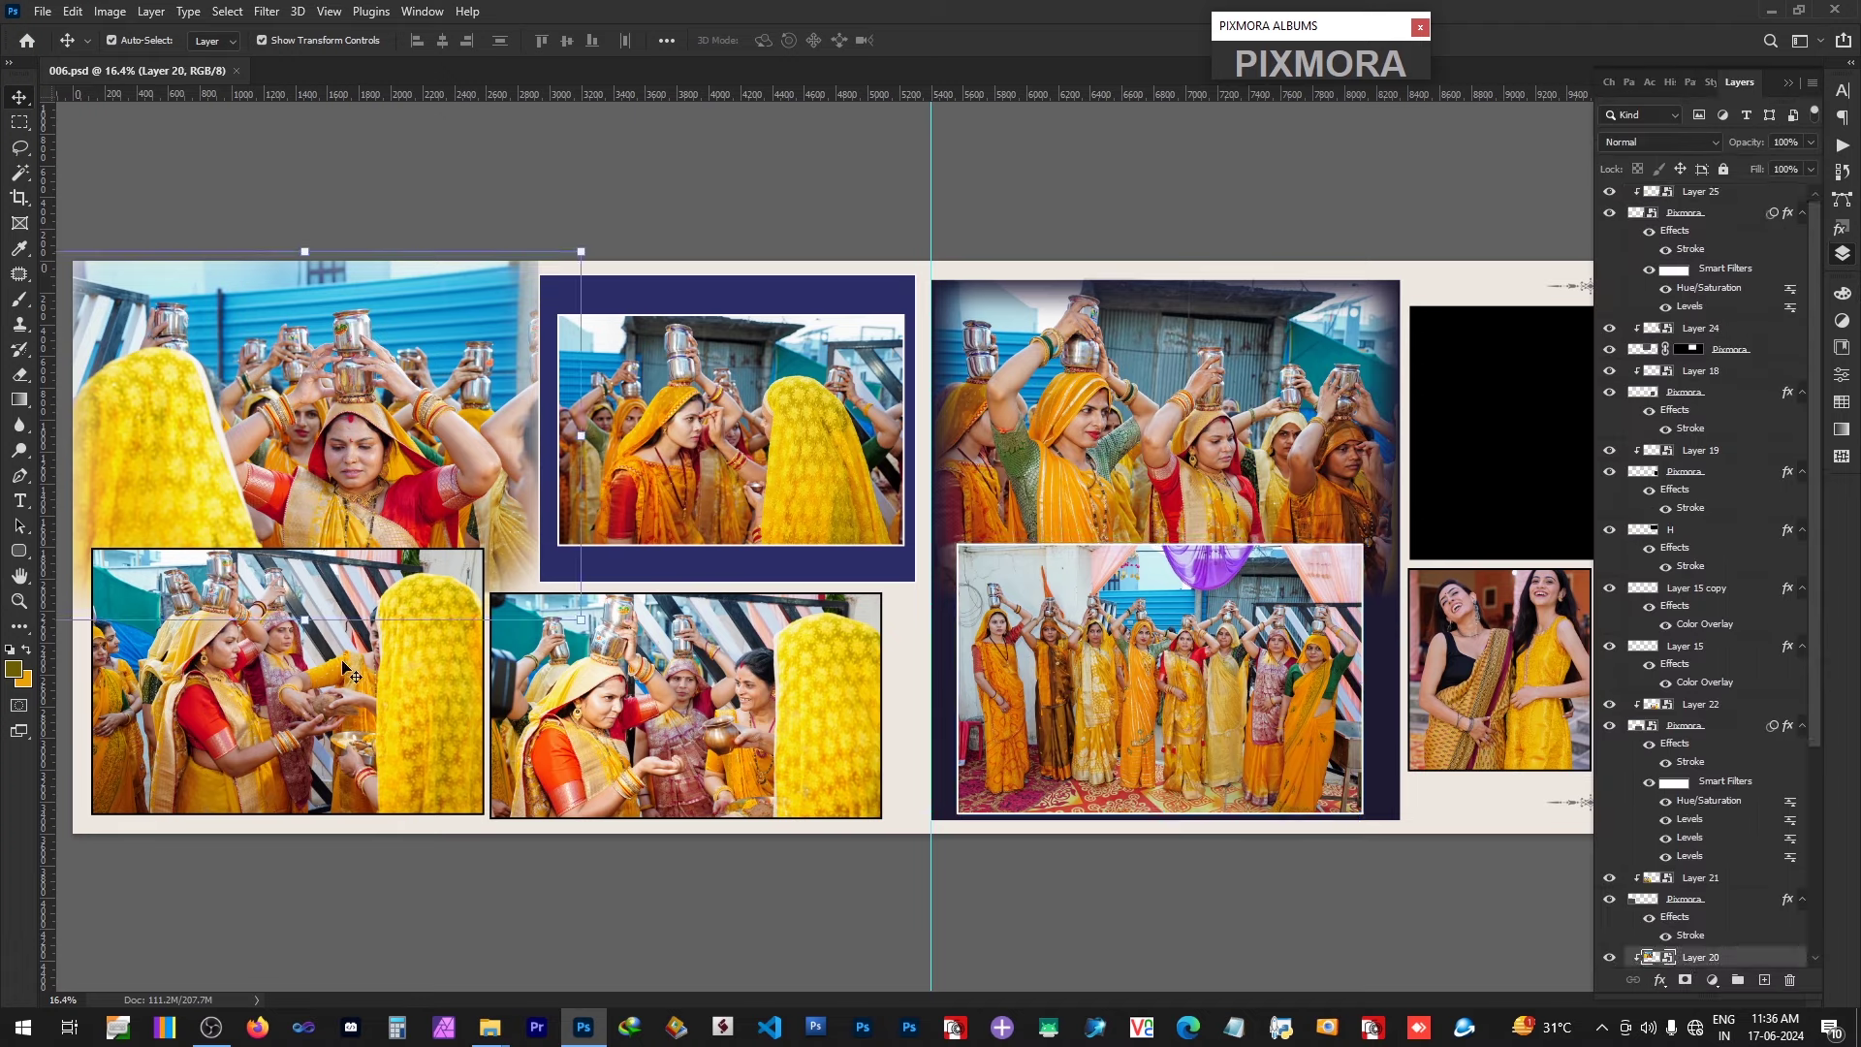
left_click(353, 678, "shift")
left_click(678, 698, "shift")
left_click(1154, 577, "shift")
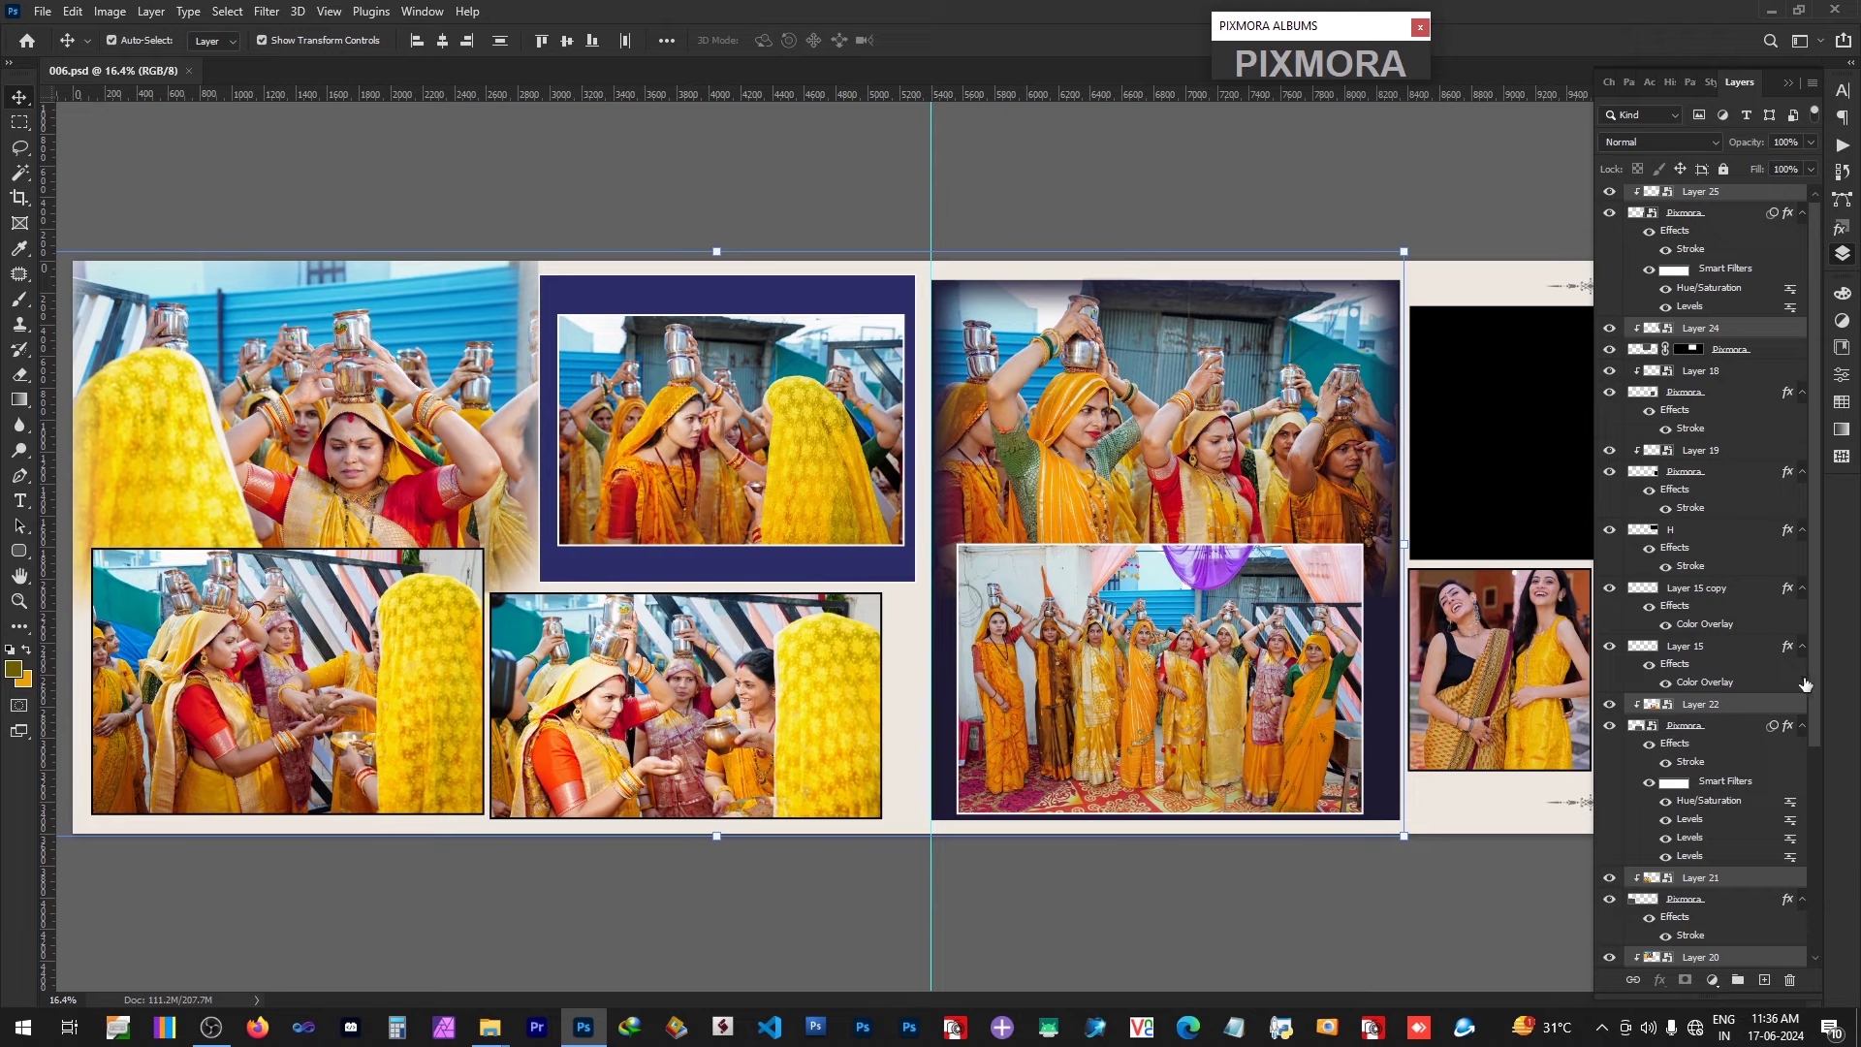
mouse_move(1805, 685)
left_mouse_down()
mouse_move(1818, 914)
mouse_move(1815, 696)
left_mouse_up()
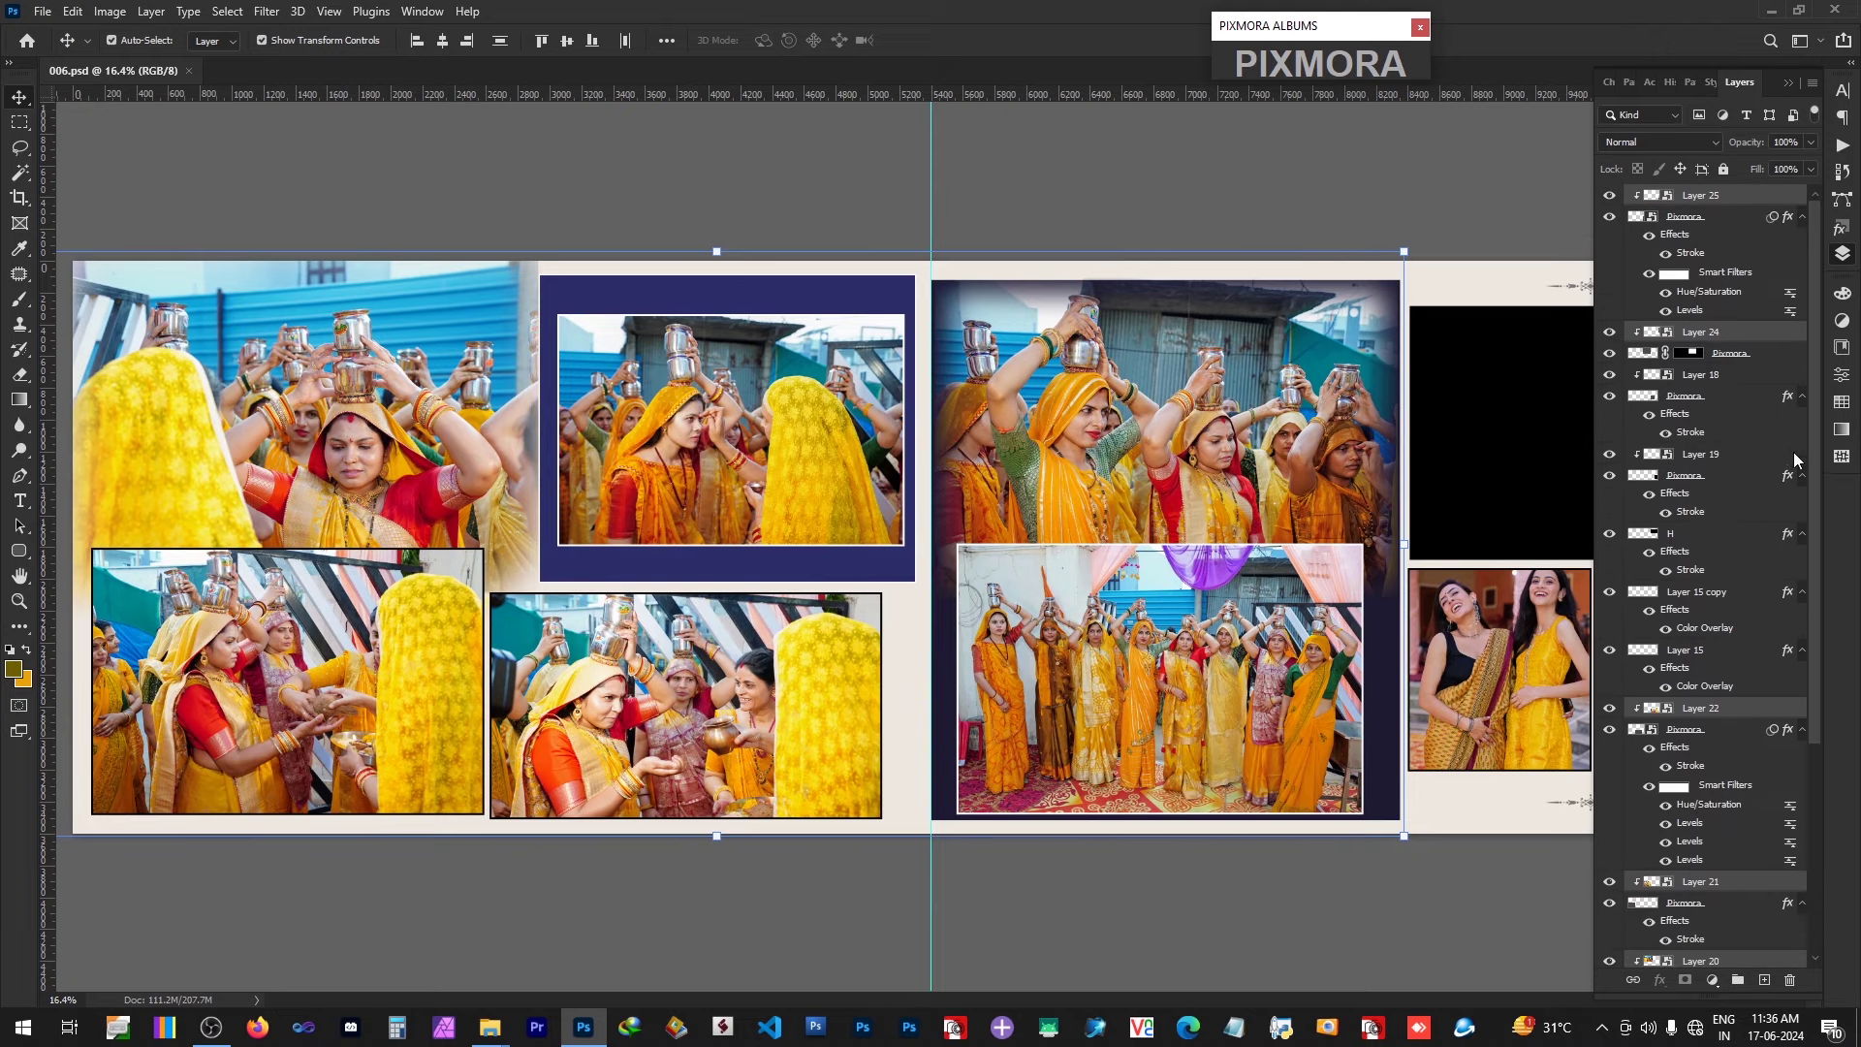
left_click(1706, 456)
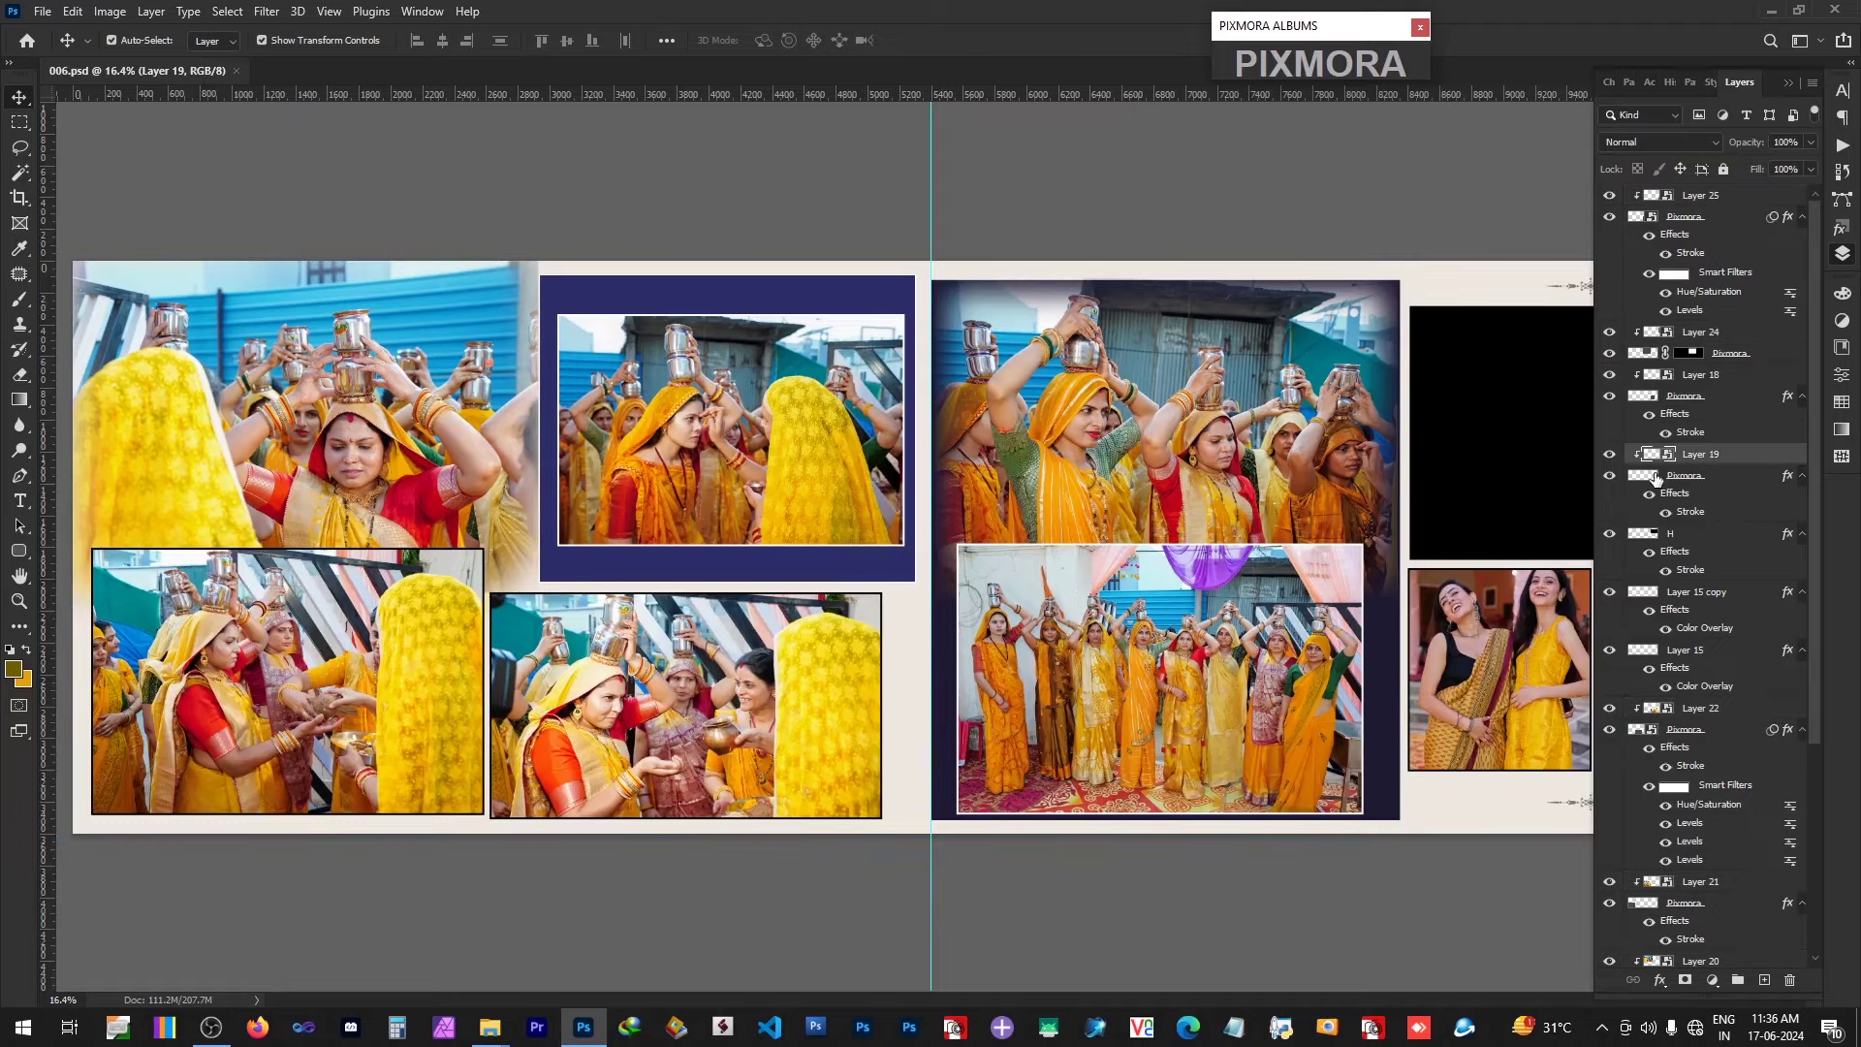
left_click(993, 535, "alt")
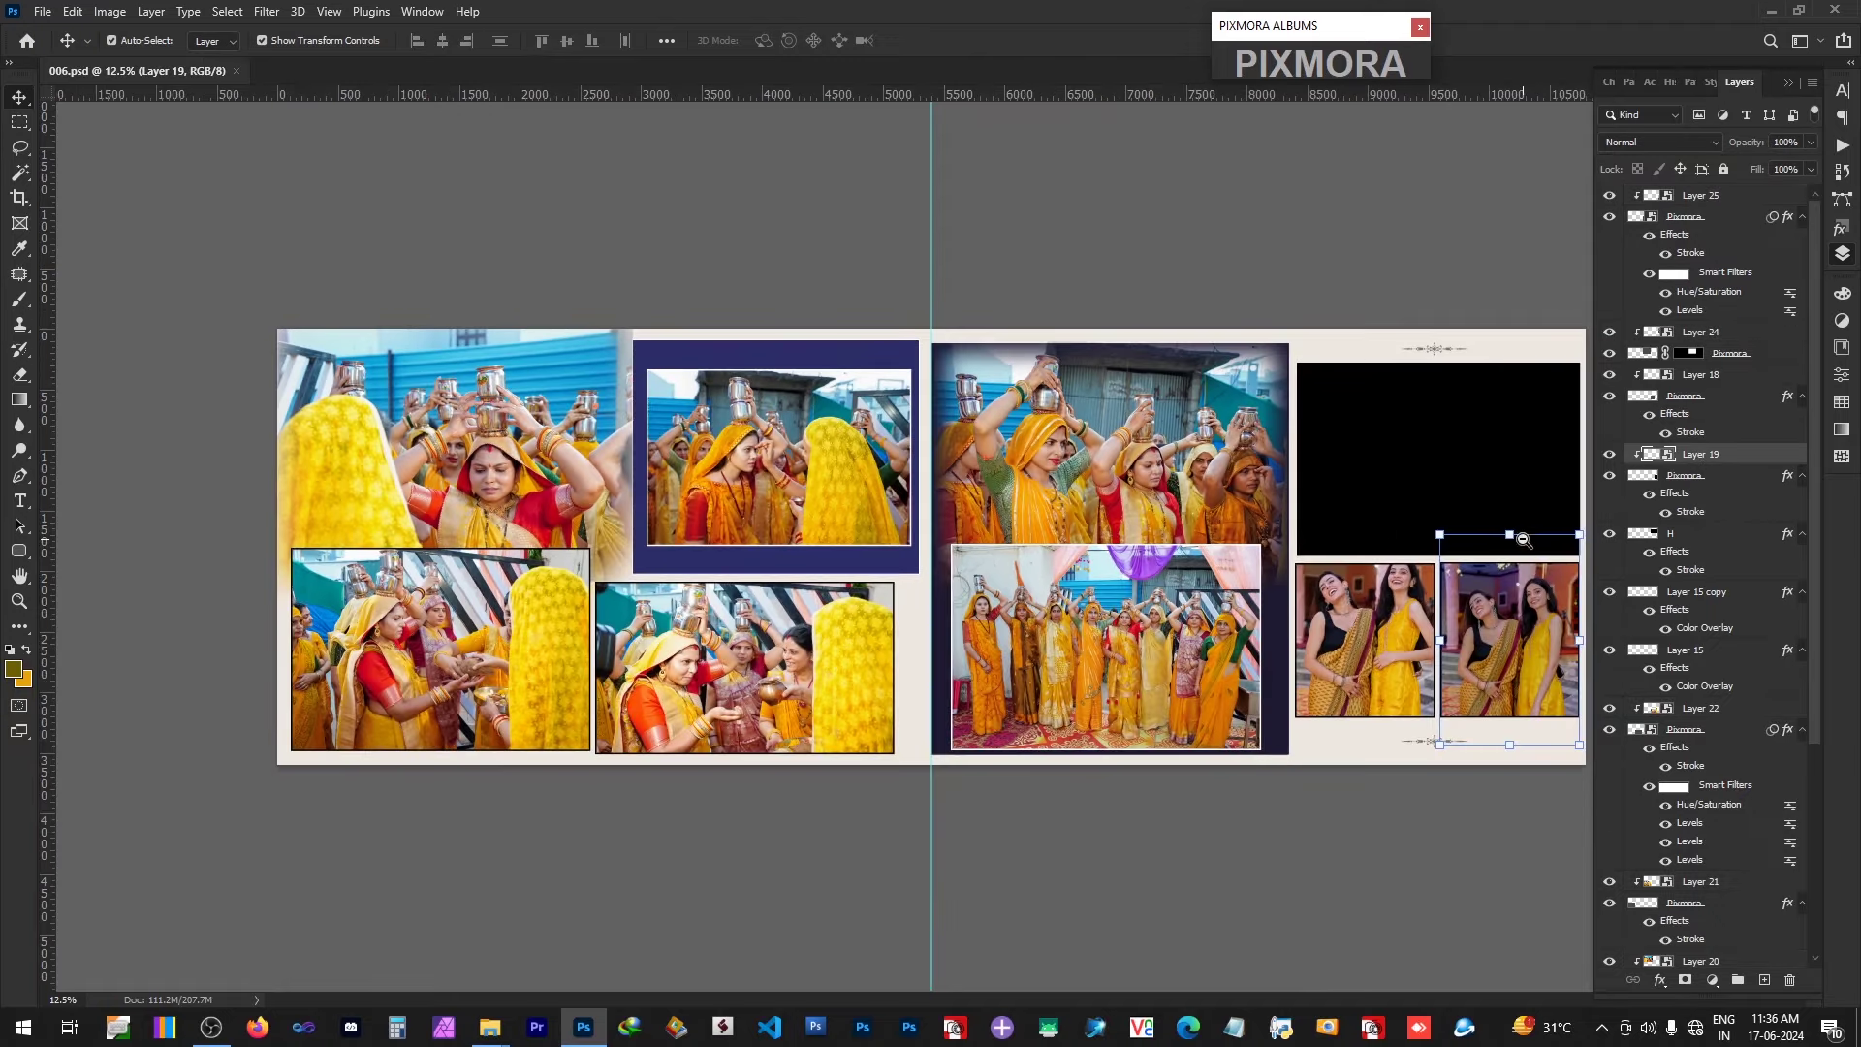
left_click(519, 493)
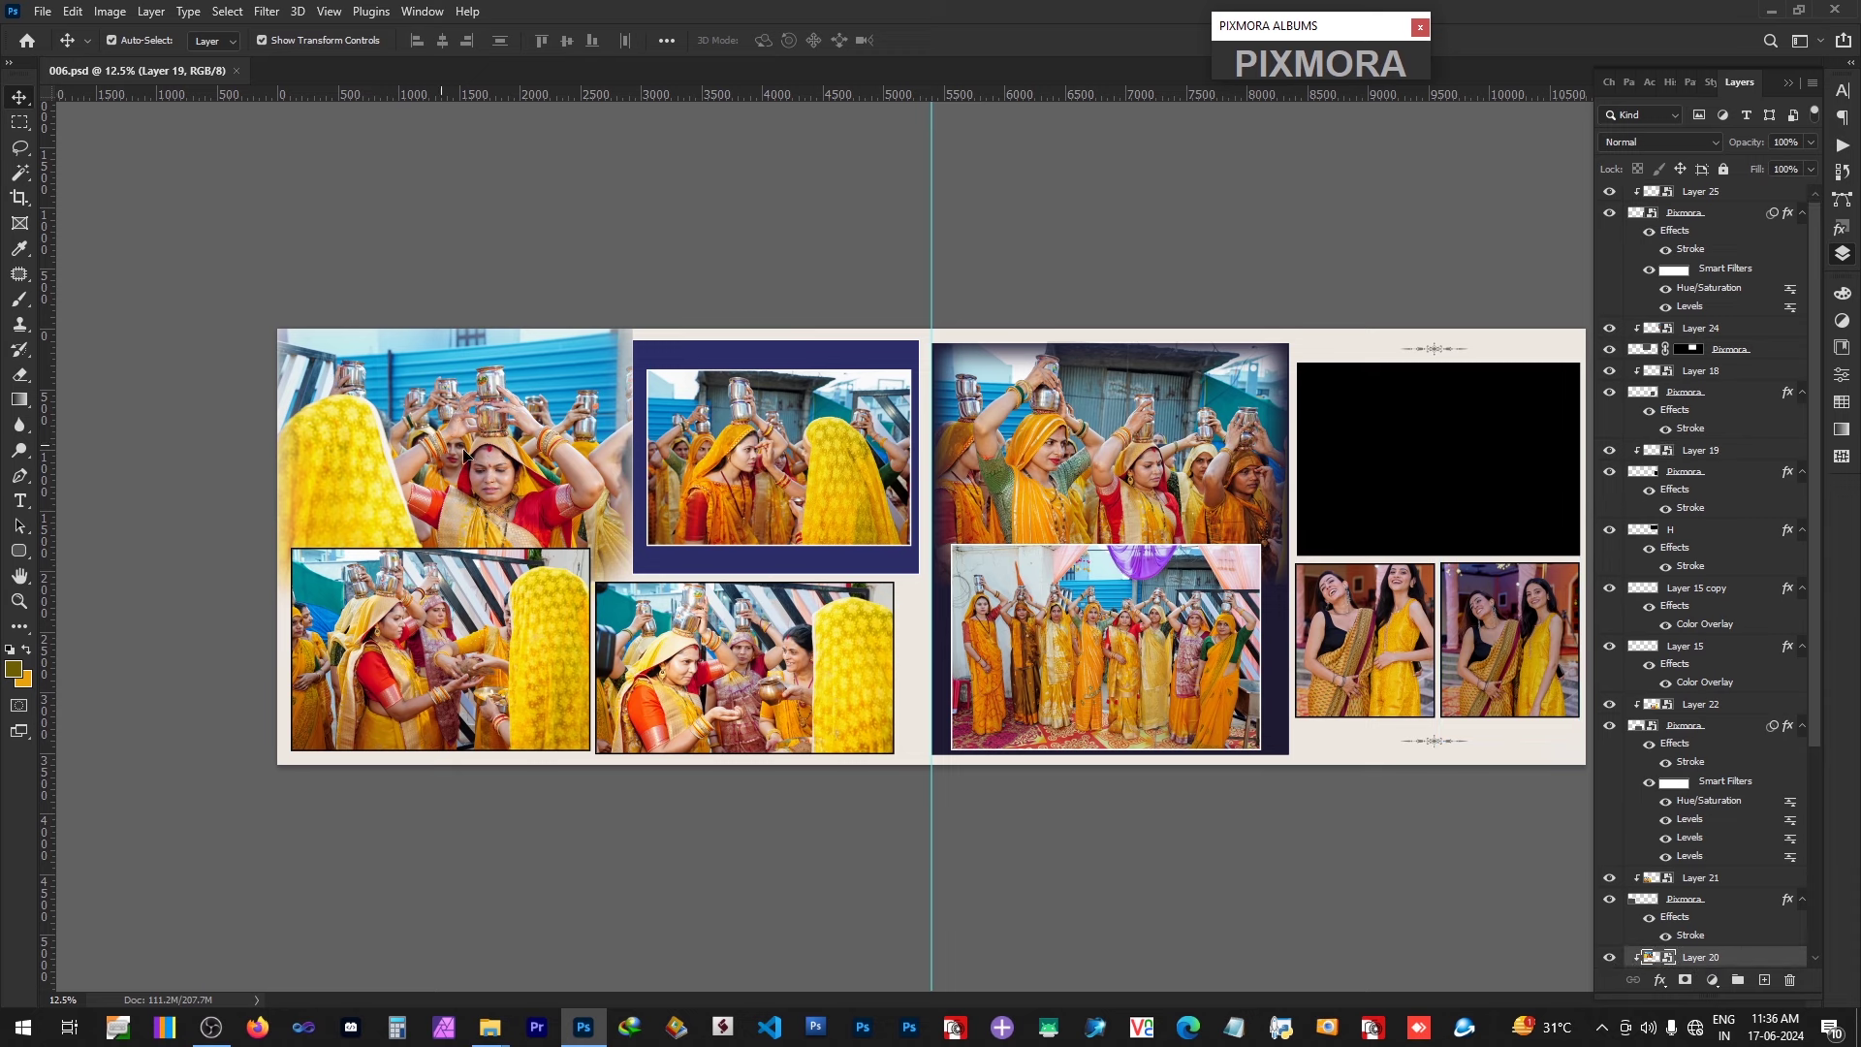
left_click(714, 665, "shift")
left_click(1073, 451, "shift")
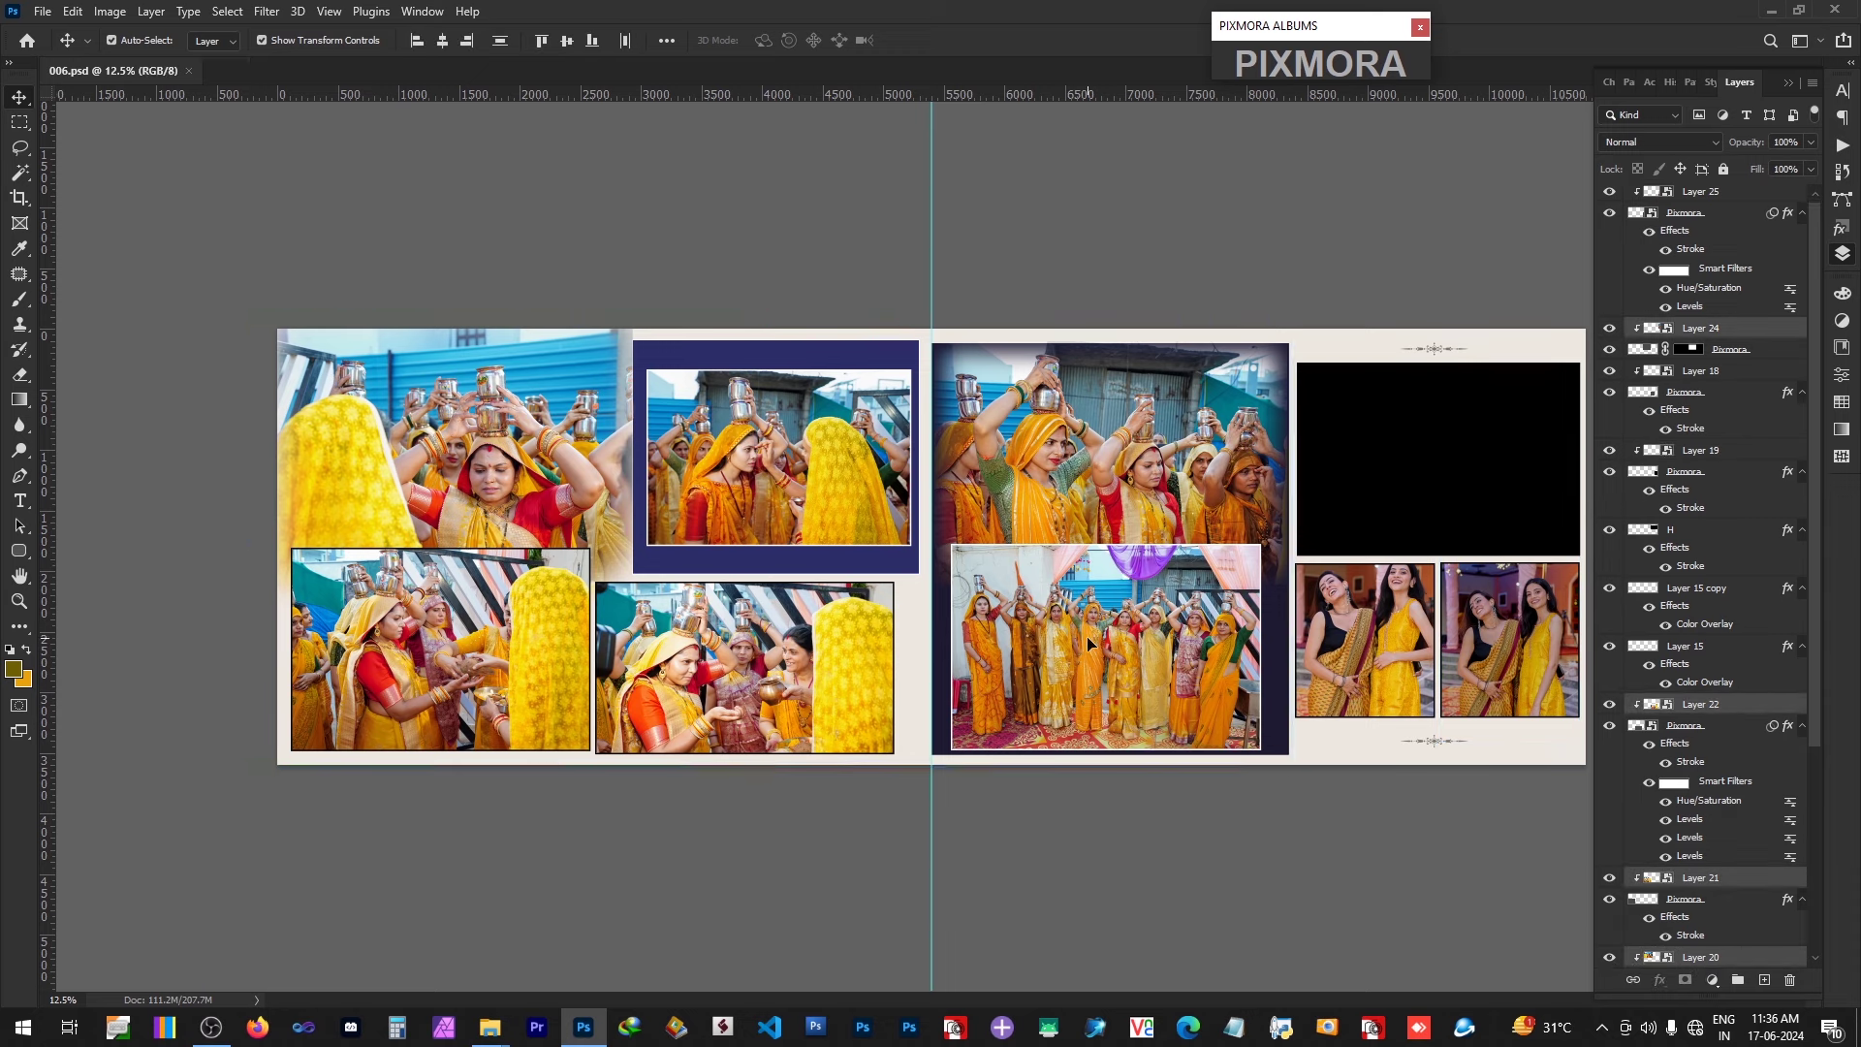
left_click(1375, 637, "shift")
left_click(1510, 642, "shift")
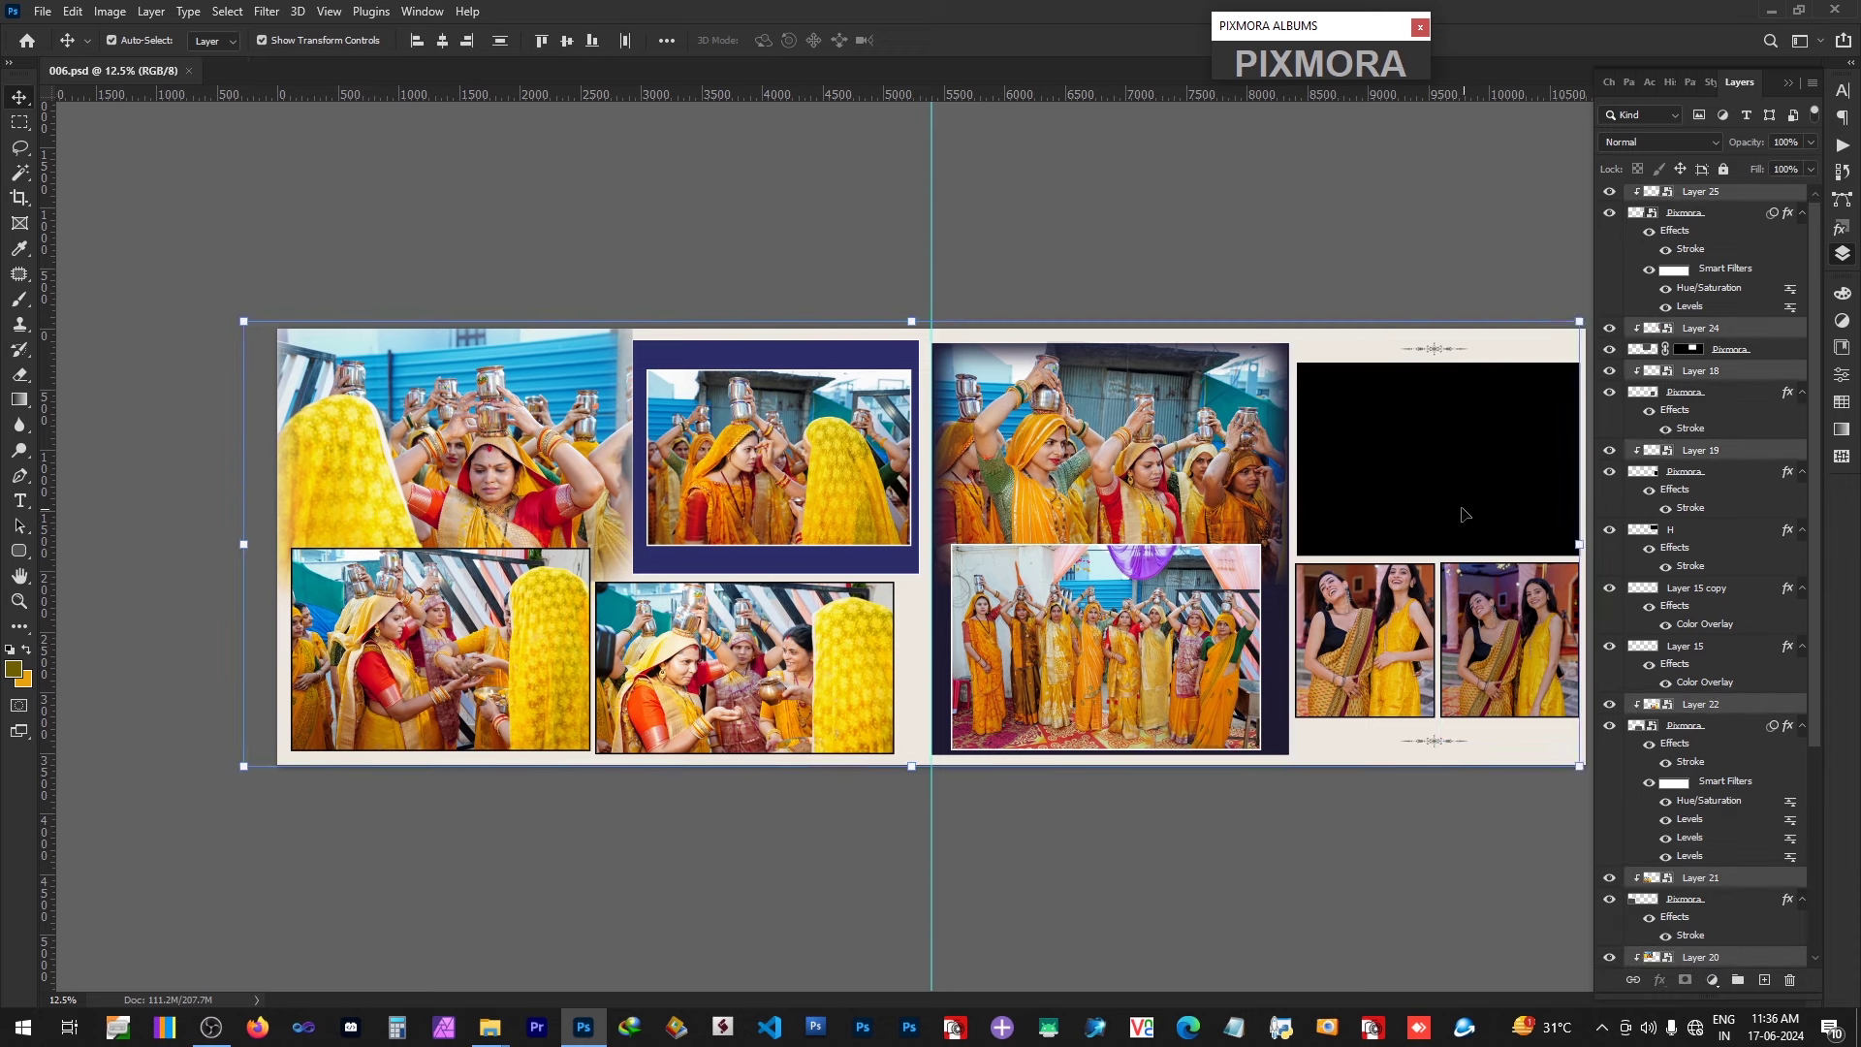
Step: Fill the empty black frame above the two small photos of the two women with a horizontal group photo using Fill IMAGE HV
left_click(1455, 467)
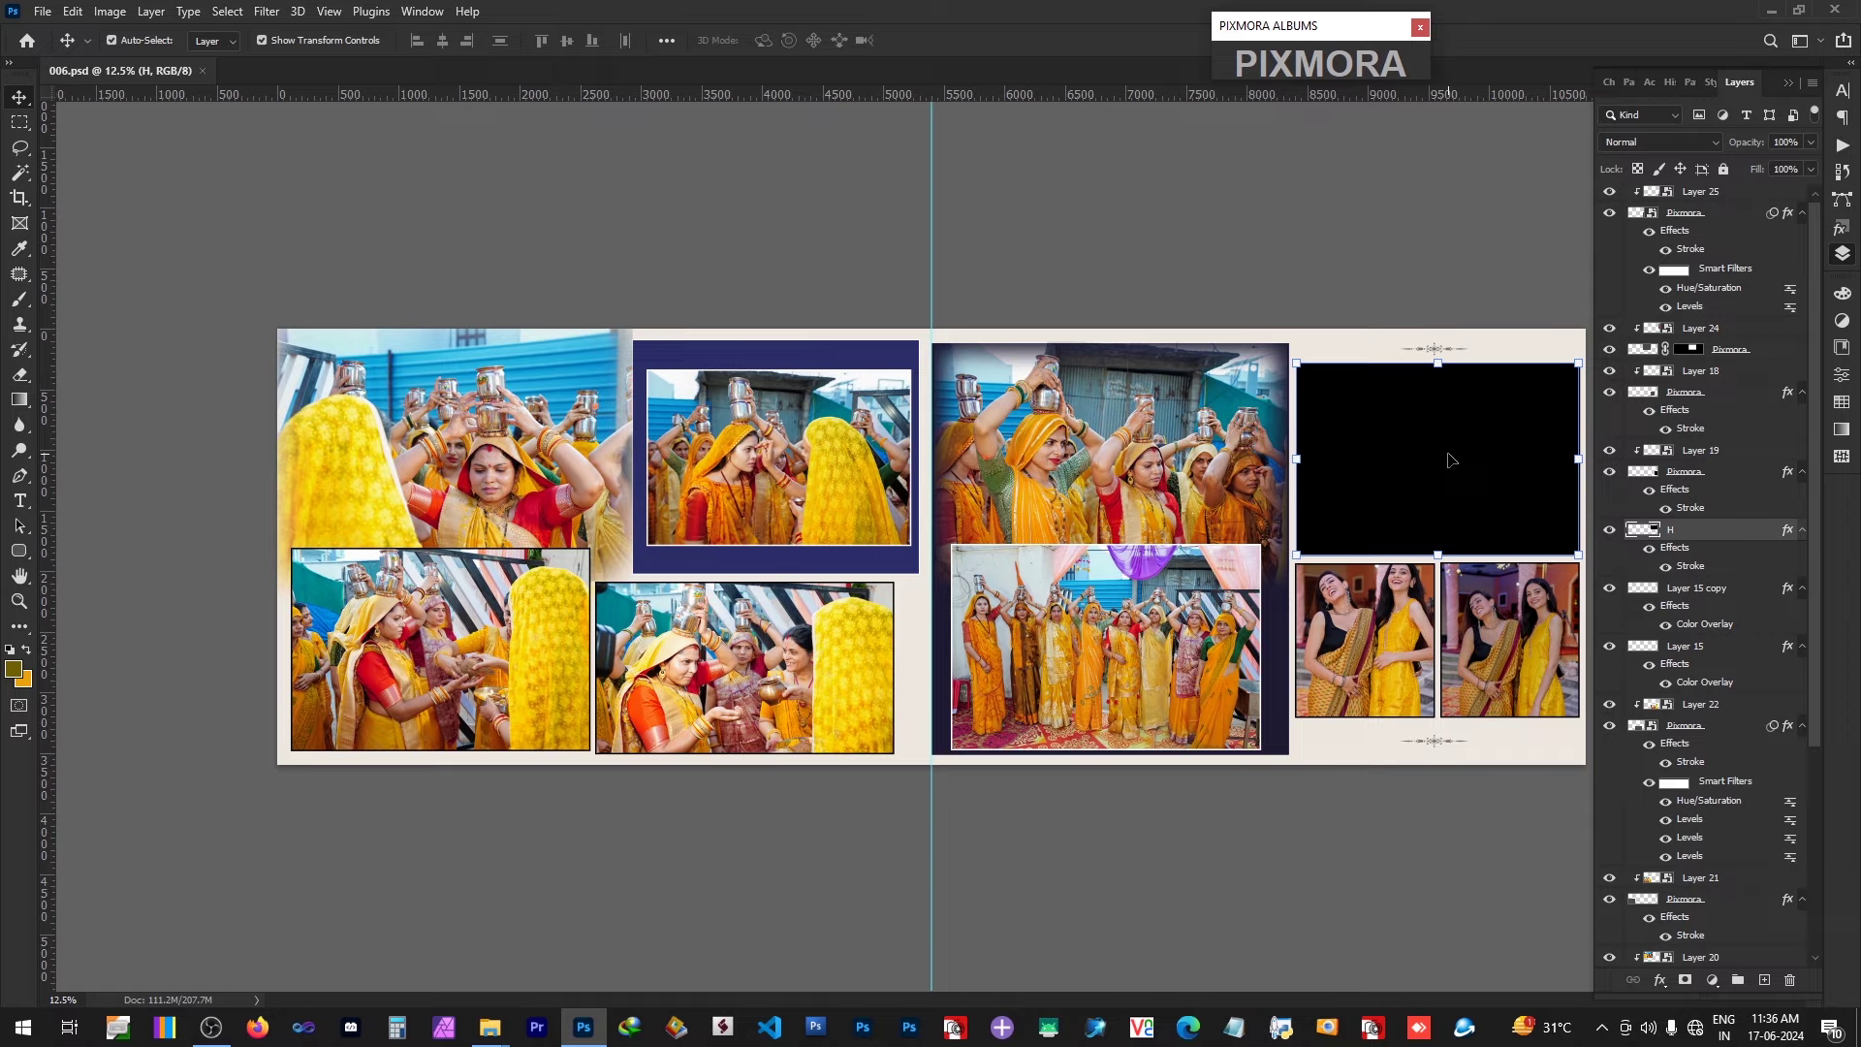
left_click(1286, 66)
left_click(1253, 180)
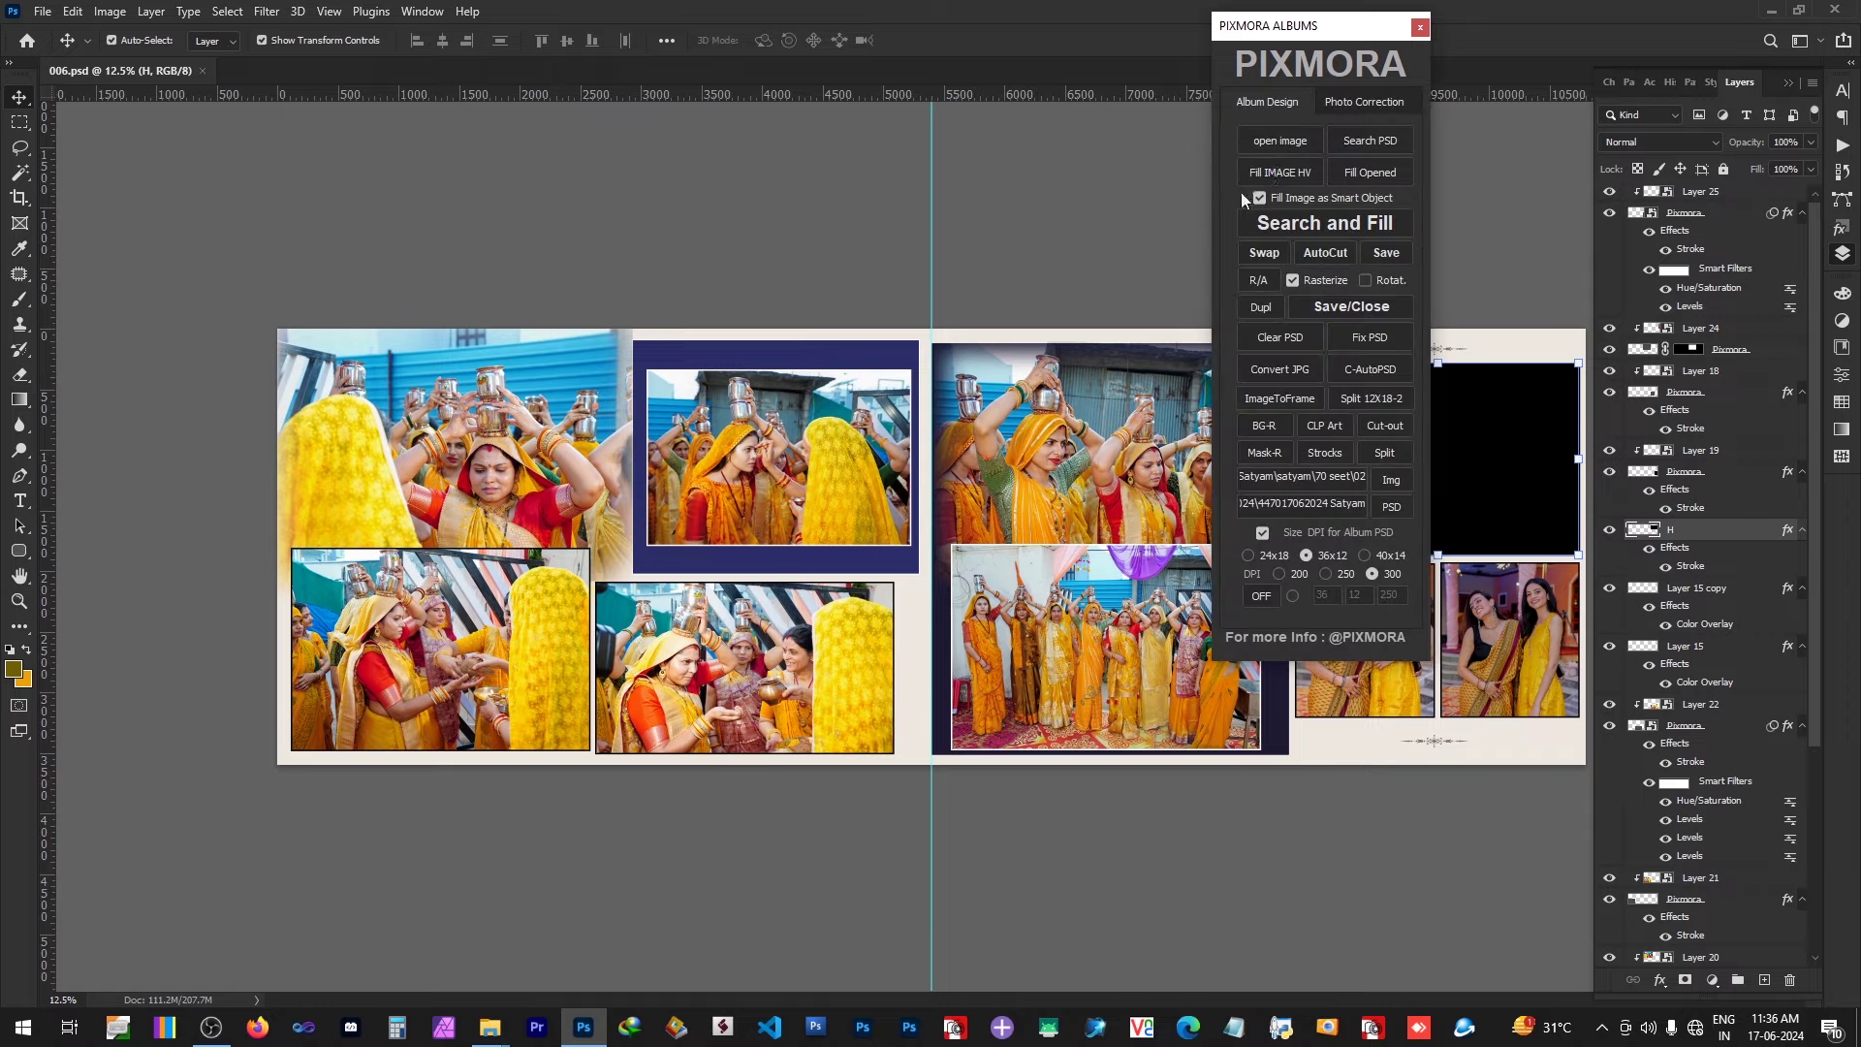
double_click(515, 184)
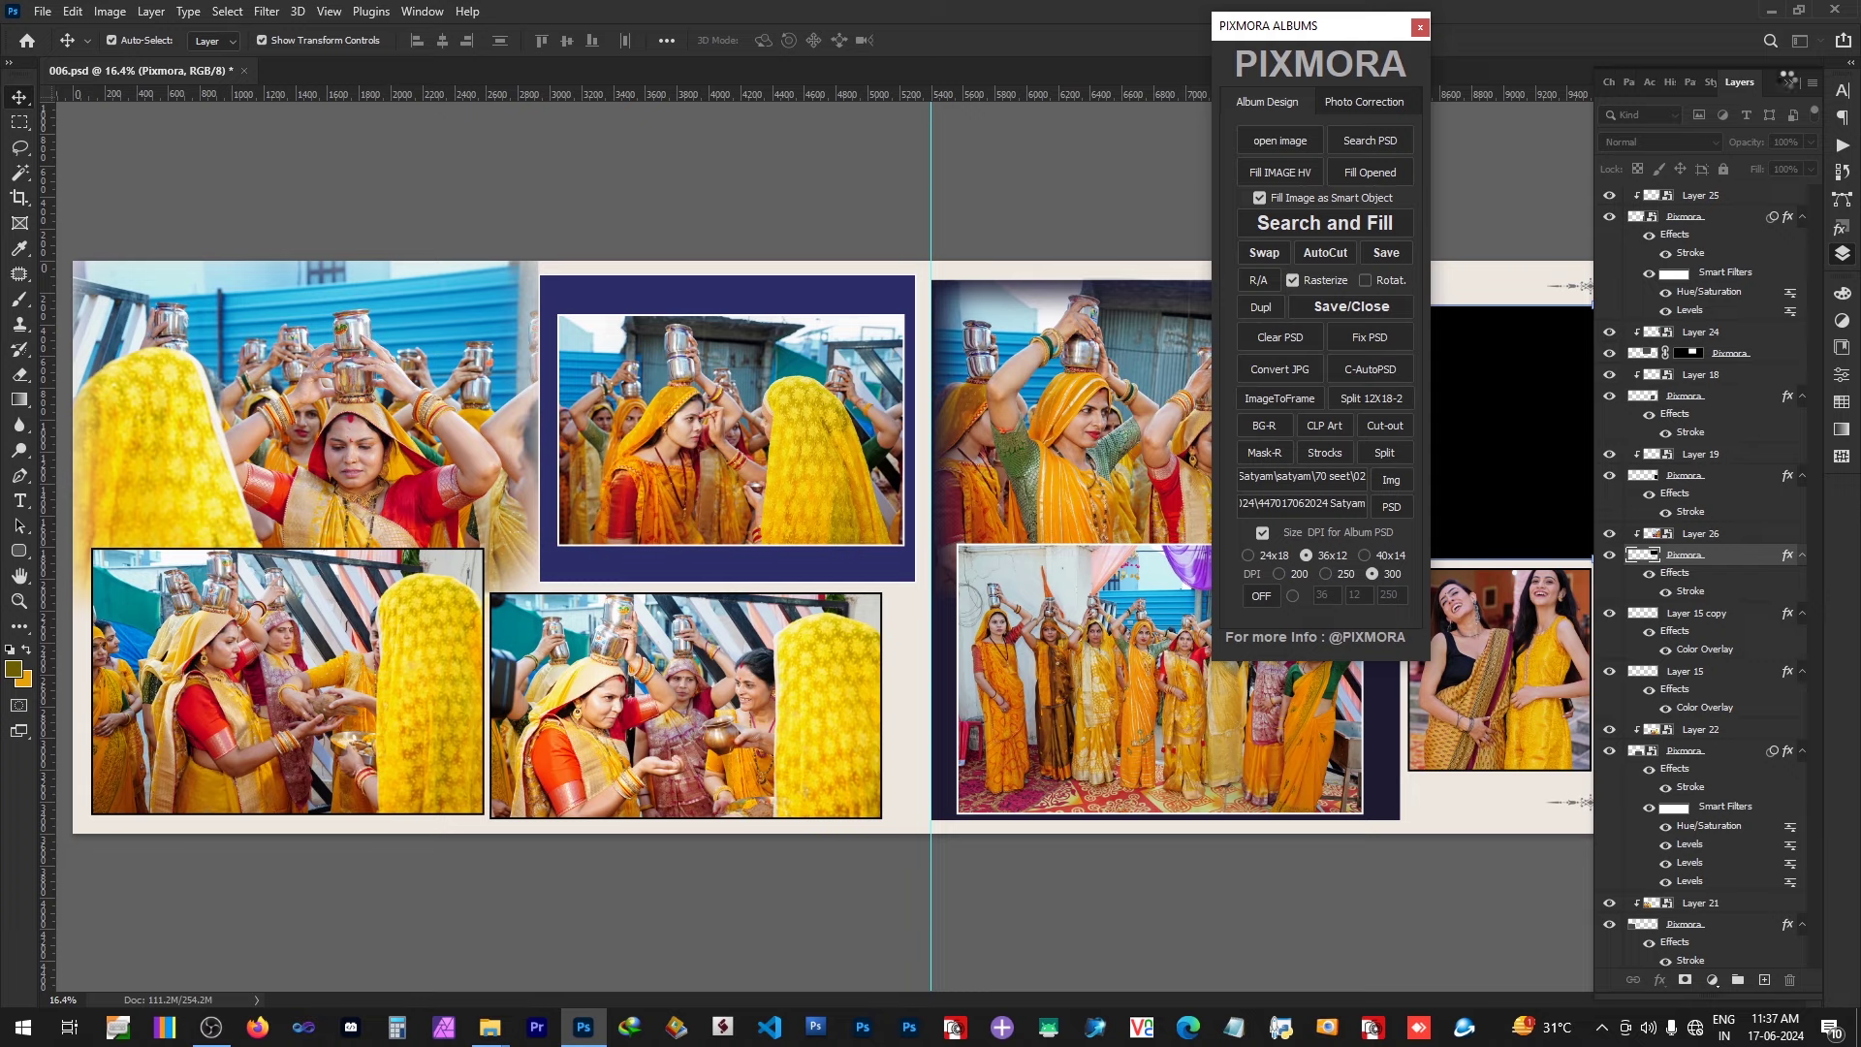
Step: Enlarge the newly placed group photo to 67.20% and shift it up so the women fill the frame
left_click(1787, 79)
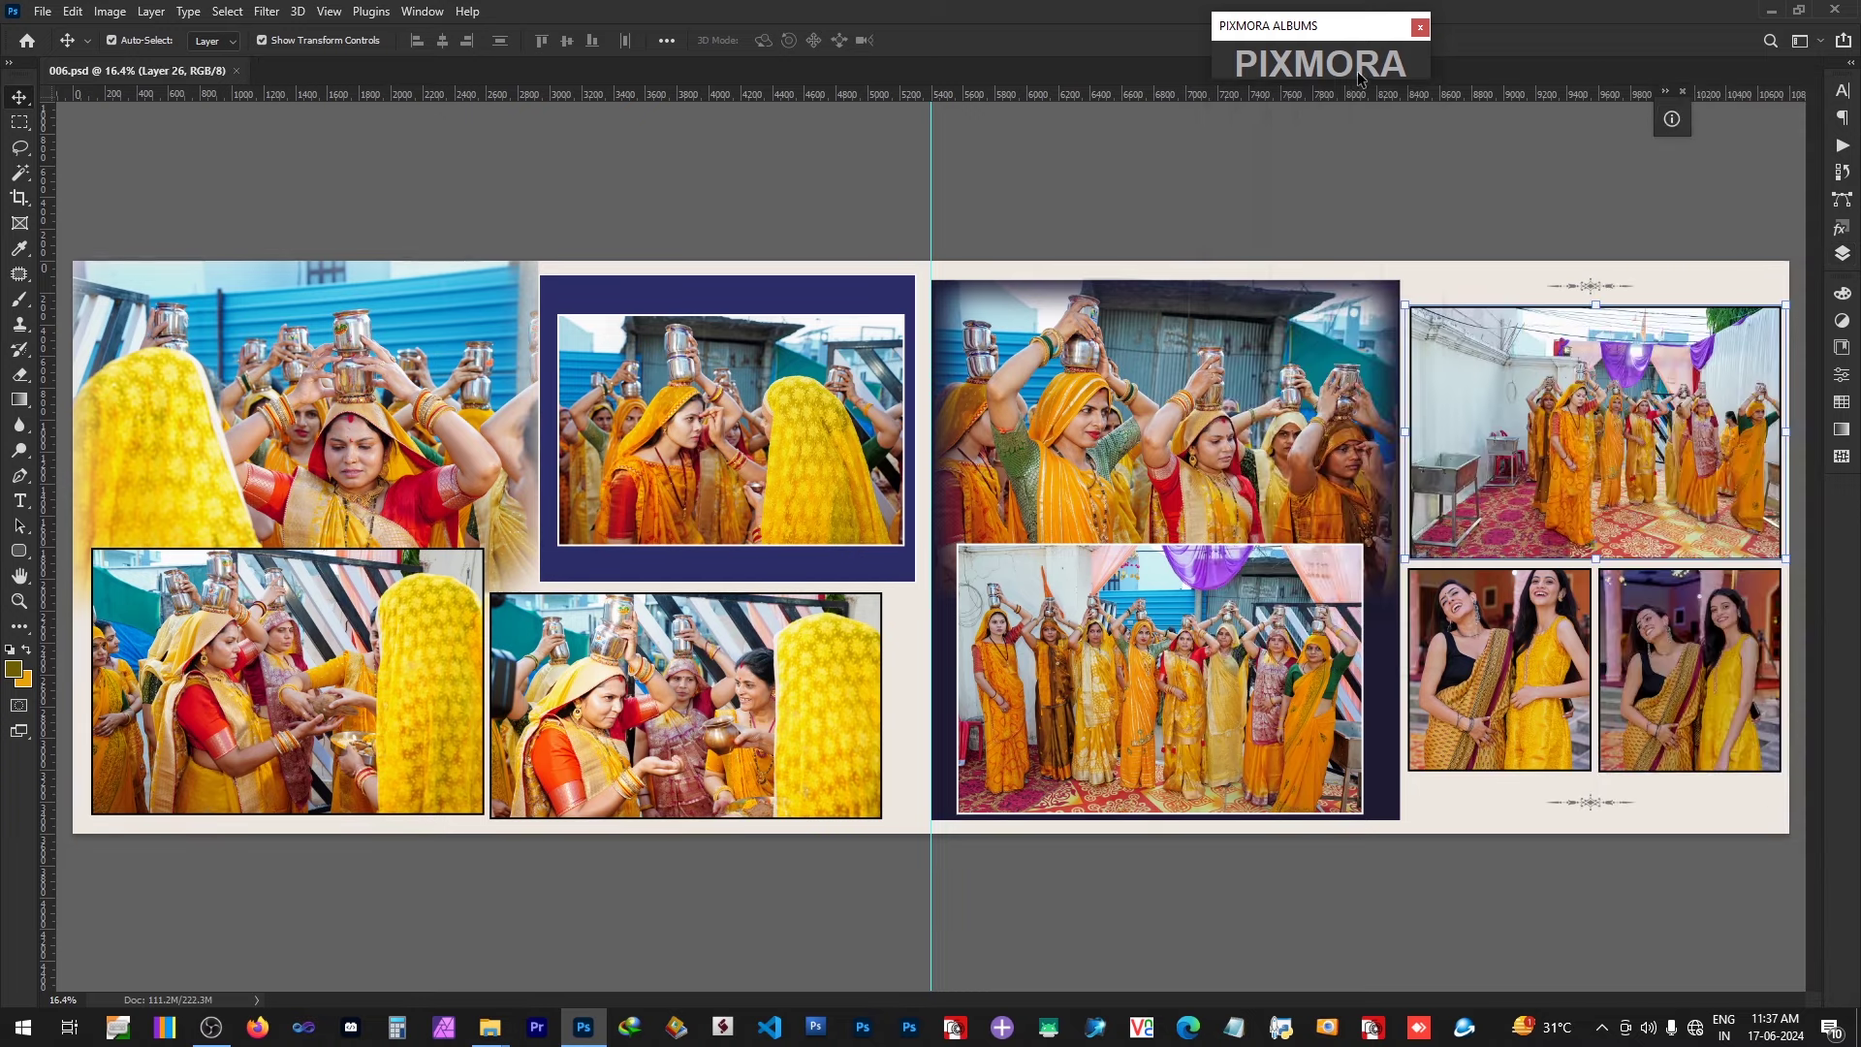
left_click_drag(1403, 557, 1308, 625)
left_click_drag(1616, 447, 1614, 414)
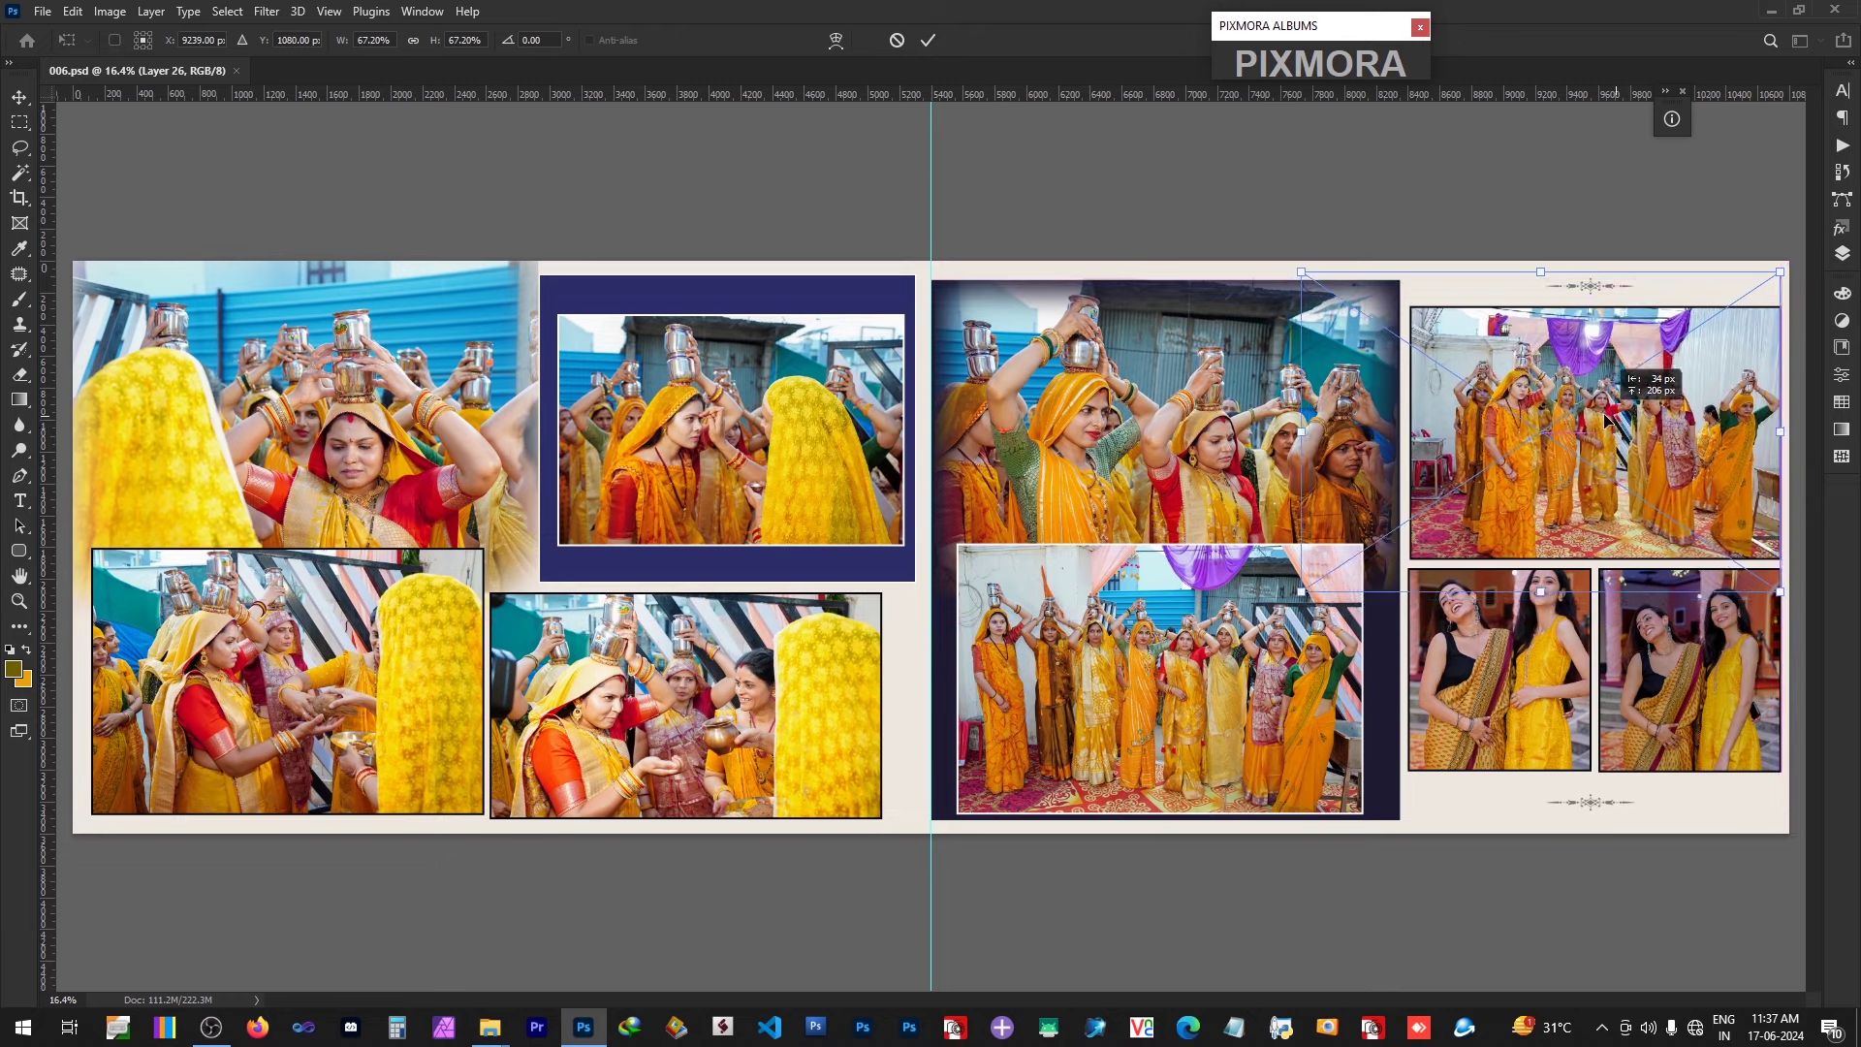
key("Return")
Step: Lasso and feather the dark area around the rightmost women in the pot-carrying photo on the navy panel, applying S/out three times and Light once
left_click(1209, 488)
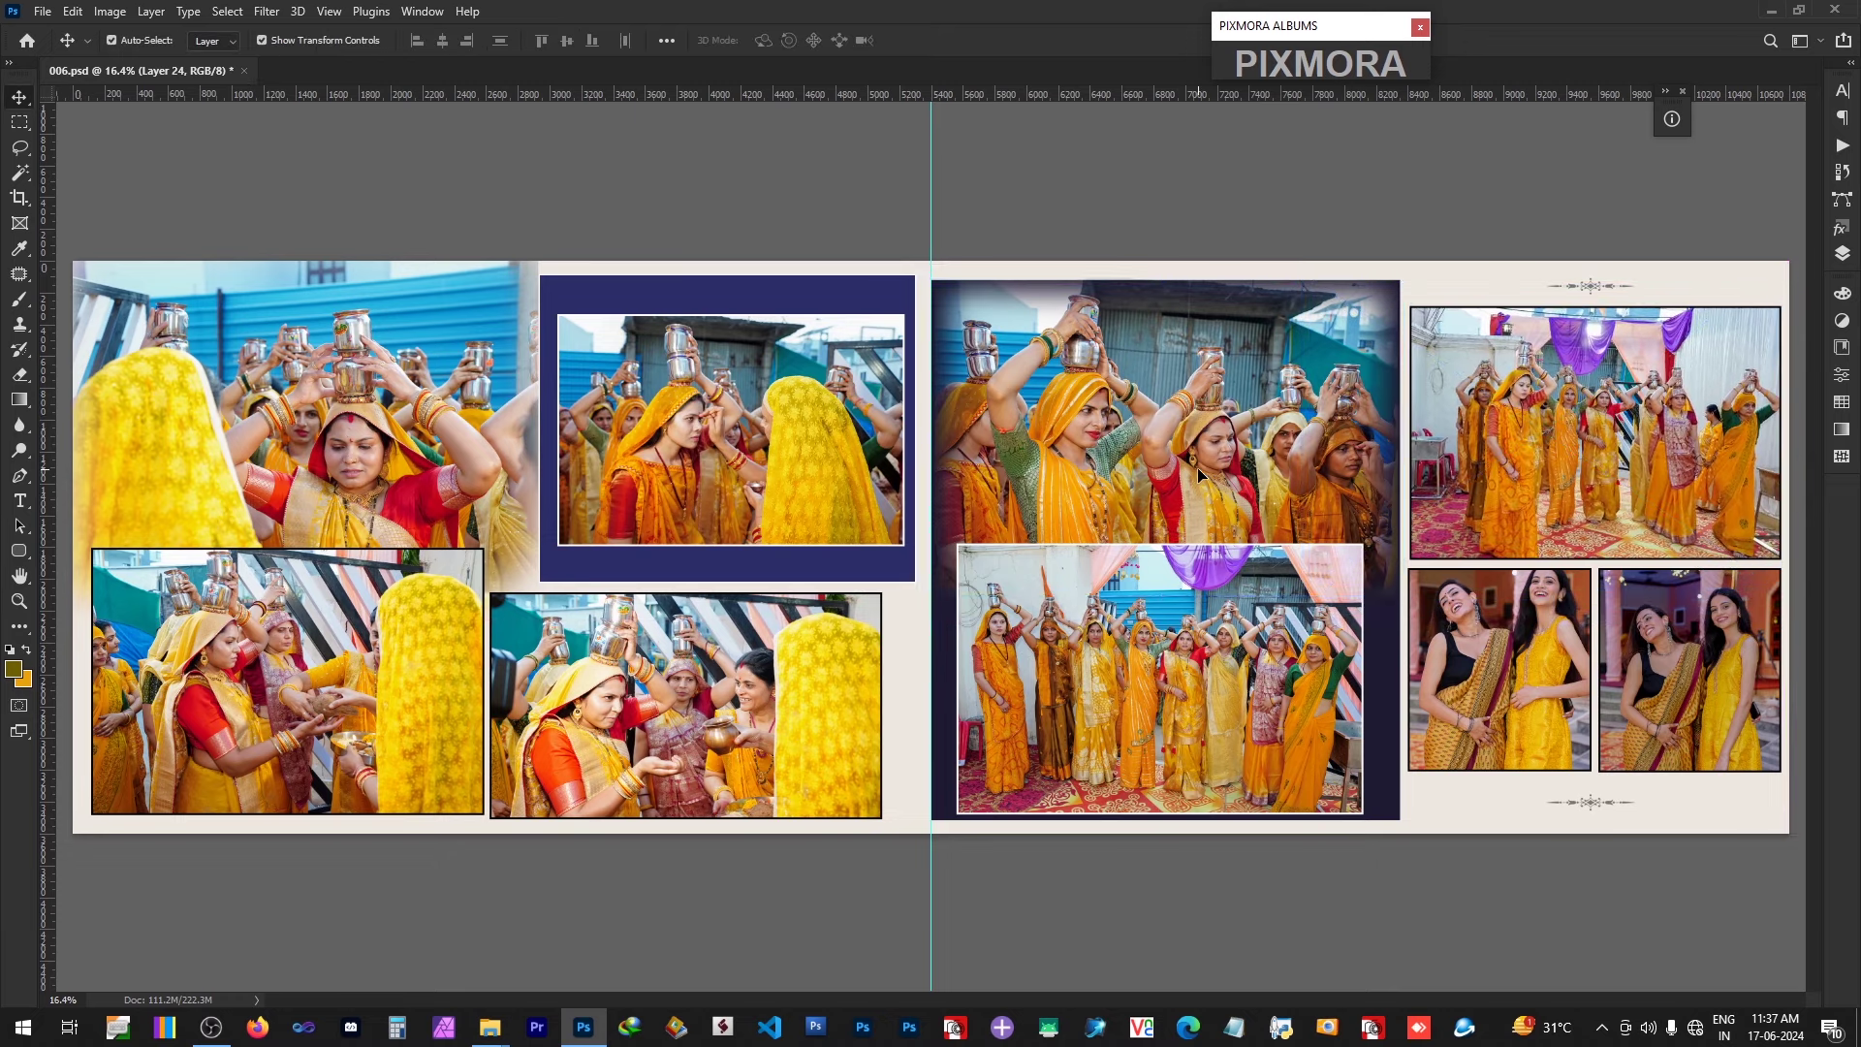
key("l")
mouse_move(1315, 320)
left_mouse_down()
mouse_move(1276, 400)
mouse_move(1266, 627)
mouse_move(1454, 329)
left_mouse_up()
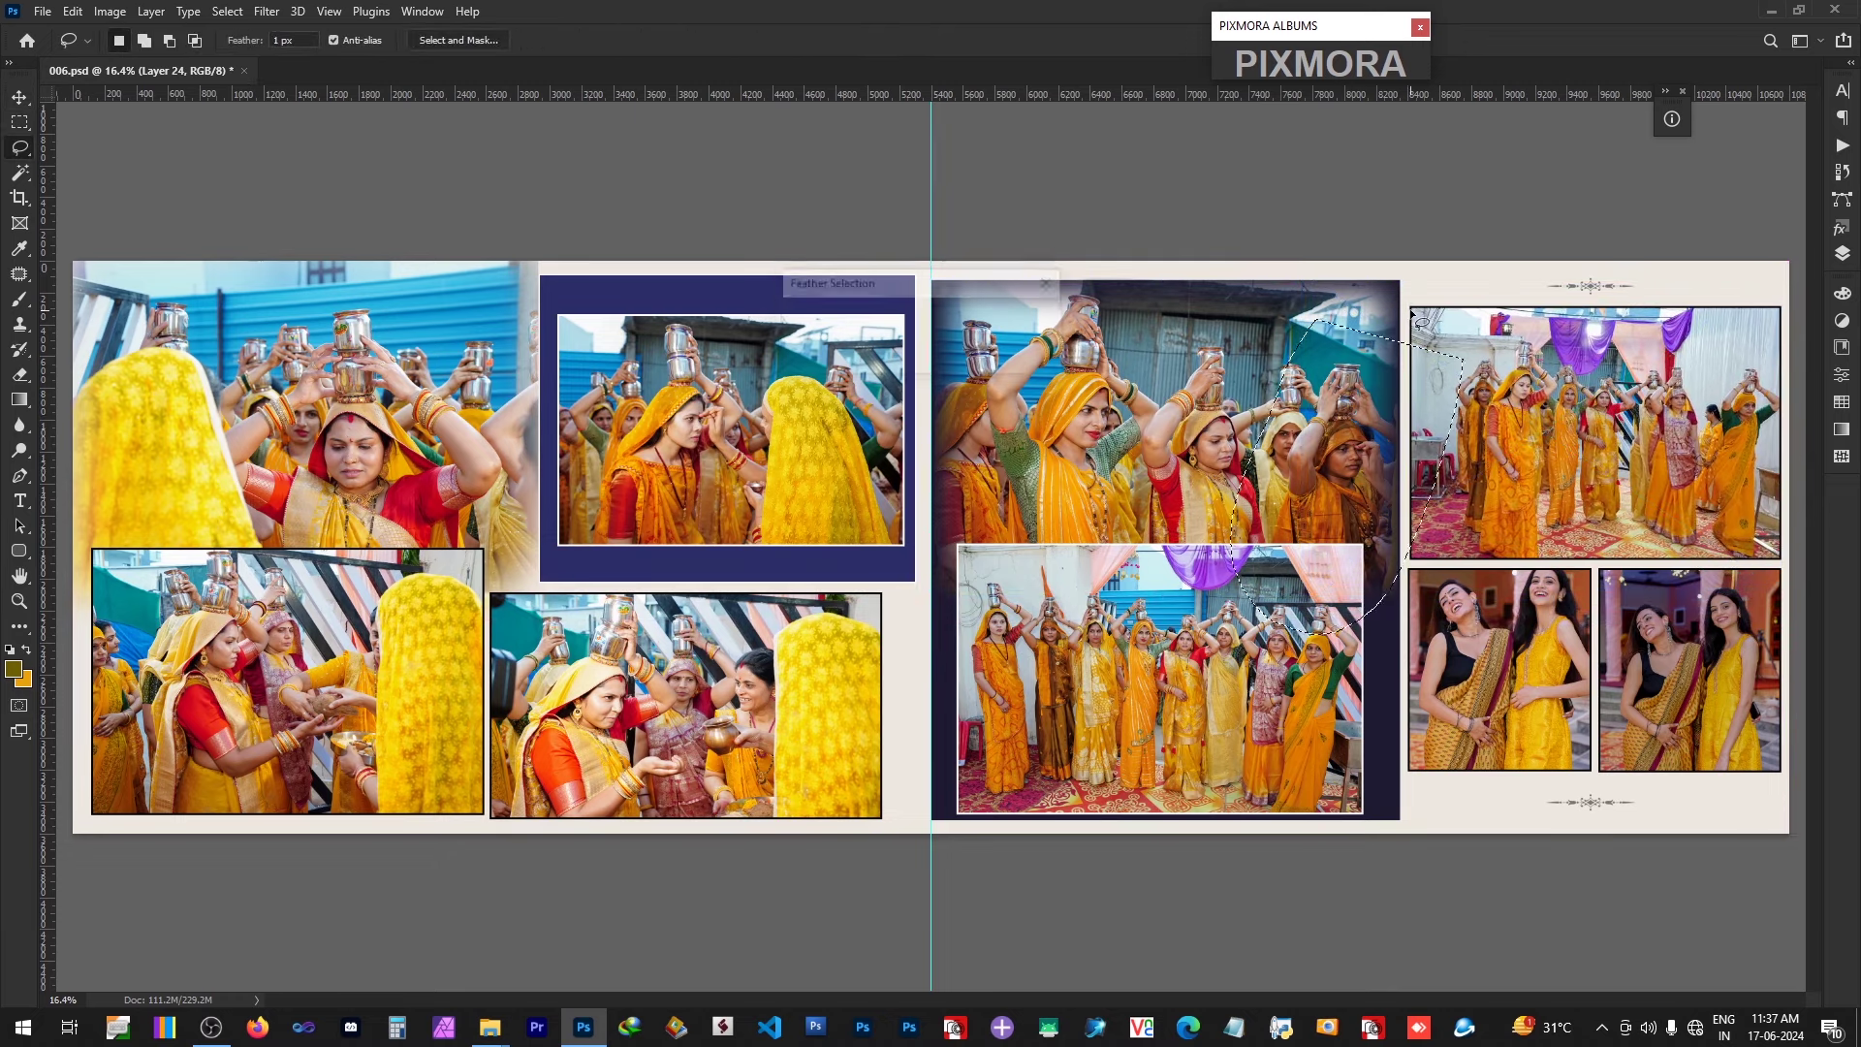
mouse_move(1333, 47)
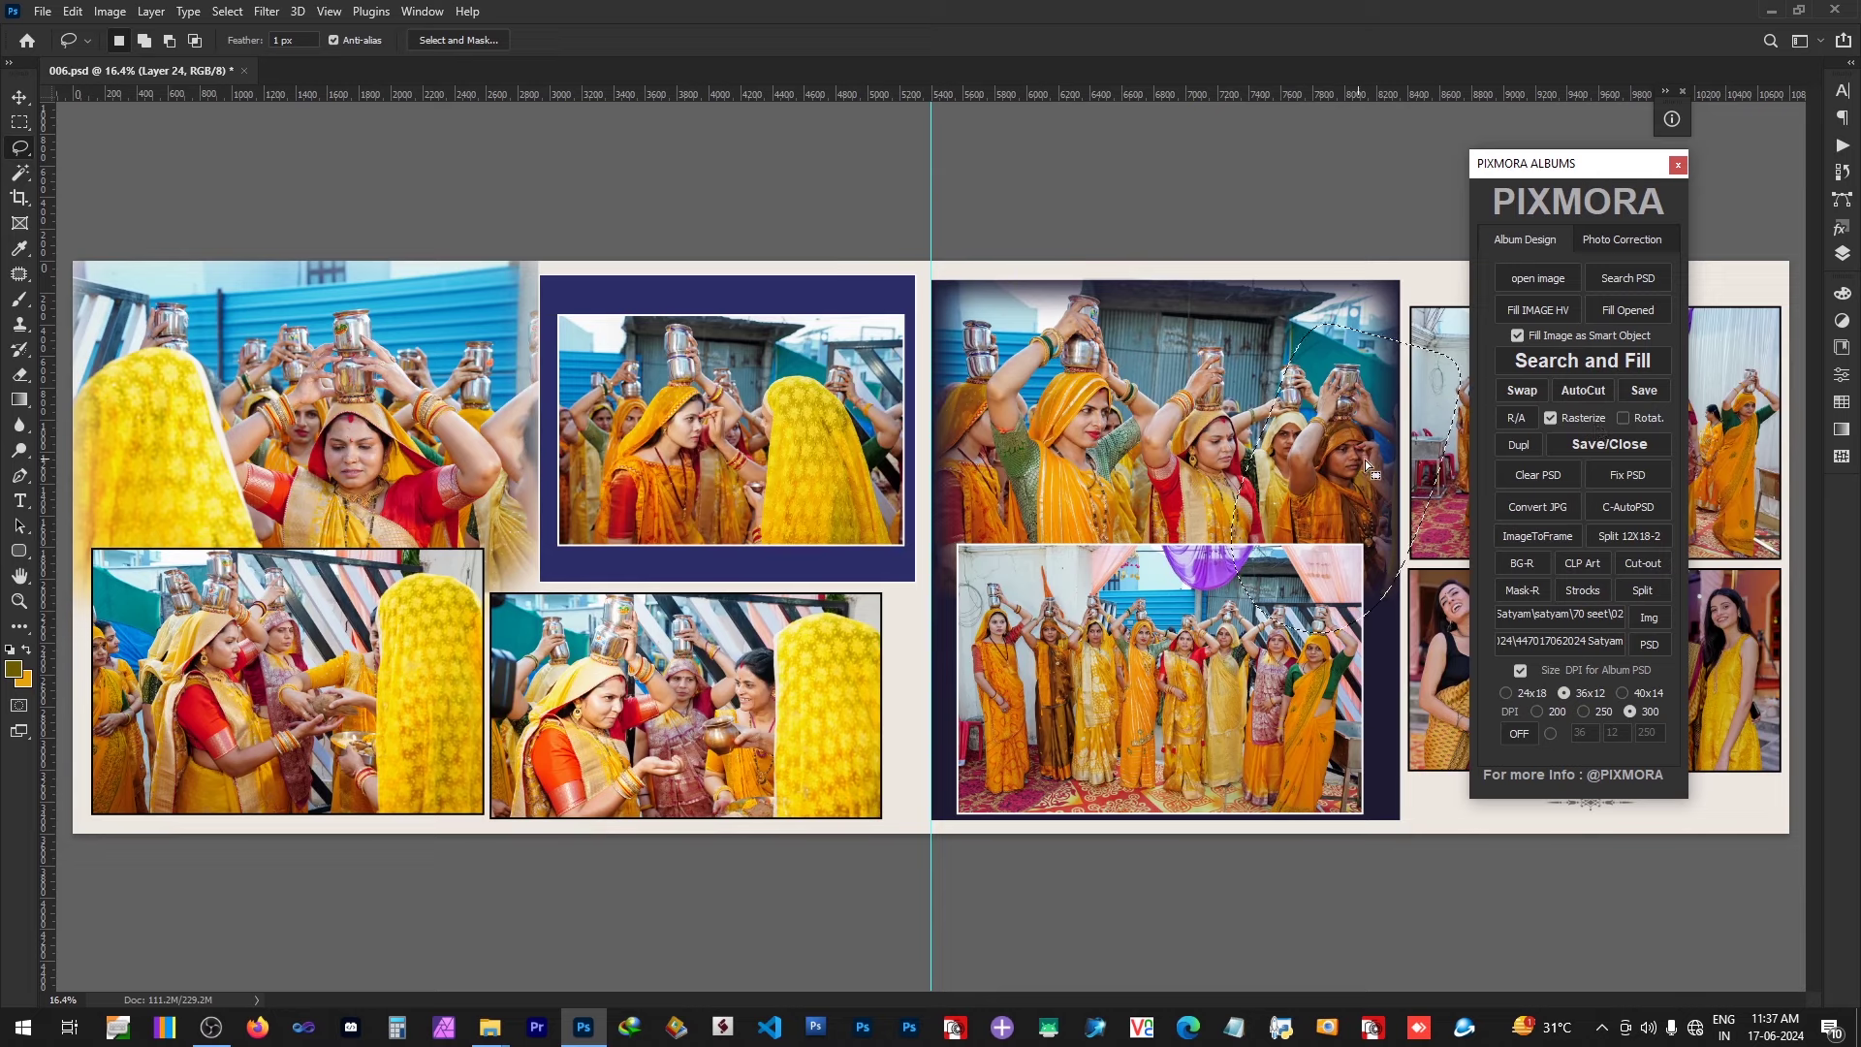
left_click(1618, 242)
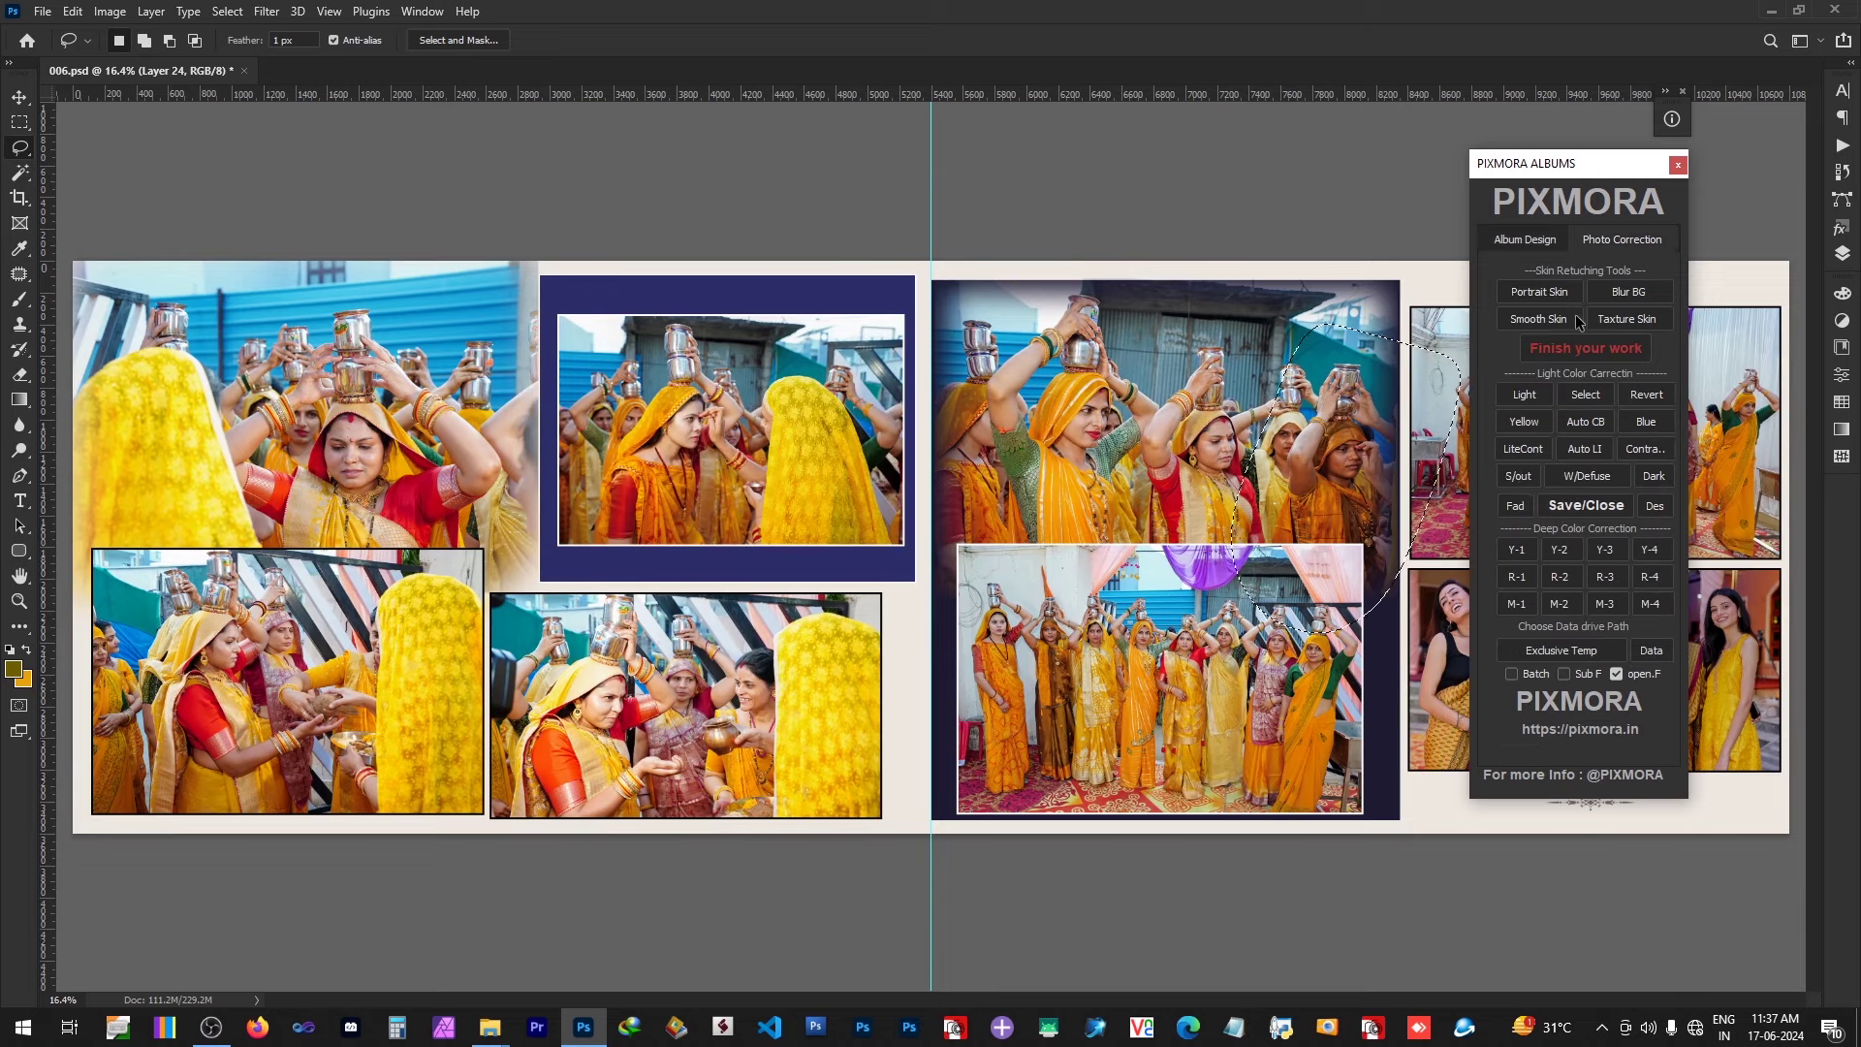
left_click(1518, 476)
left_click(1518, 476)
left_click(1518, 476)
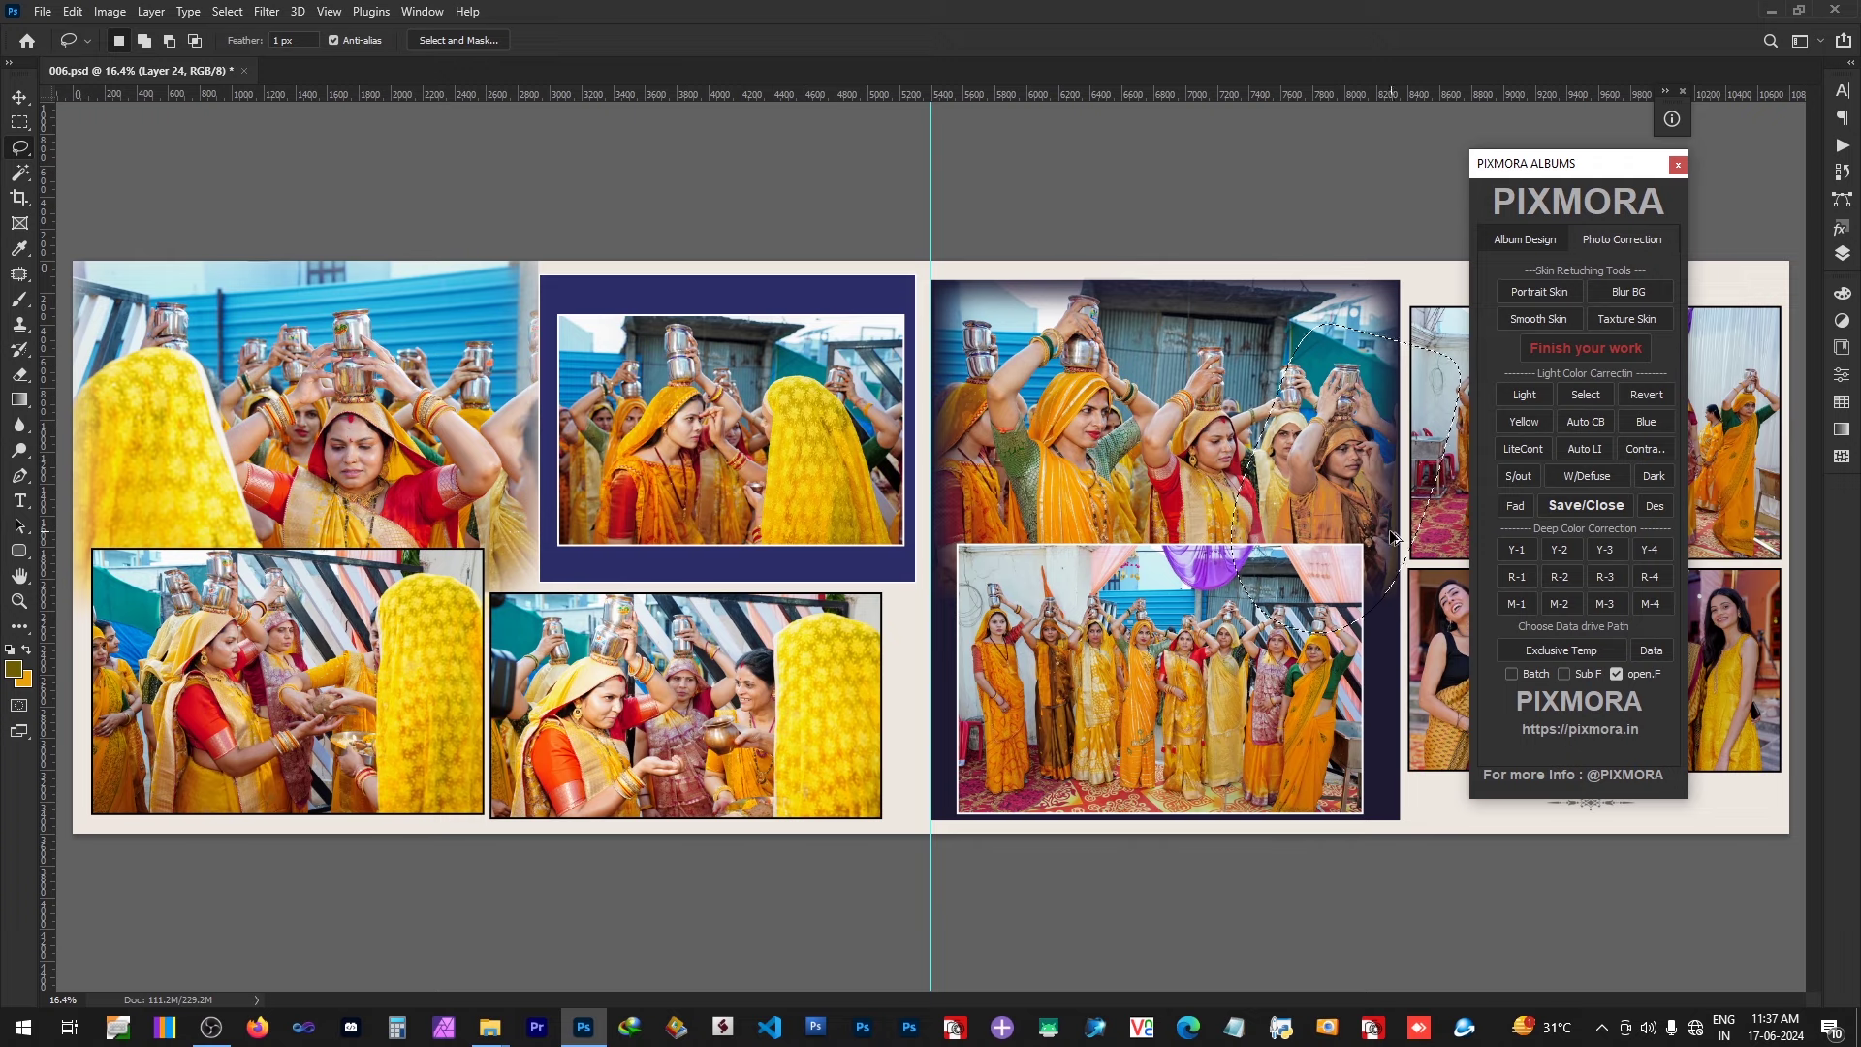
left_click(1518, 396)
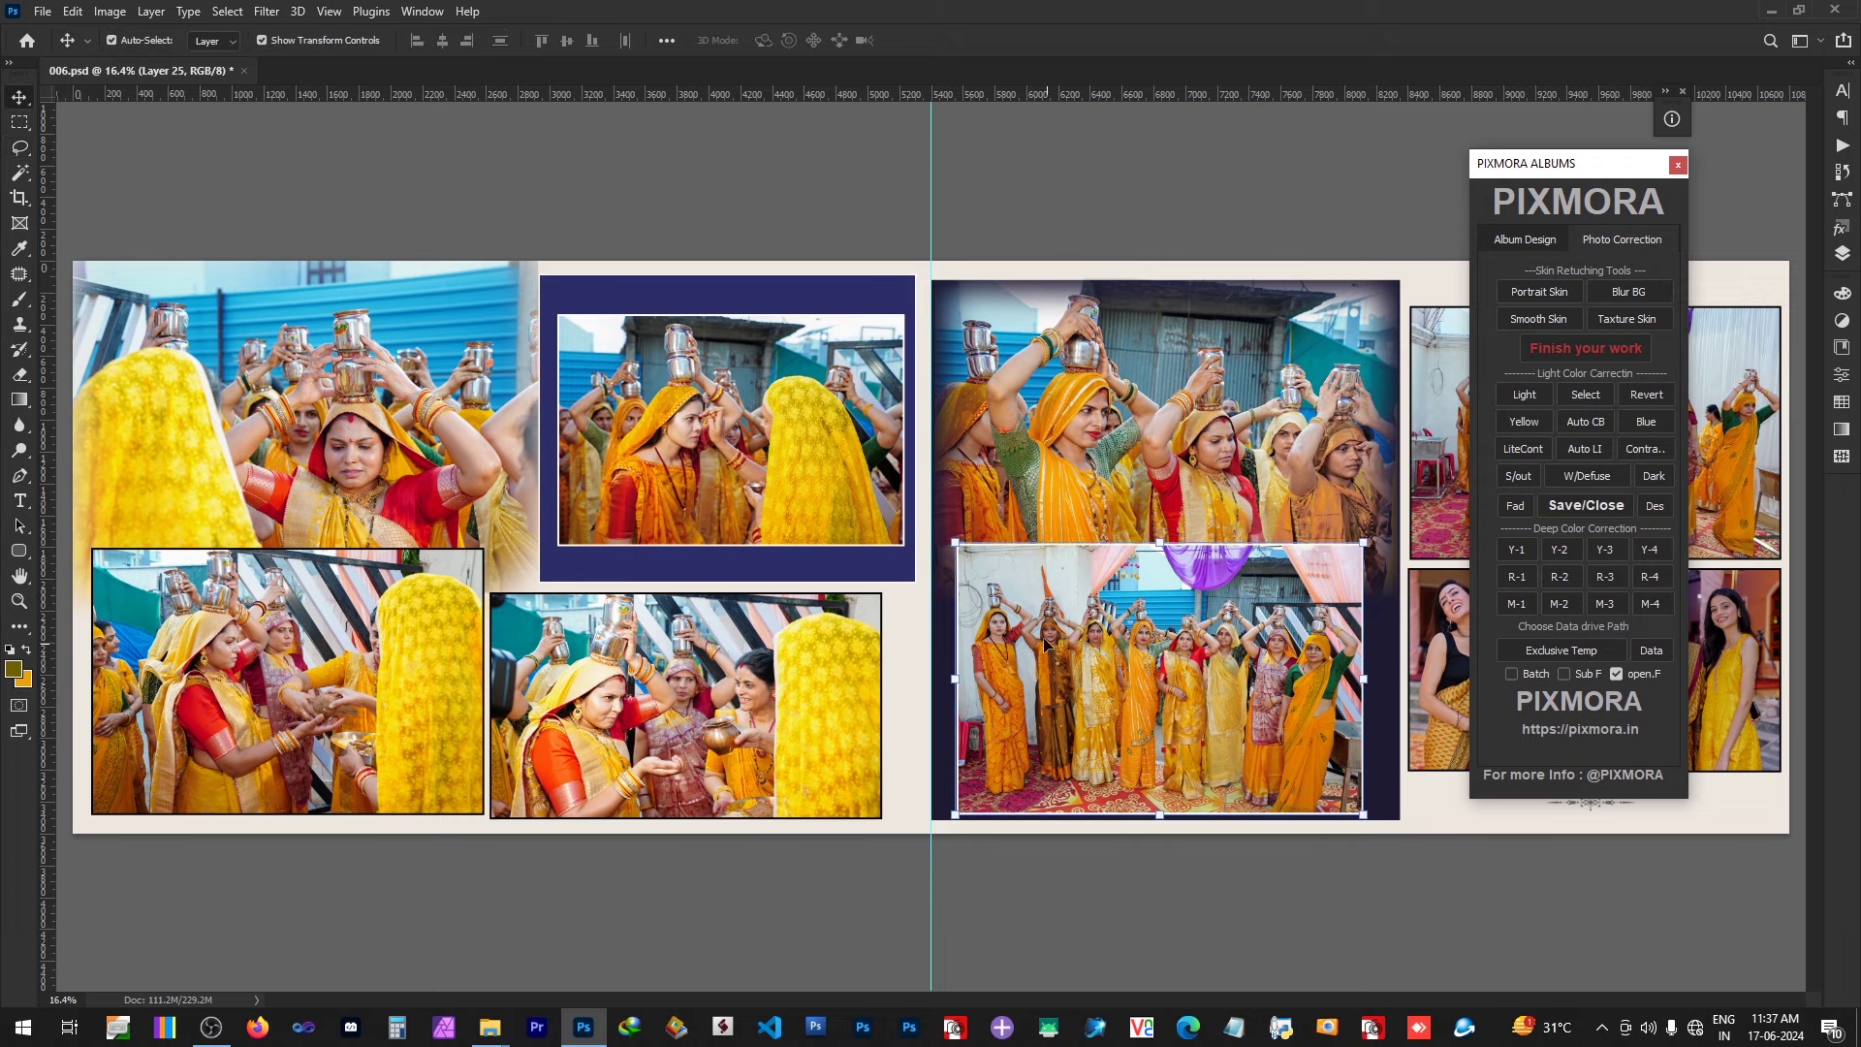
Step: Scale the large pot-carrying photo at the spread's upper left to 94.85% and reposition it inside its faded frame
left_click(622, 675)
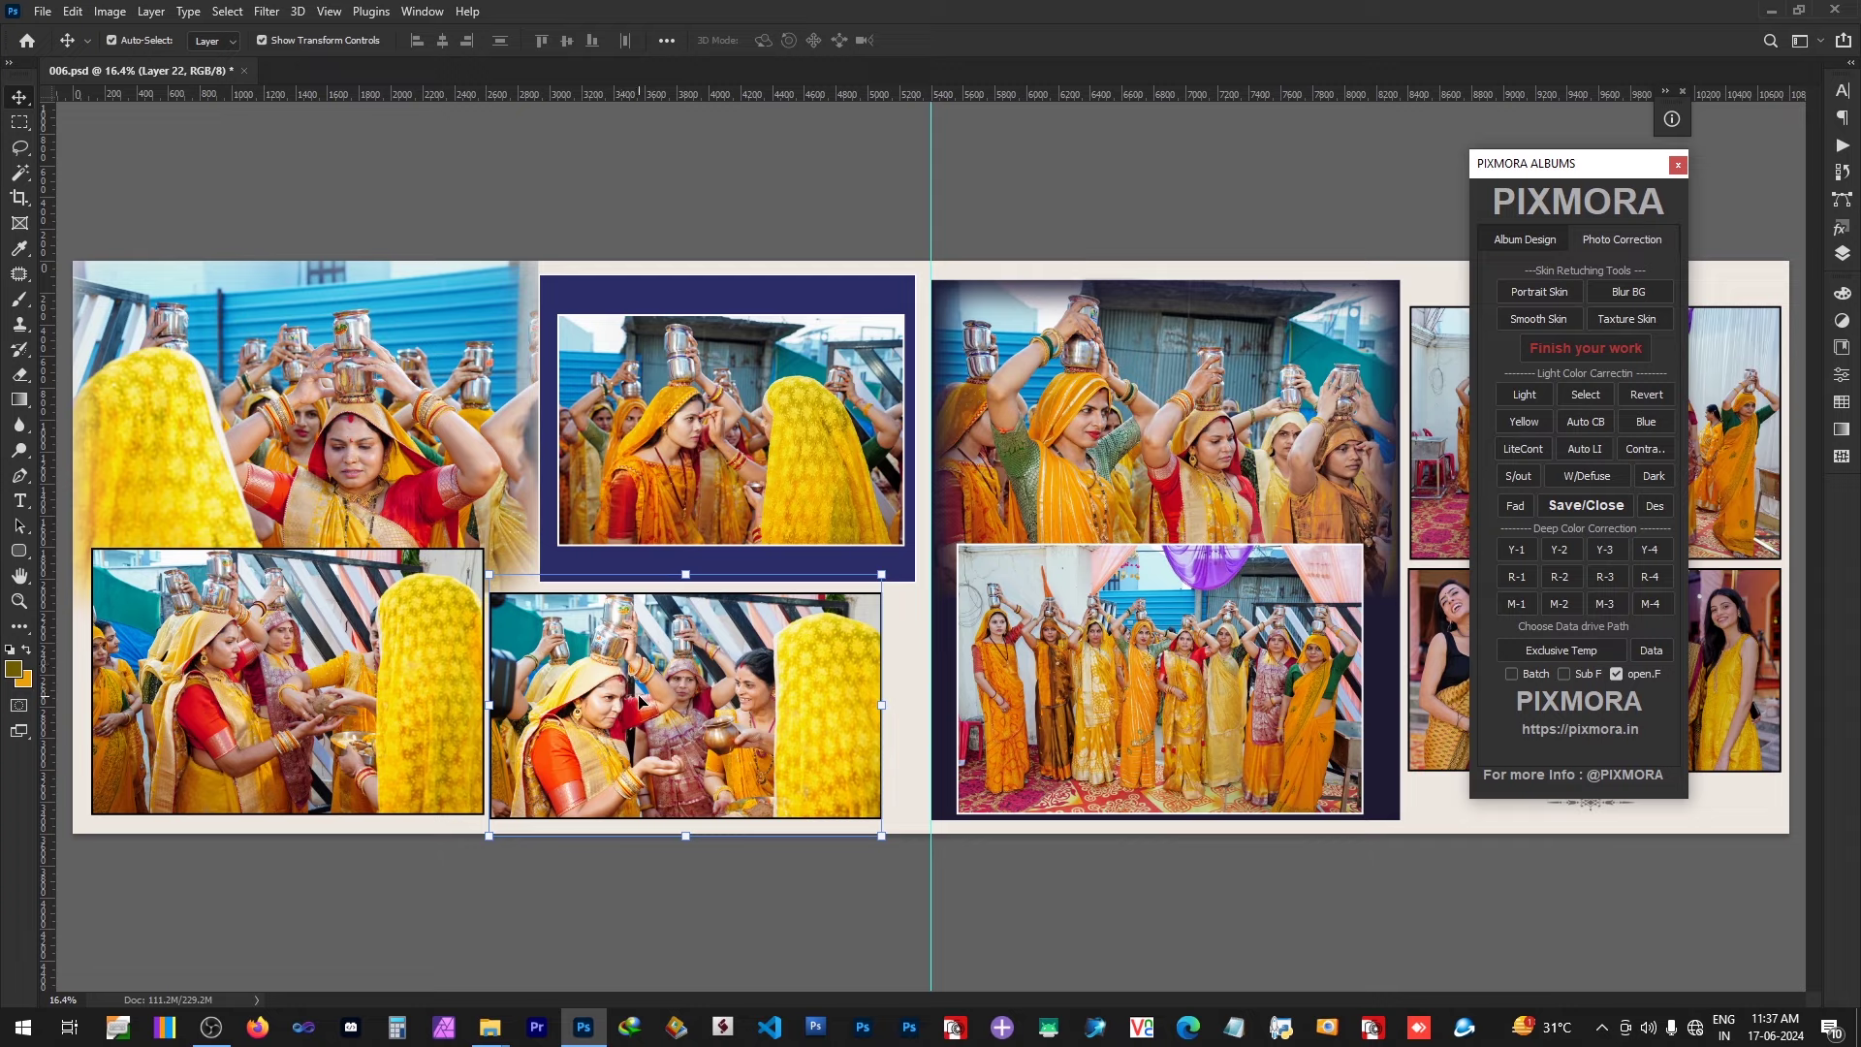
left_click(259, 436)
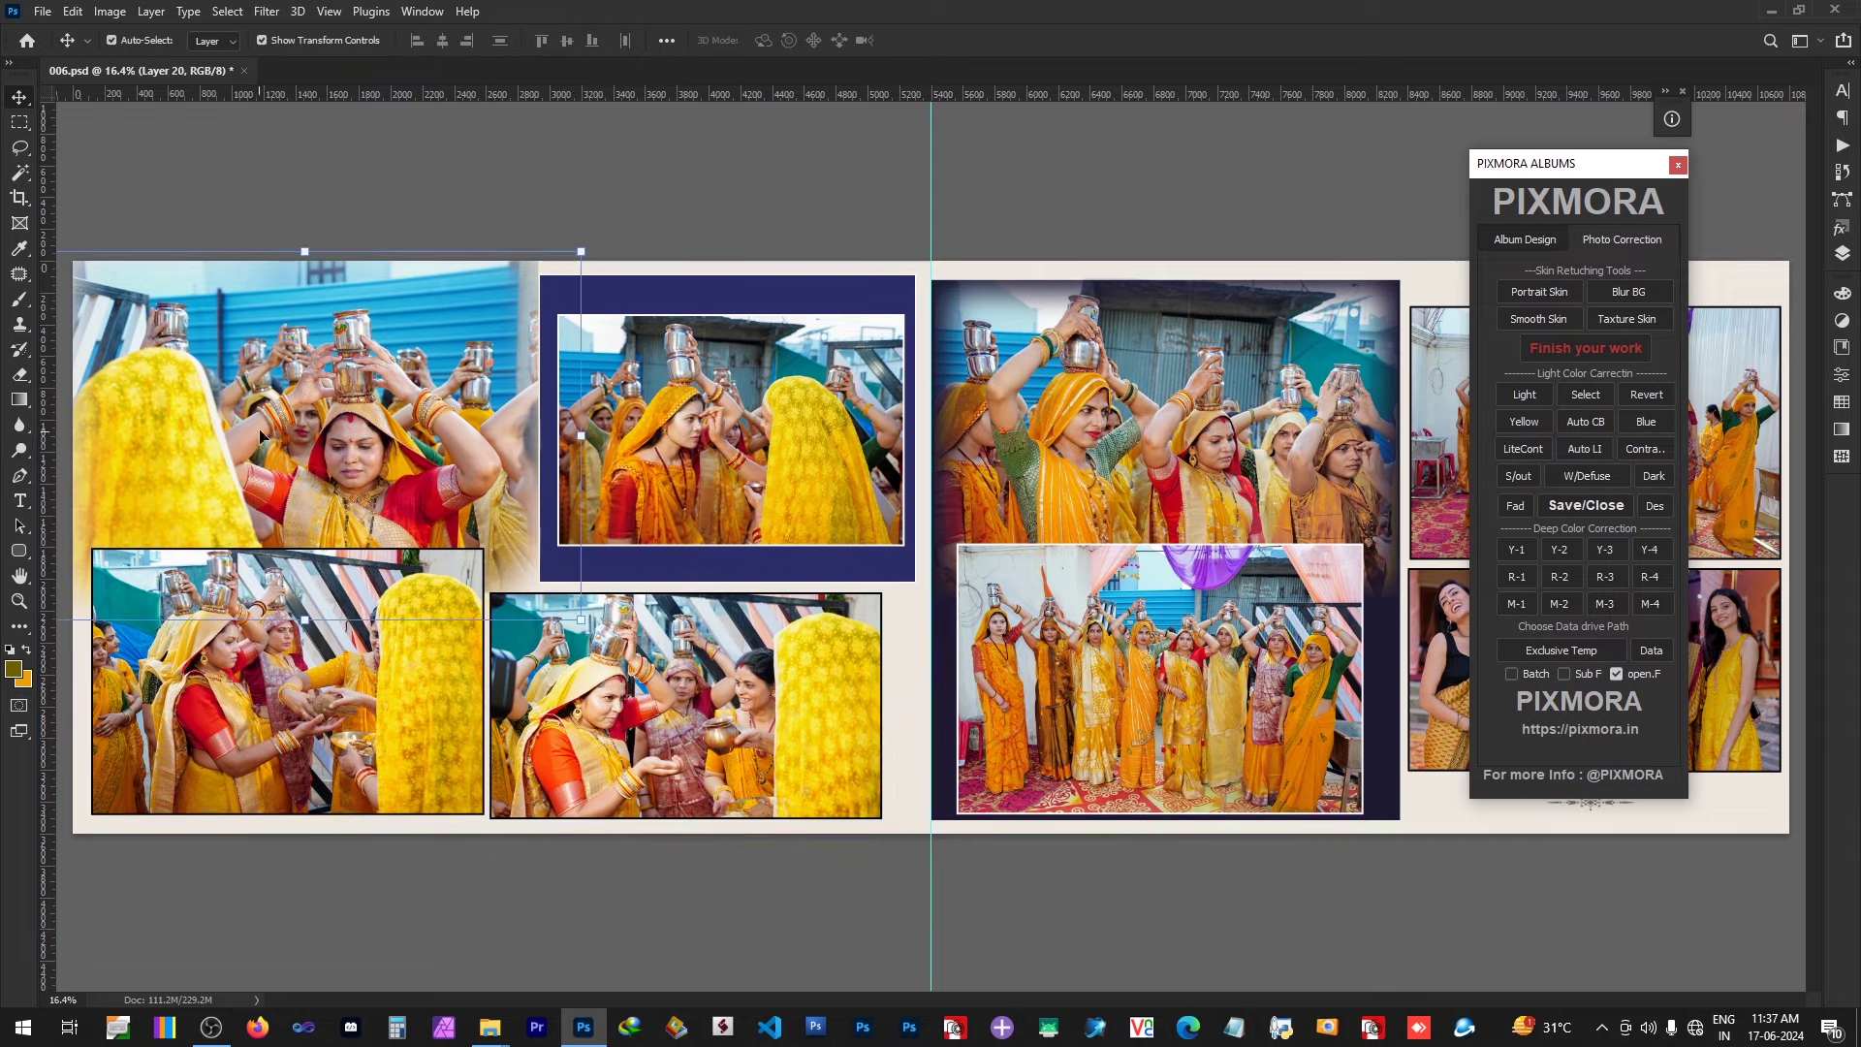
key("ctrl+minus")
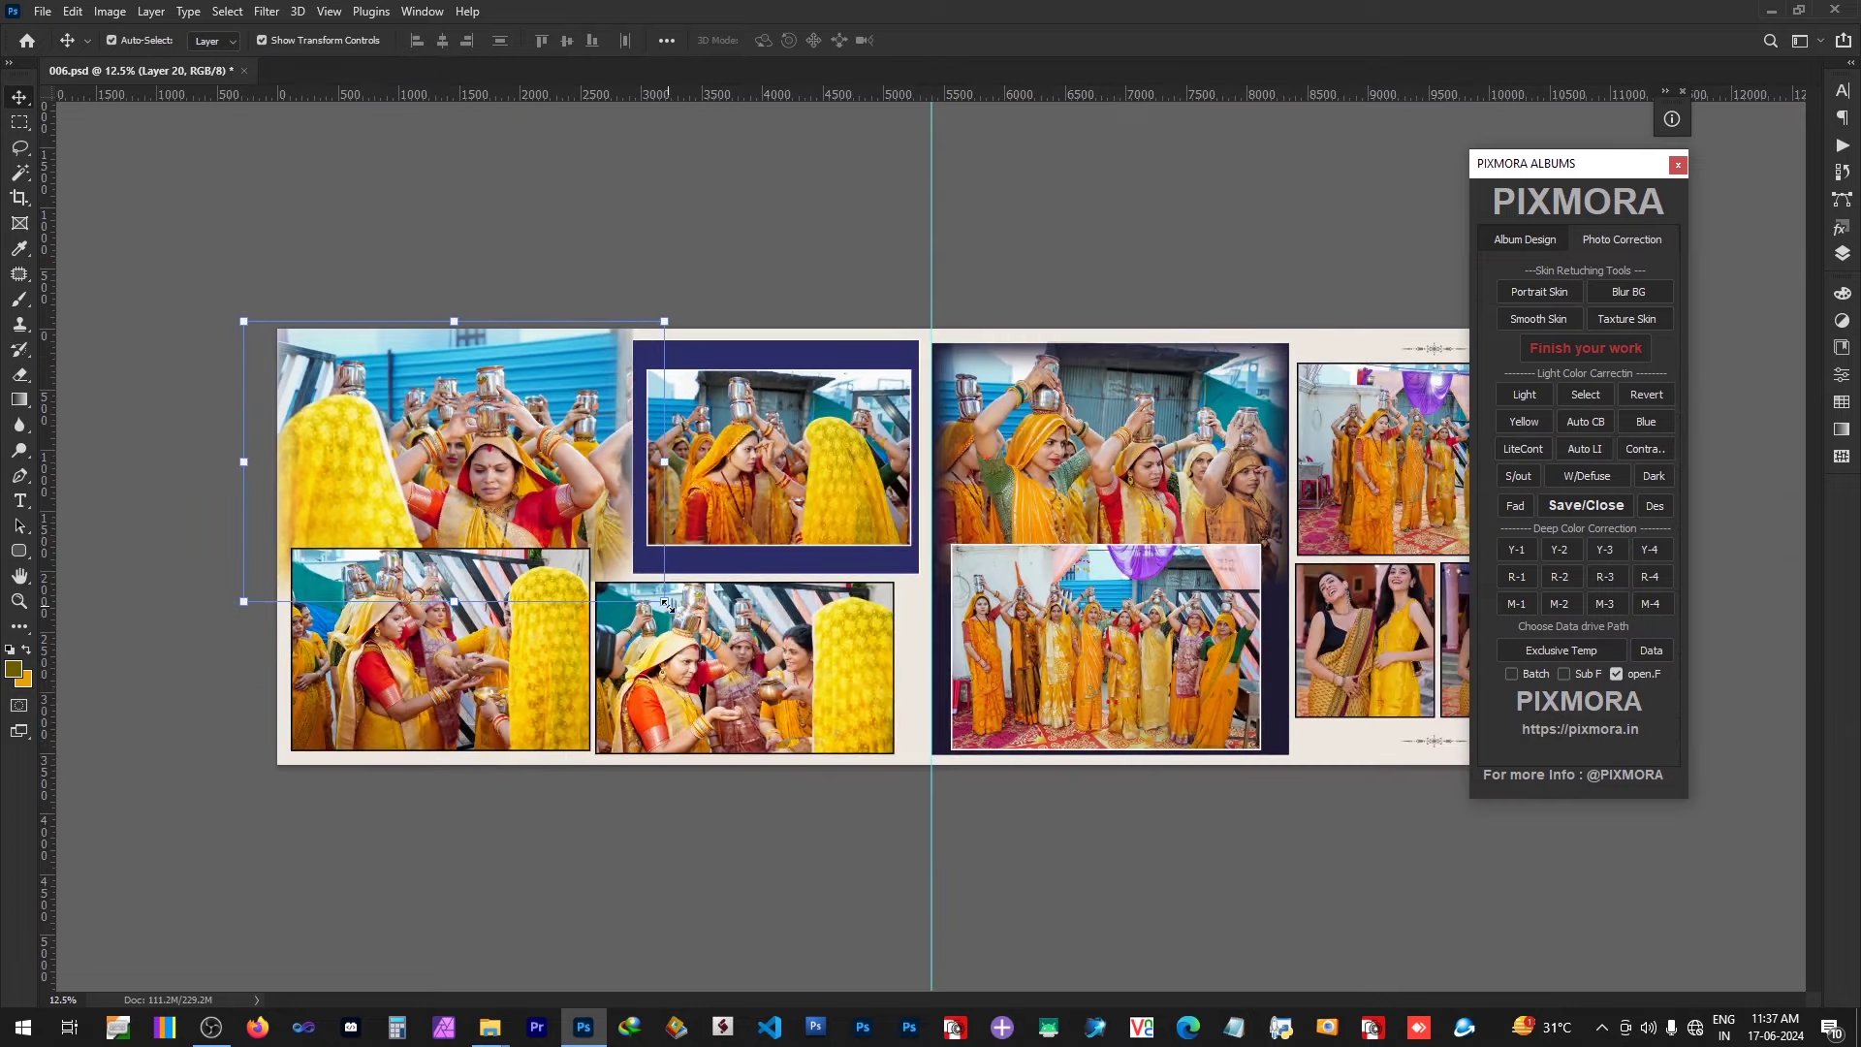
left_click_drag(665, 603, 645, 578)
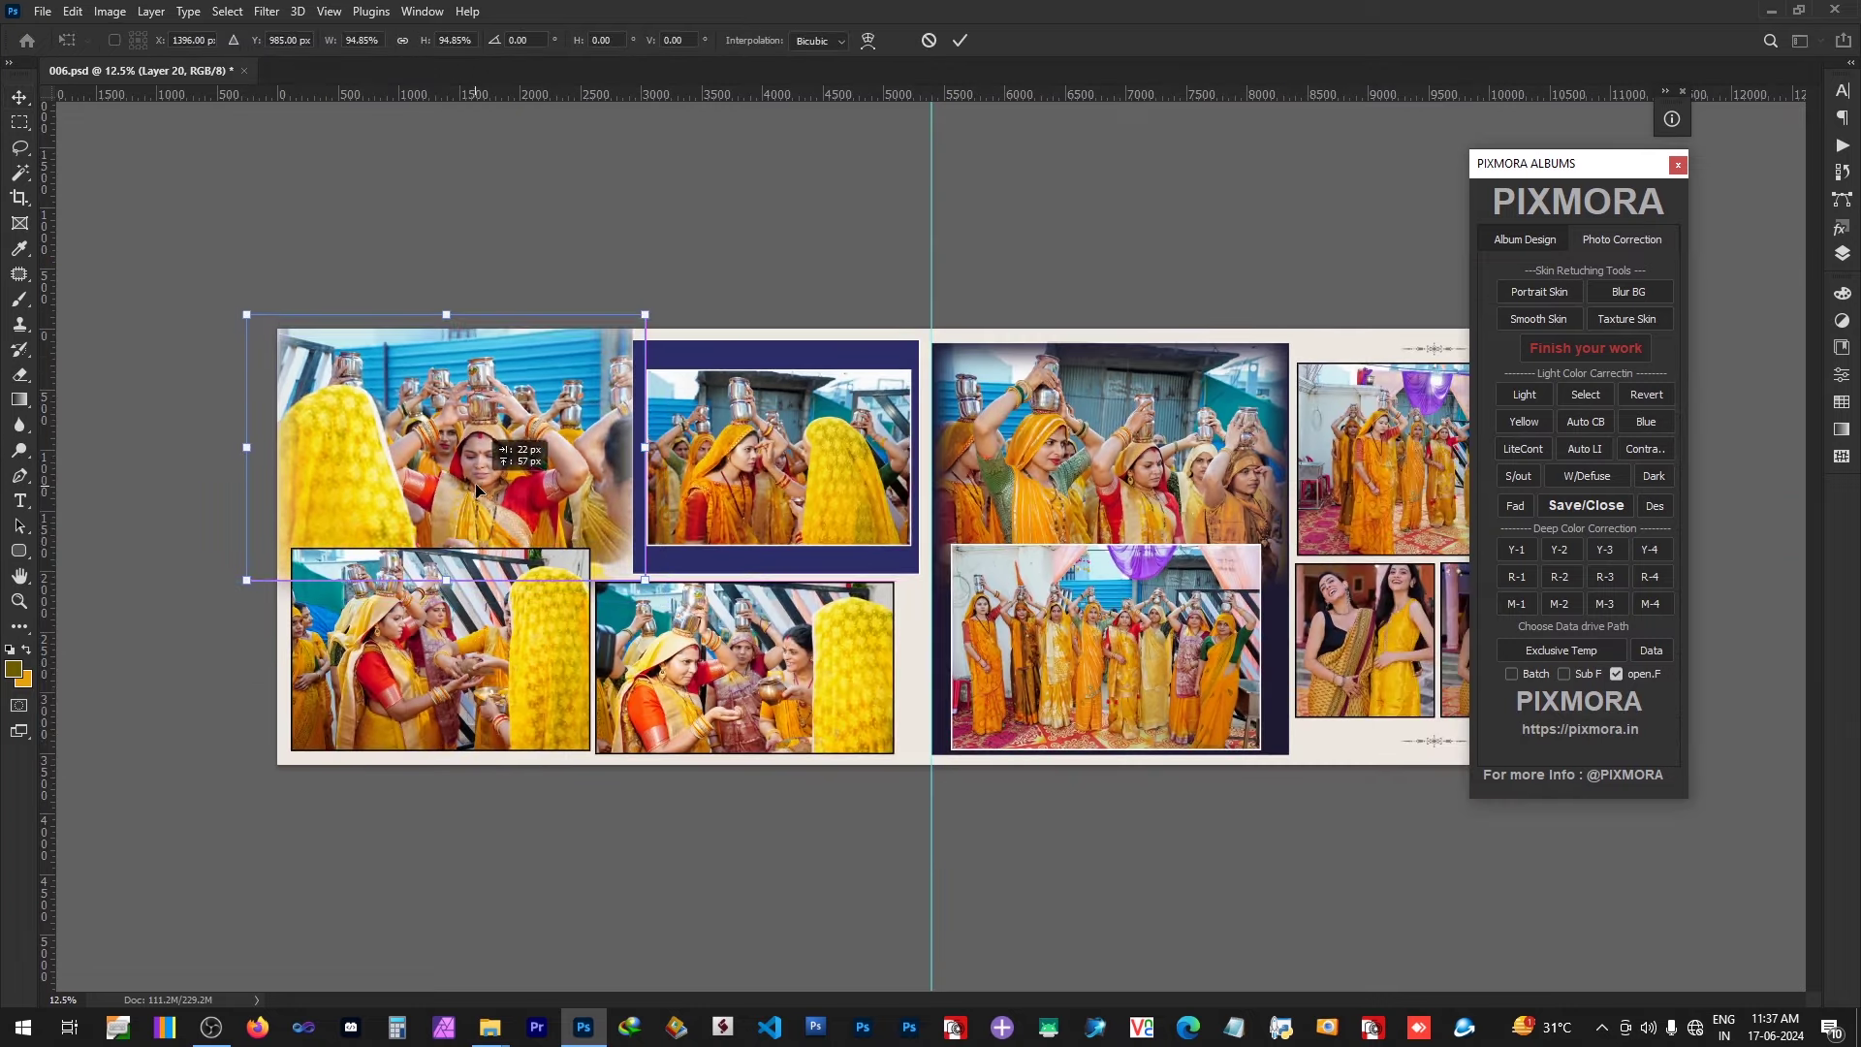
key("Return")
Step: Stretch the navy panel behind the two middle photos down to the bottom edge of the spread
left_click(720, 456)
right_click(800, 354)
left_click(826, 366)
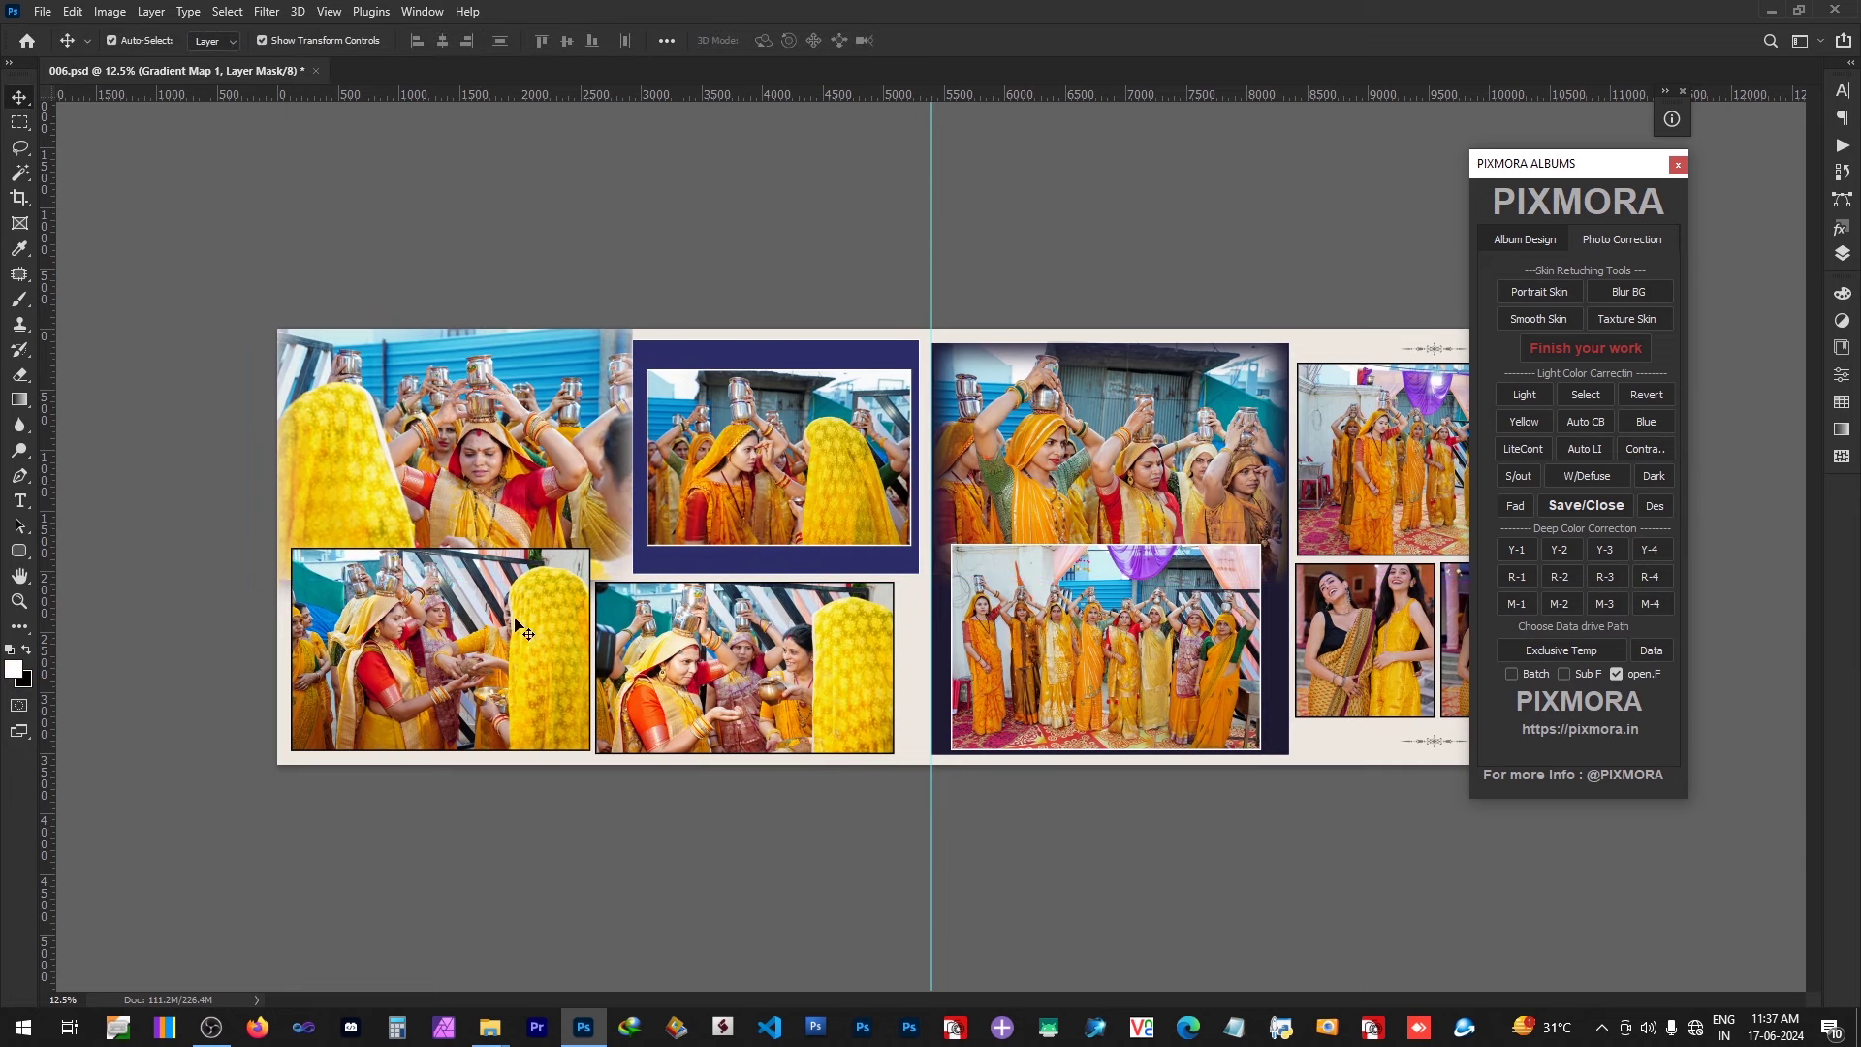
left_click(468, 741)
left_click(835, 688)
right_click(890, 555)
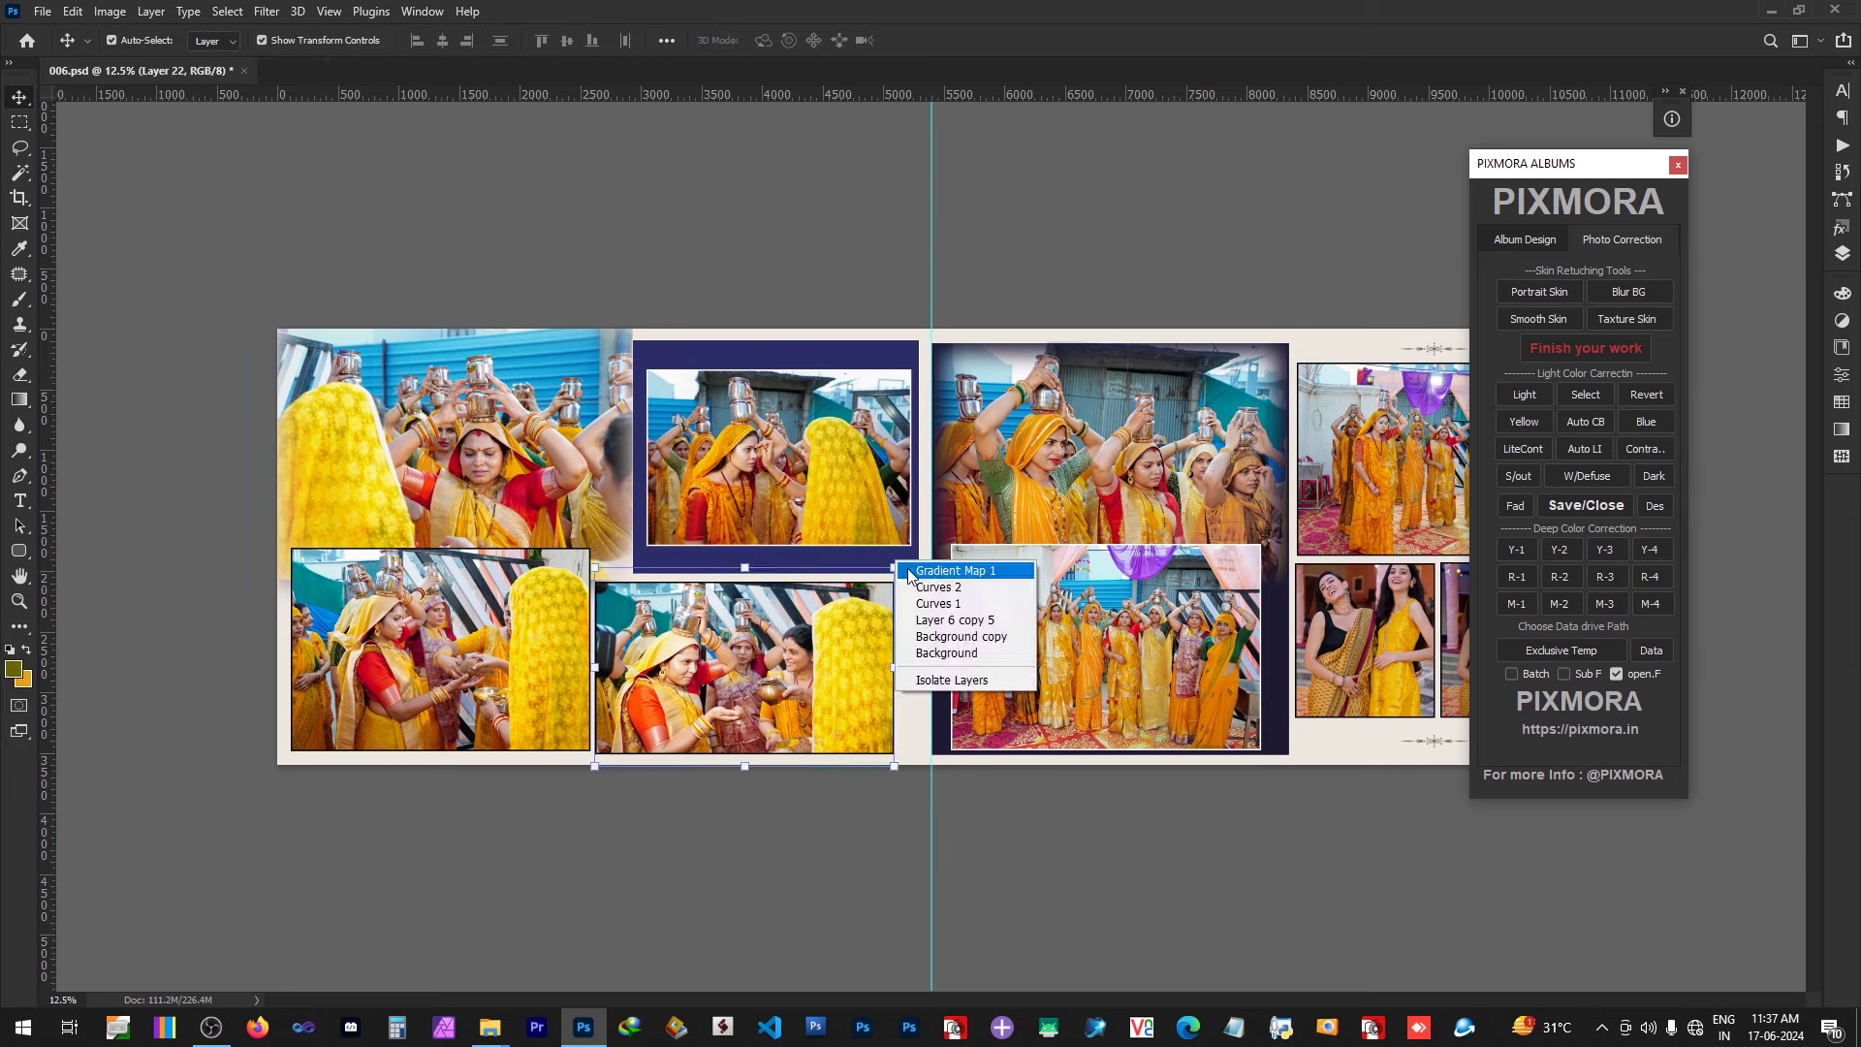
left_click(931, 577)
left_click_drag(783, 574, 782, 765)
key("Return")
Step: Move the lower-middle photo together with its black frame slightly up and to the right on the navy panel
left_click(787, 685)
right_click(787, 685)
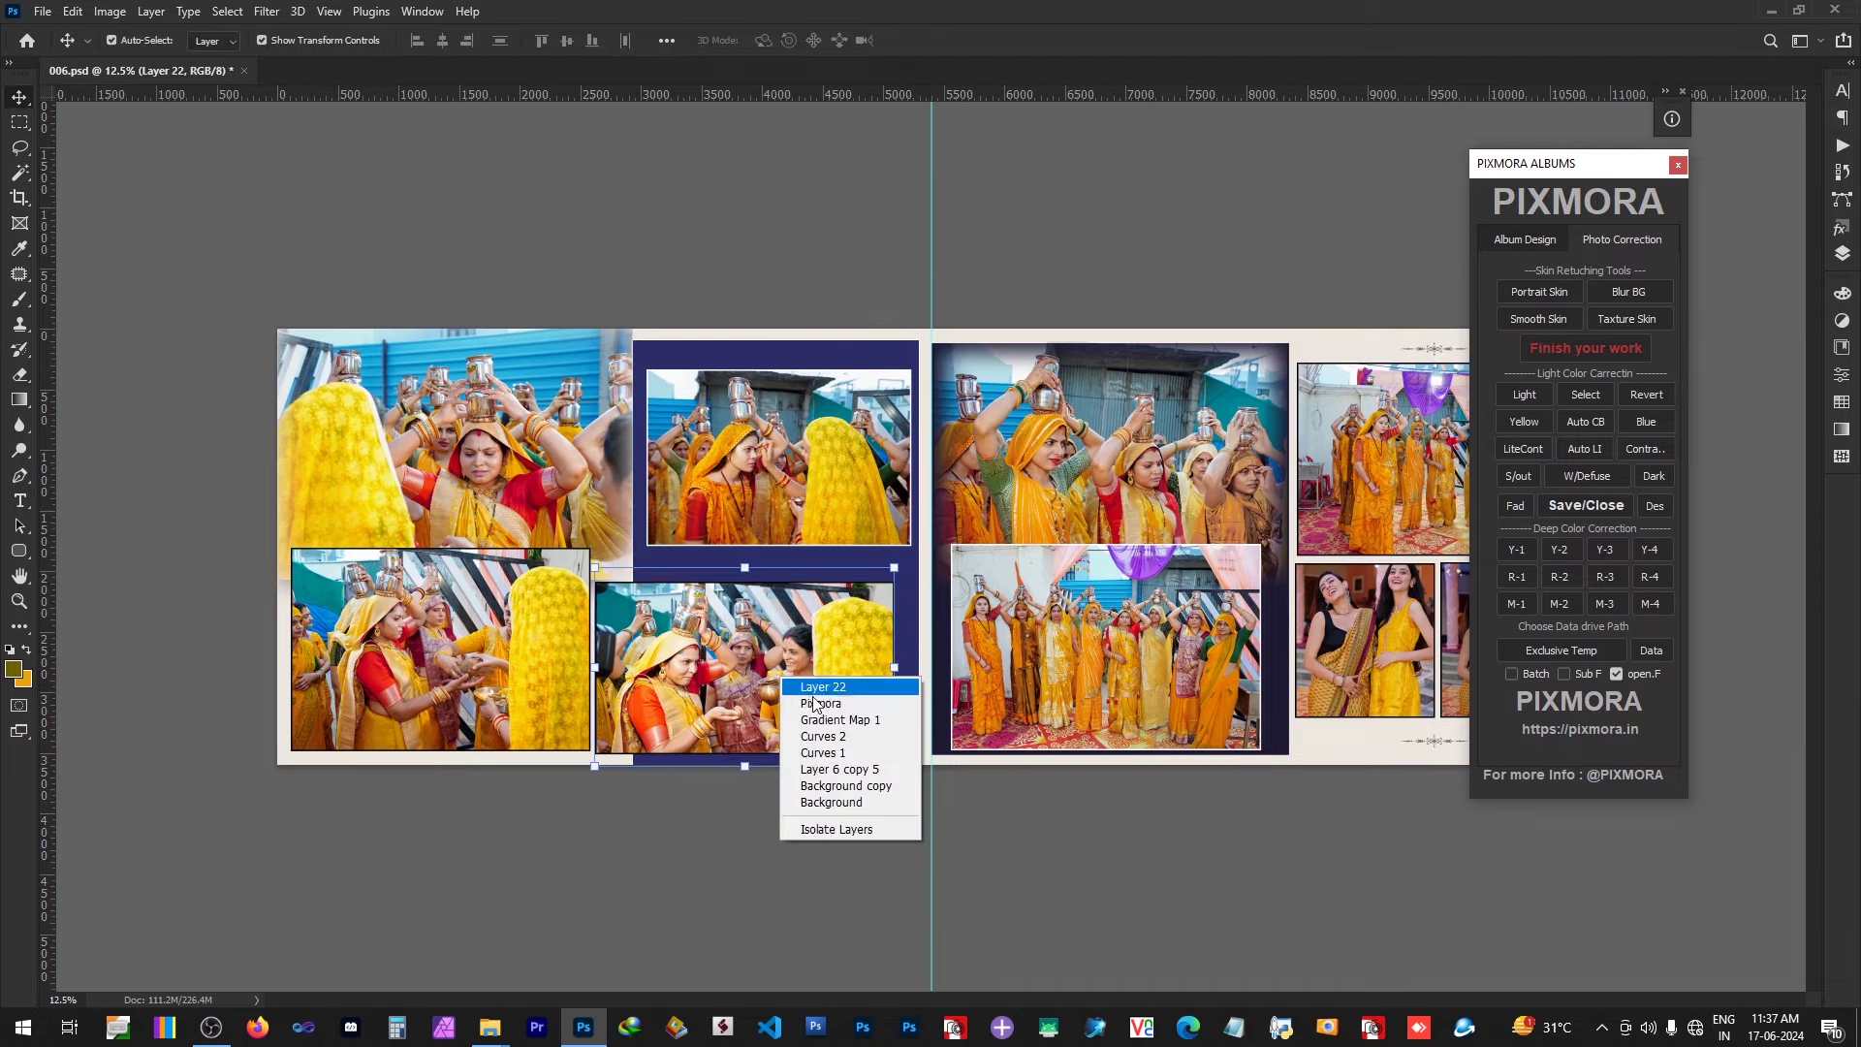
left_click(819, 696)
left_click_drag(819, 700, 827, 689)
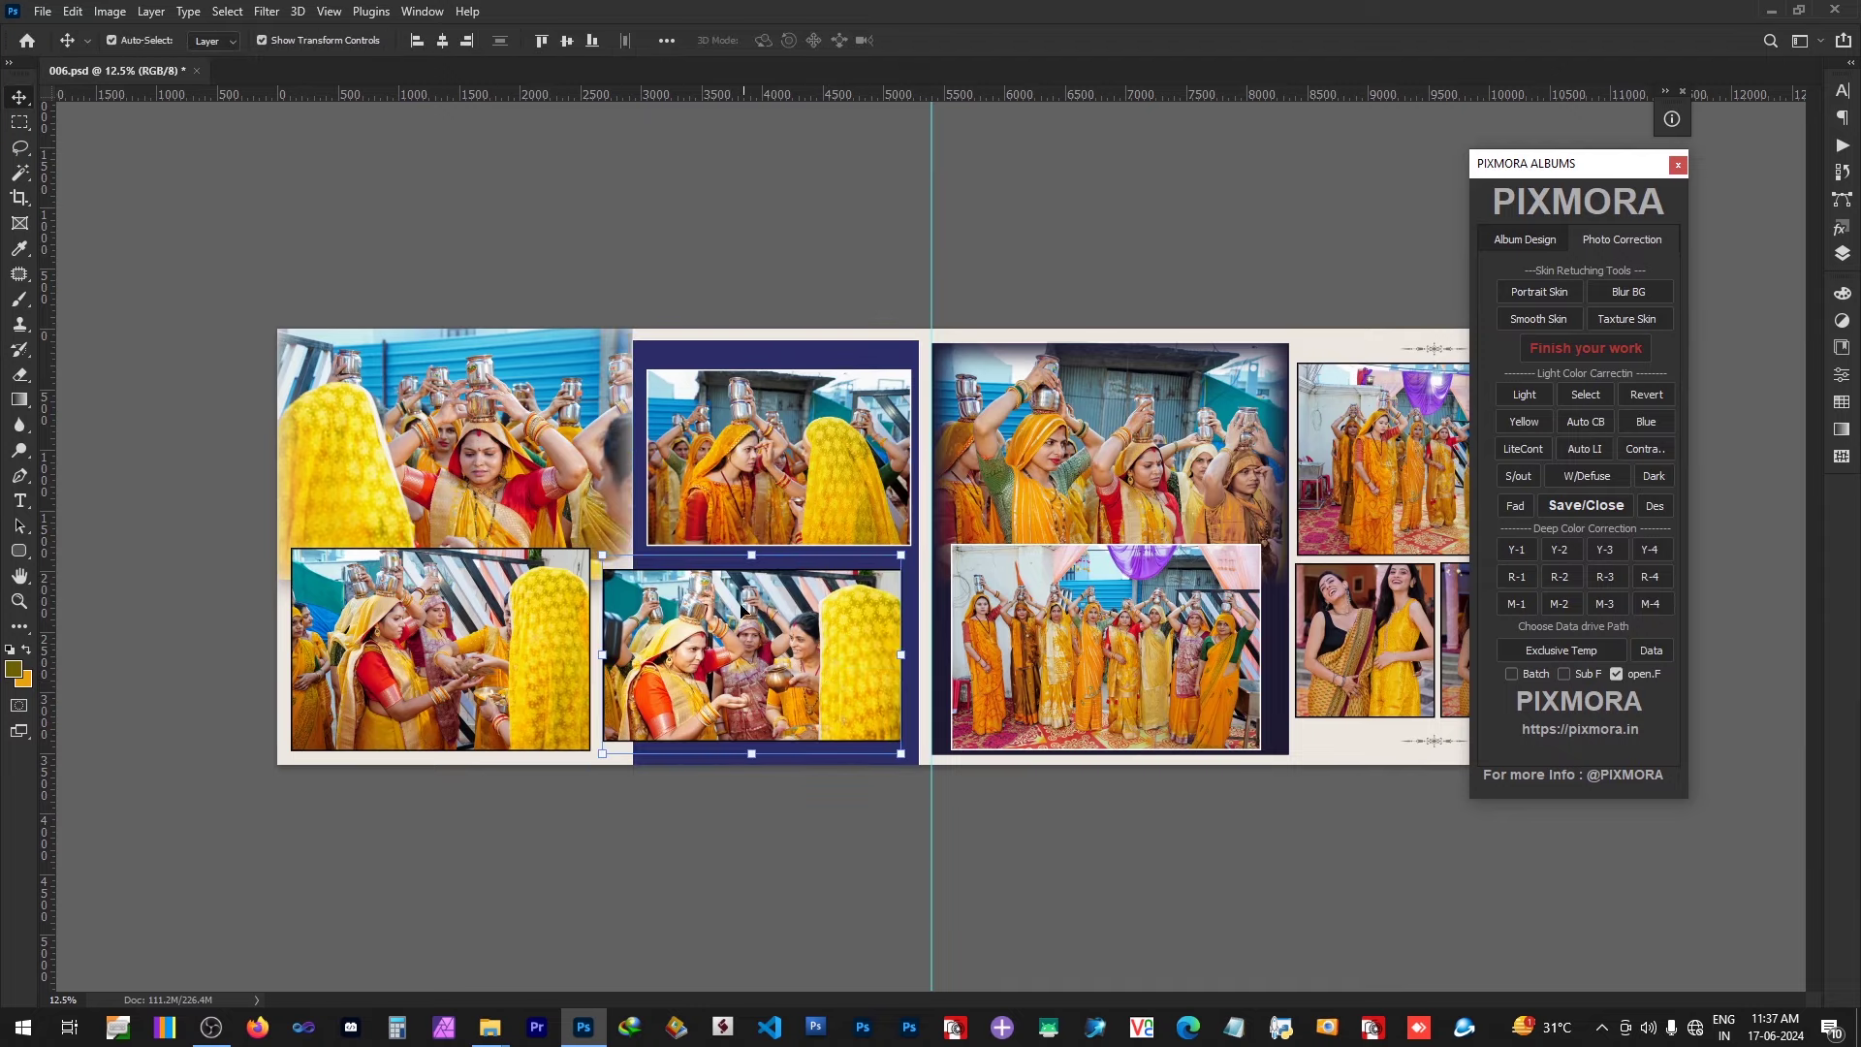
Step: Place the clip art "Clipart (21).png" from the 12Text folder on the spread with CLP Art
left_click(746, 475)
scroll(730, 484, "up", 5)
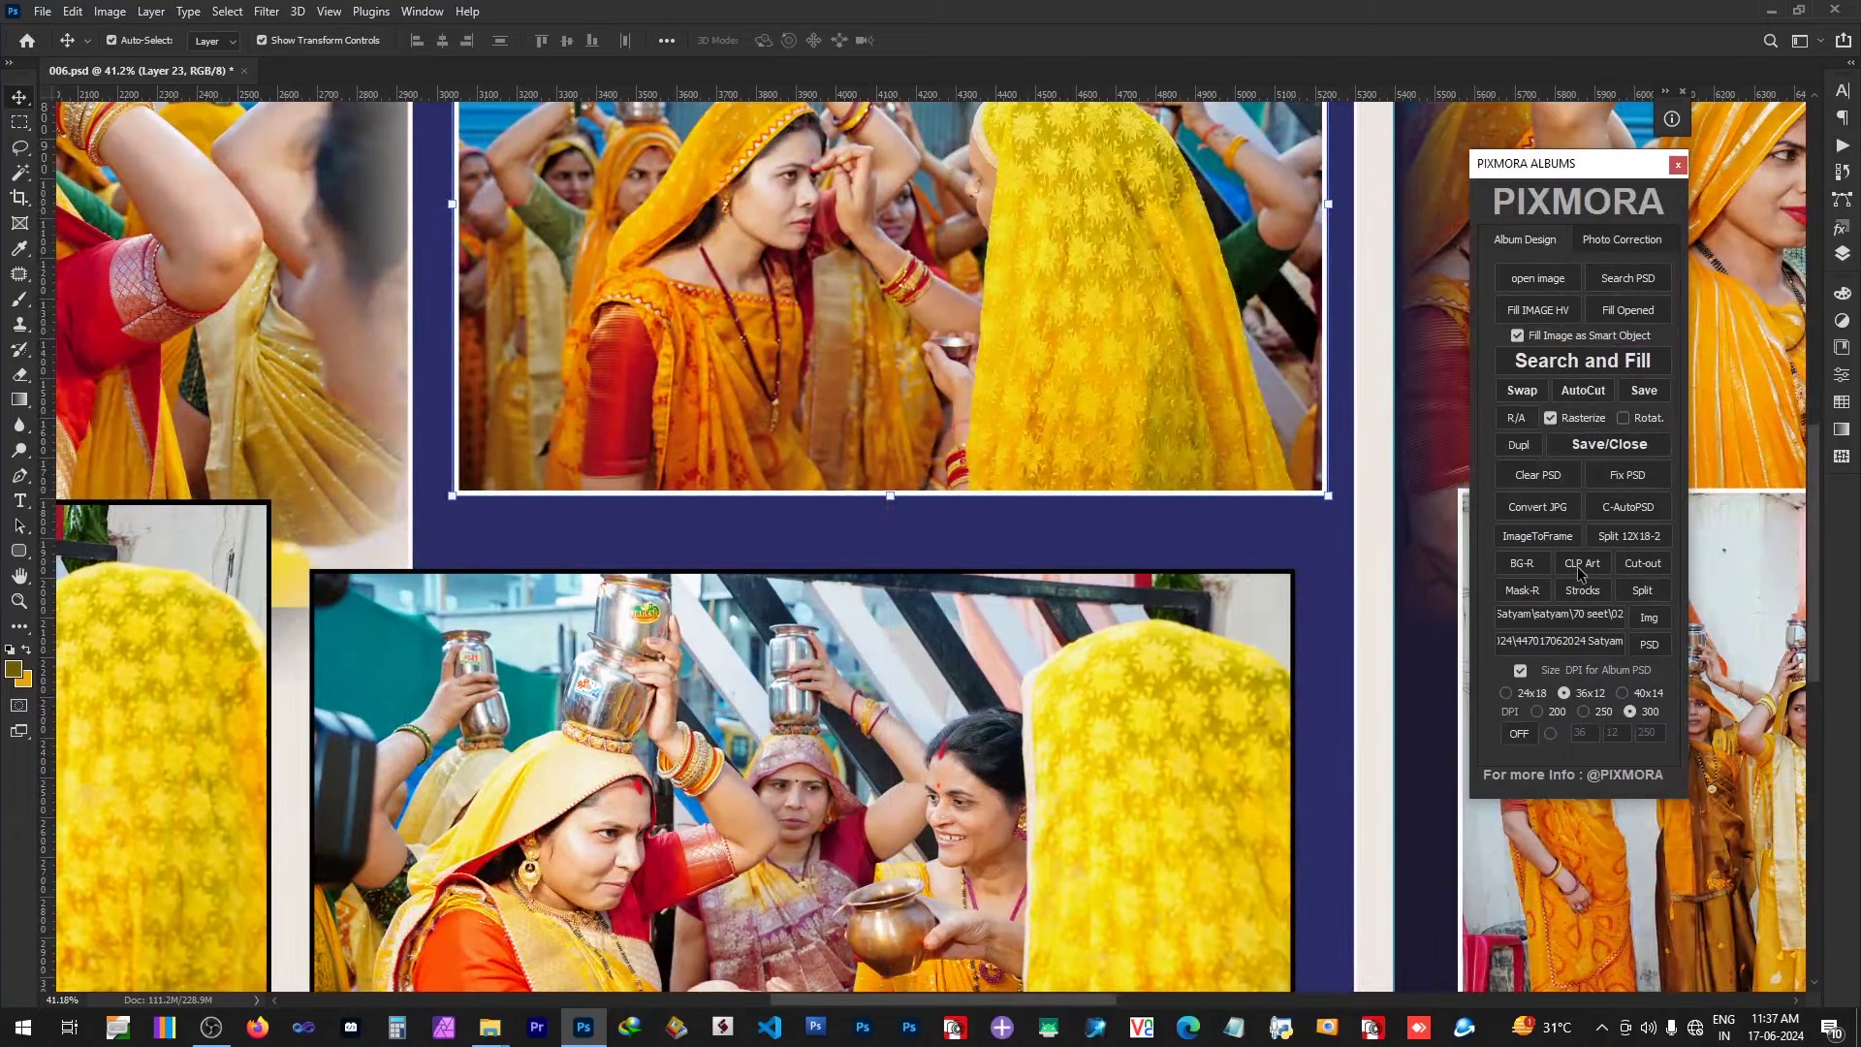
left_click(1582, 564)
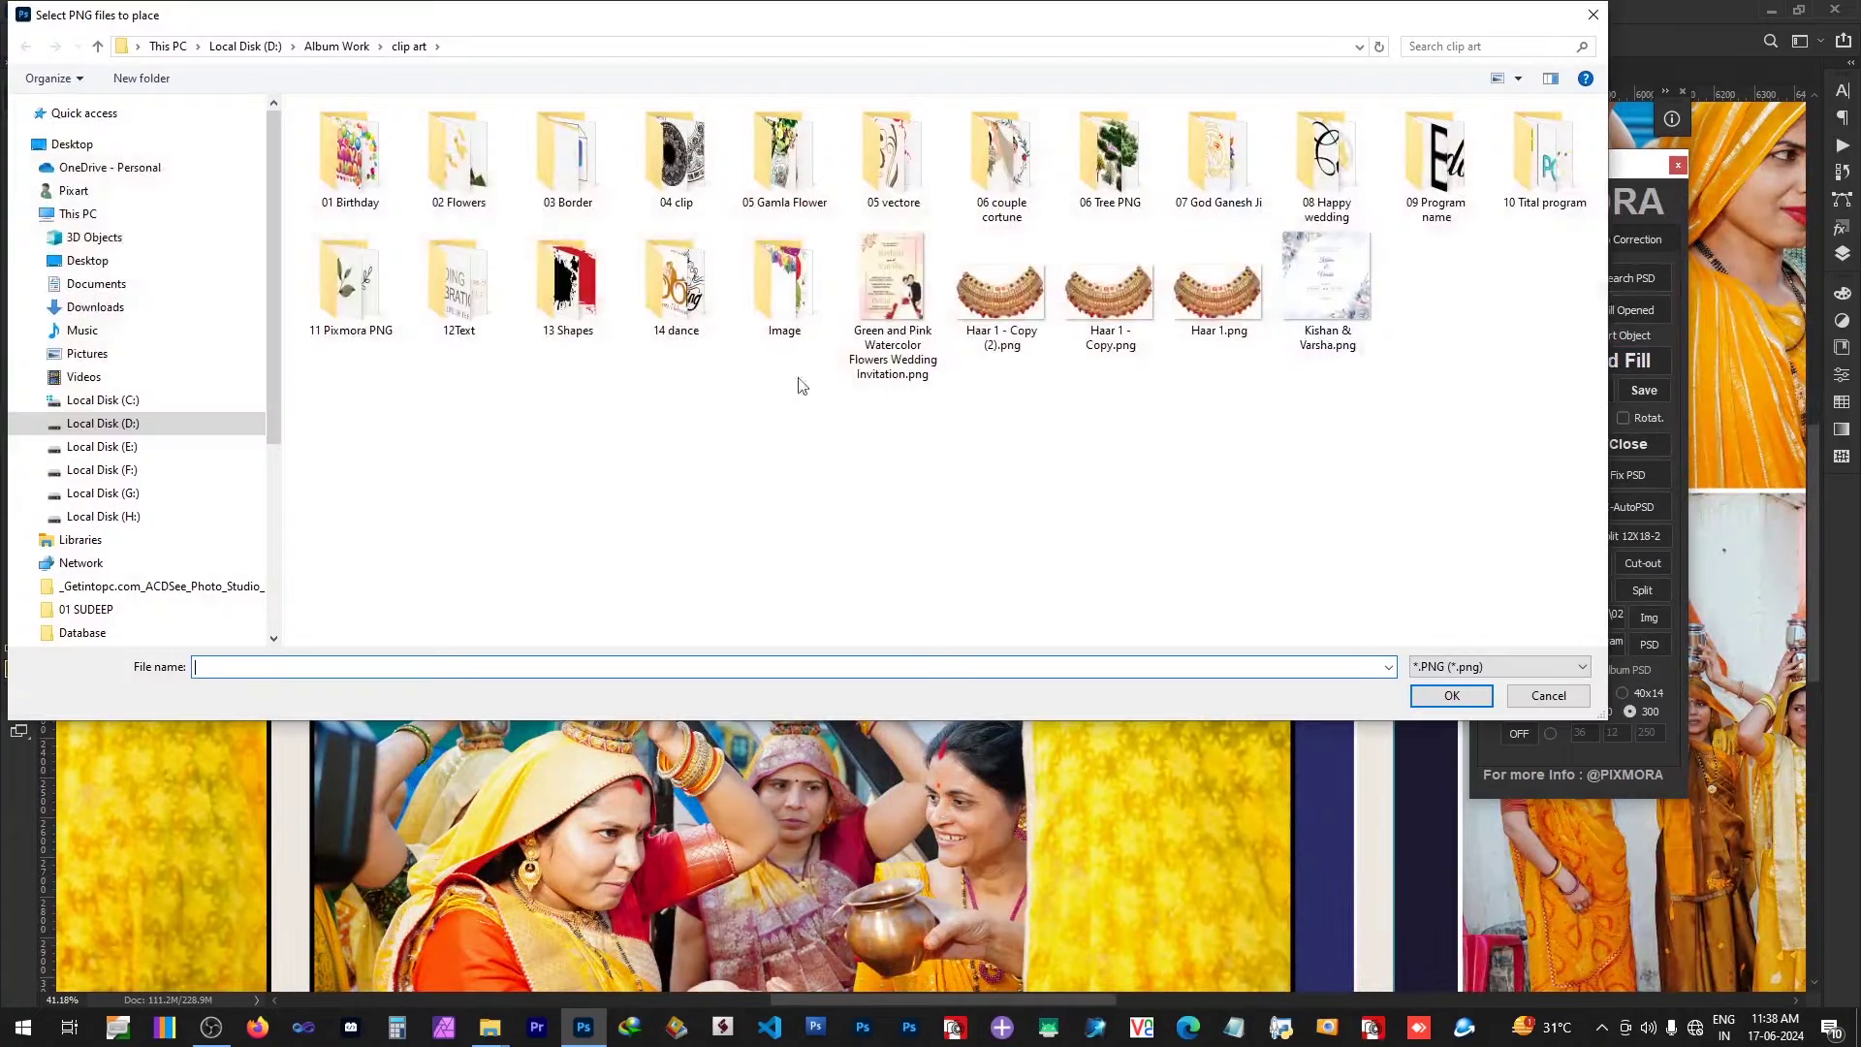
double_click(498, 298)
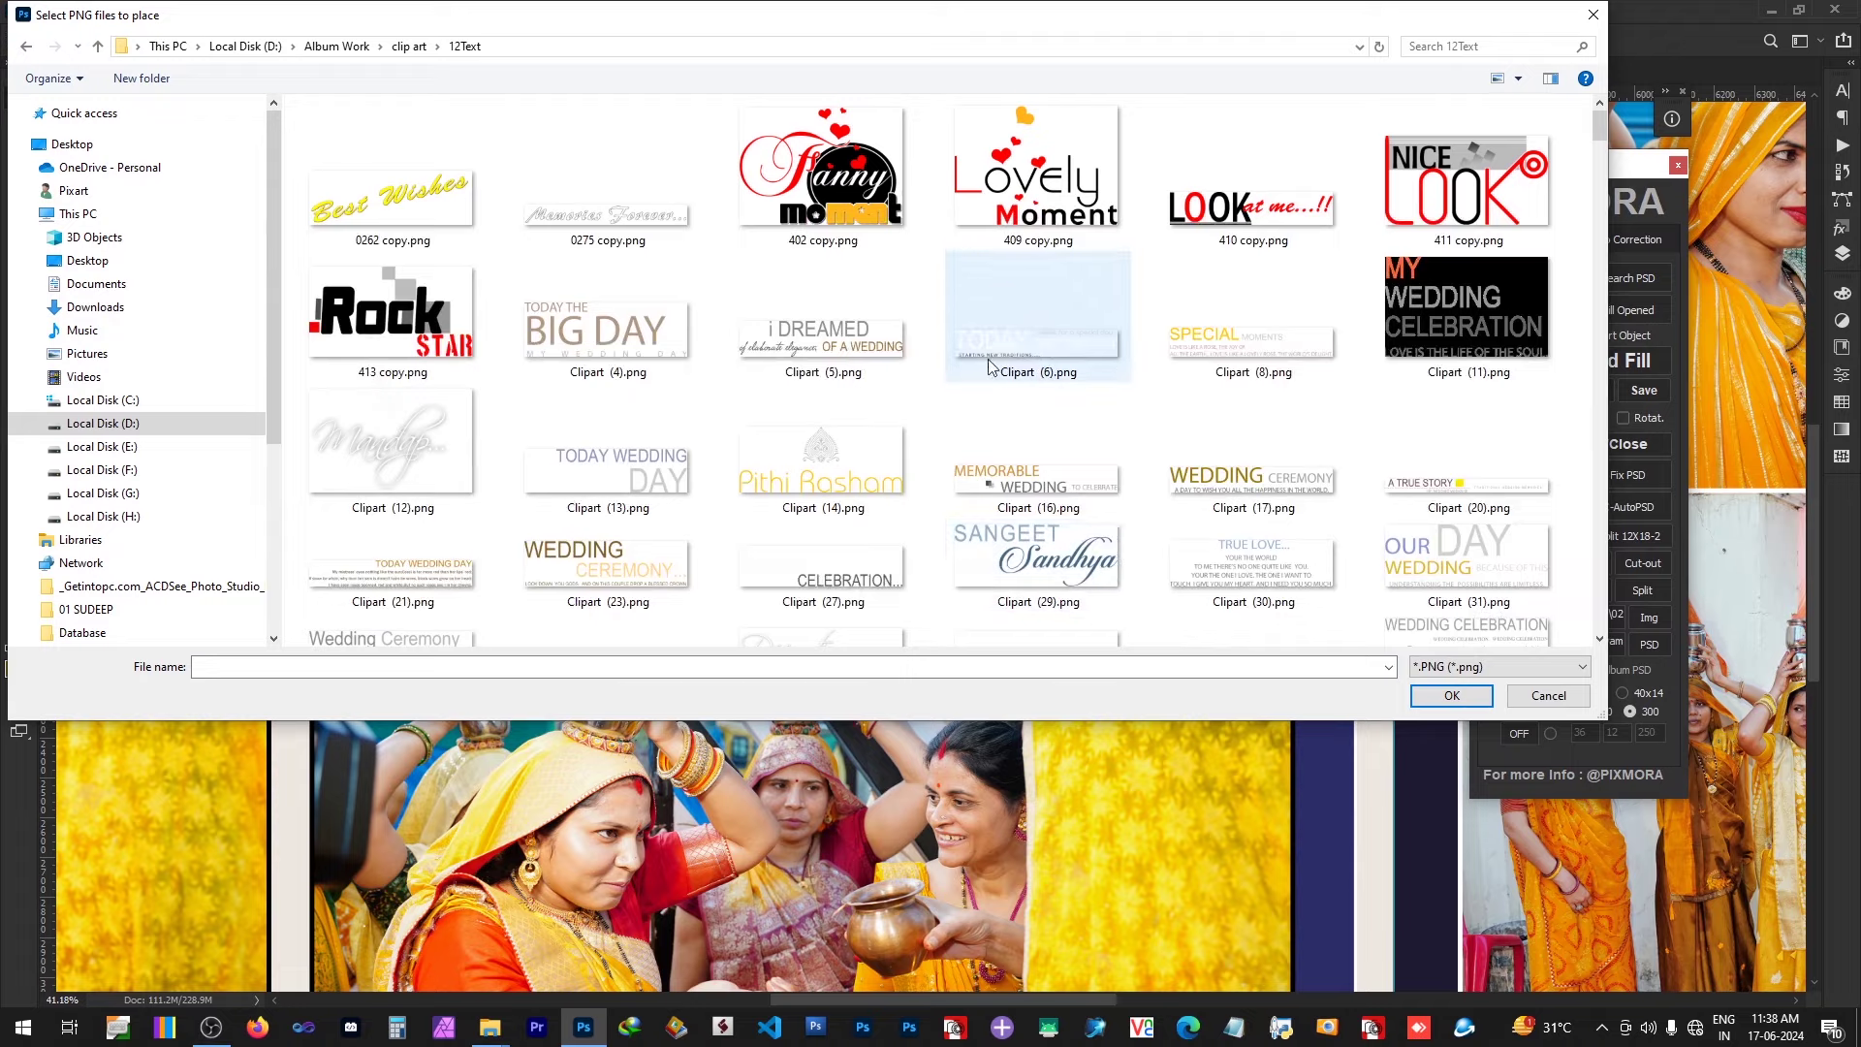
double_click(407, 546)
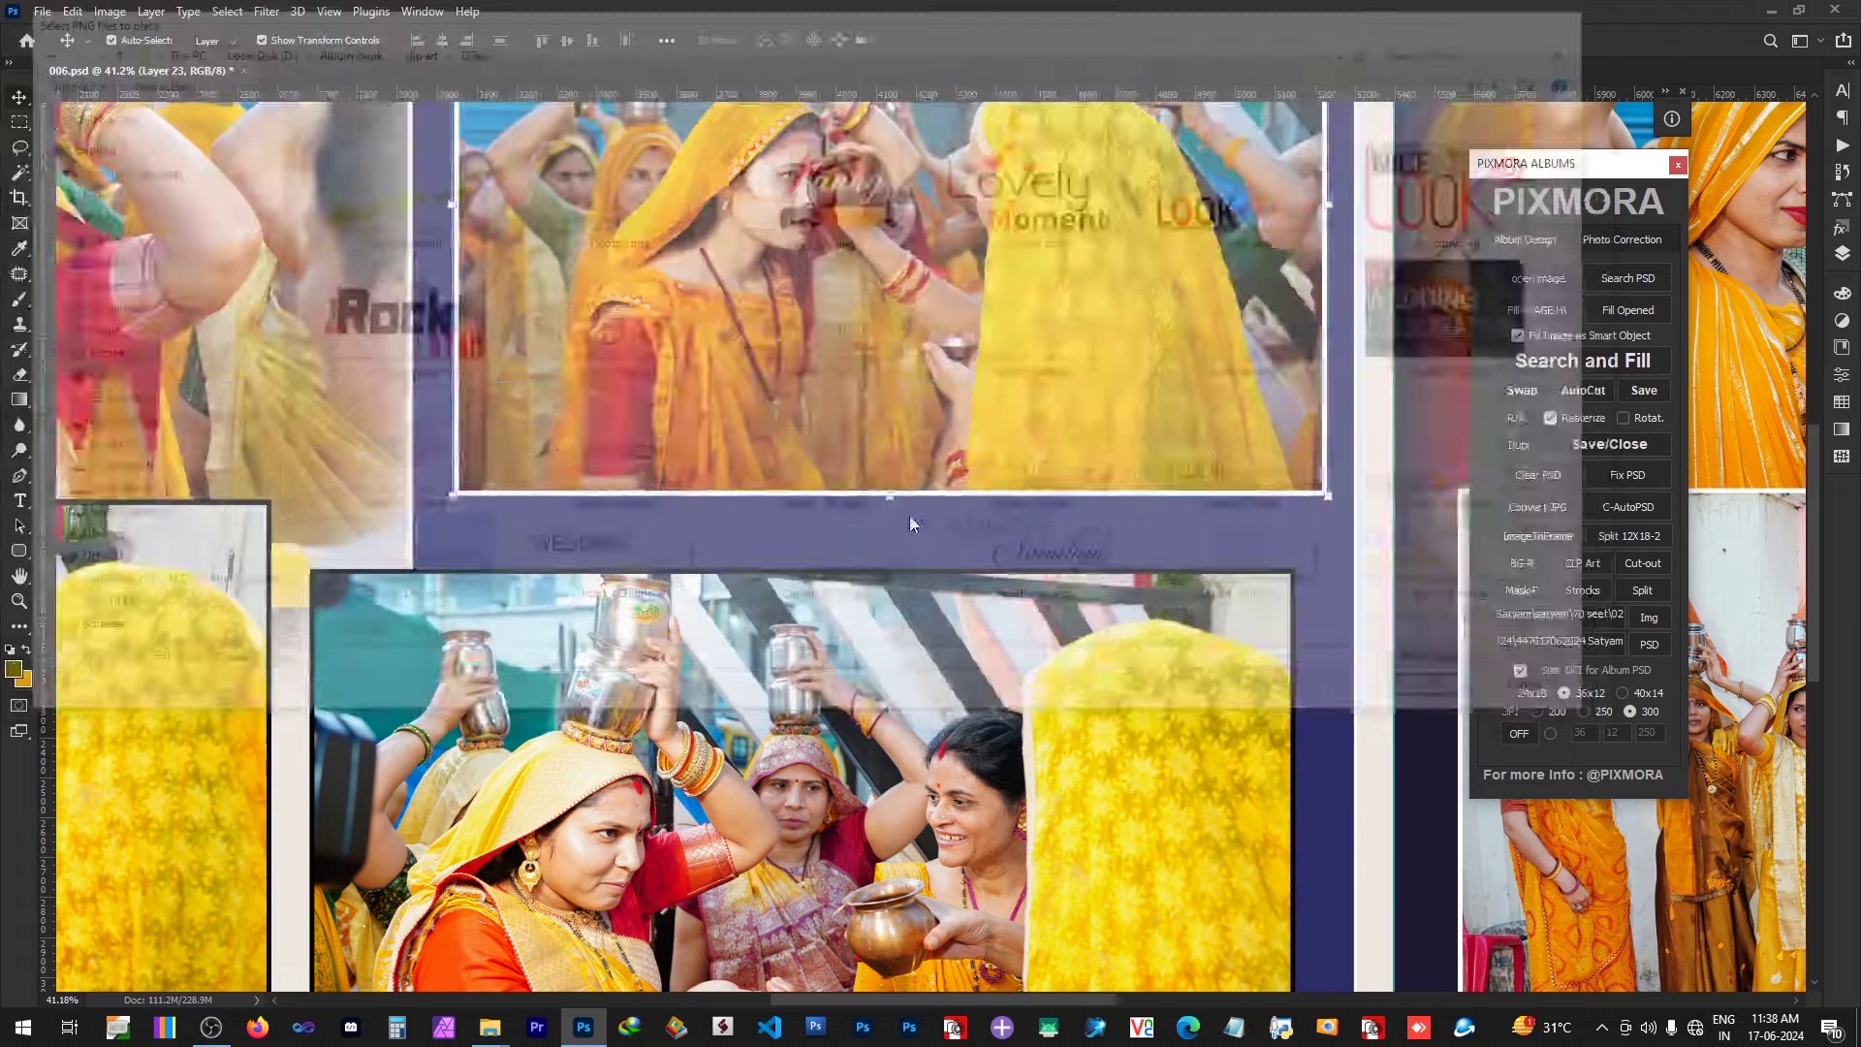
Step: Shrink the TODAY WEDDING DAY text and position it in the lower right of the navy panel
left_click(1031, 544, "alt")
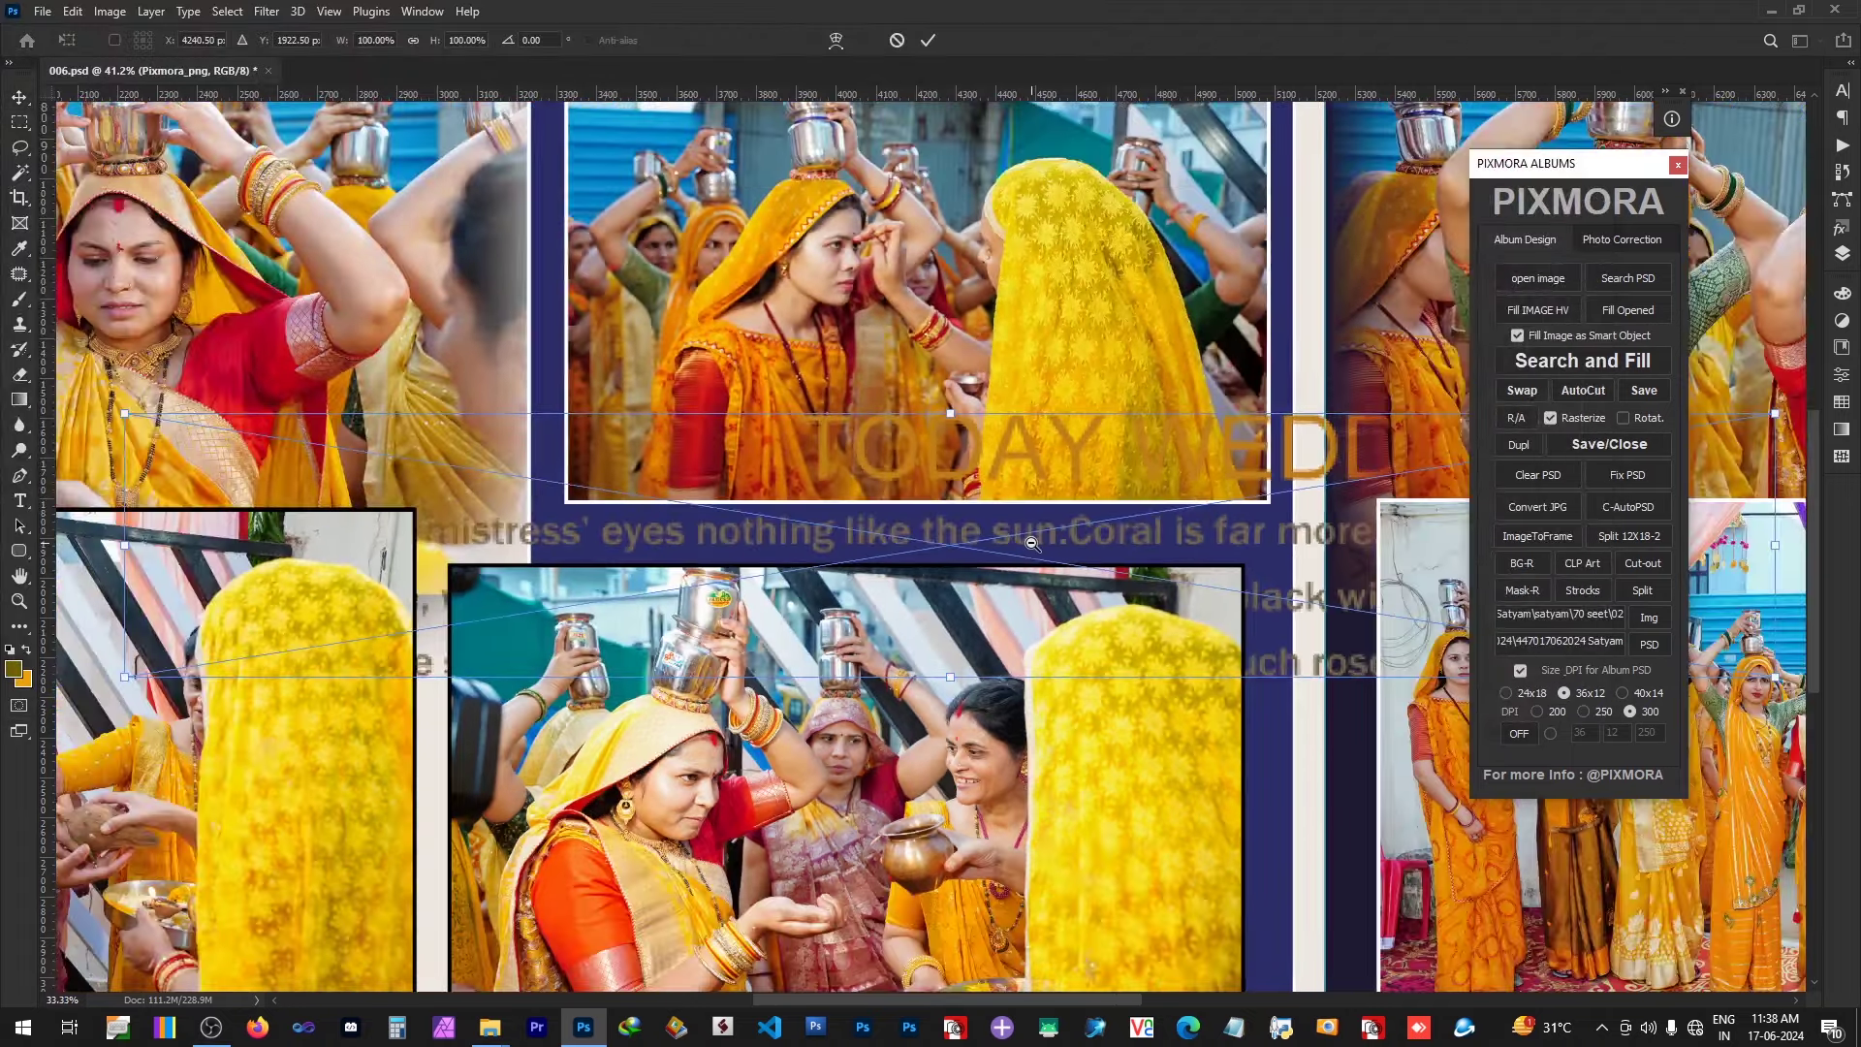
left_click(1031, 544, "alt")
left_click(1031, 544, "alt")
key("ctrl+0")
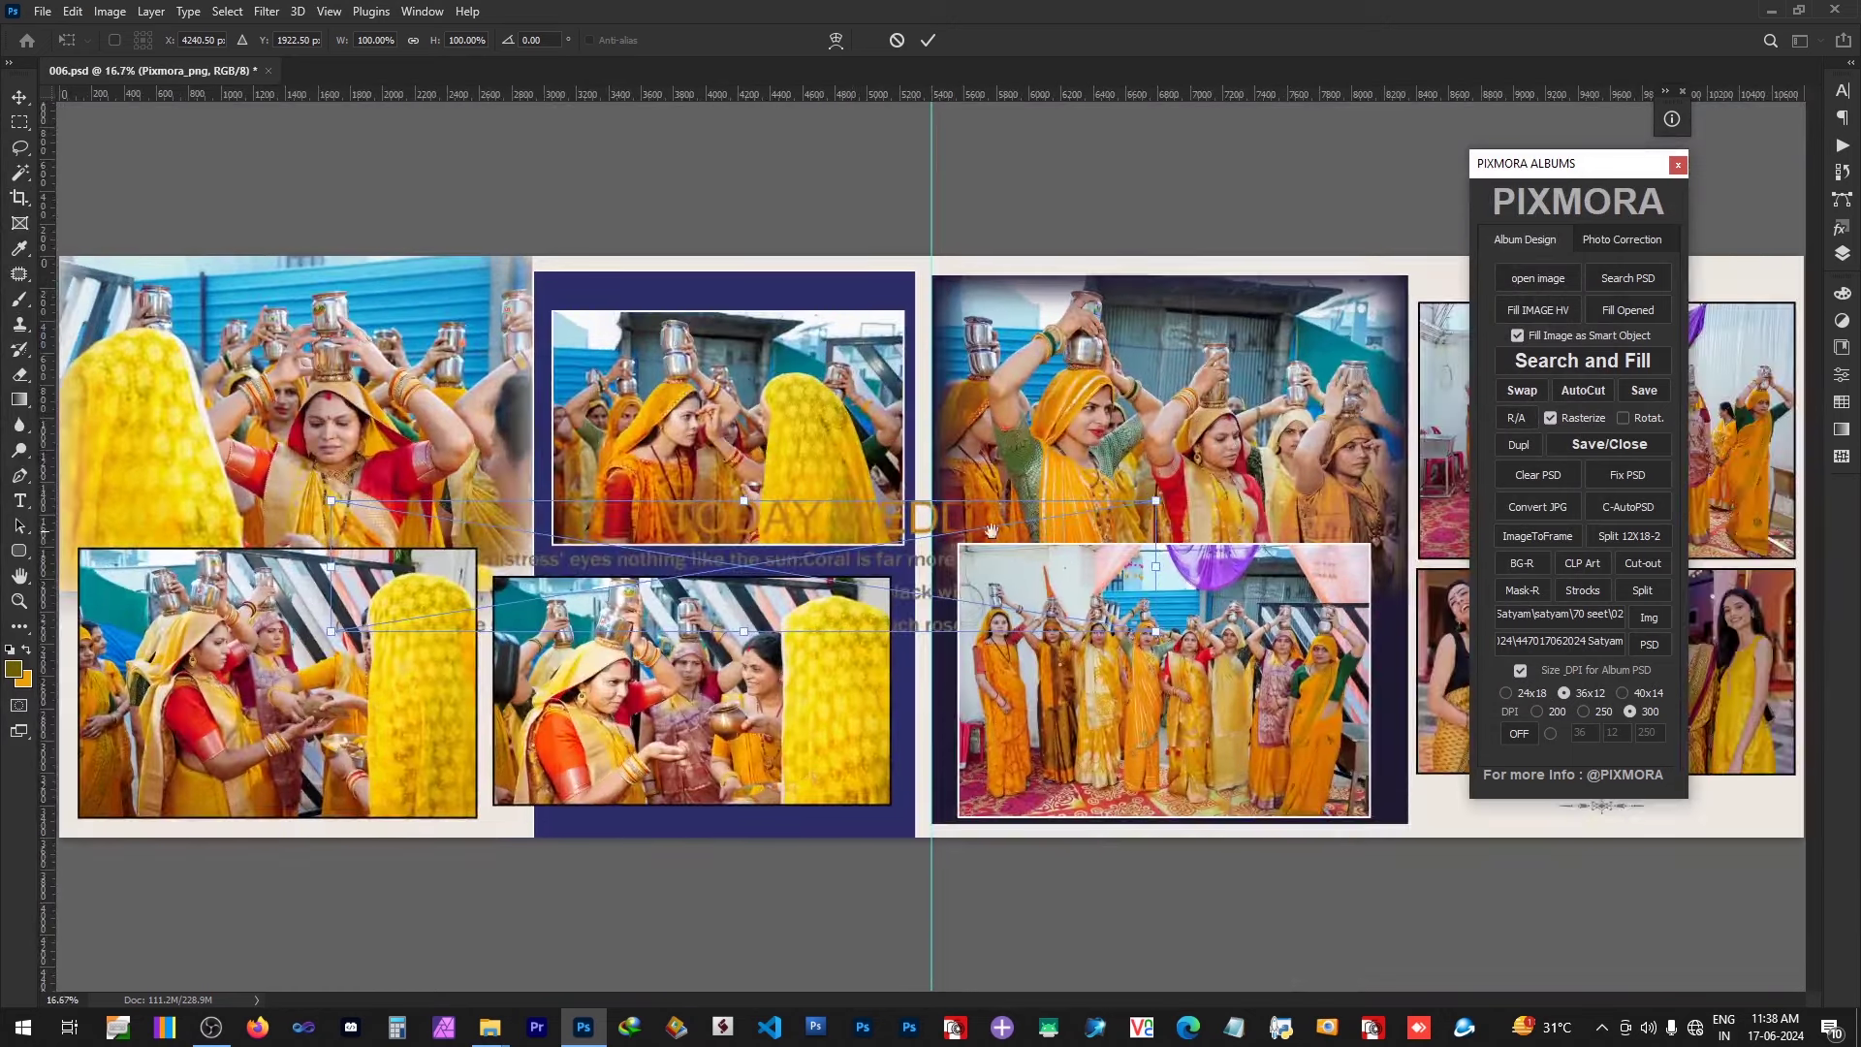
left_click_drag(1153, 500, 838, 812)
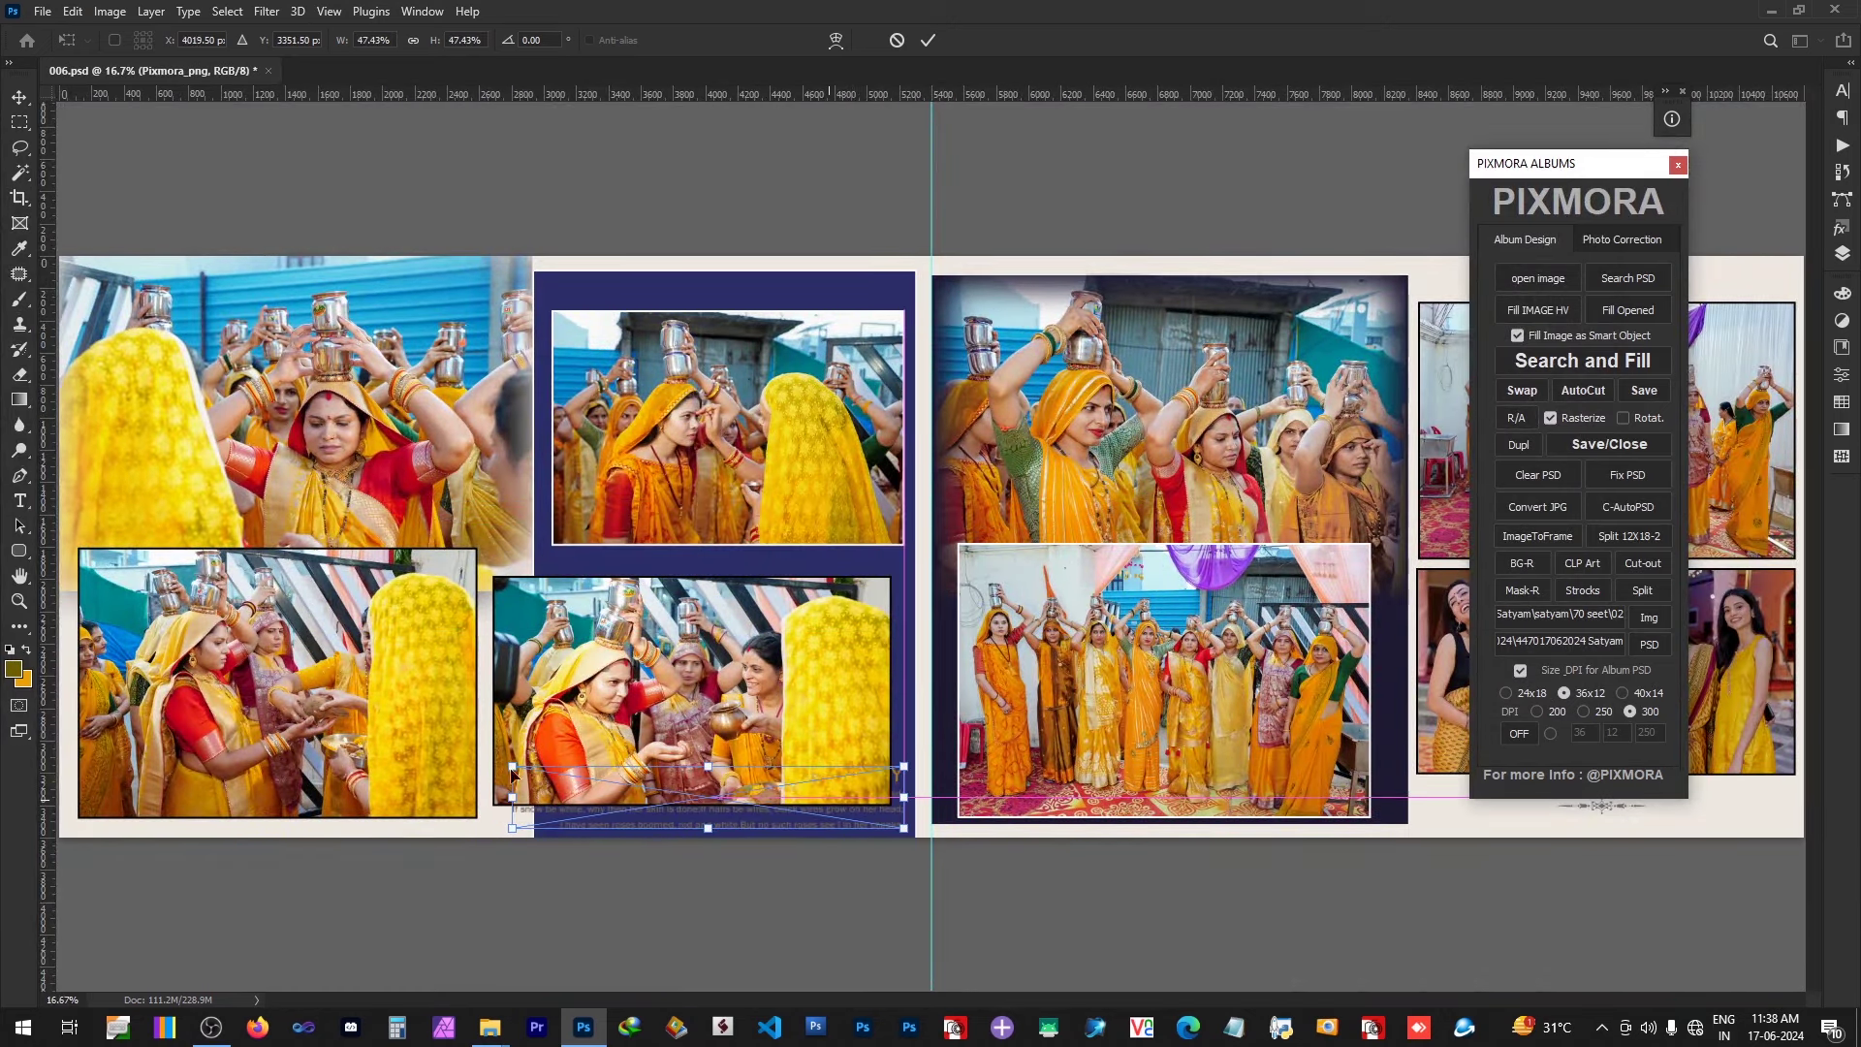
left_click_drag(512, 764, 544, 772)
key("Return")
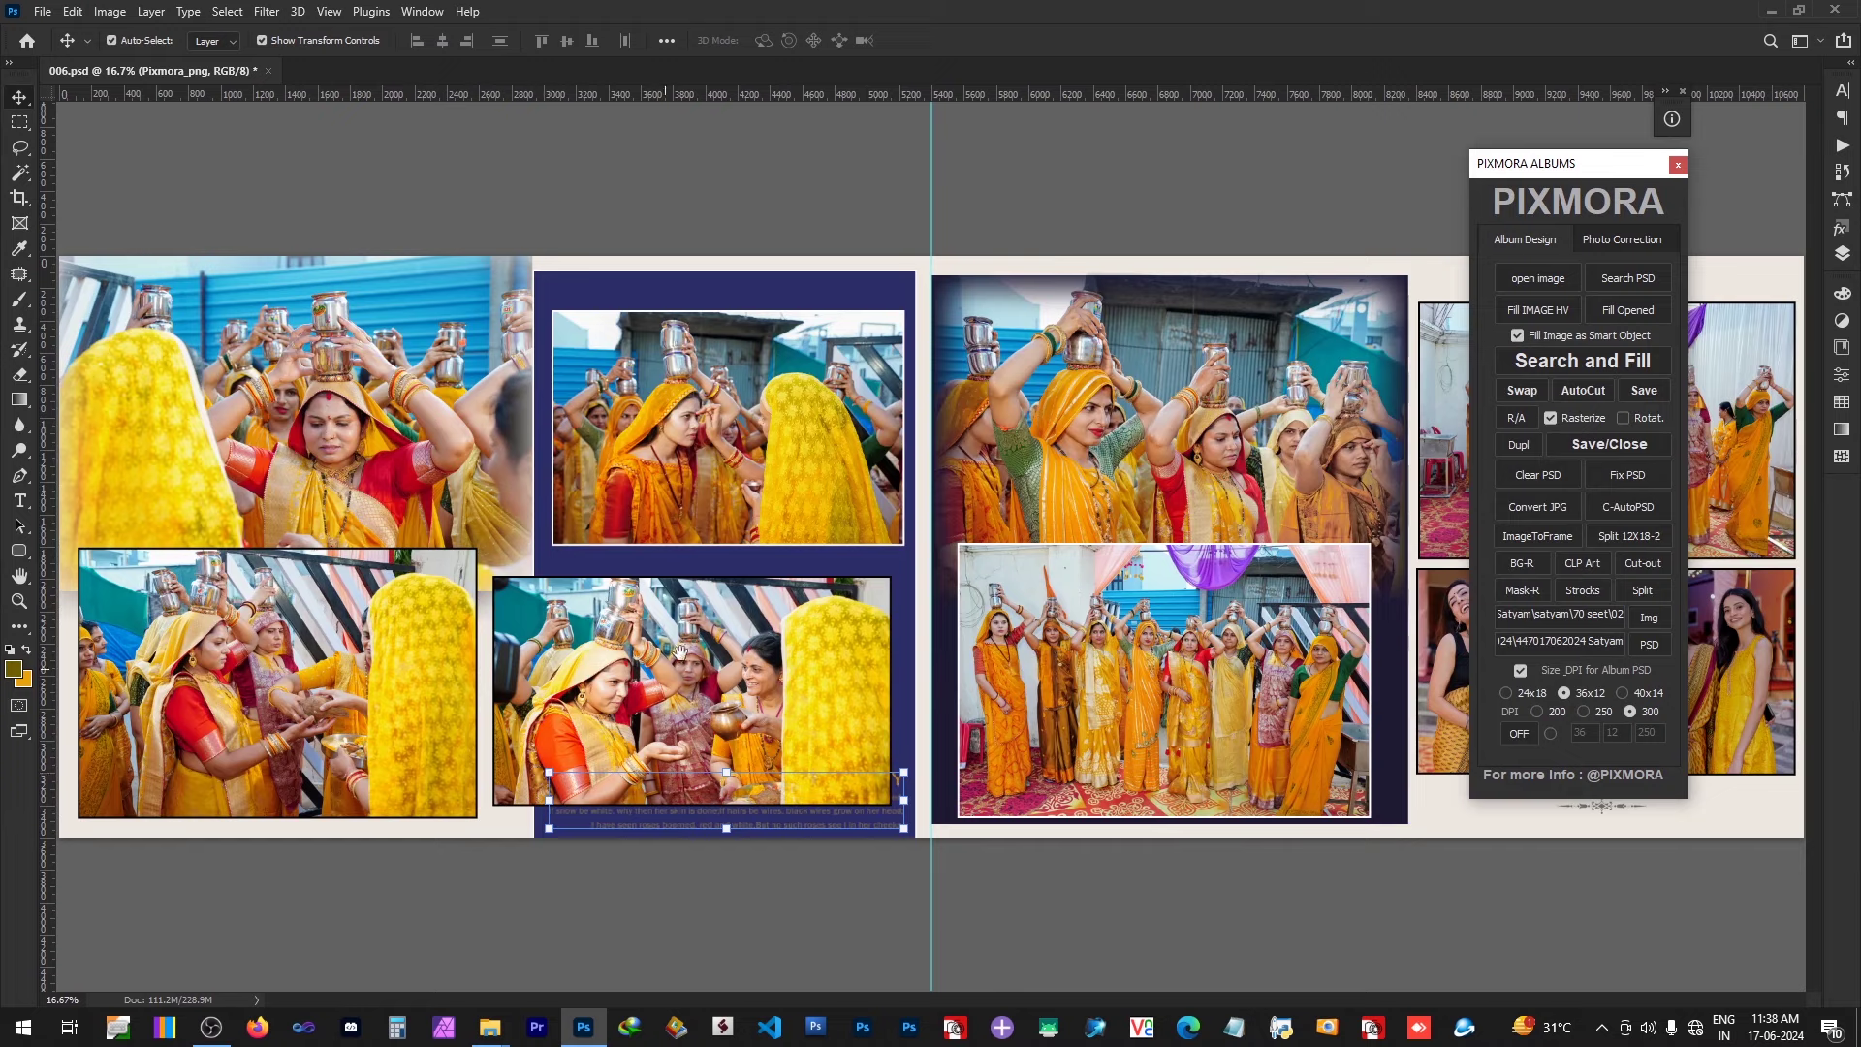
Step: Shift the lower-middle photo and its frame up so they clear the TODAY WEDDING DAY text
right_click(678, 650)
left_click(722, 679)
left_click_drag(719, 668, 722, 617)
Step: Nudge the upper photo on the navy panel and its white frame up, clear of the photo below
left_click(726, 455)
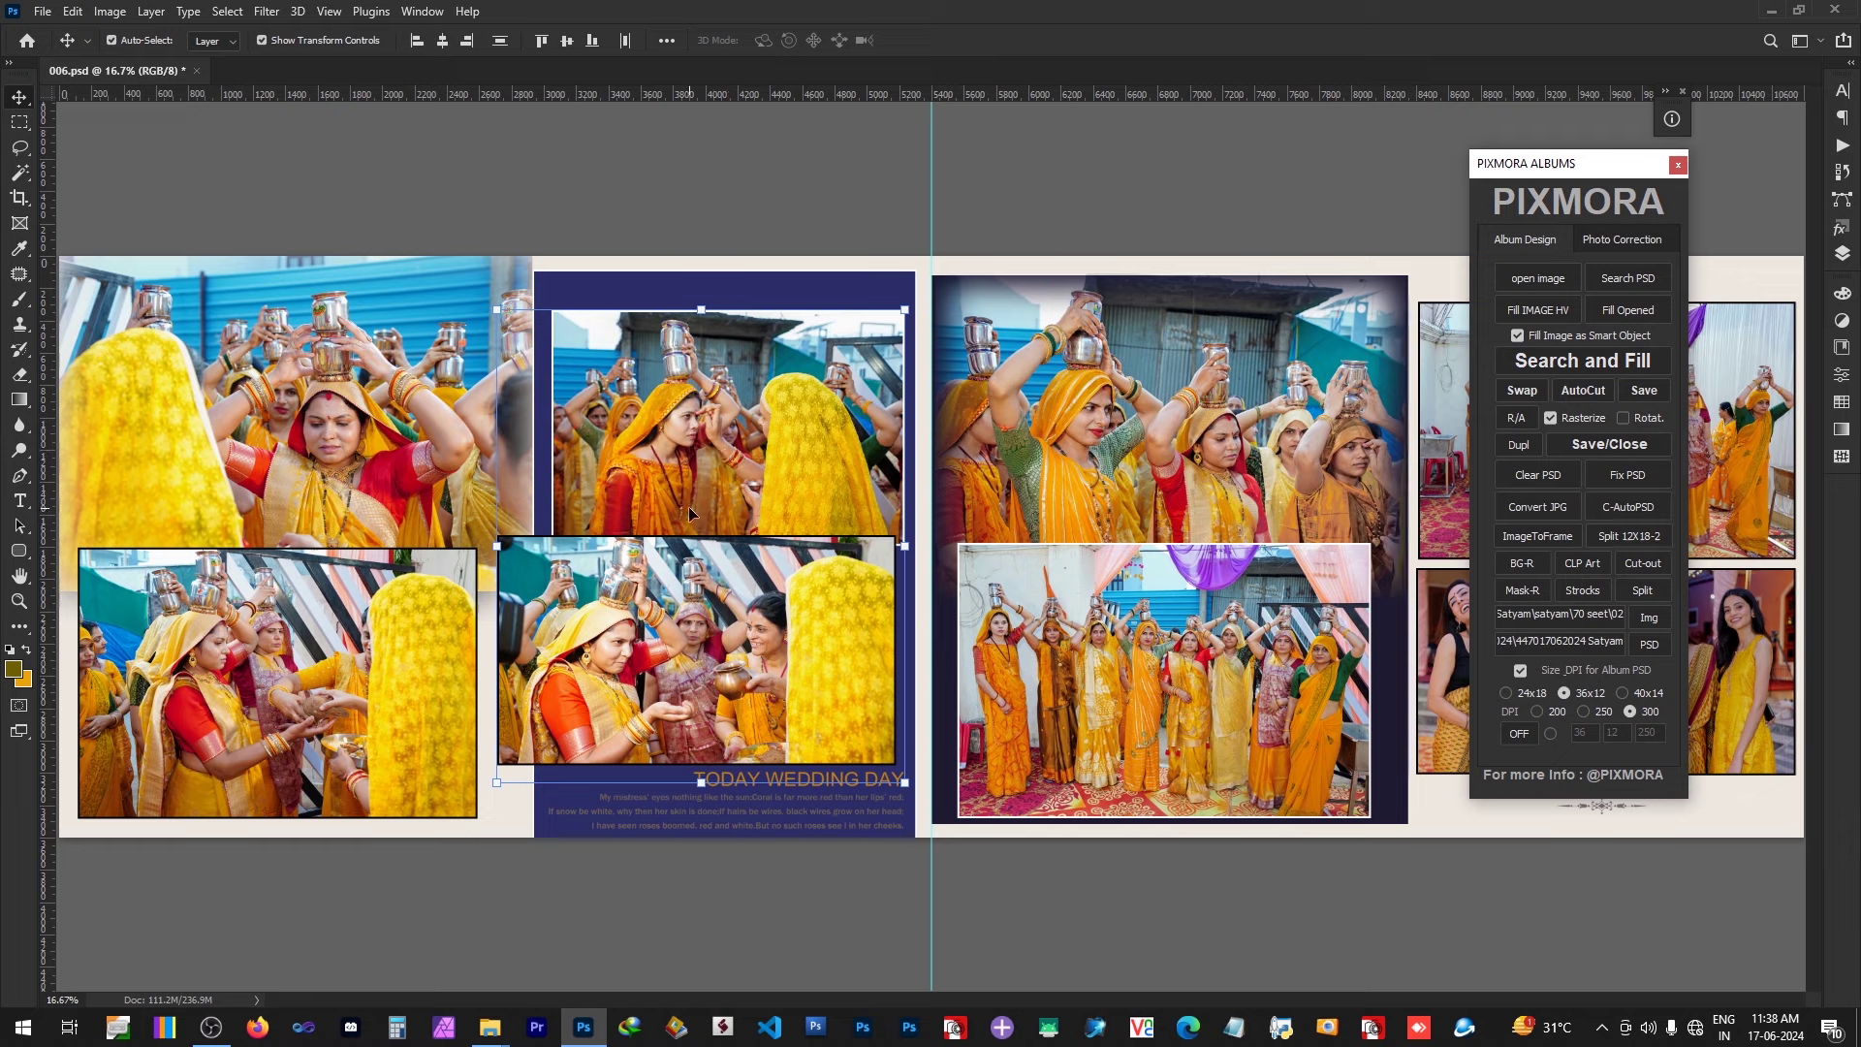
right_click(726, 455)
left_click(737, 459)
right_click(776, 396)
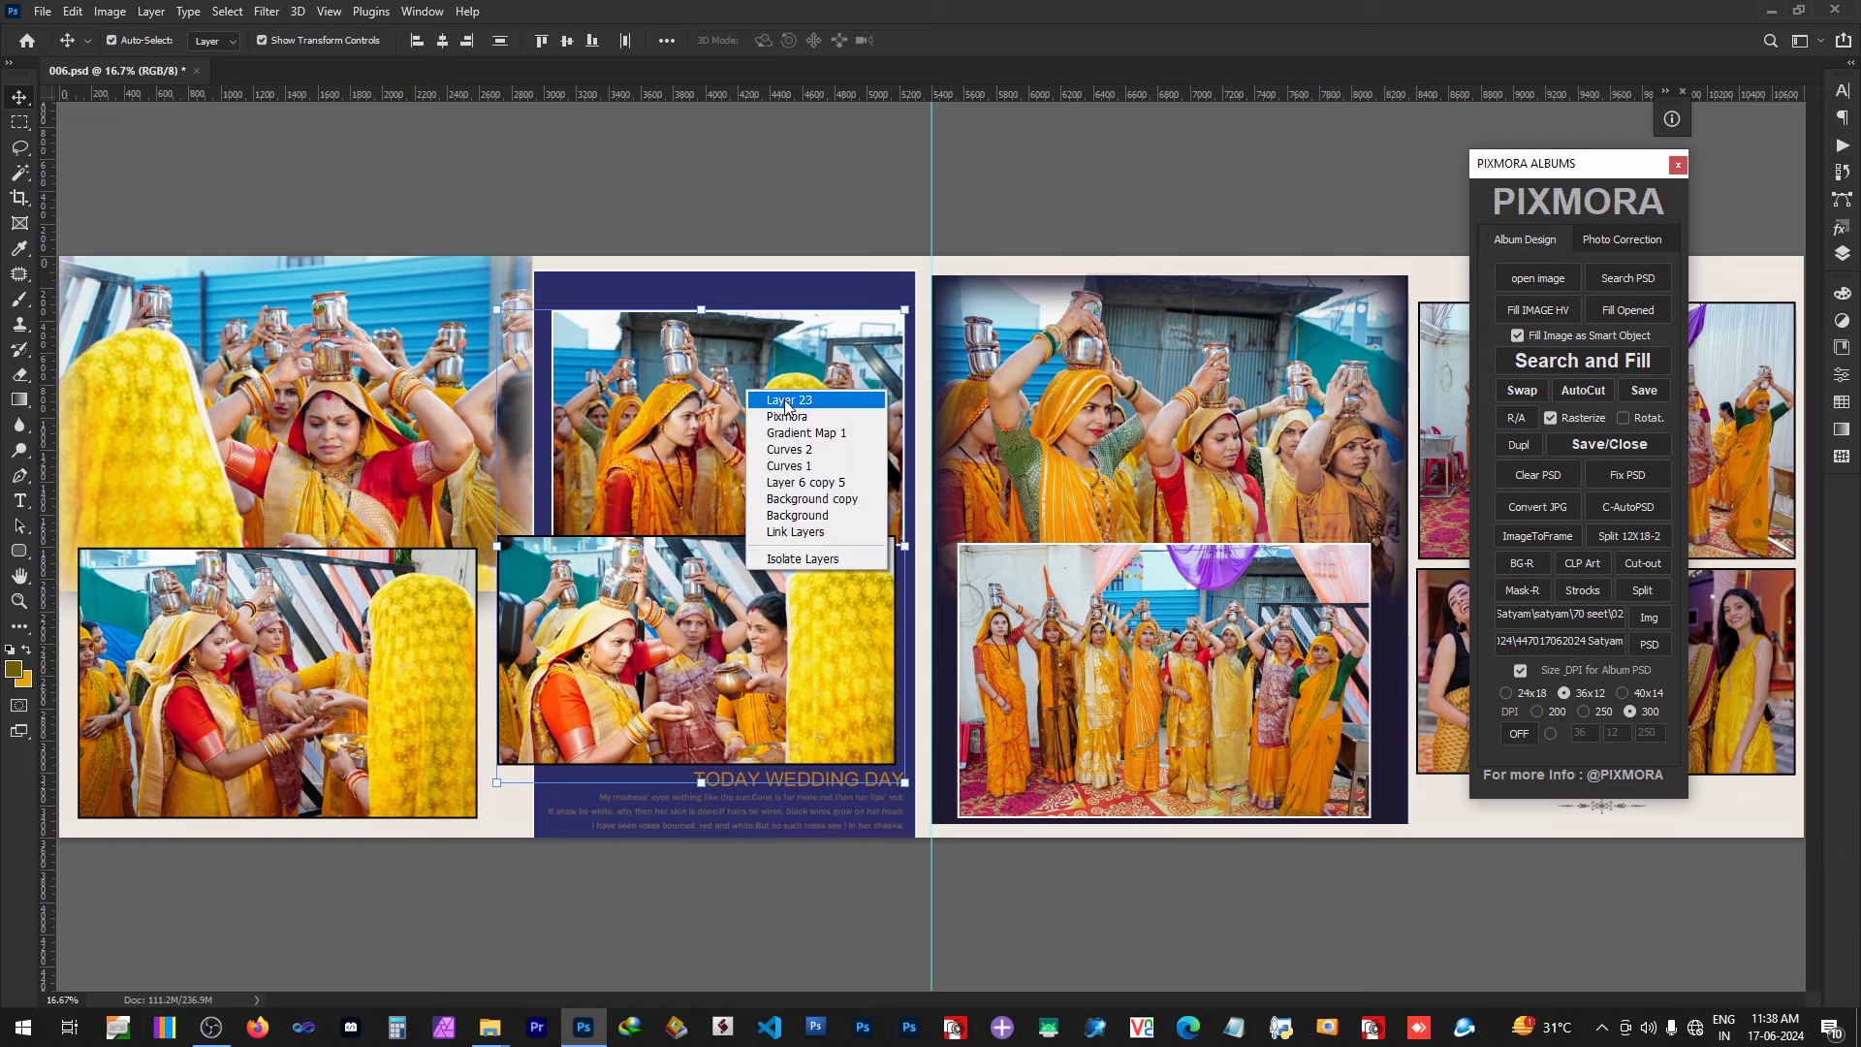
left_click(798, 433)
key("shift+Up")
key("shift+Up")
key("shift+Up")
key("shift+Up")
key("shift+Up")
key("shift+Up")
key("shift+Up")
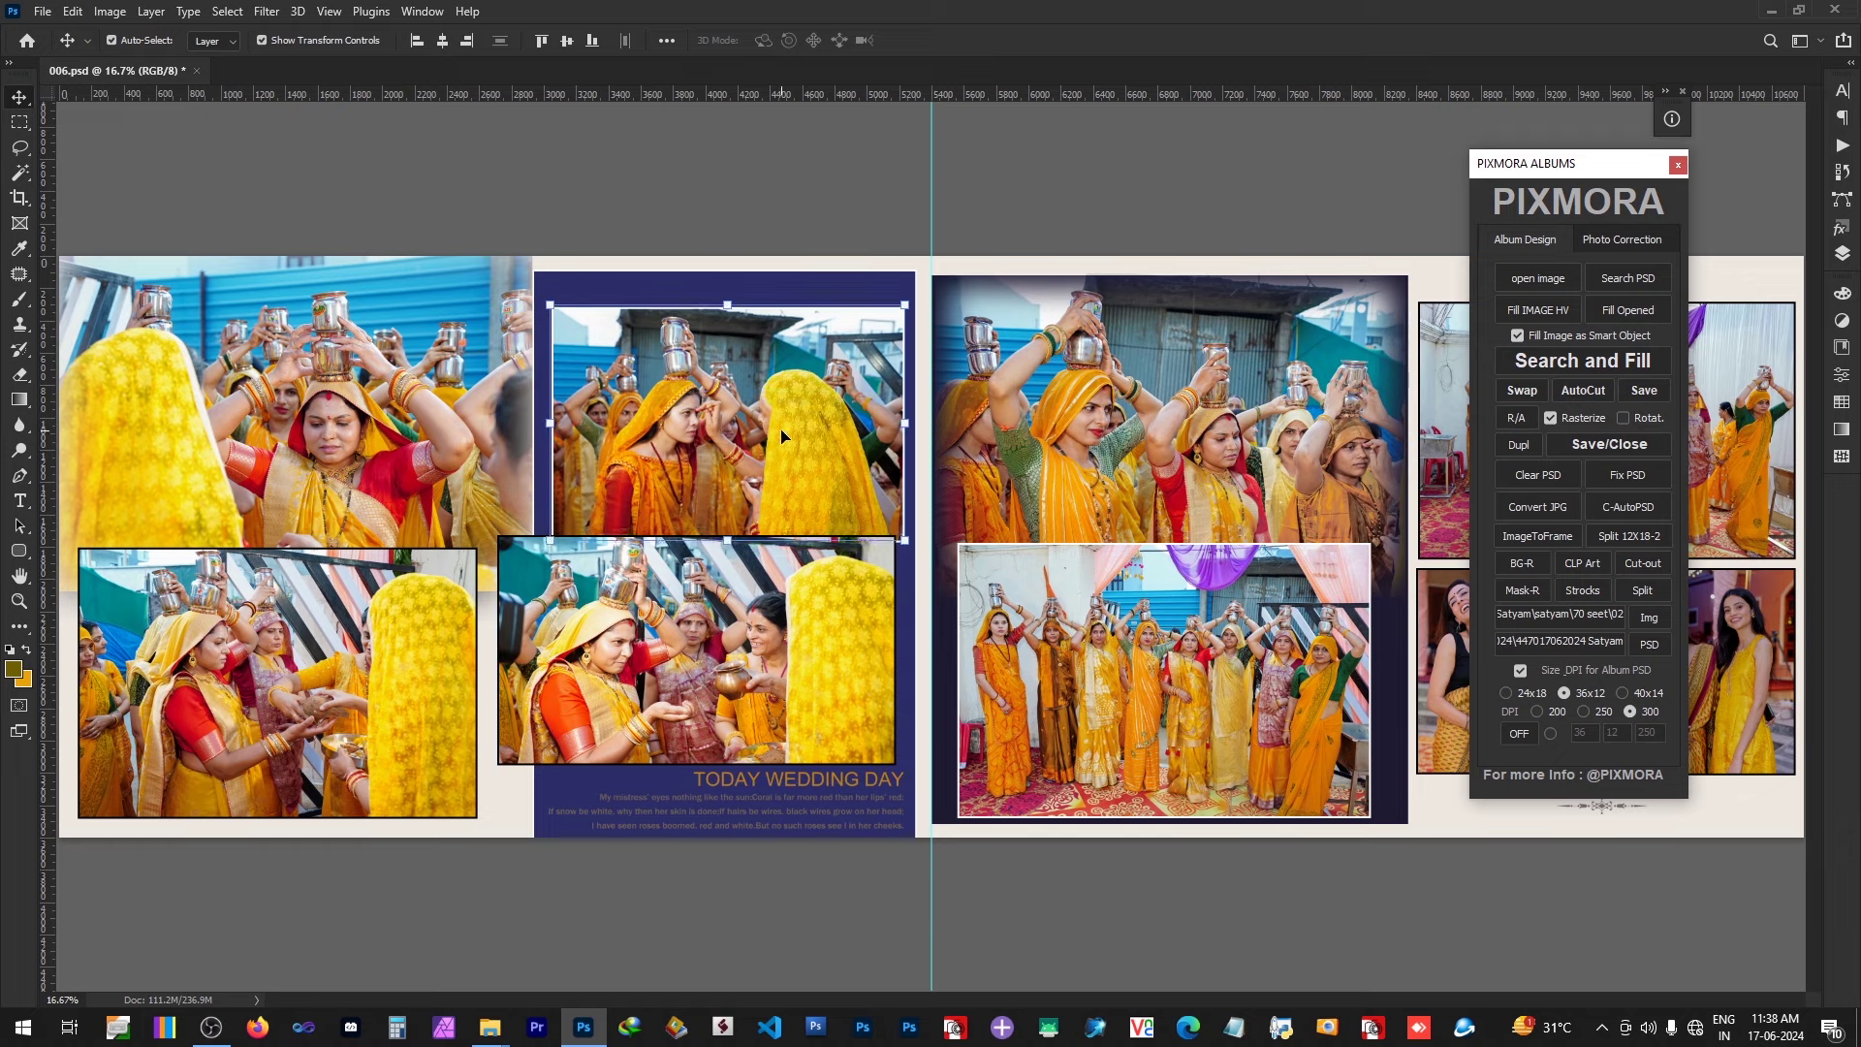
key("shift+Up")
key("shift+Up")
key("shift+Up")
key("shift+Up")
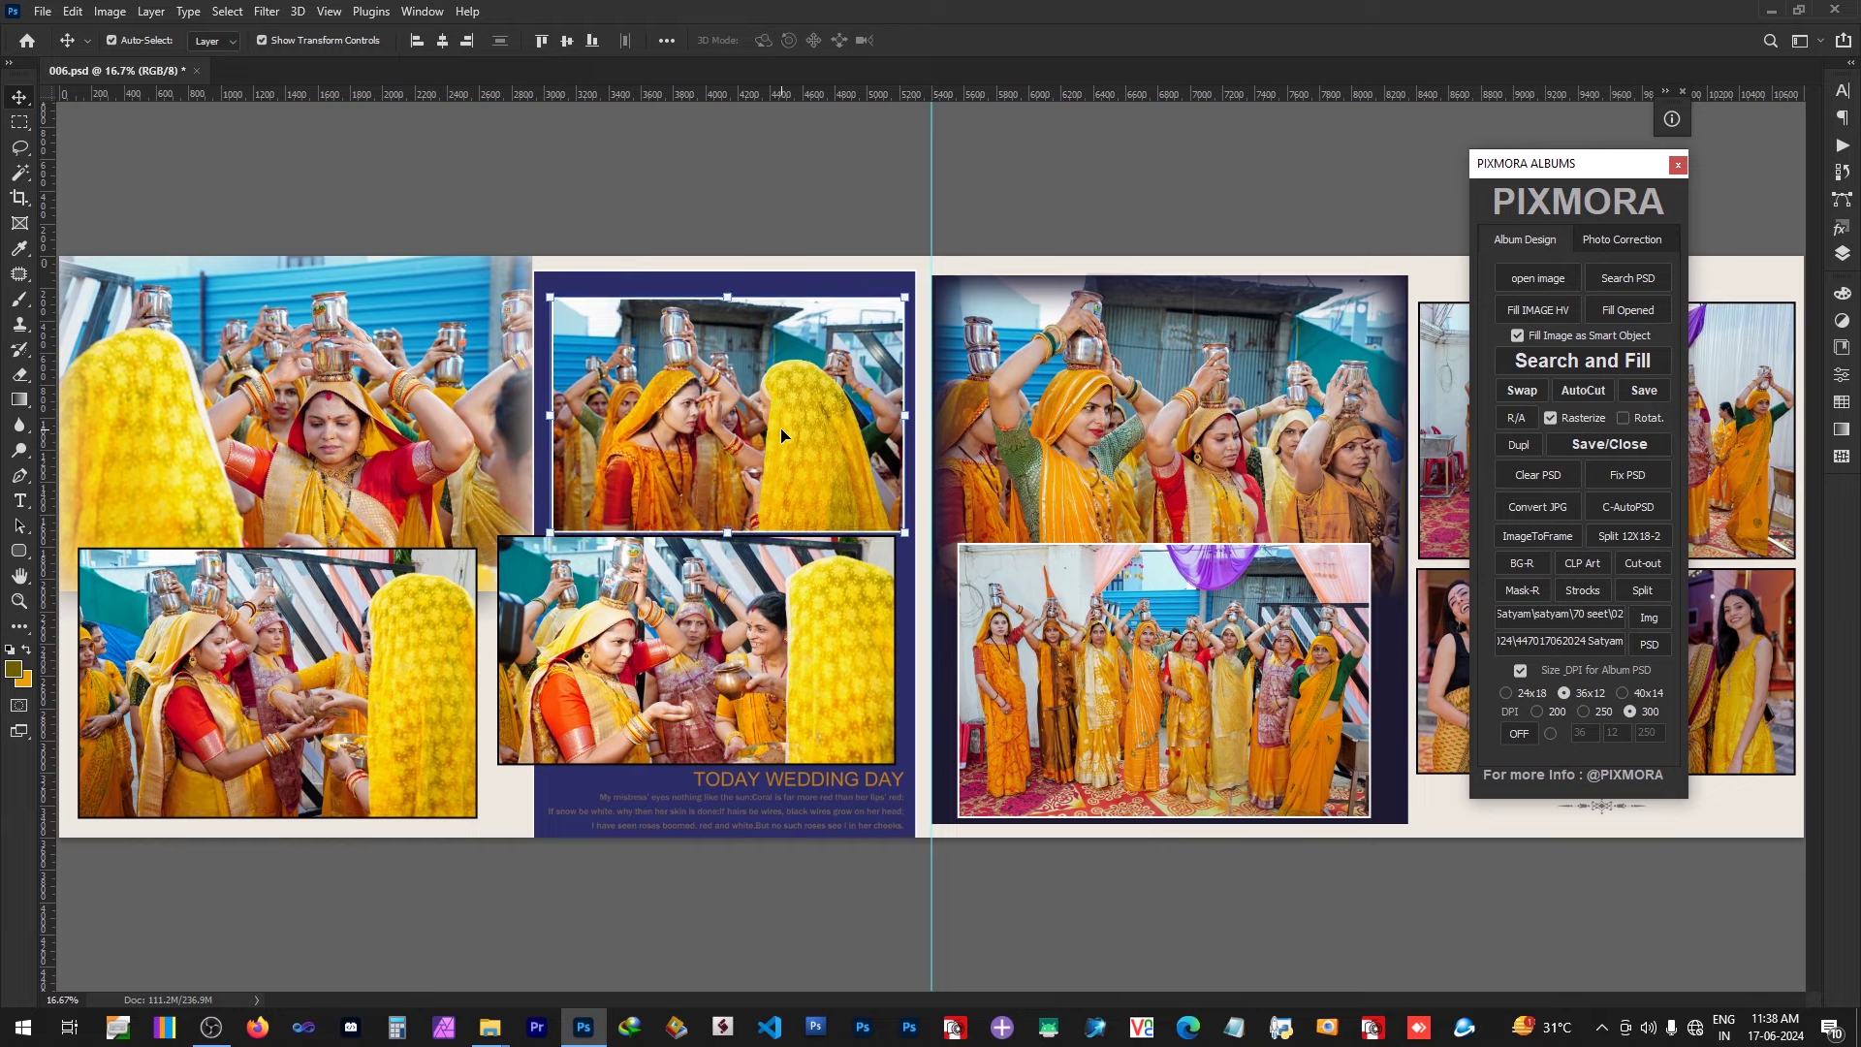
Step: Copy the layer style of the black-outlined frame holding the group photo to the right of the blended pot-carrying photo
left_click(1199, 433)
left_click(1459, 455)
left_click(1843, 258)
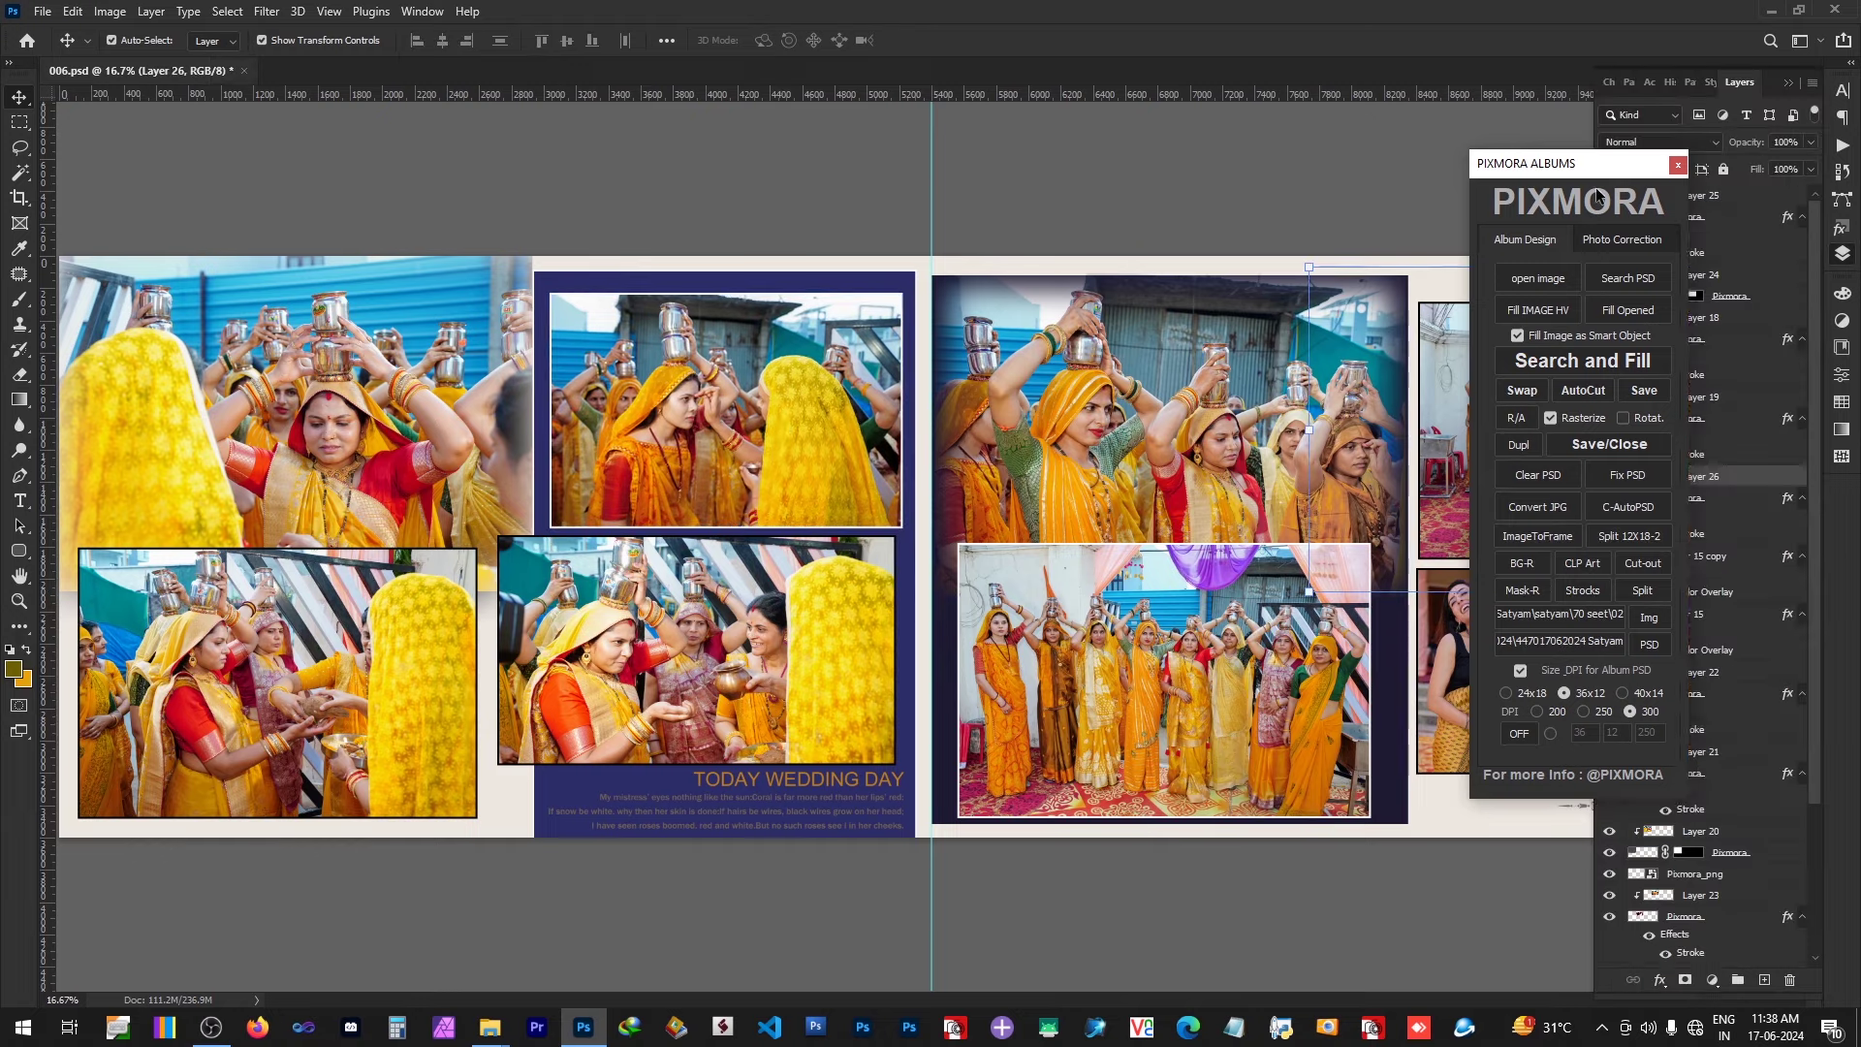
right_click(1727, 501)
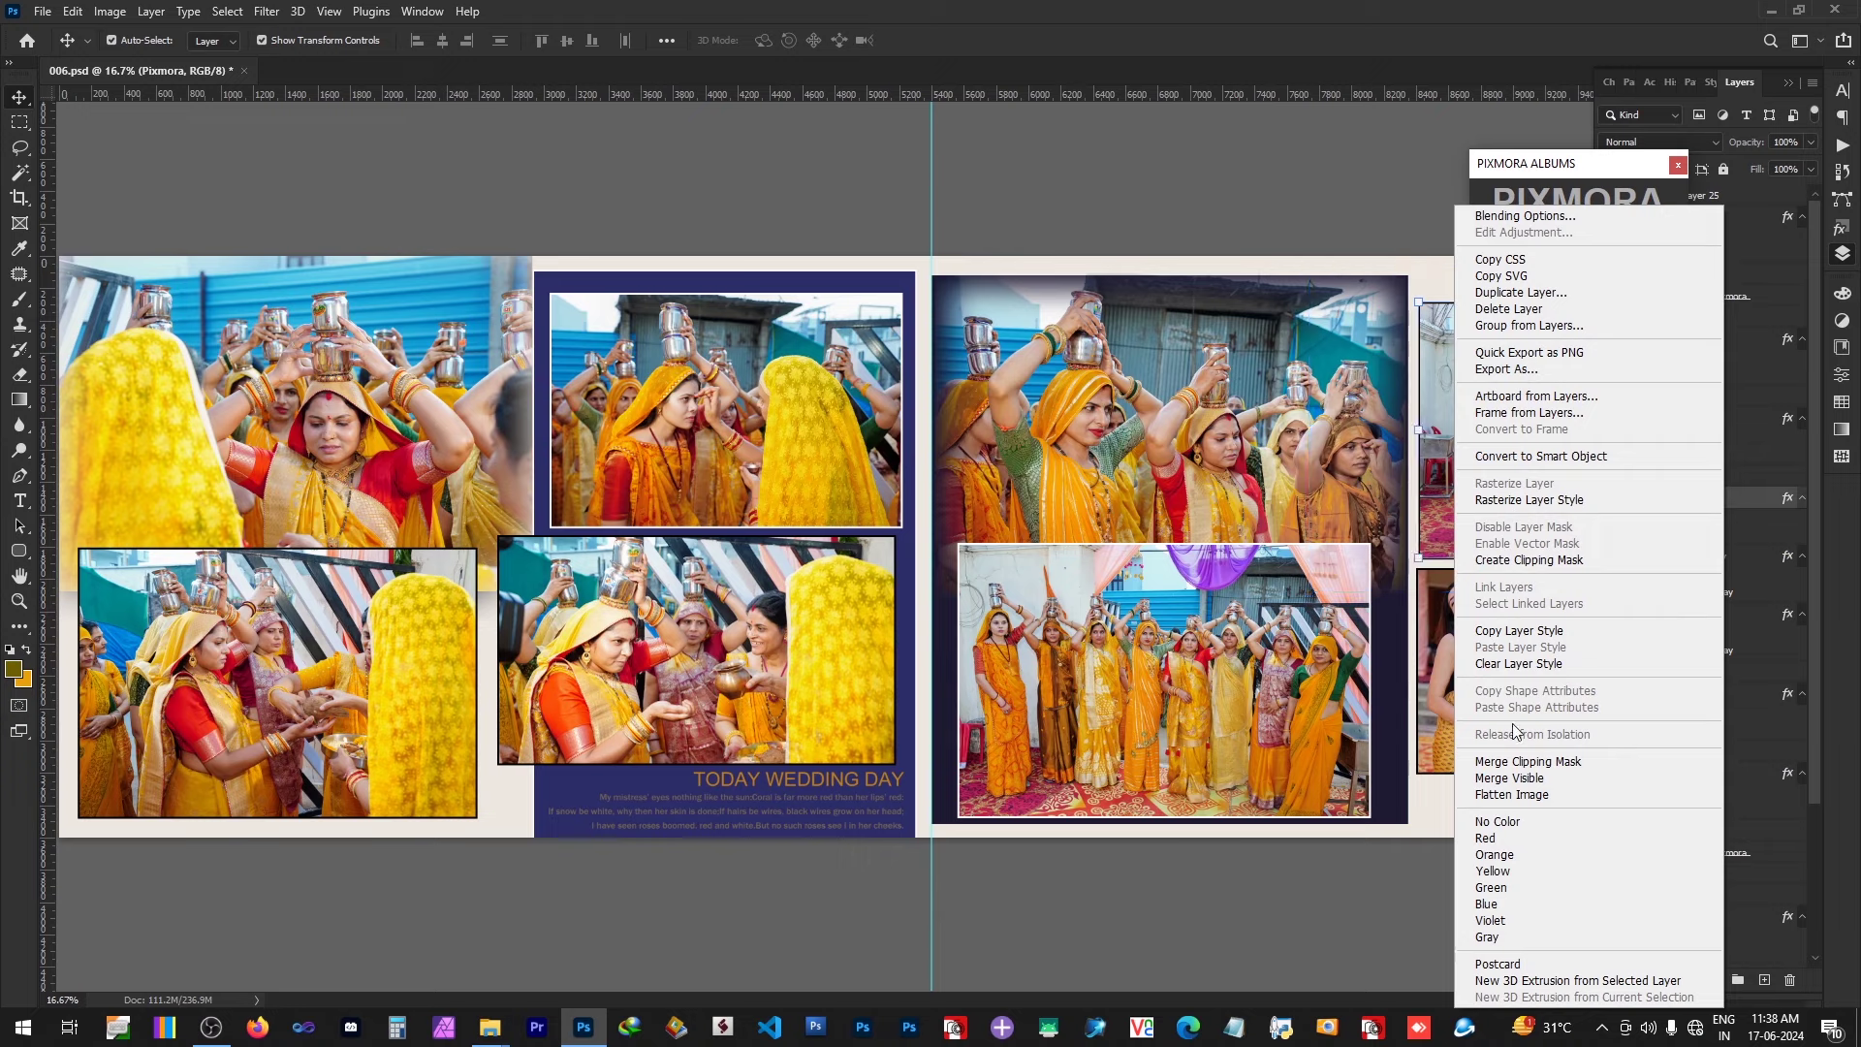
left_click(1512, 625)
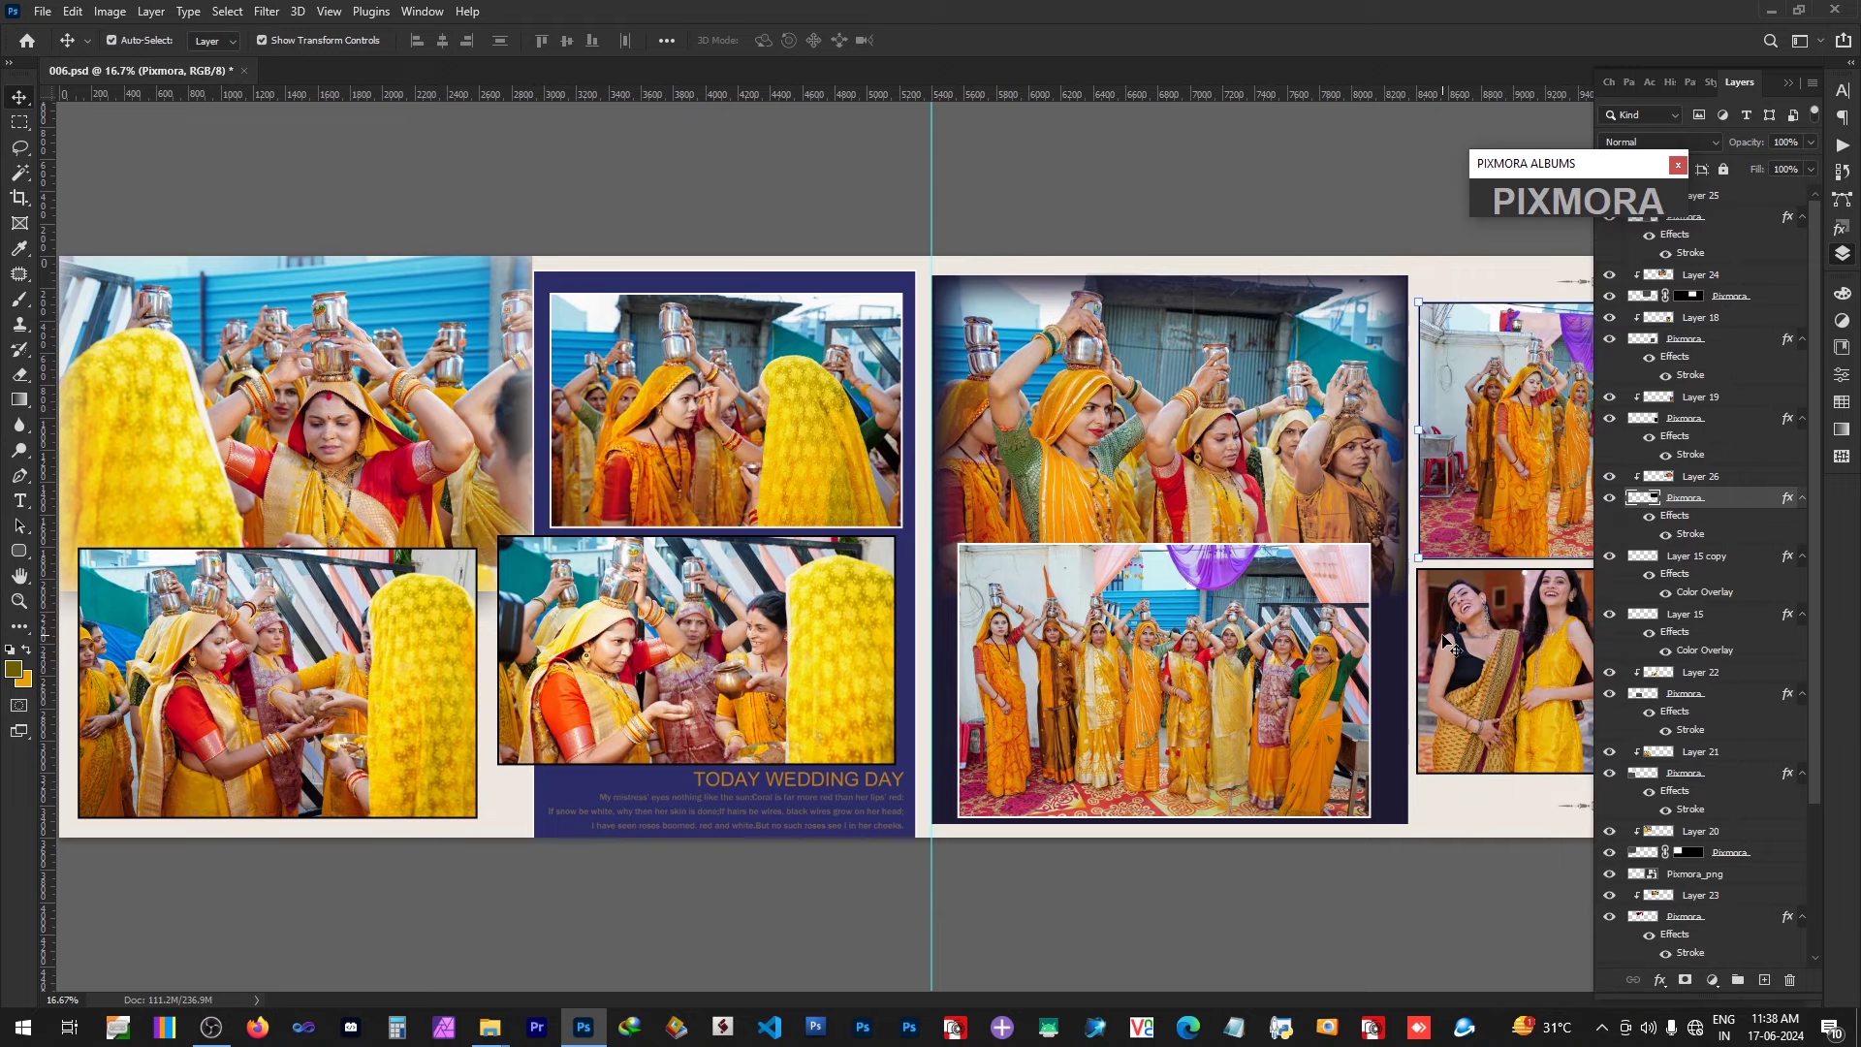
left_click(1614, 204)
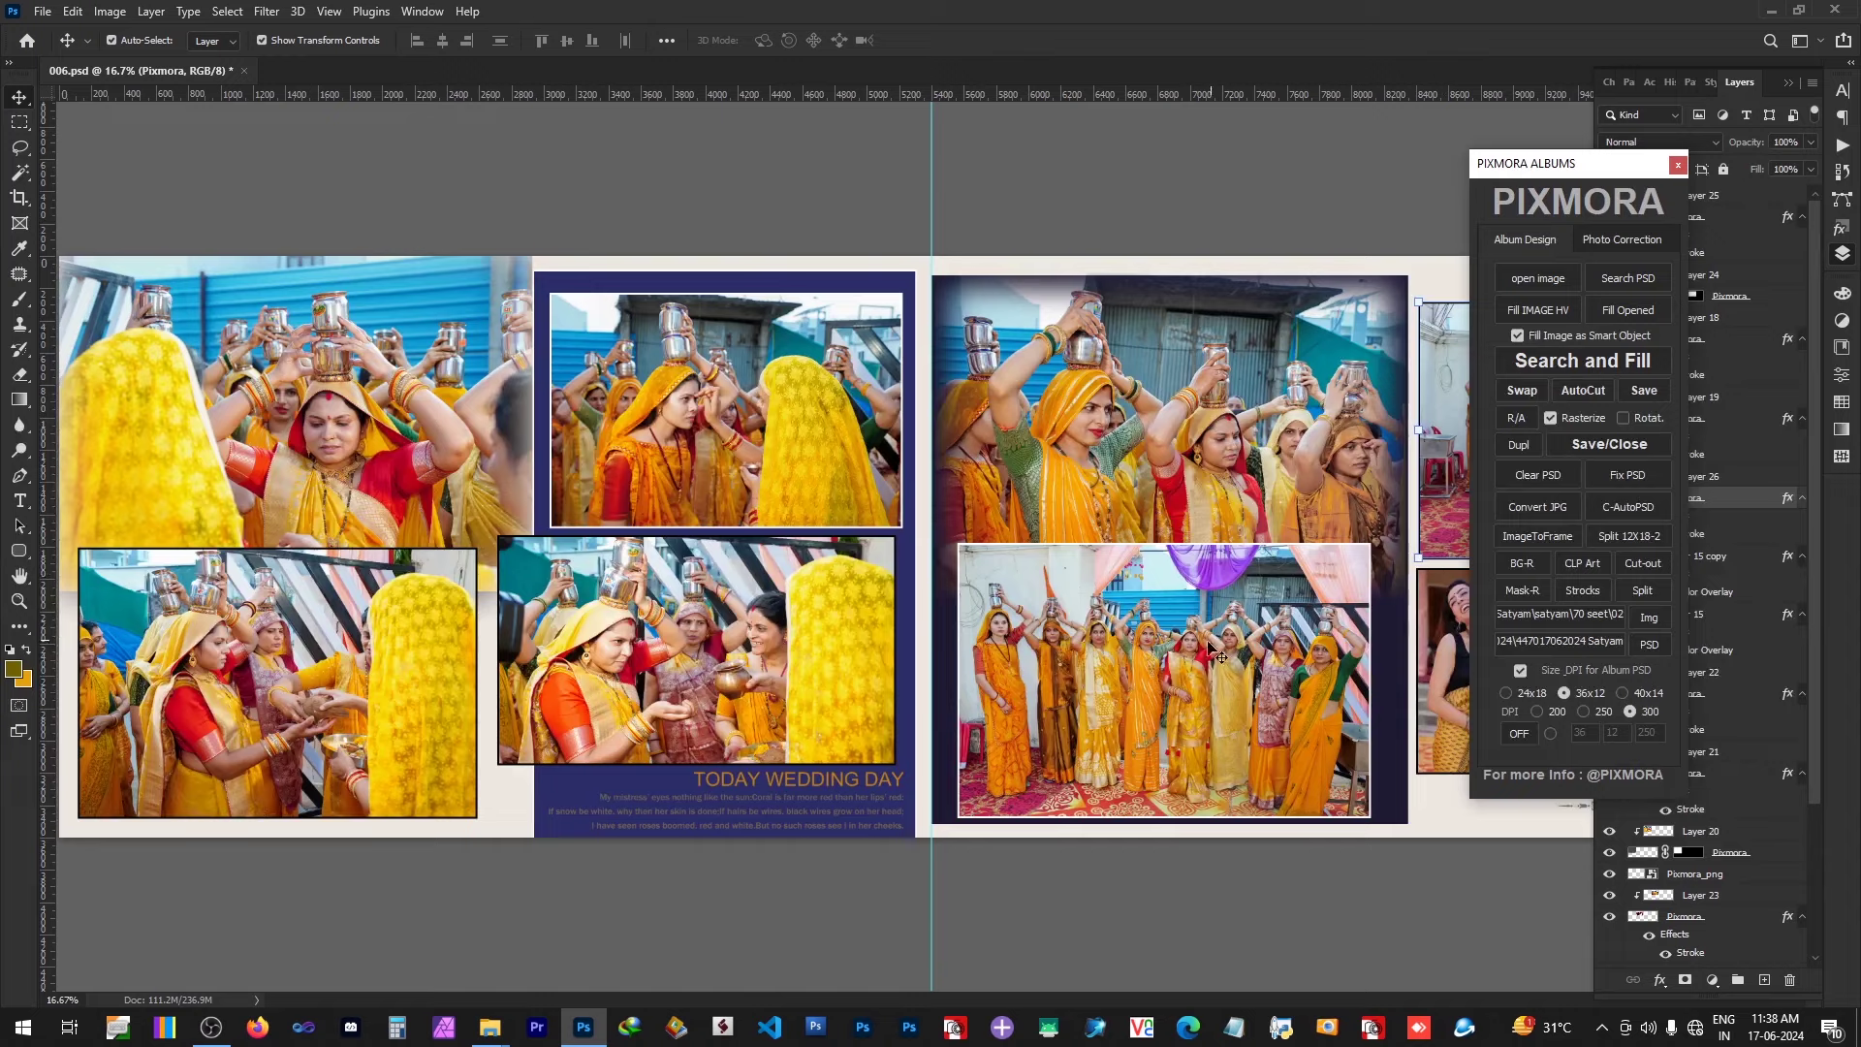
Step: Paste the copied layer style onto the two white-outlined frames, the upper navy-panel photo and the large group photo
right_click(1078, 663)
left_click(1114, 685)
right_click(754, 415)
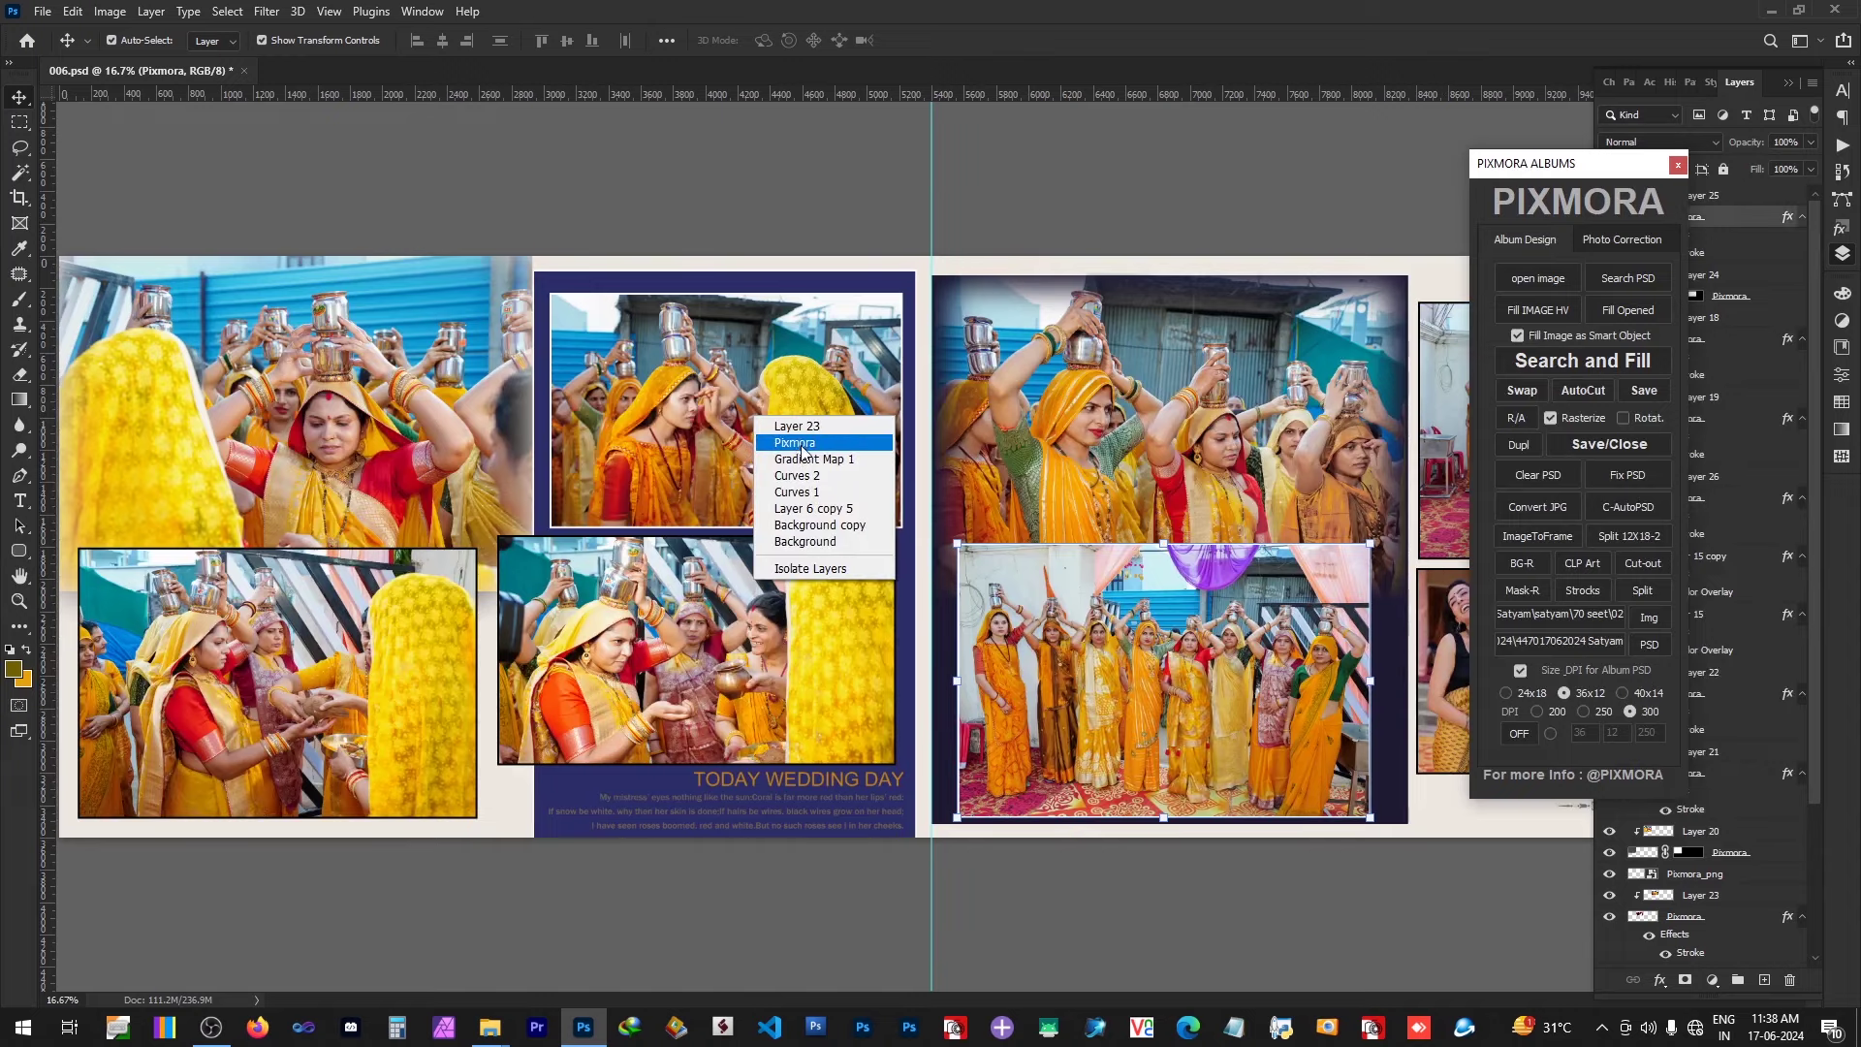
left_click(775, 442, "shift")
right_click(1753, 217)
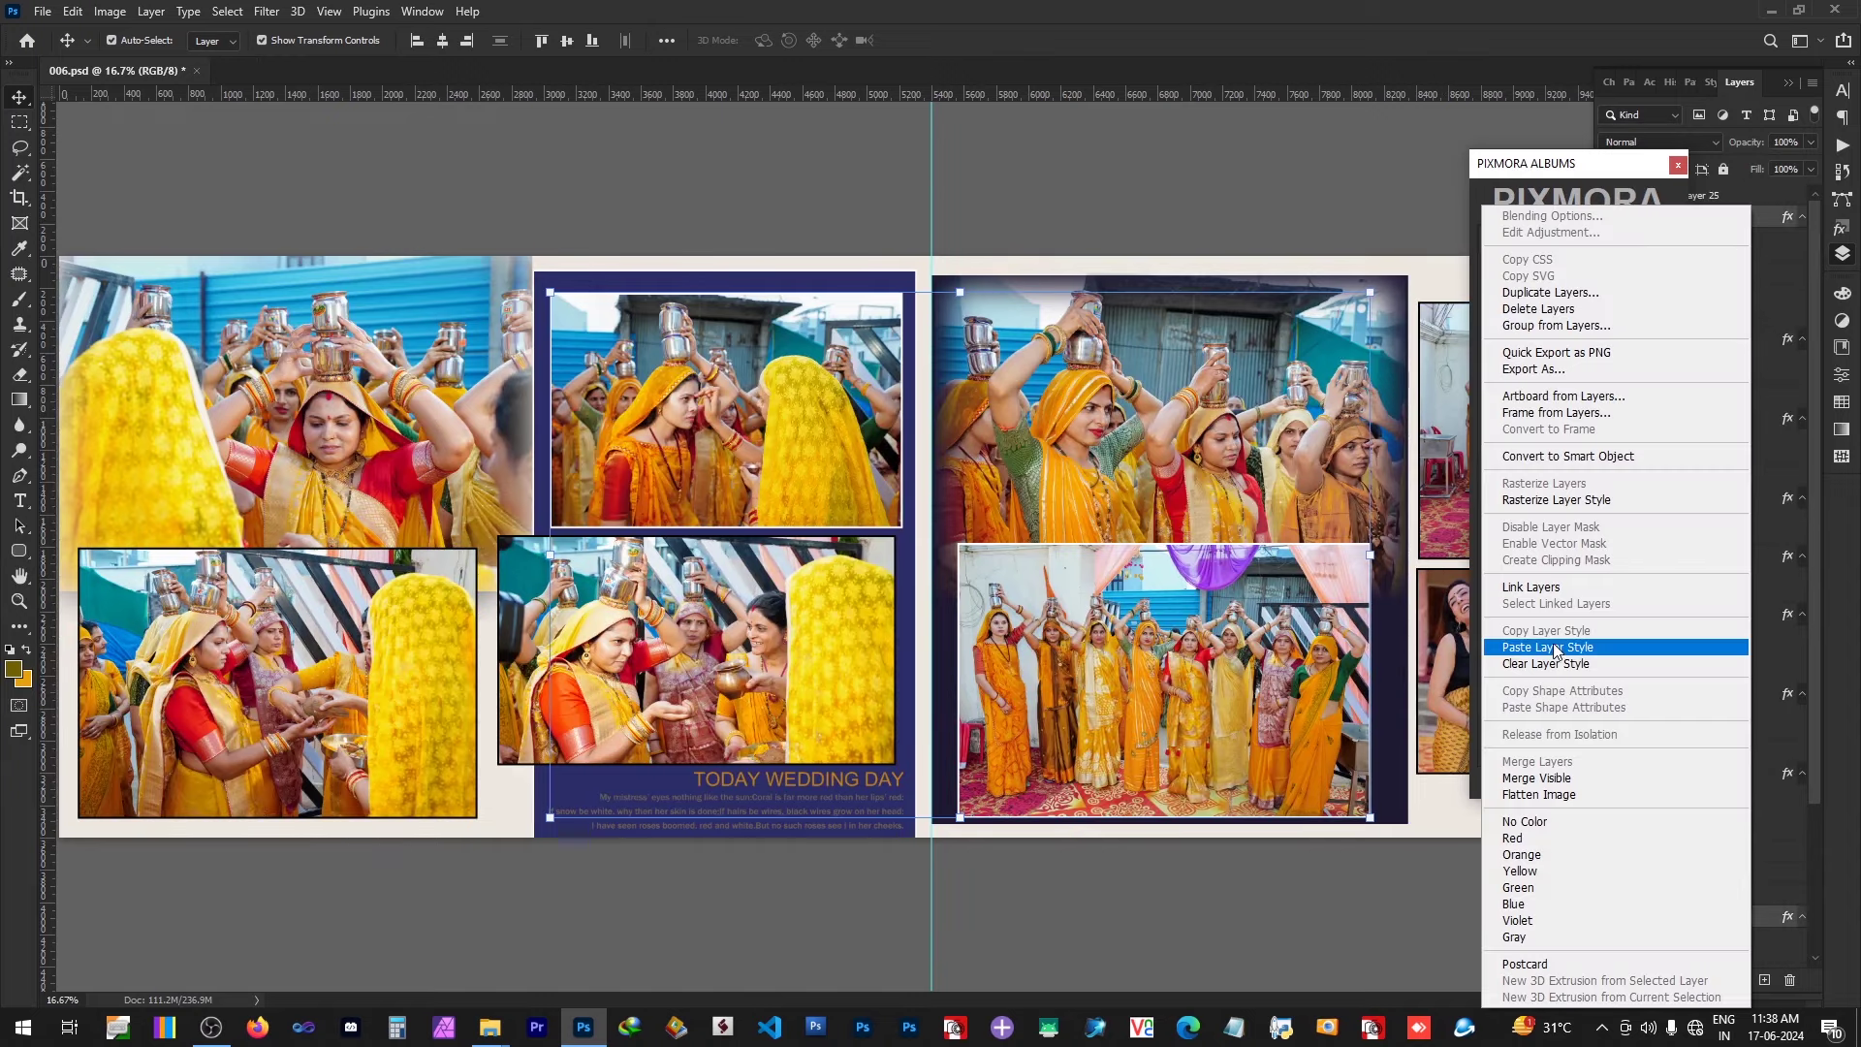
left_click(1512, 642)
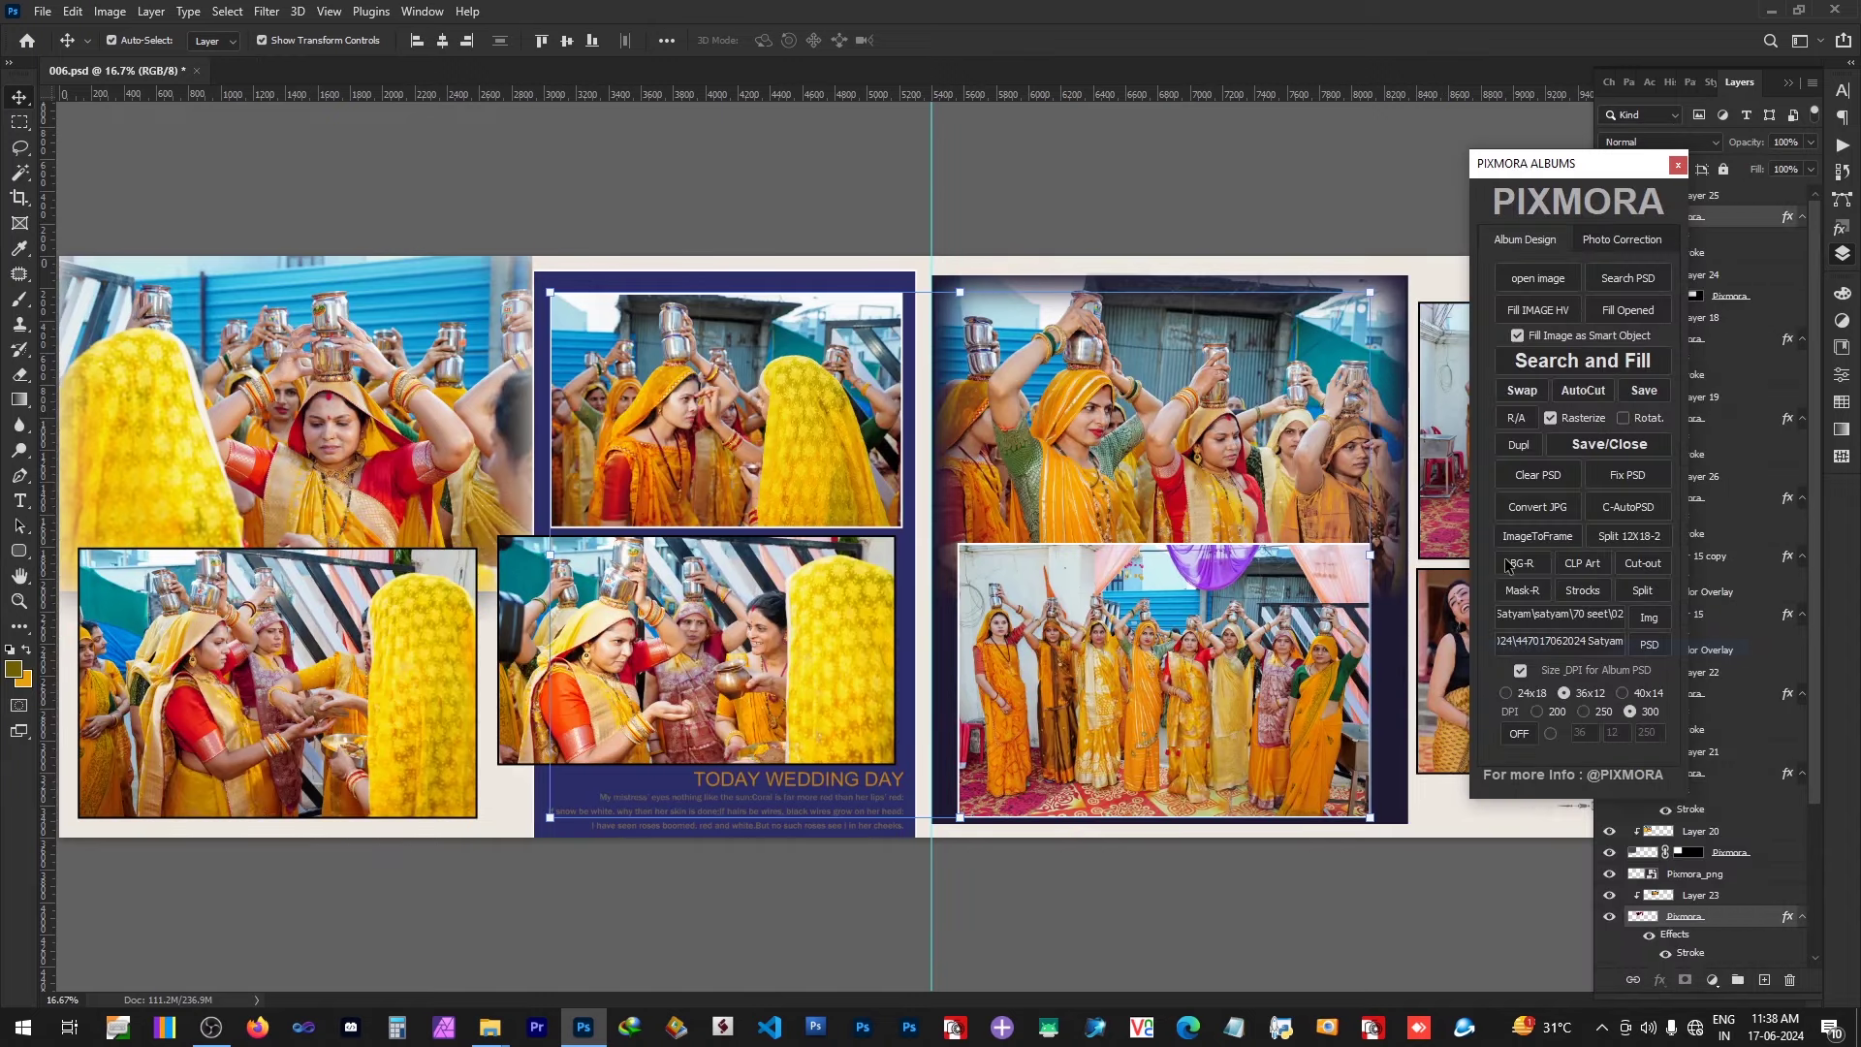
Step: Run Search and Fill with the eight photos DSC02011.JPG through DSC02069.JPG, using the template Ex-PSD_003.psd
left_click(367, 451)
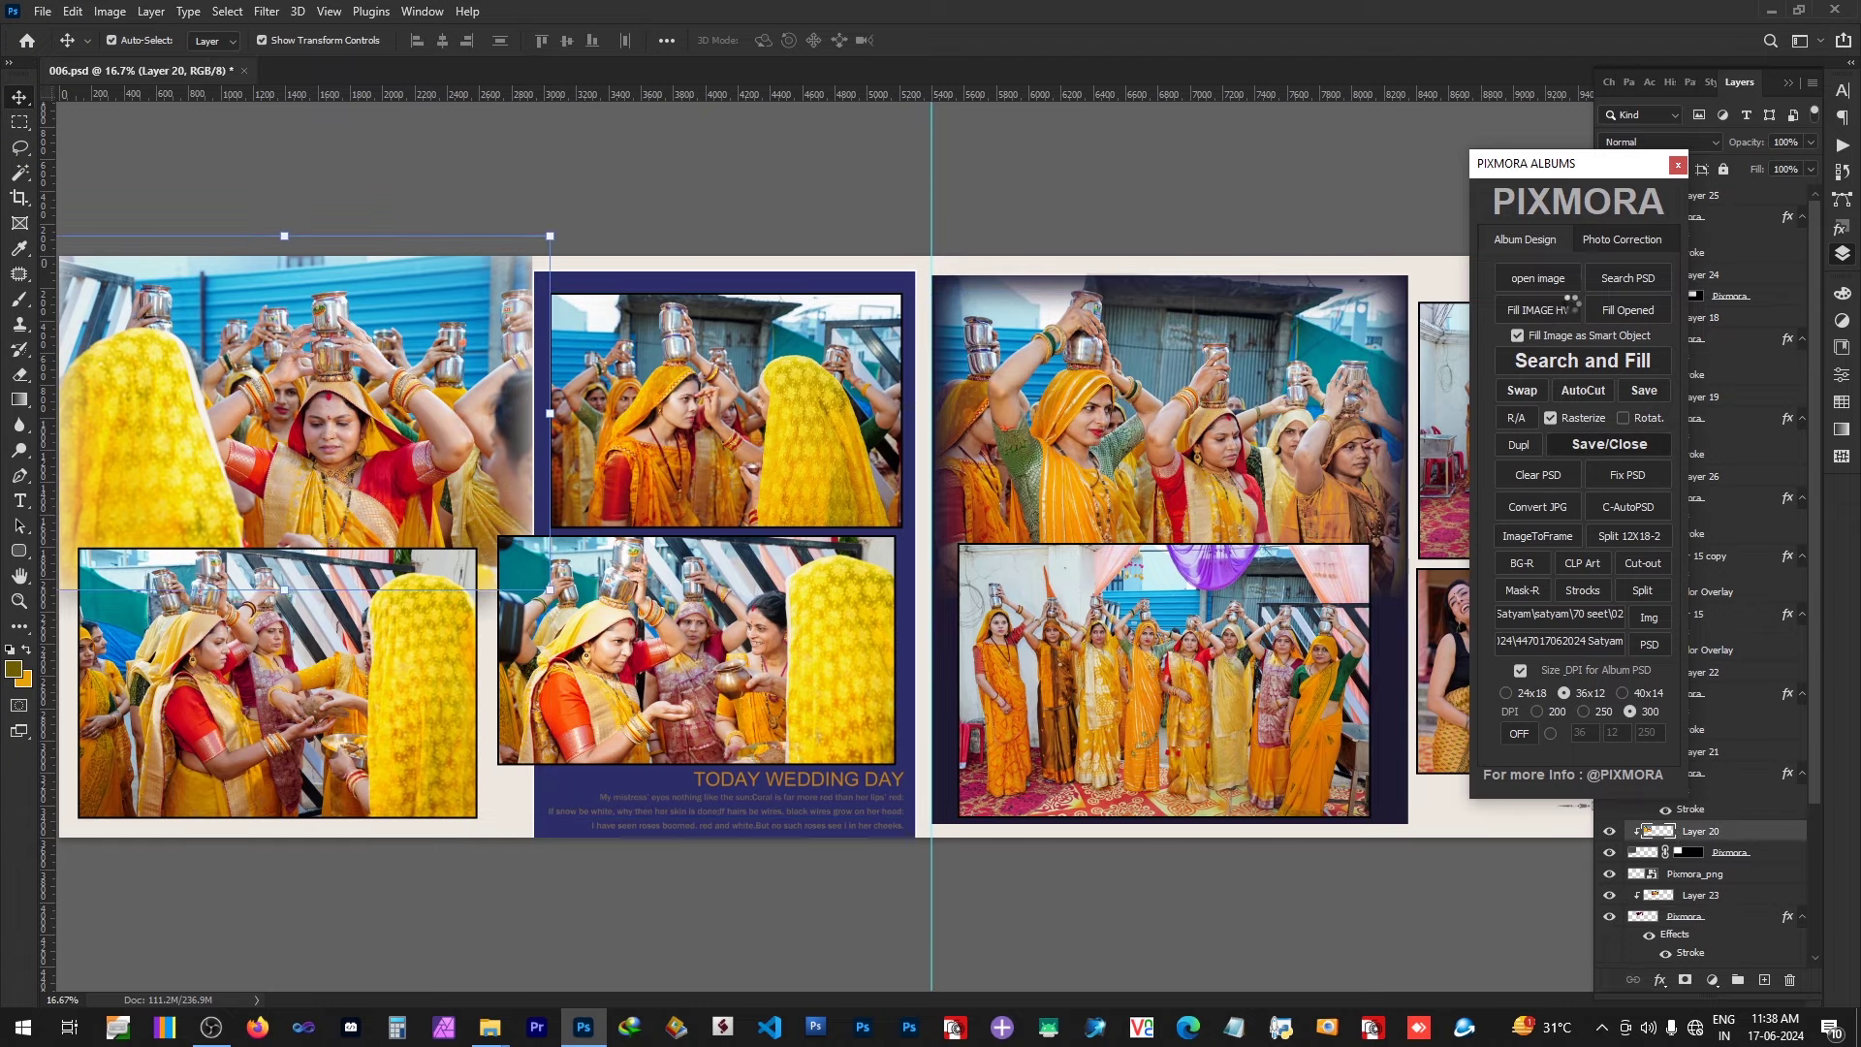
left_click(1579, 361)
left_click(506, 180)
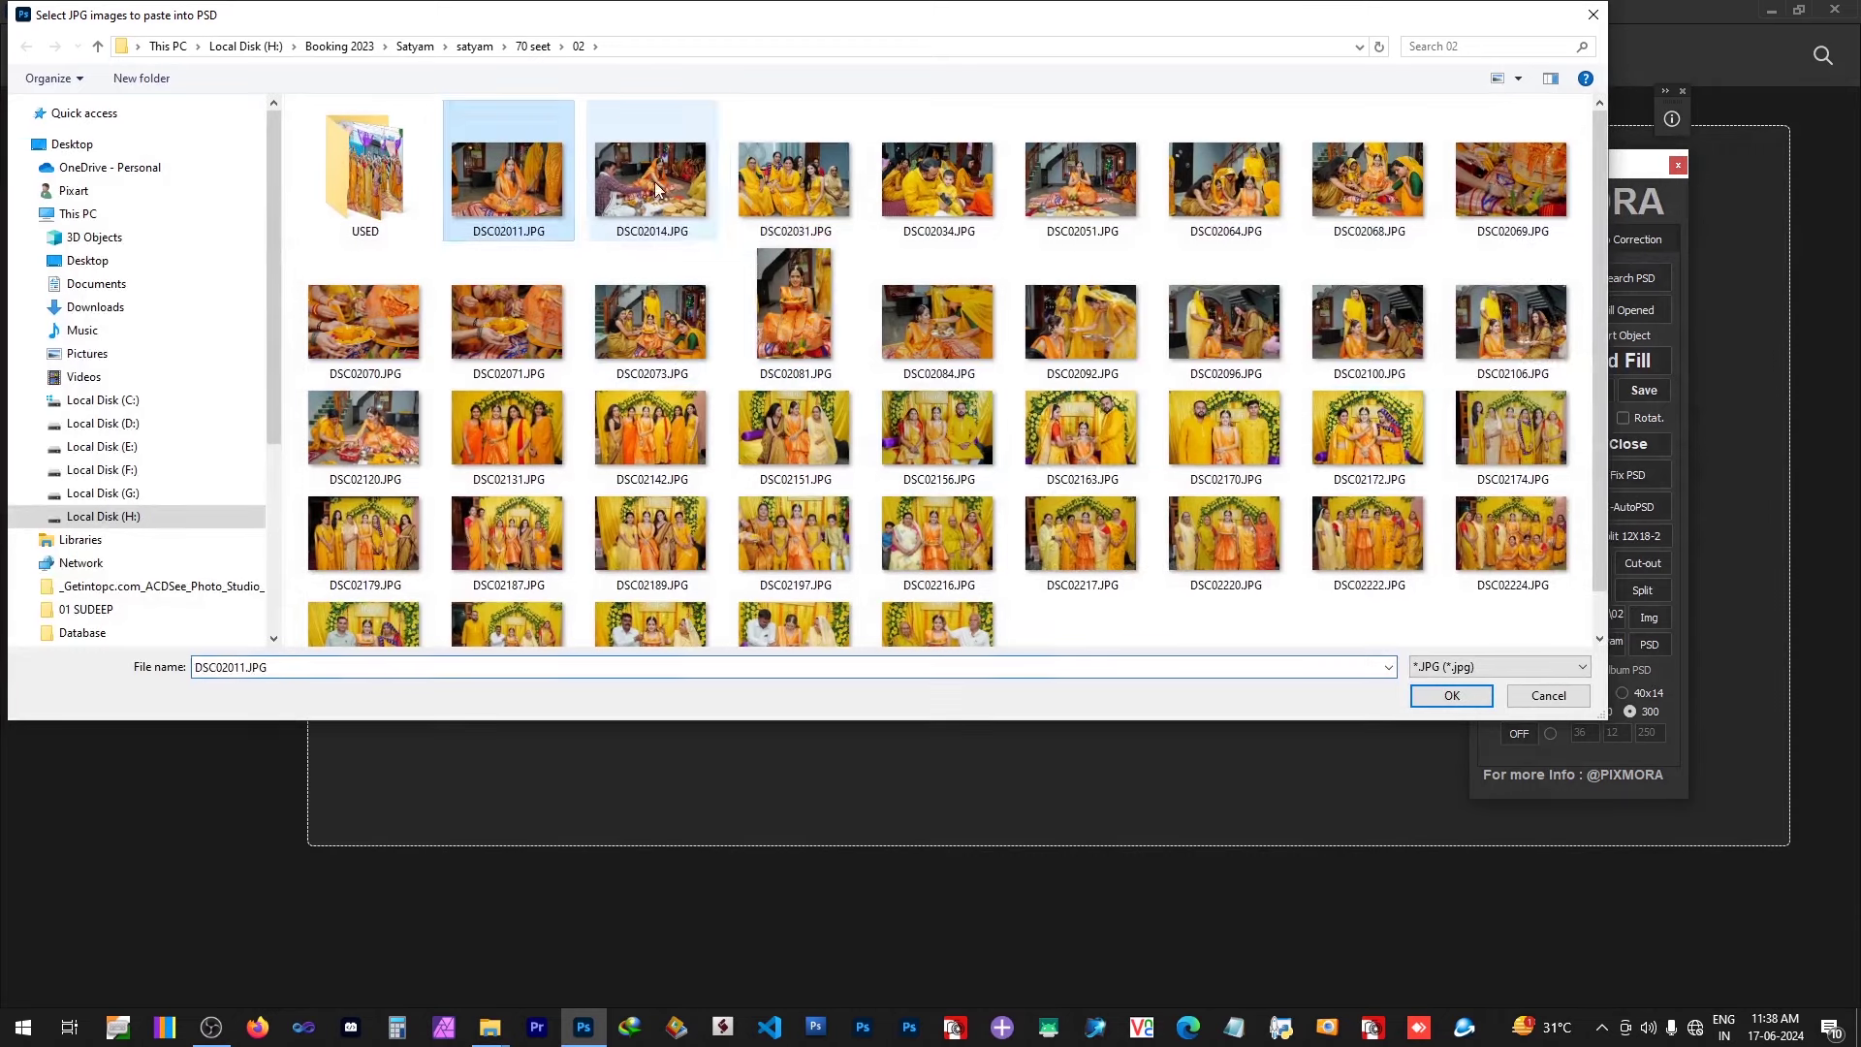
left_click(655, 187, "ctrl")
left_click(793, 180, "ctrl")
left_click(936, 180, "ctrl")
left_click(1079, 180, "ctrl")
left_click(1185, 171, "ctrl")
left_click(1382, 182, "ctrl")
left_click(1498, 180, "ctrl")
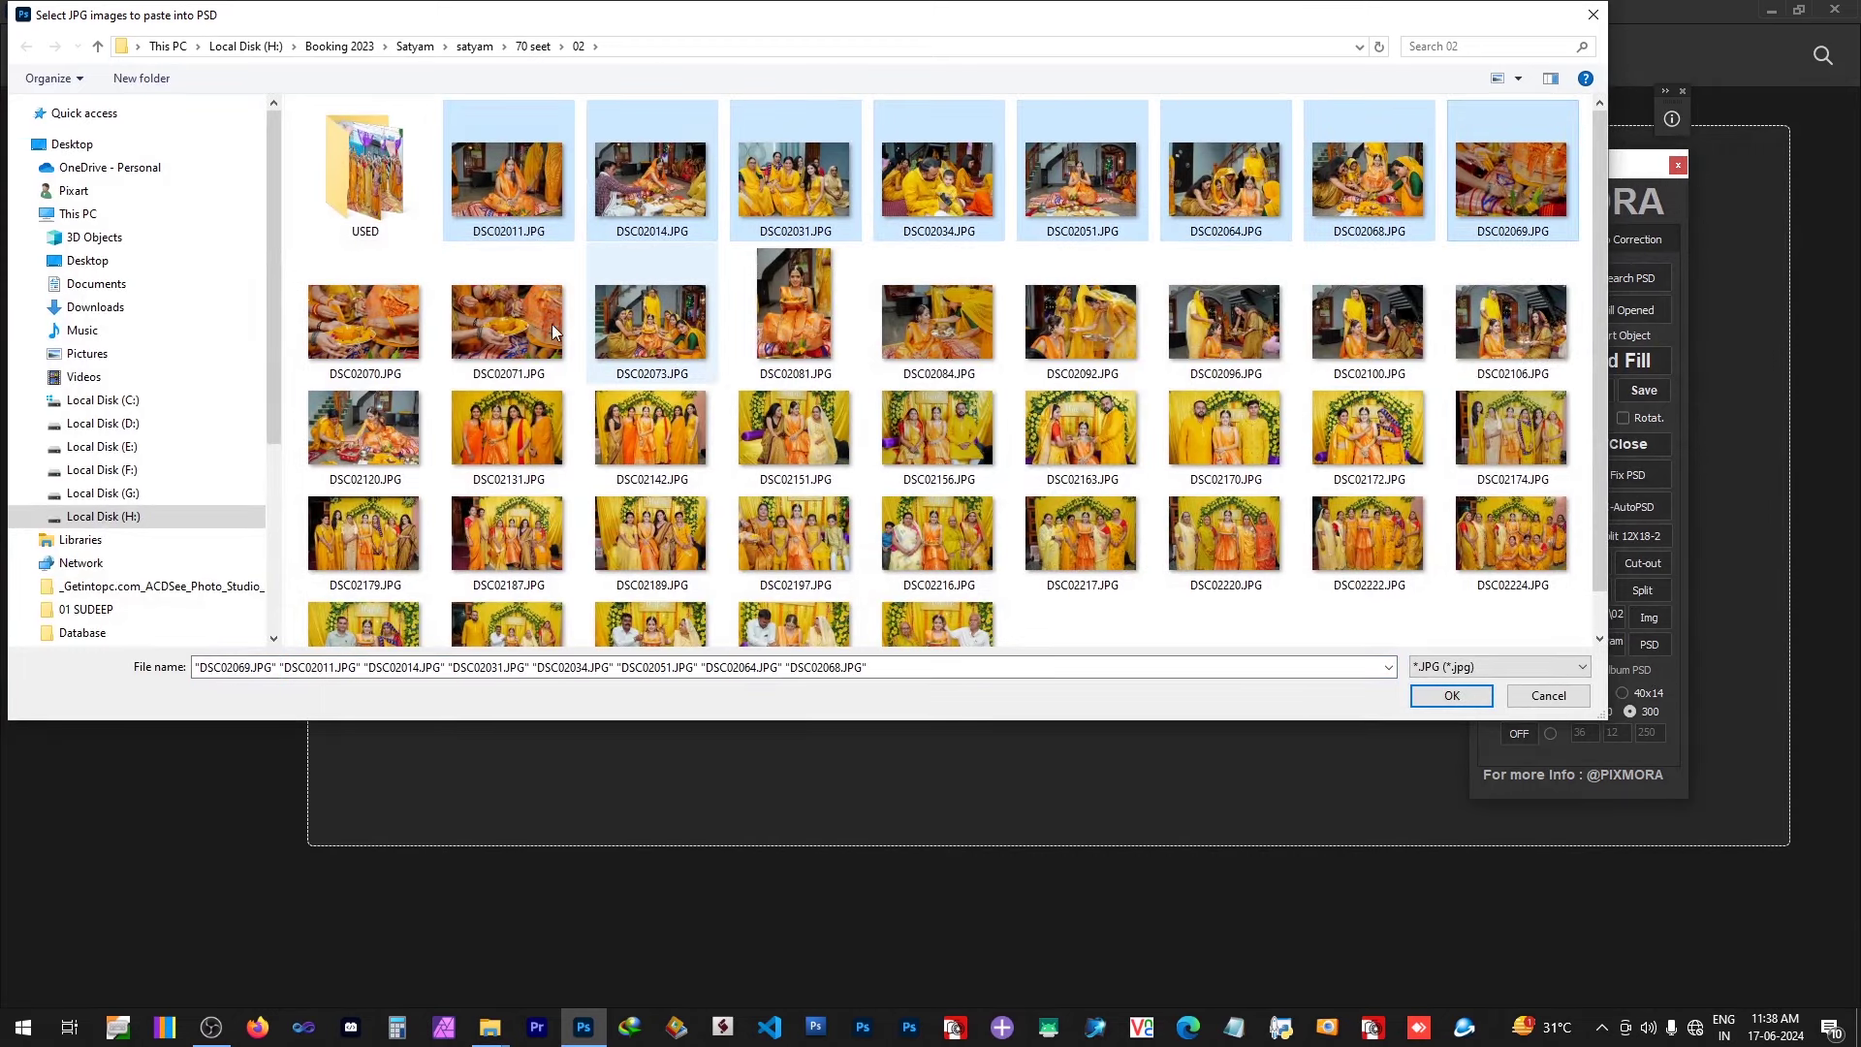
key("Return")
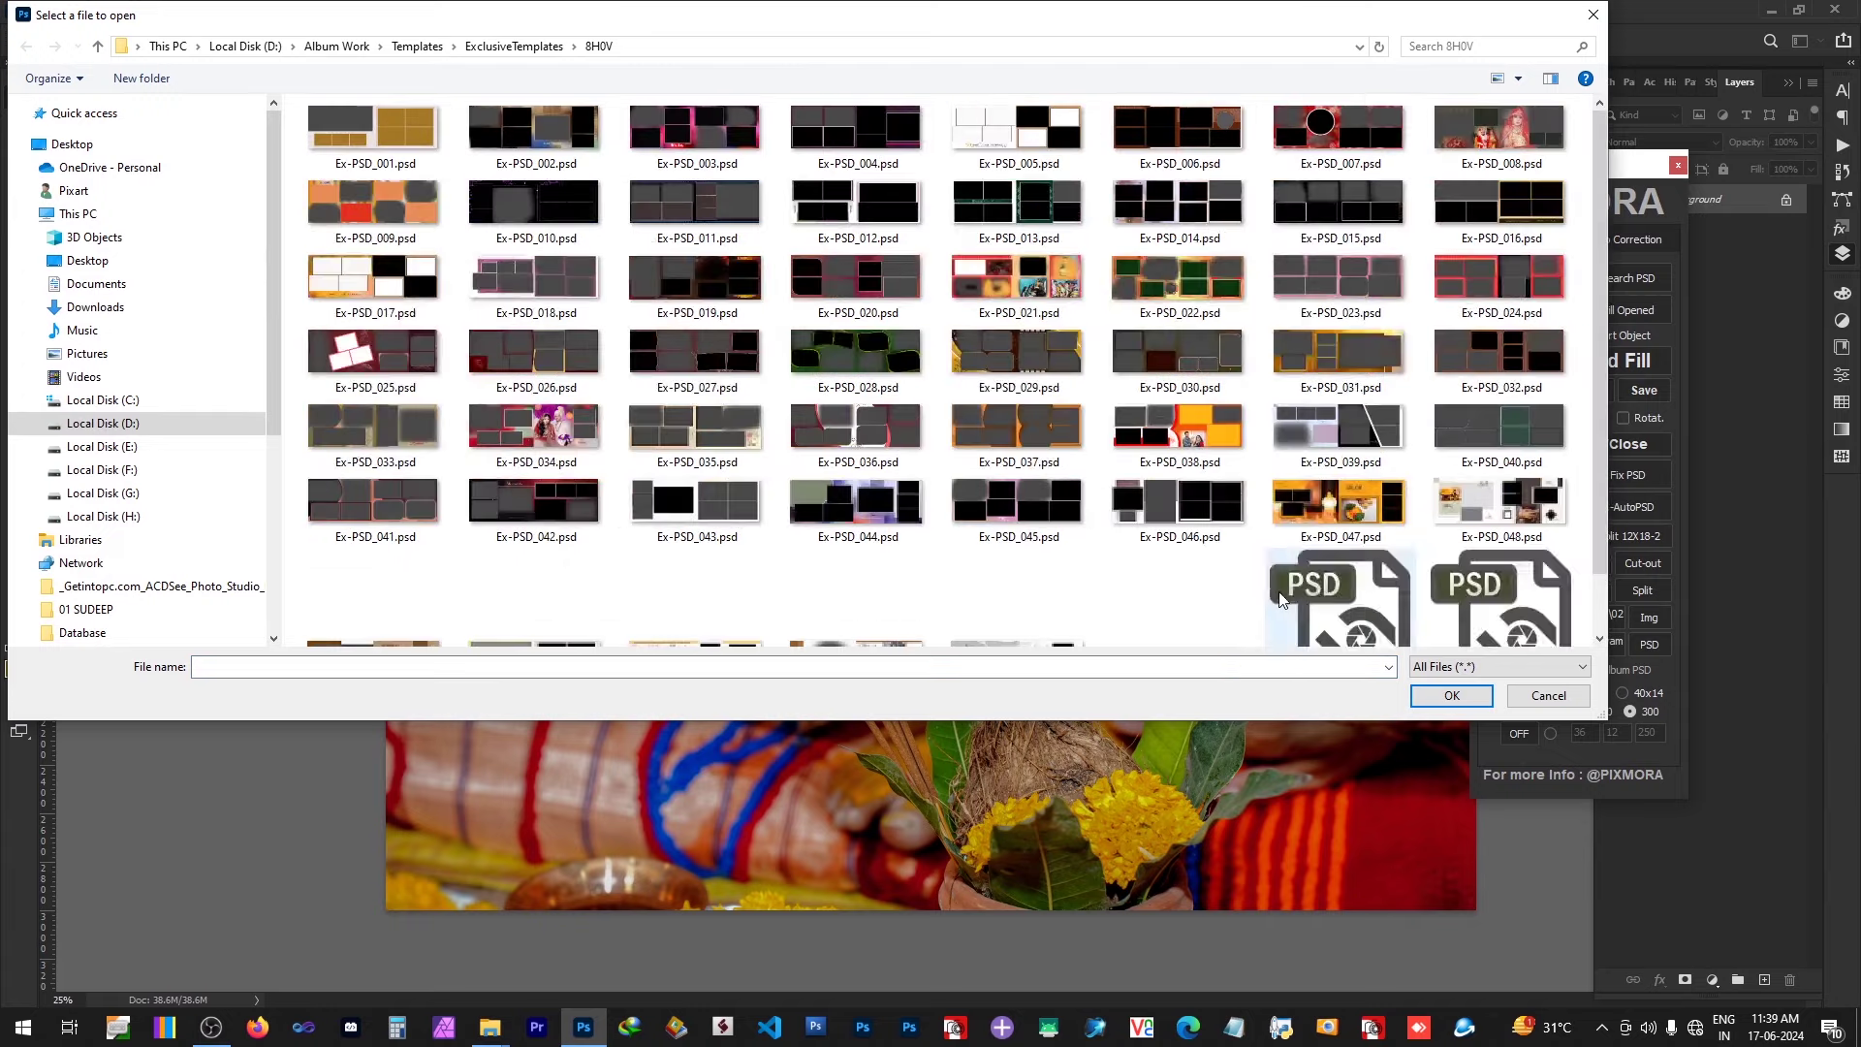
scroll(901, 499, "up", 2, "ctrl")
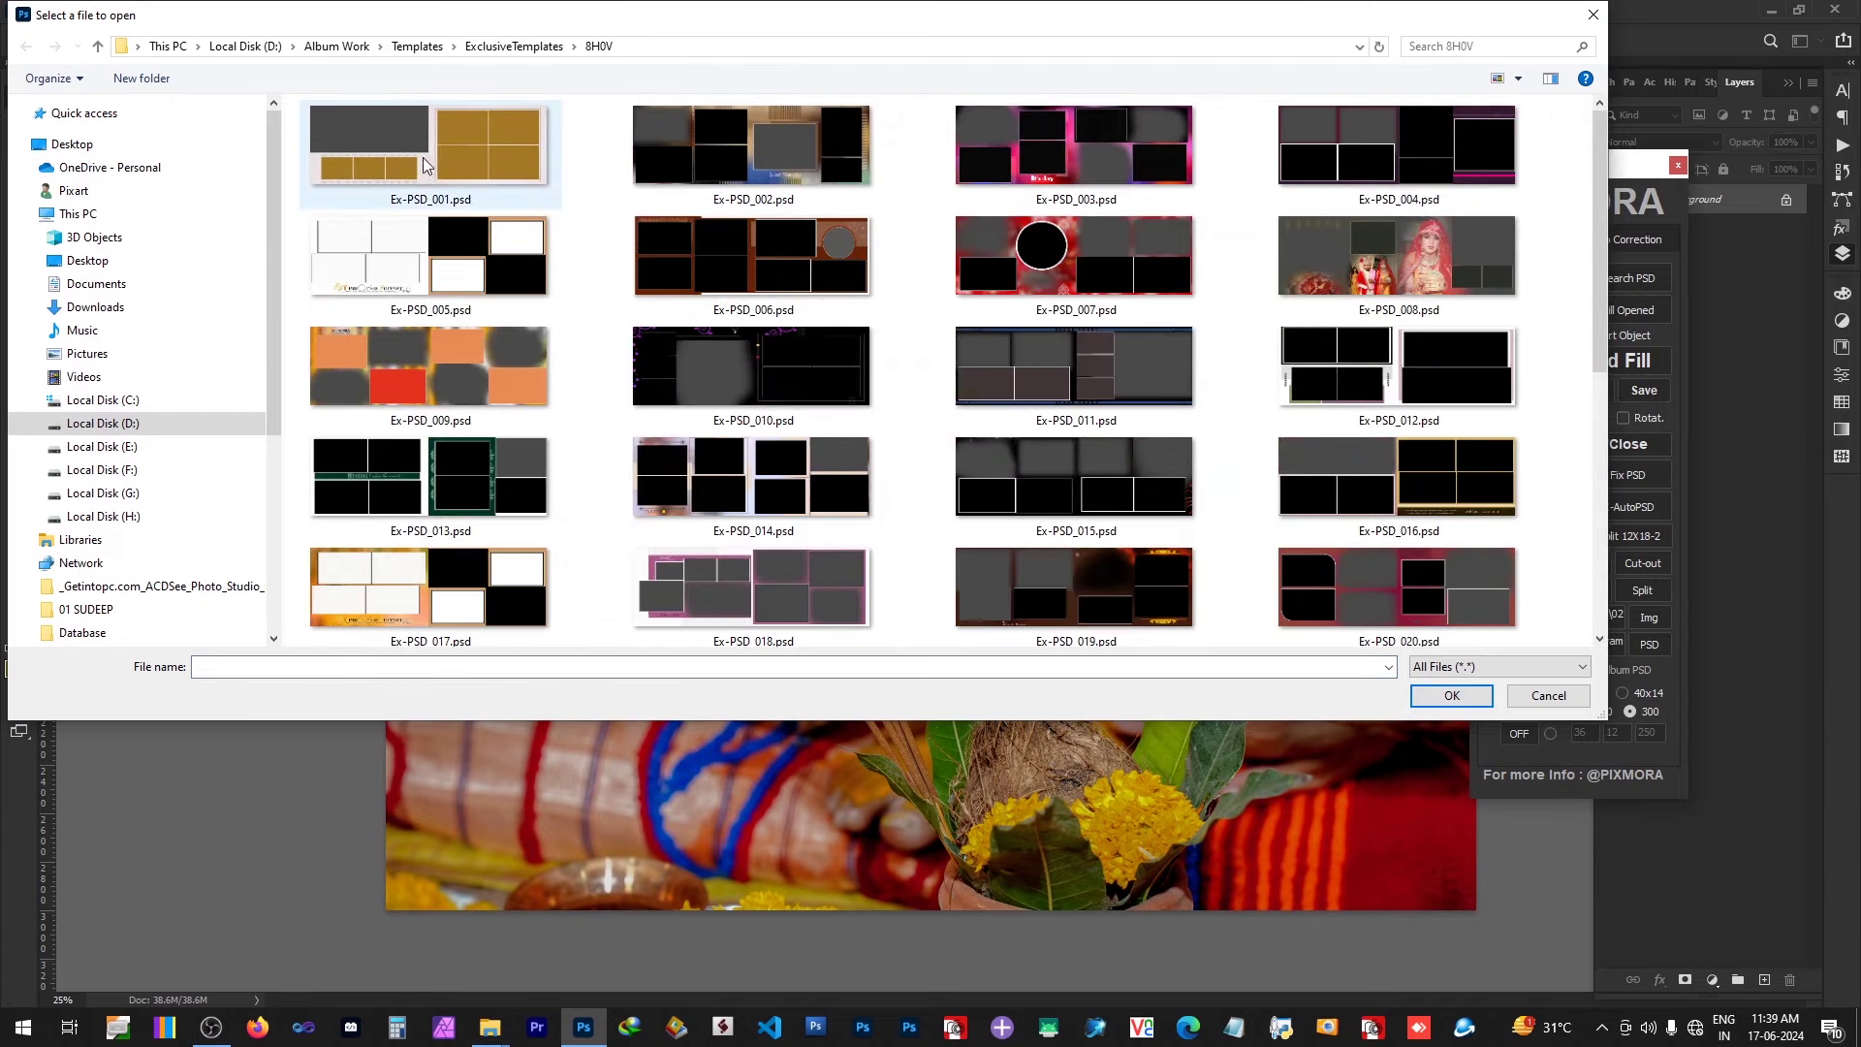
double_click(1088, 170)
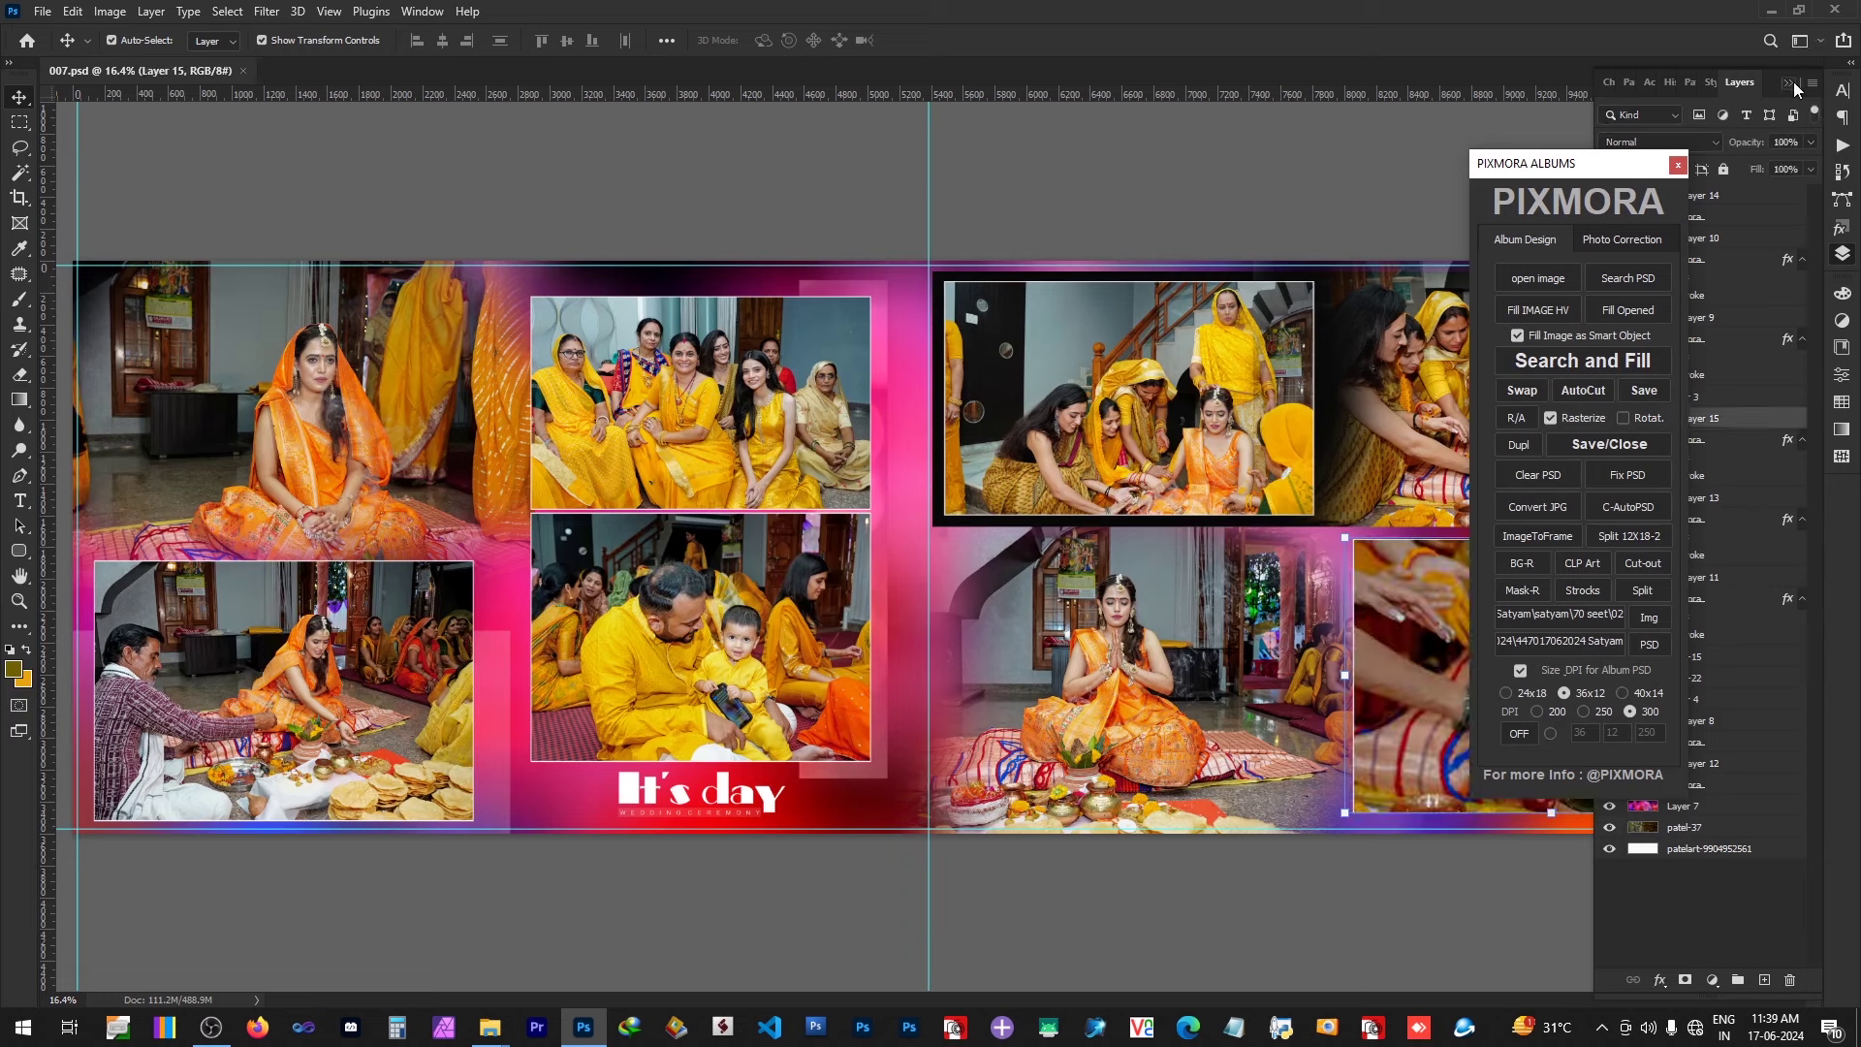
Step: Scale down and reposition the ritual photo at the right end of the black panel so more of the scene fits
left_click_drag(1586, 180, 1649, 29)
left_click(1410, 475)
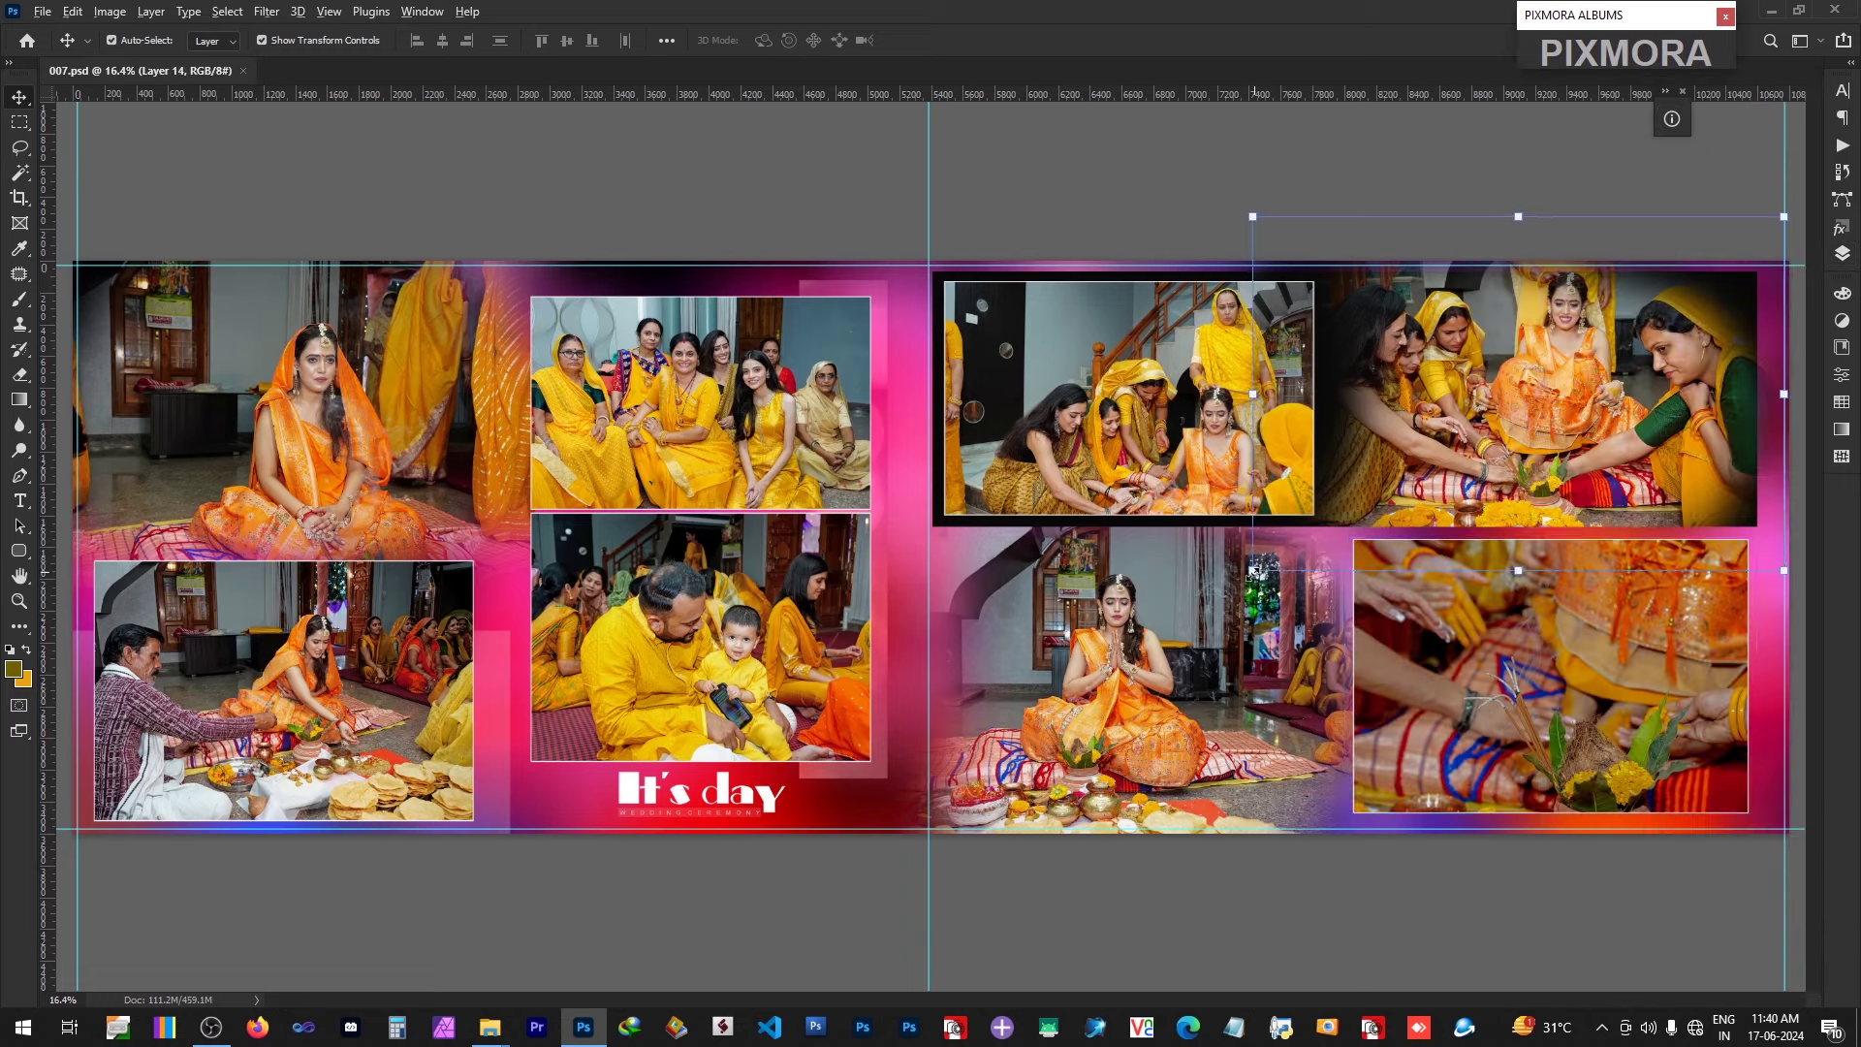
left_click_drag(1253, 571, 1319, 524)
left_click_drag(1612, 423, 1594, 427)
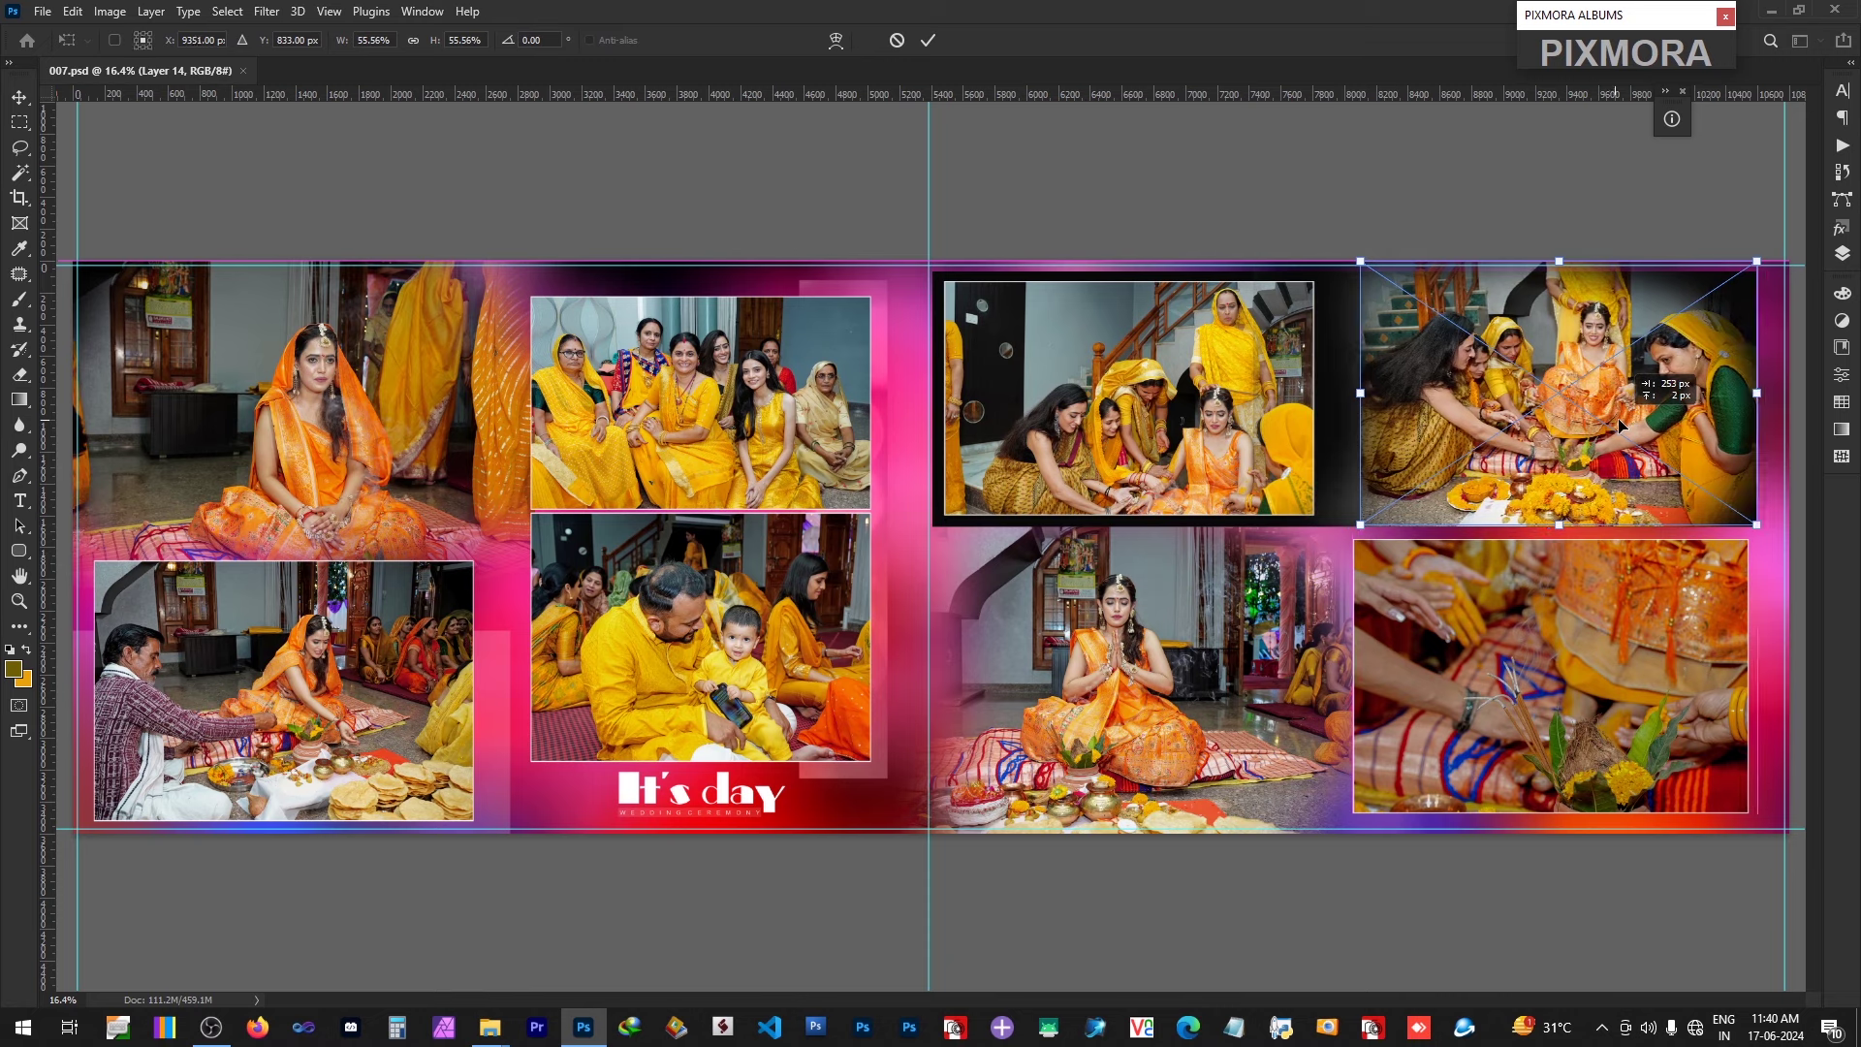
left_click_drag(1354, 526, 1292, 533)
key("Return")
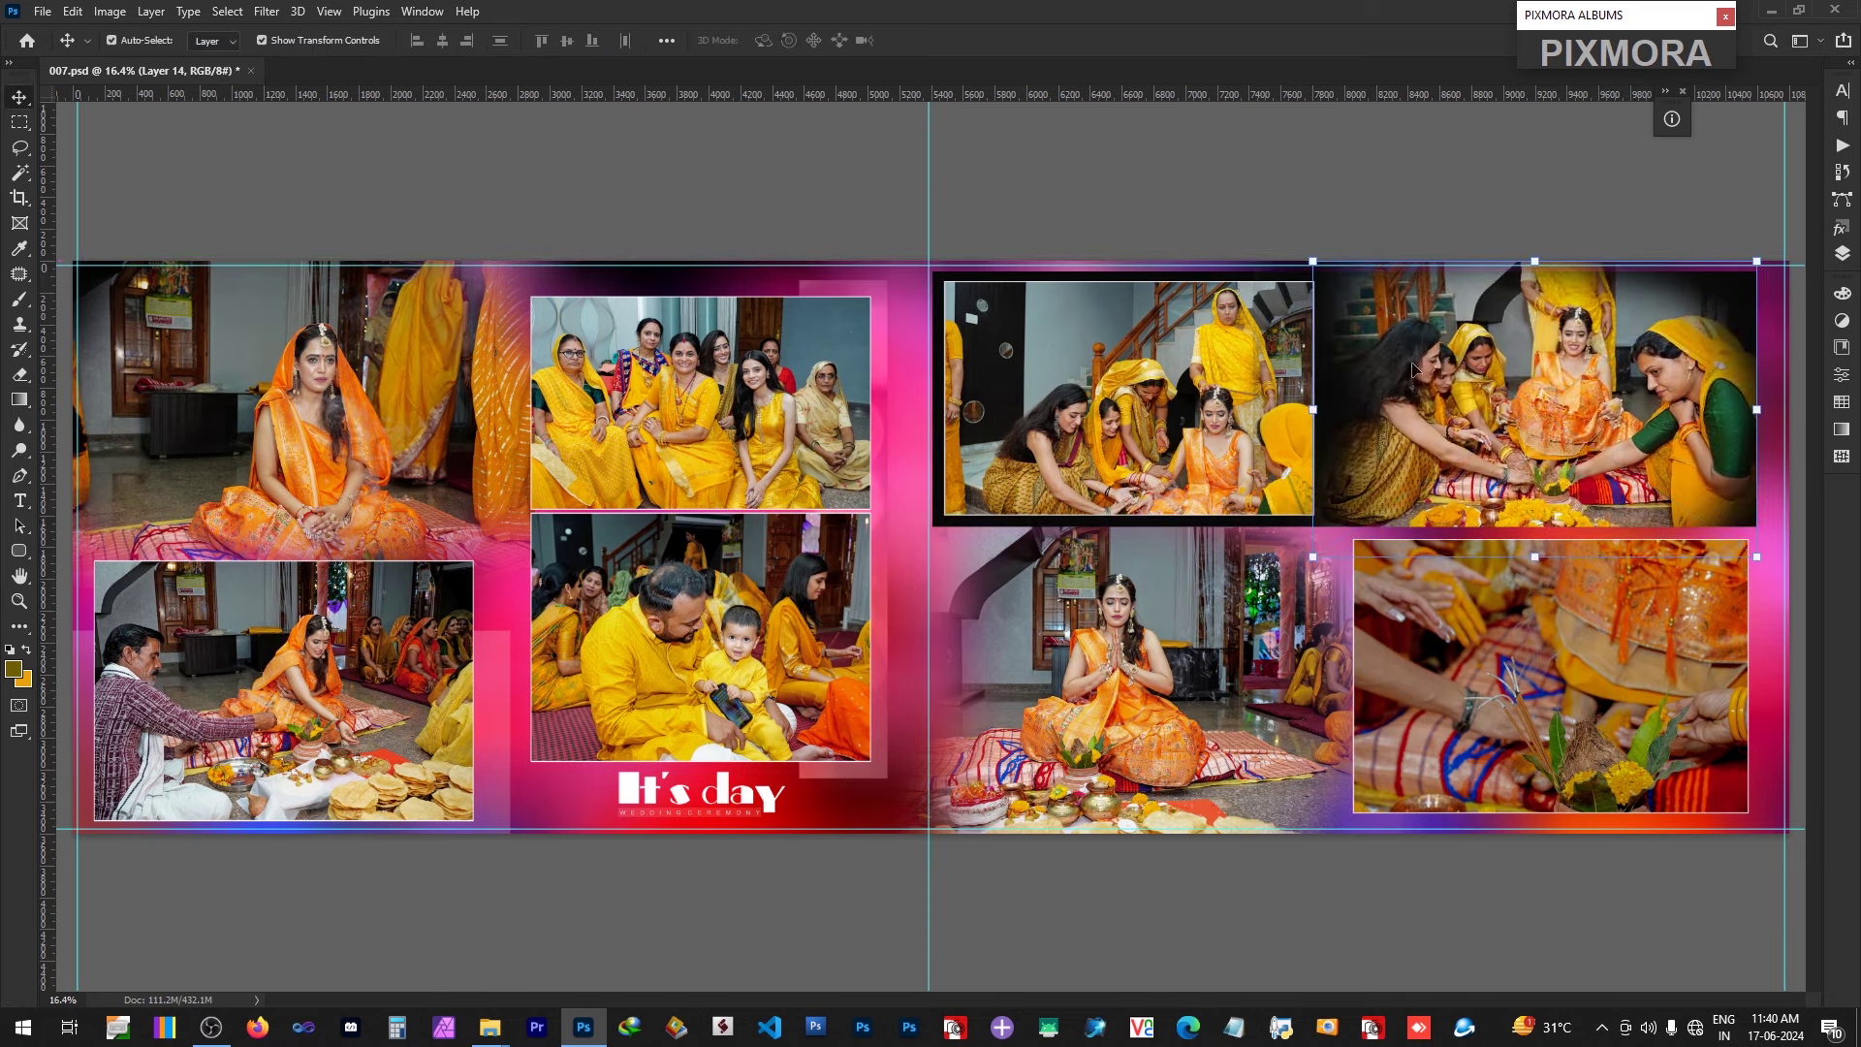
Step: Select the mask layer under the black panel's right-hand photo and brush over its left area with a slightly smaller soft brush
right_click(1412, 355)
left_click(1444, 367)
key("b")
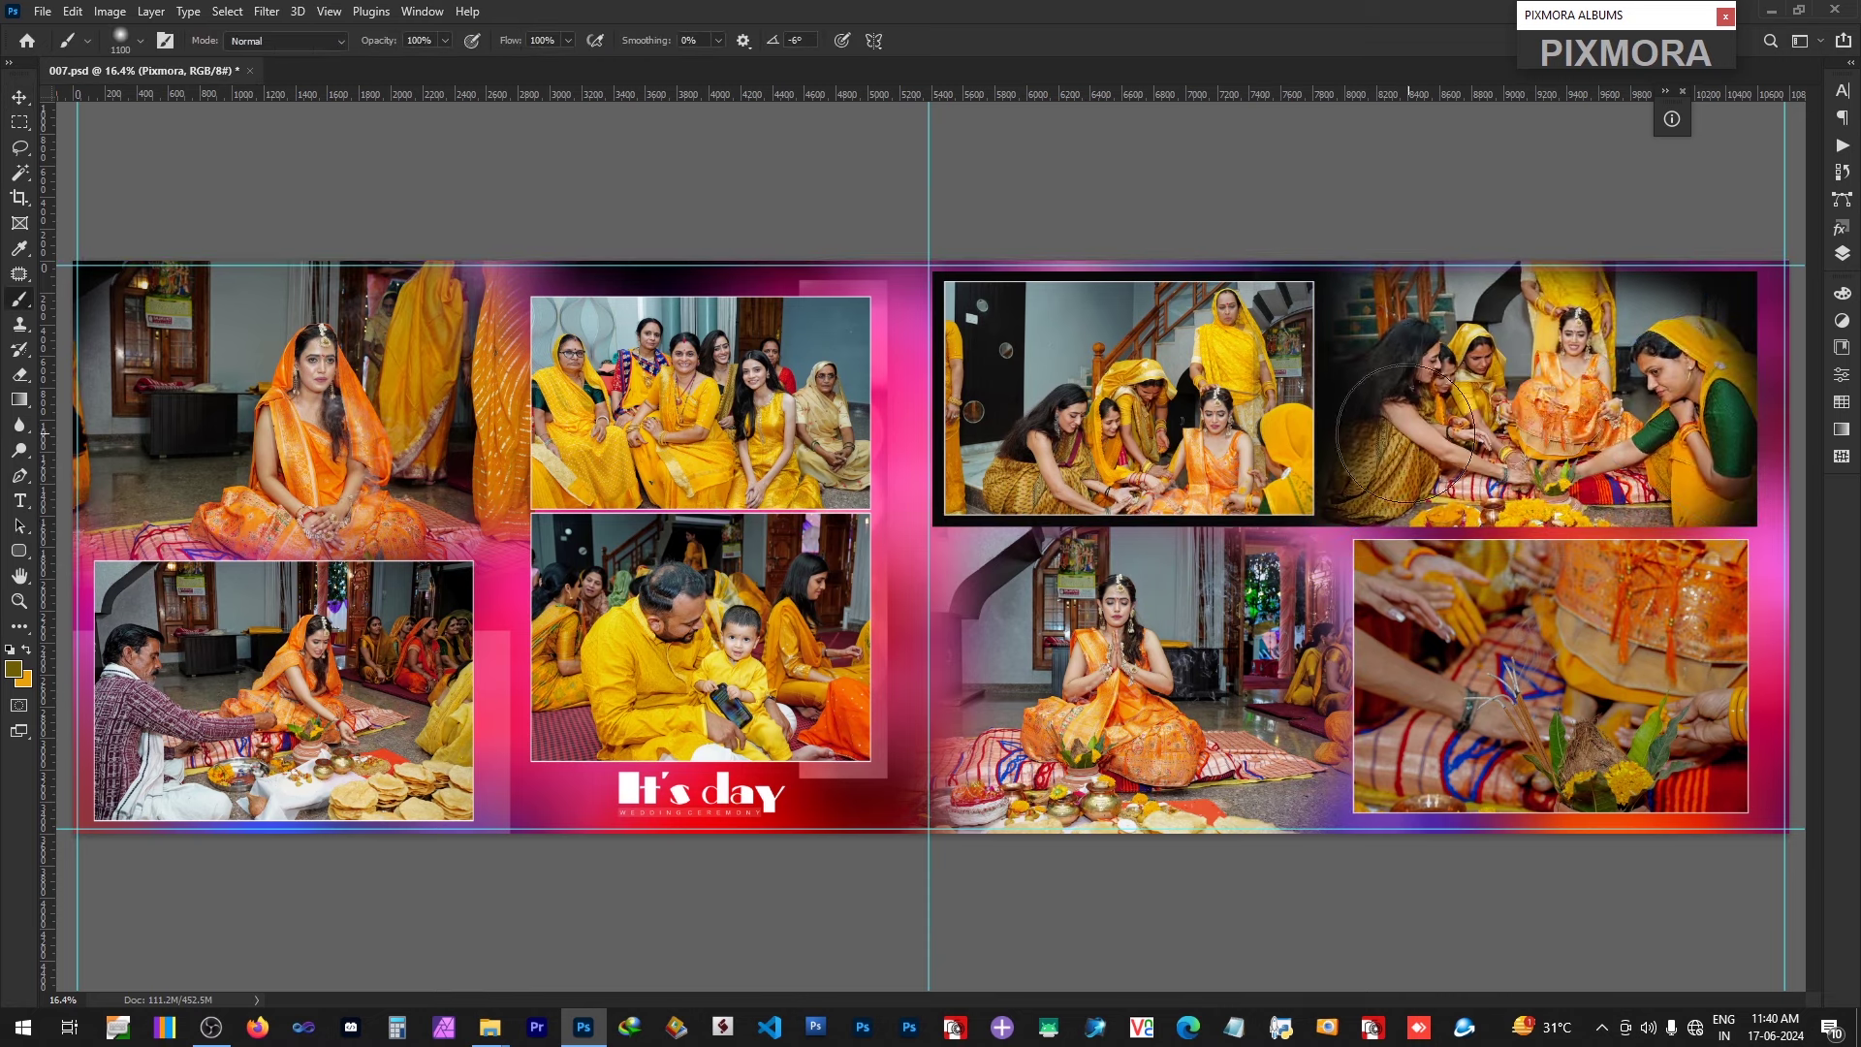
key("bracketleft")
left_click_drag(1405, 435, 1395, 403)
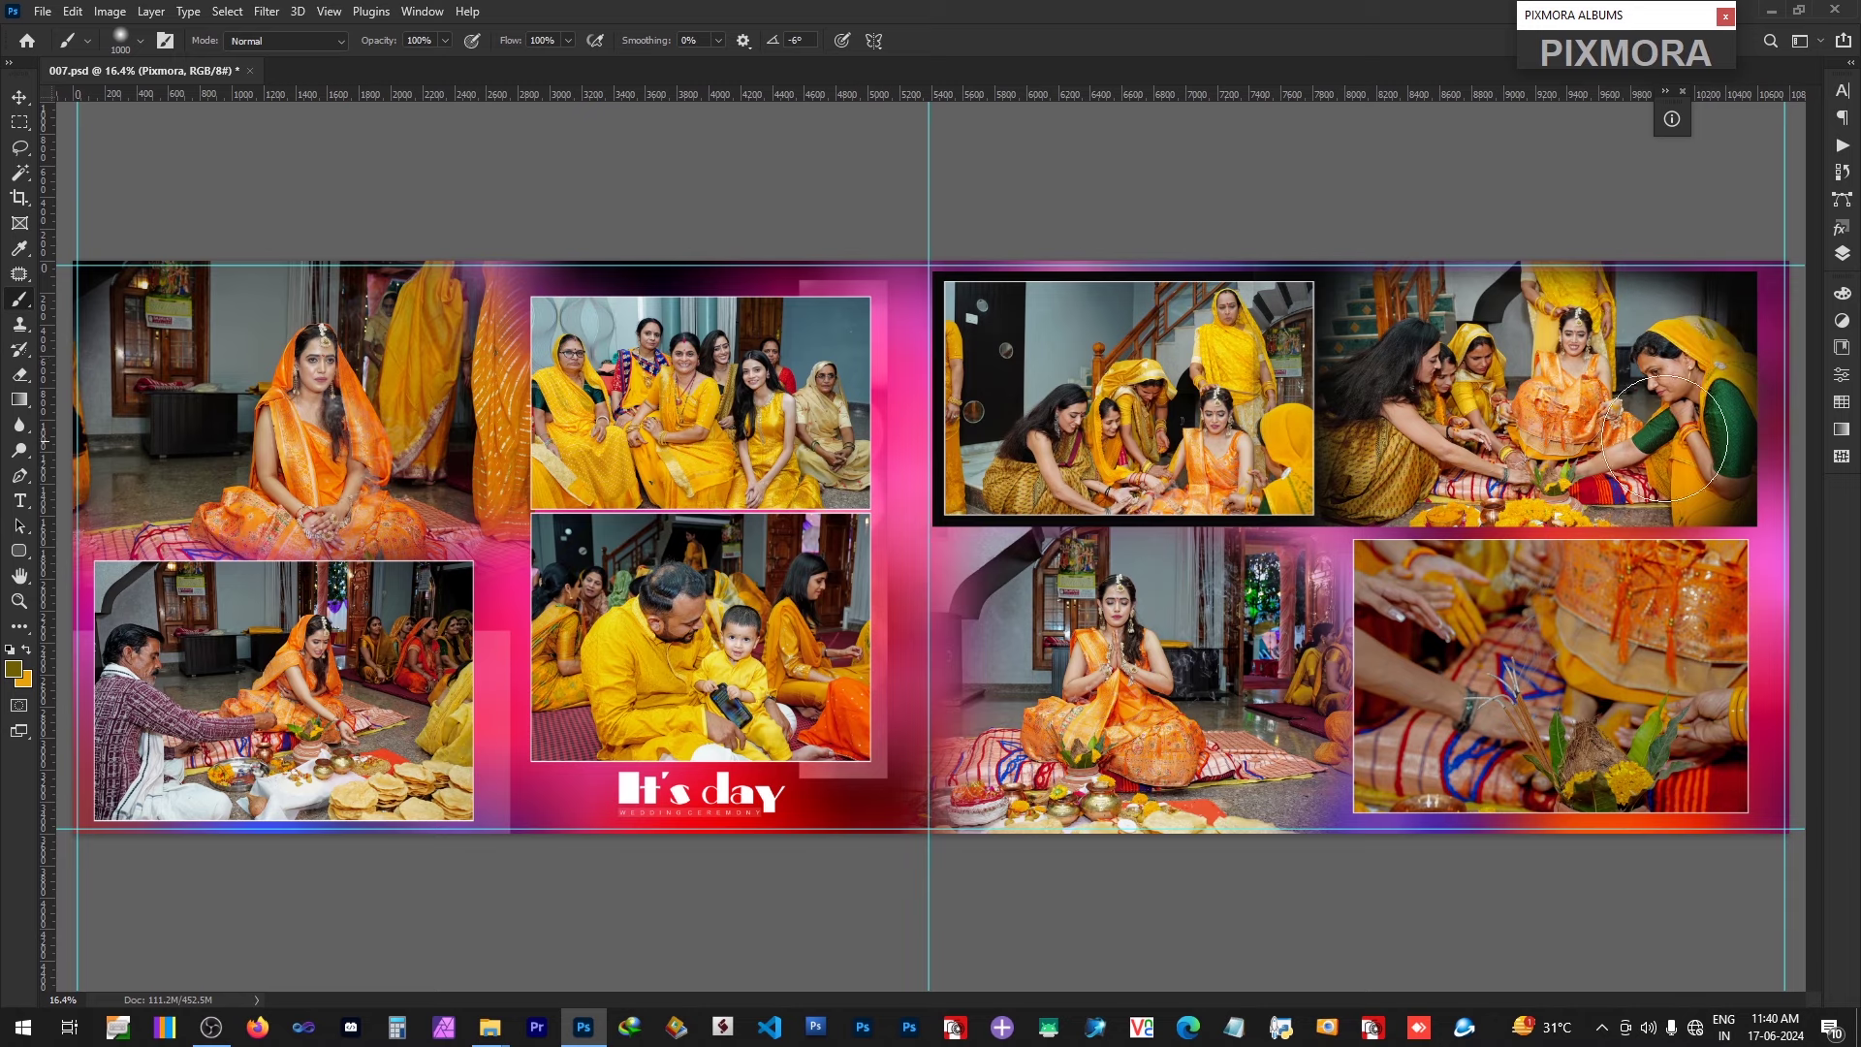
Step: Dodge the lower part of the framed photo of the man holding the child
key("v")
left_click(1520, 718)
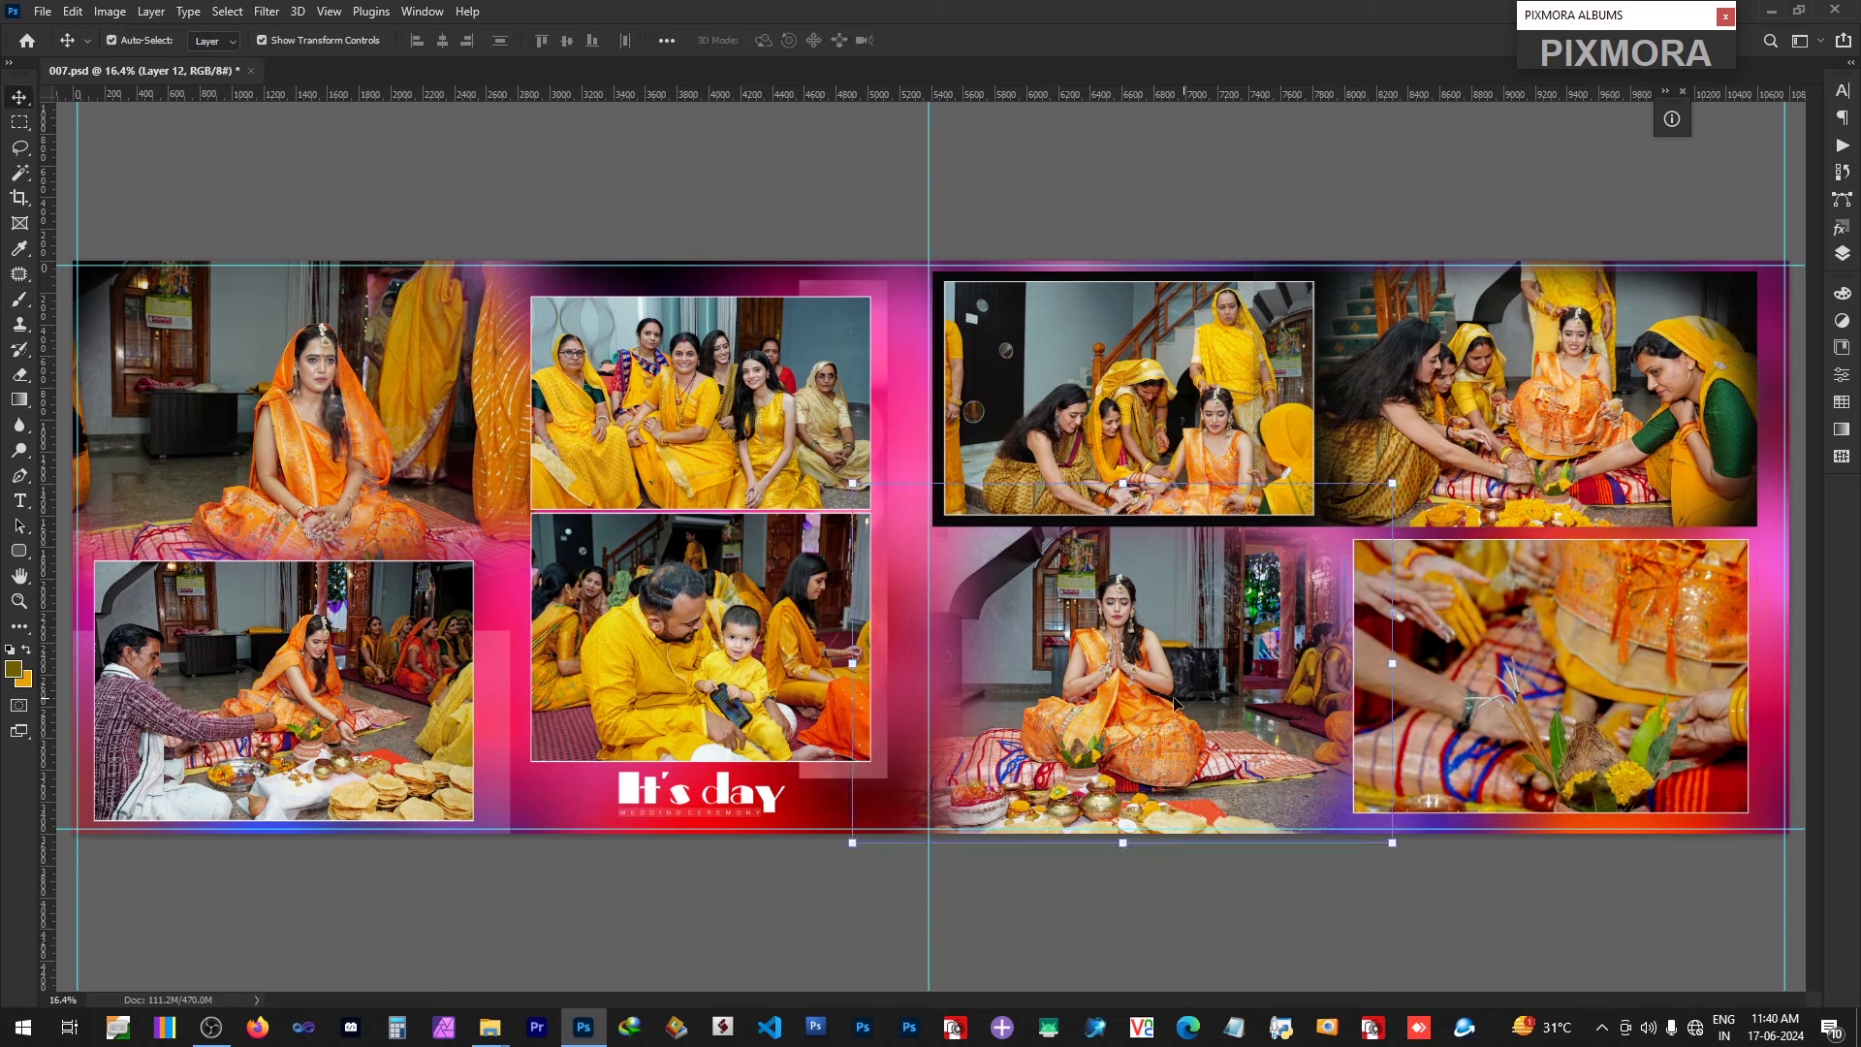
left_click(613, 729)
key("o")
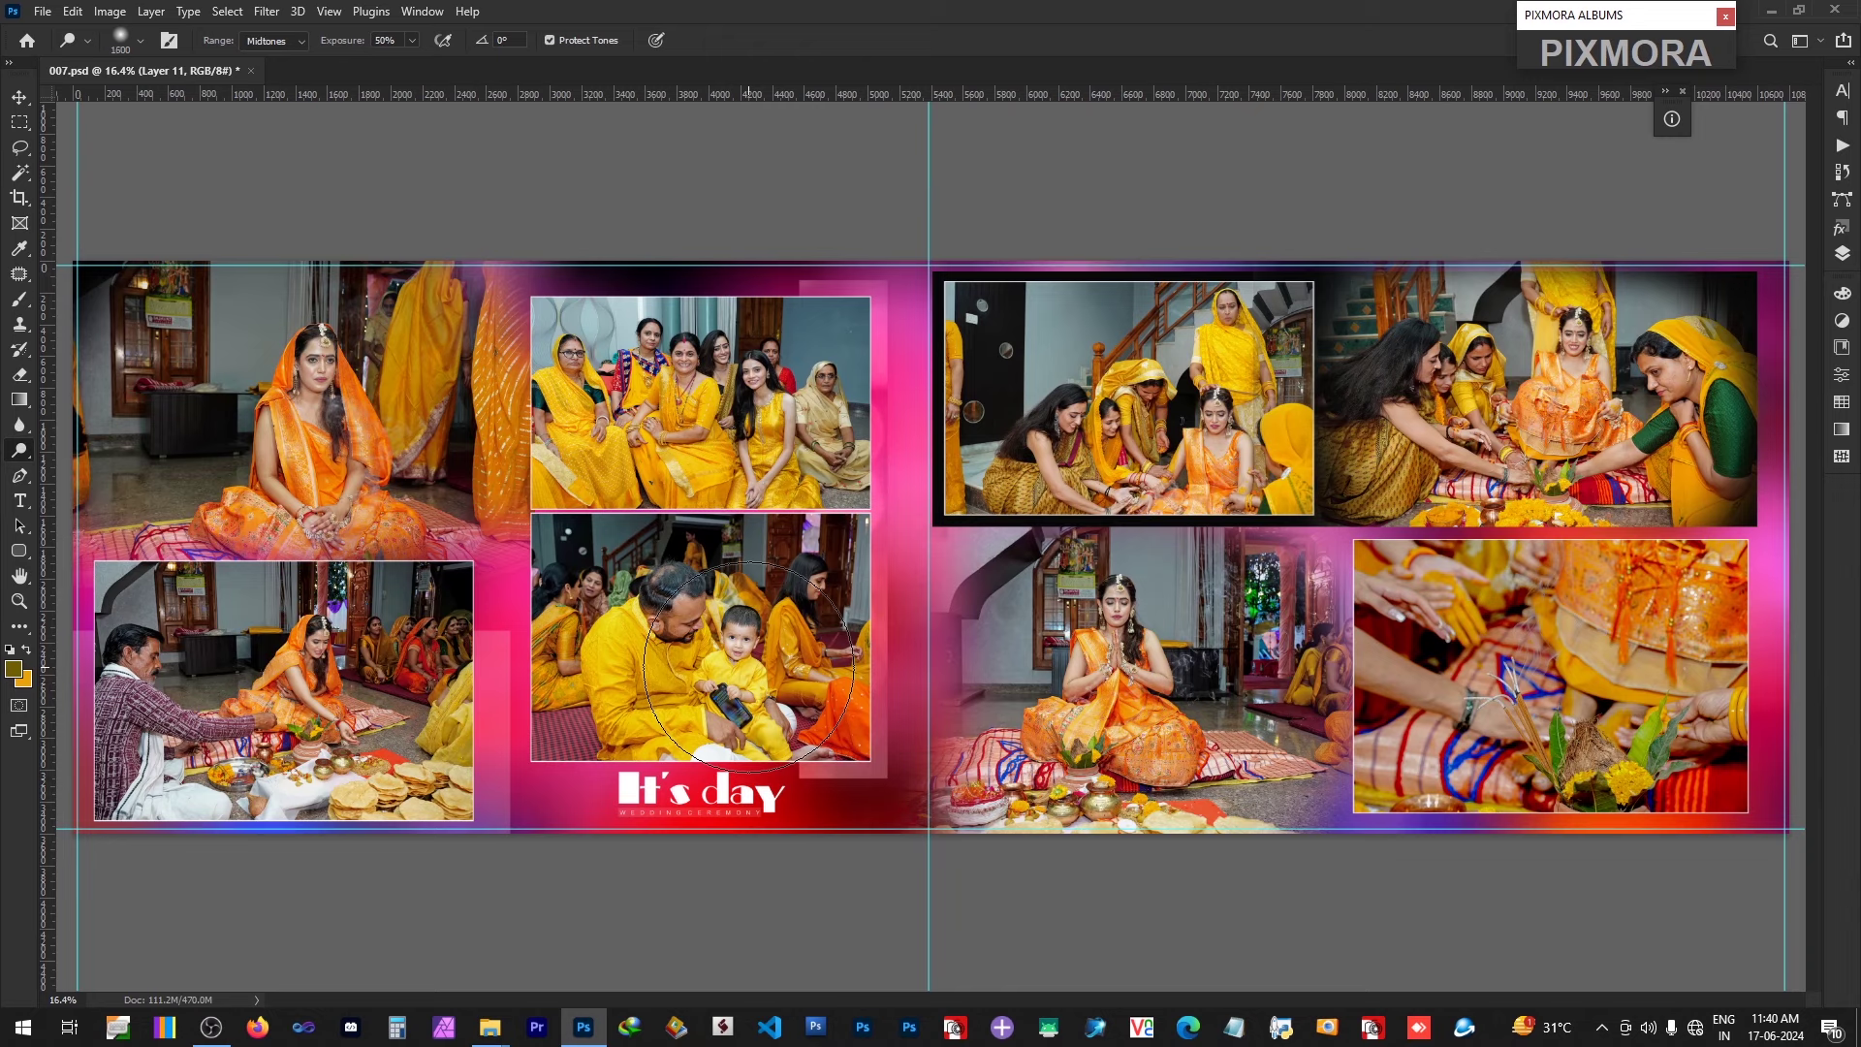
mouse_move(541, 722)
left_mouse_down()
mouse_move(736, 548)
mouse_move(776, 773)
left_mouse_up()
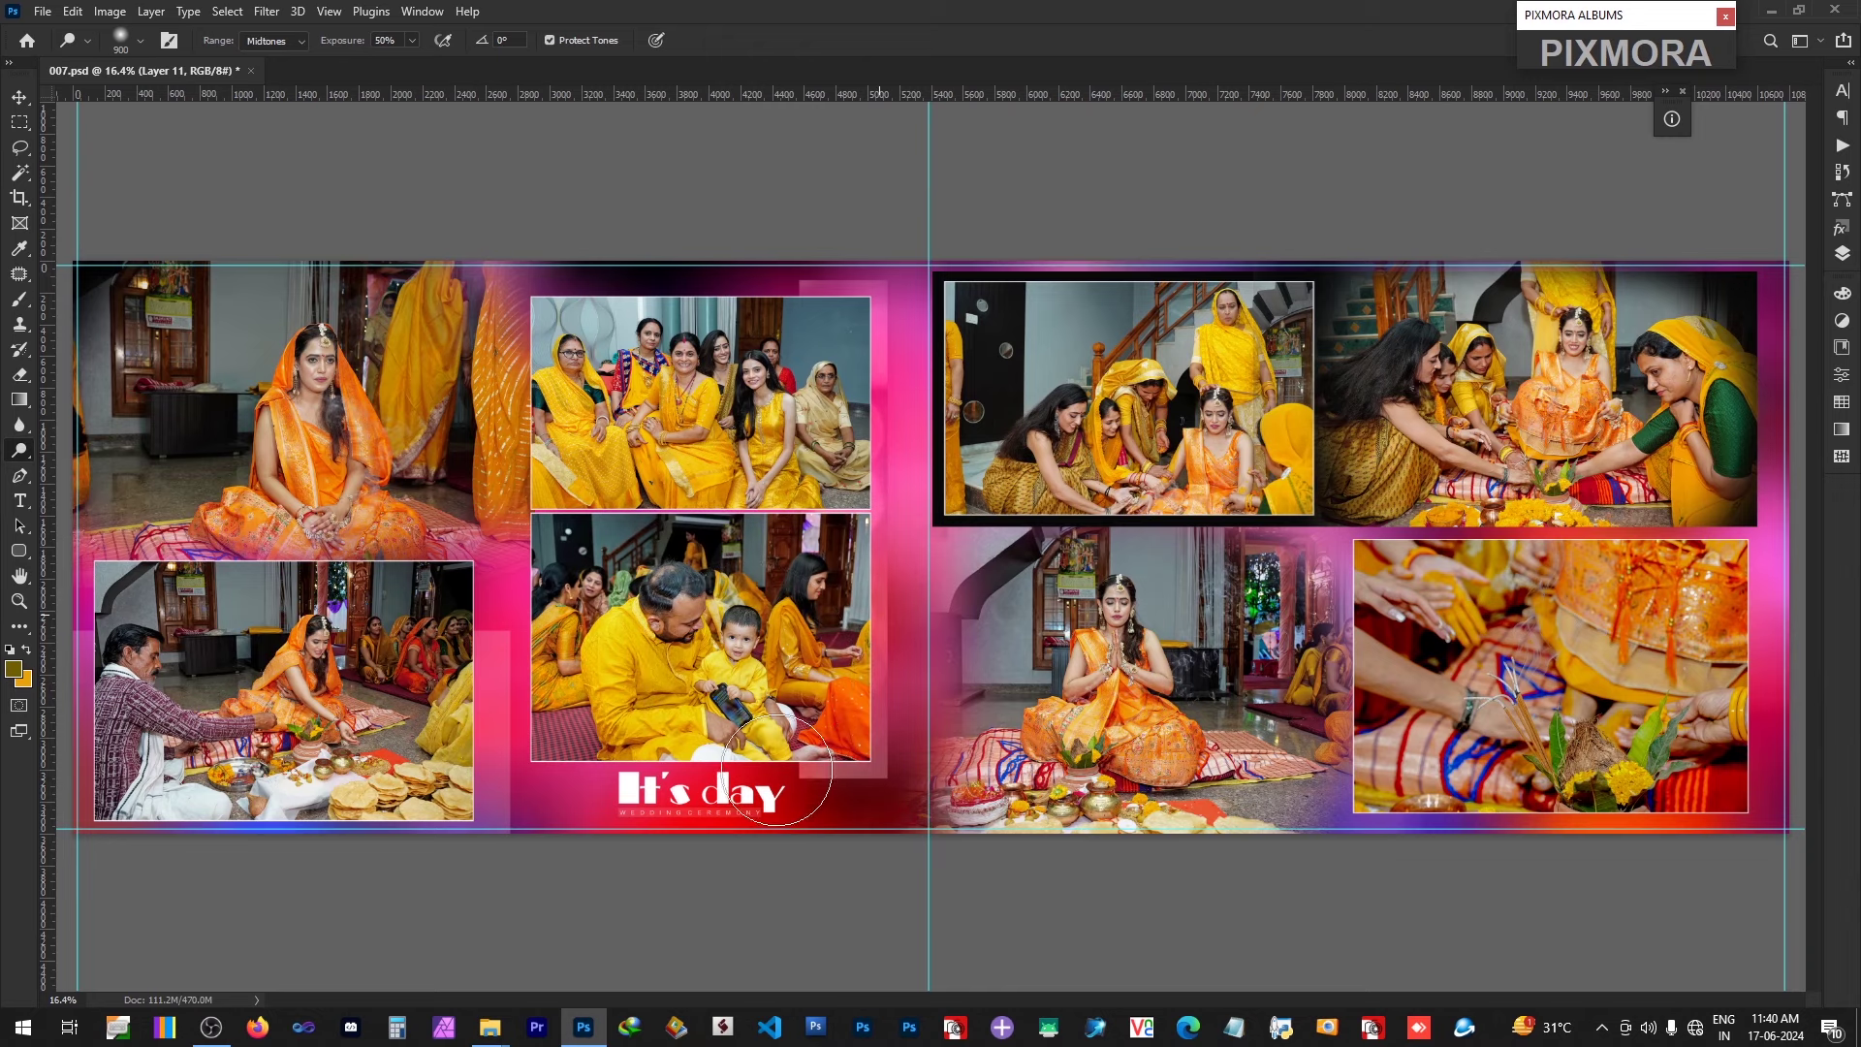
Step: Lasso the right side of the framed women's group photo above the man and child for a local light correction
right_click(642, 407, "ctrl")
left_click(678, 442)
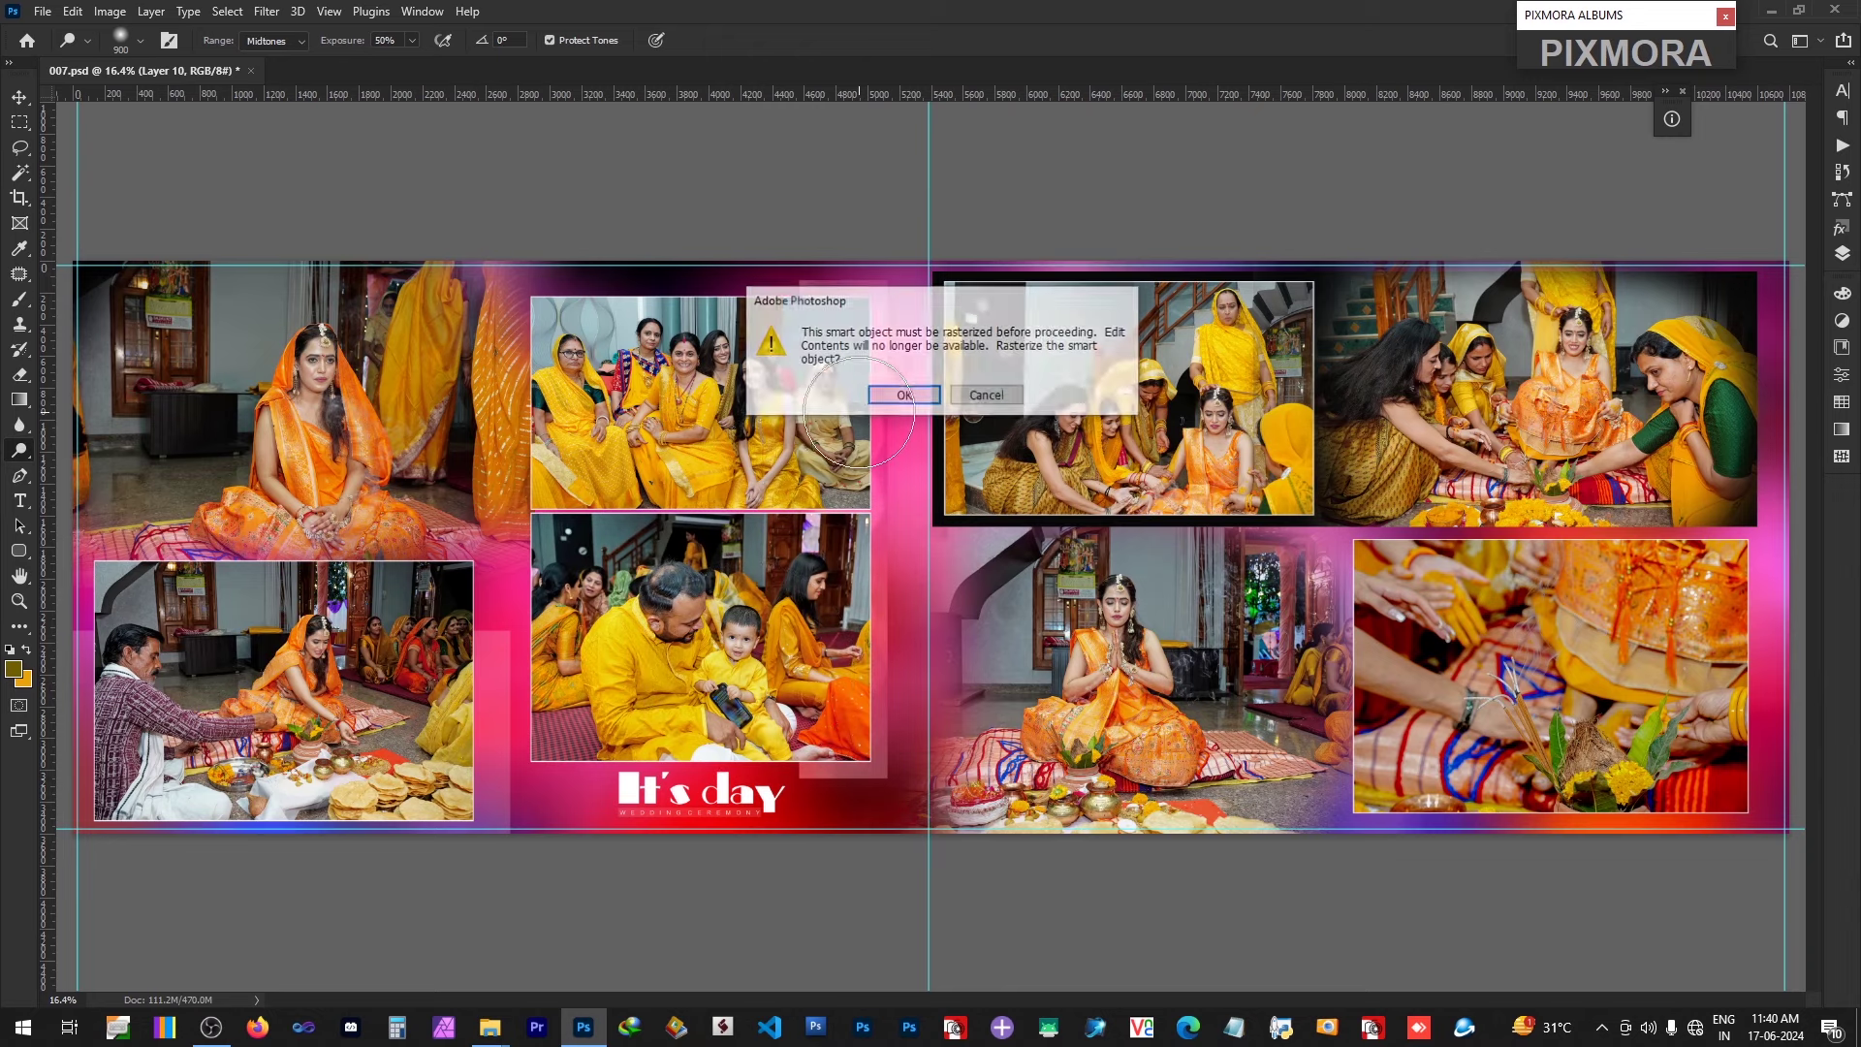
left_click_drag(736, 277, 877, 529)
key("l")
left_click_drag(739, 269, 763, 332)
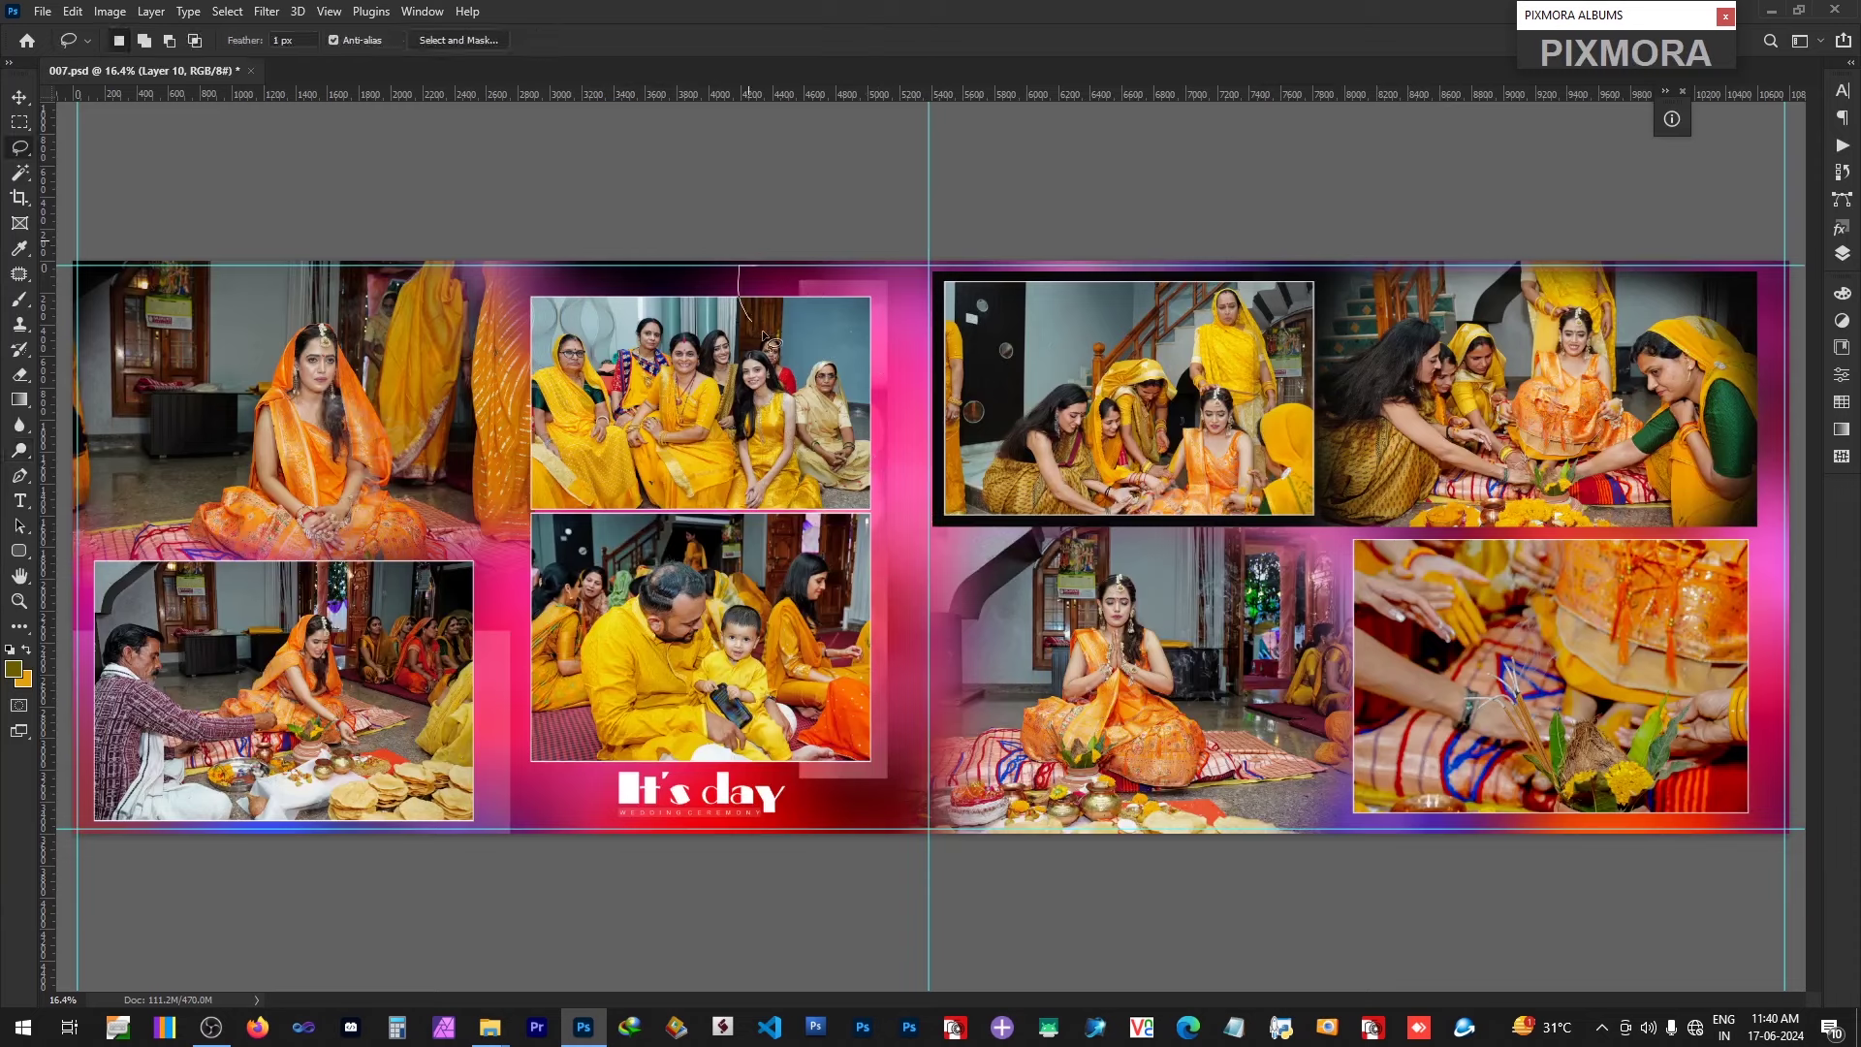
left_click_drag(915, 449, 794, 285)
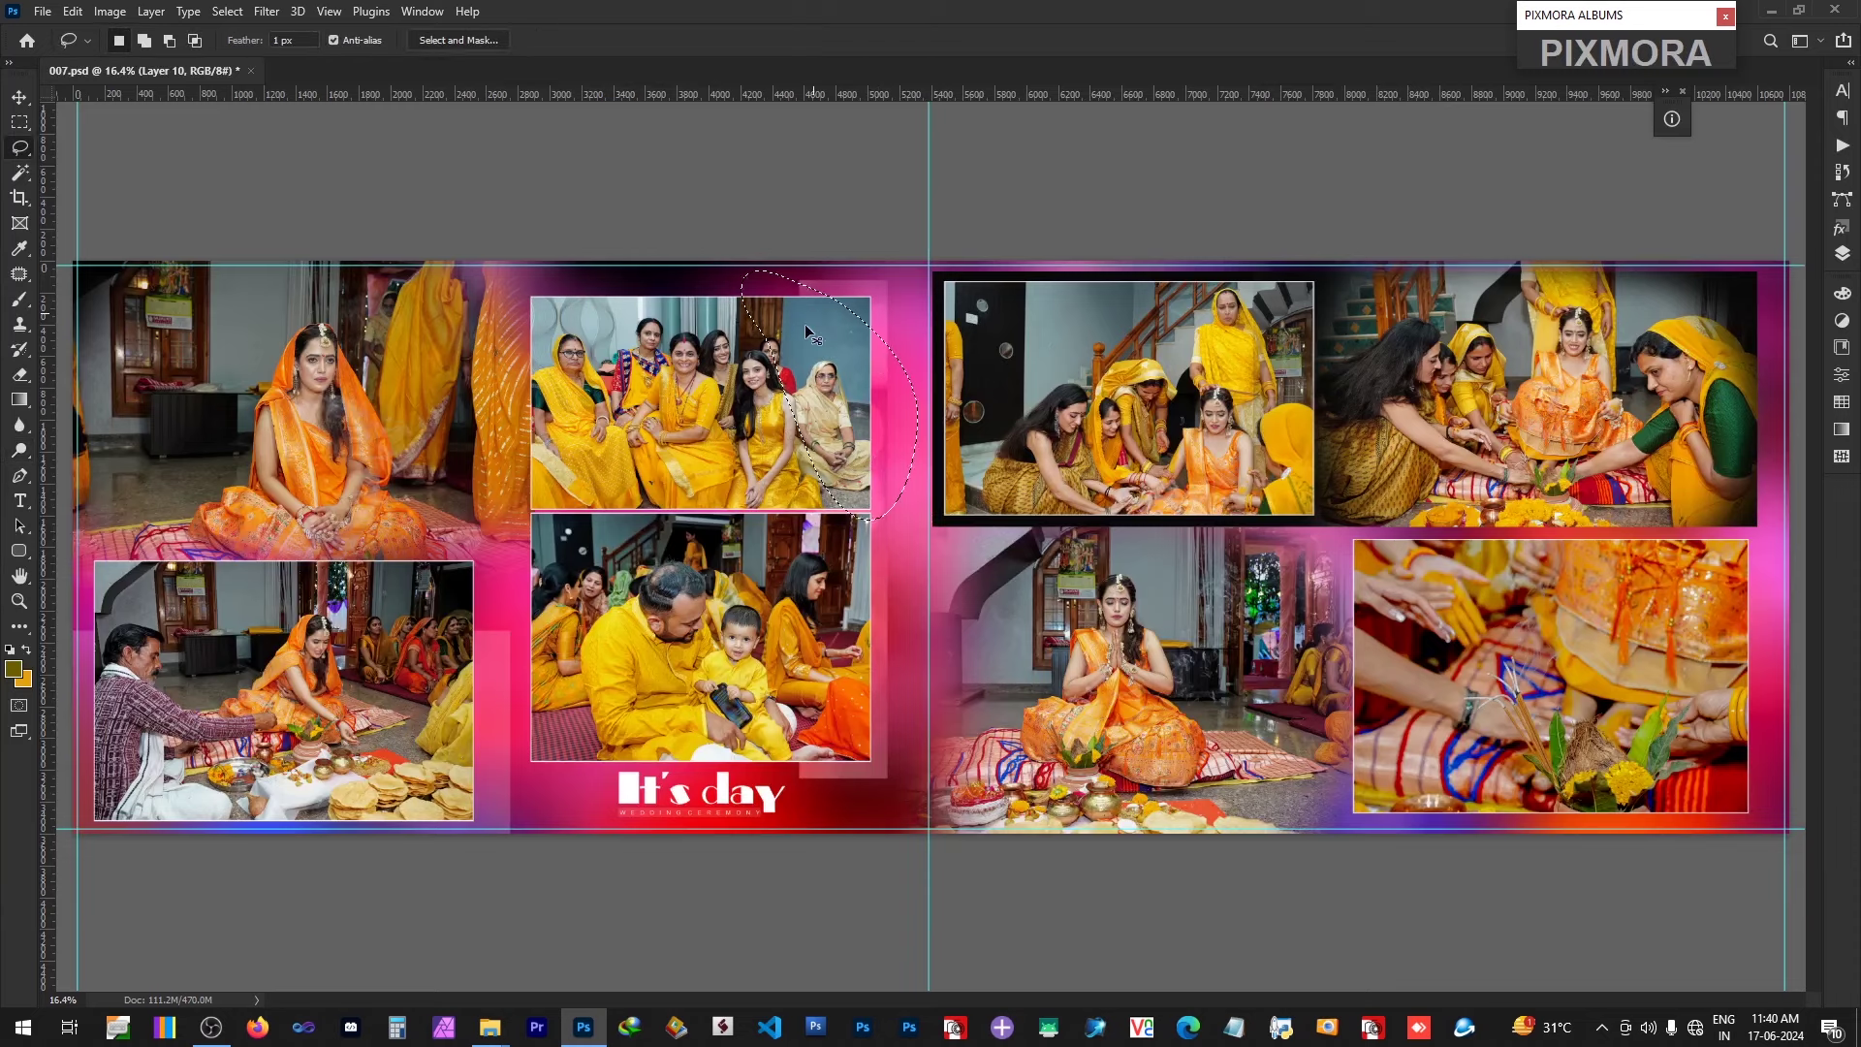
Step: Shift the large blended bride portrait left and up and enlarge it slightly
key("v")
left_click_drag(370, 396, 333, 394)
left_click_drag(512, 258, 559, 228)
left_click_drag(444, 469, 454, 414)
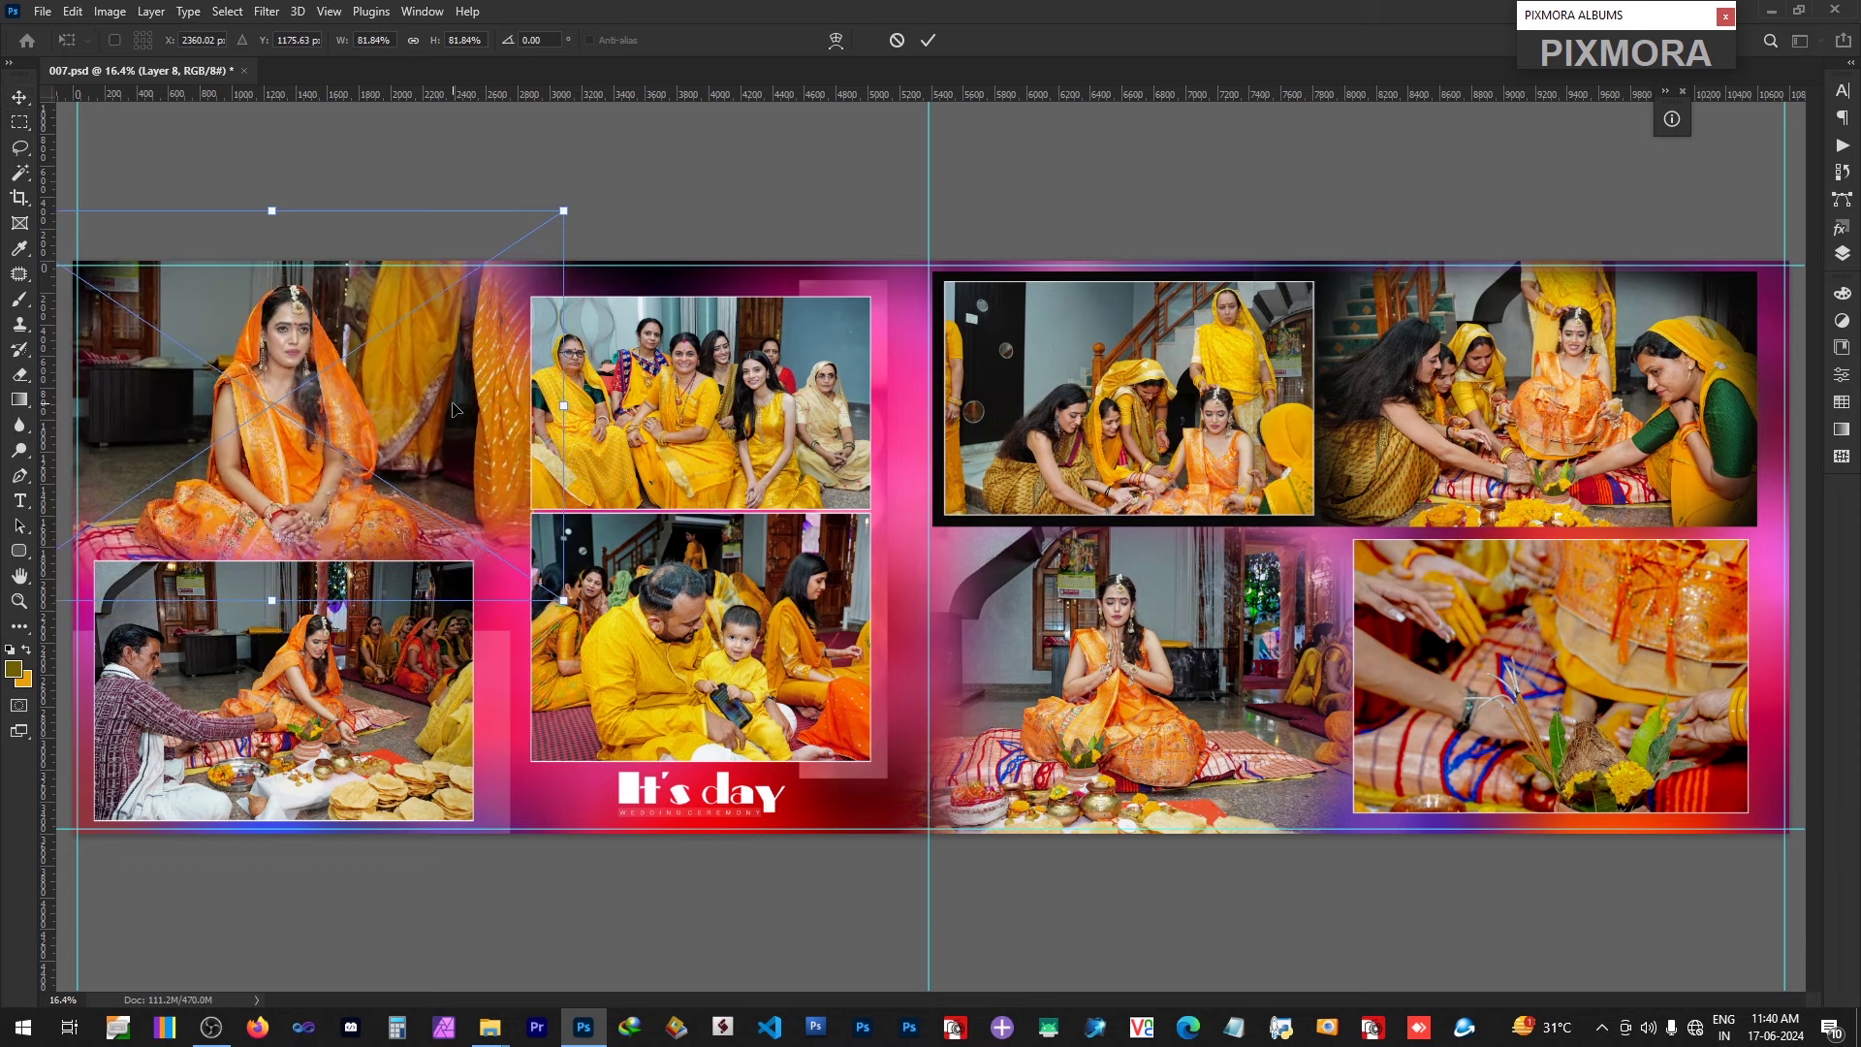
key("Return")
Step: Enlarge the framed photo of the man and bride below the bride portrait by pulling out its upper corner
left_click(378, 727)
left_click_drag(480, 560, 503, 543)
key("Return")
key("F2")
key("Return")
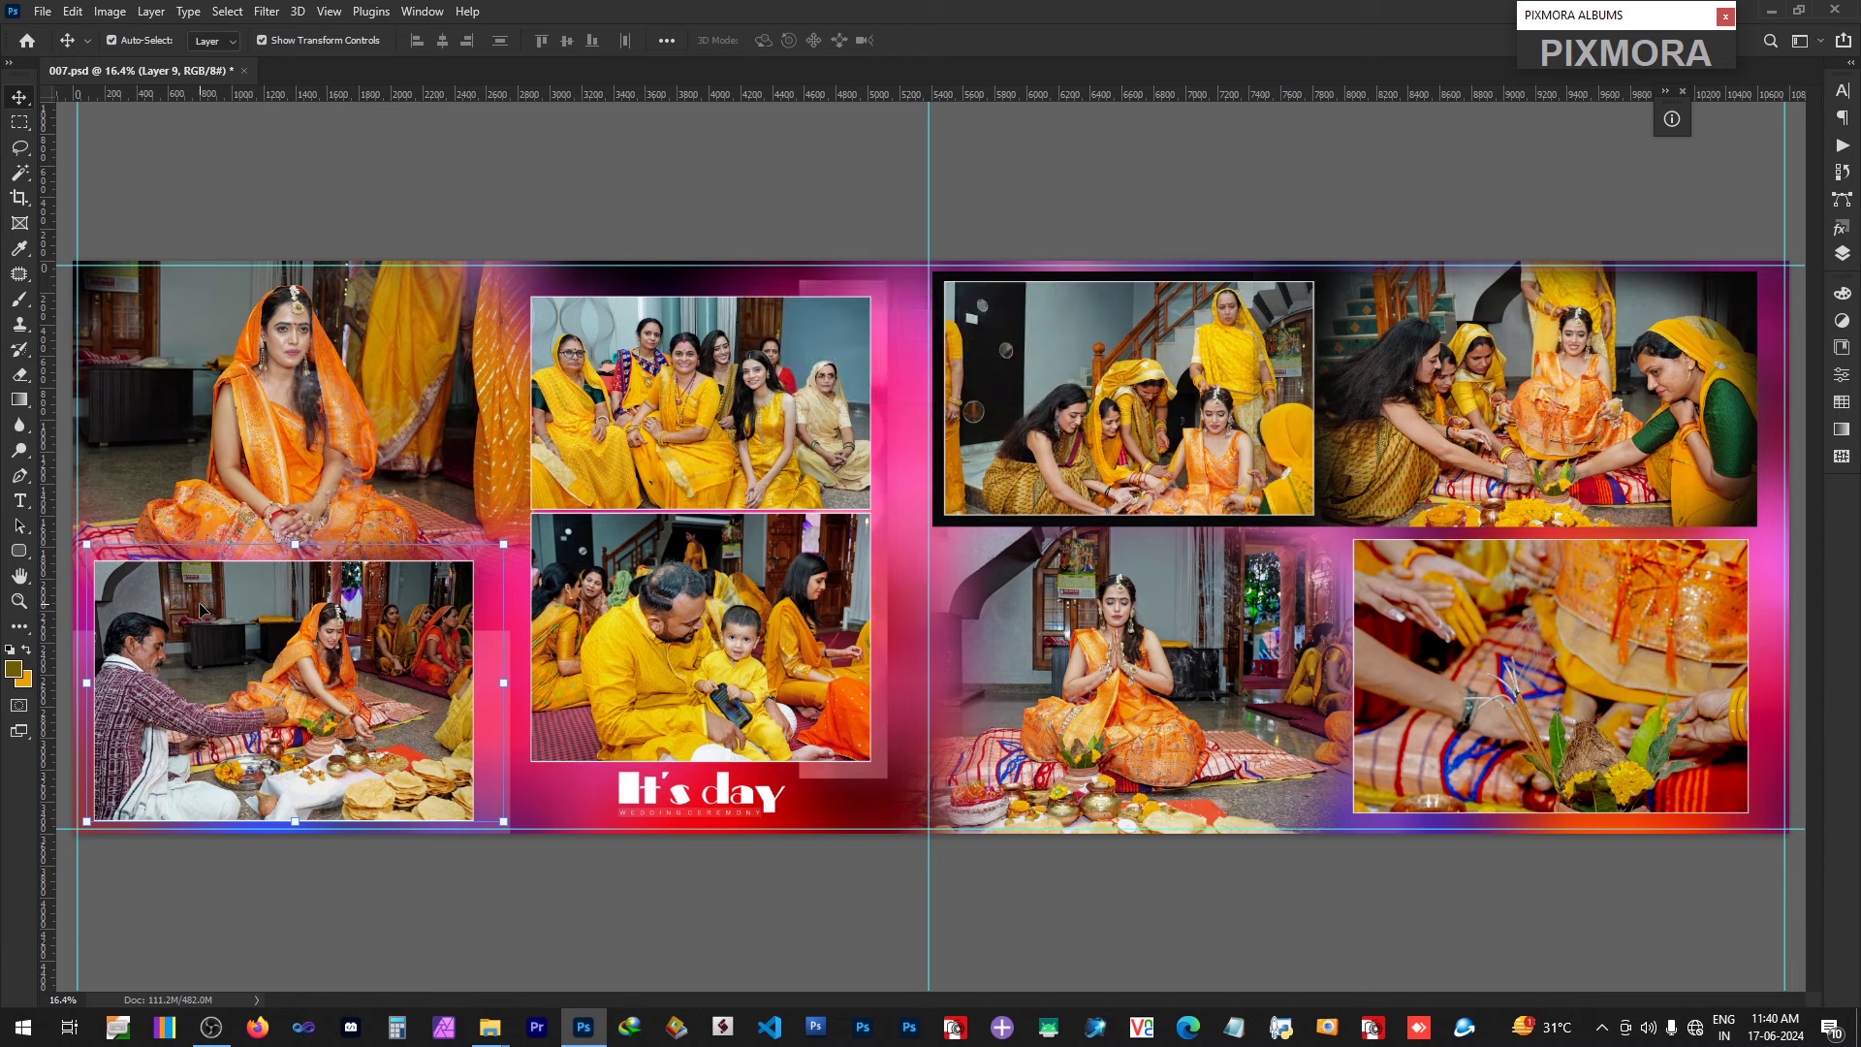
Step: Enlarge the blended photo of the bride with folded hands beneath the black panel
key("v")
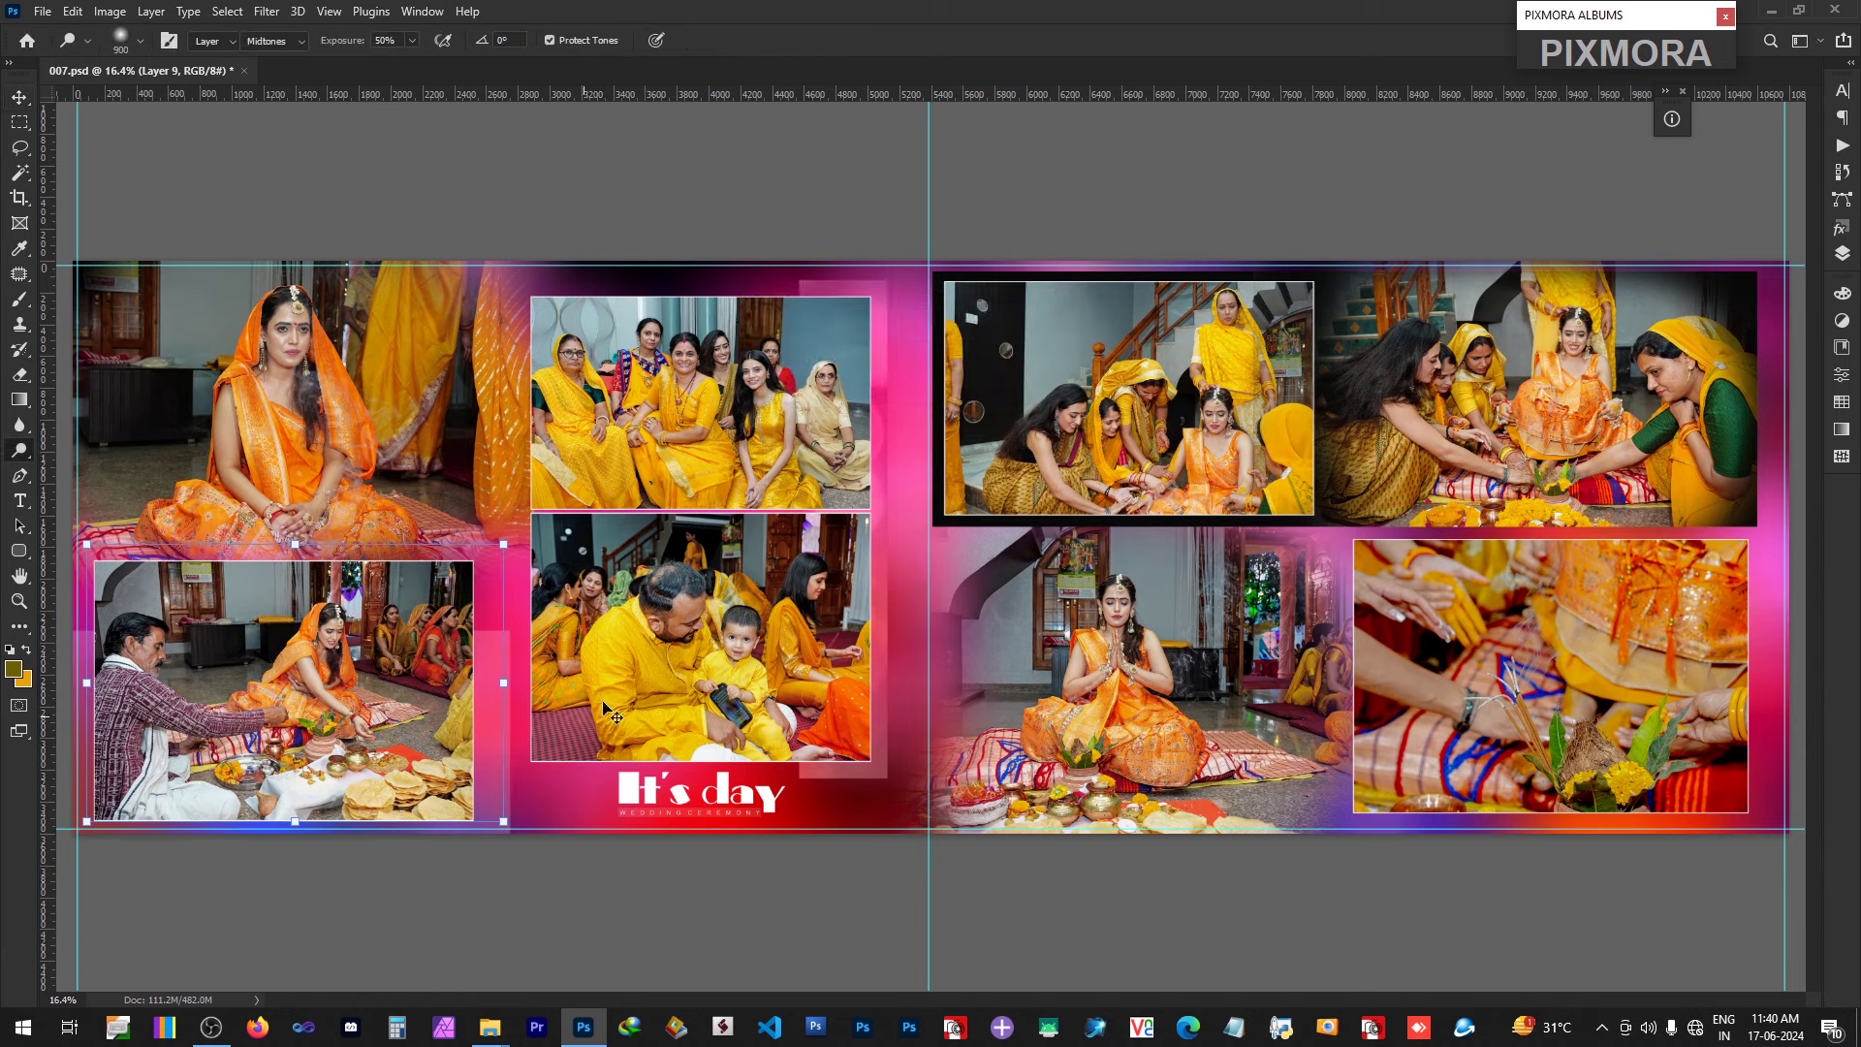
left_click(754, 606)
left_click_drag(1391, 482, 1417, 463)
key("Return")
Step: Move the framed photo at the black panel's left end left and scale it to about 55.91%
left_click(1186, 407)
left_click_drag(1186, 407, 1153, 399)
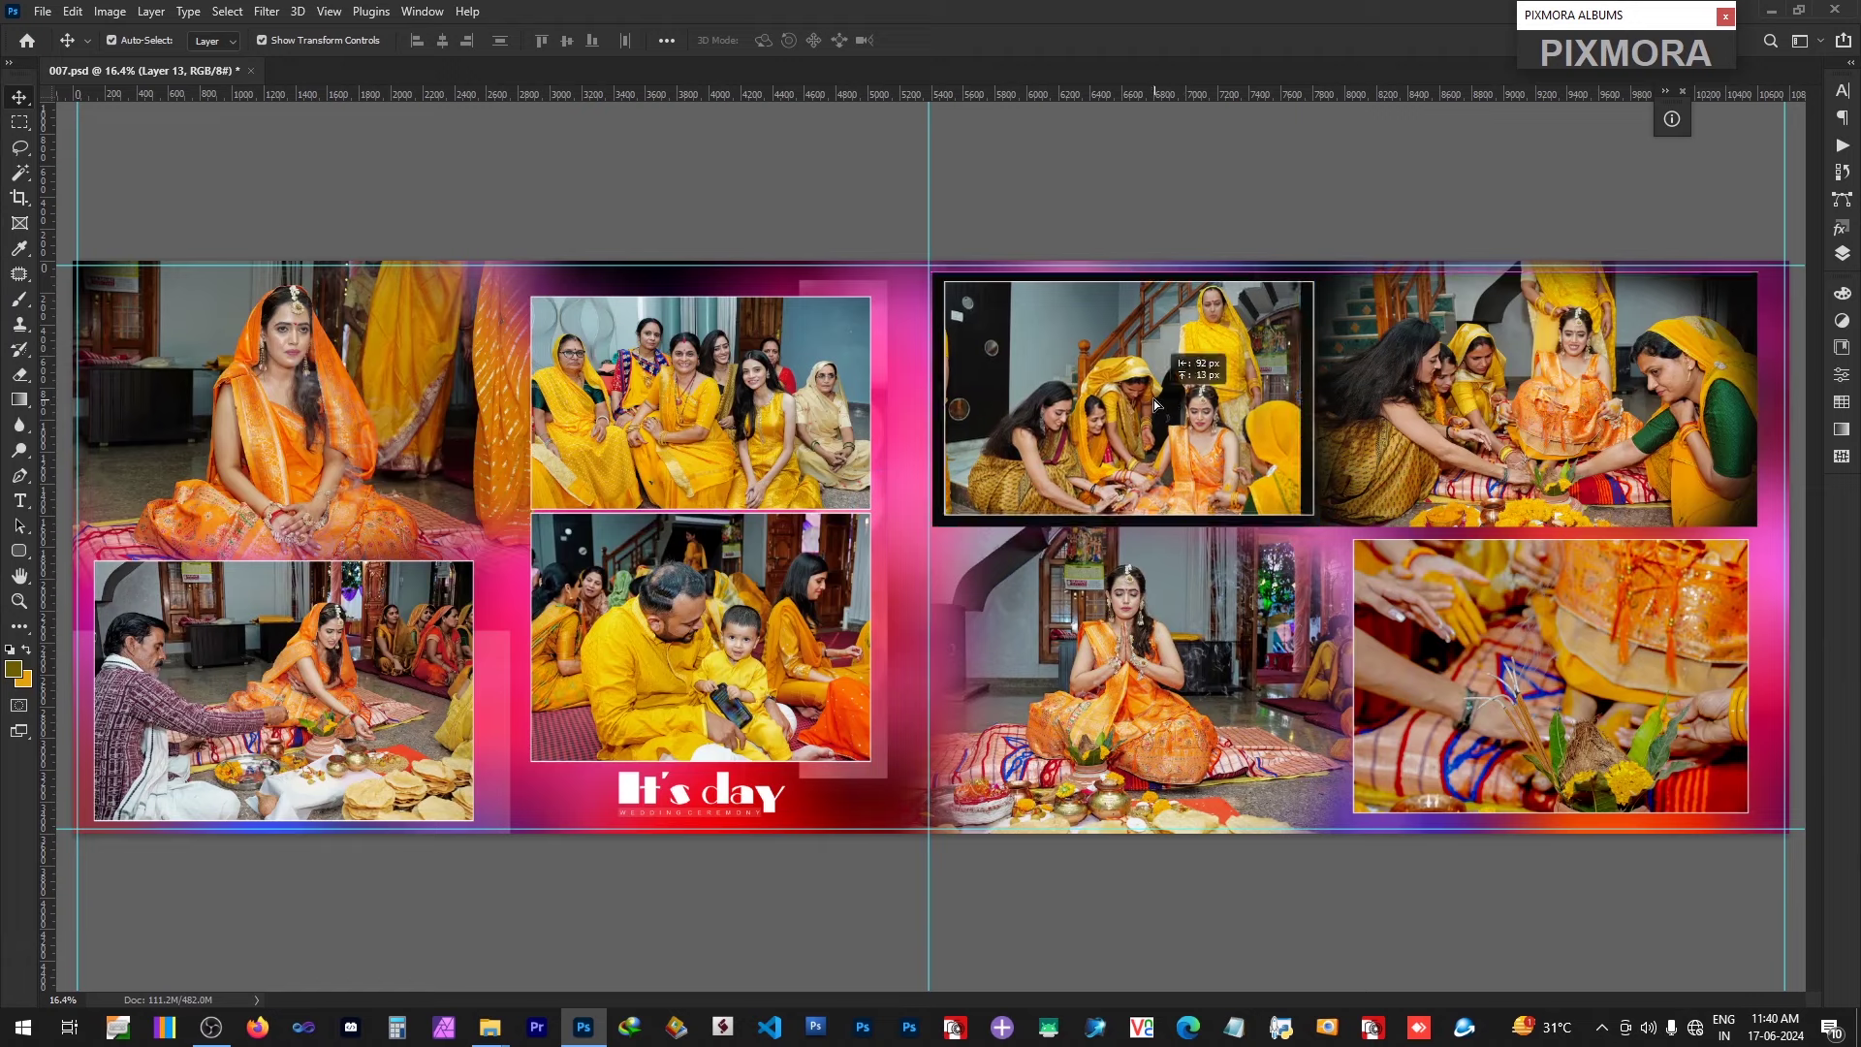
left_click_drag(1285, 510, 1315, 531)
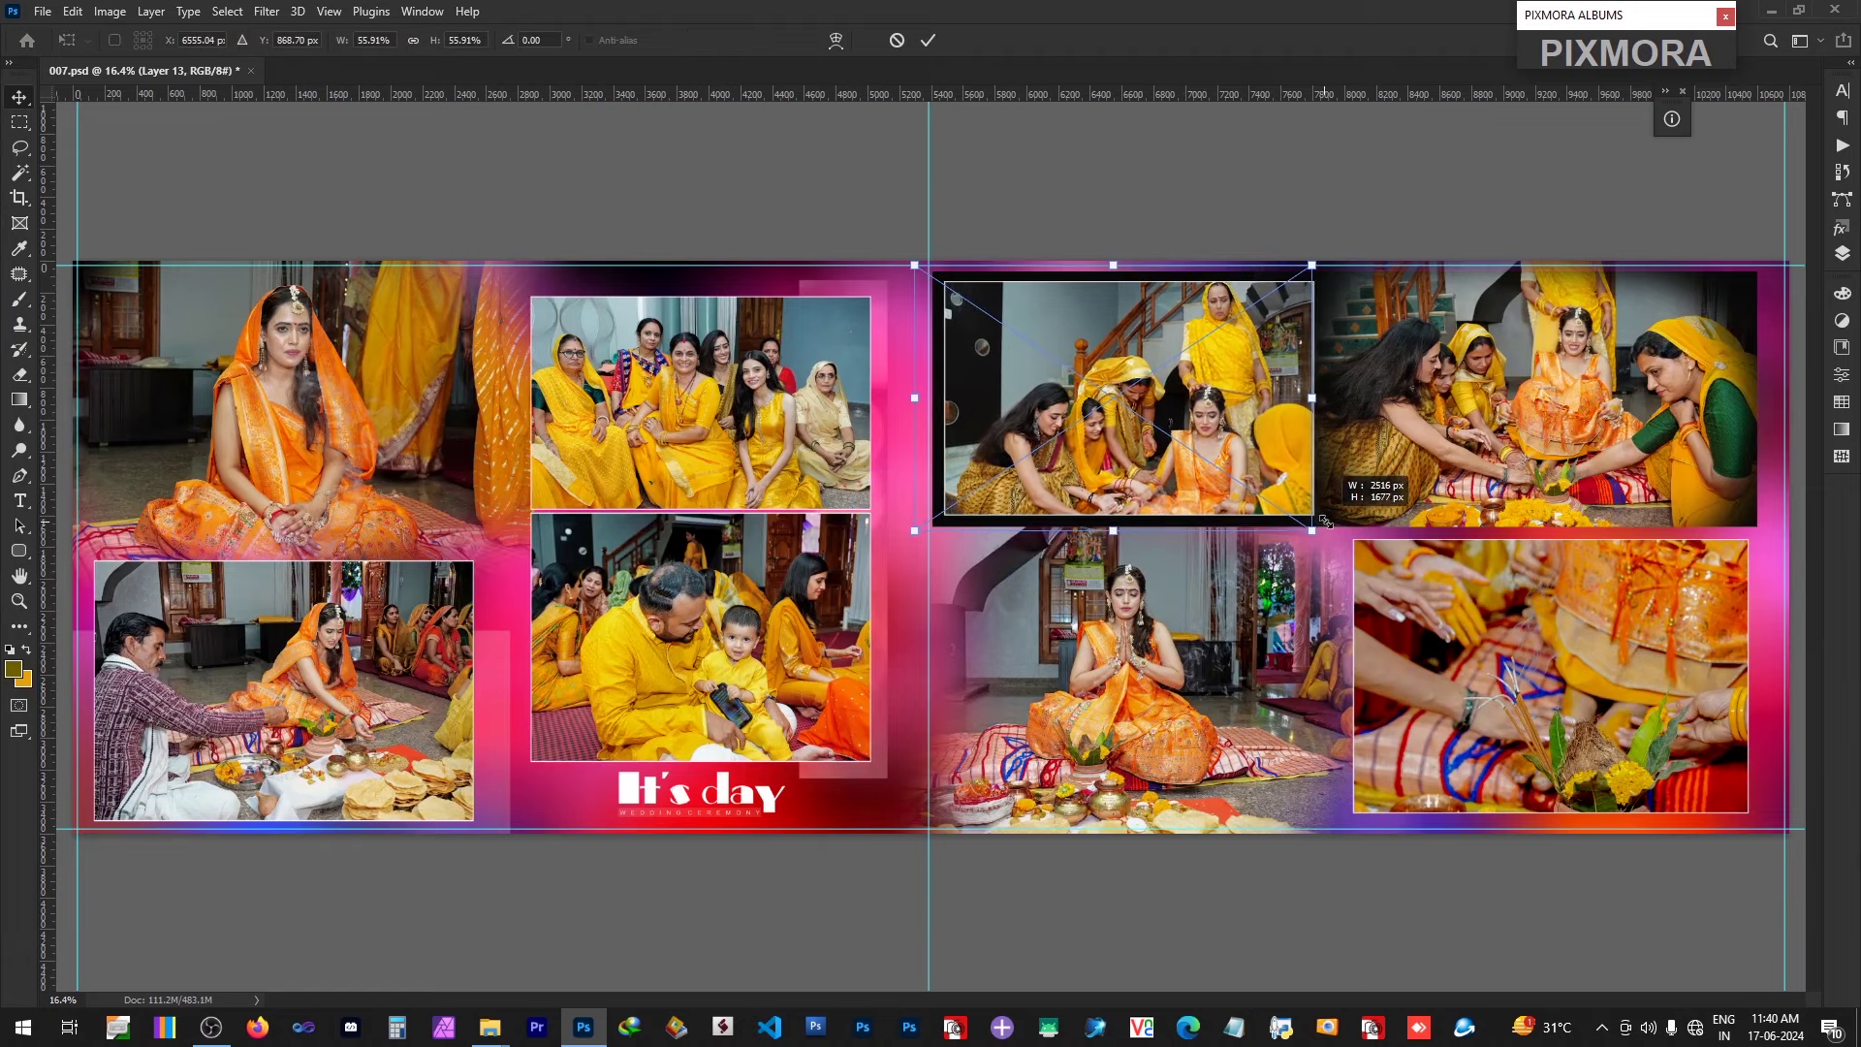
key("Return")
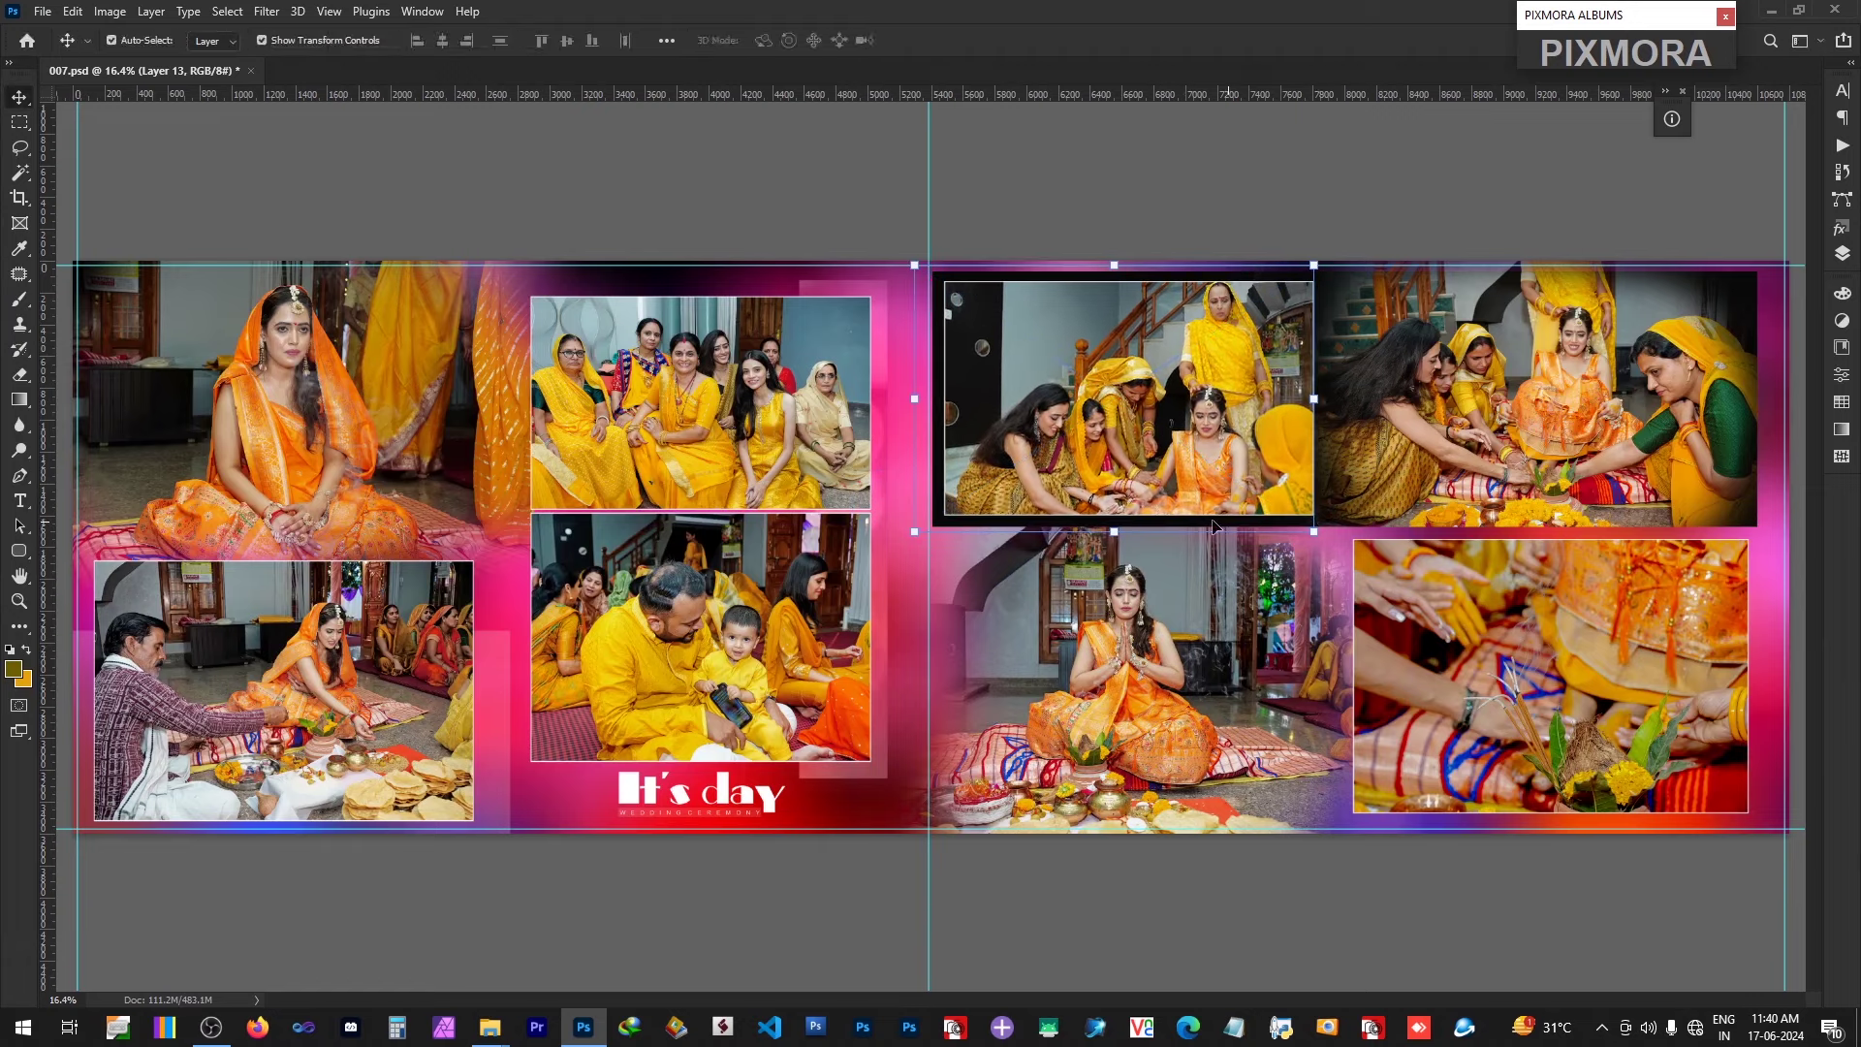
Step: Stretch the black panel and its framed photo's mask downward together to about 107% height
right_click(1130, 467)
left_click(1153, 506)
right_click(1027, 523)
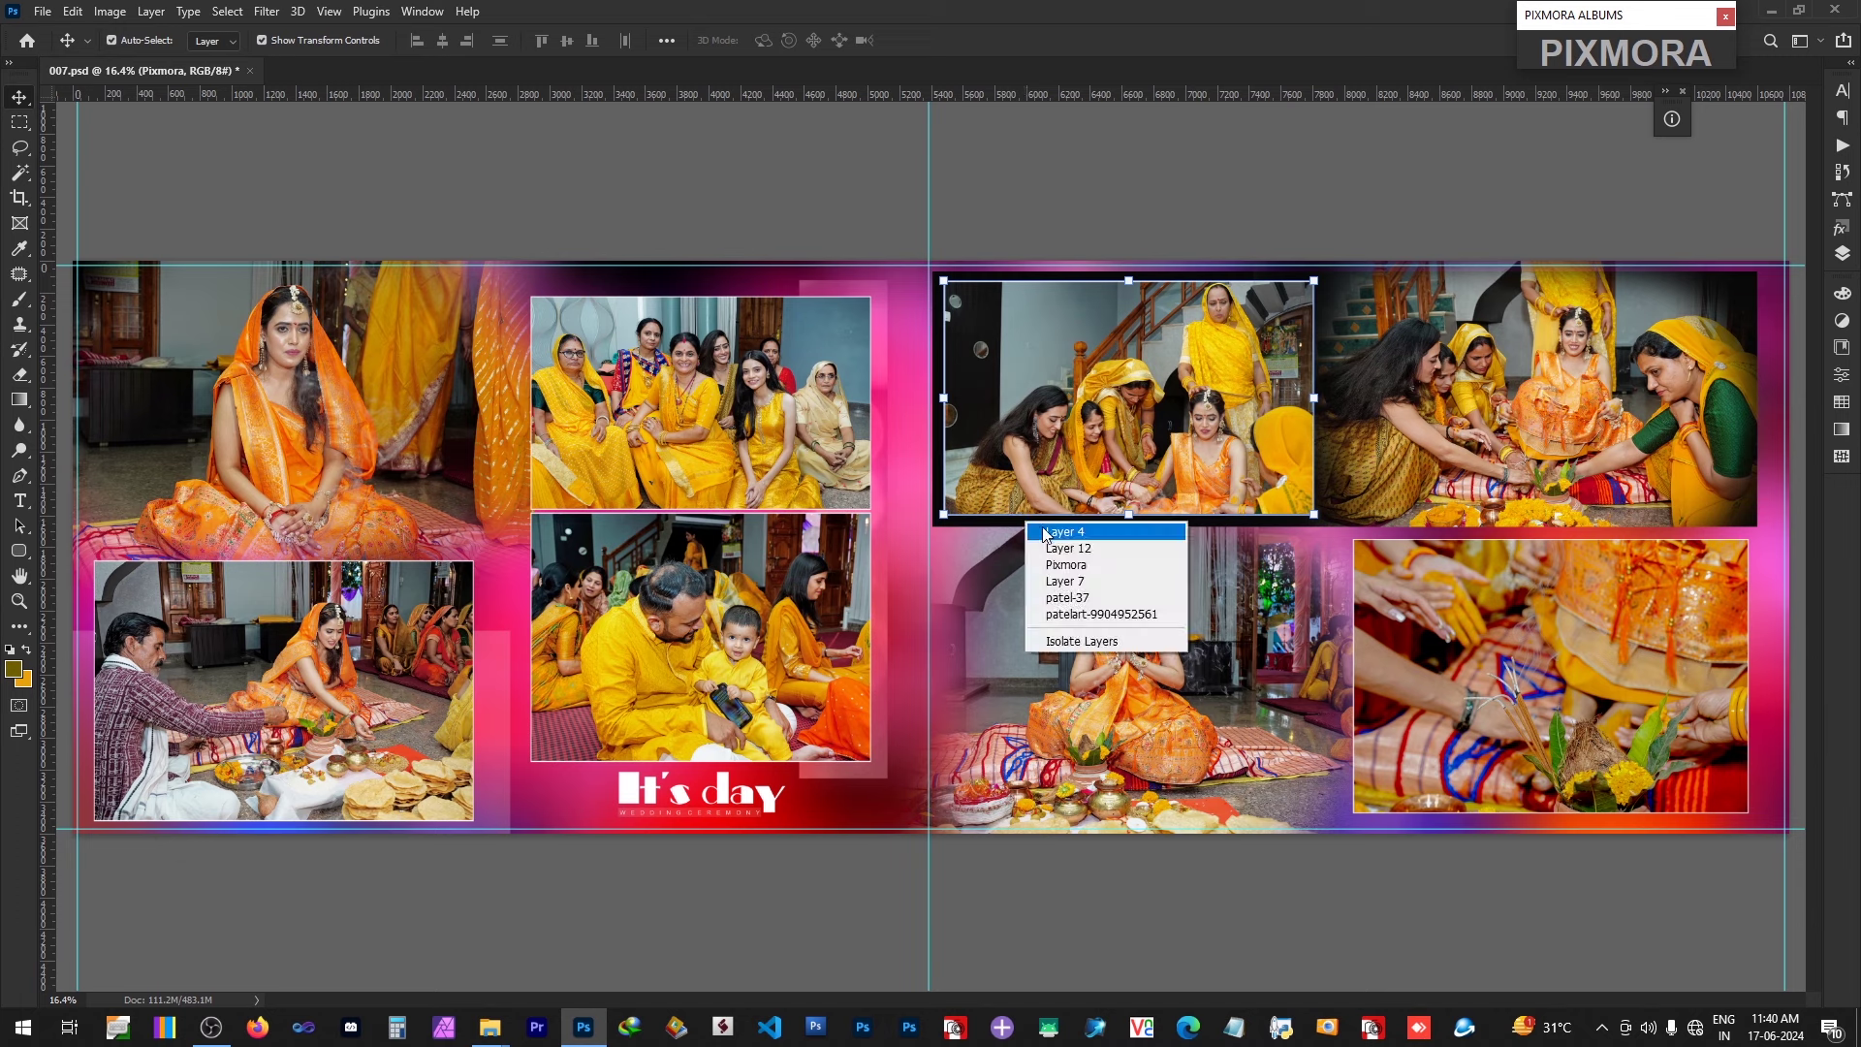
left_click(1045, 532)
left_click_drag(1338, 532, 1356, 548)
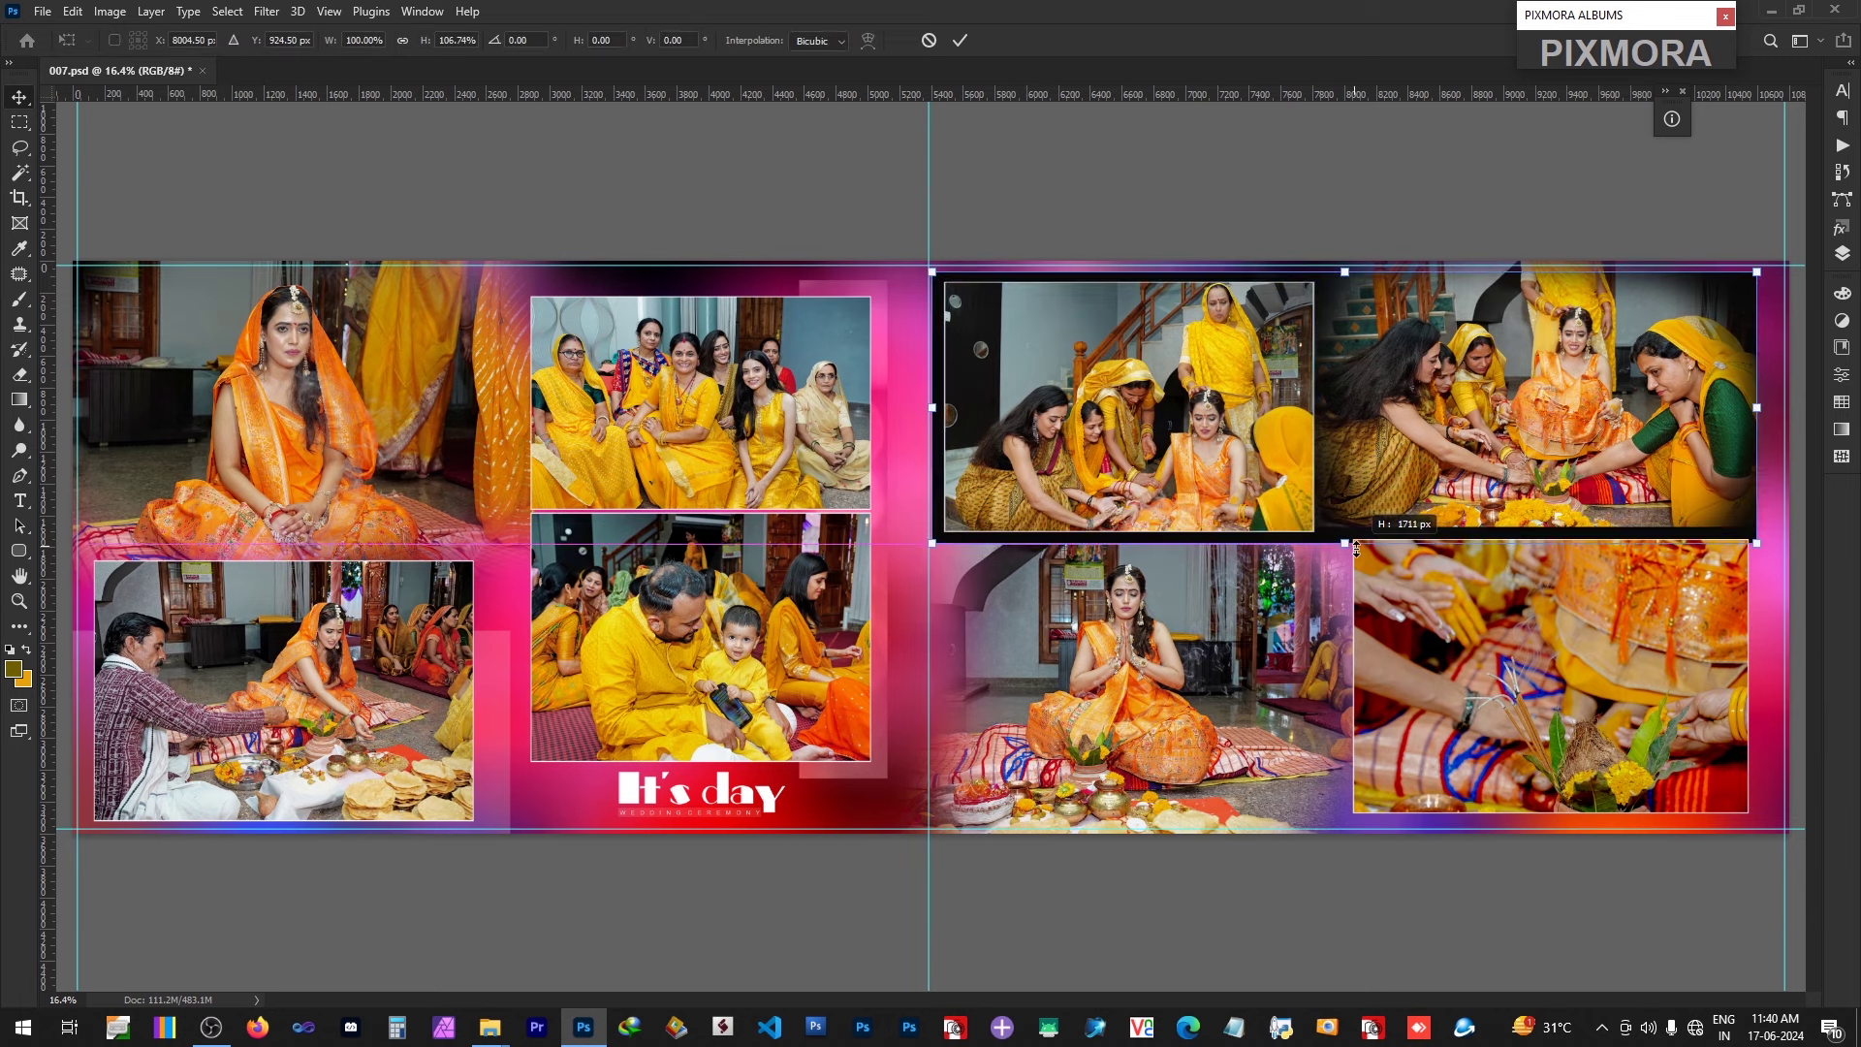
key("Return")
Step: Move the ritual photo at the right end of the black panel slightly up and to the right
left_click(1132, 427)
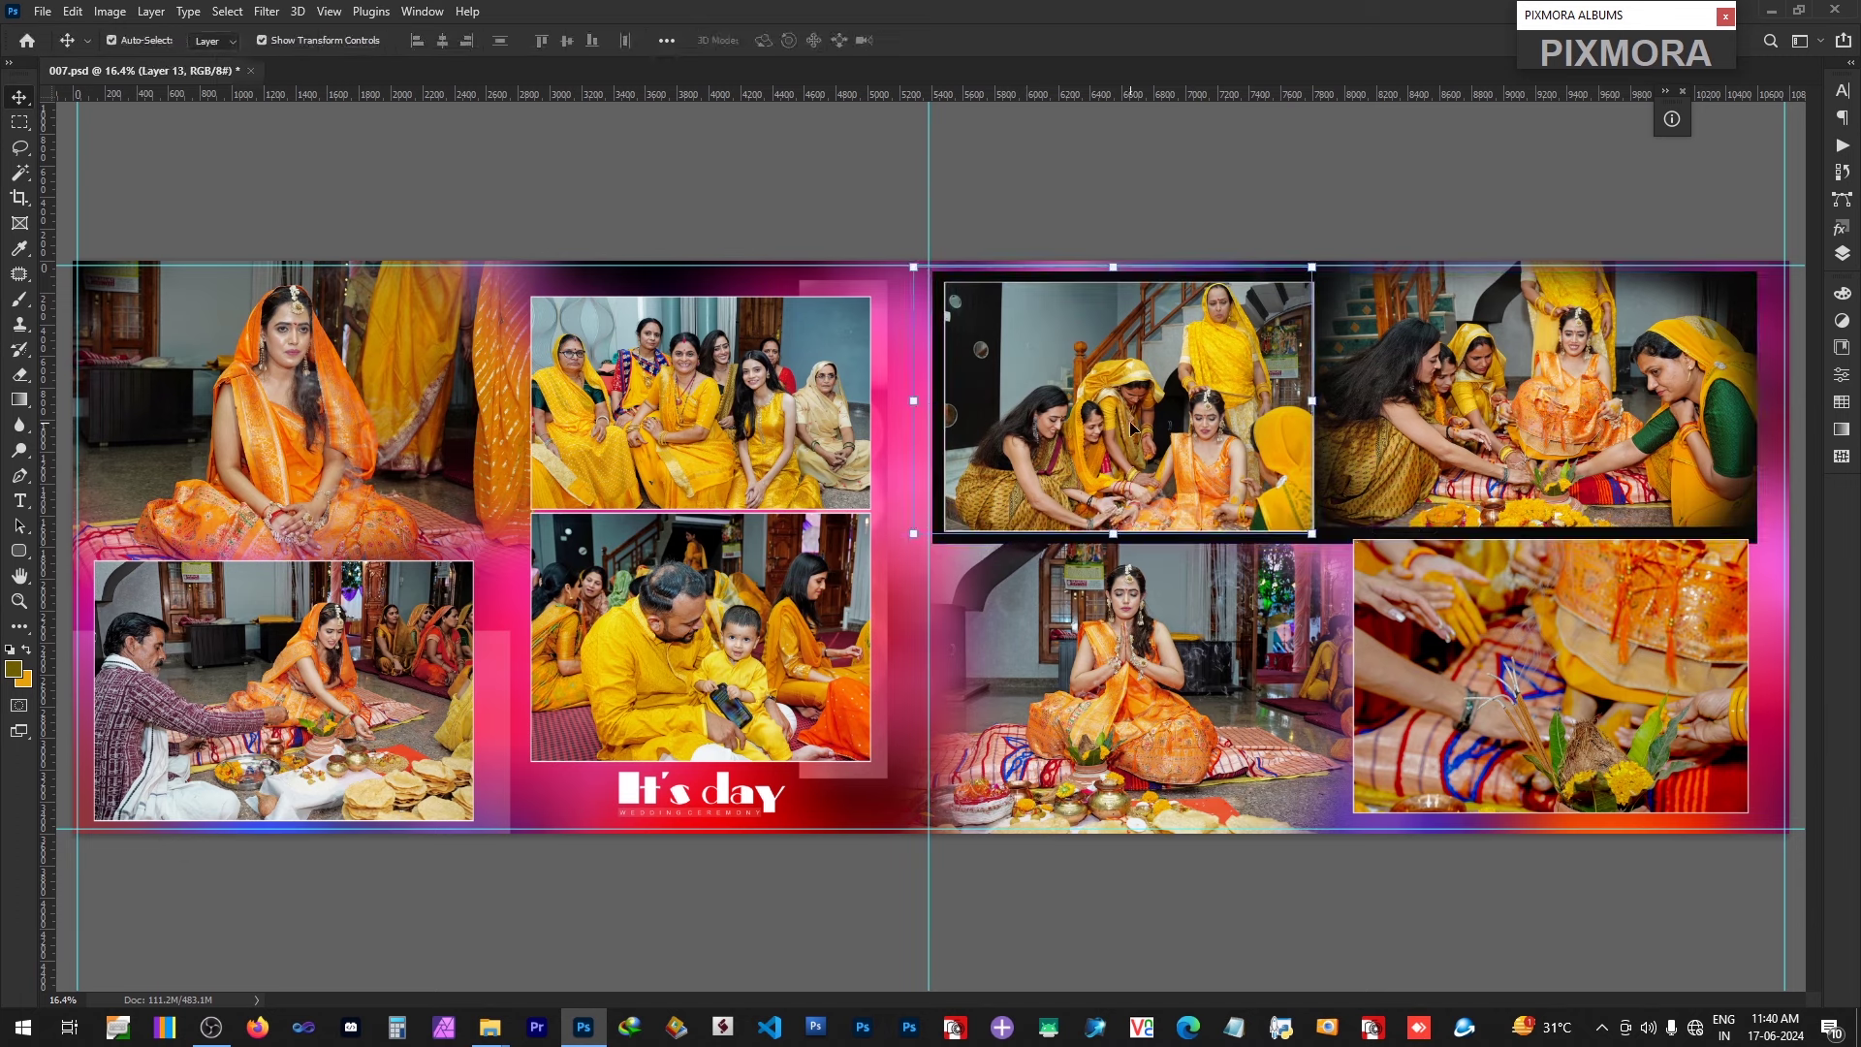
left_click(1461, 463)
left_click_drag(1545, 441, 1555, 426)
Step: Lasso the right side of the black panel's right-hand photo, around the woman in green, and try to run the correction action on it
key("l")
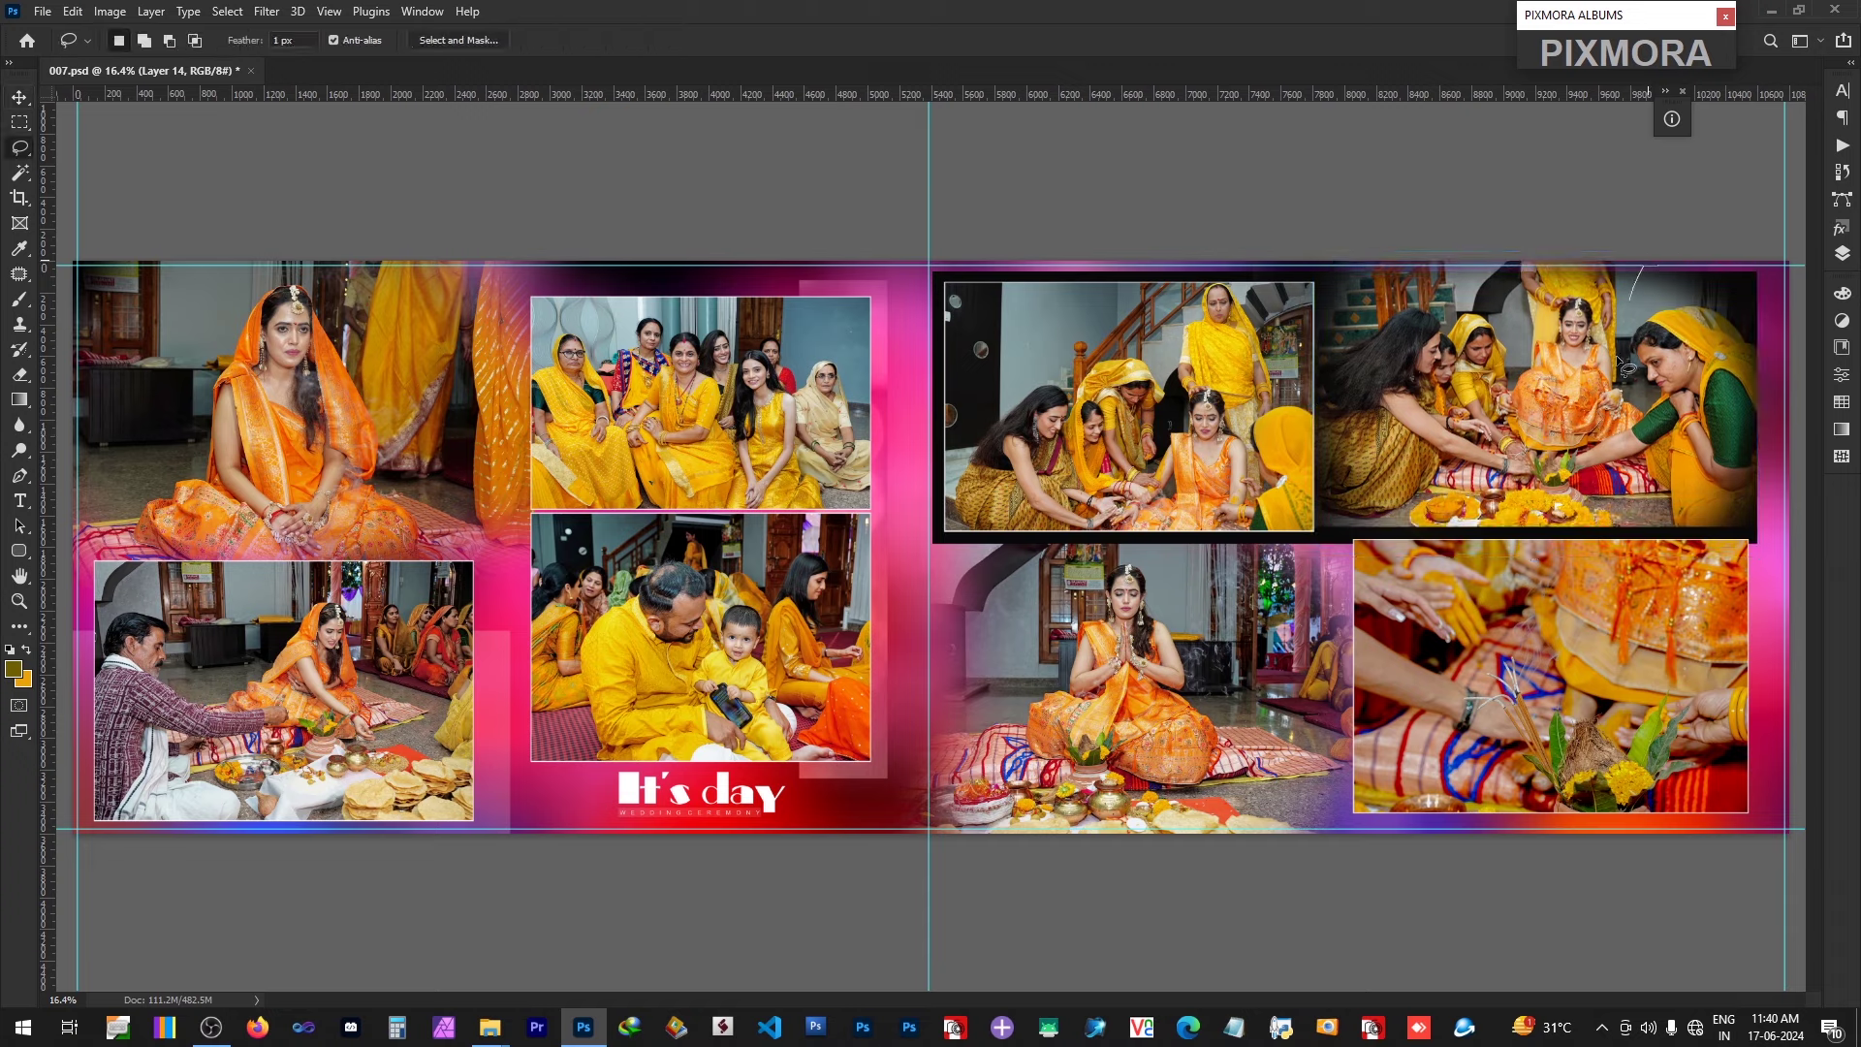
left_click_drag(1859, 296, 1734, 237)
right_click(1639, 379, "ctrl")
left_click(1652, 391)
key("shift+F6")
key("Return")
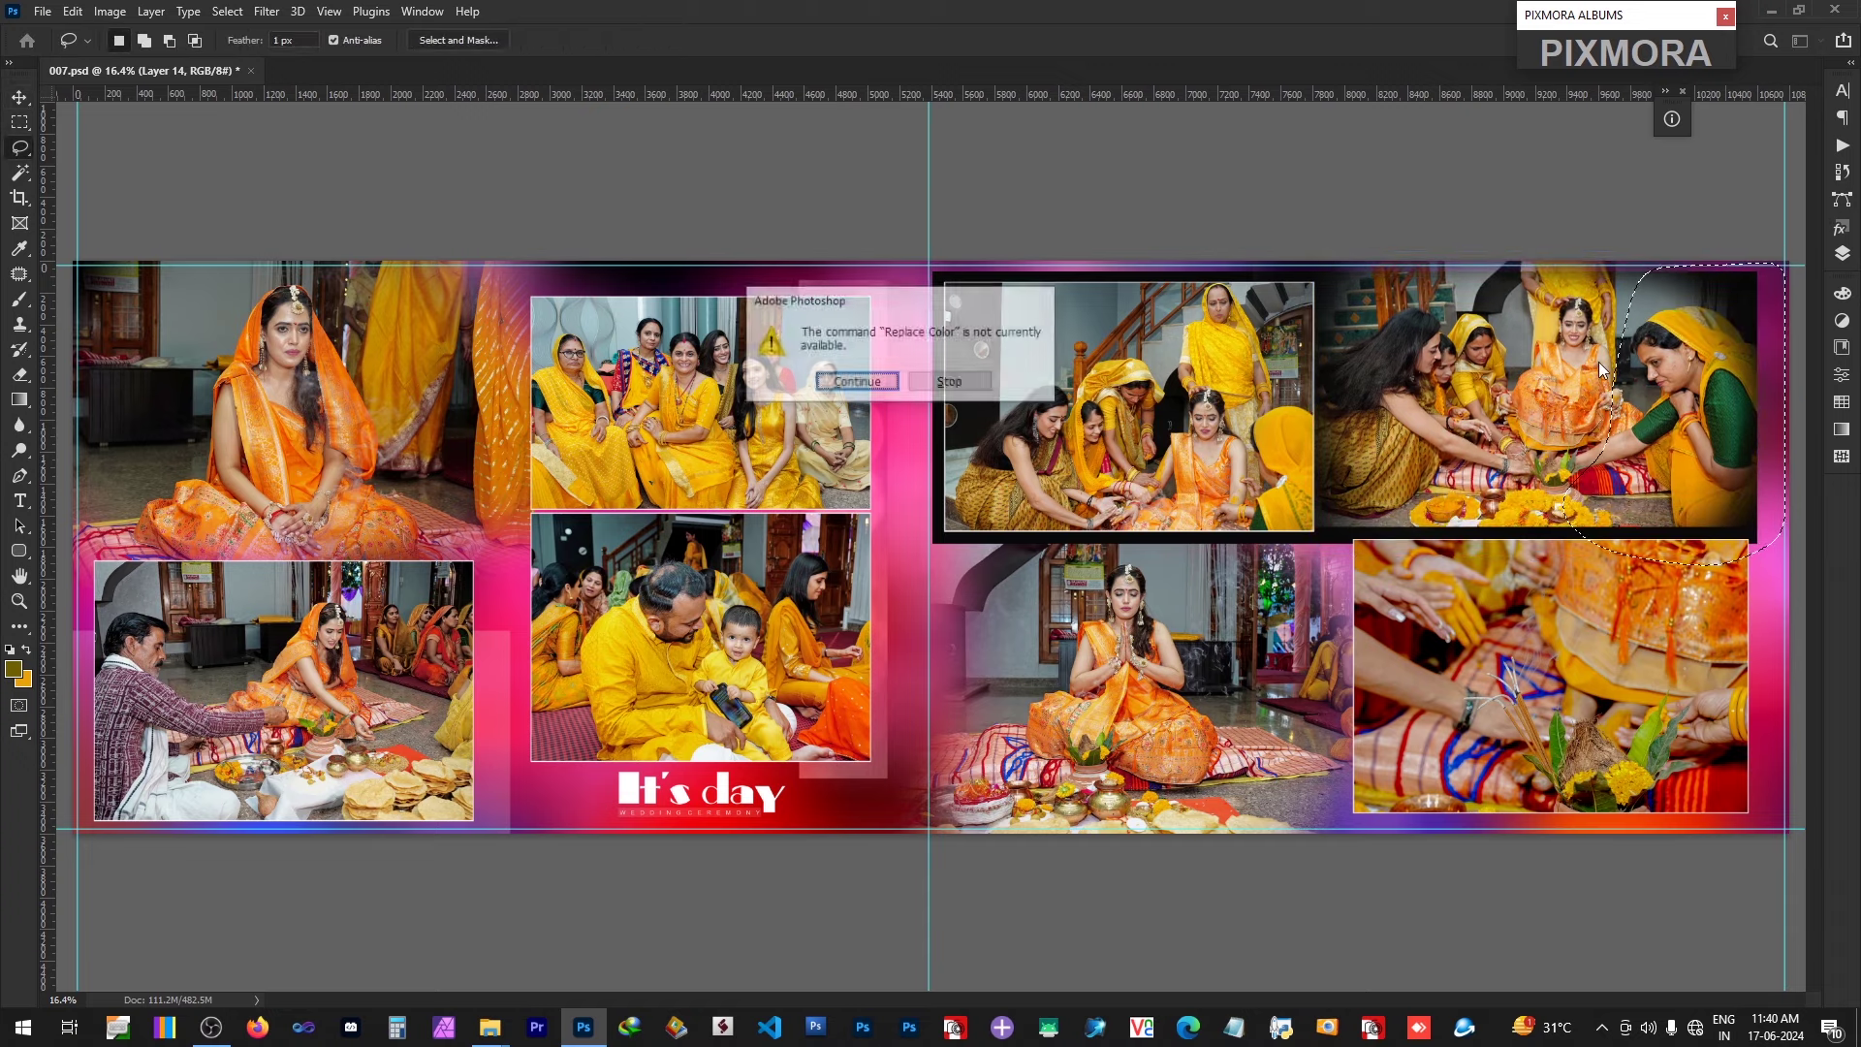
key("Return")
key("Return")
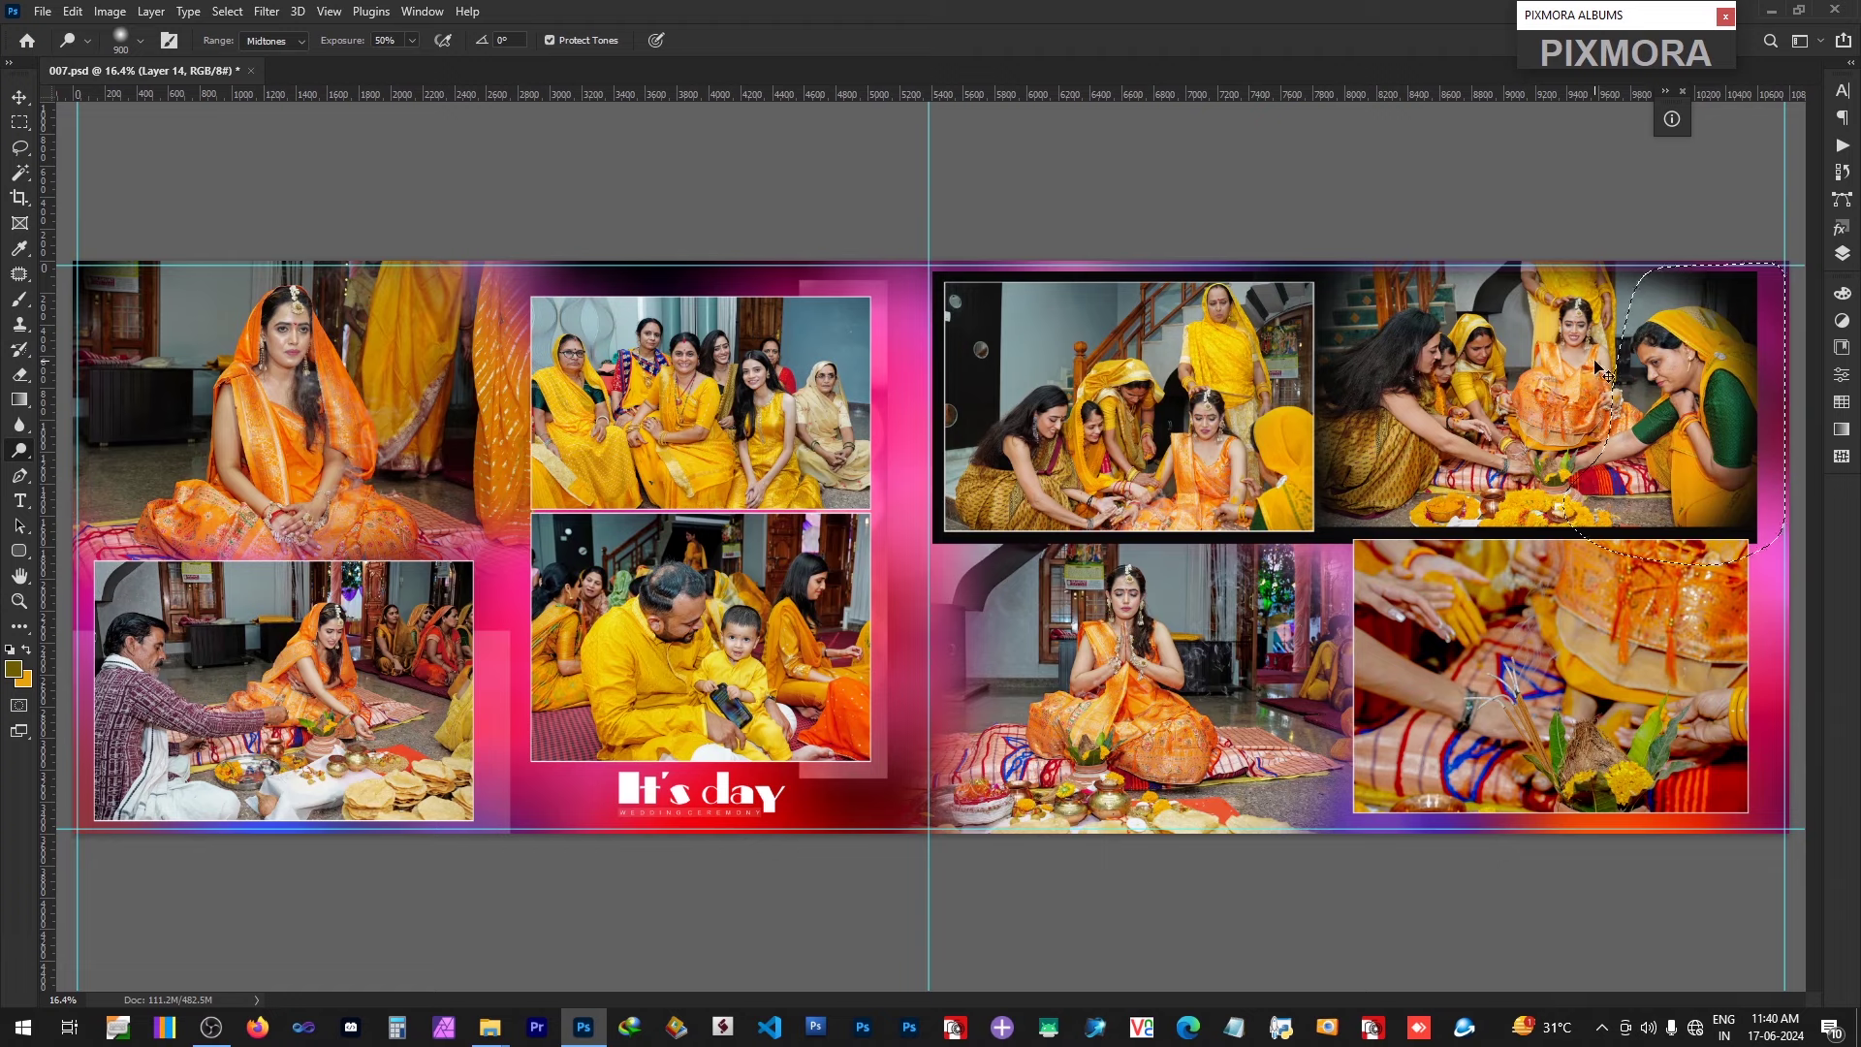
Step: Shift the framed photo at the black panel's left end slightly further left
key("v")
left_click(709, 398)
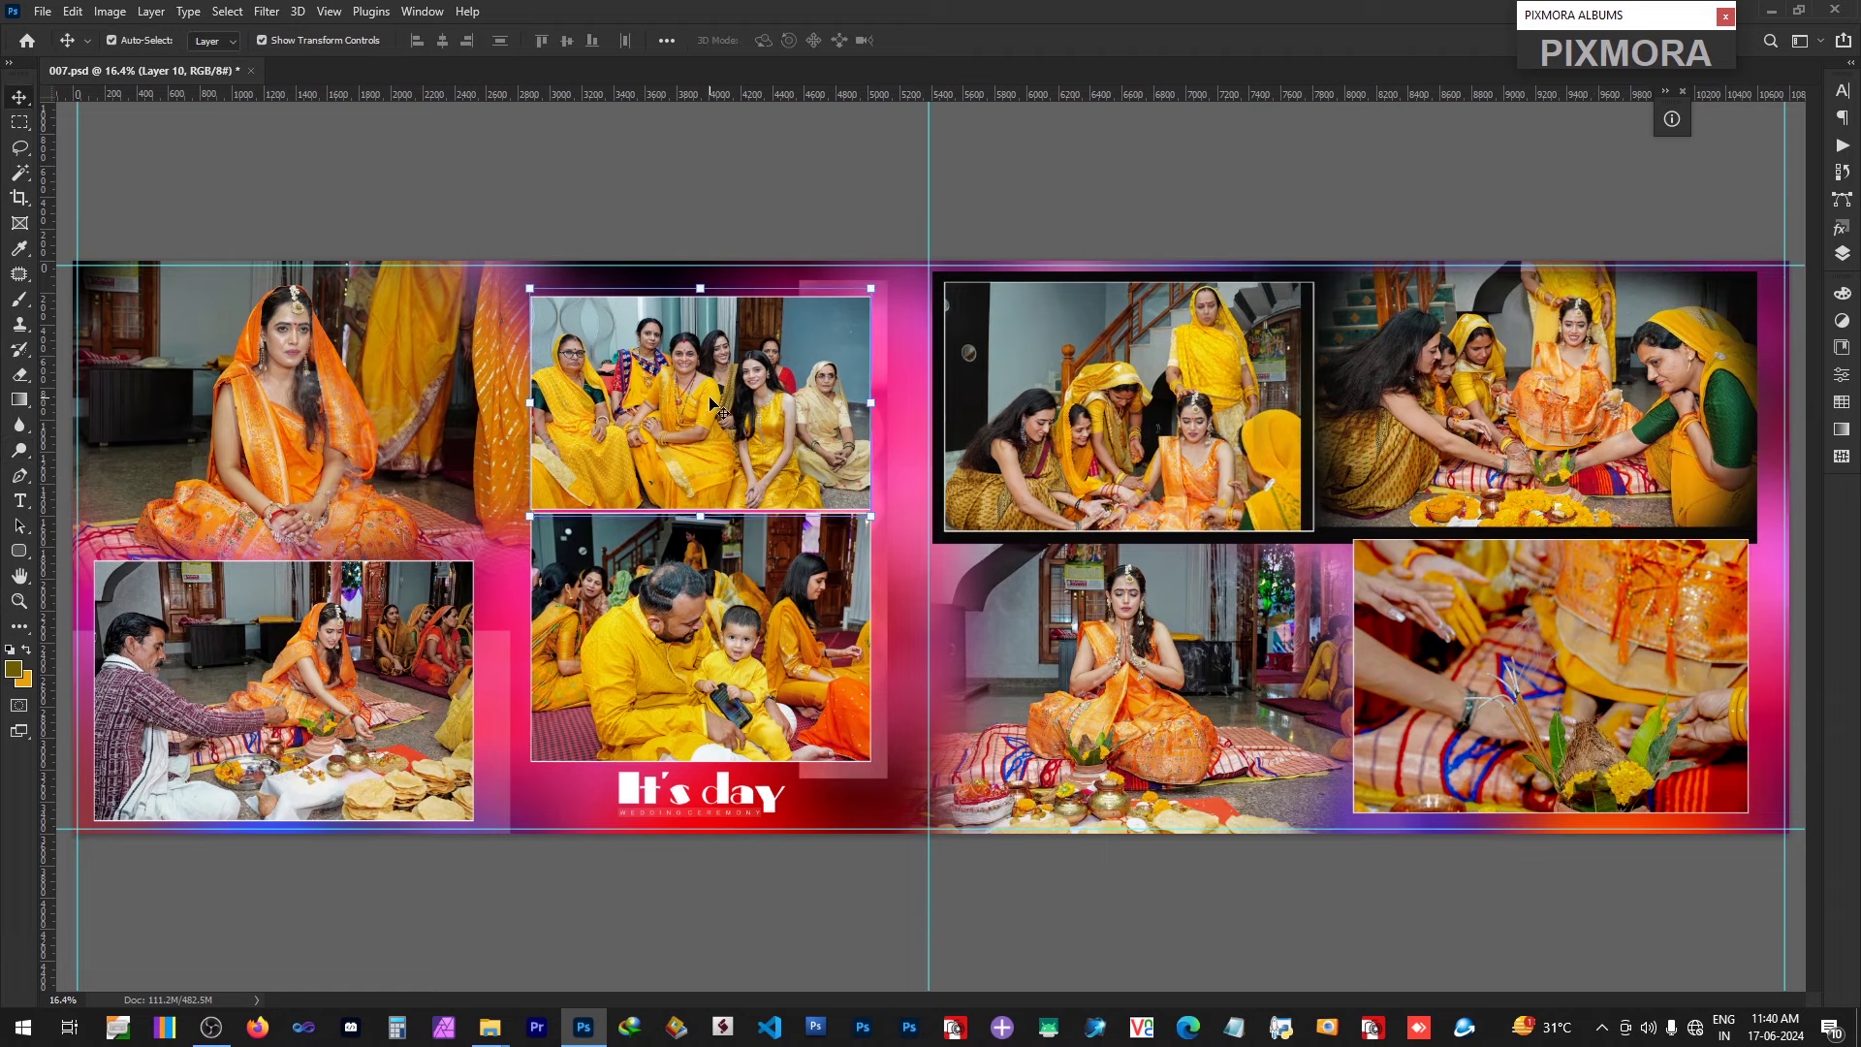
key("ctrl+w")
key("Escape")
Step: Recolour the pink background layer with Hue/Saturation, setting hue to +38 and lowering the lightness
left_click(931, 401)
key("ctrl+u")
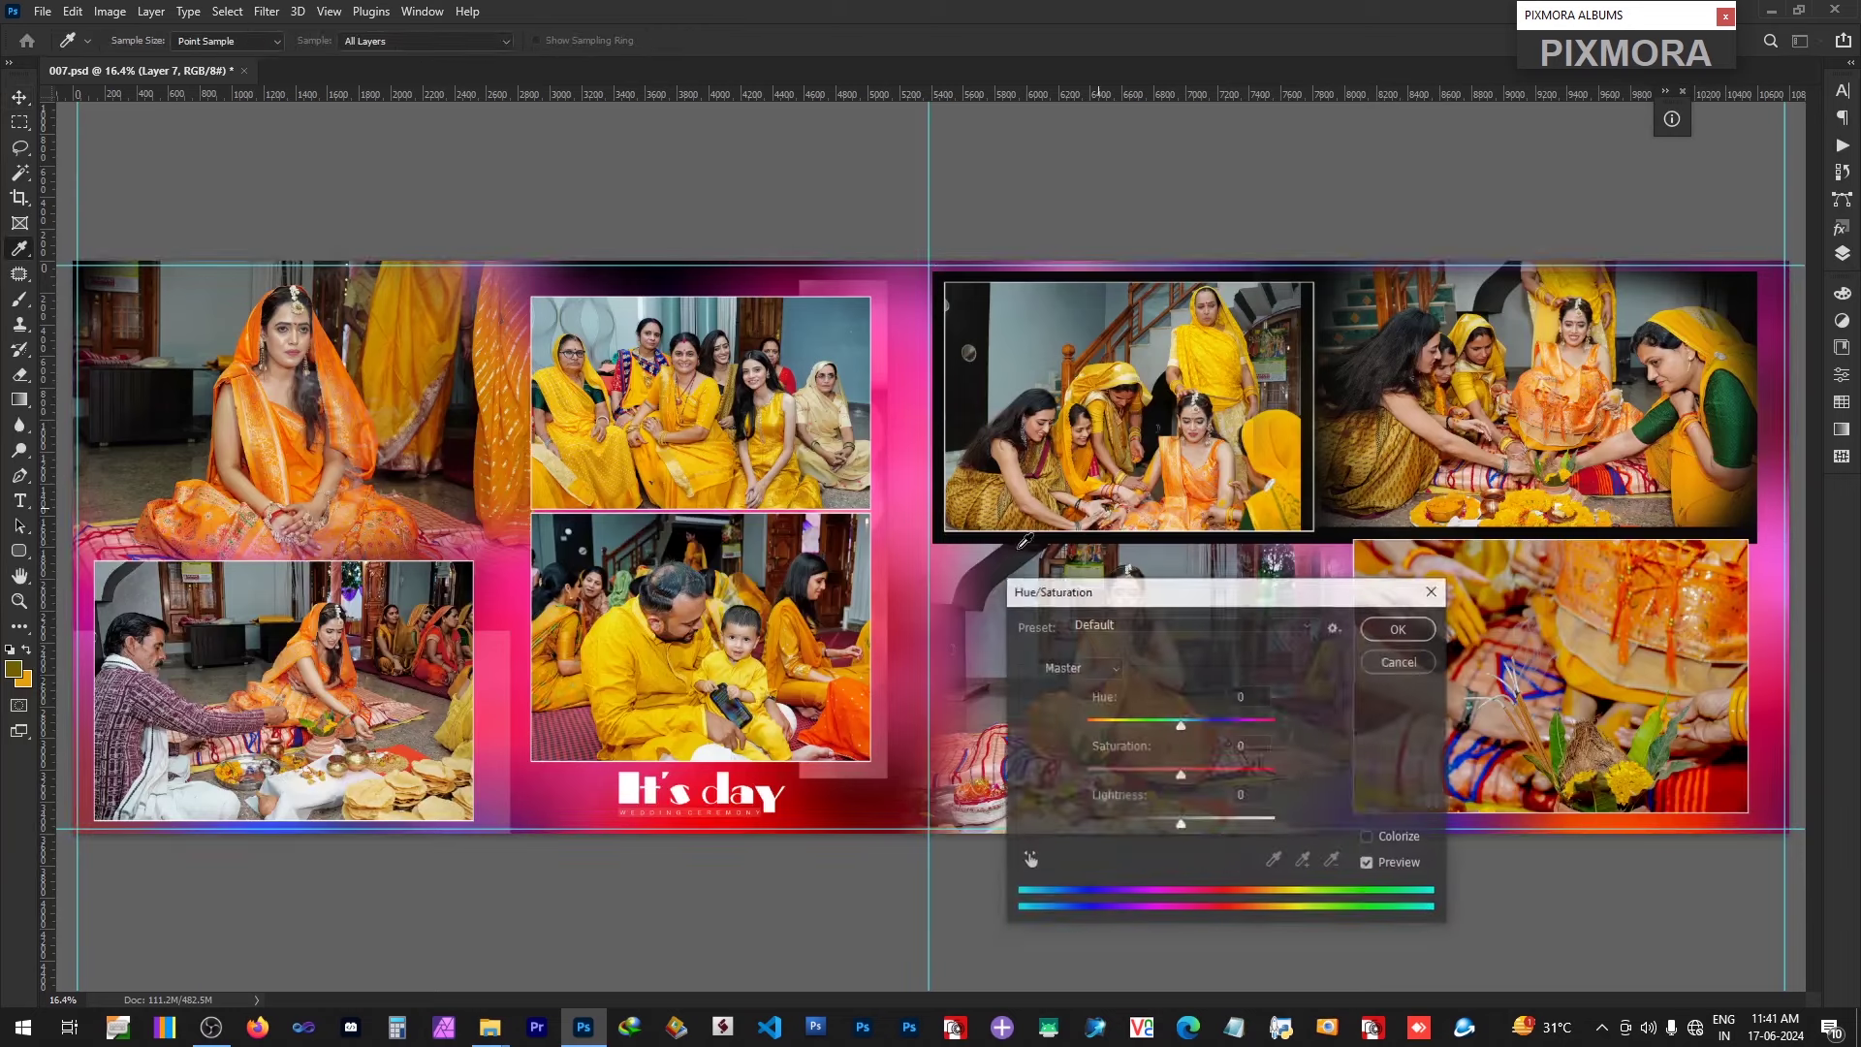
mouse_move(1181, 725)
left_mouse_down()
mouse_move(1130, 729)
mouse_move(1217, 726)
left_mouse_up()
mouse_move(1181, 825)
left_mouse_down()
mouse_move(1125, 818)
mouse_move(1147, 818)
left_mouse_up()
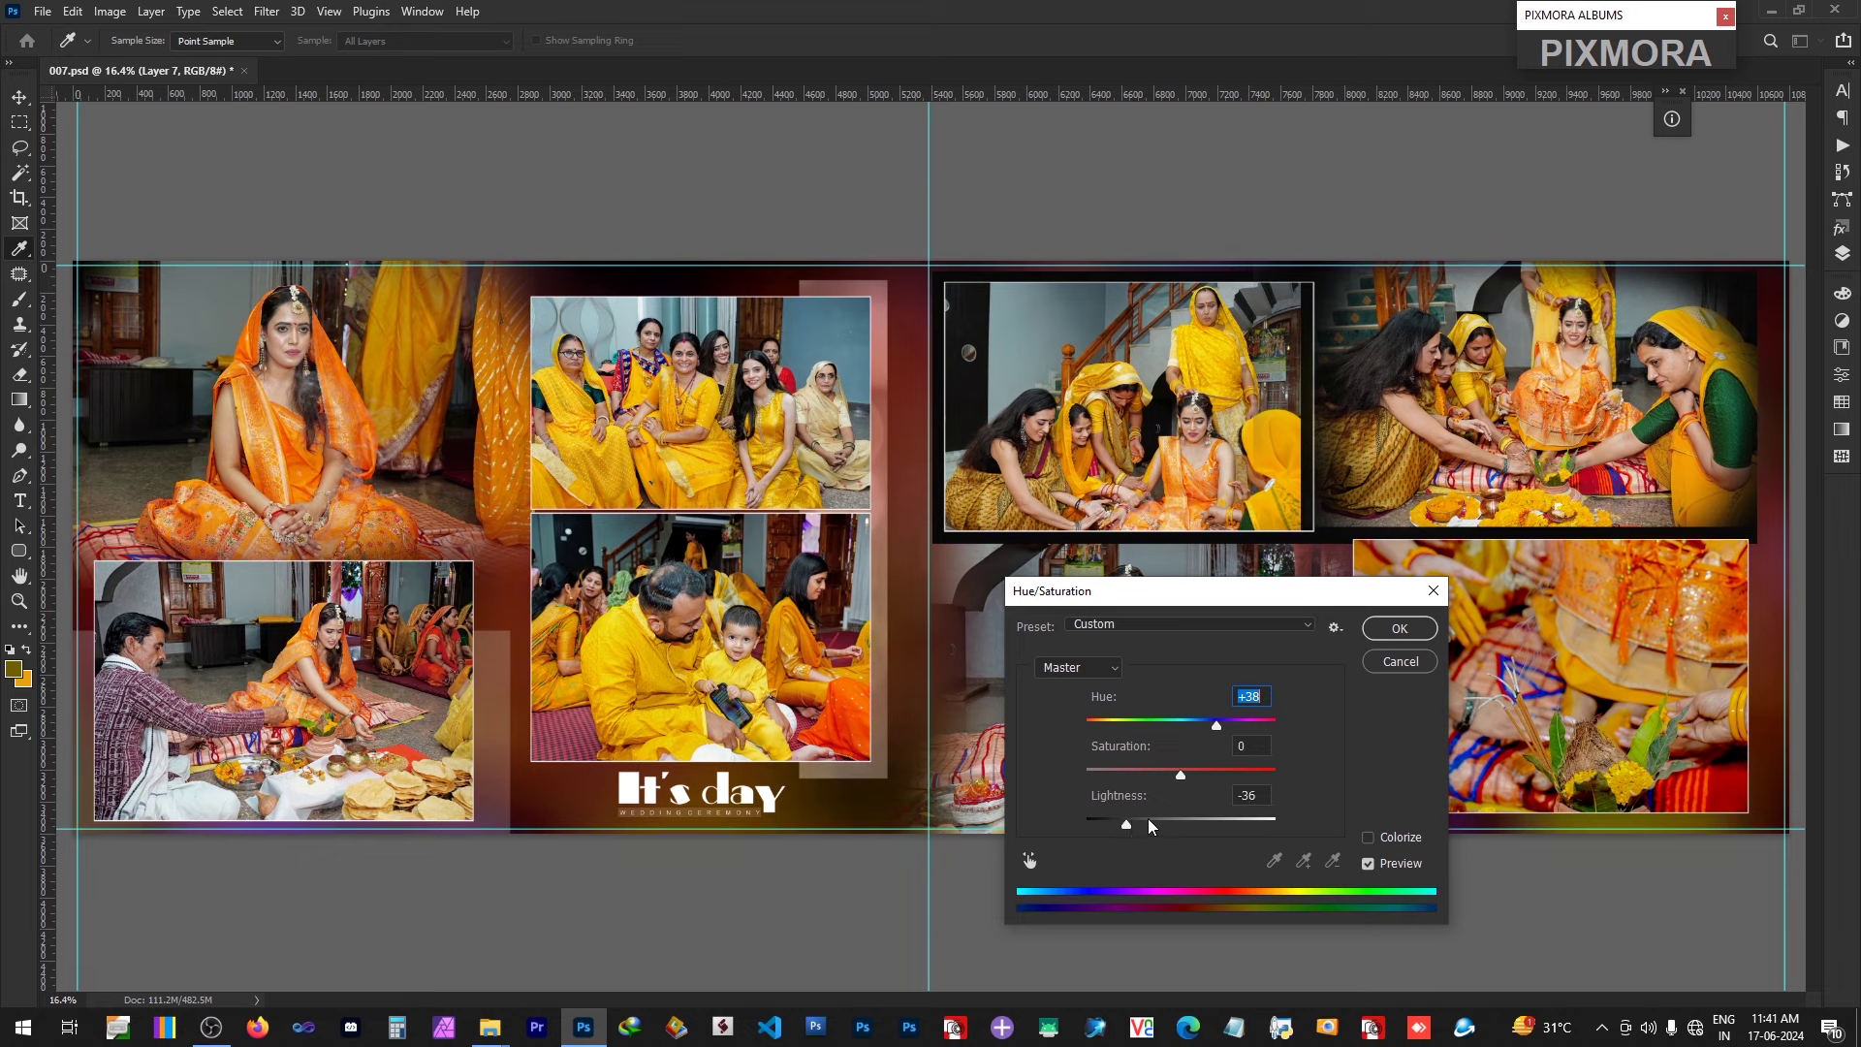
key("Return")
Step: Save the finished spread 007.psd and close it
key("ctrl+s")
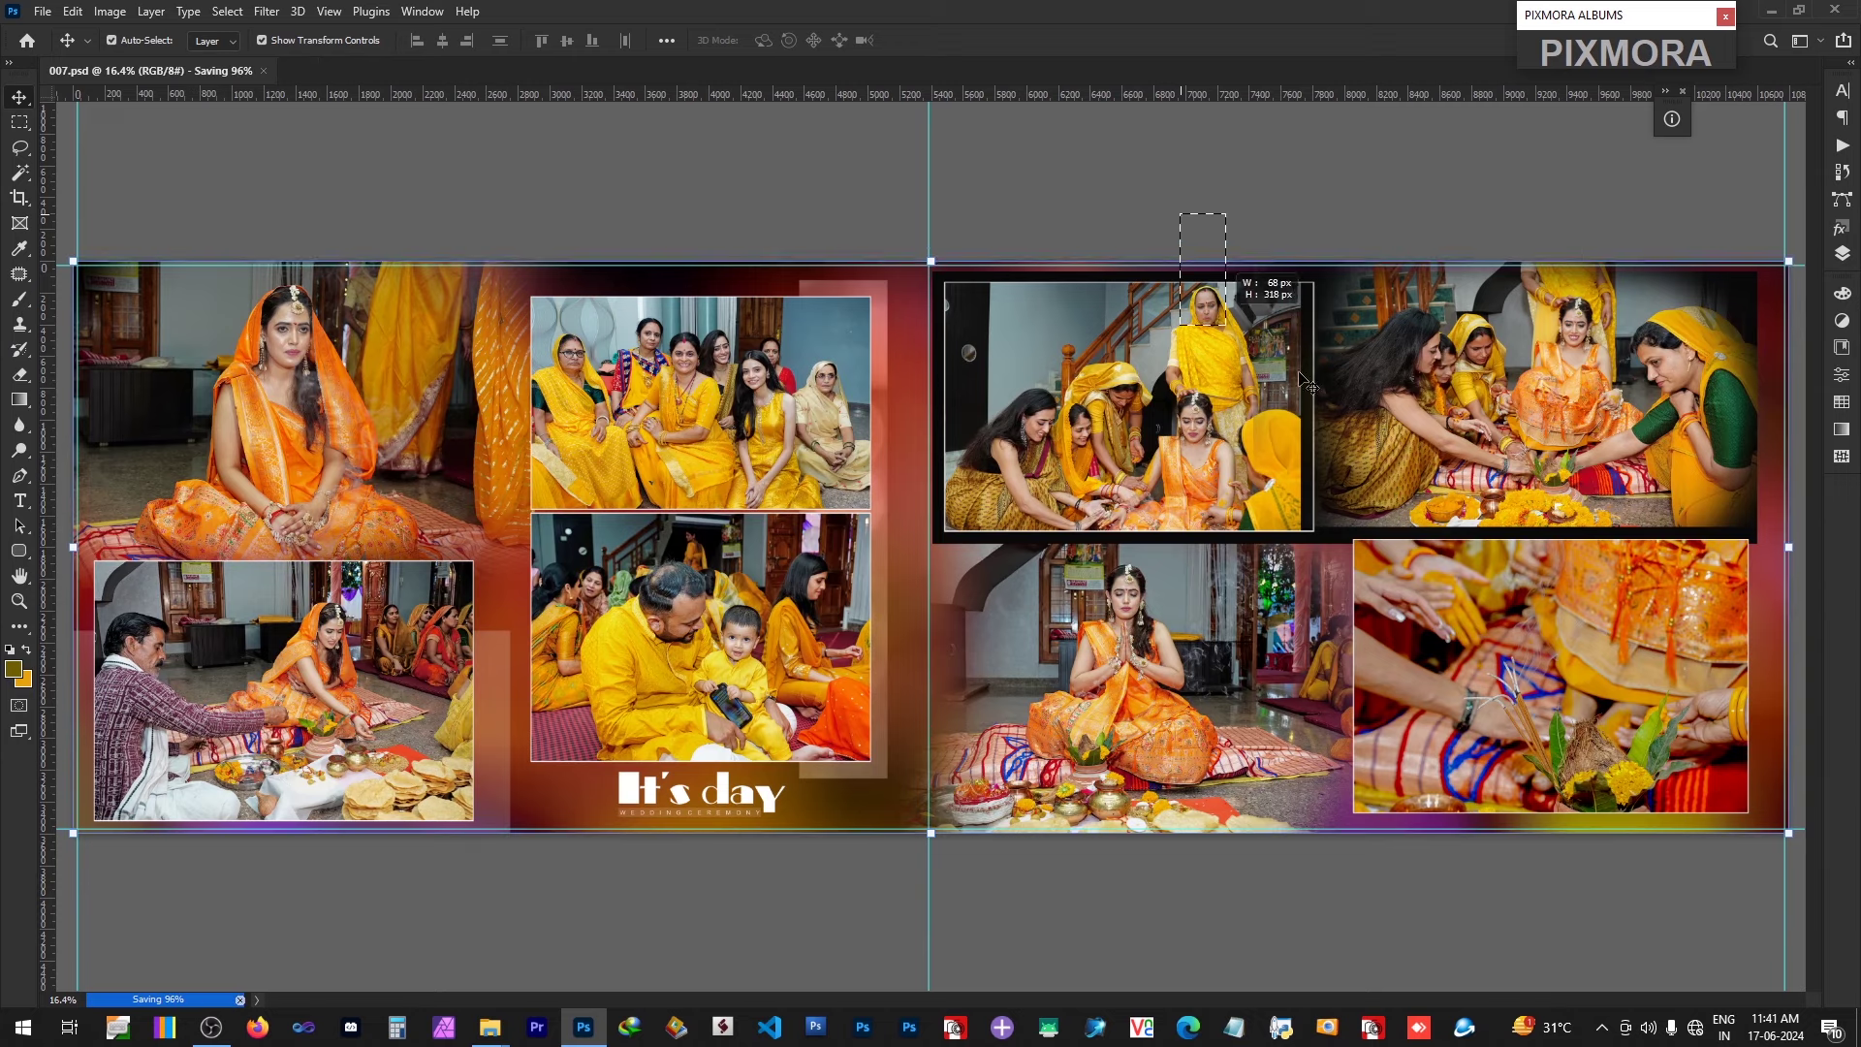
key("ctrl+w")
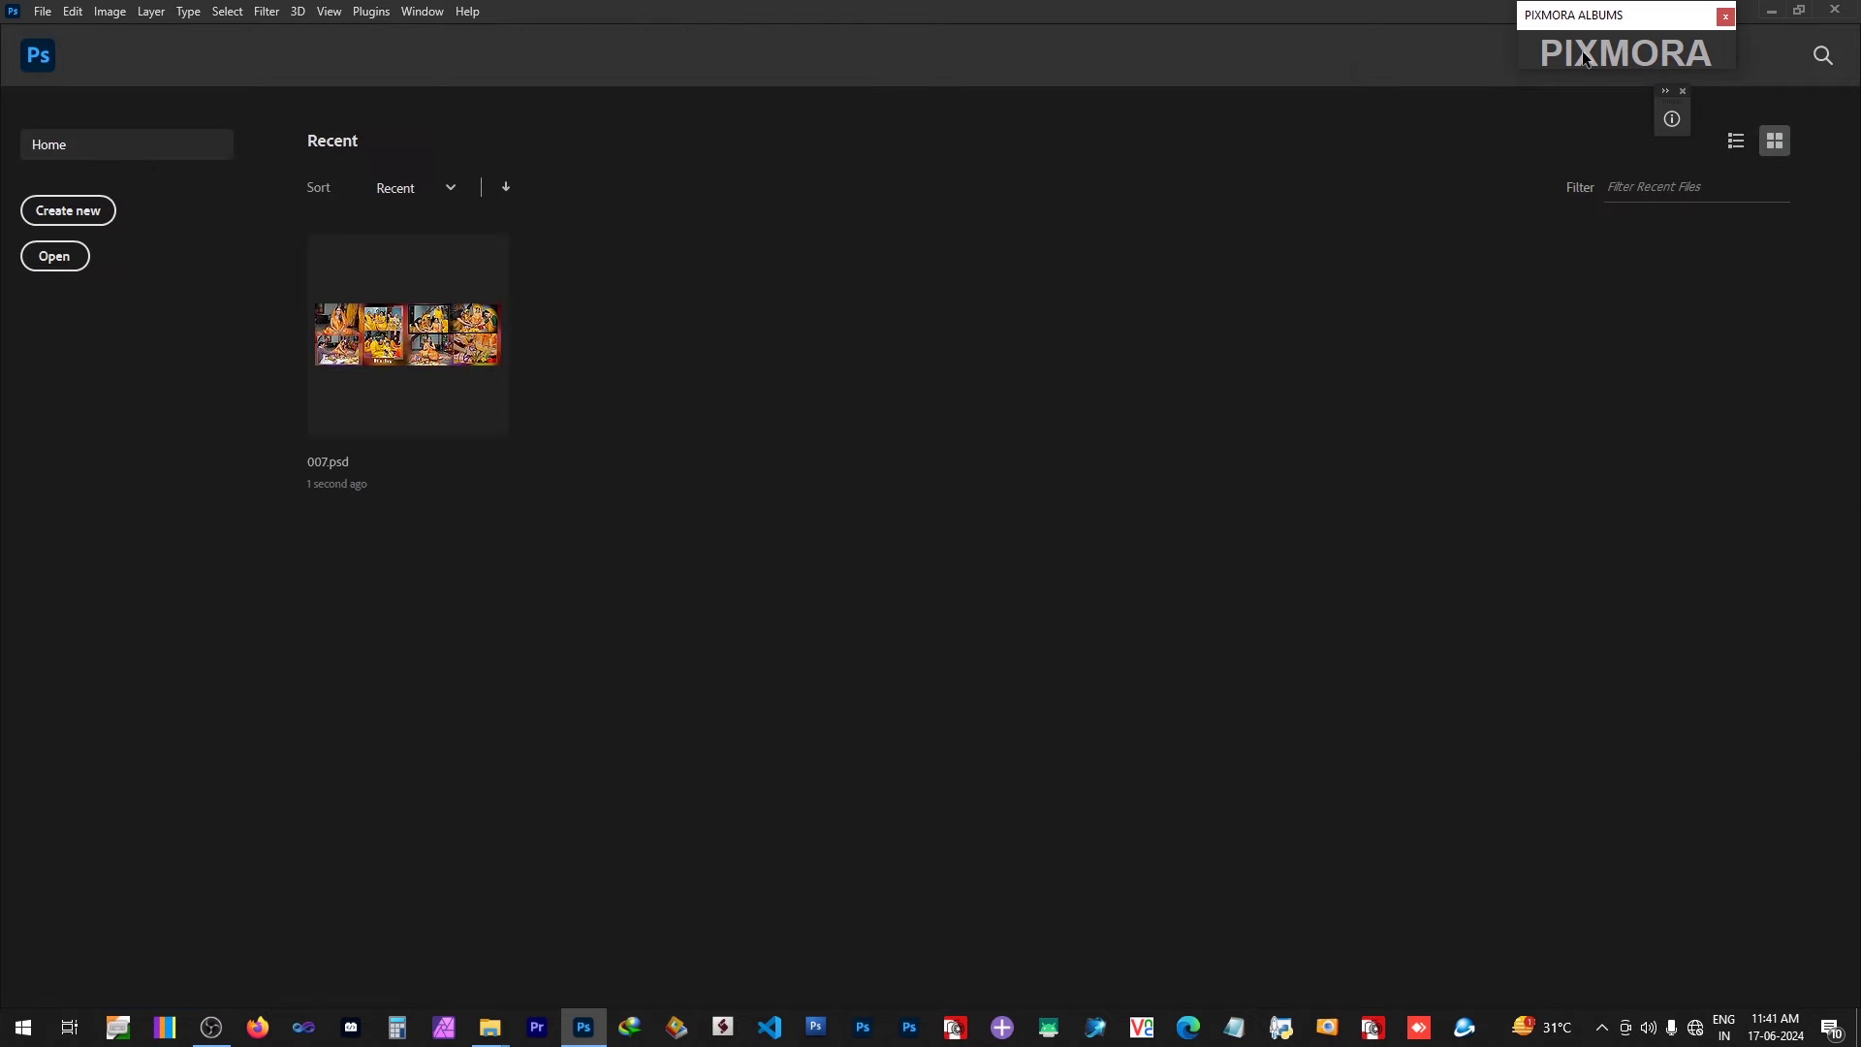
Step: Run Search and Fill with the eight photos DSC02070.JPG through DSC02100.JPG, using the template Ex-PSD_005.psd
mouse_move(1606, 264)
left_click(1613, 214)
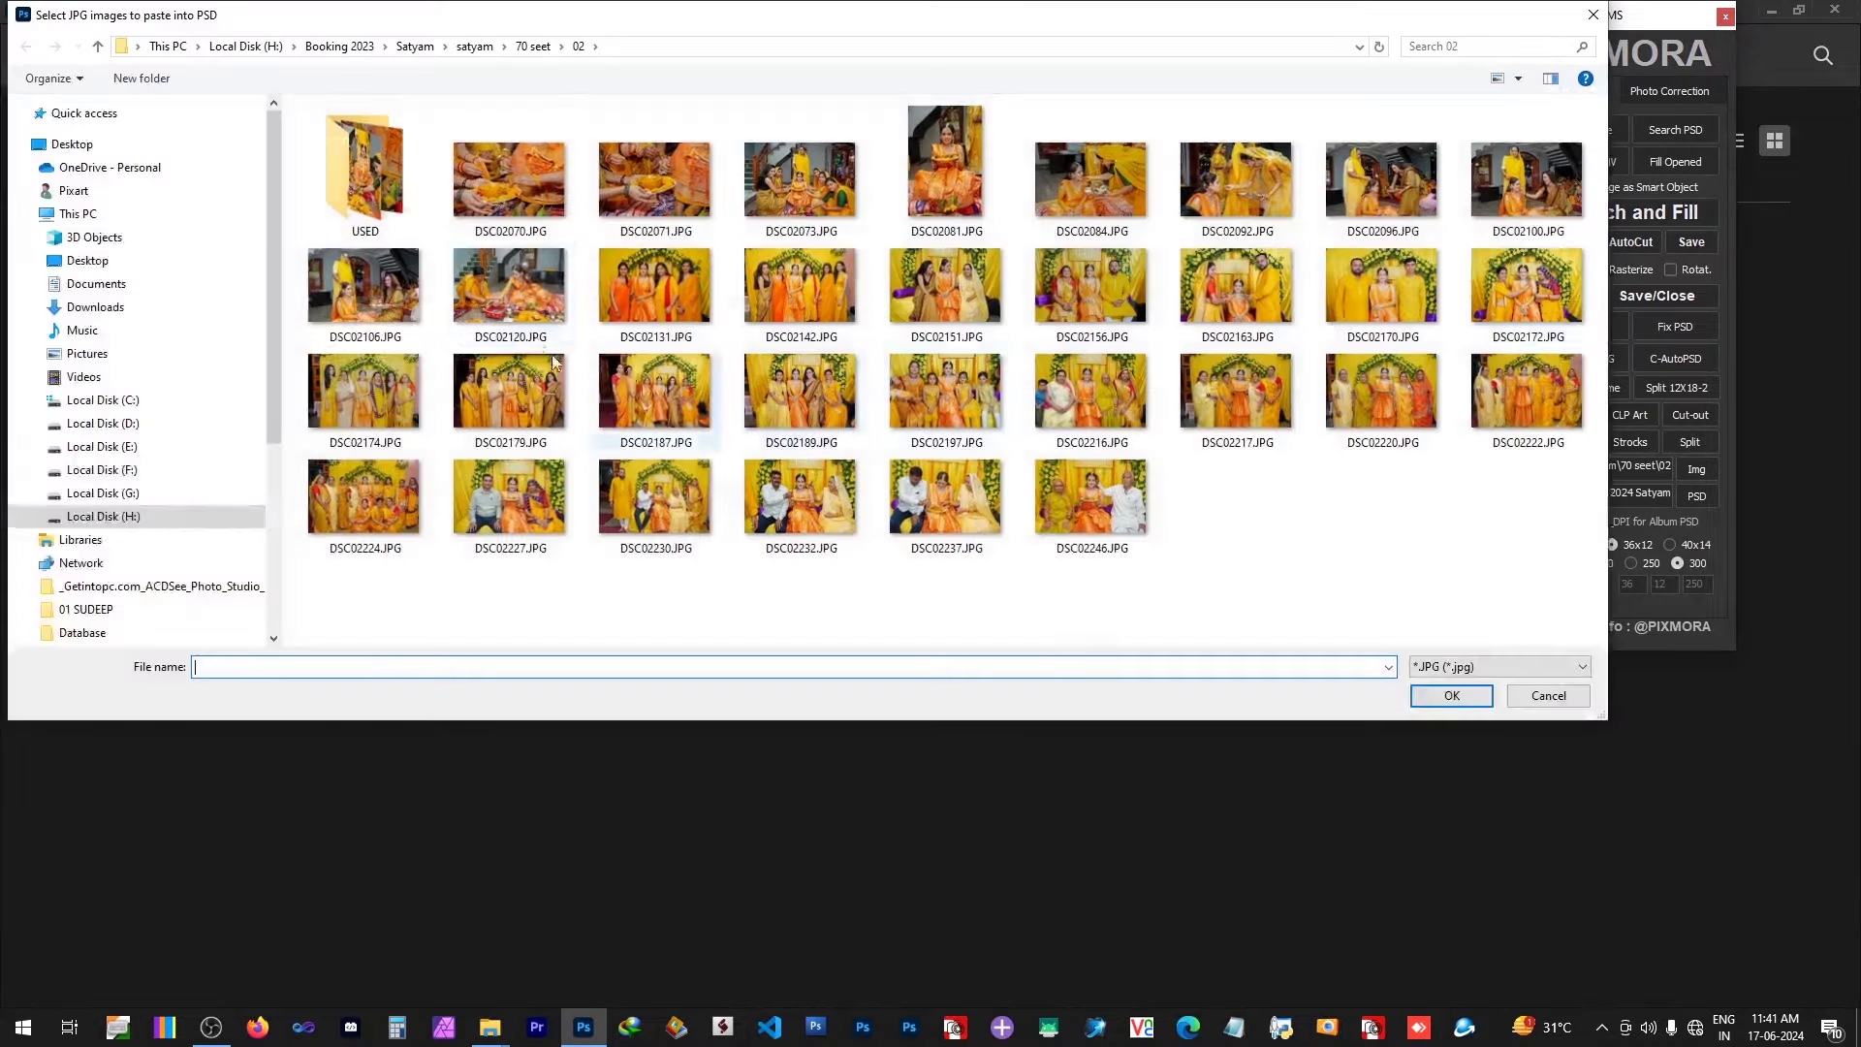
left_click(508, 179)
left_click(827, 197, "shift")
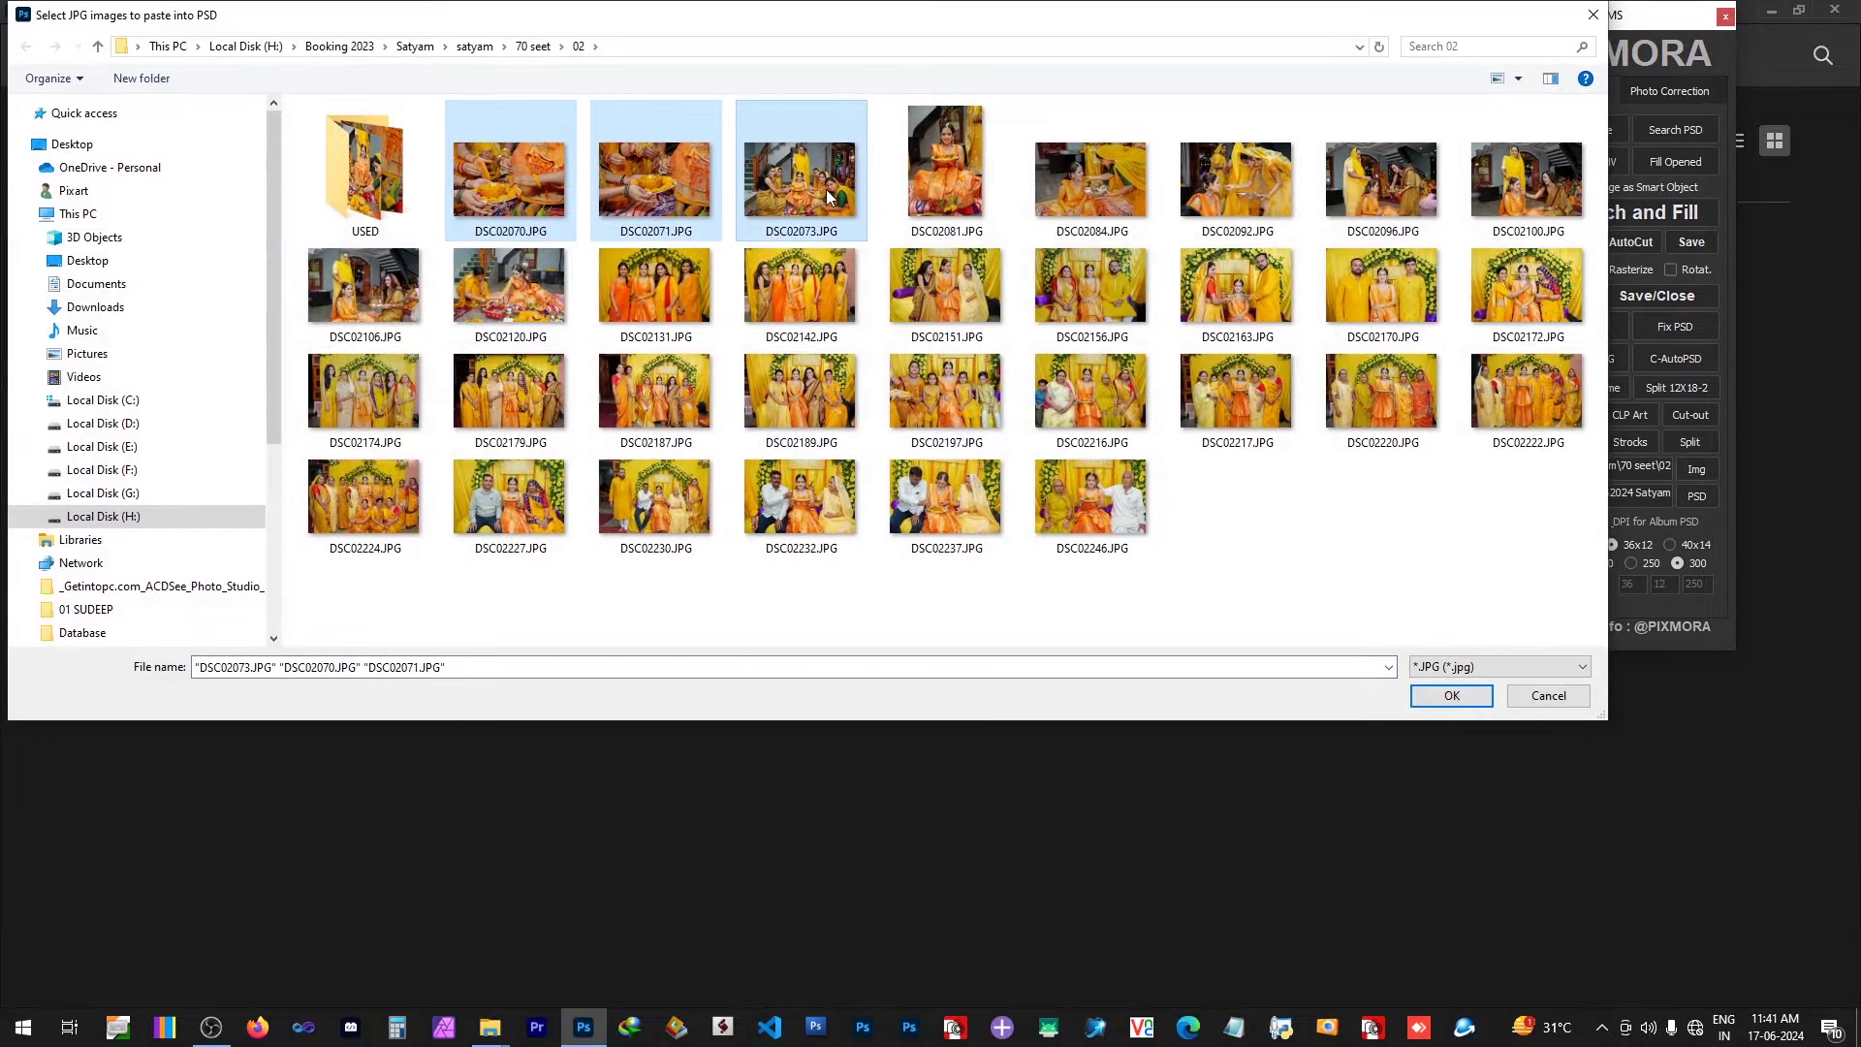
left_click(1225, 185, "shift")
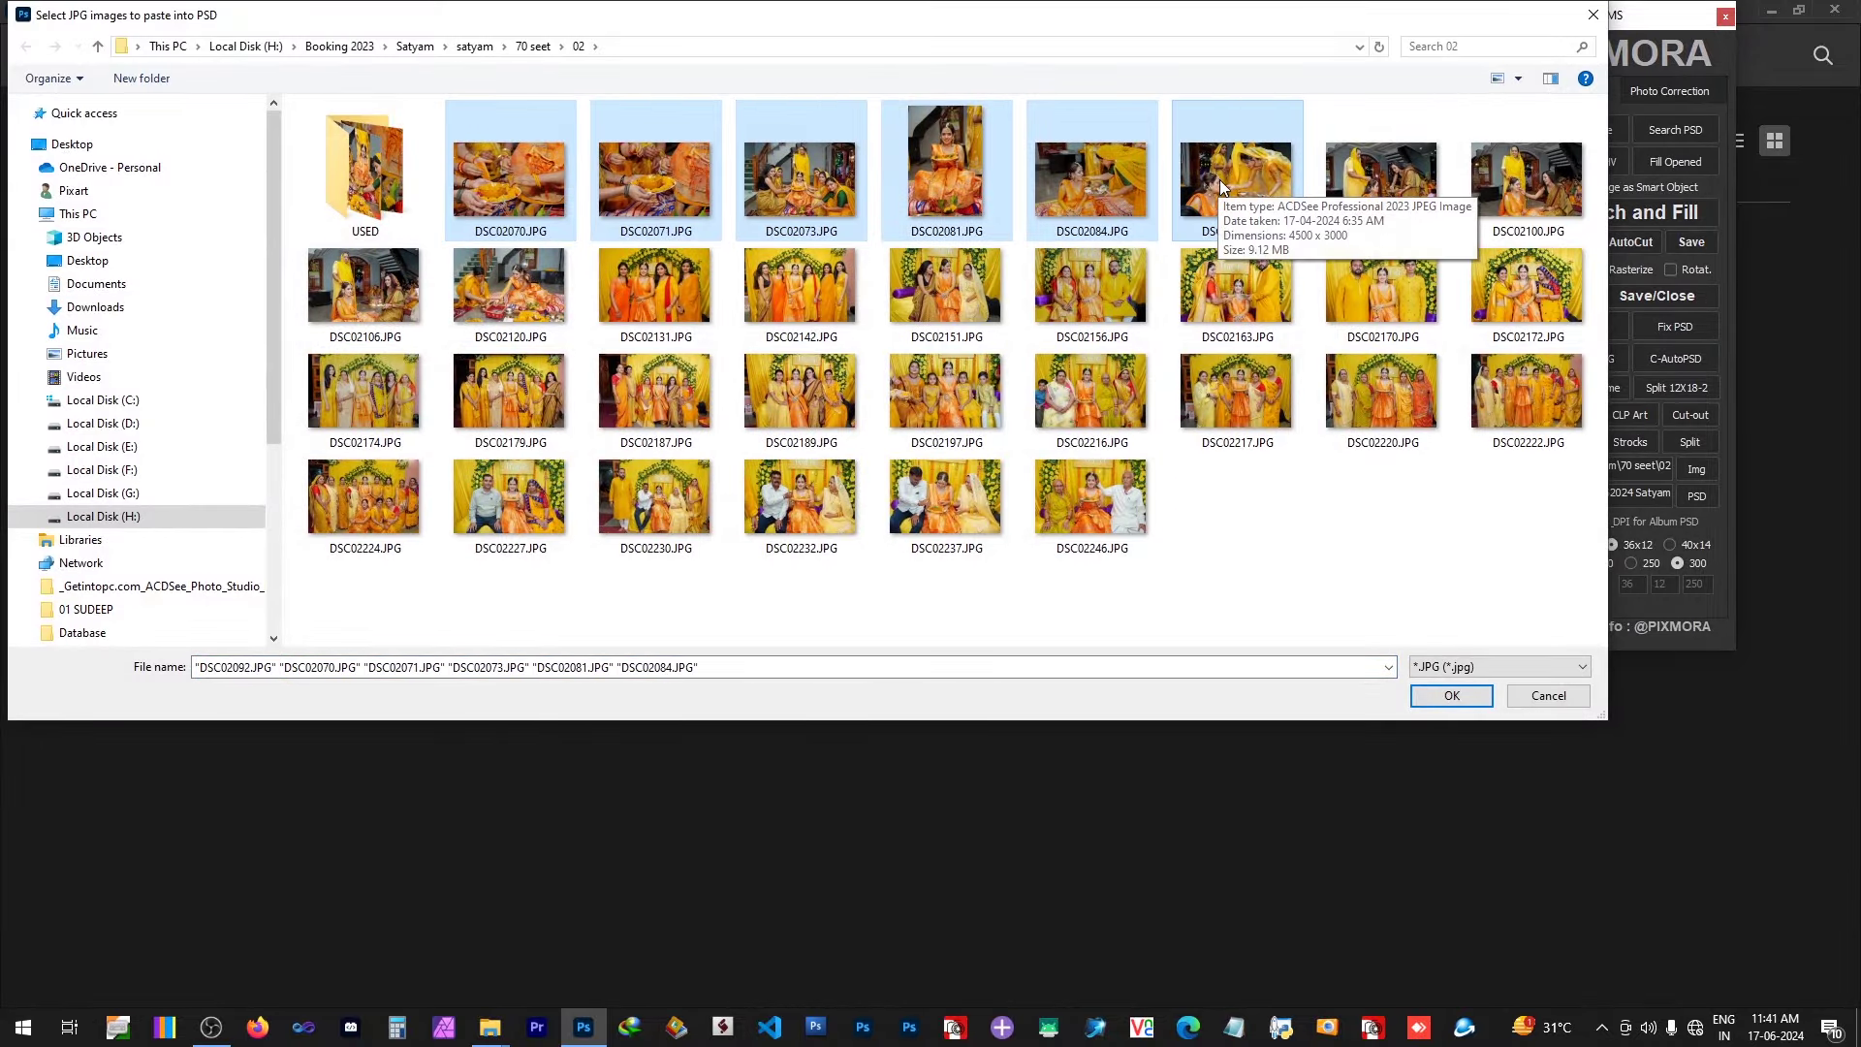
left_click(1497, 181, "shift")
key("Return")
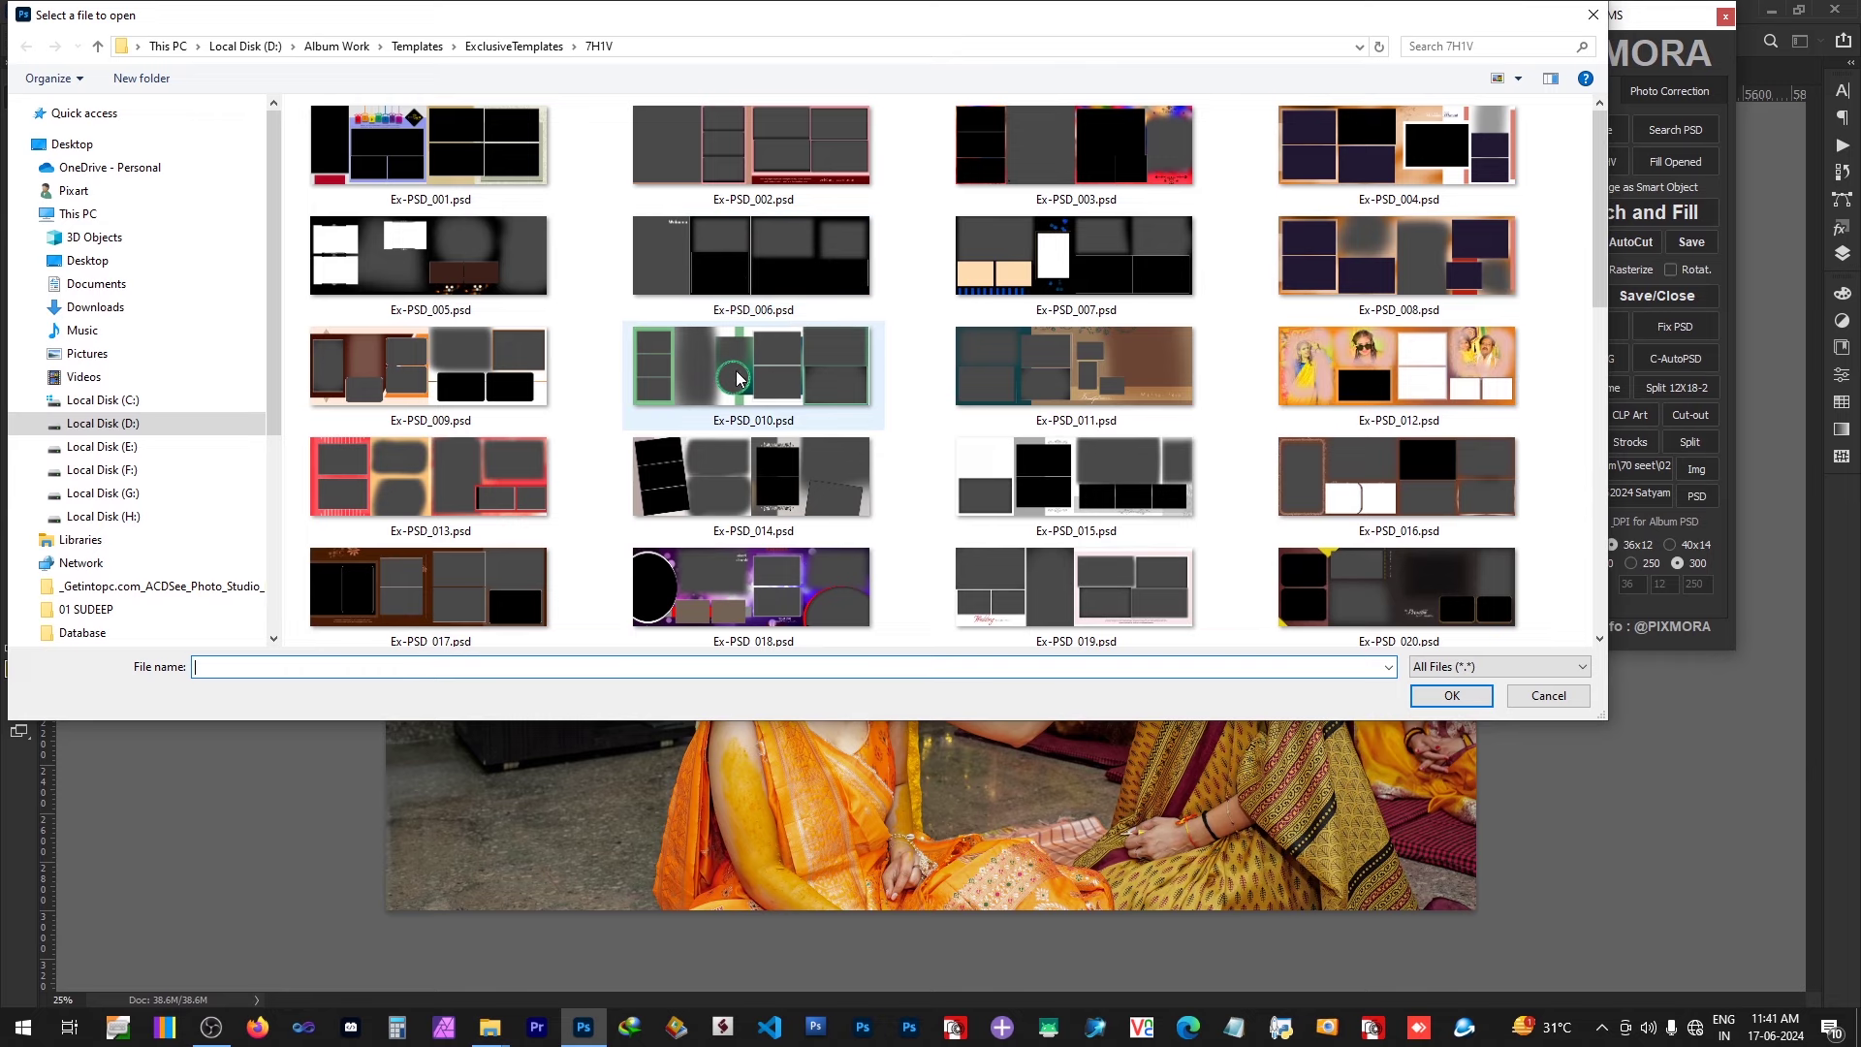
left_click(430, 264)
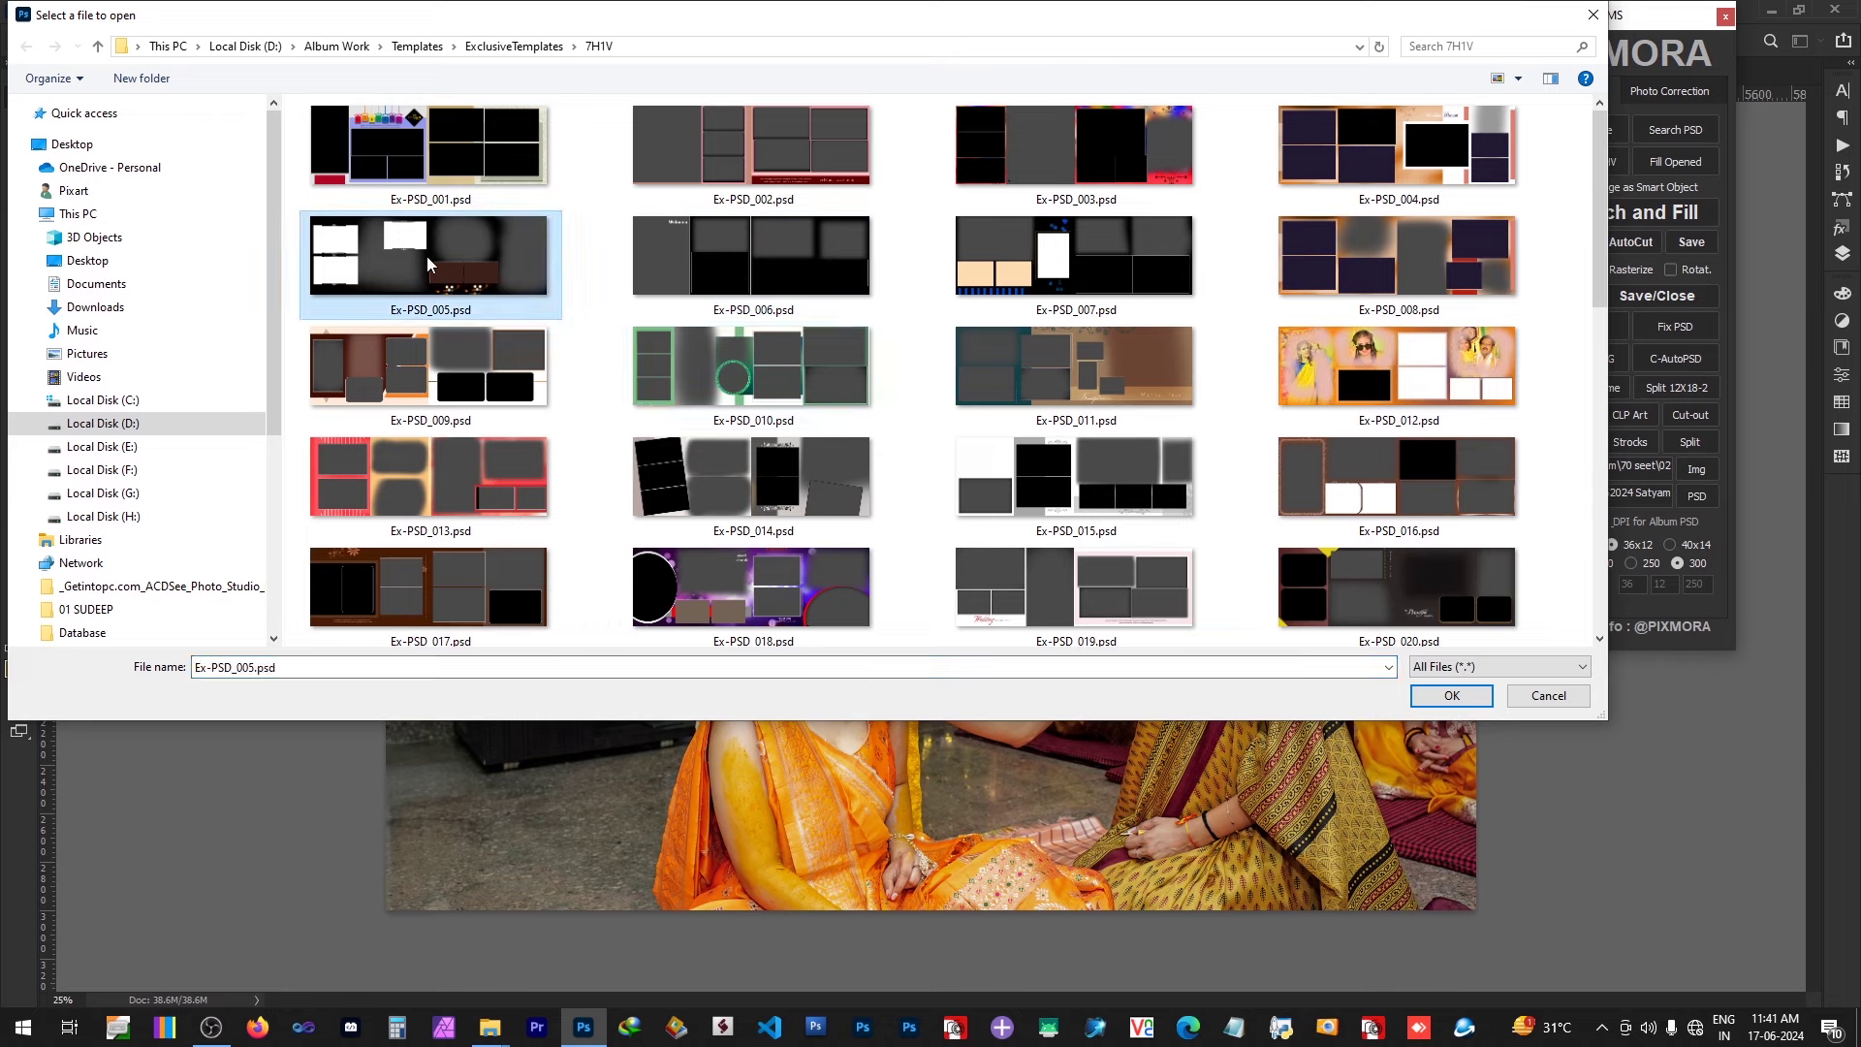
double_click(387, 317)
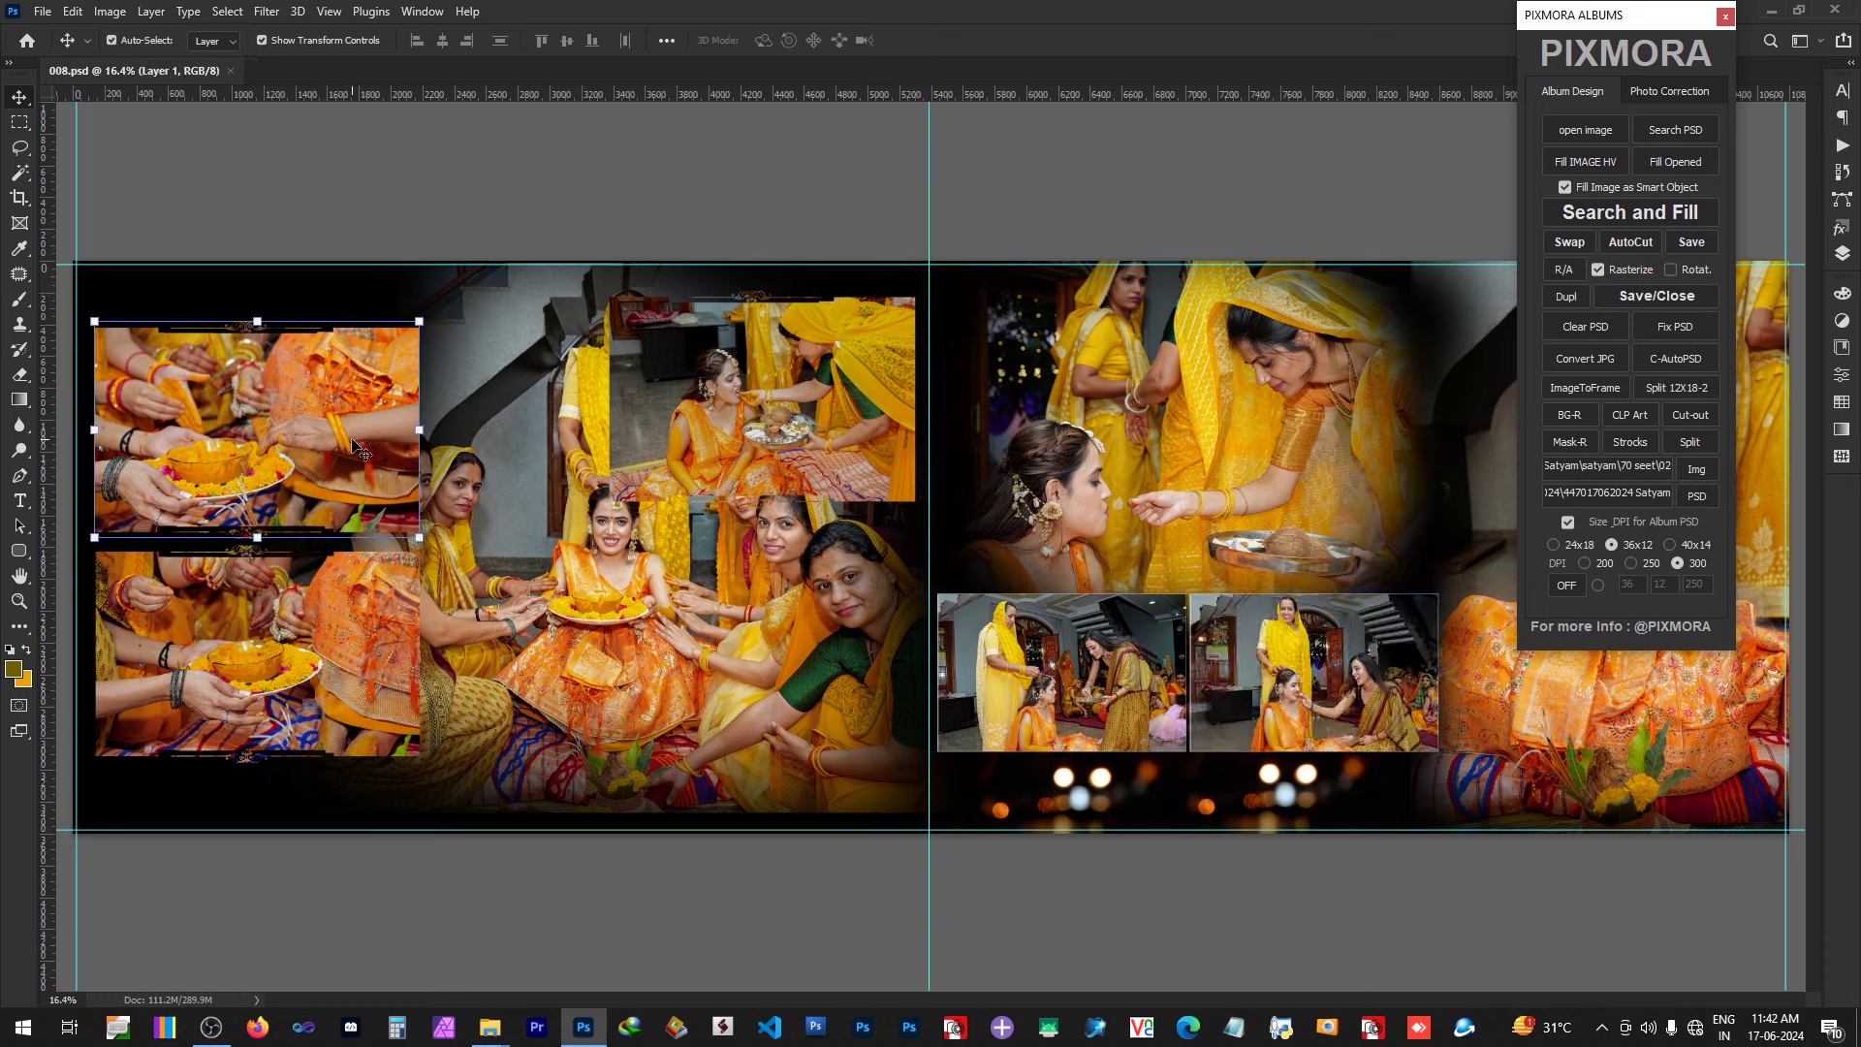
Step: Swap the close-up in the upper-left frame with the large group photo and fine-tune both photos' placement
left_click(1570, 243)
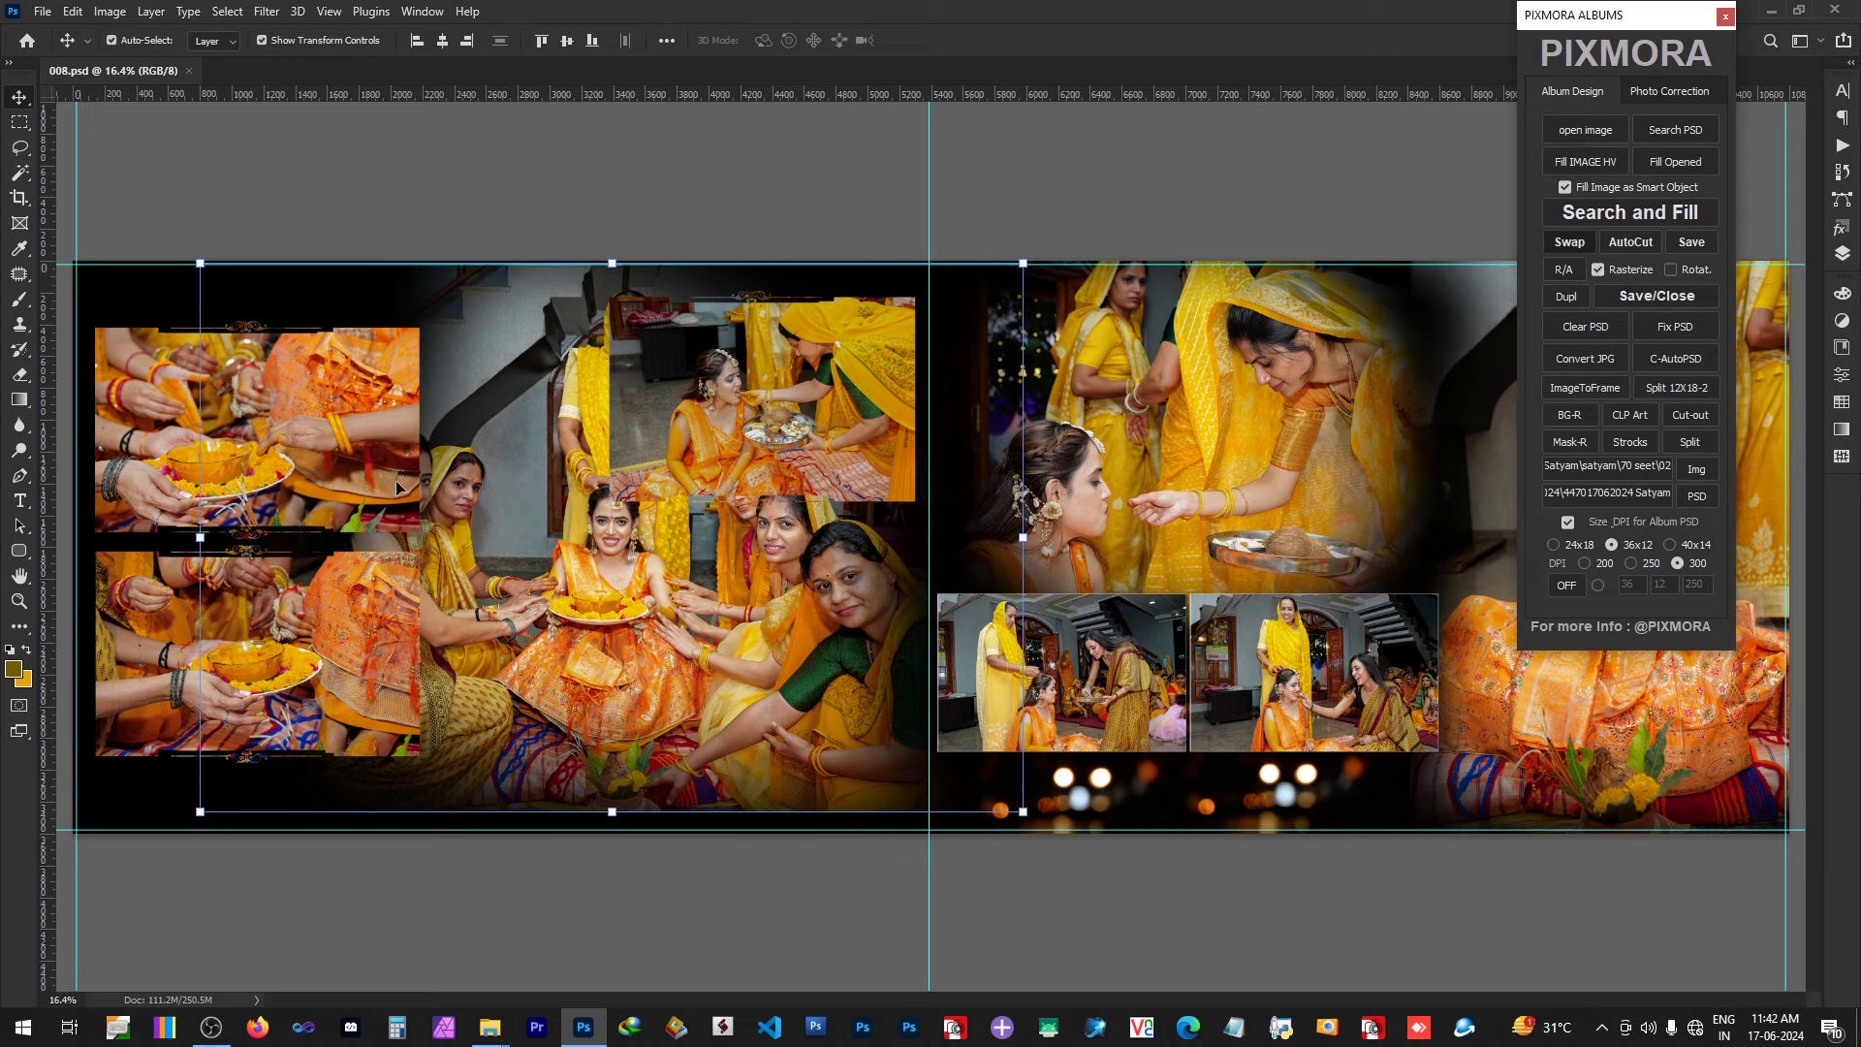
left_click_drag(661, 616, 743, 596)
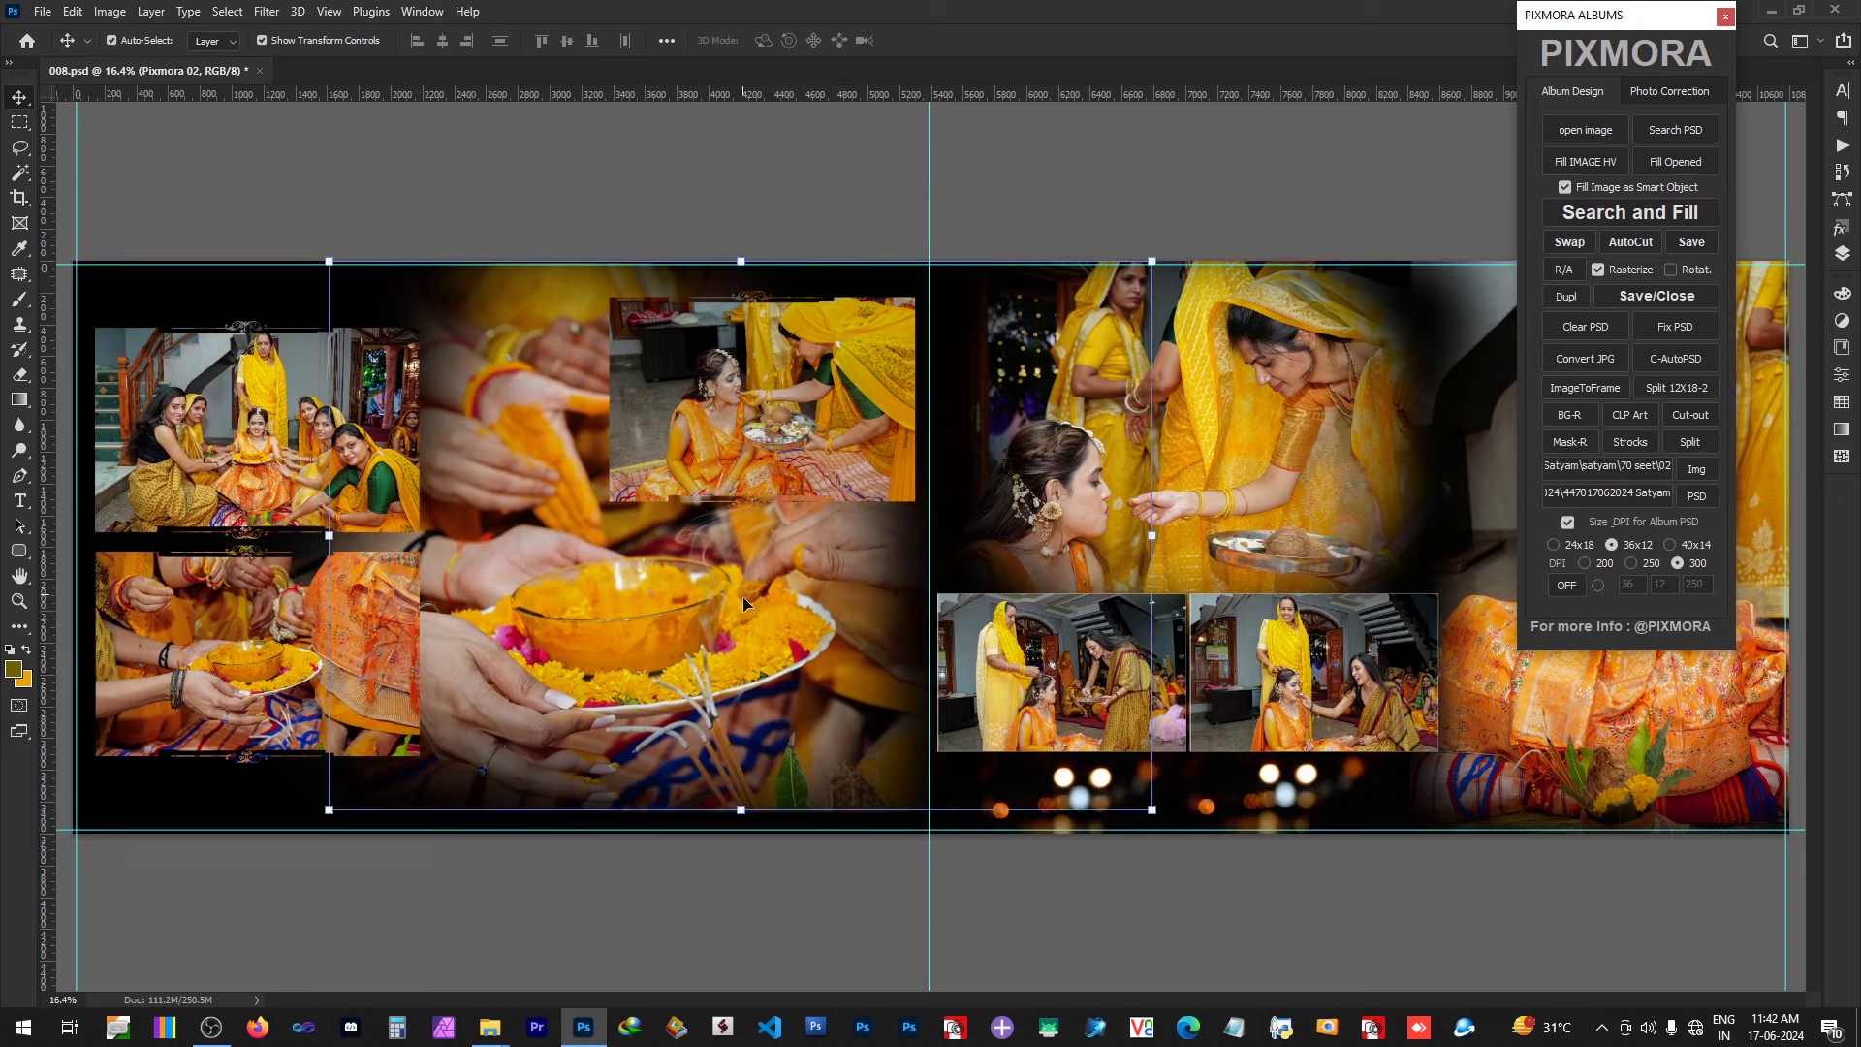
left_click(222, 448)
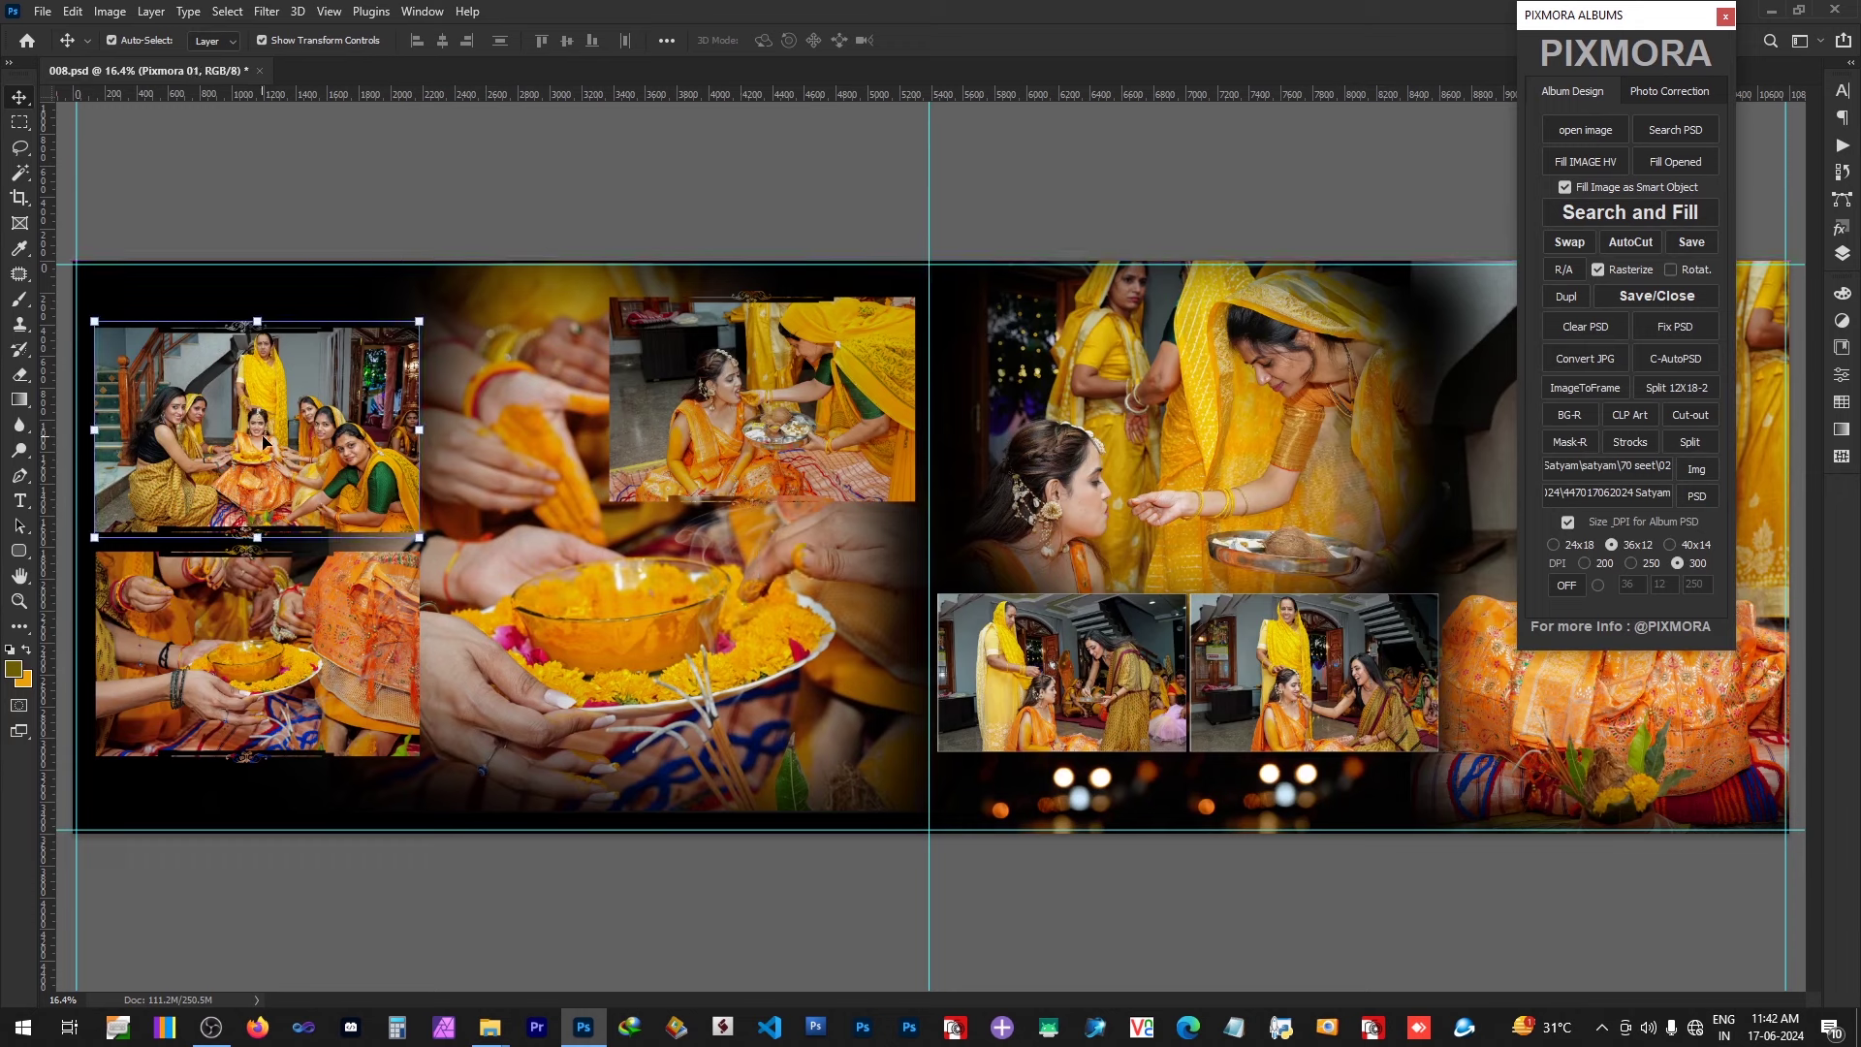
left_click_drag(265, 439, 257, 447)
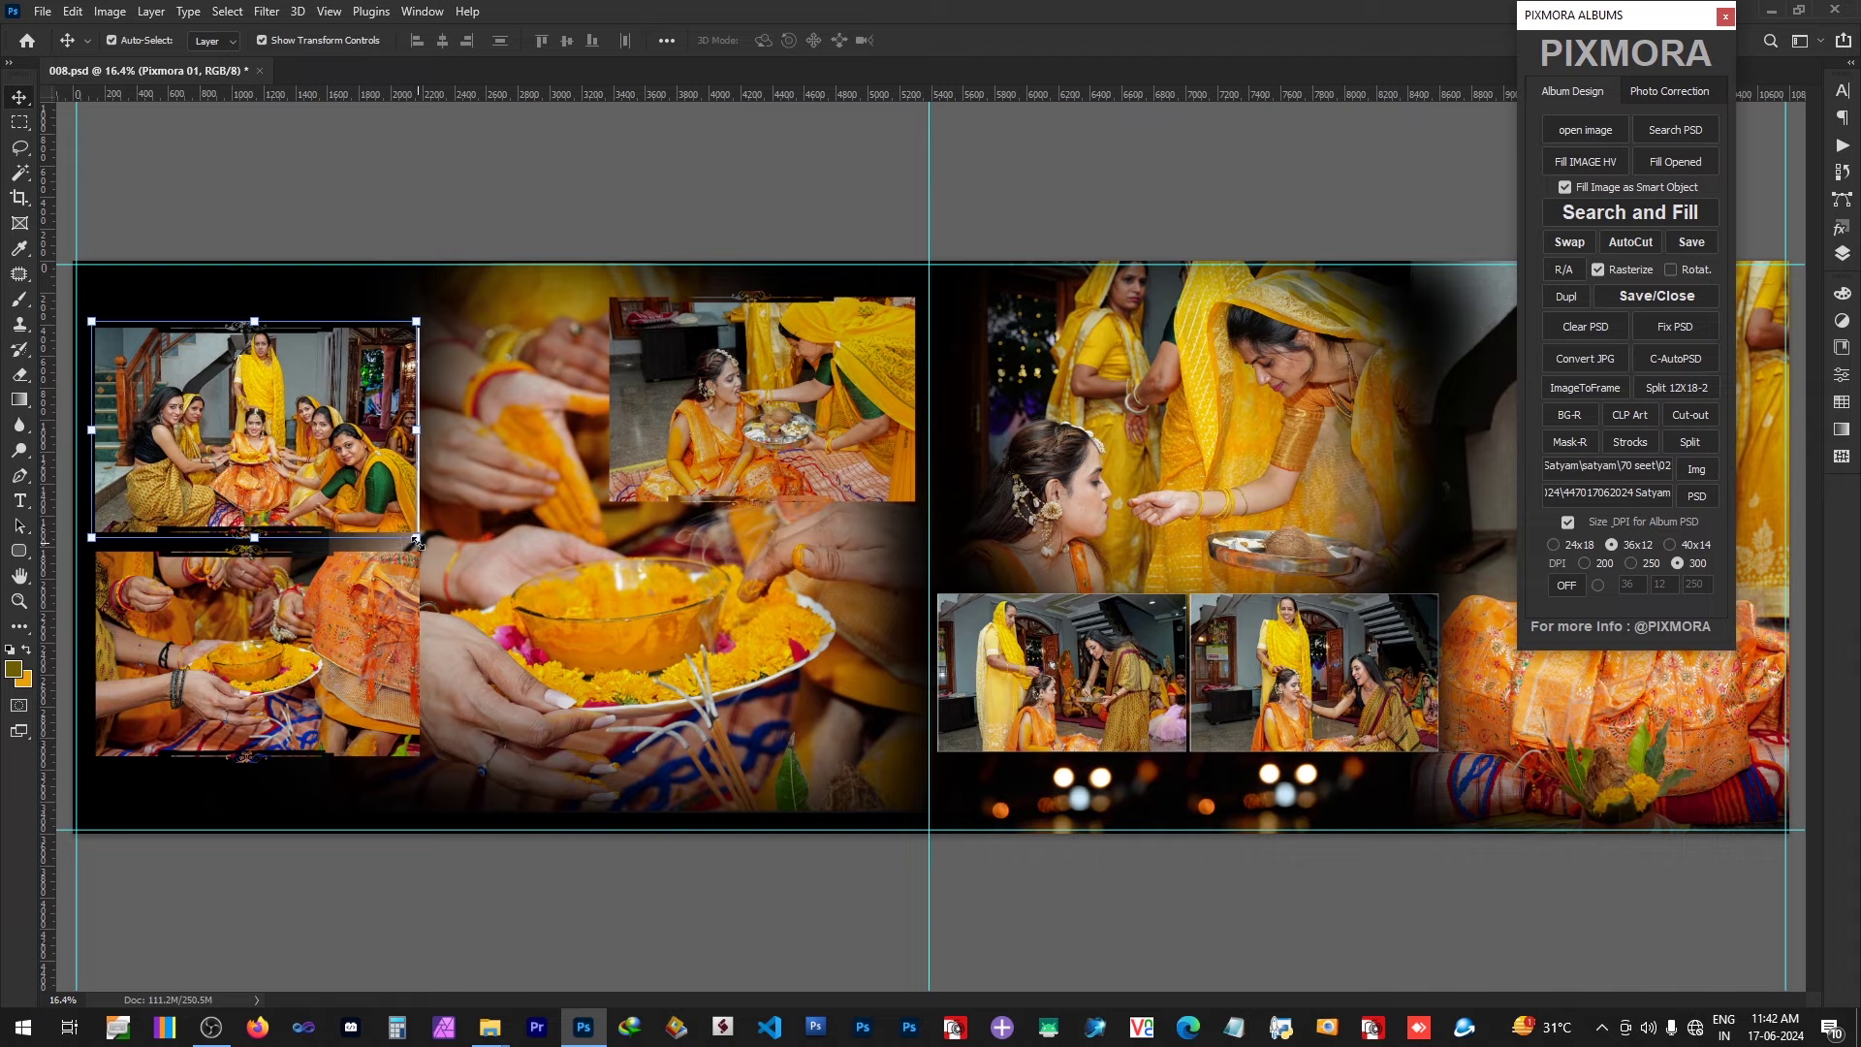
left_click_drag(416, 541, 415, 545)
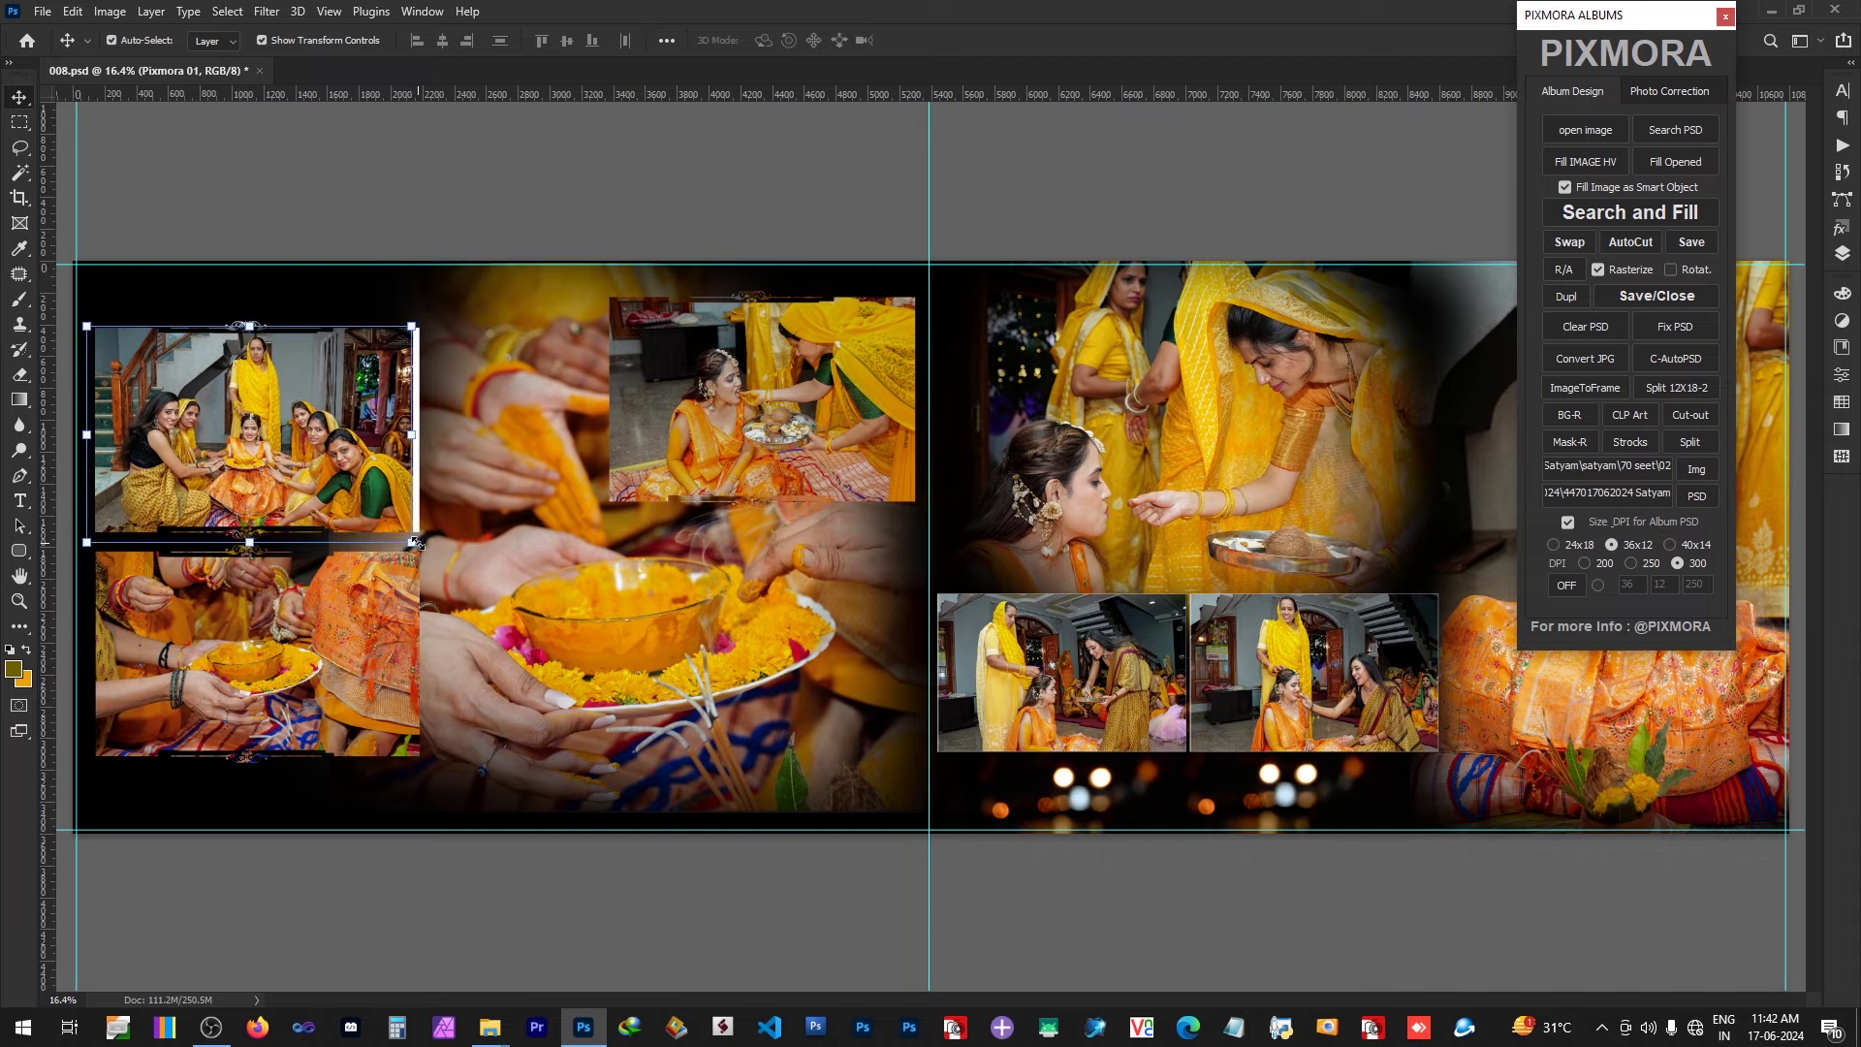
Step: Rasterize the upper-left group photo and erase it over the frame's top and bottom ornaments with a small soft eraser
left_click_drag(270, 355, 453, 365)
key("e")
left_click(677, 141)
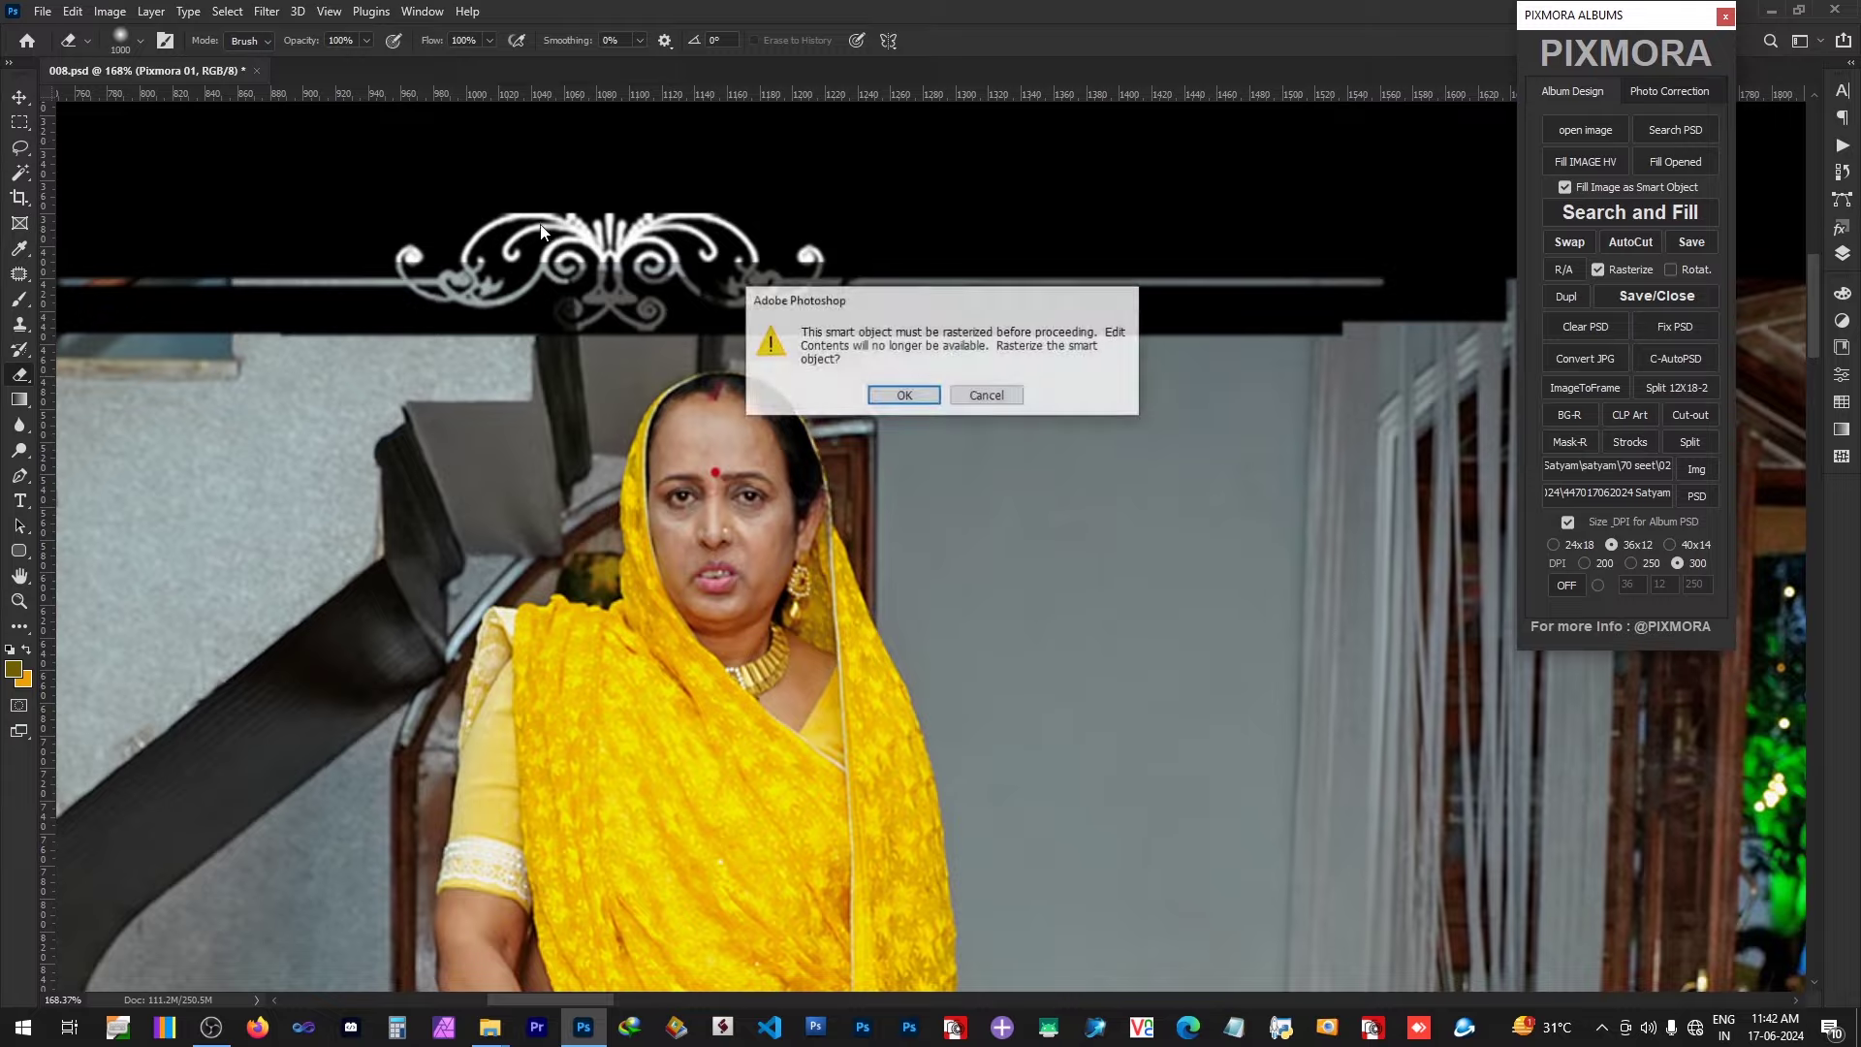
key("Return")
key("bracketleft")
key("bracketleft")
key("bracketleft")
key("bracketleft")
key("bracketleft")
key("bracketleft")
key("bracketleft")
key("bracketleft")
key("bracketleft")
key("bracketleft")
key("bracketleft")
key("bracketleft")
key("bracketright")
key("bracketright")
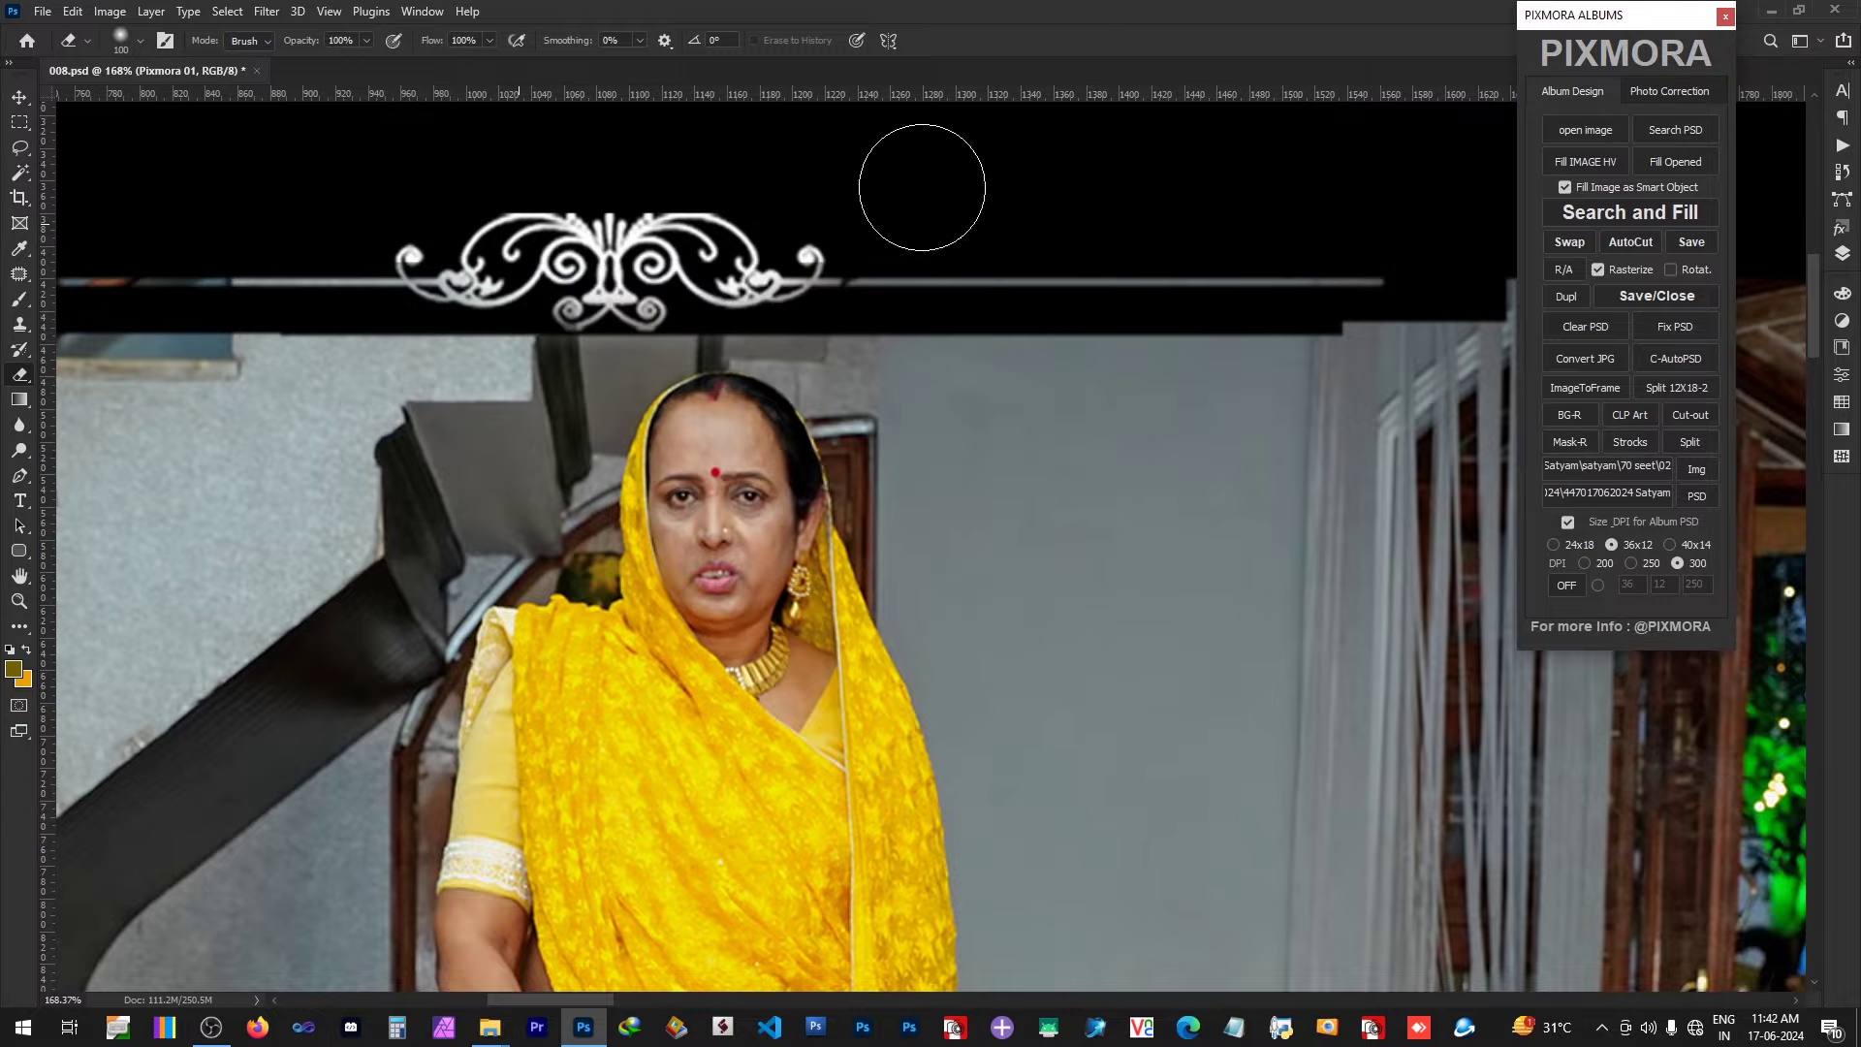
key("ctrl+1")
scroll(754, 572, "down", 15)
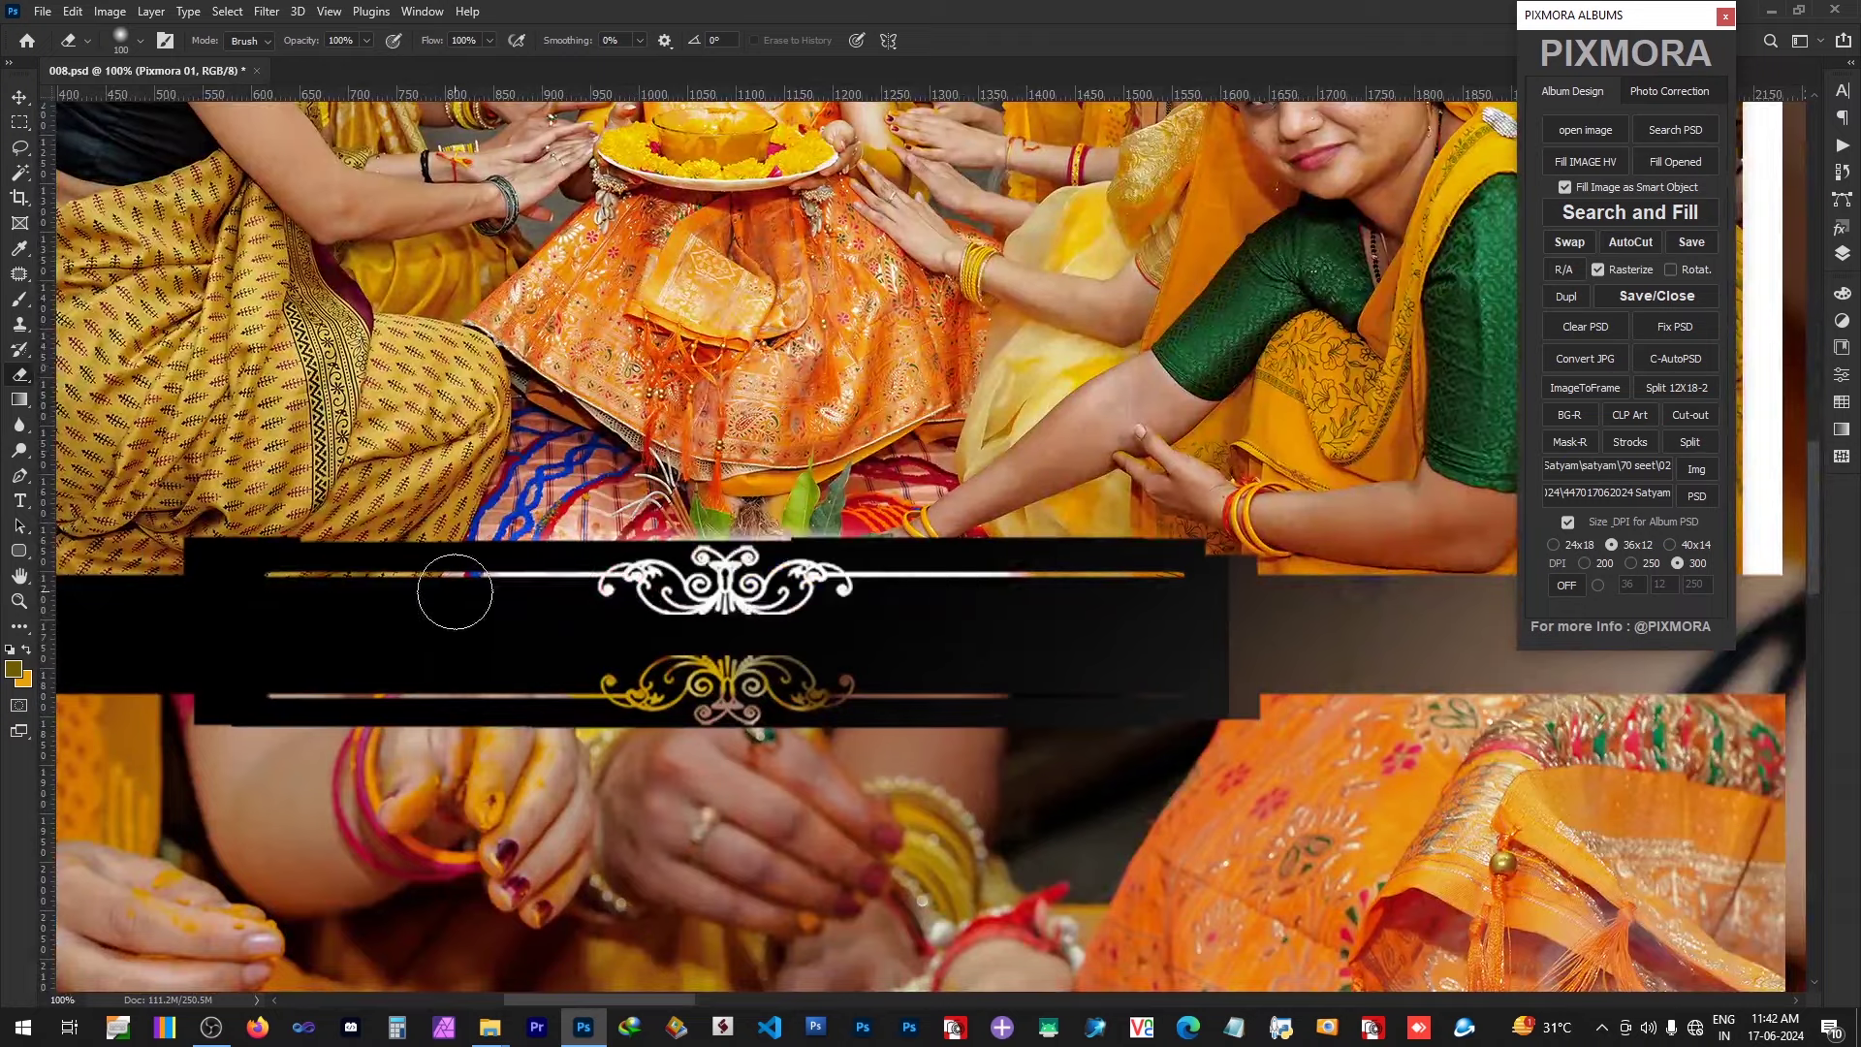
Step: Inspect the group photo, its frame ornaments and the neighbouring photos on the spread close up
scroll(954, 453, "up", 5)
scroll(954, 454, "up", 6)
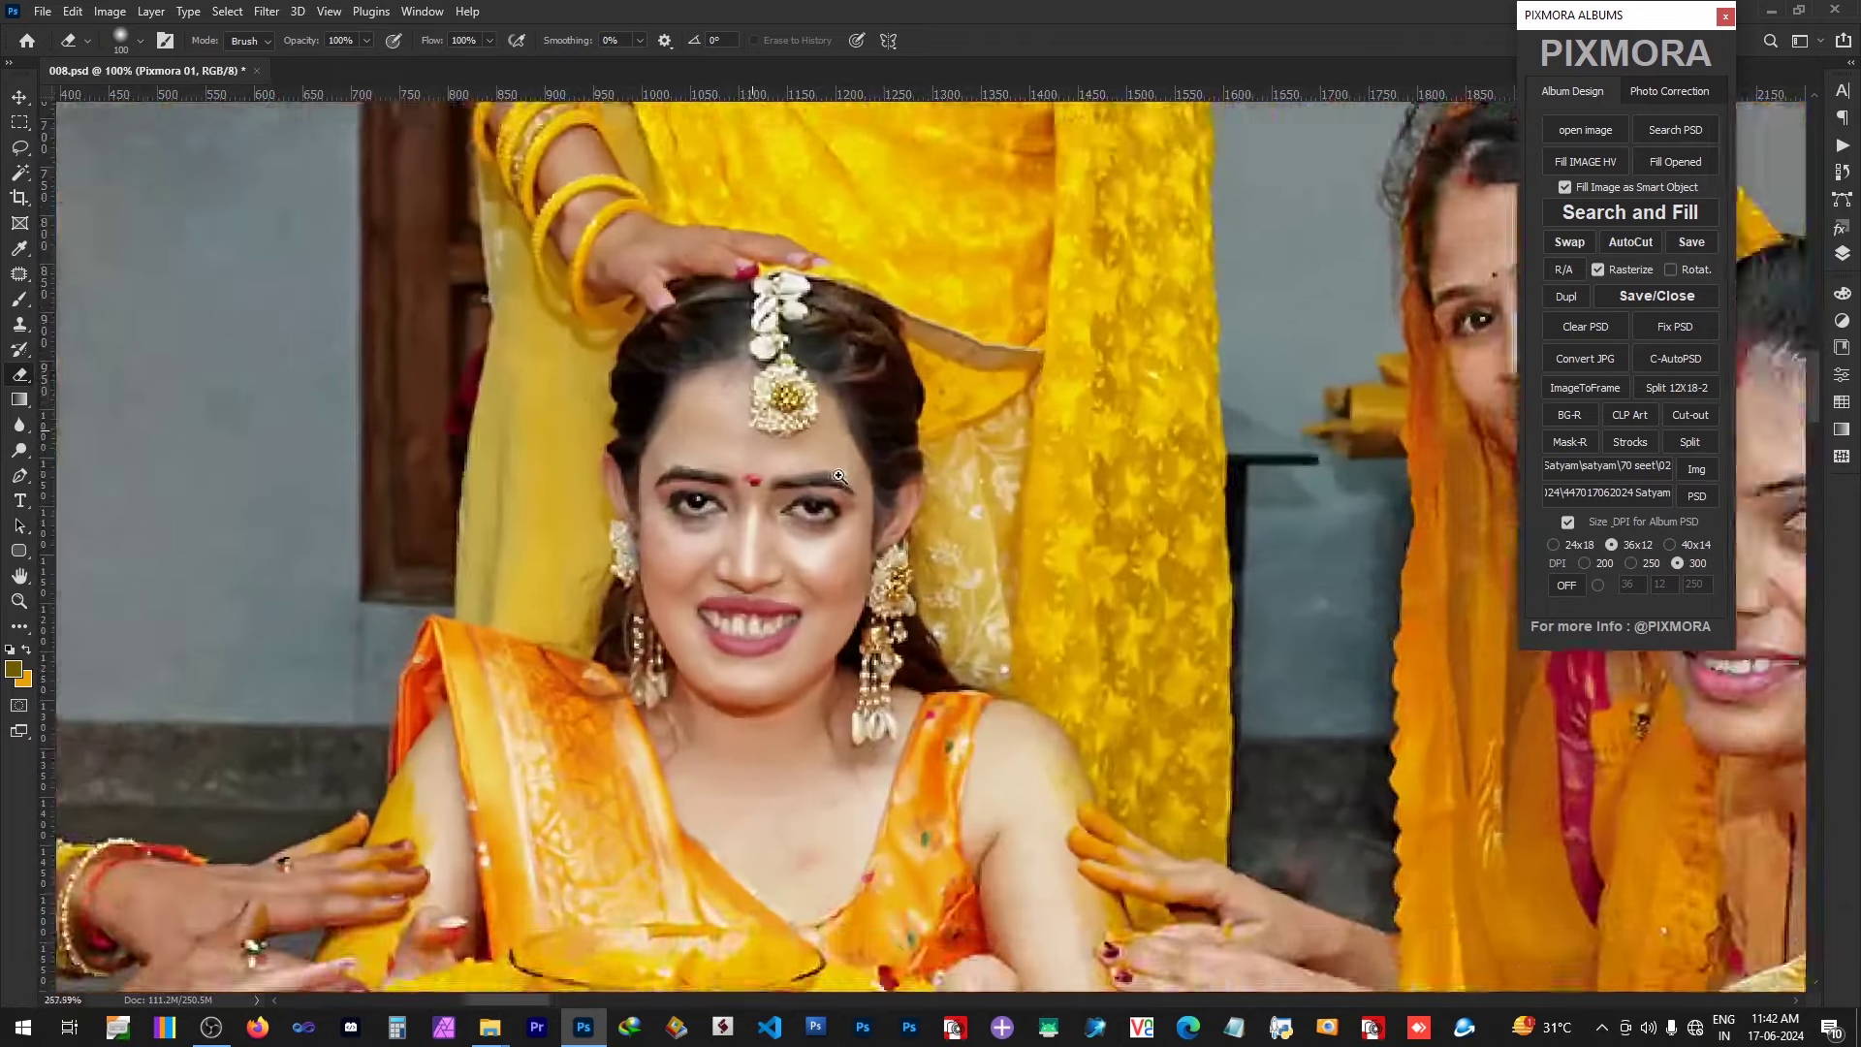
scroll(1108, 695, "up", 10)
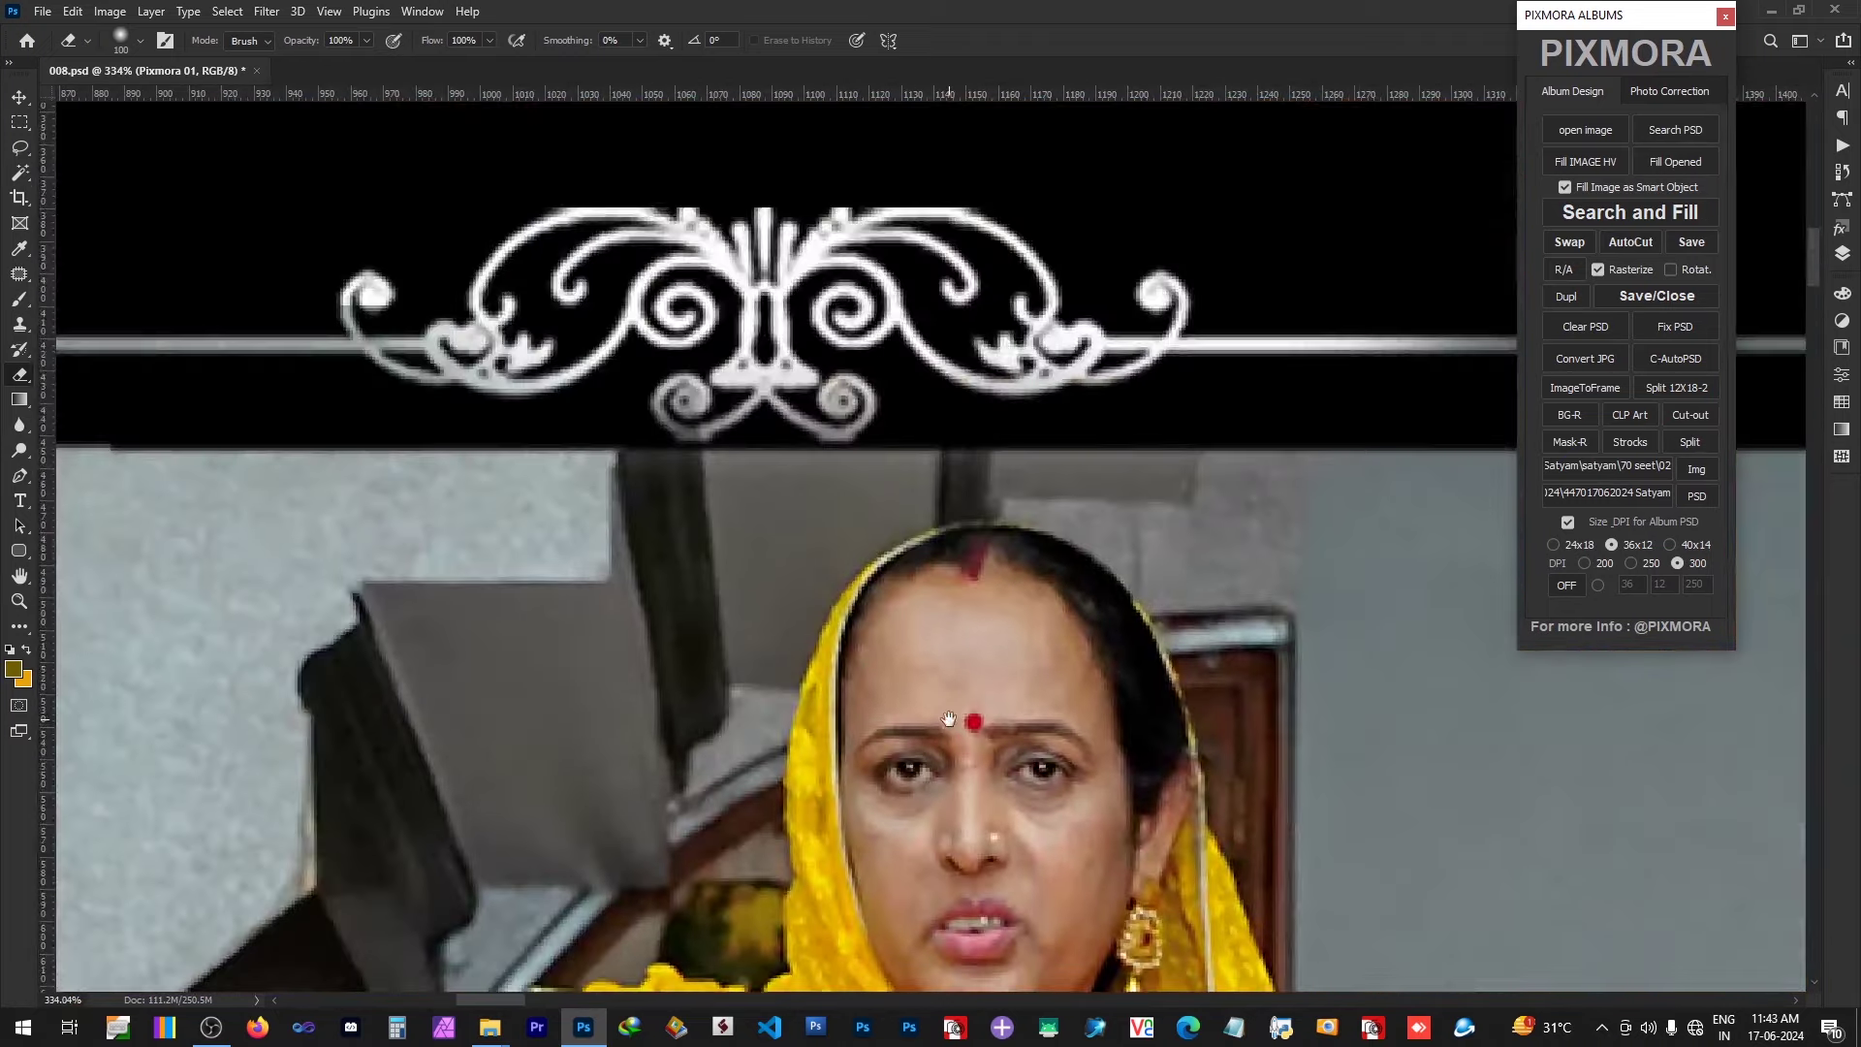
scroll(1178, 510, "down", 6)
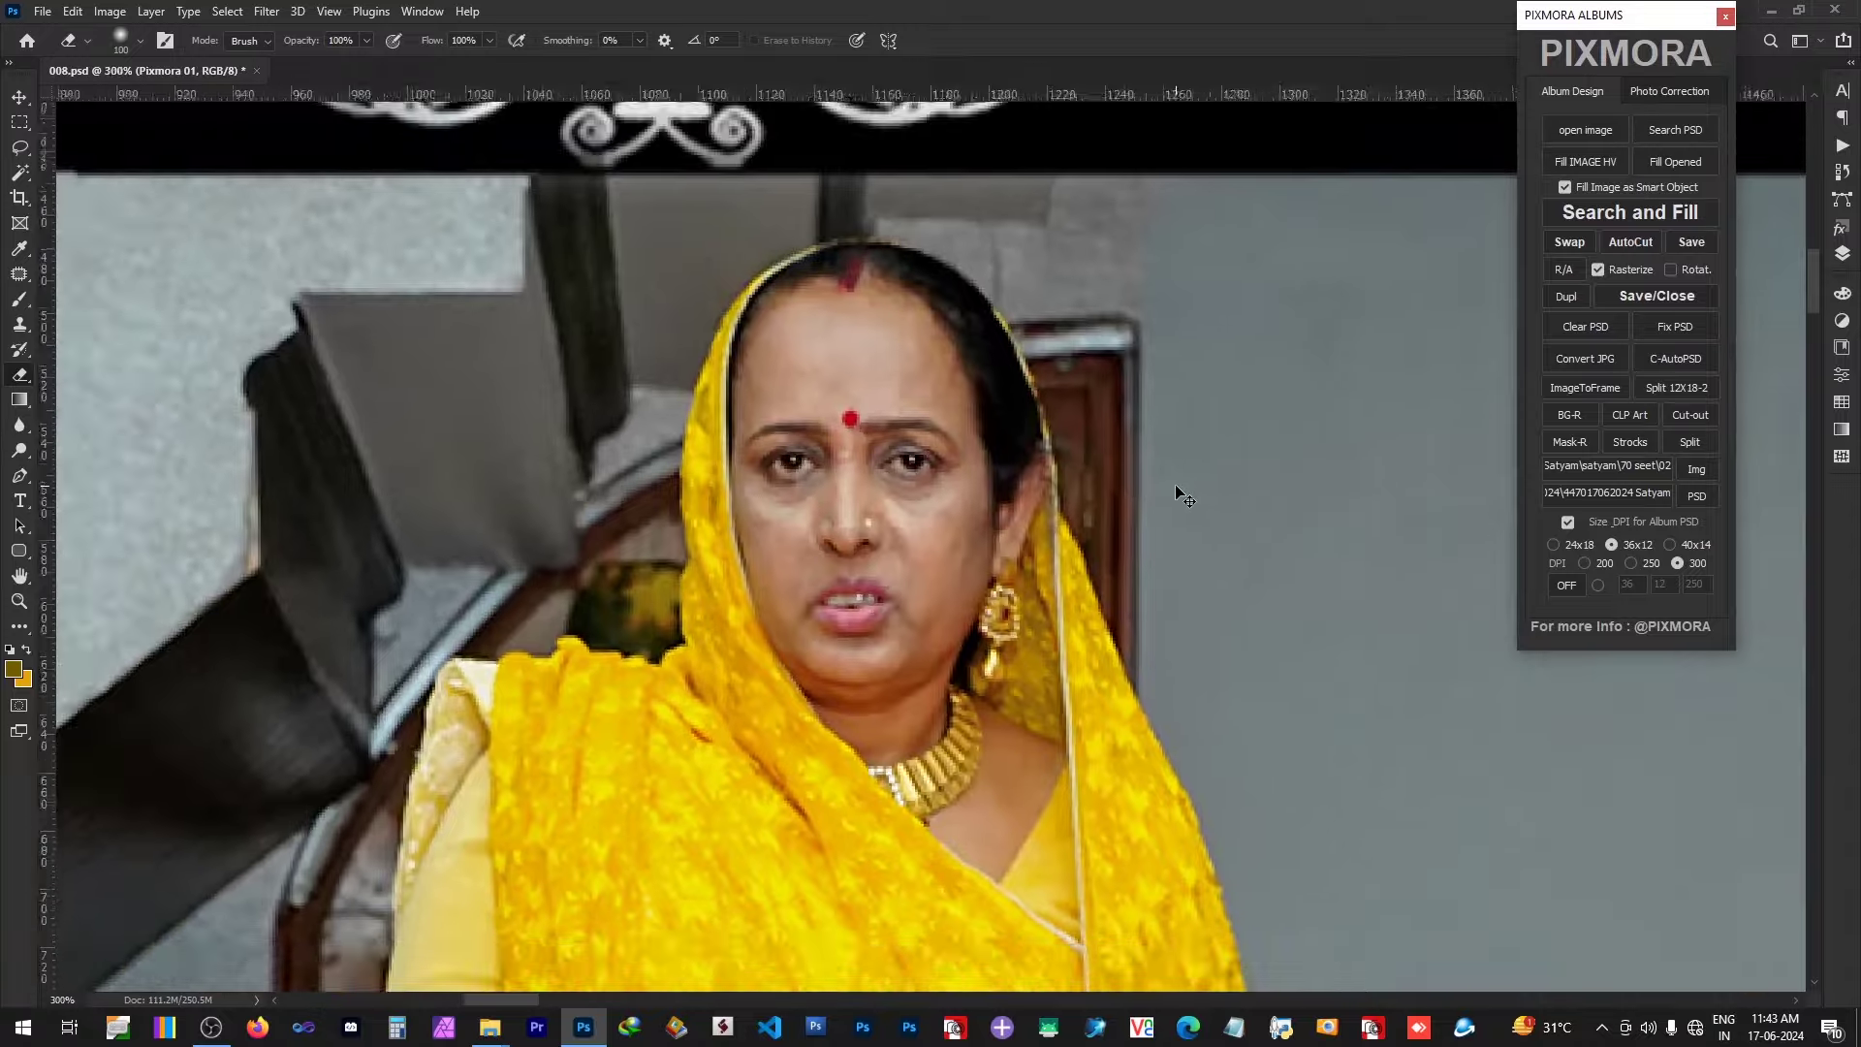
scroll(1175, 484, "down", 2)
scroll(959, 606, "down", 10)
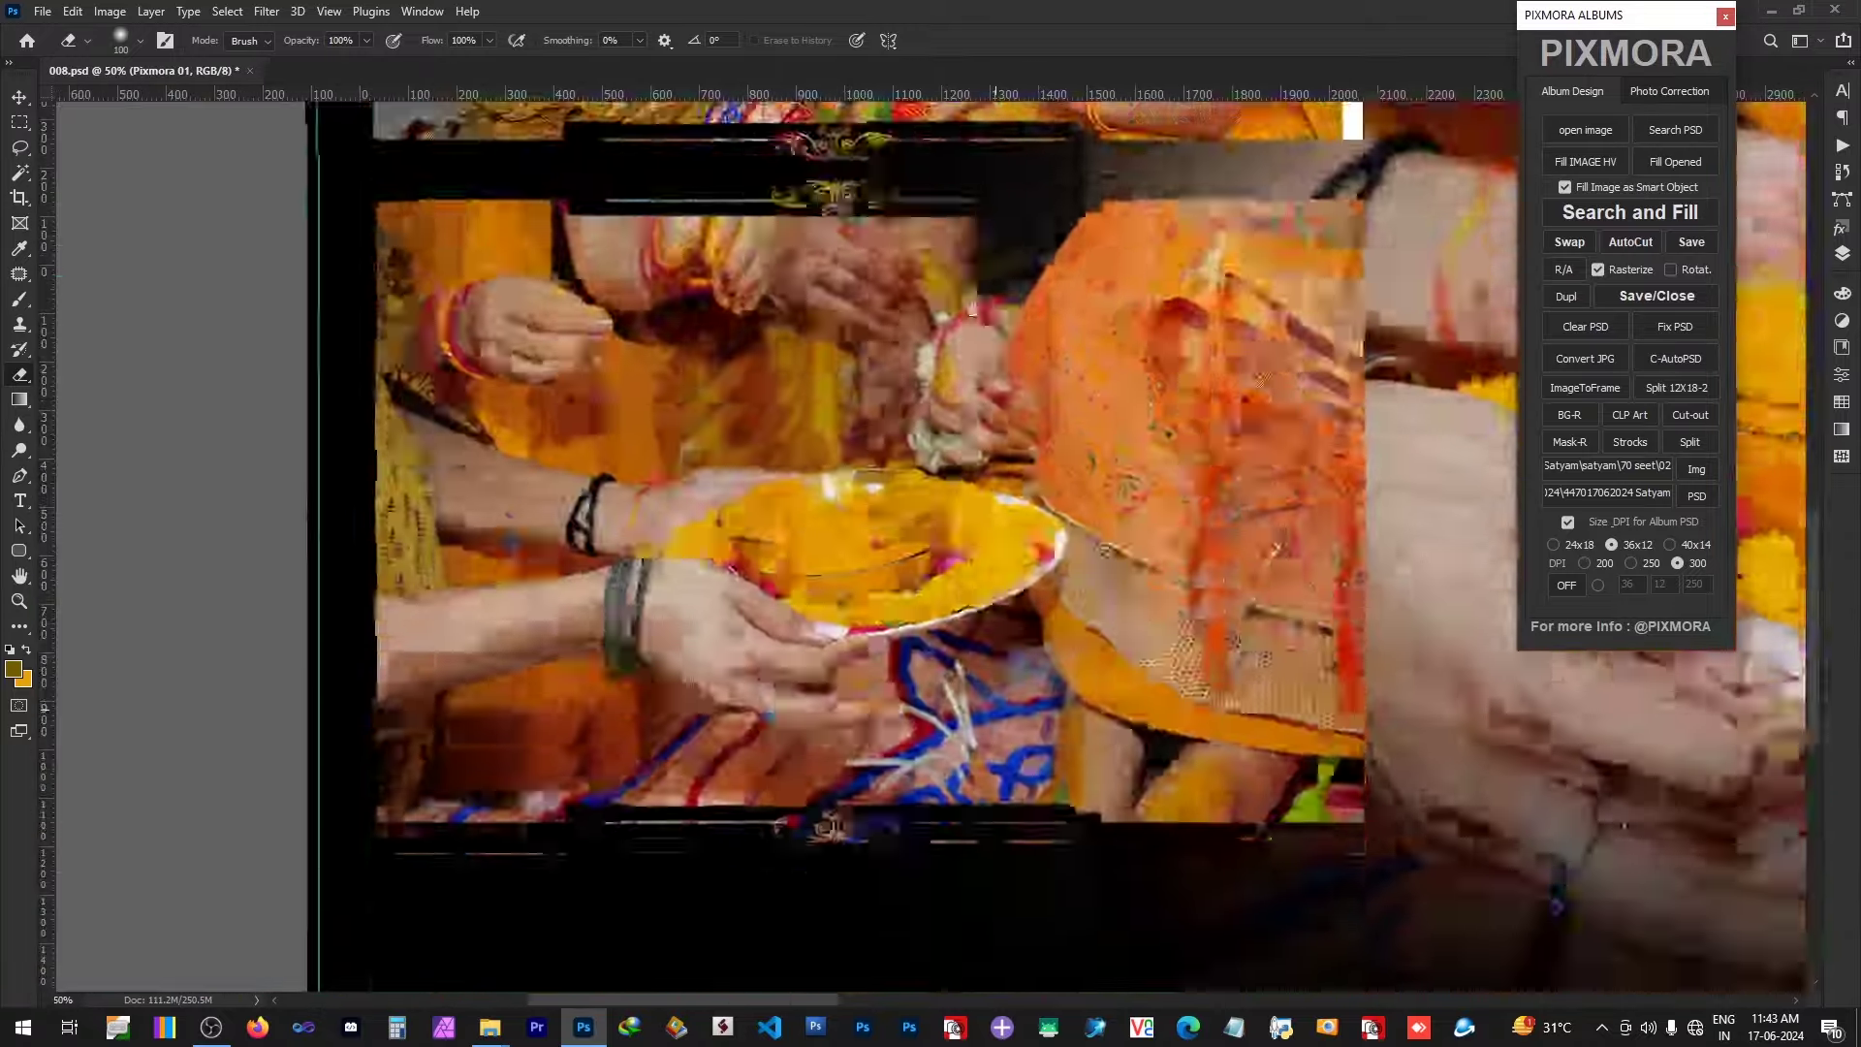
scroll(959, 606, "right", 10)
scroll(1066, 533, "up", 5)
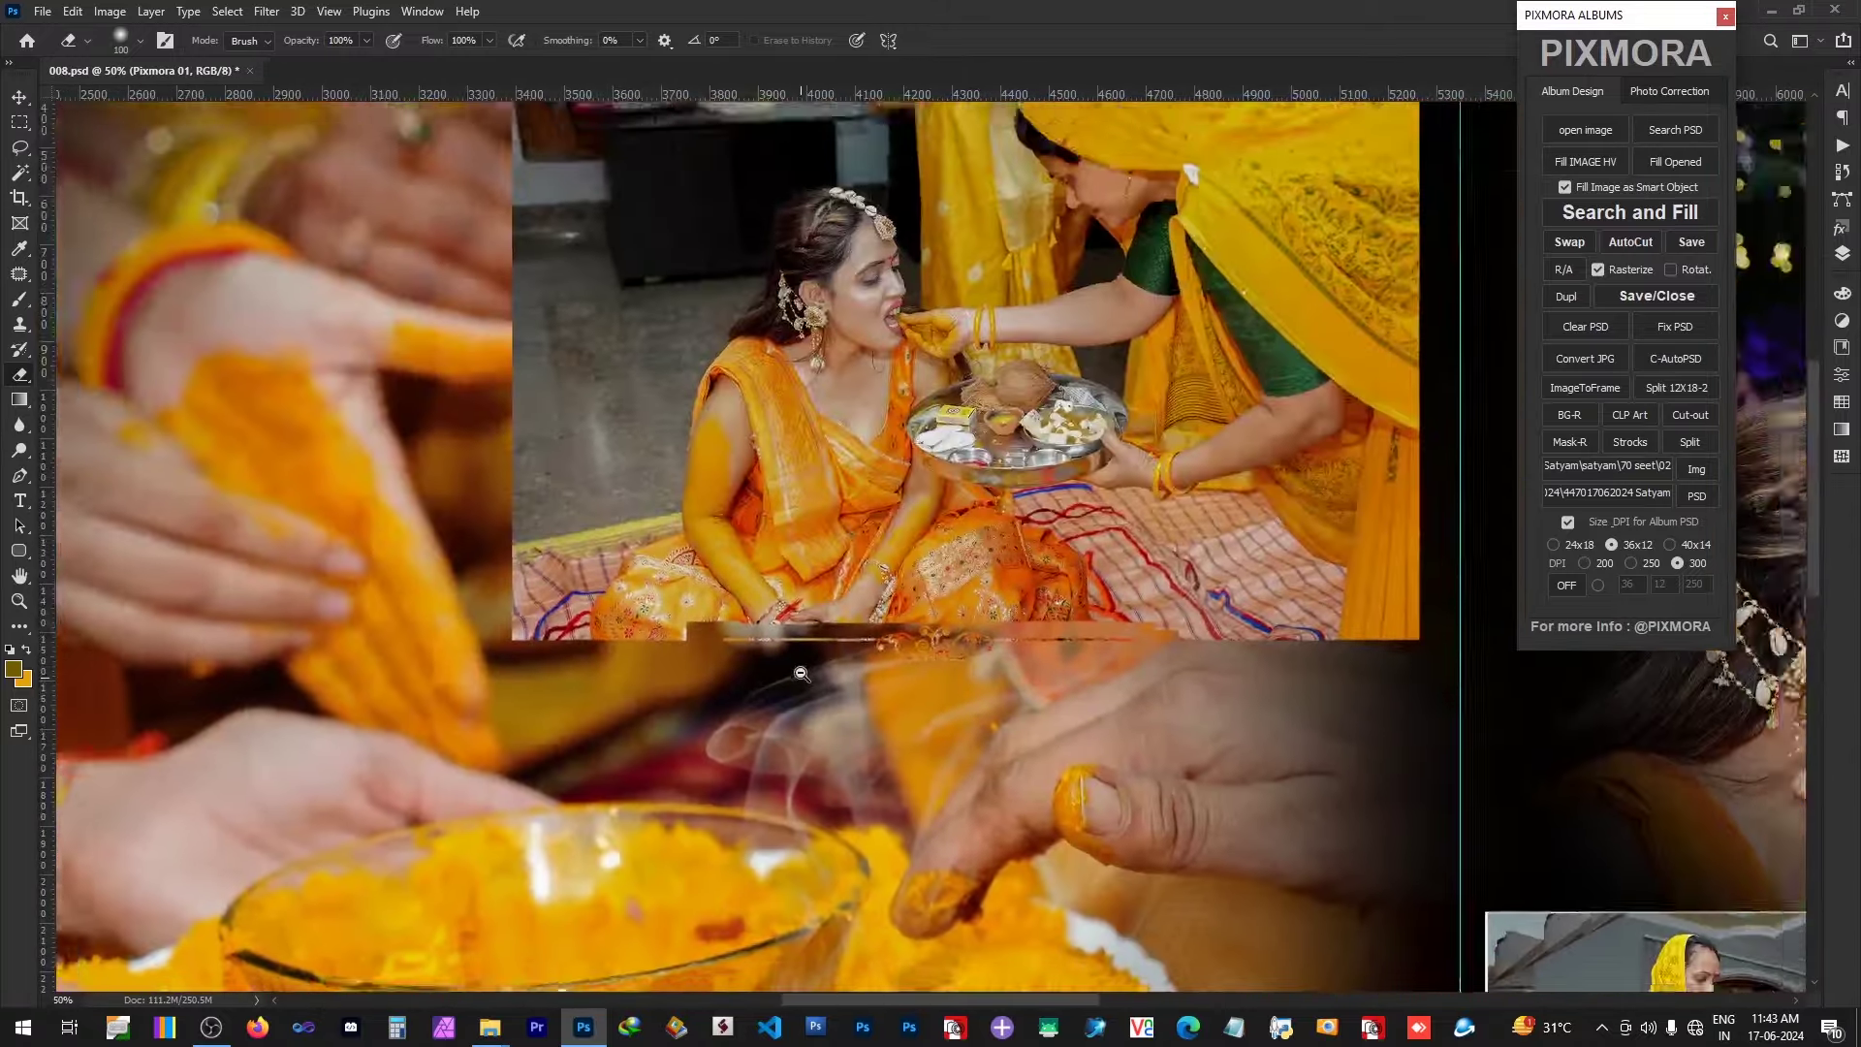
scroll(1135, 473, "down", 1)
scroll(1135, 473, "right", 2)
scroll(1135, 473, "up", 1)
Step: Enlarge the photos inside the two small adjoining frames, making the right-hand one about 1978 × 1319 px
key("v")
left_click(1262, 349)
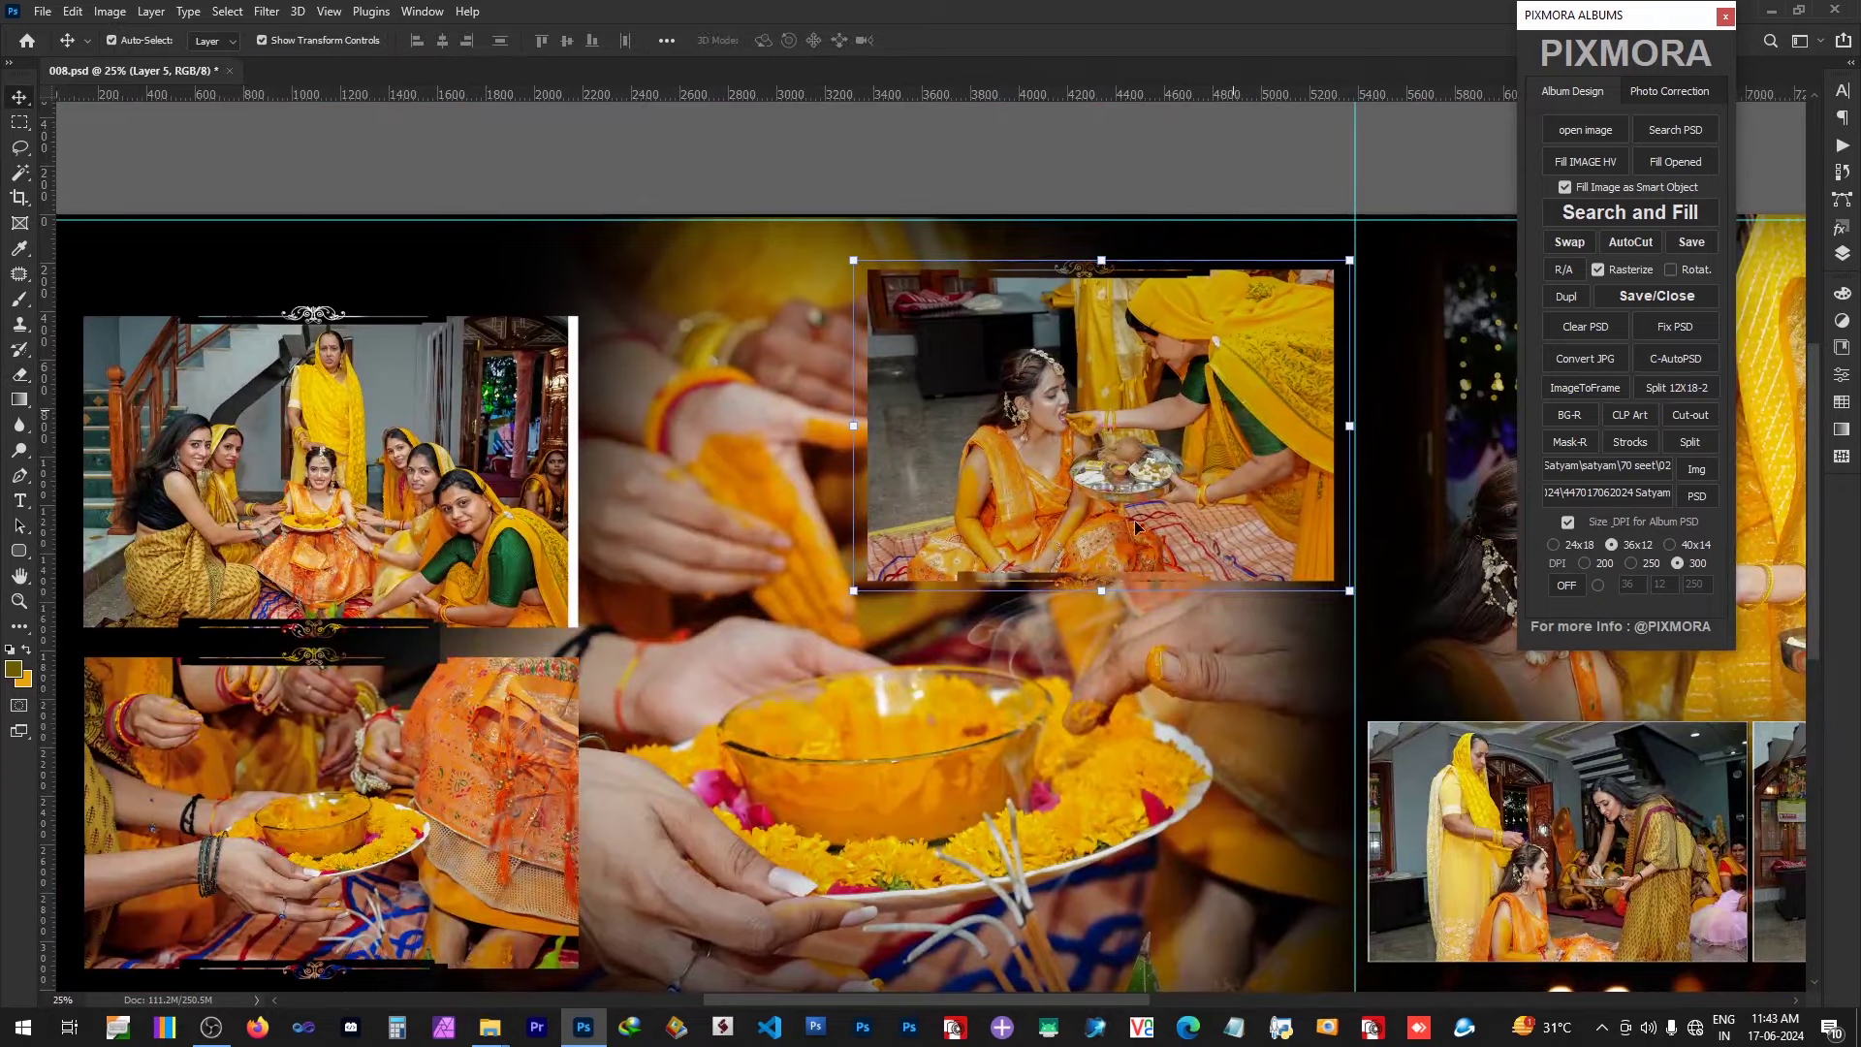
left_click_drag(1124, 825, 172, 734)
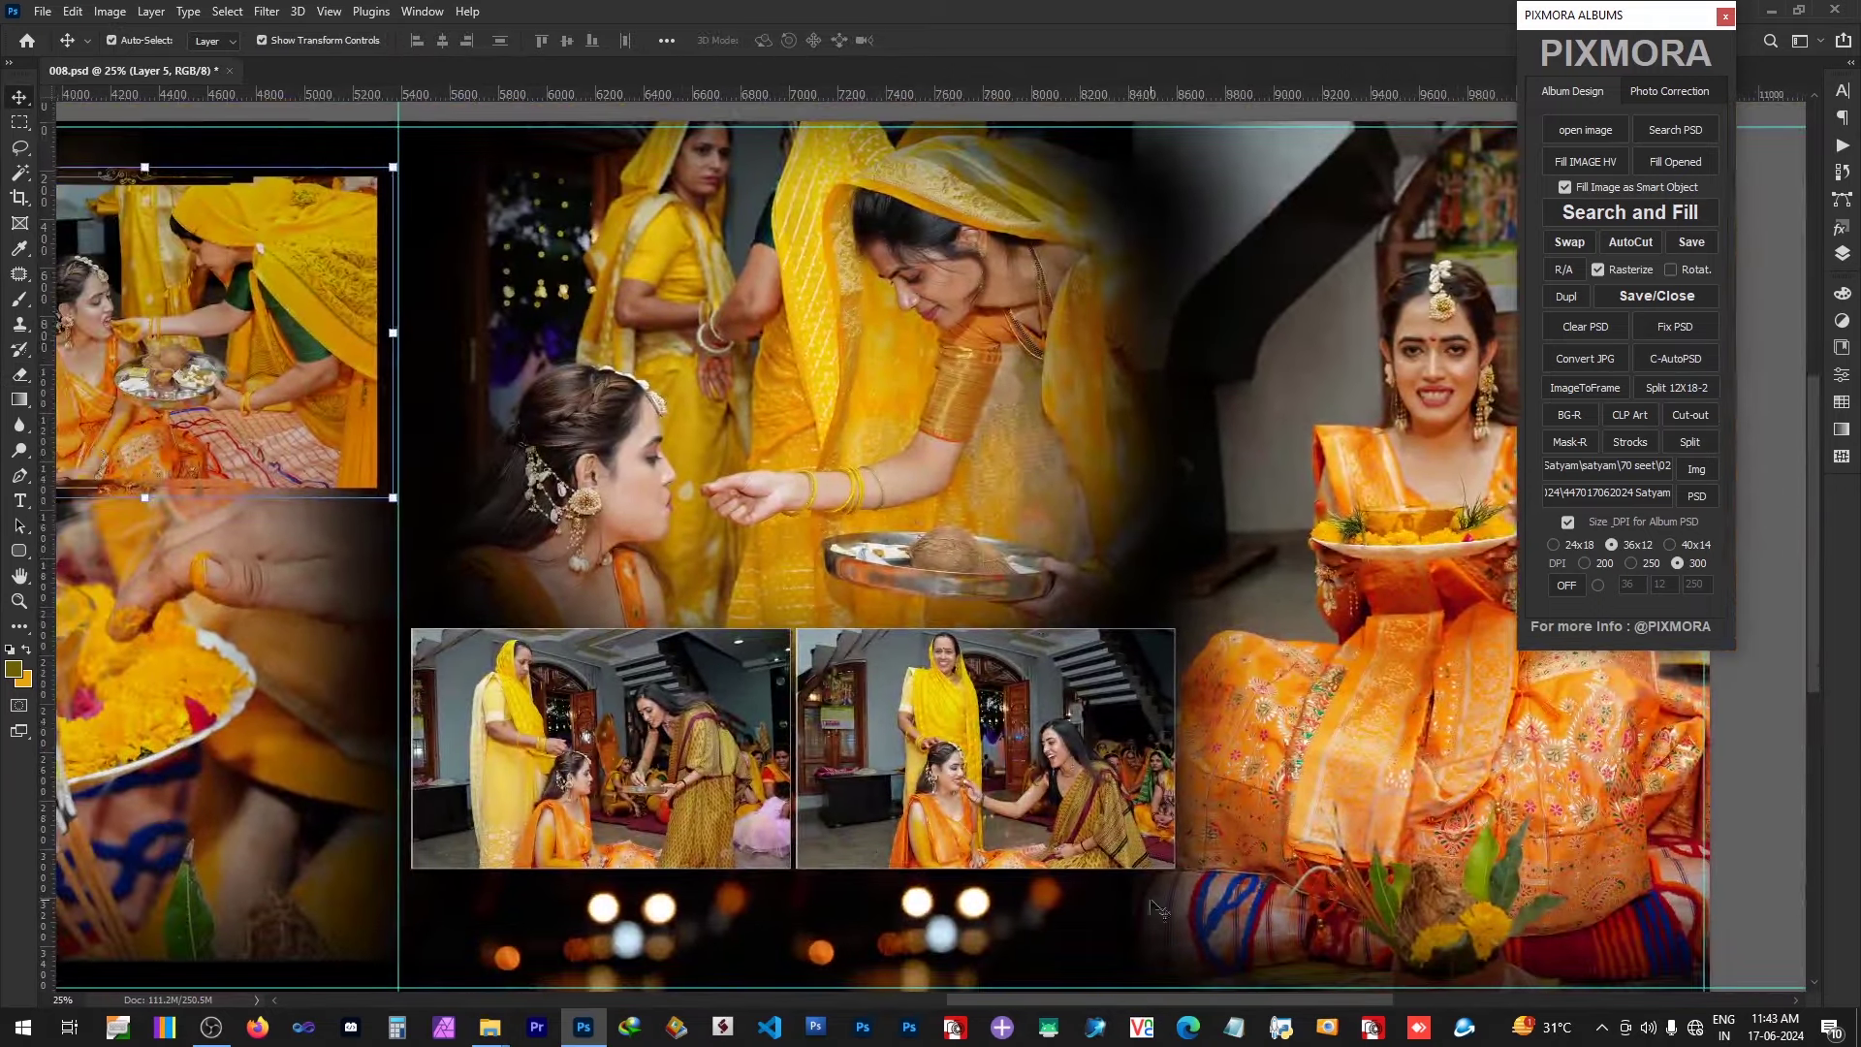
left_click(903, 787)
left_click_drag(800, 877, 685, 927)
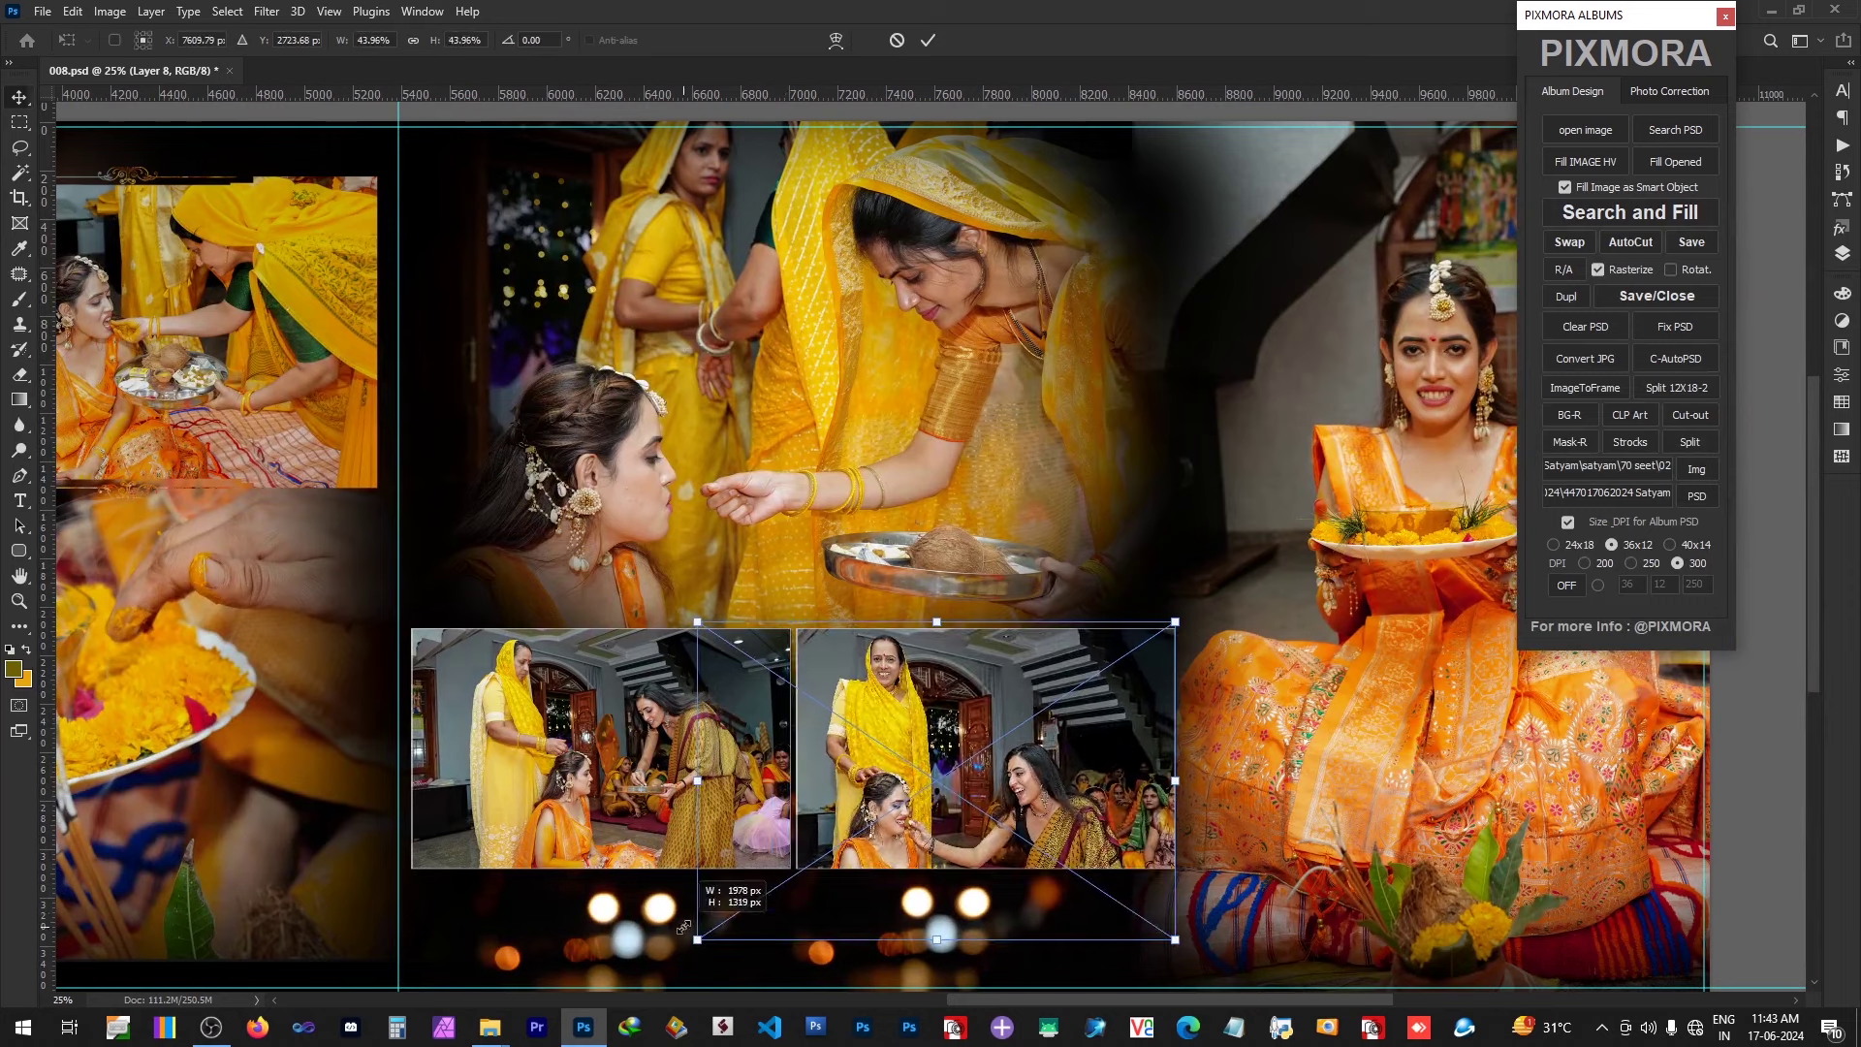
key("Return")
left_click(769, 853)
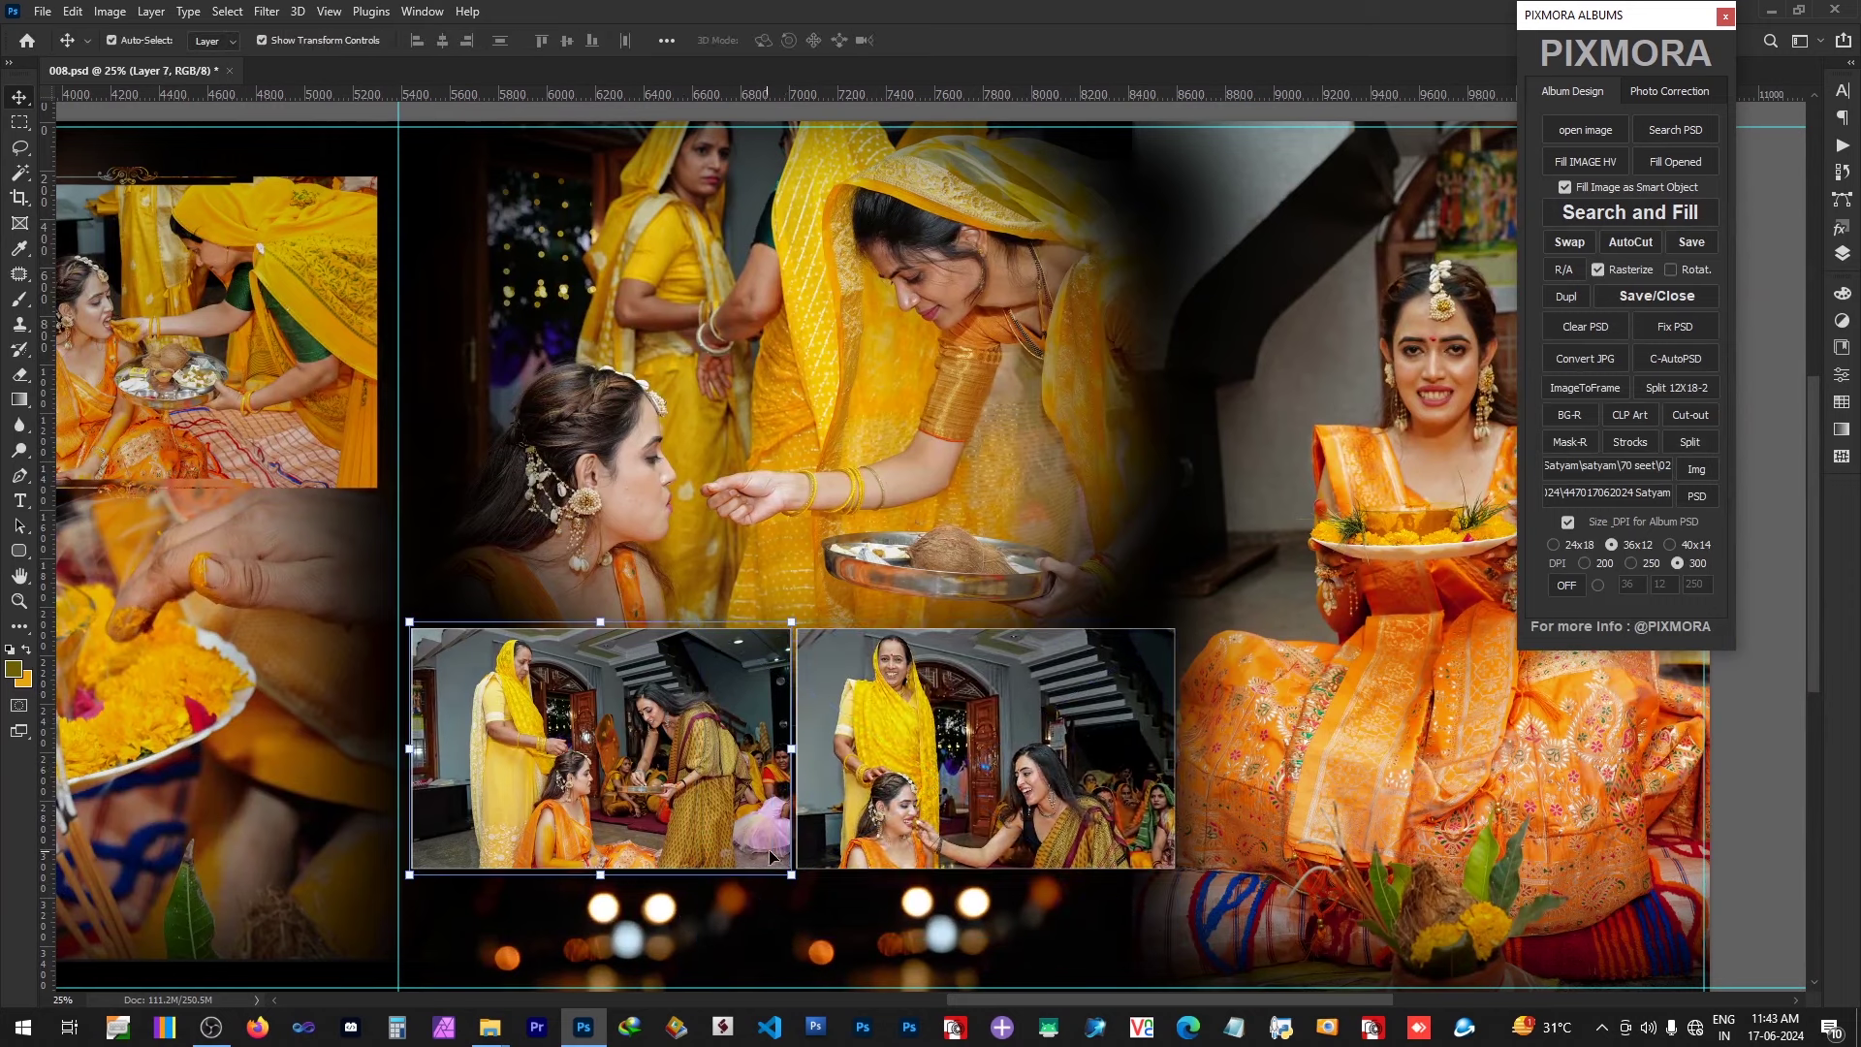
left_click_drag(785, 870, 692, 782)
key("Return")
Step: Select both small frames' Pixmora mask layers together and stretch their bottom edge downward to show more of each photo
right_click(645, 732)
left_click(687, 757)
right_click(986, 715, "shift")
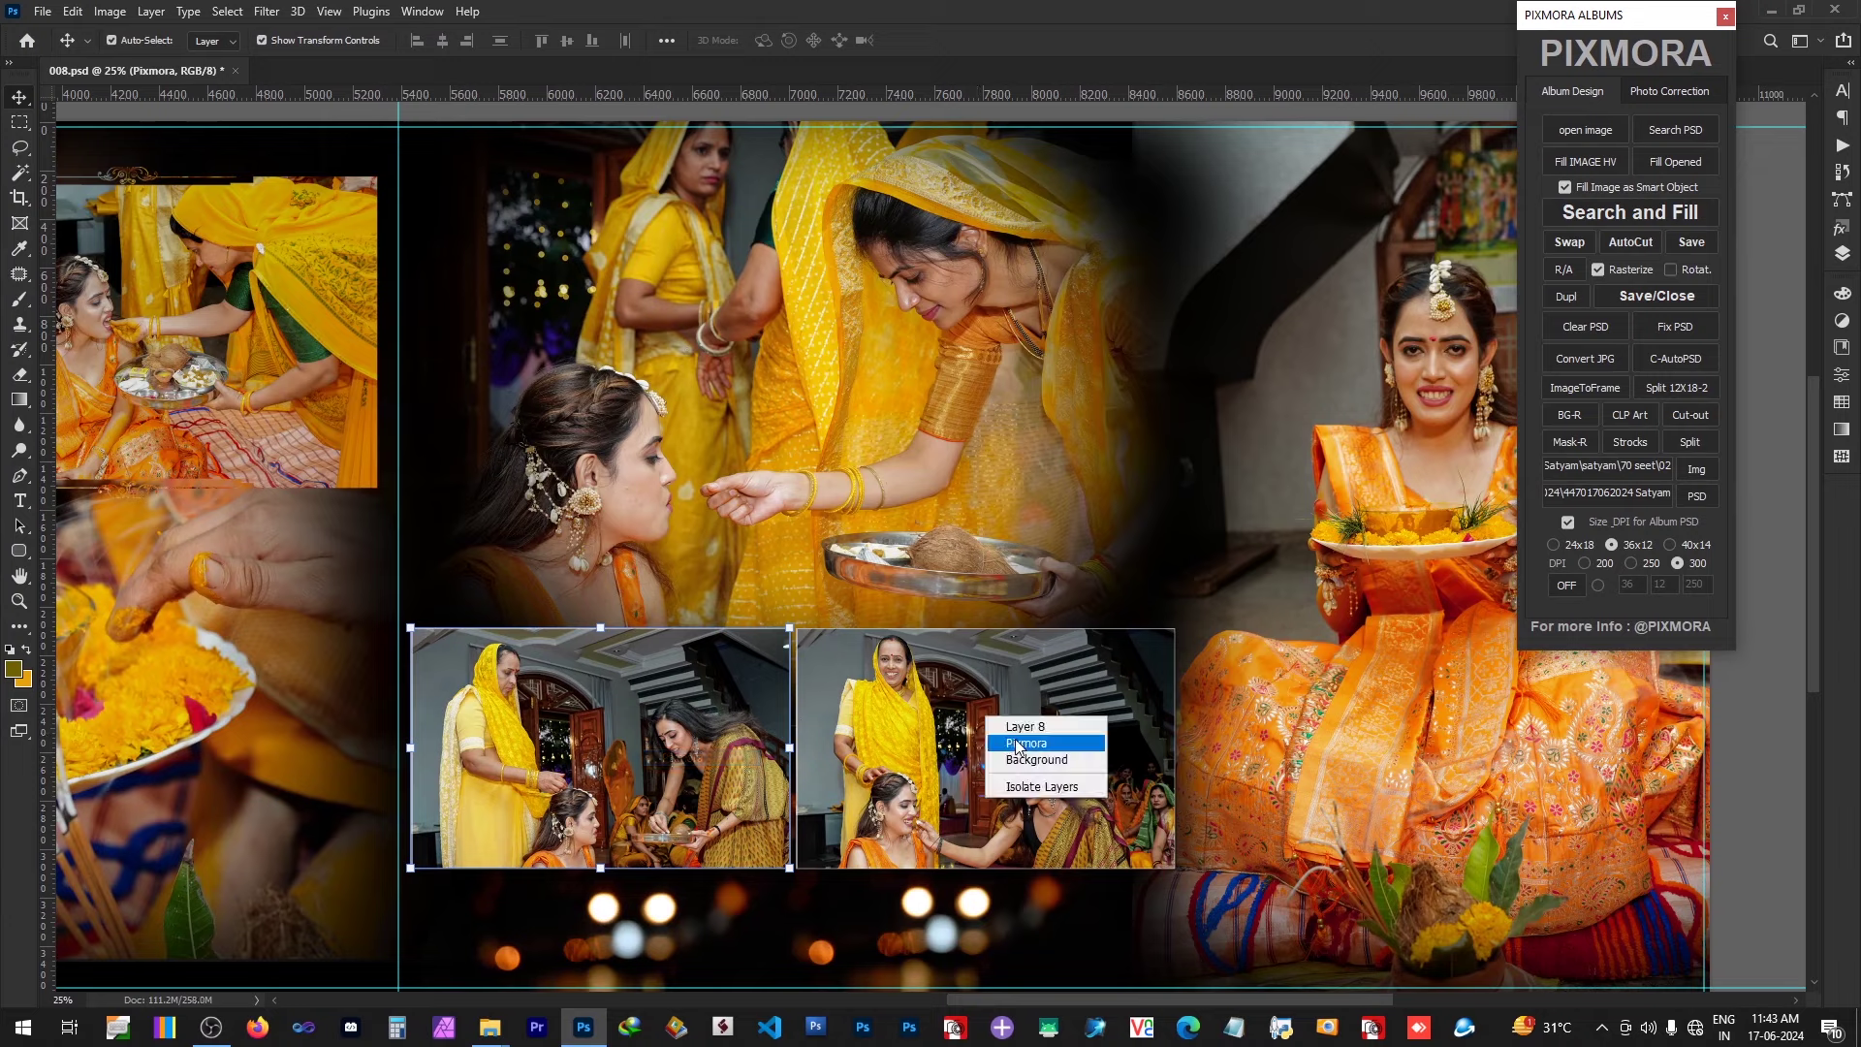
left_click(1026, 743, "shift")
left_click_drag(801, 862, 799, 905)
left_click_drag(807, 959, 808, 941)
key("Return")
Step: Scale up the photo in the right-hand small frame slightly so it fills the taller frame
left_click(947, 809)
key("ctrl+t")
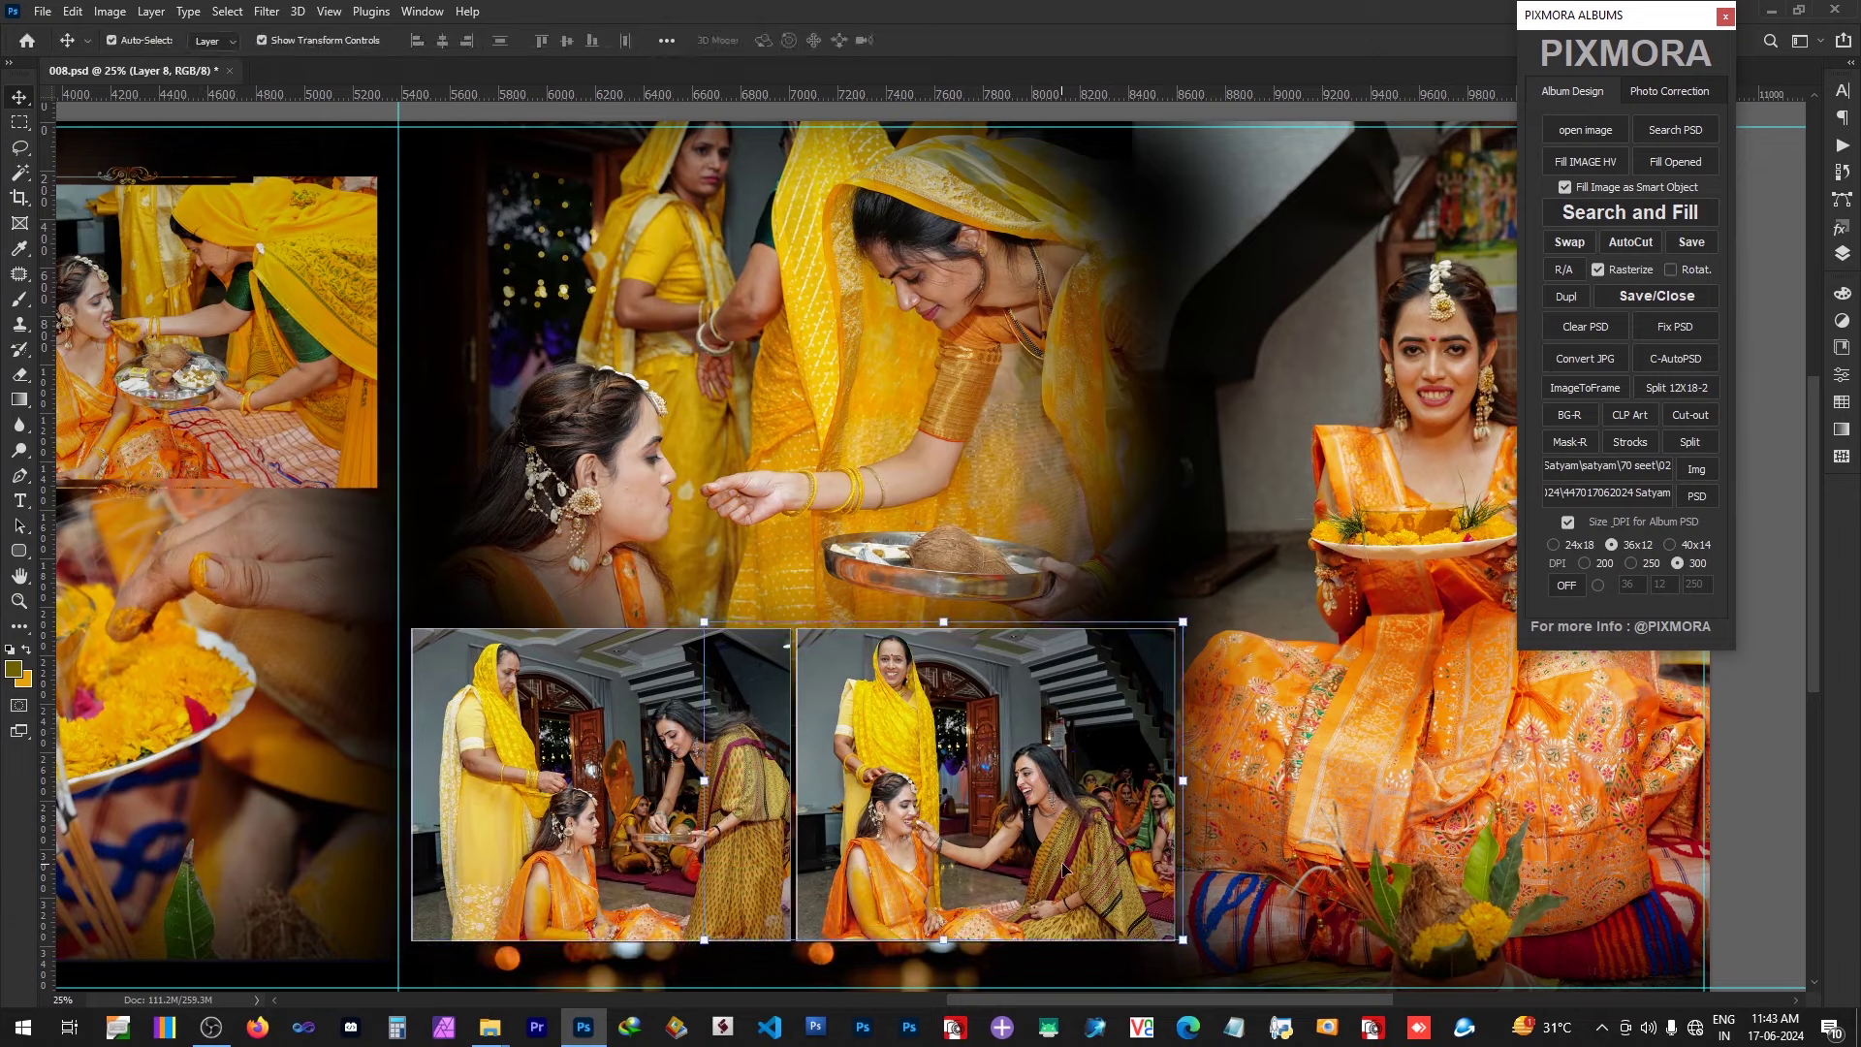
left_click_drag(1173, 935, 1194, 946)
key("Return")
Step: Cool the colours of the seated bride portrait with the Photo Correction color balance
left_click(1318, 482)
left_click_drag(1318, 481, 1057, 512)
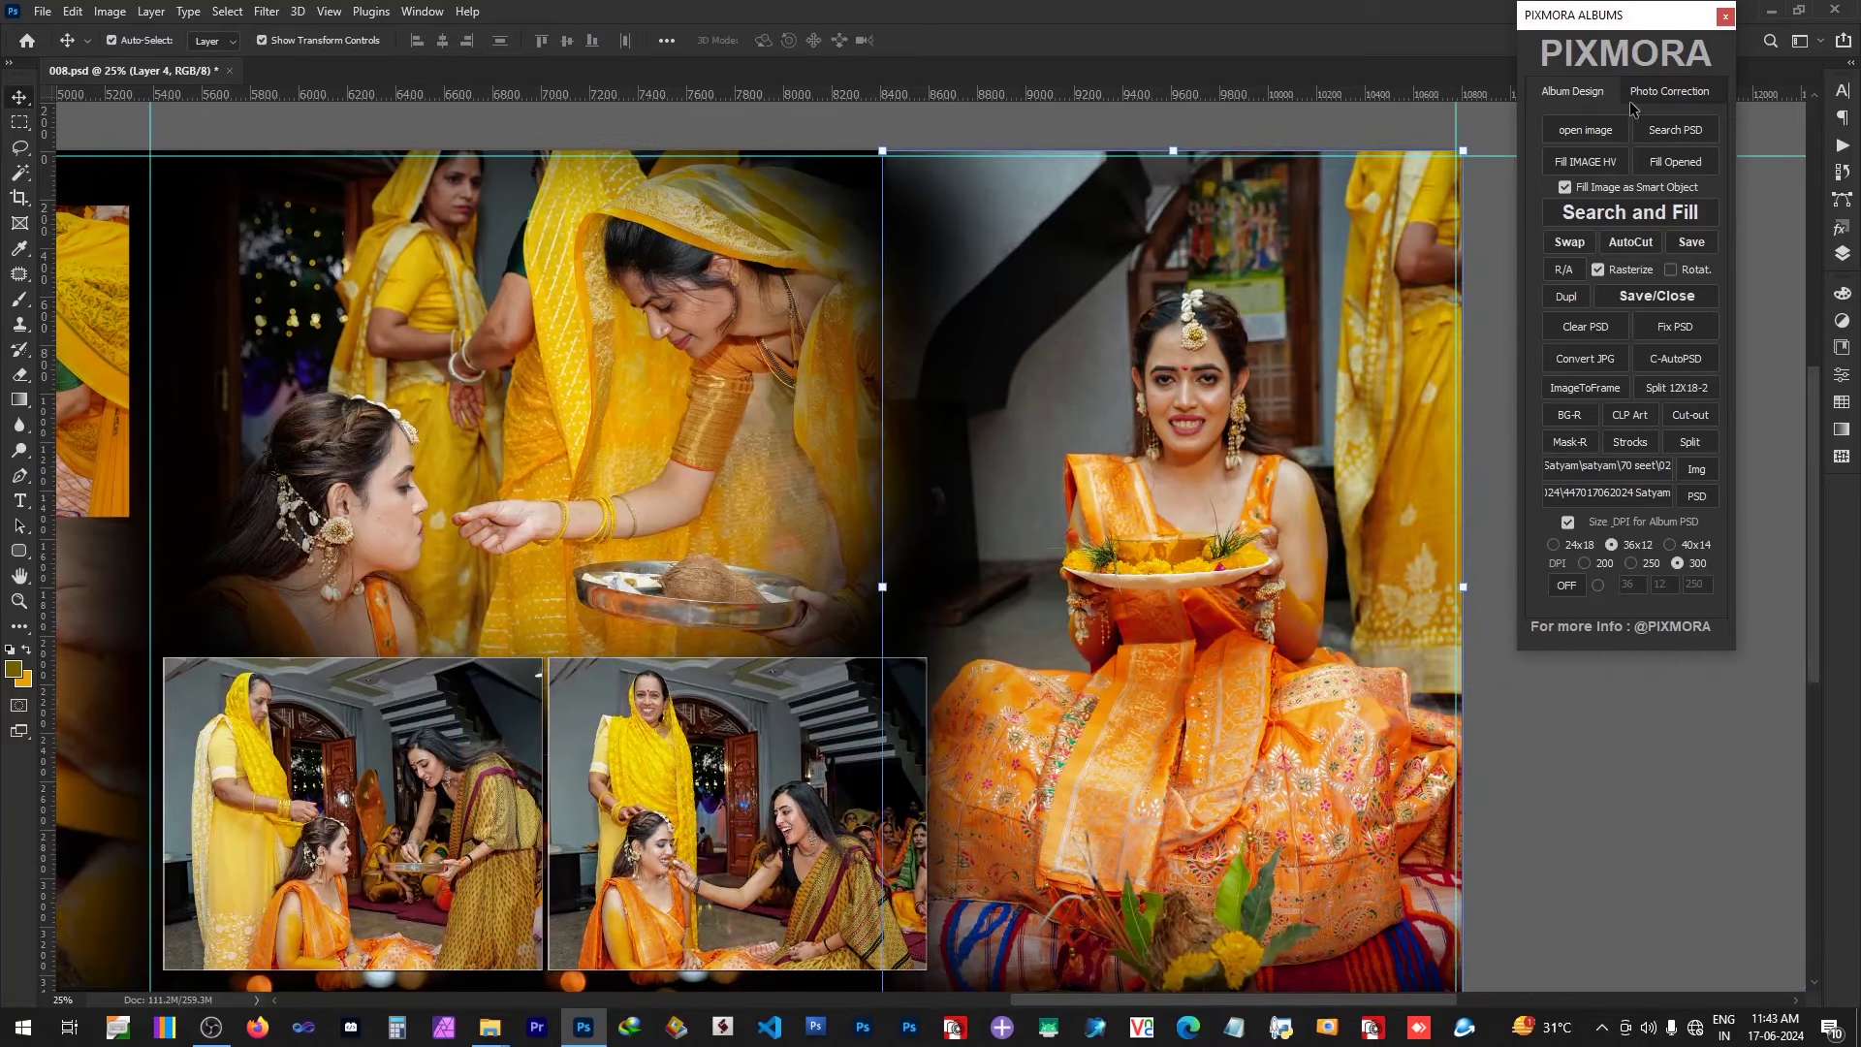
left_click(1658, 91)
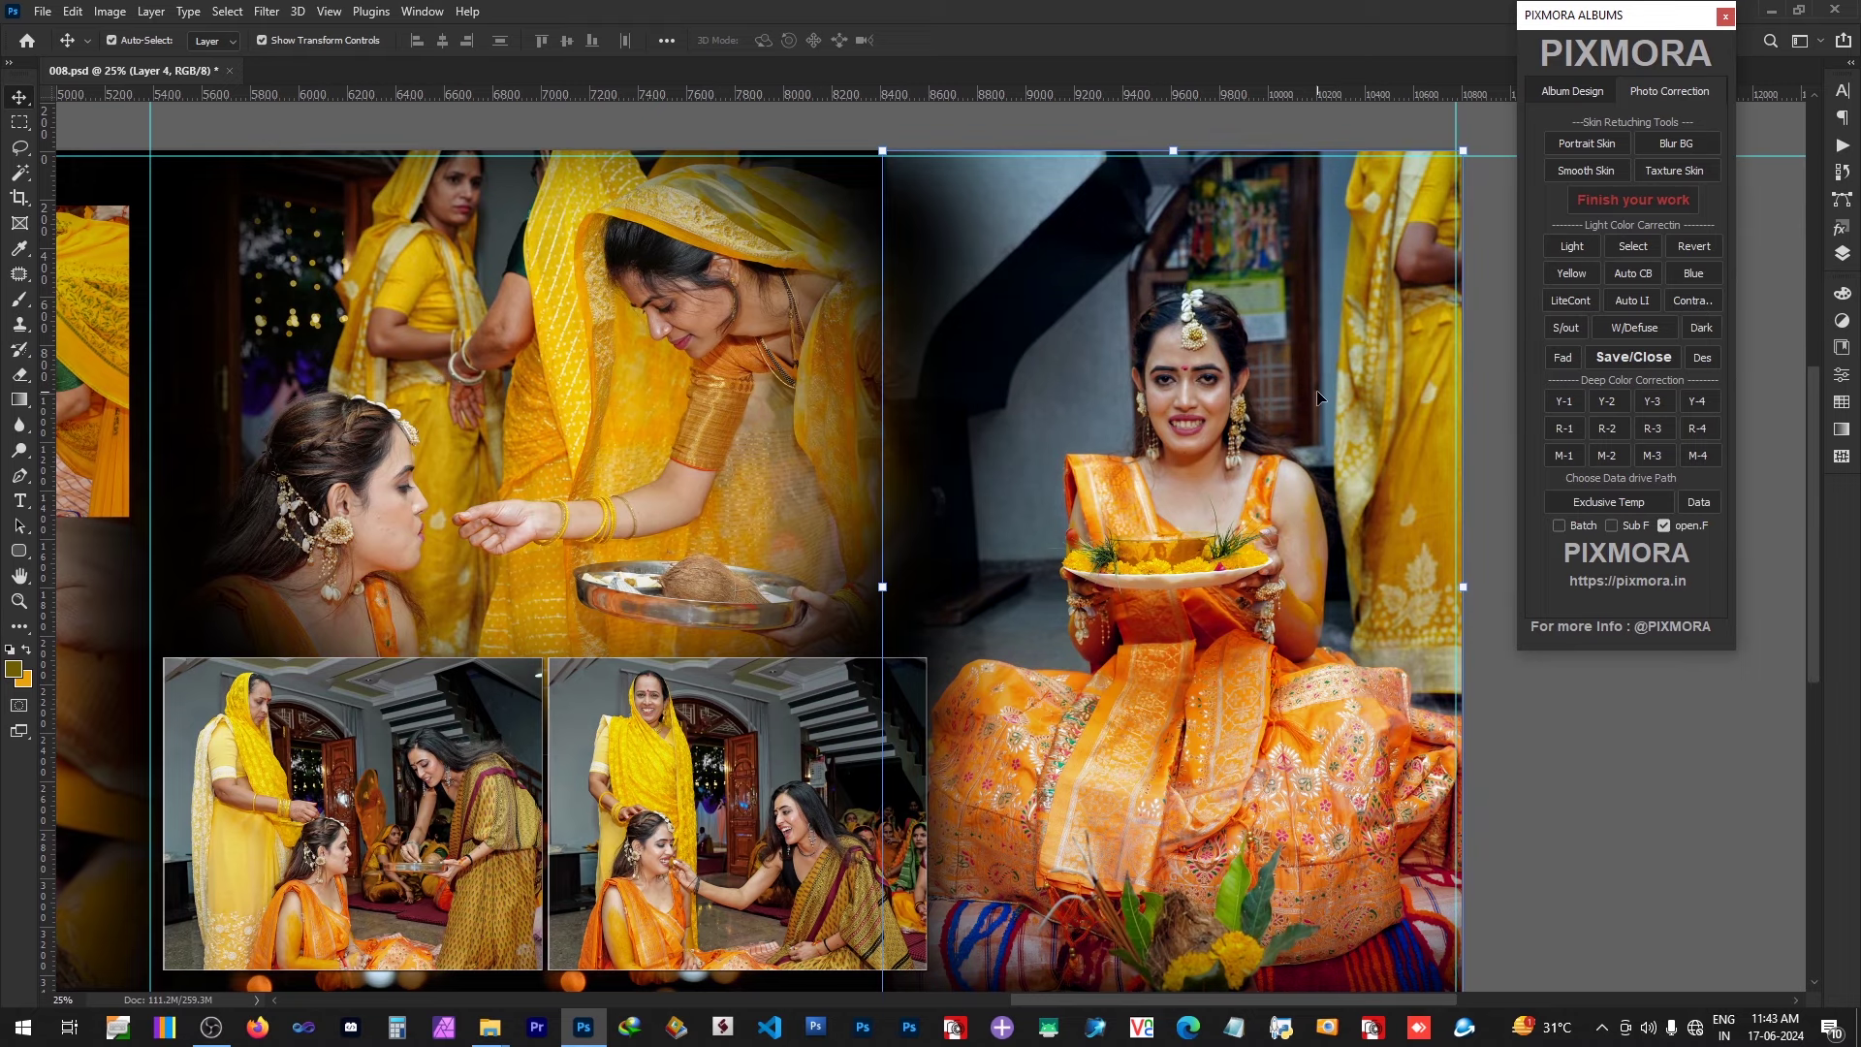
Step: Soften the bride portrait's Pixmora mask with a large soft eraser, fading its upper area into the black background
right_click(1128, 351)
left_click(1168, 367)
key("ctrl+minus")
key("e")
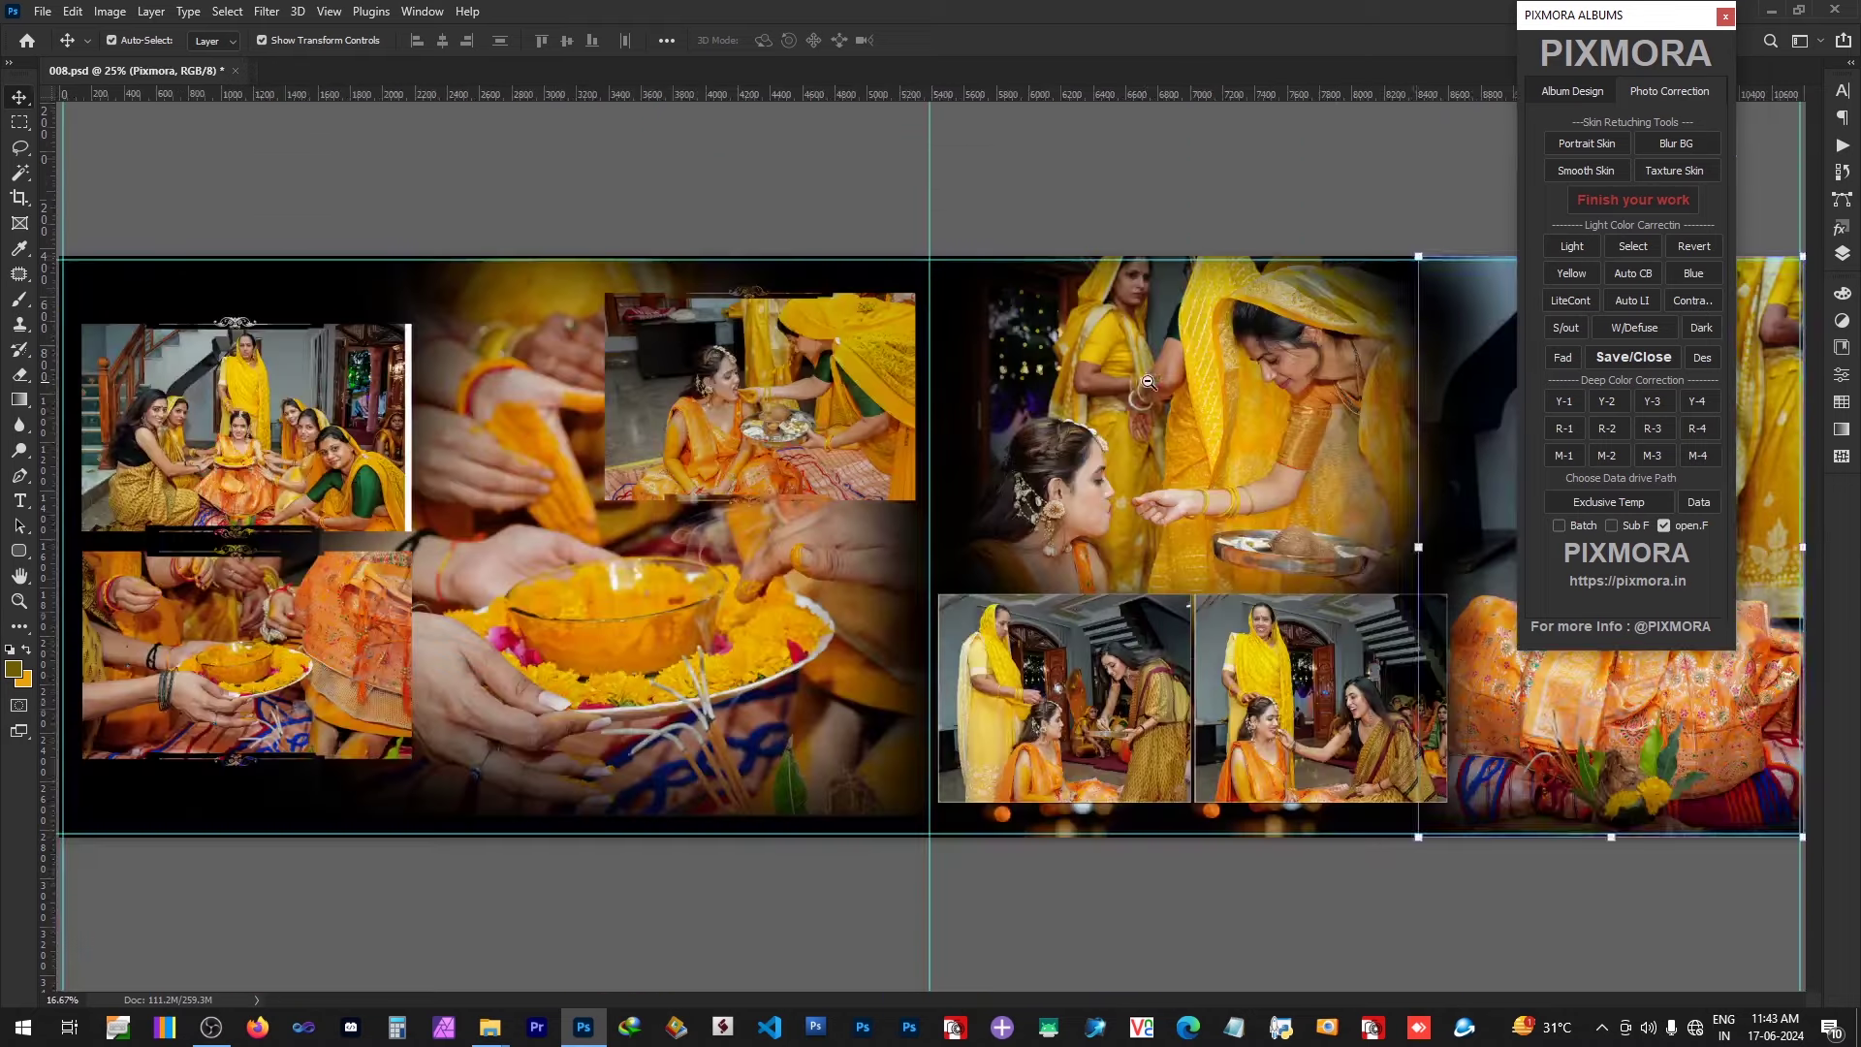
left_click(1295, 363, "ctrl")
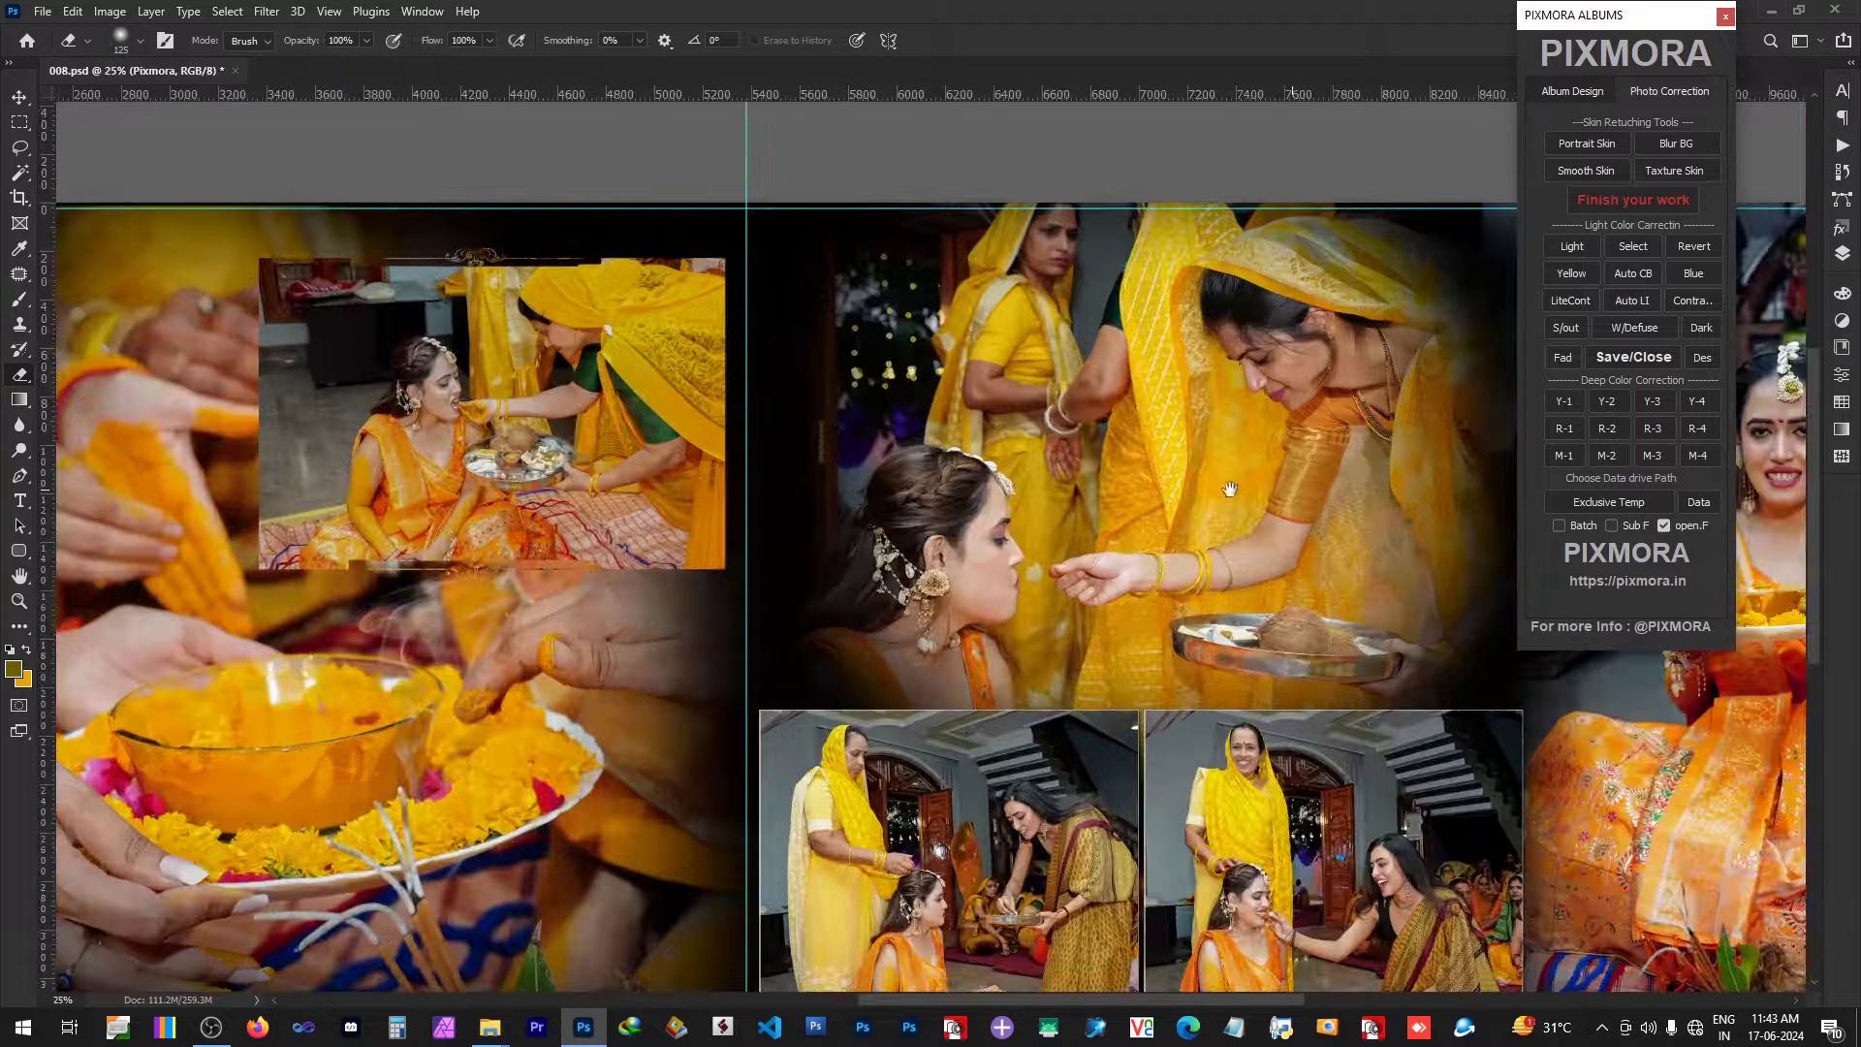
left_click_drag(1296, 362, 566, 563)
key("bracketright")
key("bracketright")
key("bracketright")
key("bracketright")
key("bracketright")
key("bracketright")
key("bracketright")
key("bracketright")
key("bracketright")
key("bracketright")
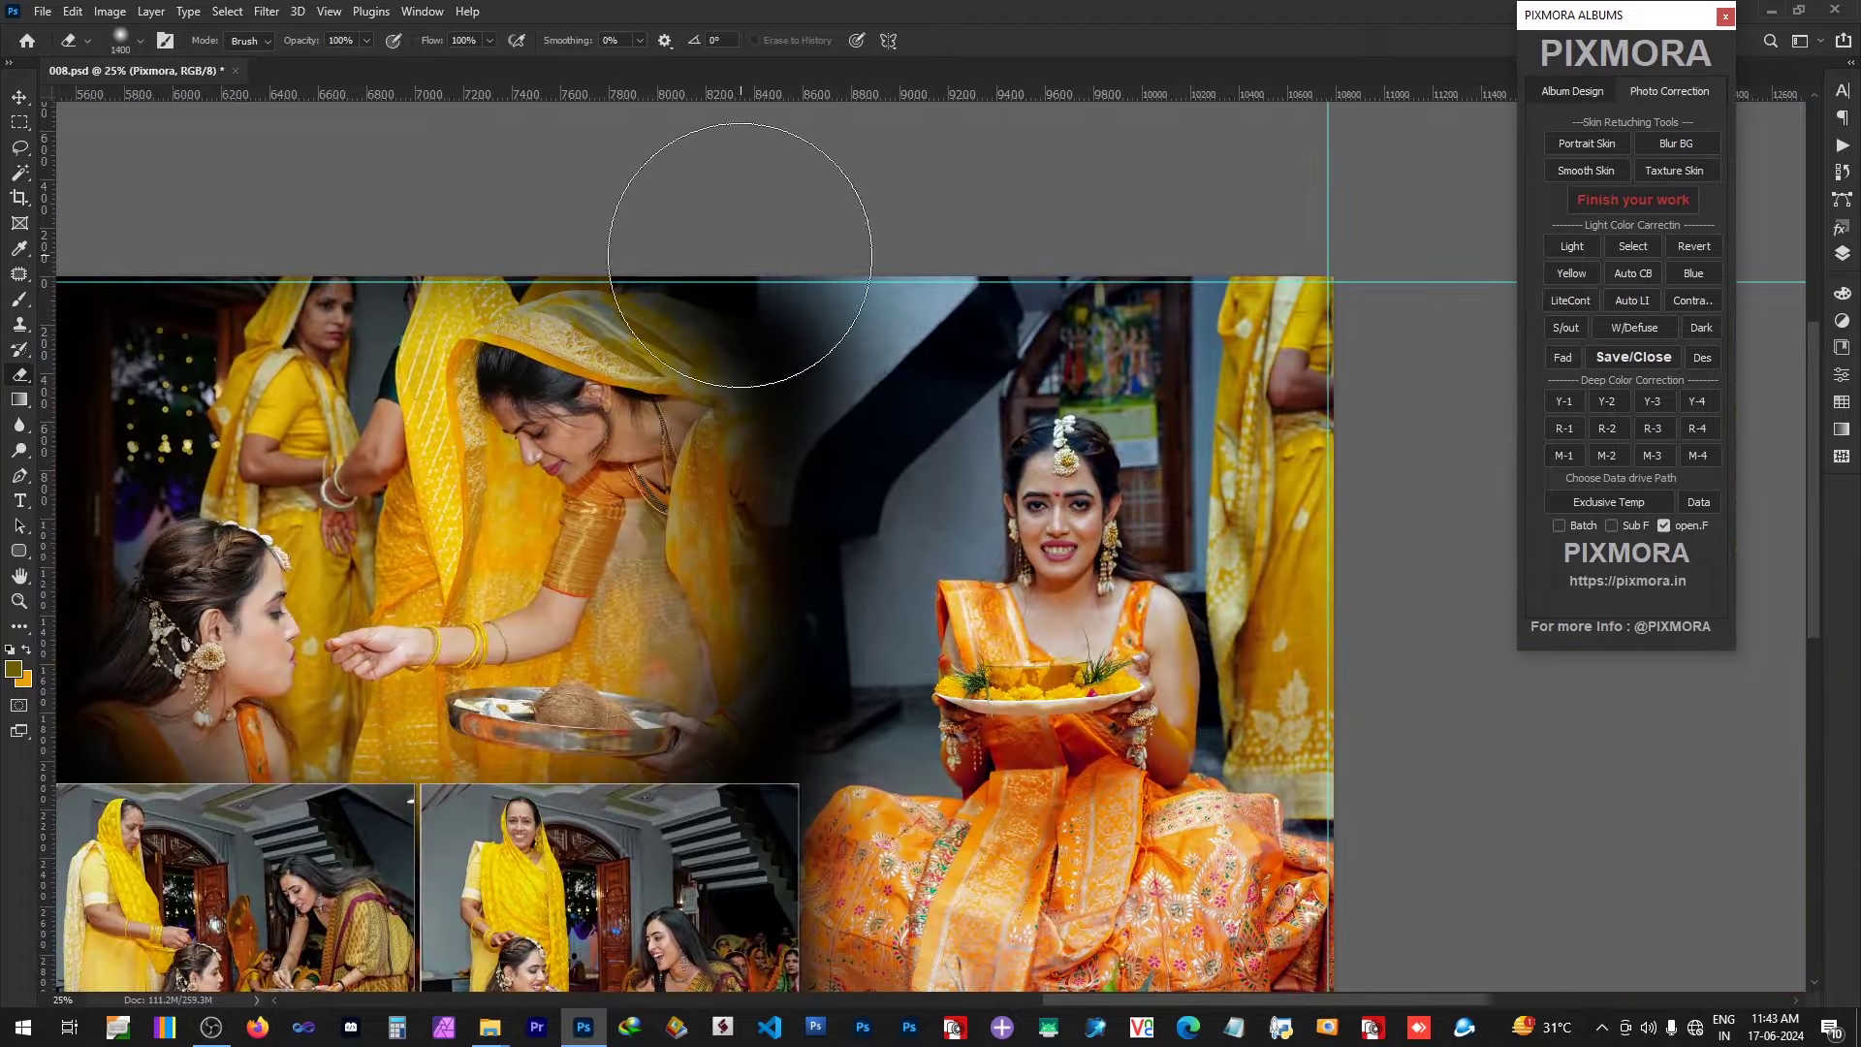
mouse_move(681, 200)
left_mouse_down()
mouse_move(1113, 104)
mouse_move(1580, 204)
mouse_move(1454, 853)
mouse_move(1493, 969)
left_mouse_up()
key("ctrl+minus")
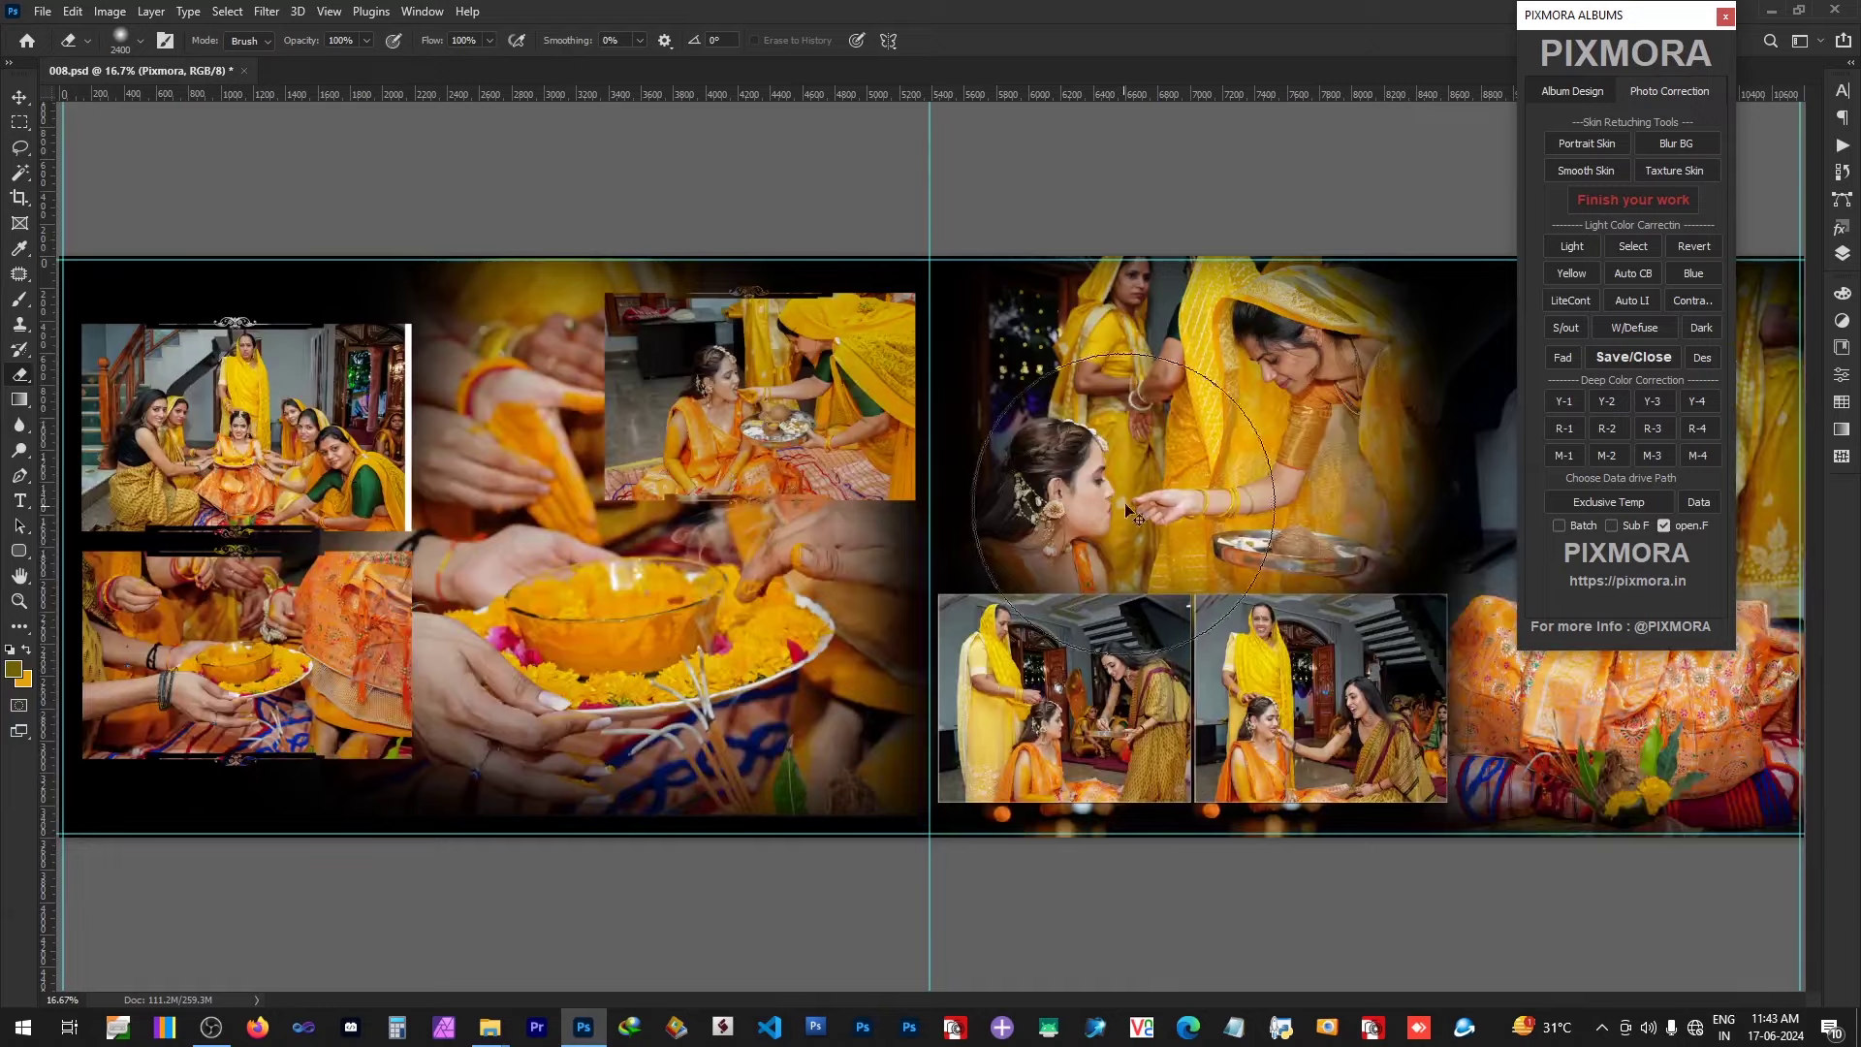
Step: Scale down and reposition the large feeding-ritual photo so both women fit inside its soft-edged mask
key("v")
left_click(787, 475, "ctrl")
left_click_drag(782, 549, 151, 637)
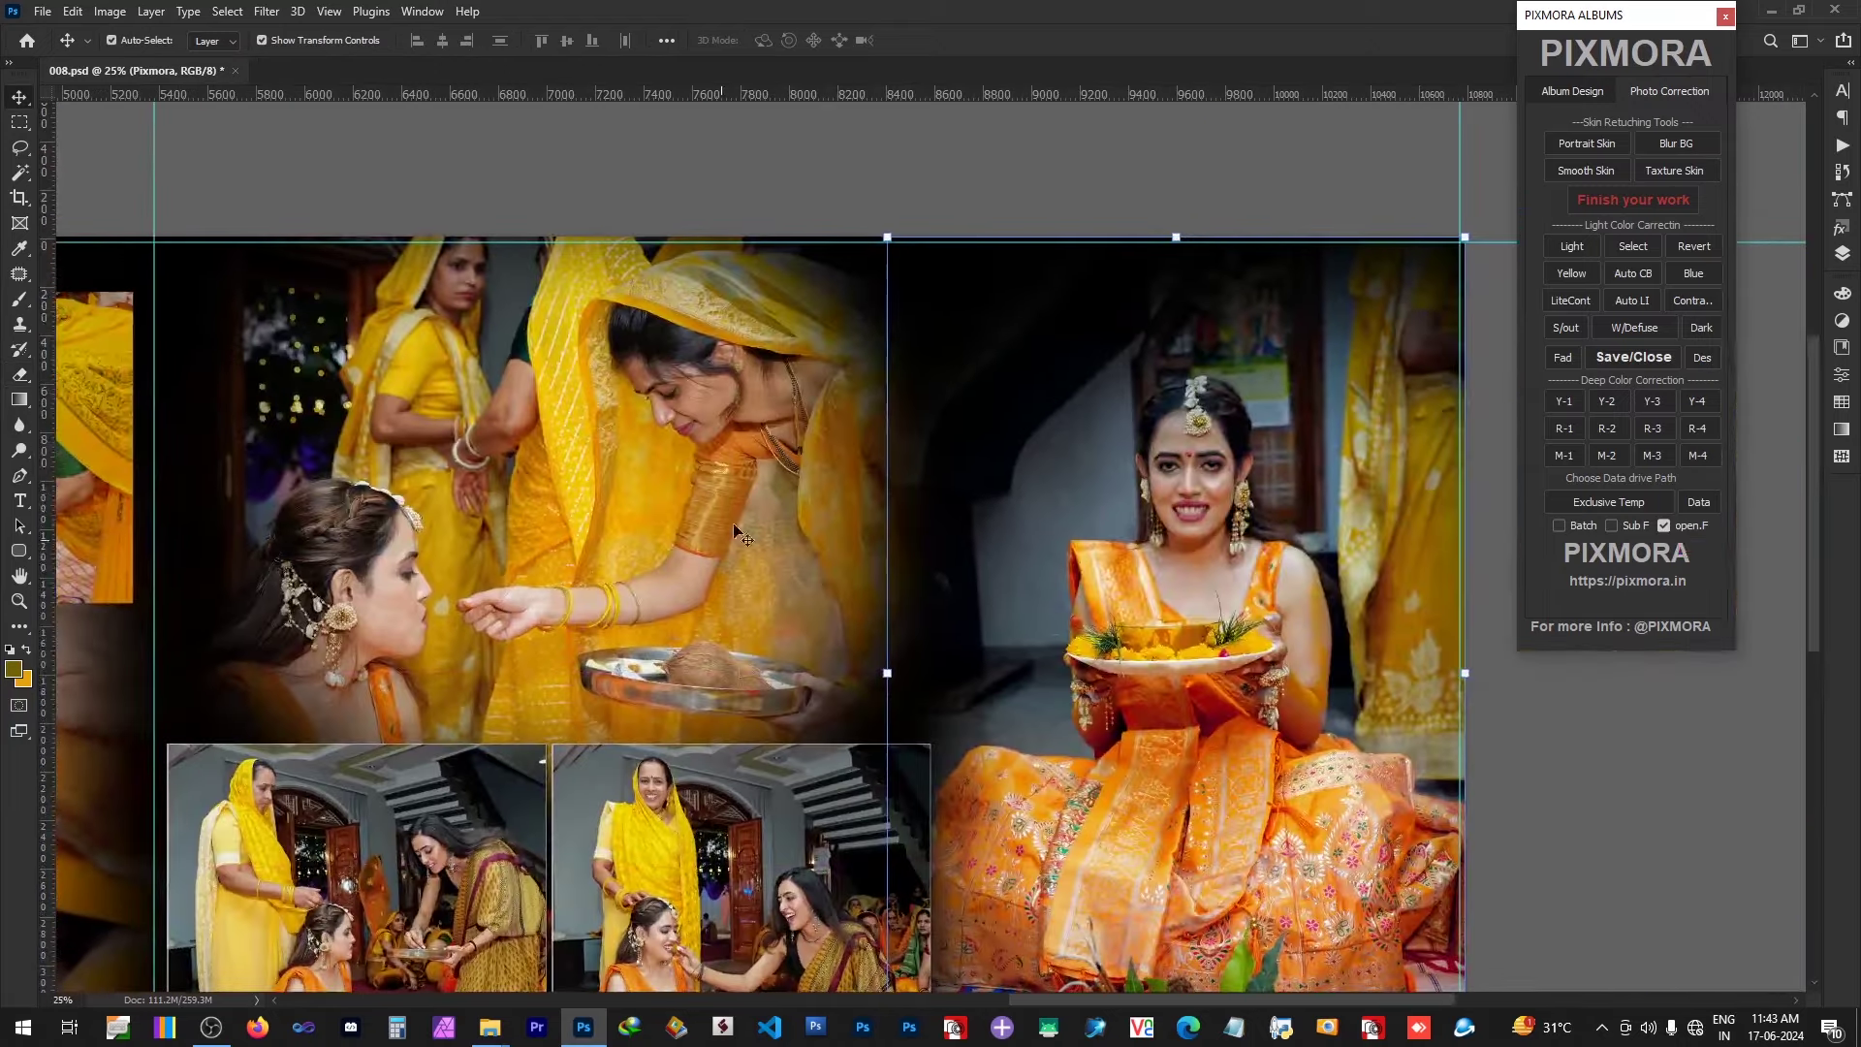
left_click(716, 457, "ctrl")
left_click_drag(1059, 865, 939, 747)
left_click_drag(640, 466, 680, 529)
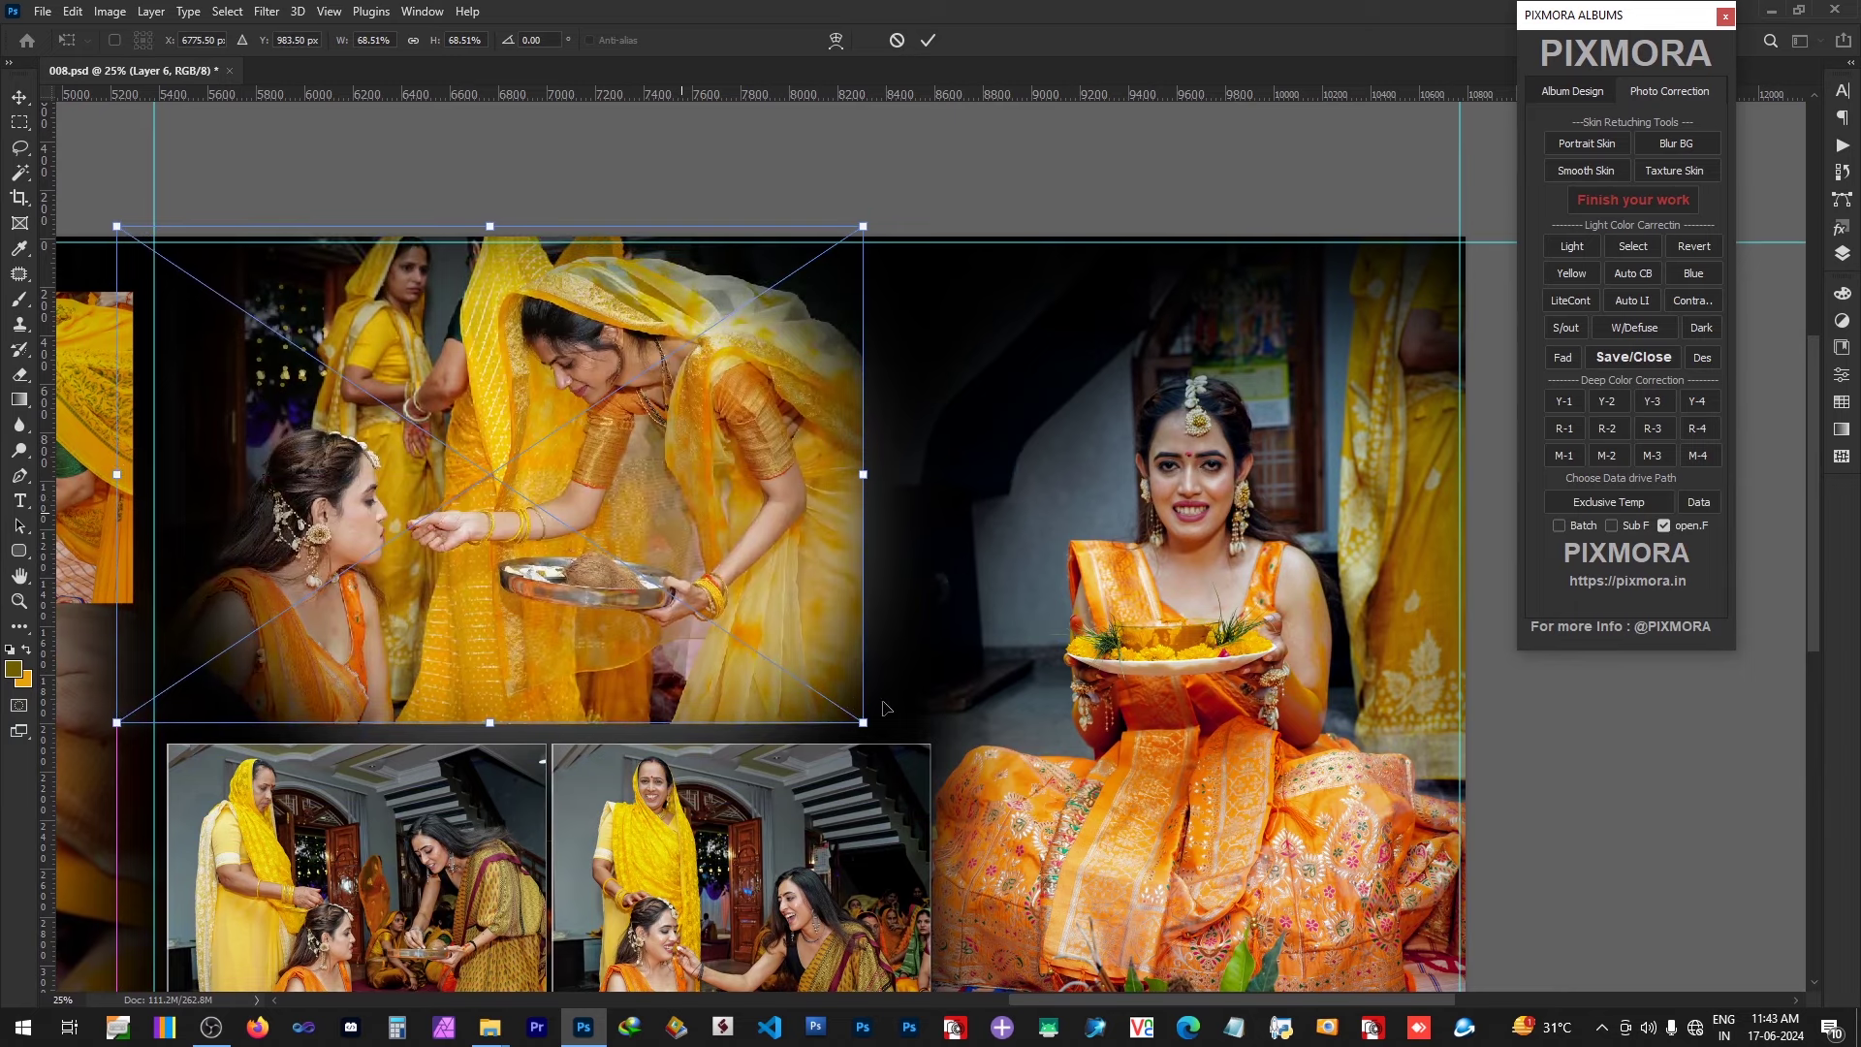
left_click_drag(863, 722, 918, 760)
key("Return")
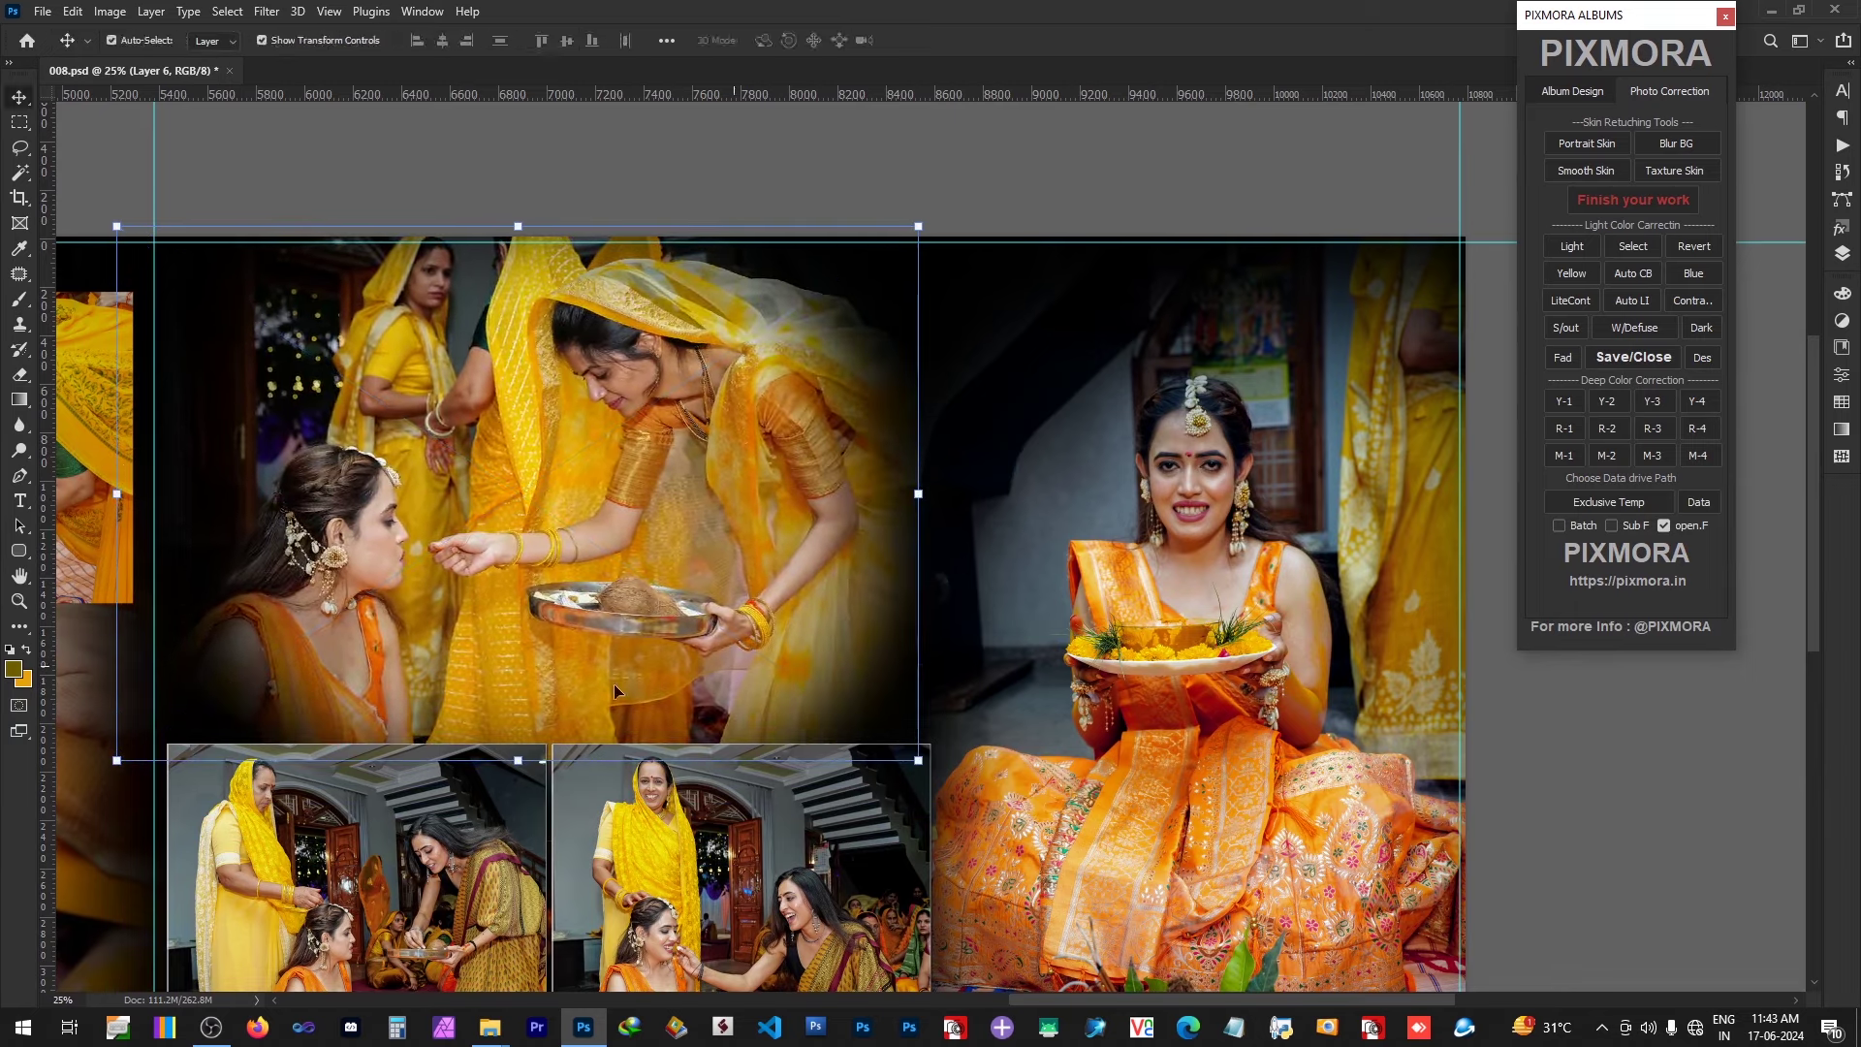
Step: Sample the grey wall colour from the right-hand small framed photo as the foreground colour
key("b")
left_click(580, 850, "alt")
left_click_drag(247, 838, 748, 503)
key("ctrl+minus")
key("ctrl+minus")
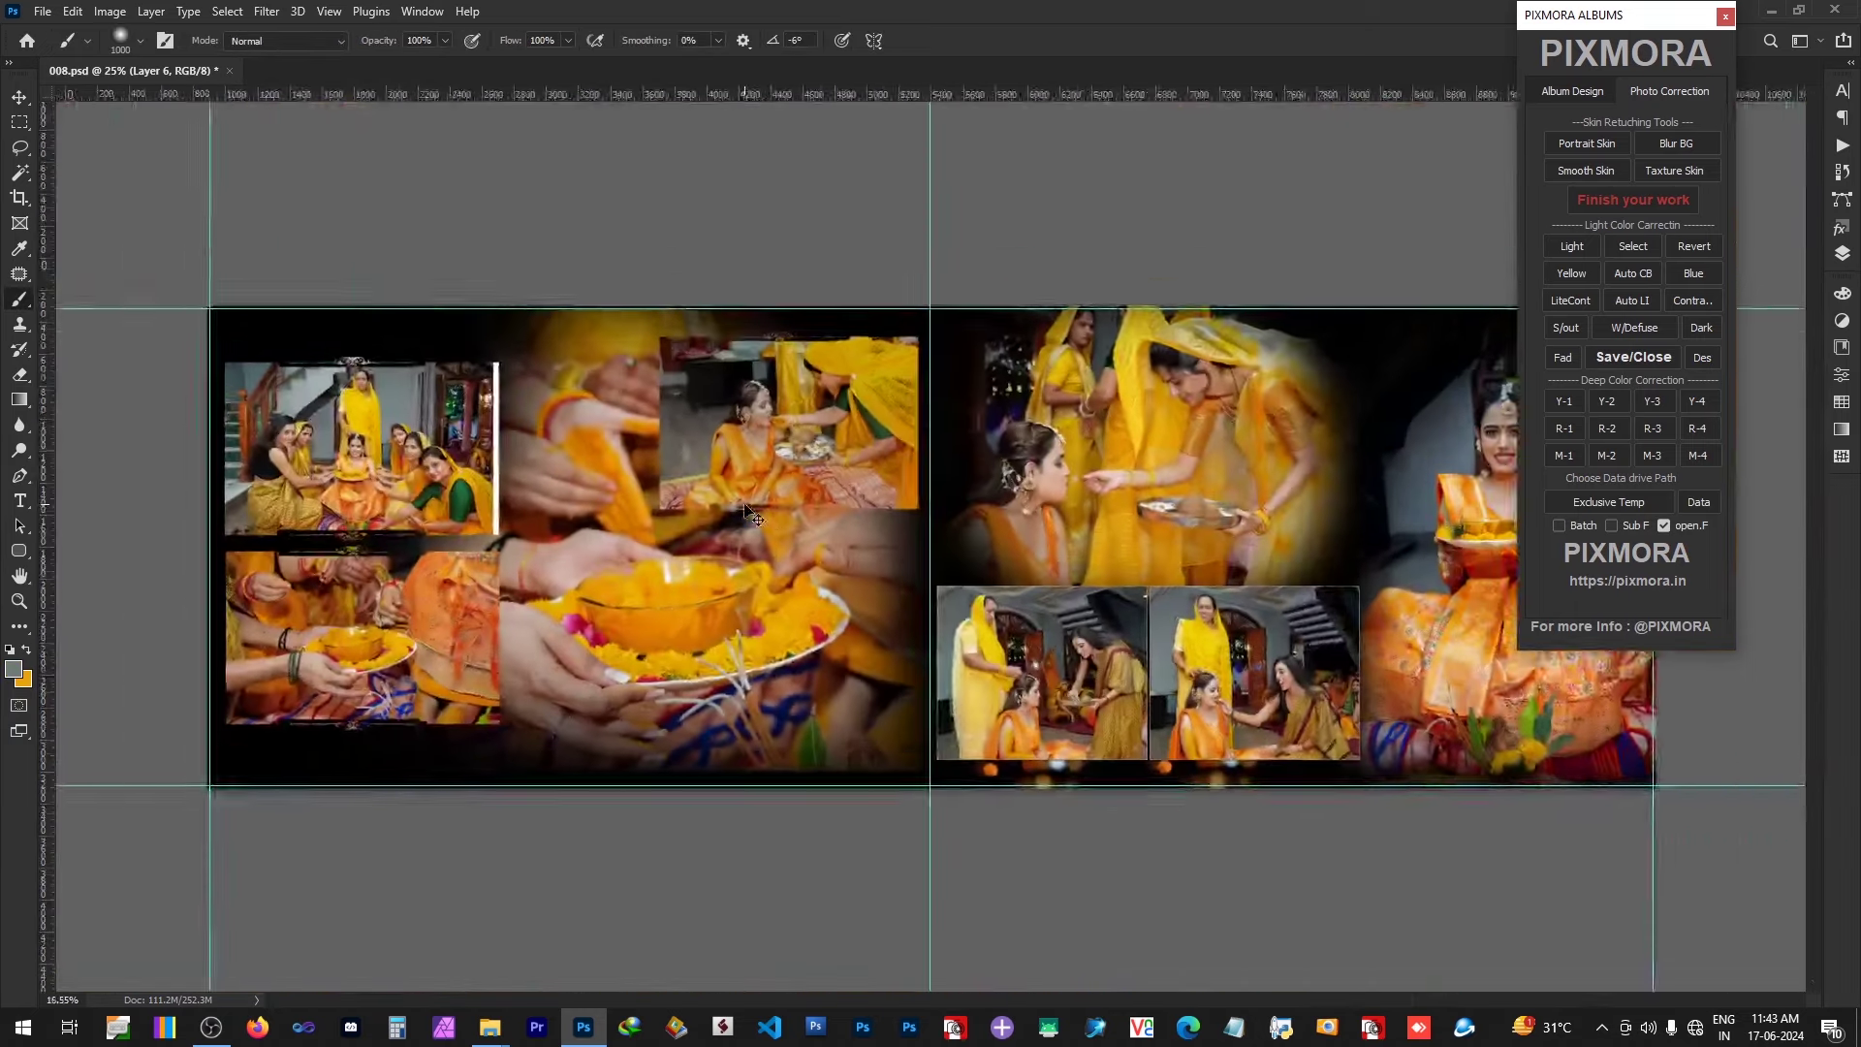
Step: Add an empty layer directly above the black background and fill it with the sampled grey
key("v")
right_click(360, 344)
left_click(393, 359)
key("ctrl+alt+a")
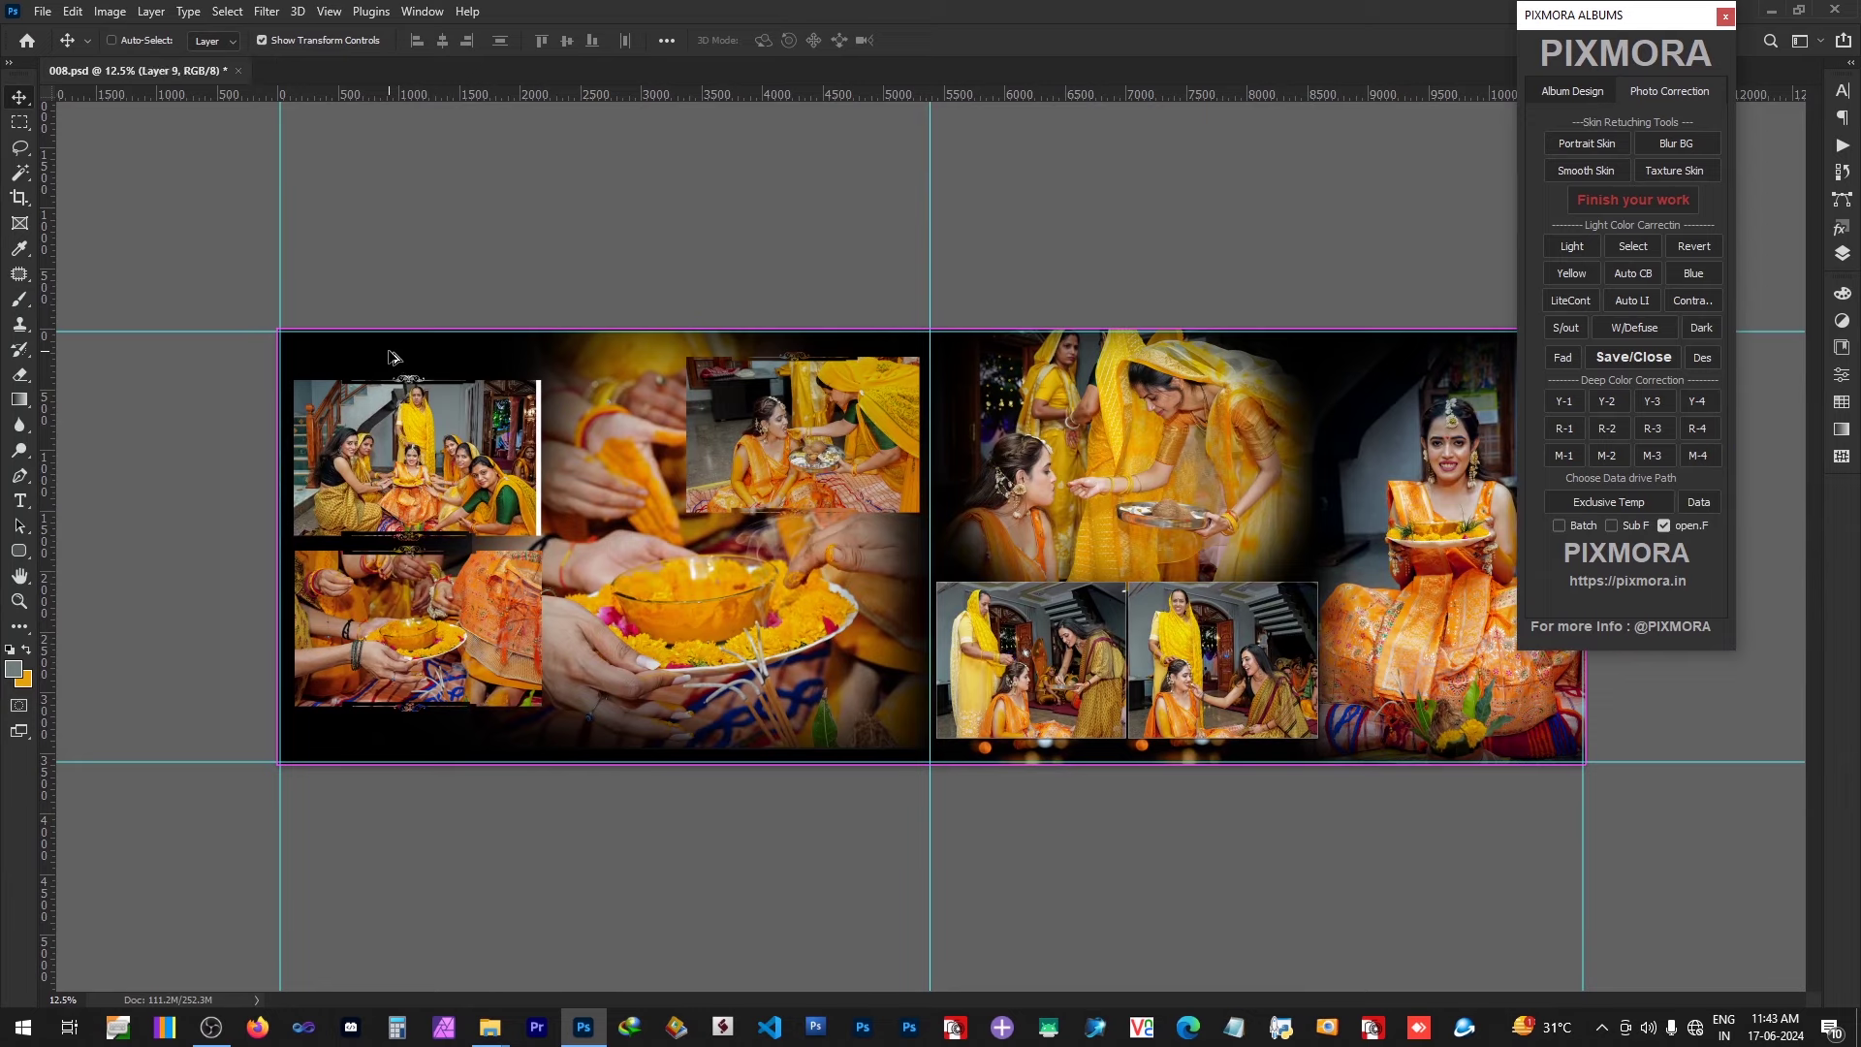
key("ctrl+plus")
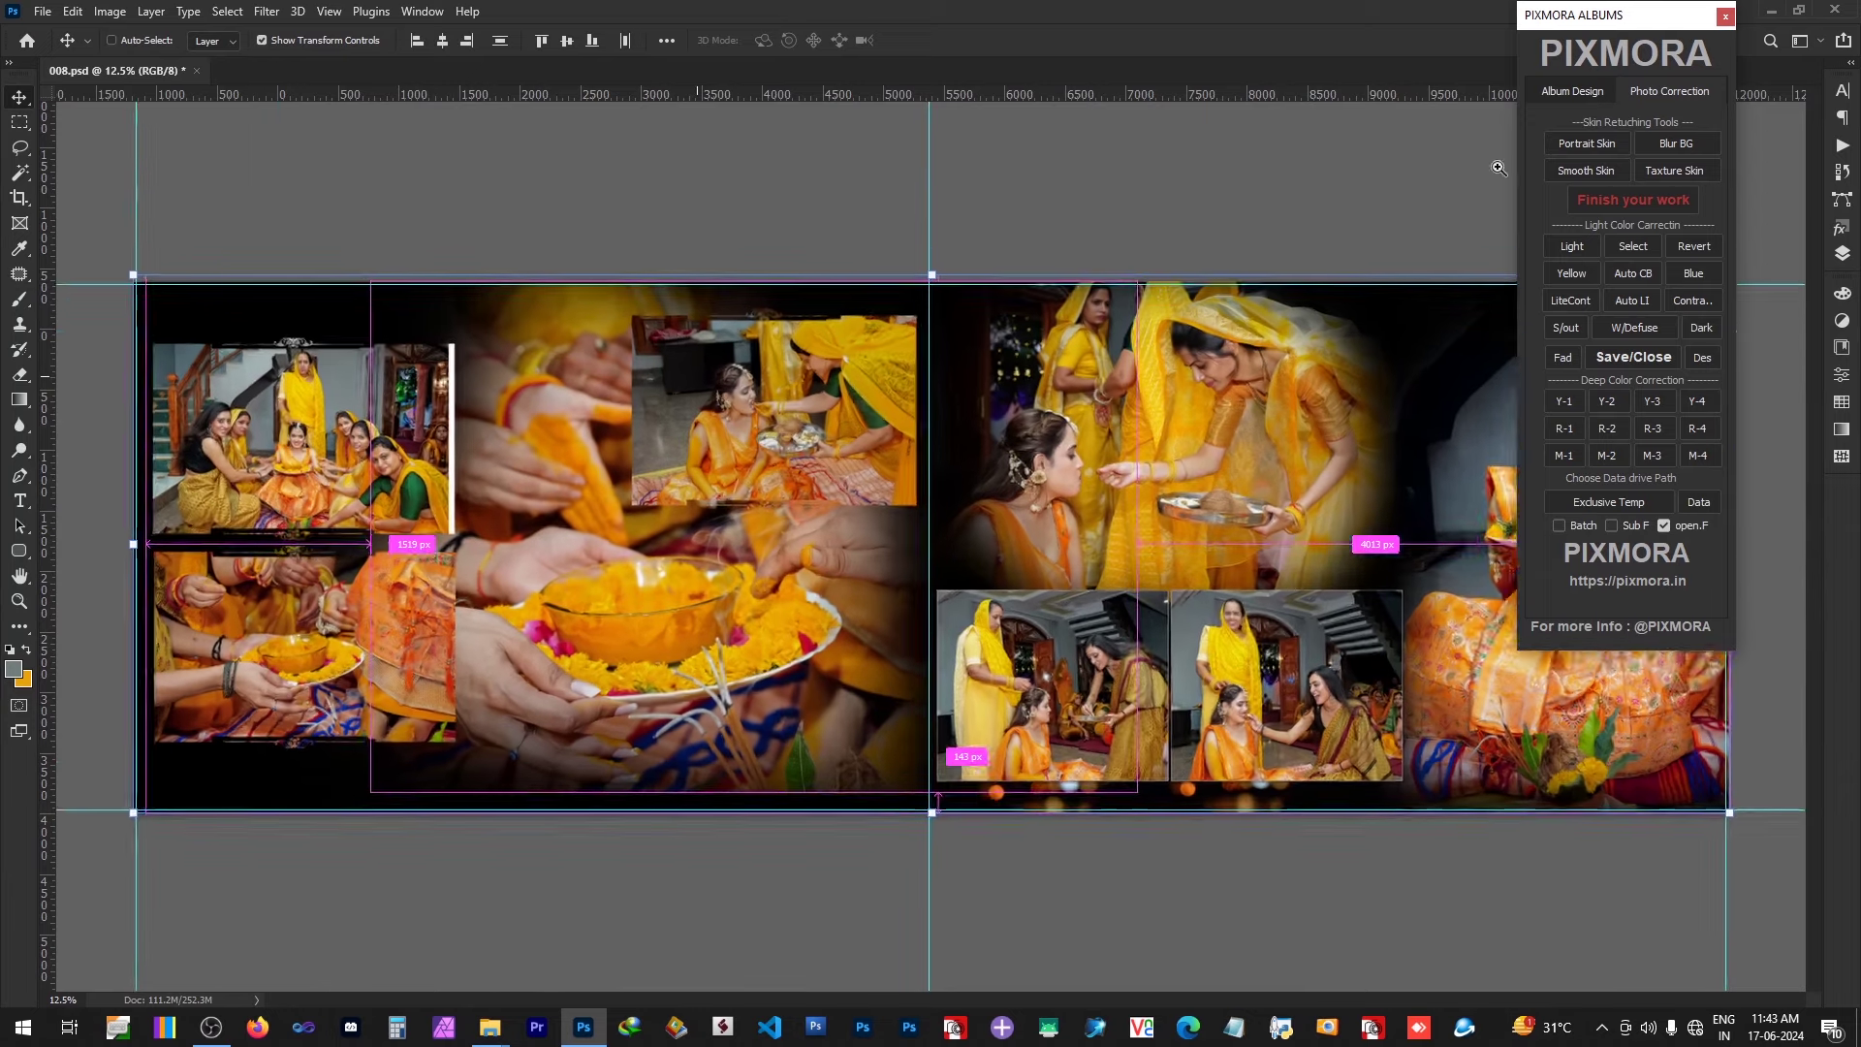
left_click(1842, 254)
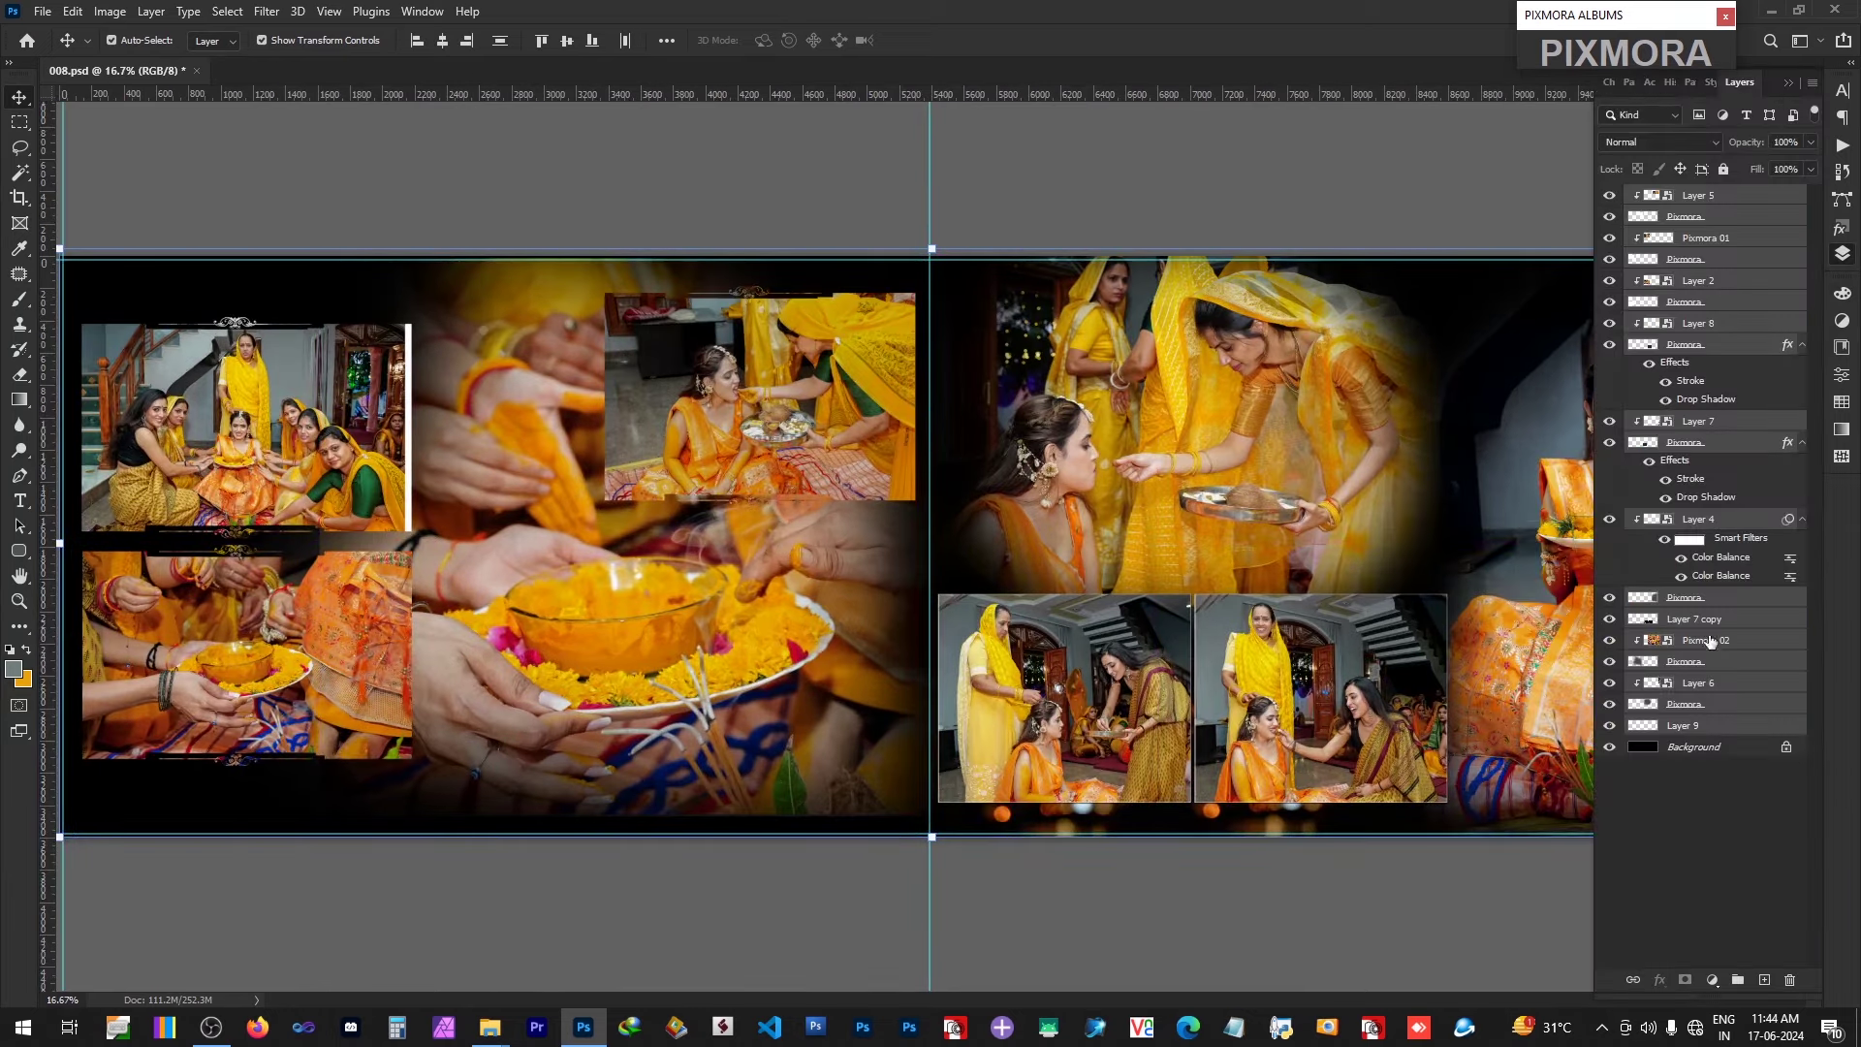
left_click(1706, 727)
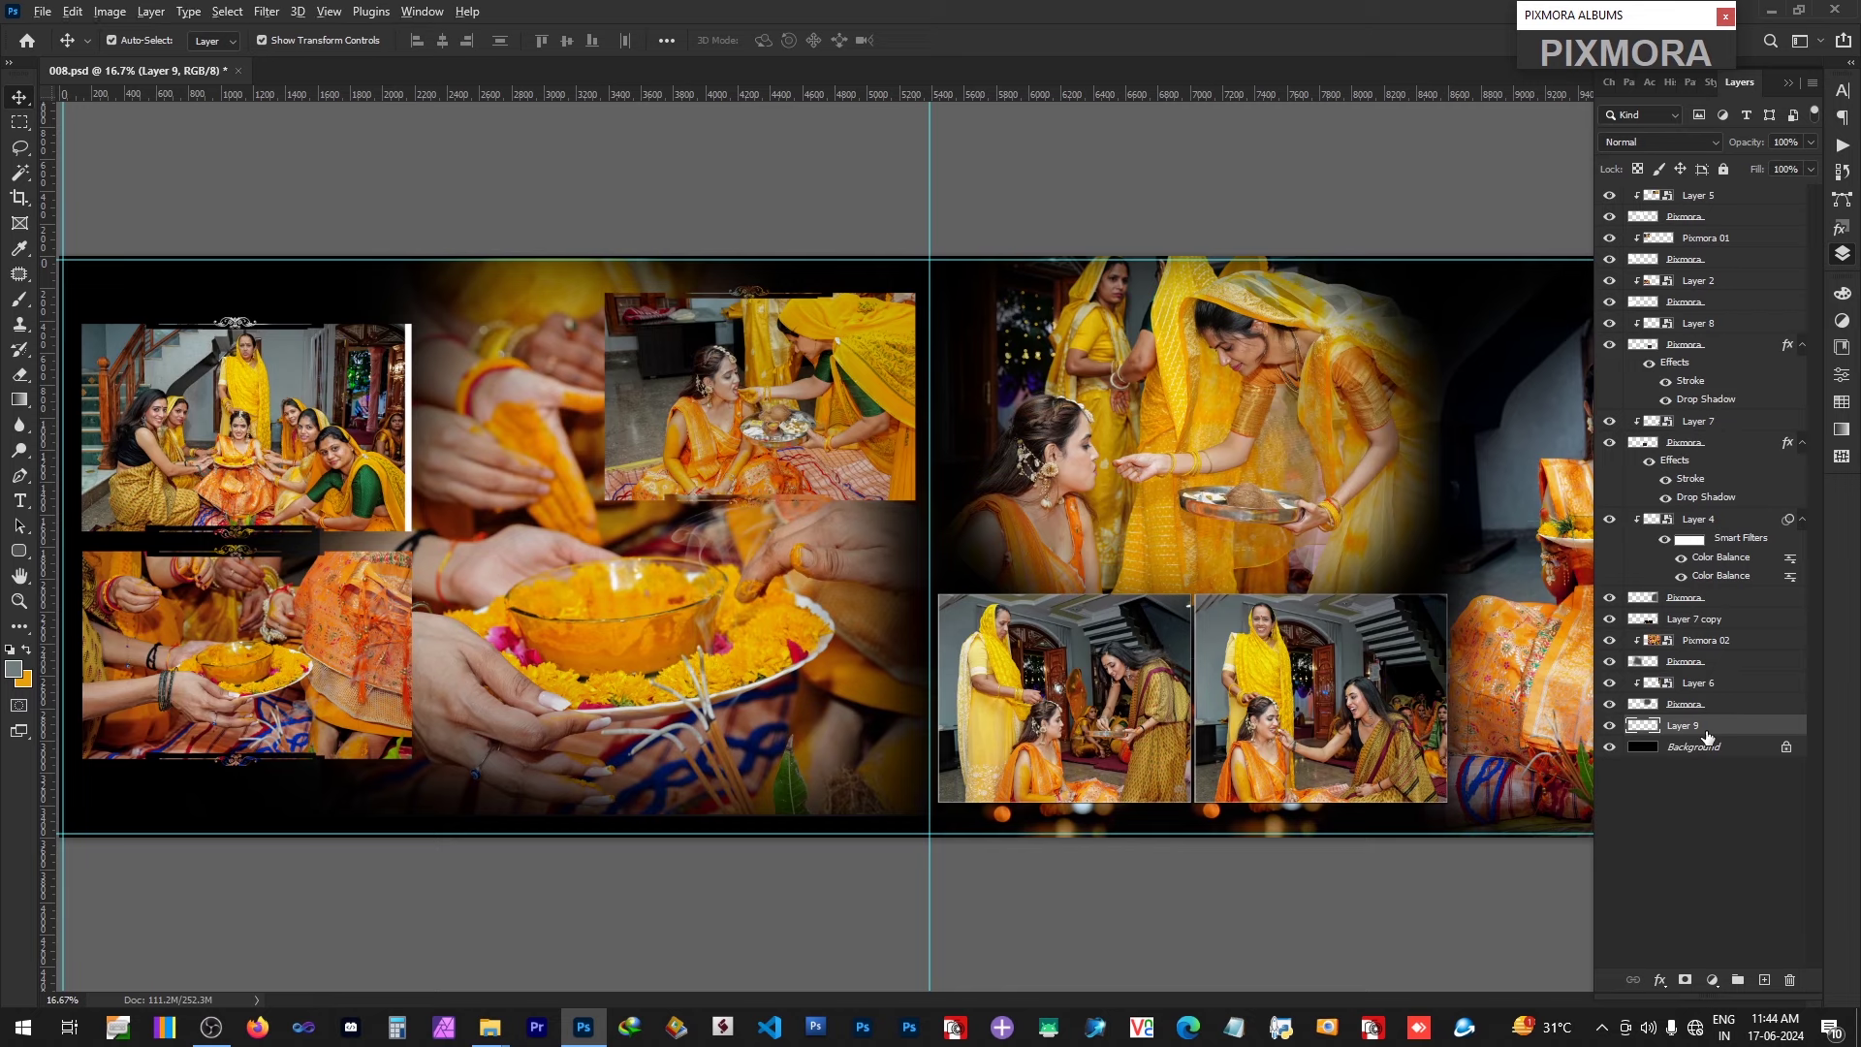
key("alt+BackSpace")
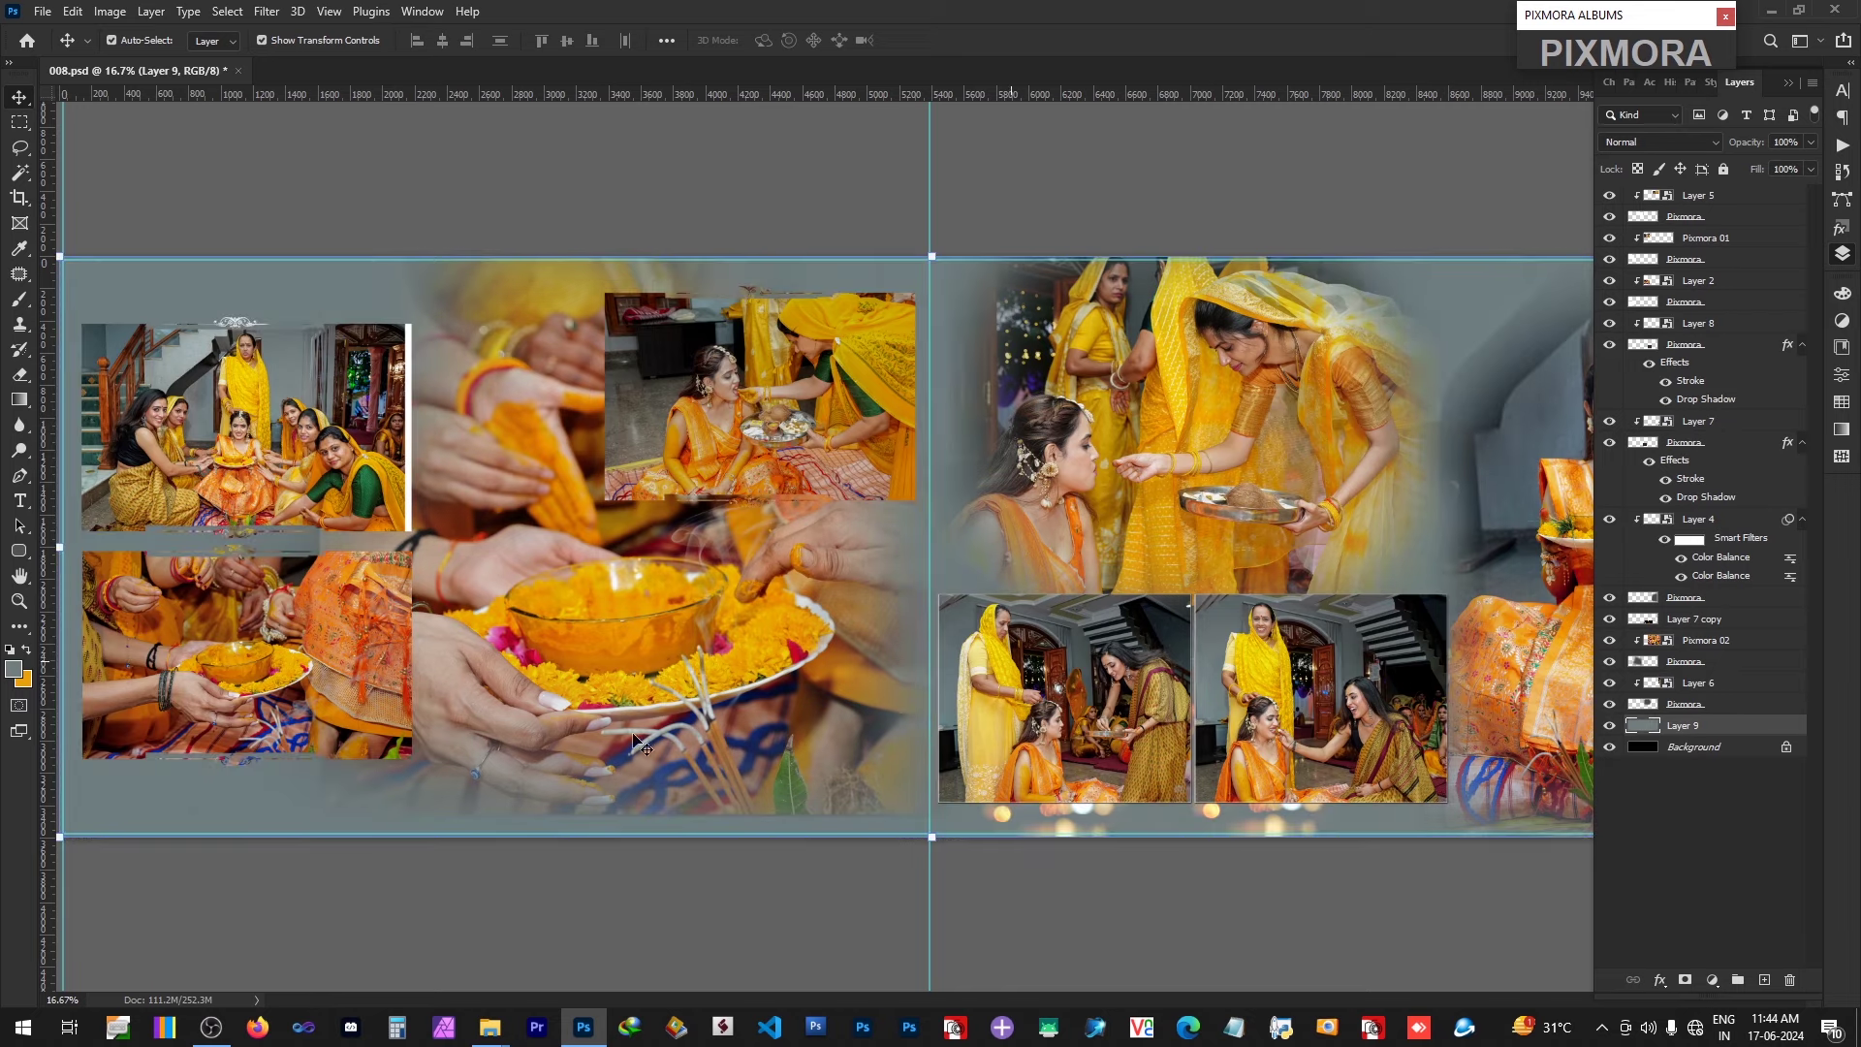
key("ctrl")
left_click(510, 391, "ctrl+alt")
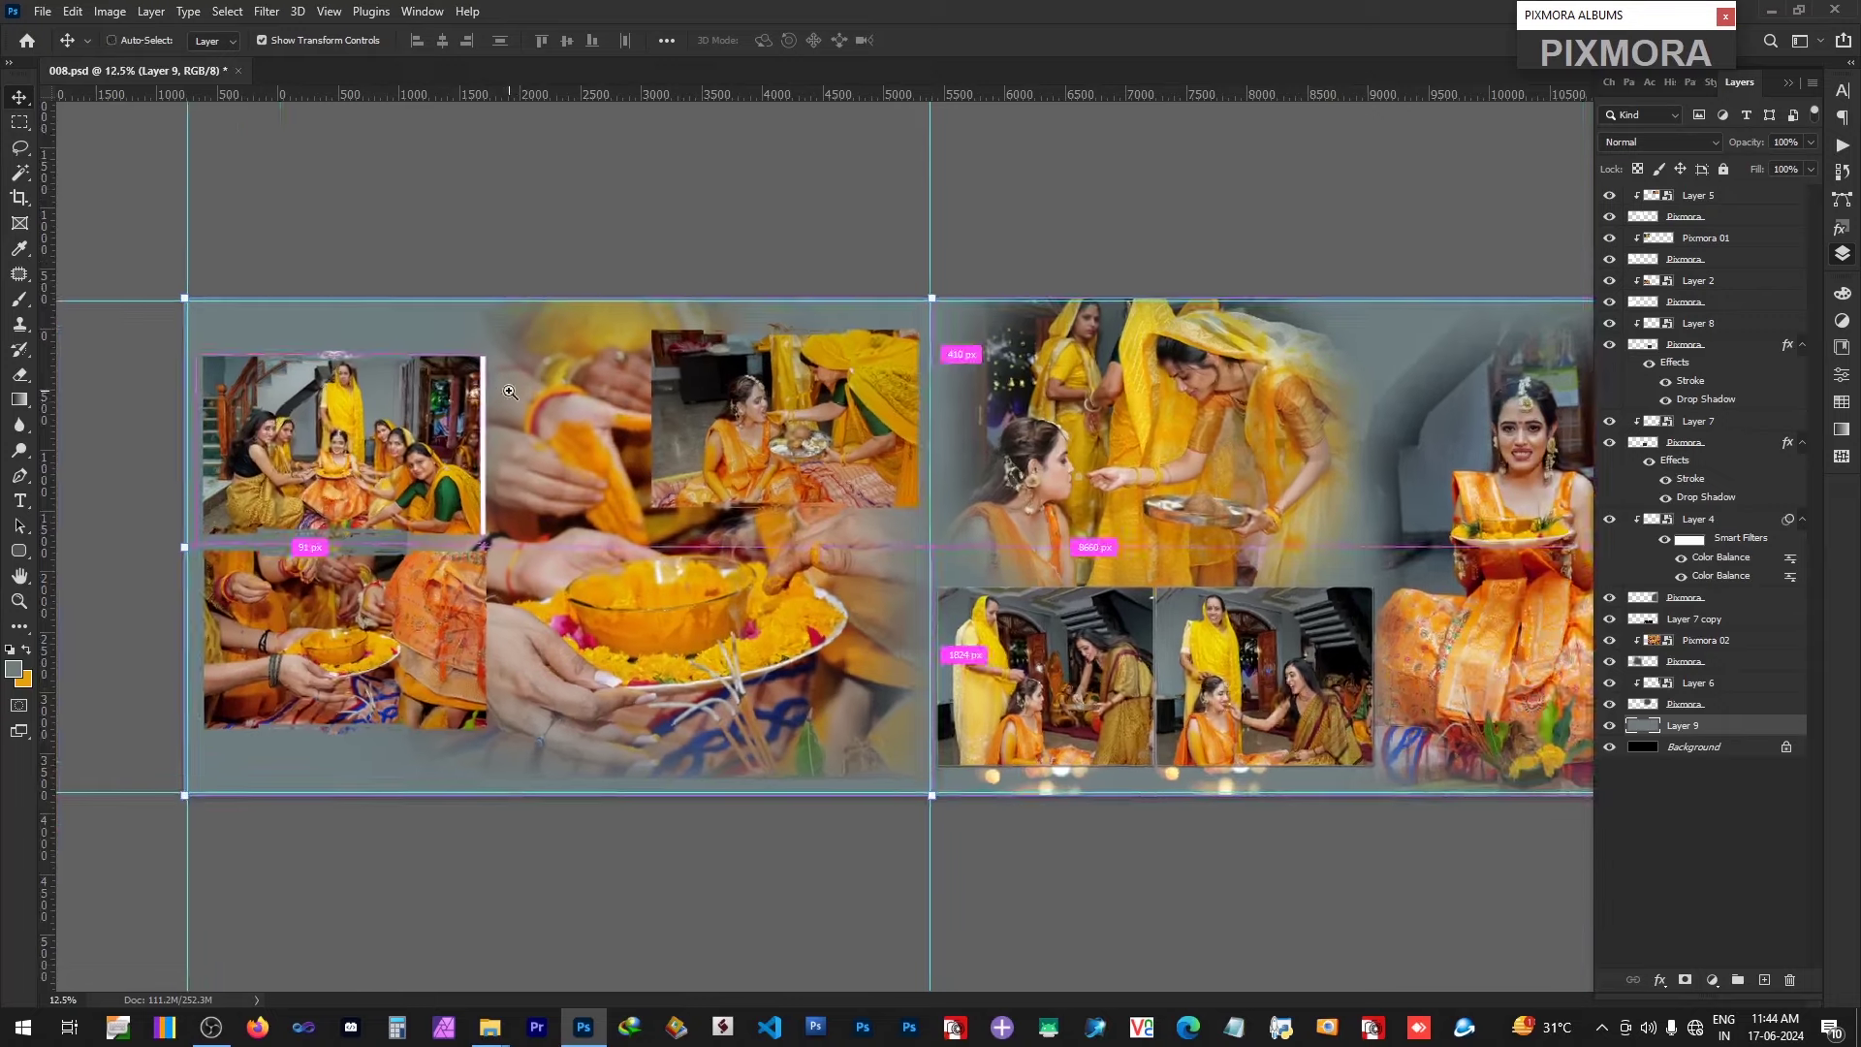
Step: Enlarge the family group photo slightly so it covers the right edge of its upper-left frame
left_click(510, 391, "ctrl")
key("b")
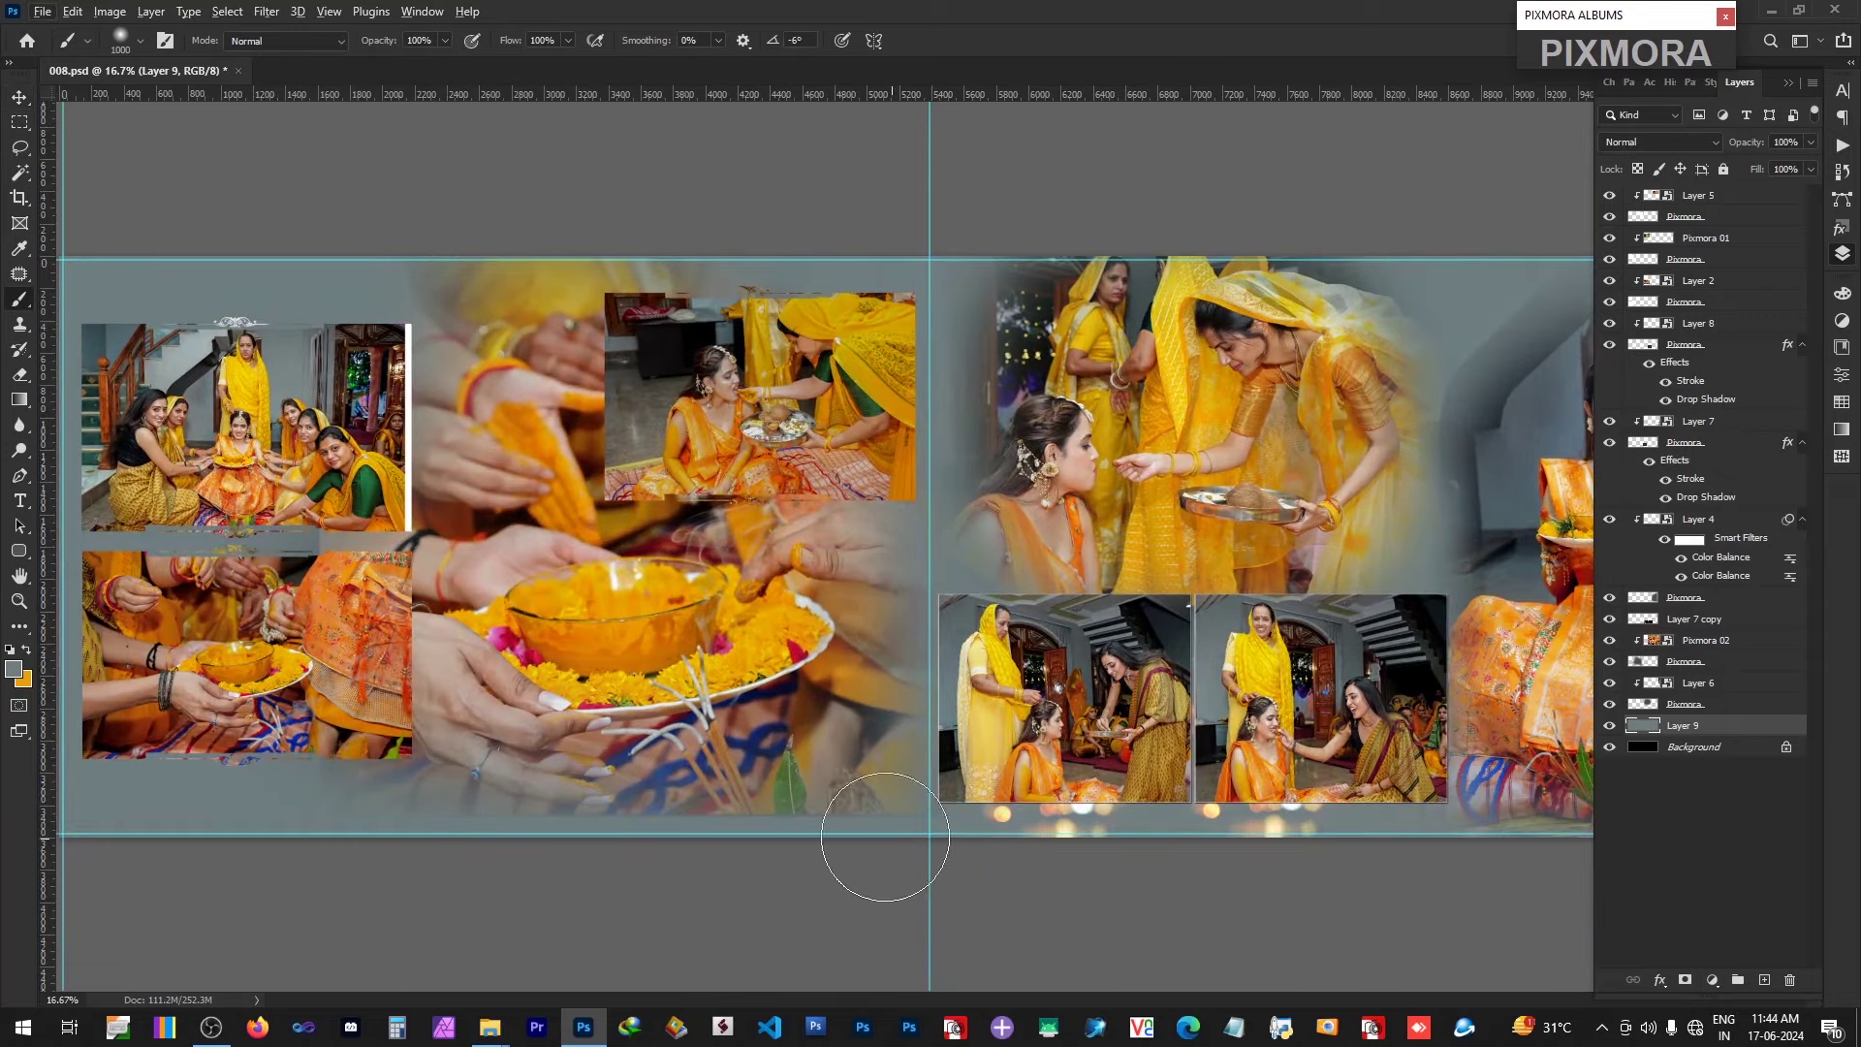
key("alt+v")
key("Escape")
key("v")
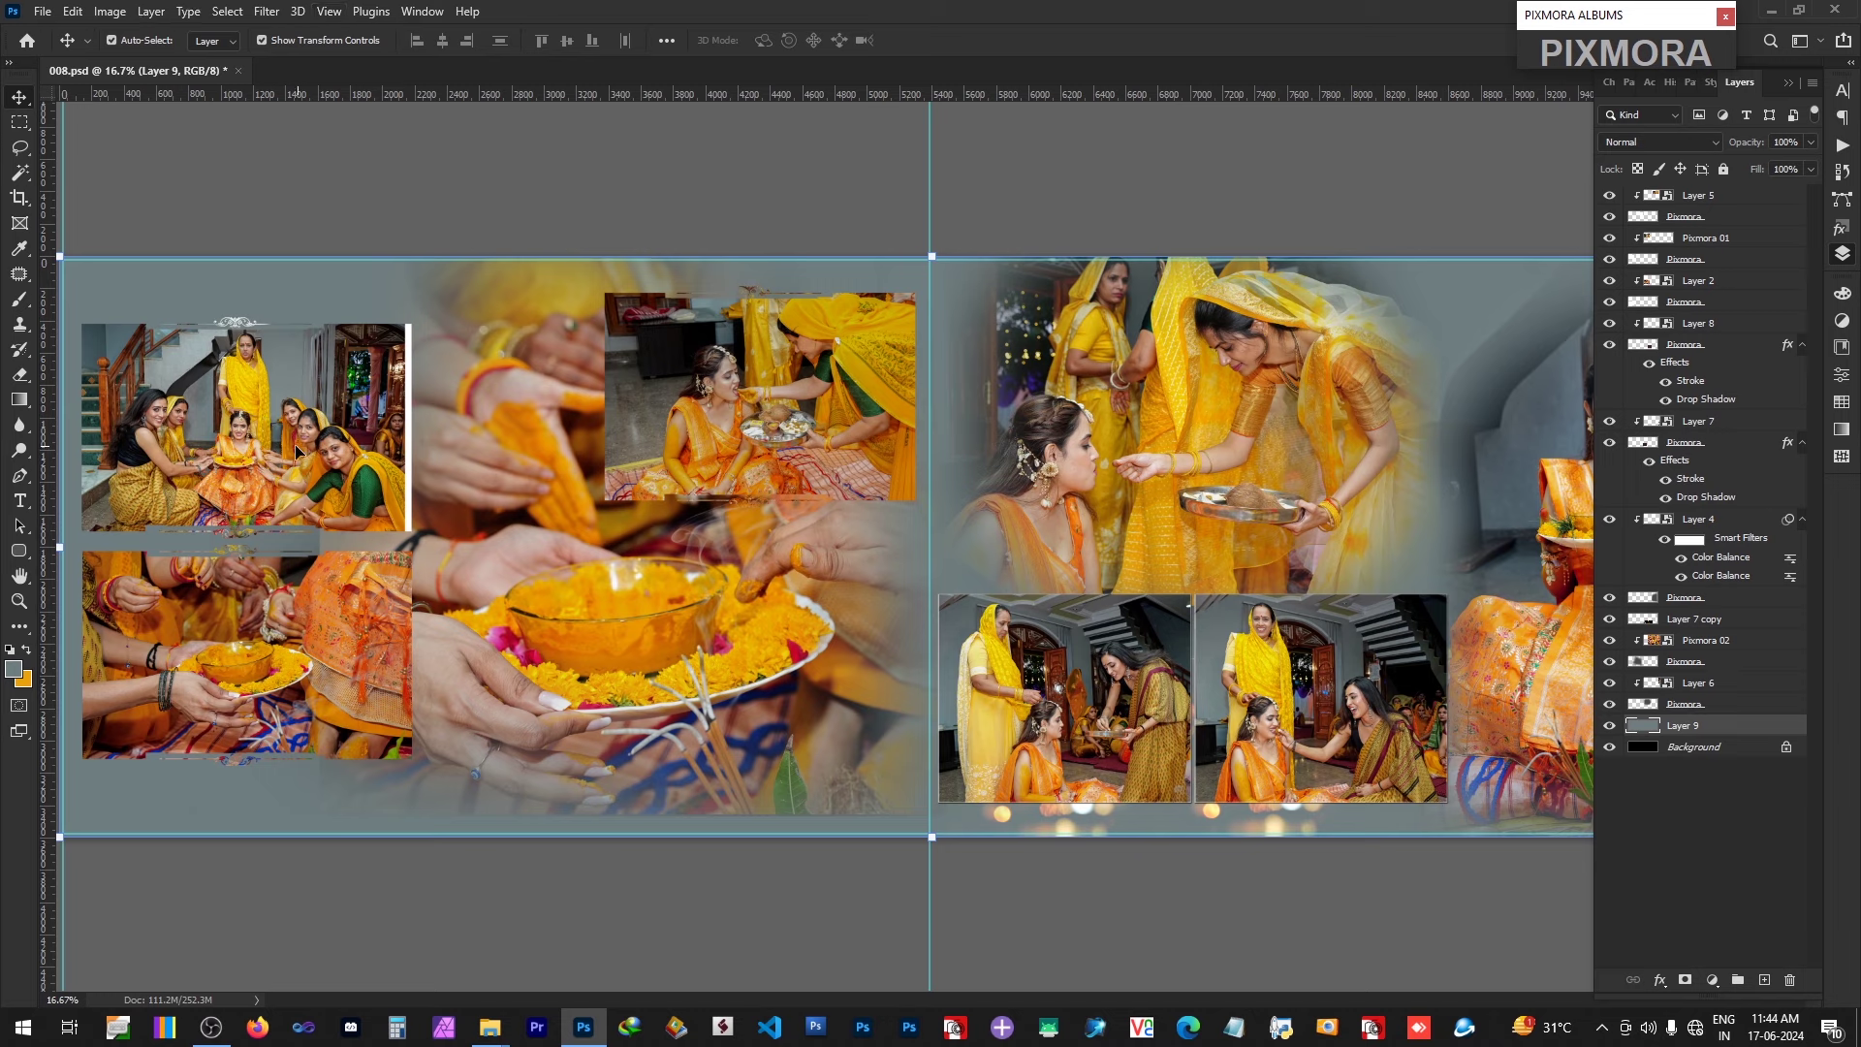
left_click(349, 469)
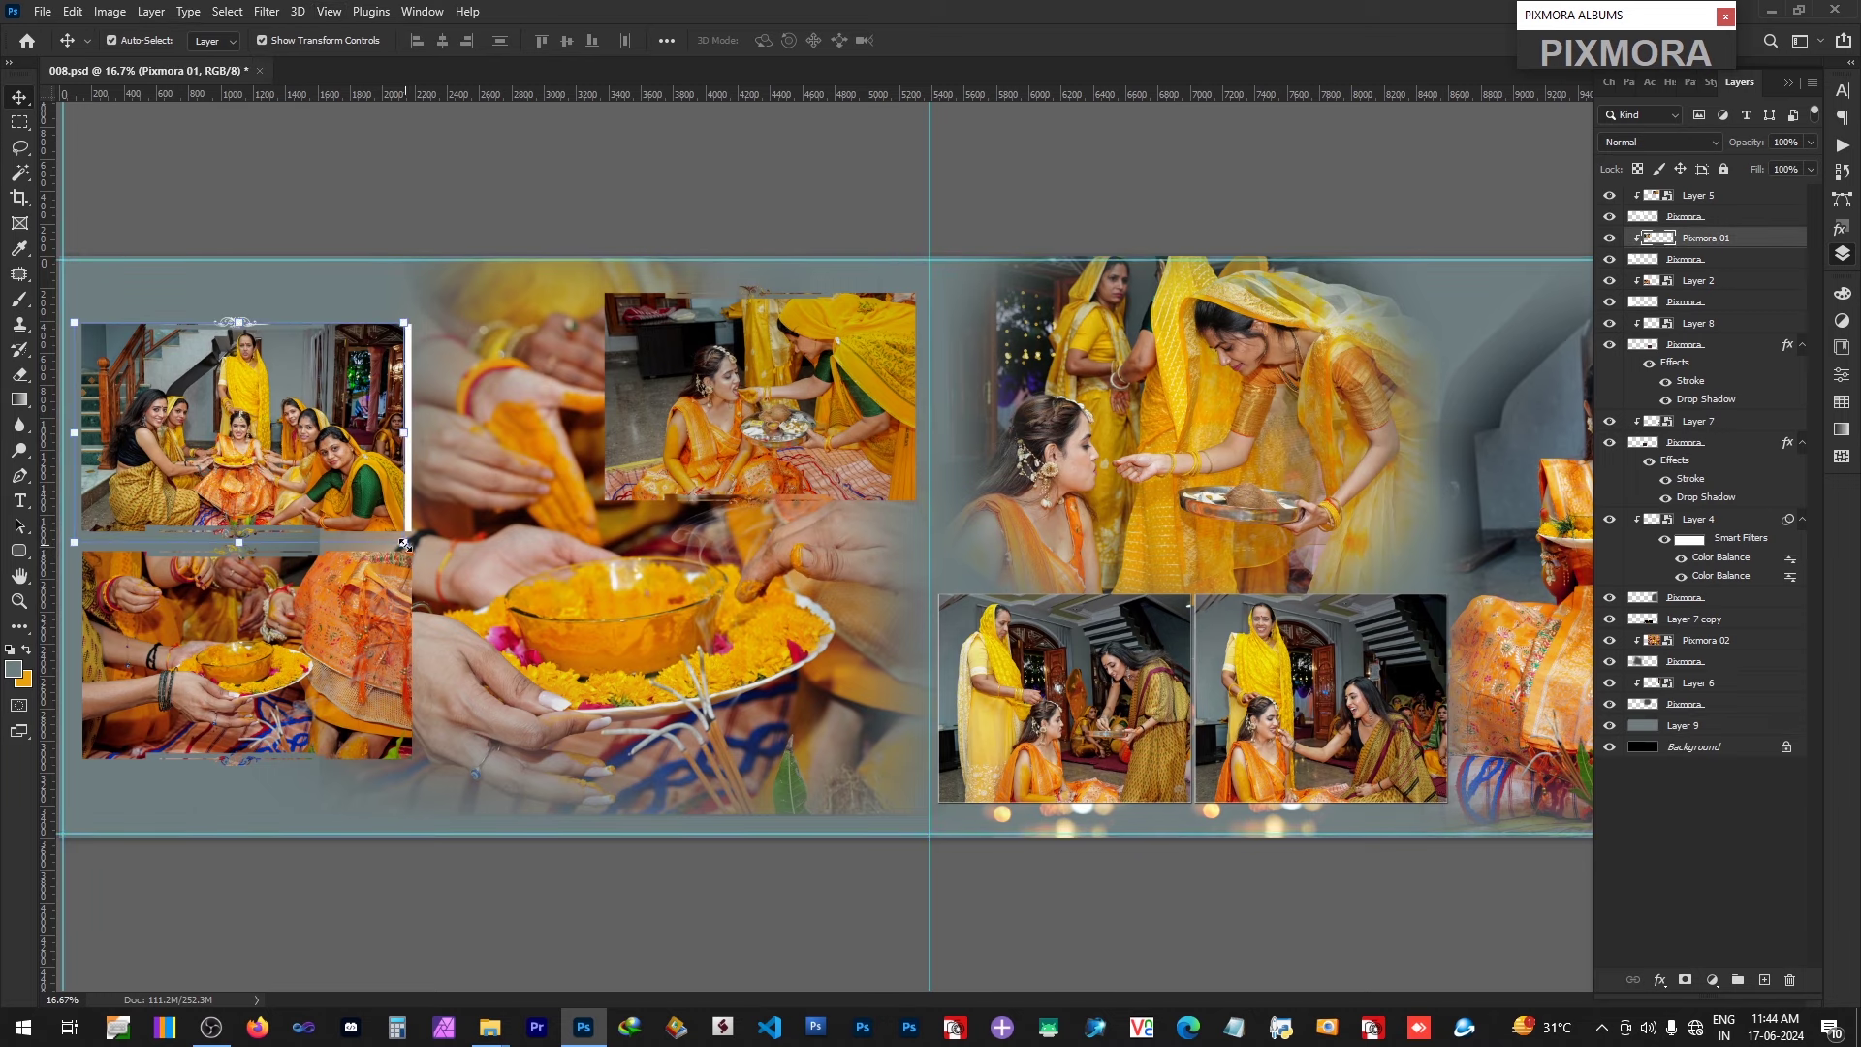
left_click_drag(405, 544, 410, 549)
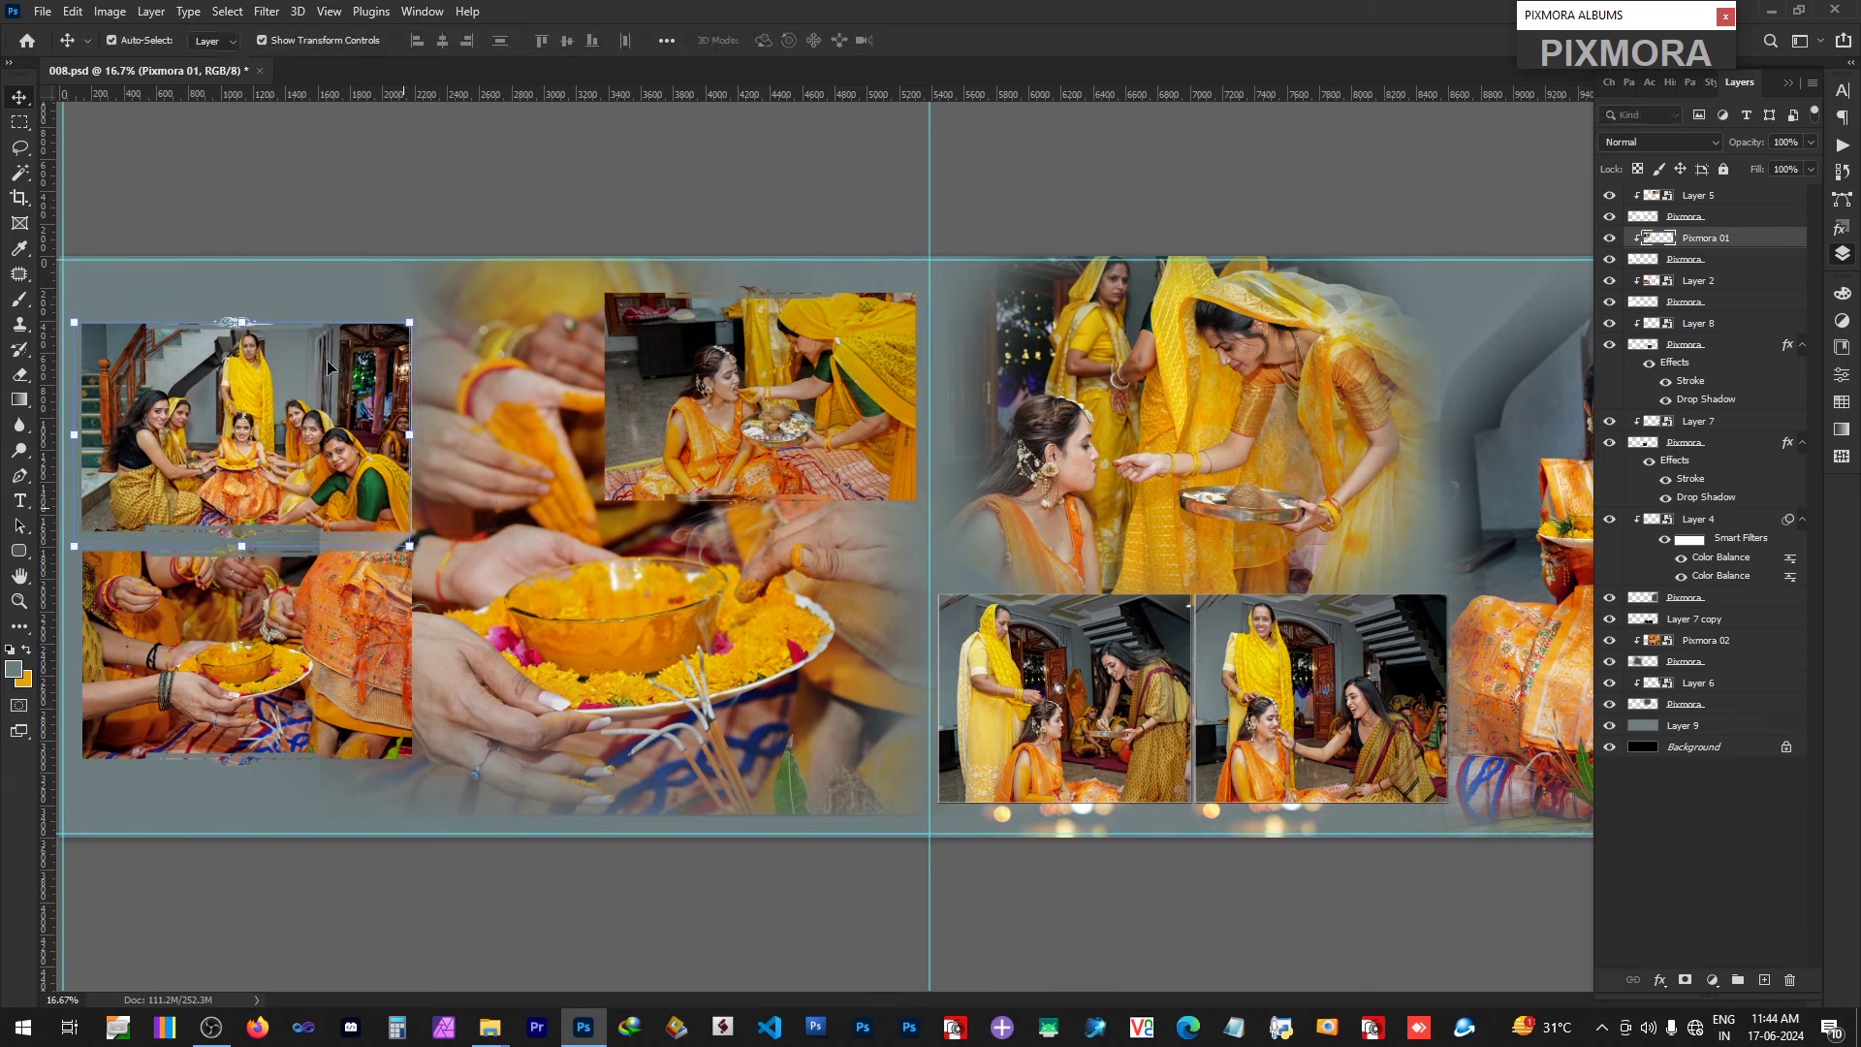
Step: Select the grey background layer and sample orange from the large haldi bowl photo as the foreground colour
left_click(242, 302)
key("b")
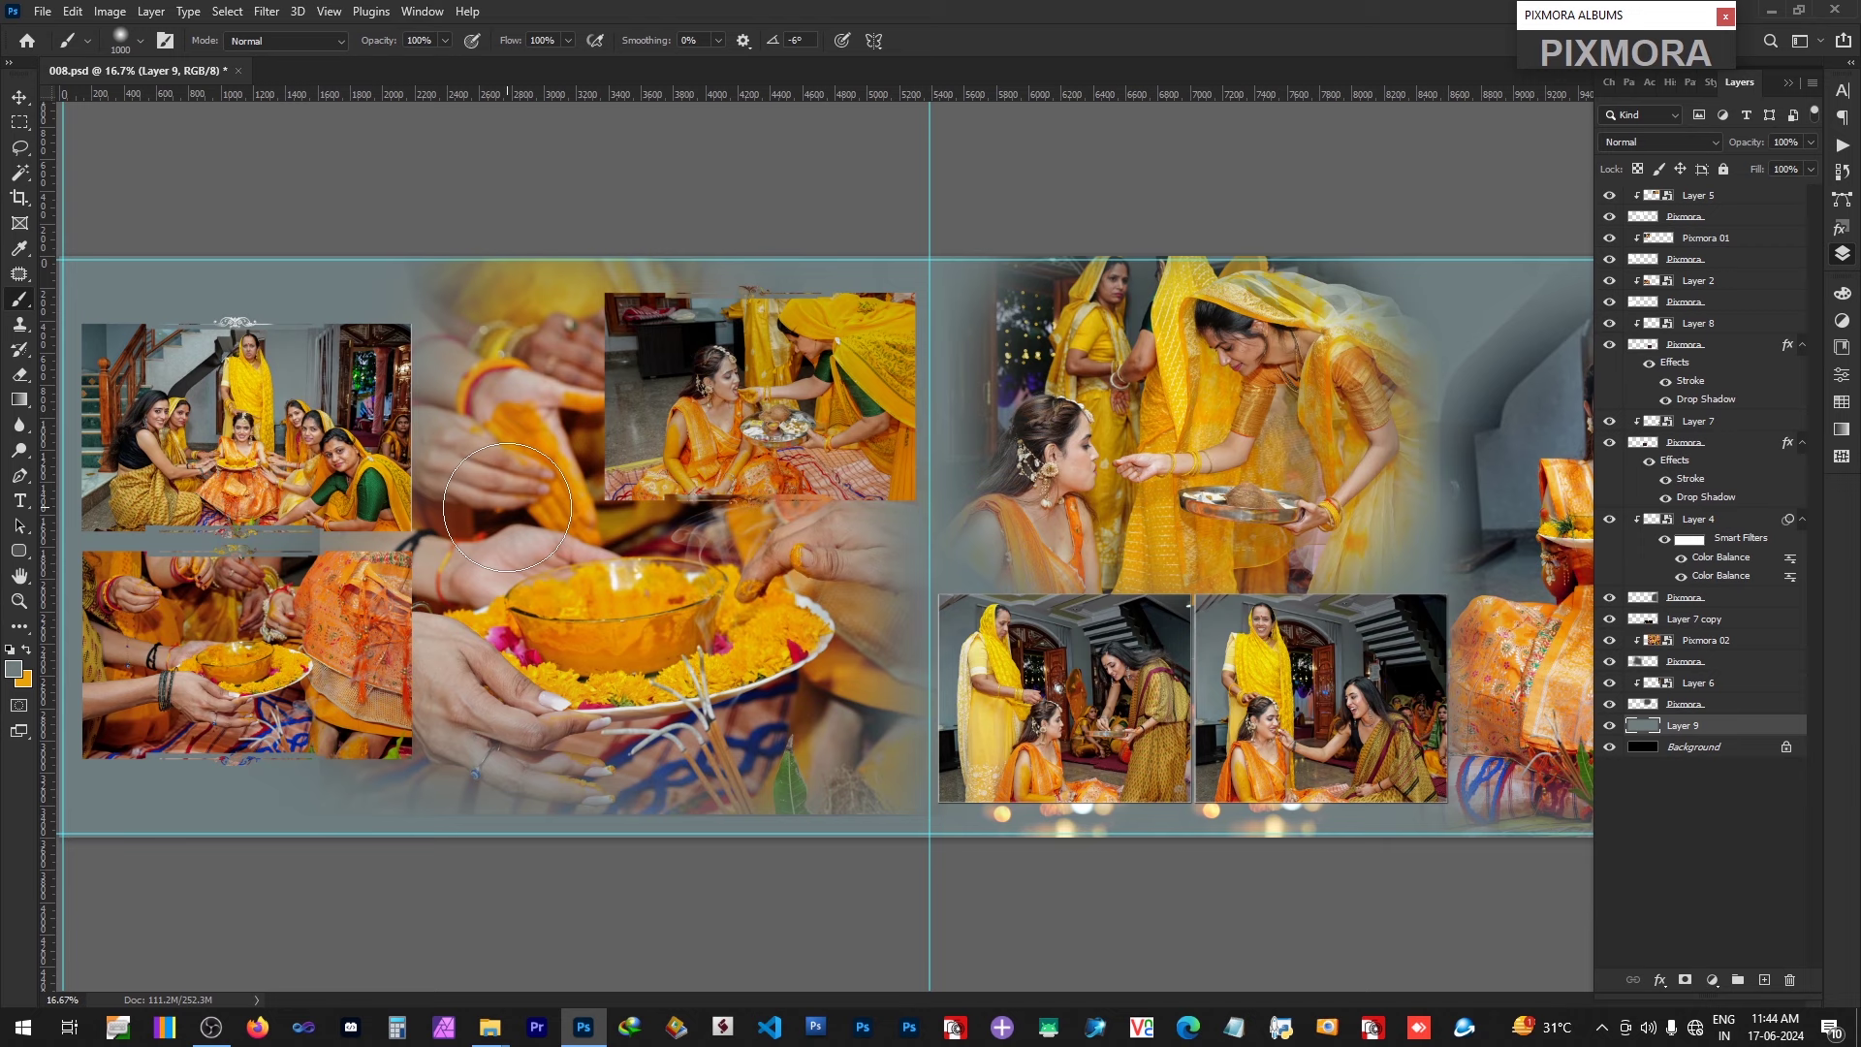
left_click(584, 505, "alt")
Step: Copy a small orange patch to a new layer above the grey fill and stretch it into a full-height strip along the spread's left edge
key("m")
left_click_drag(586, 580, 703, 642)
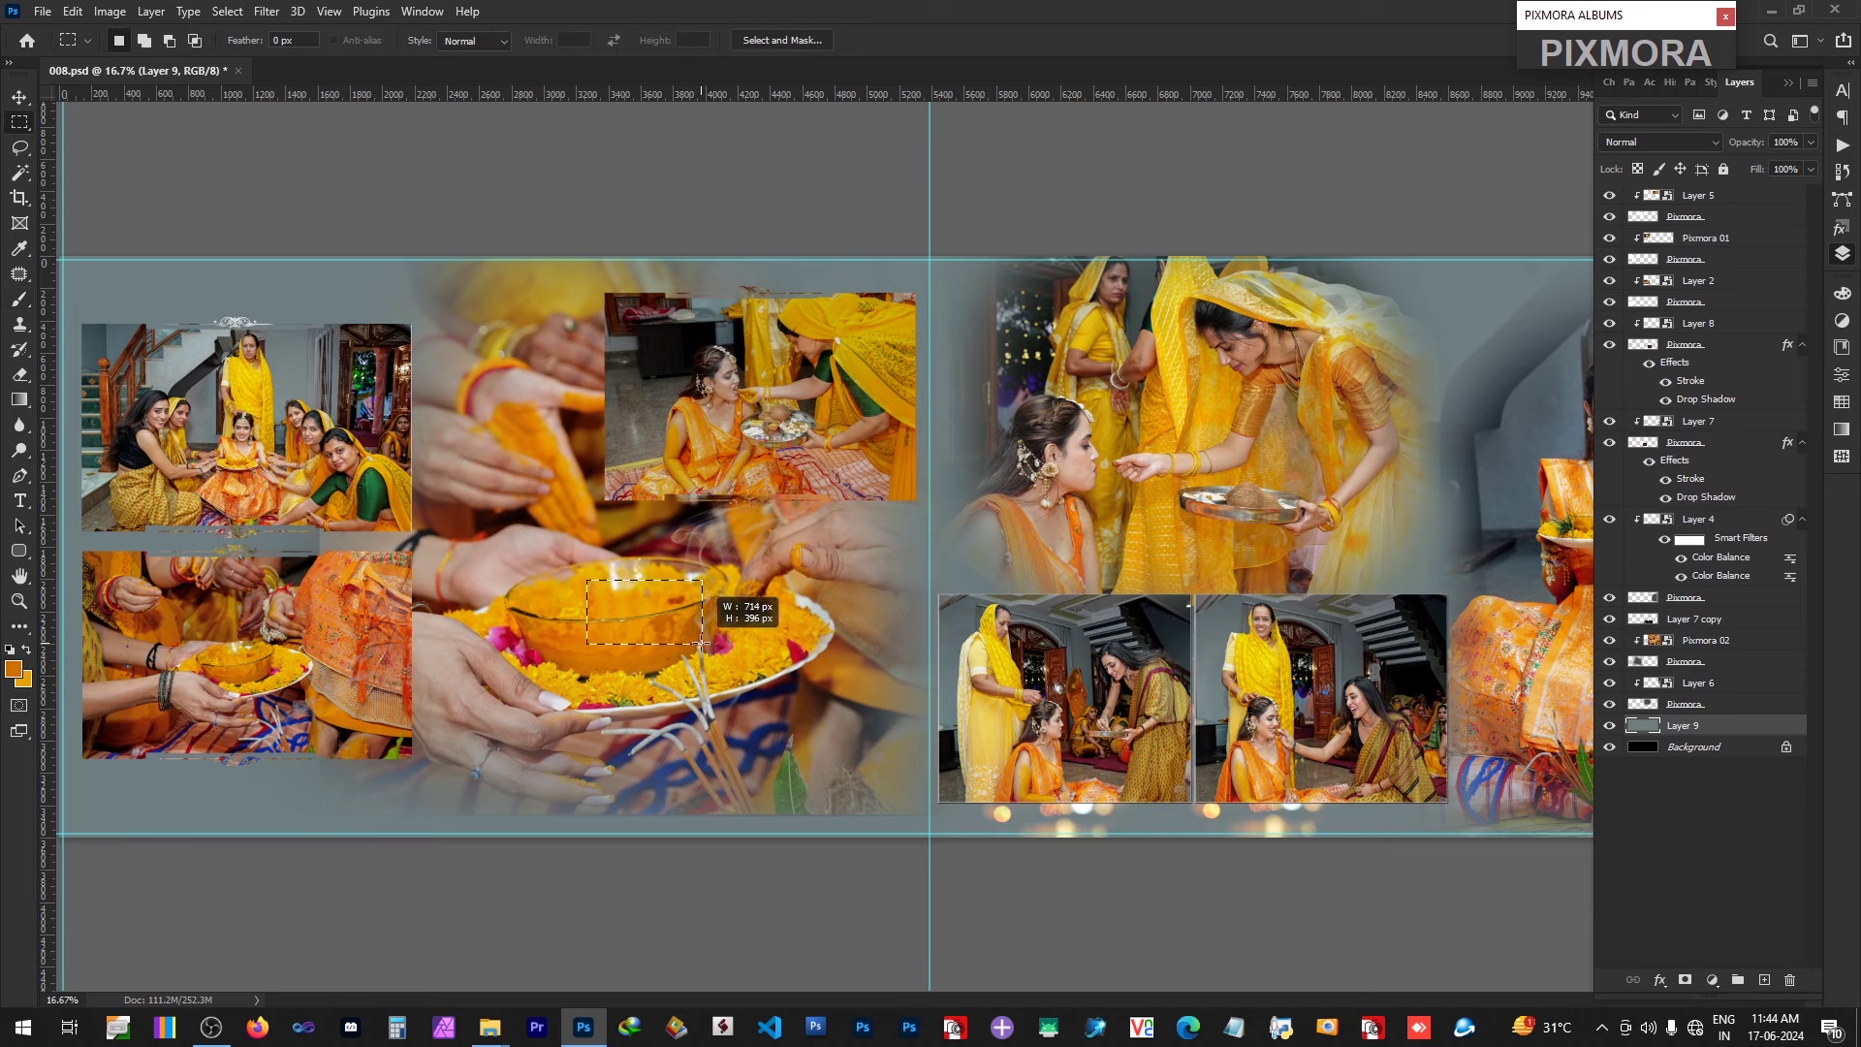
key("ctrl+j")
key("v")
left_click_drag(557, 647, 393, 445)
key("ctrl+z")
left_click(1684, 725)
key("ctrl+t")
key("Return")
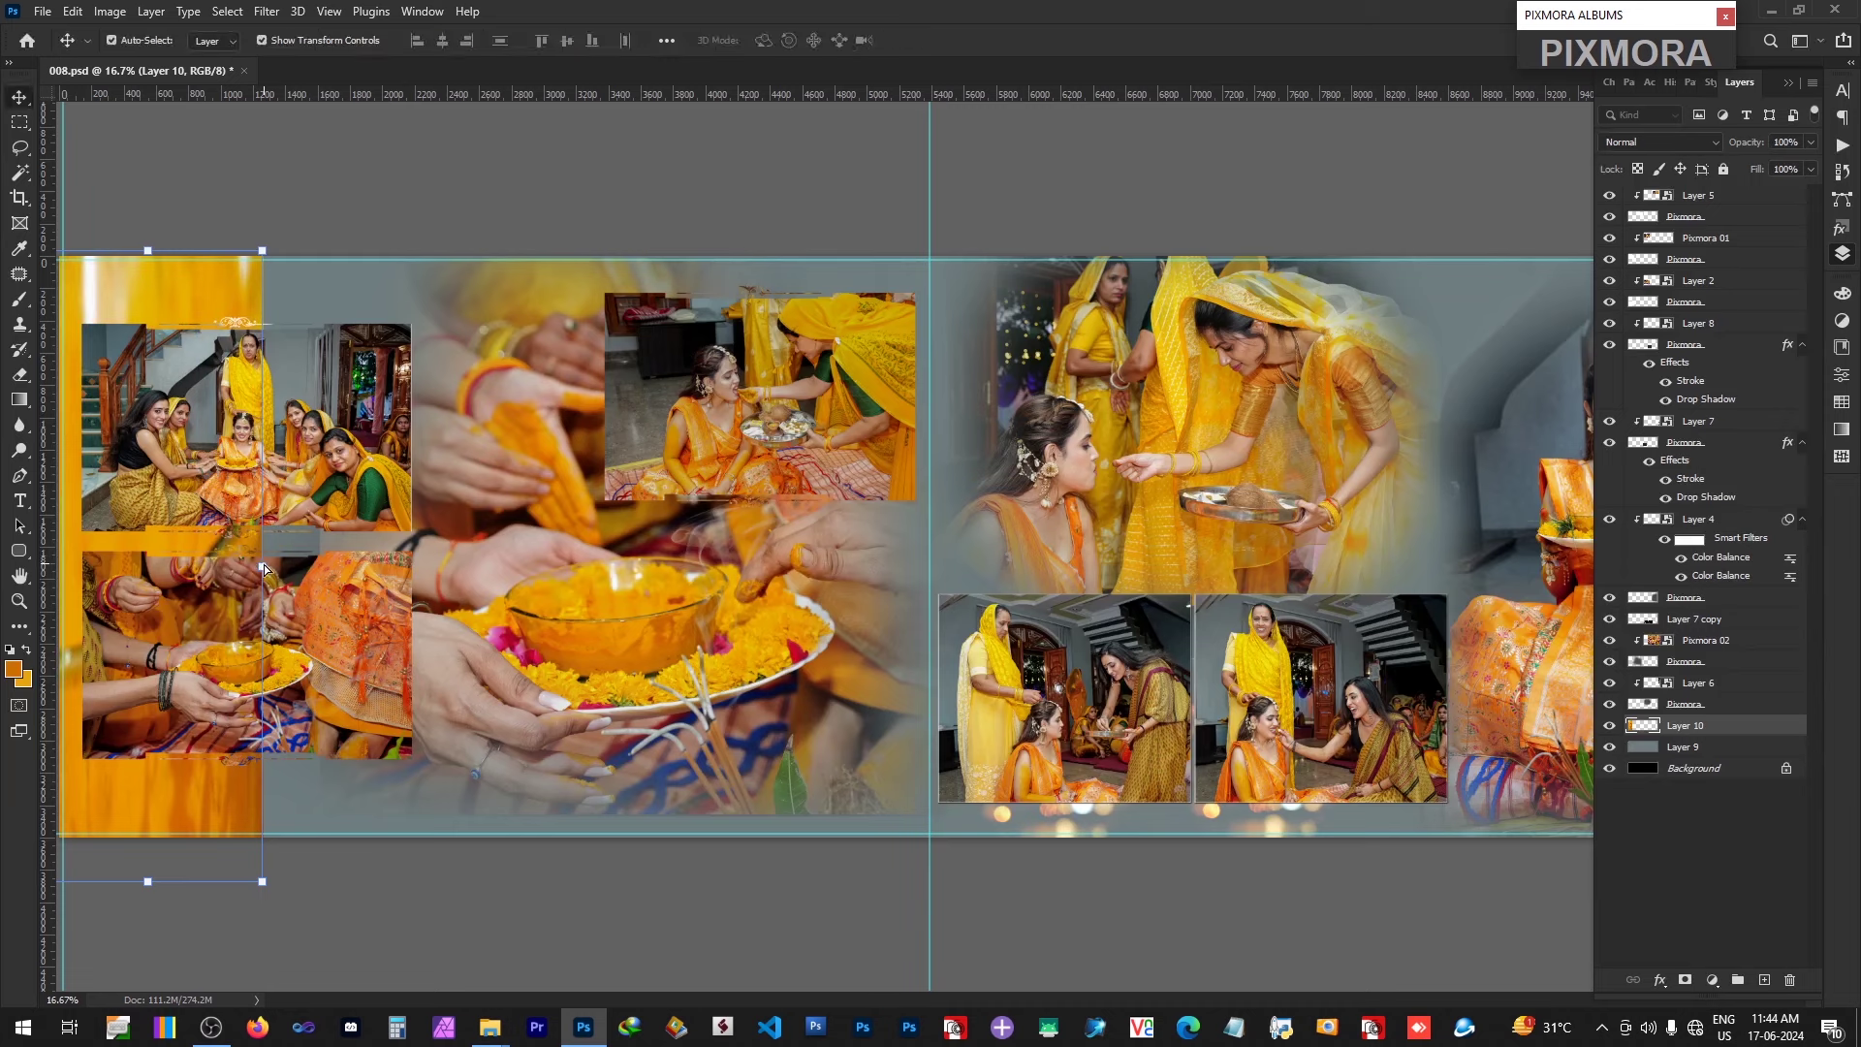
Step: Adjust the orange strip with Hue/Saturation and set its blend mode to Screen
key("ctrl+u")
mouse_move(1180, 725)
left_mouse_down()
mouse_move(1066, 725)
mouse_move(1181, 725)
left_mouse_up()
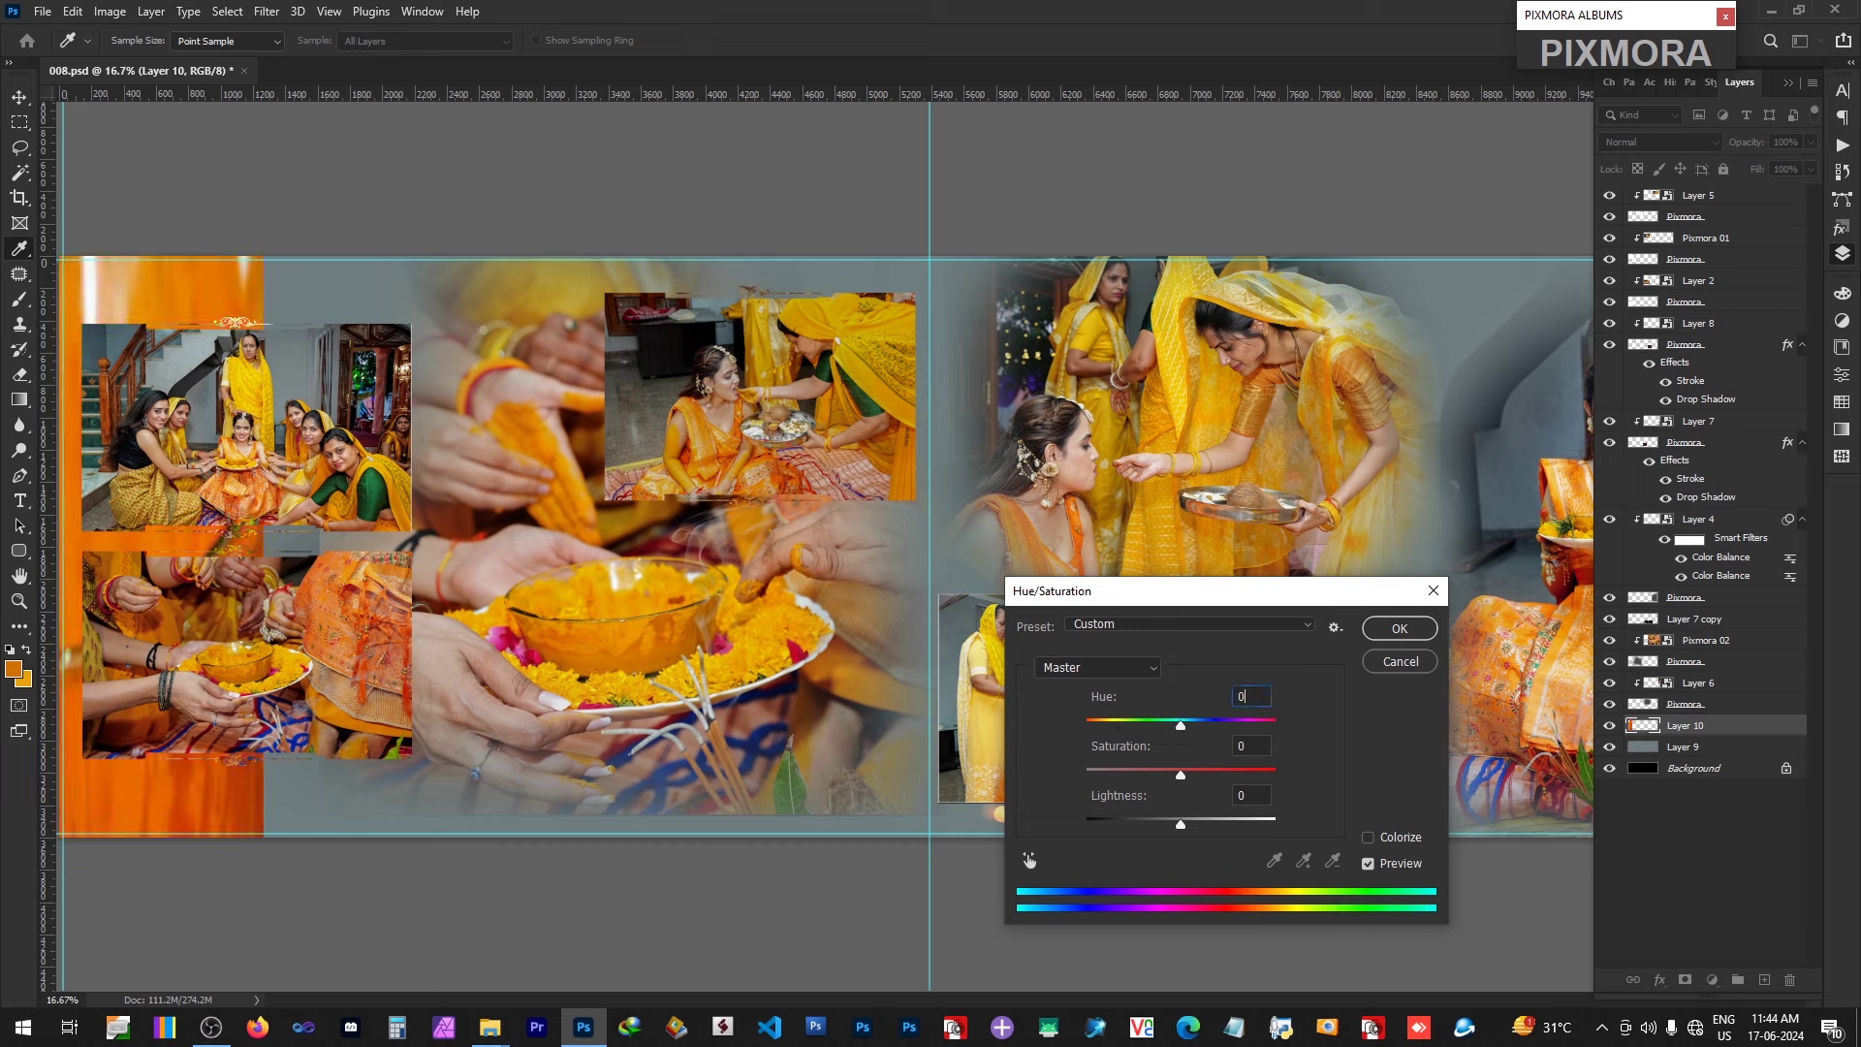
left_click(1399, 628)
key("v")
left_click(1659, 141)
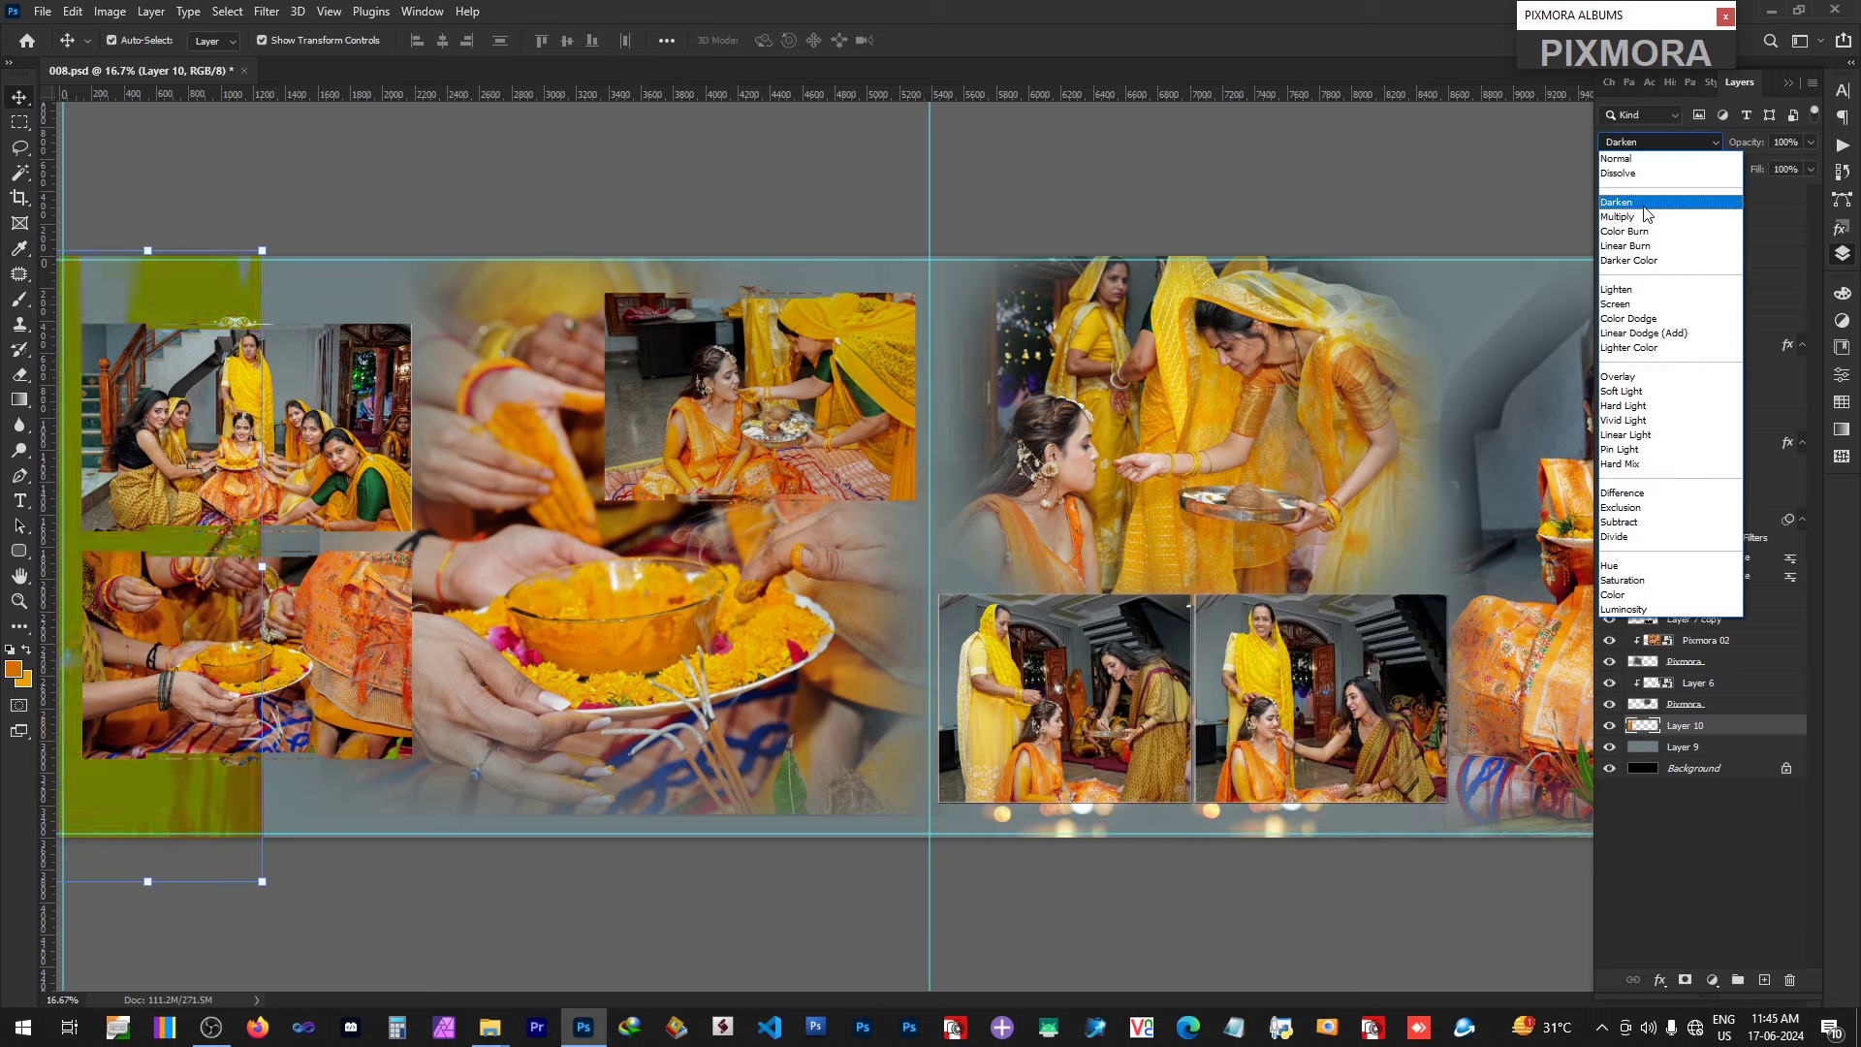
left_click(1637, 304)
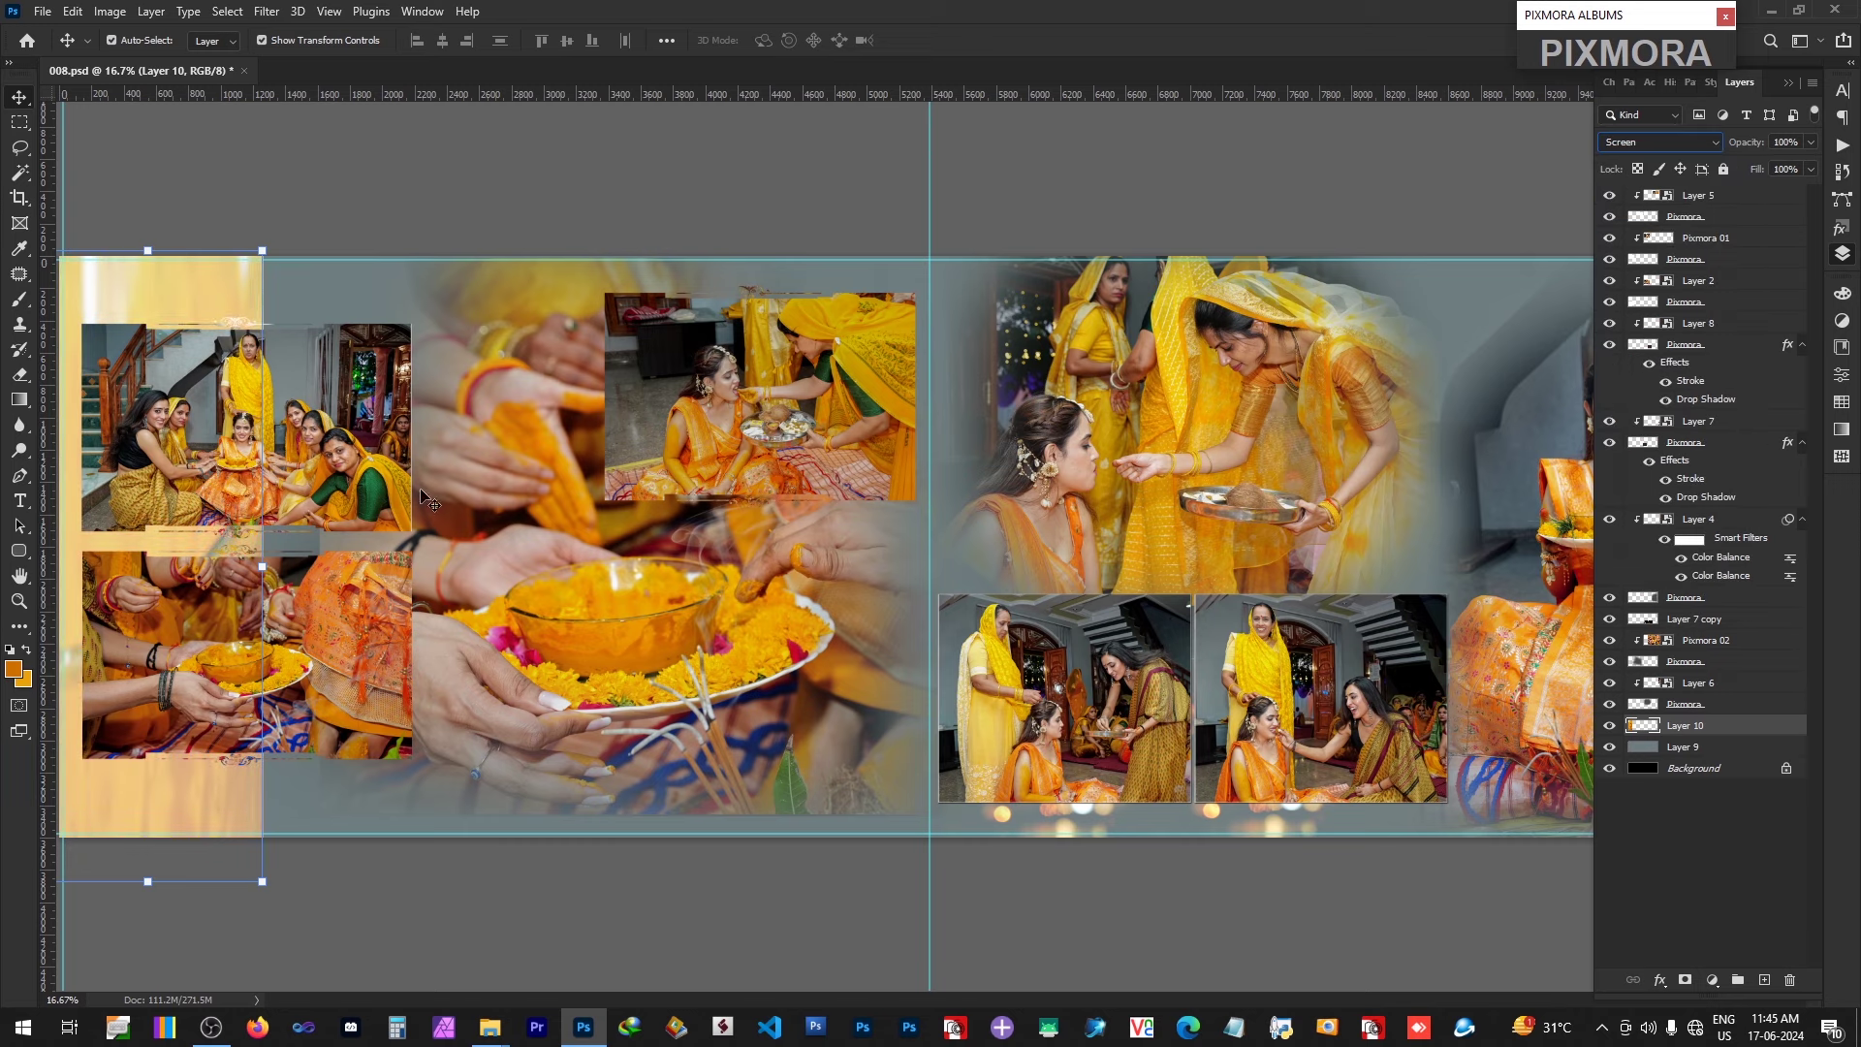
Step: Duplicate the strip behind the bride portrait and stretch it to span from the small photos' edge to the spread's right edge
left_click(1788, 85)
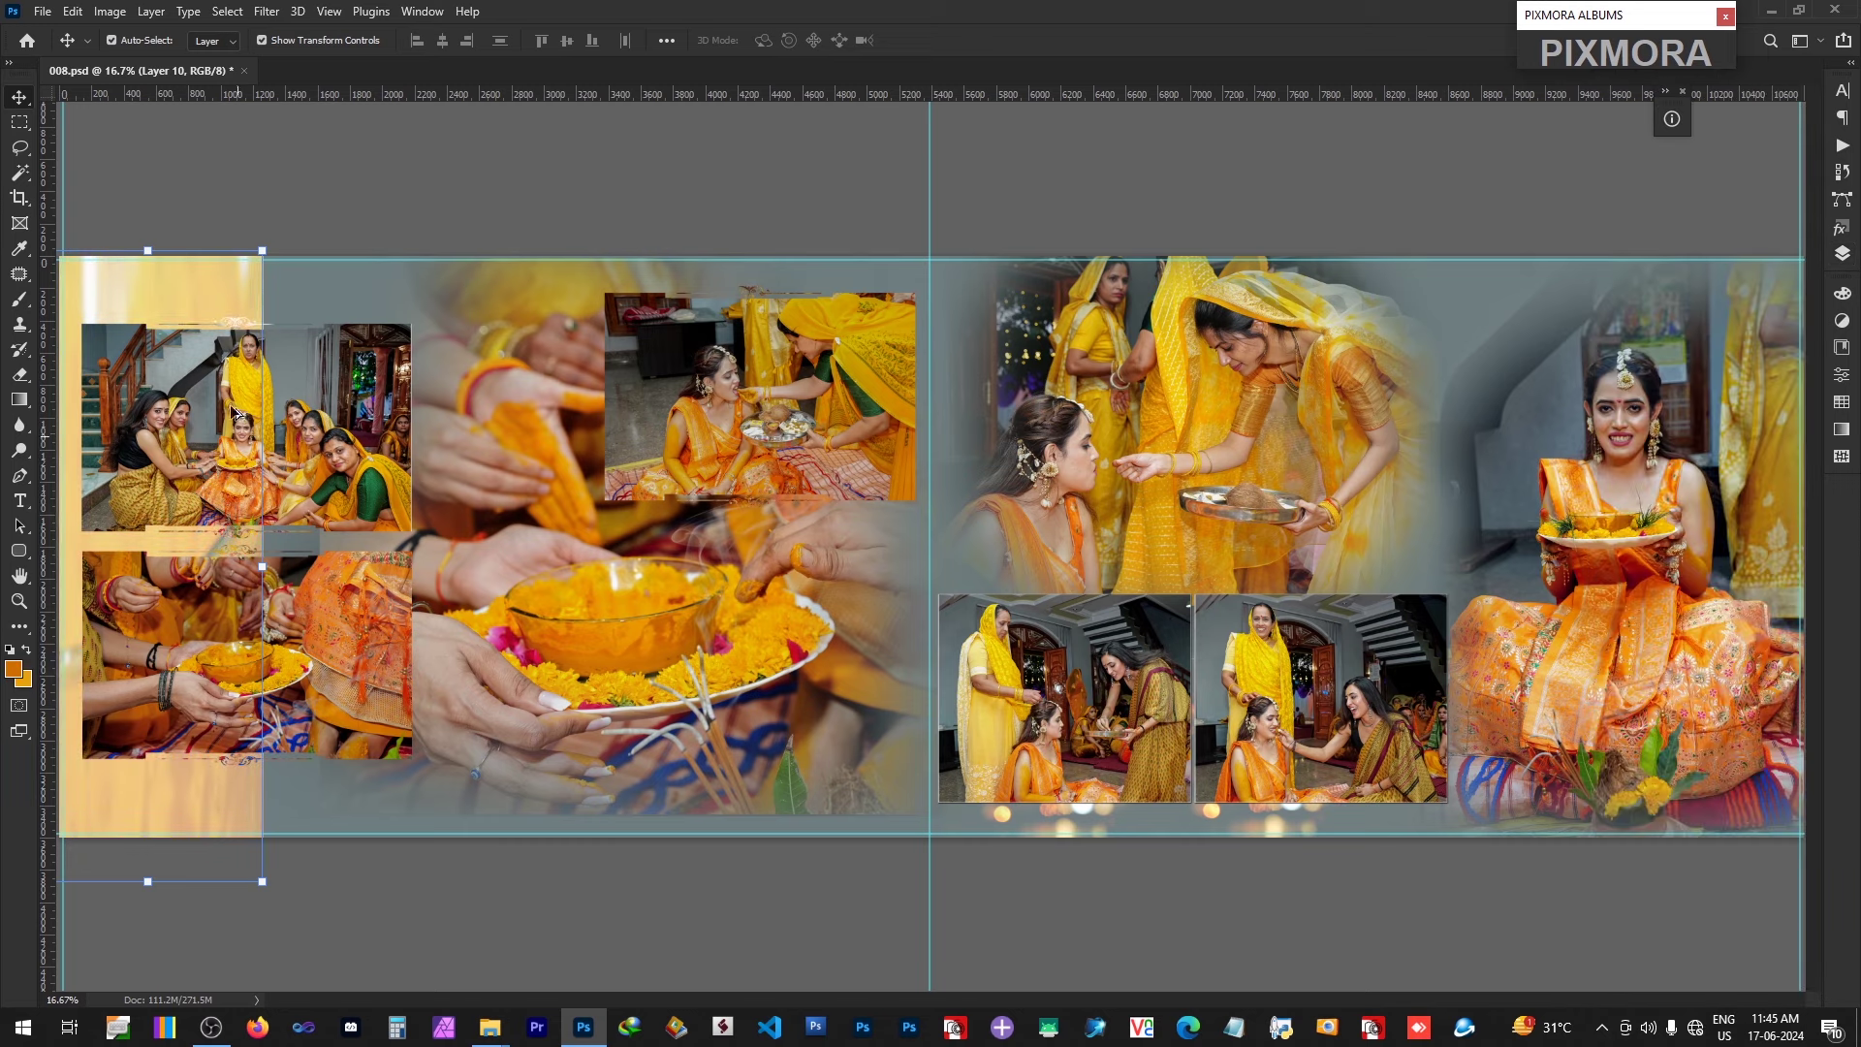
left_click_drag(235, 291, 1600, 282)
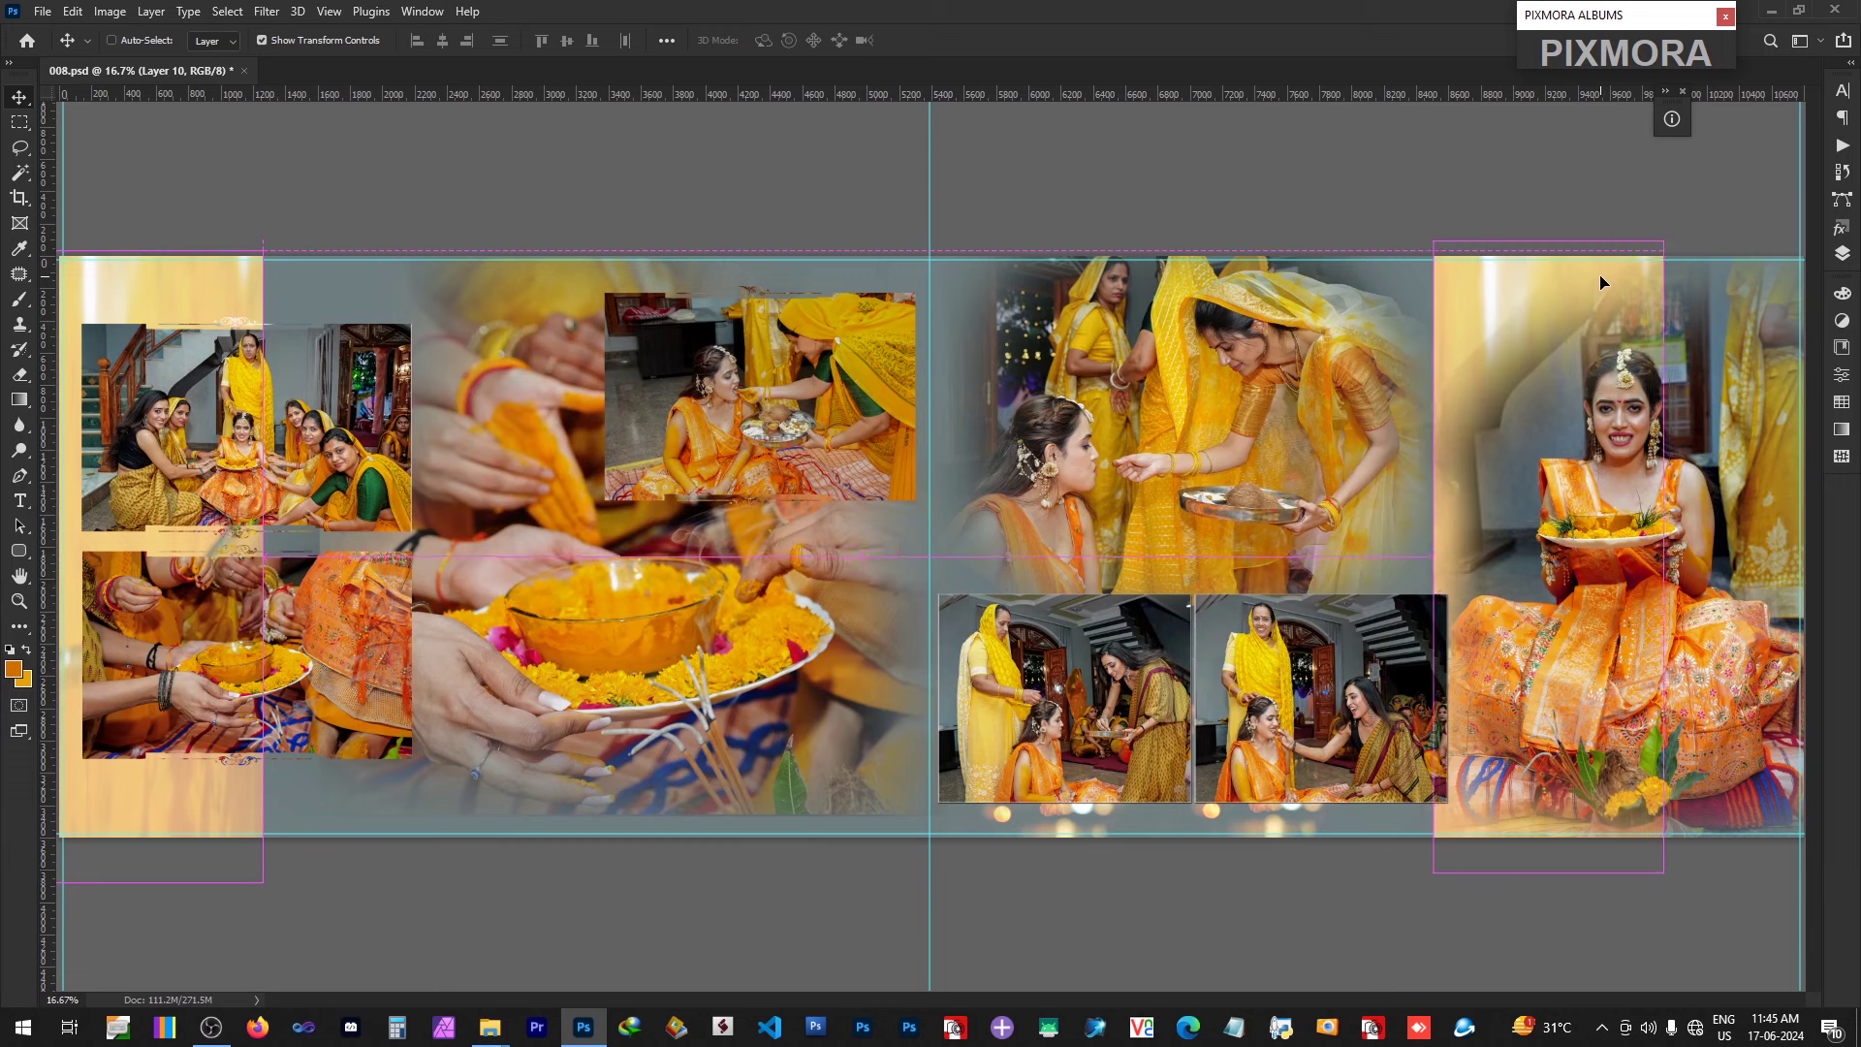
key("ctrl+t")
left_click_drag(1664, 556, 1837, 556)
key("Return")
left_click_drag(1438, 551, 1452, 551)
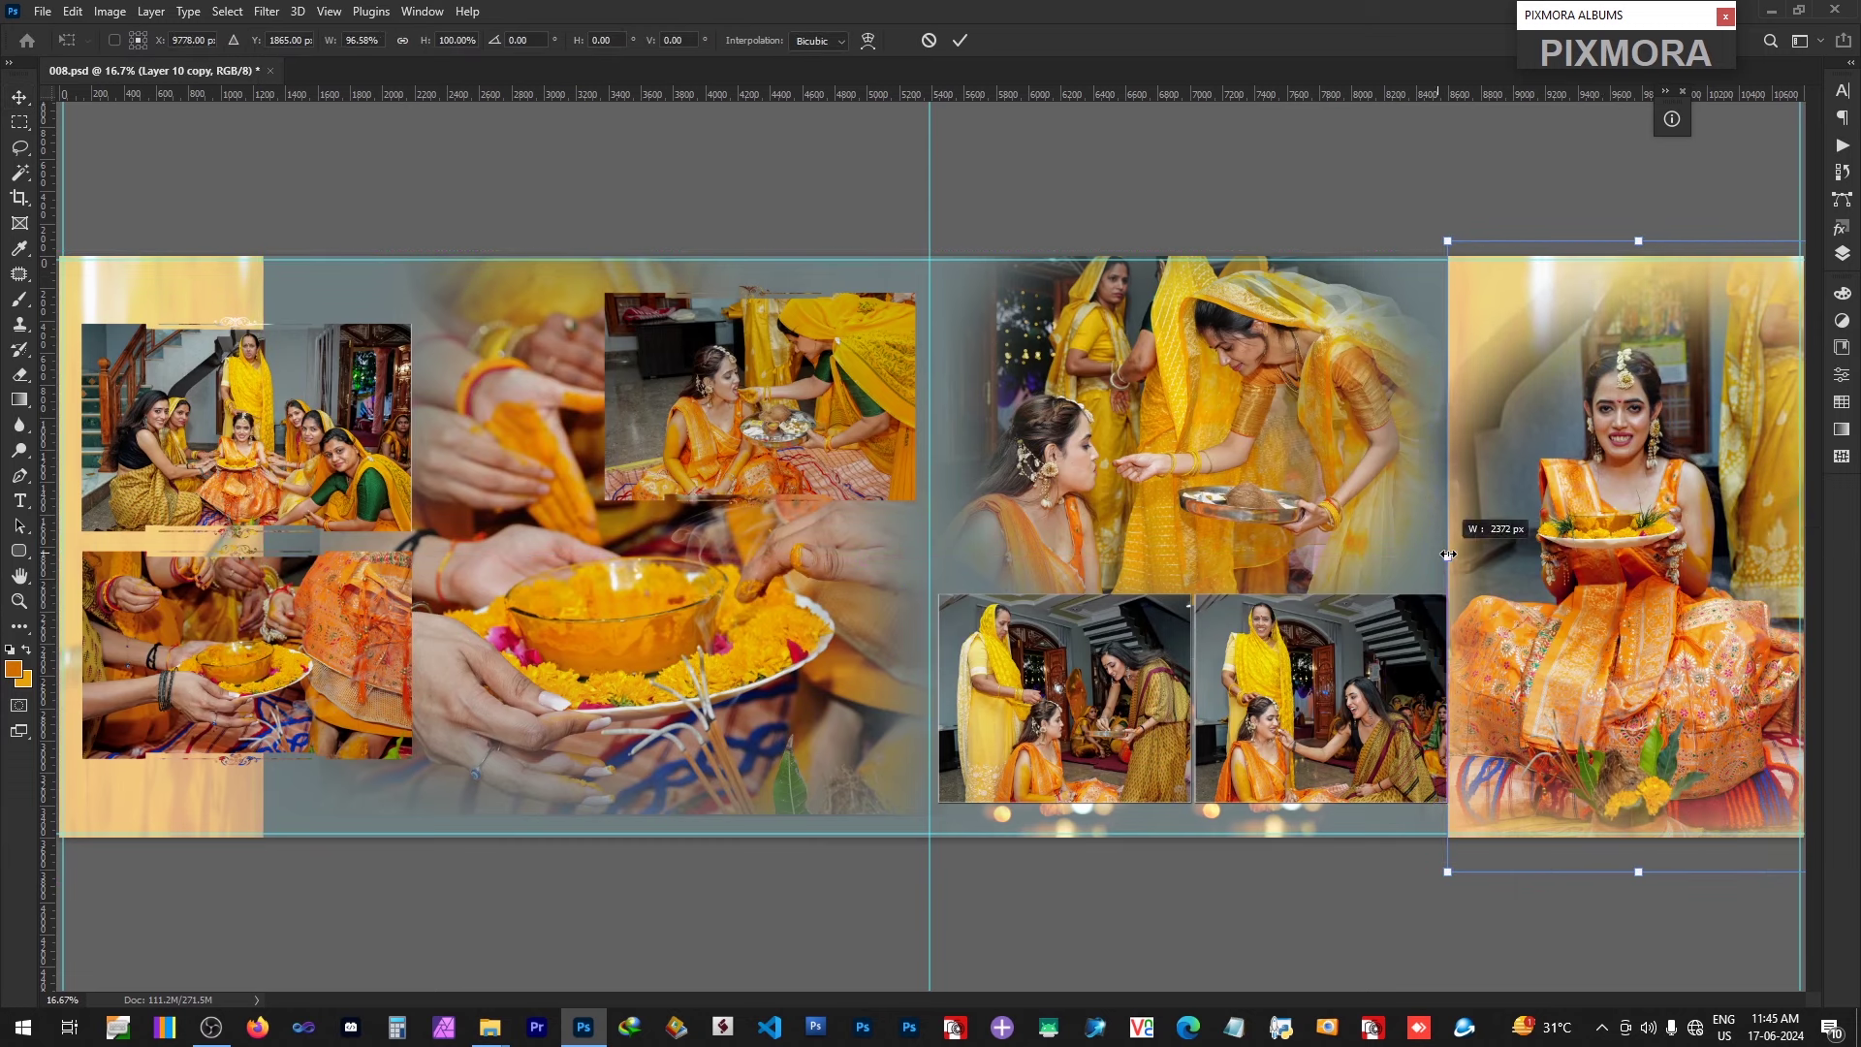
left_click(1559, 196)
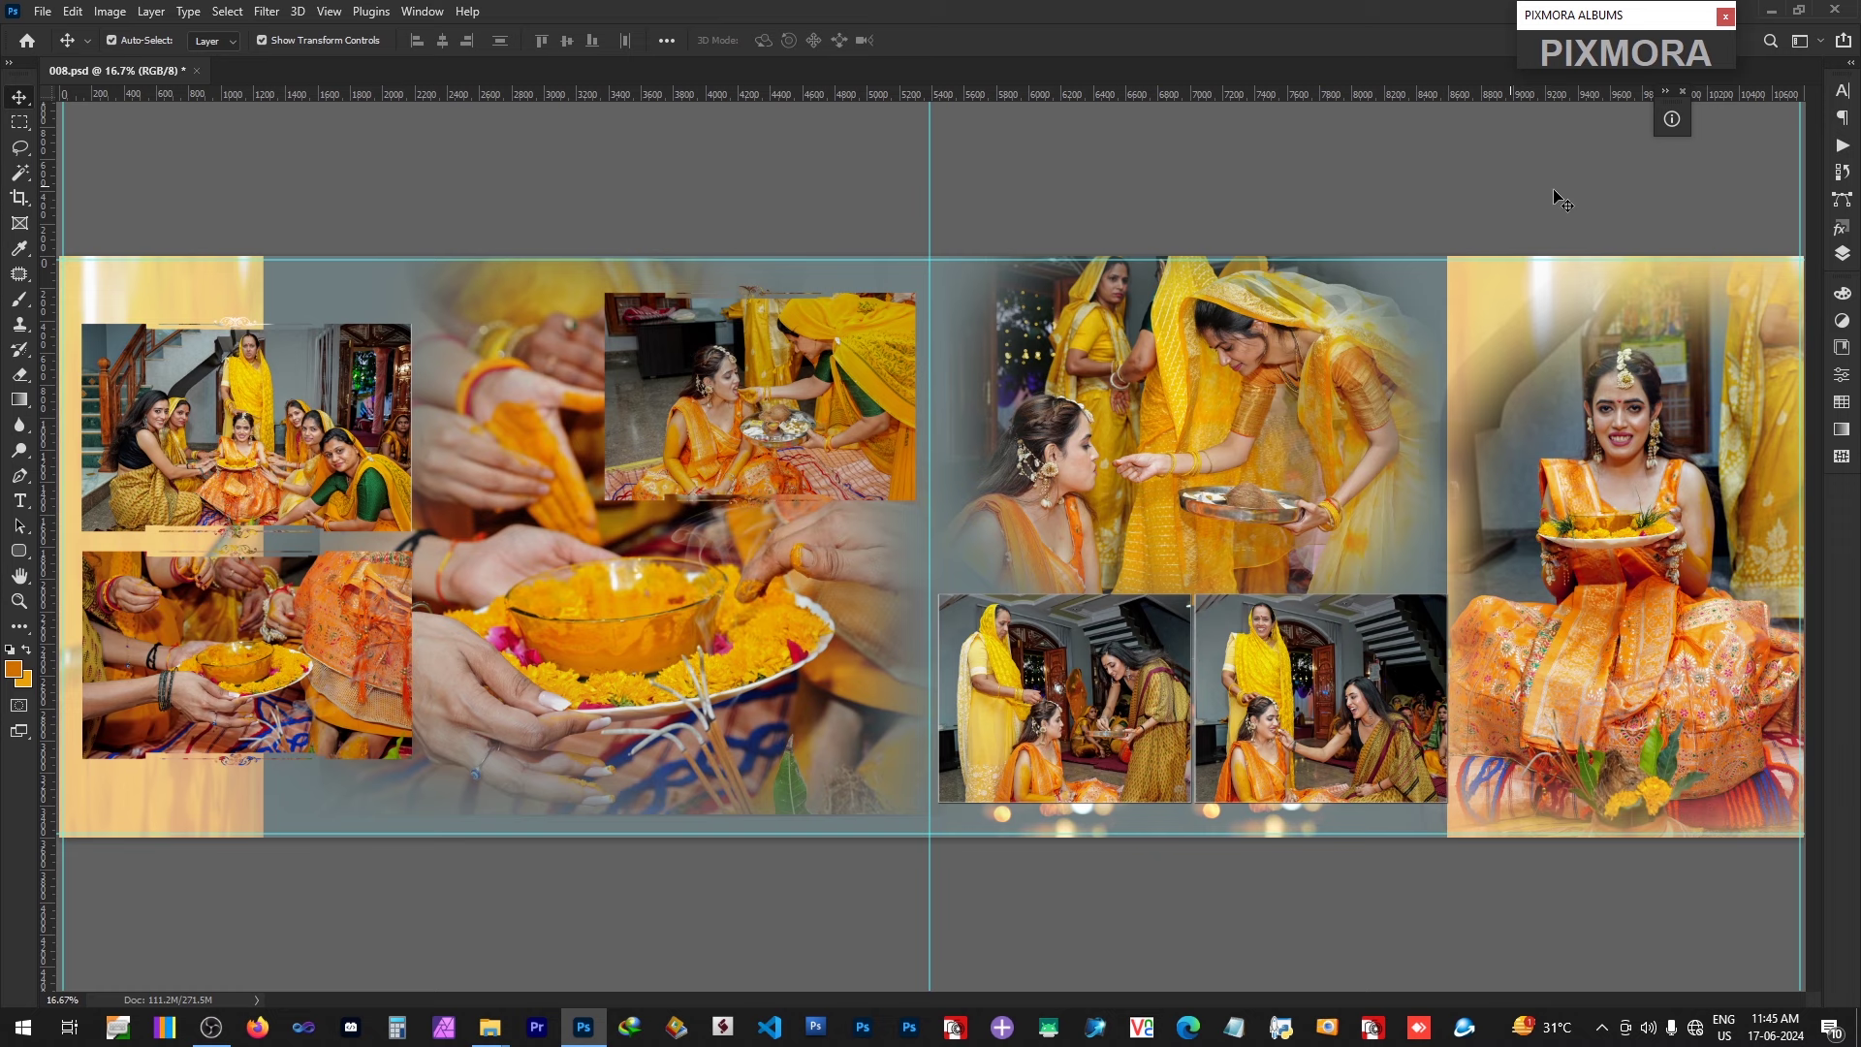
left_click(1475, 294)
key("ctrl+u")
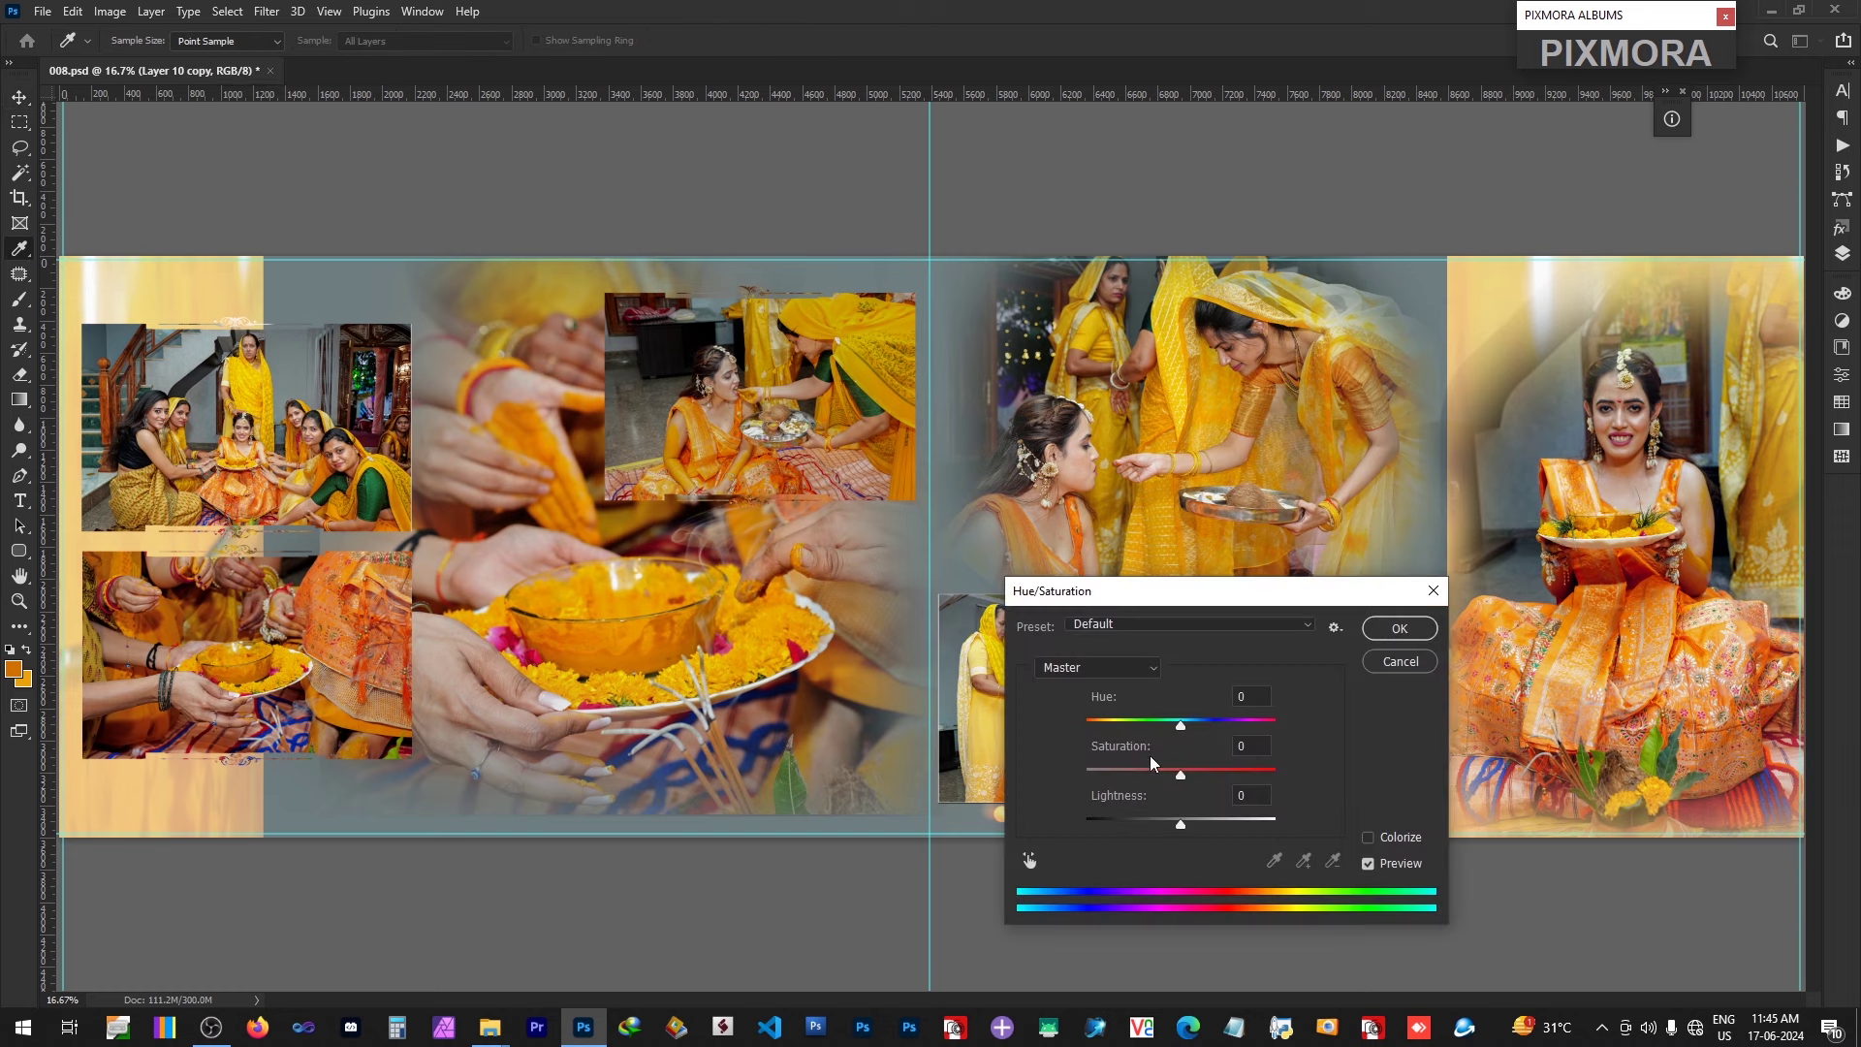
left_click_drag(1180, 824, 1066, 824)
left_click_drag(963, 853, 877, 858)
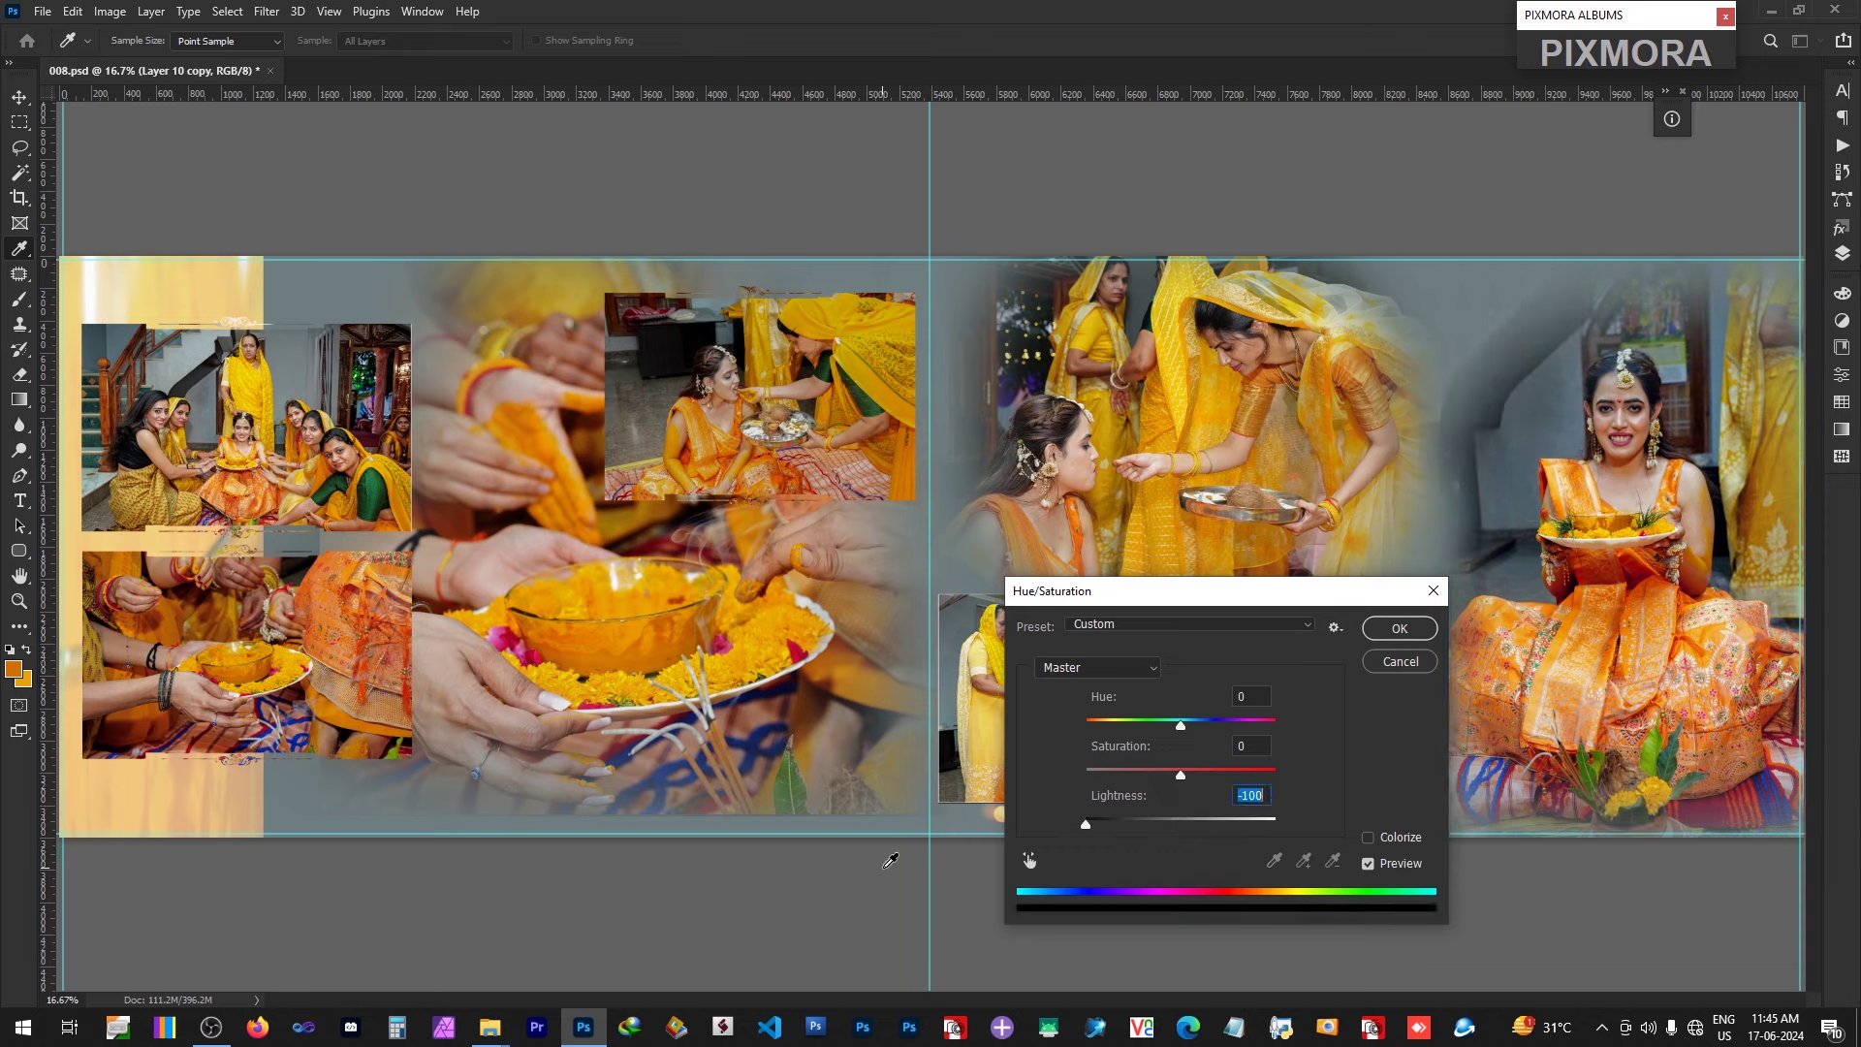
key("Escape")
key("v")
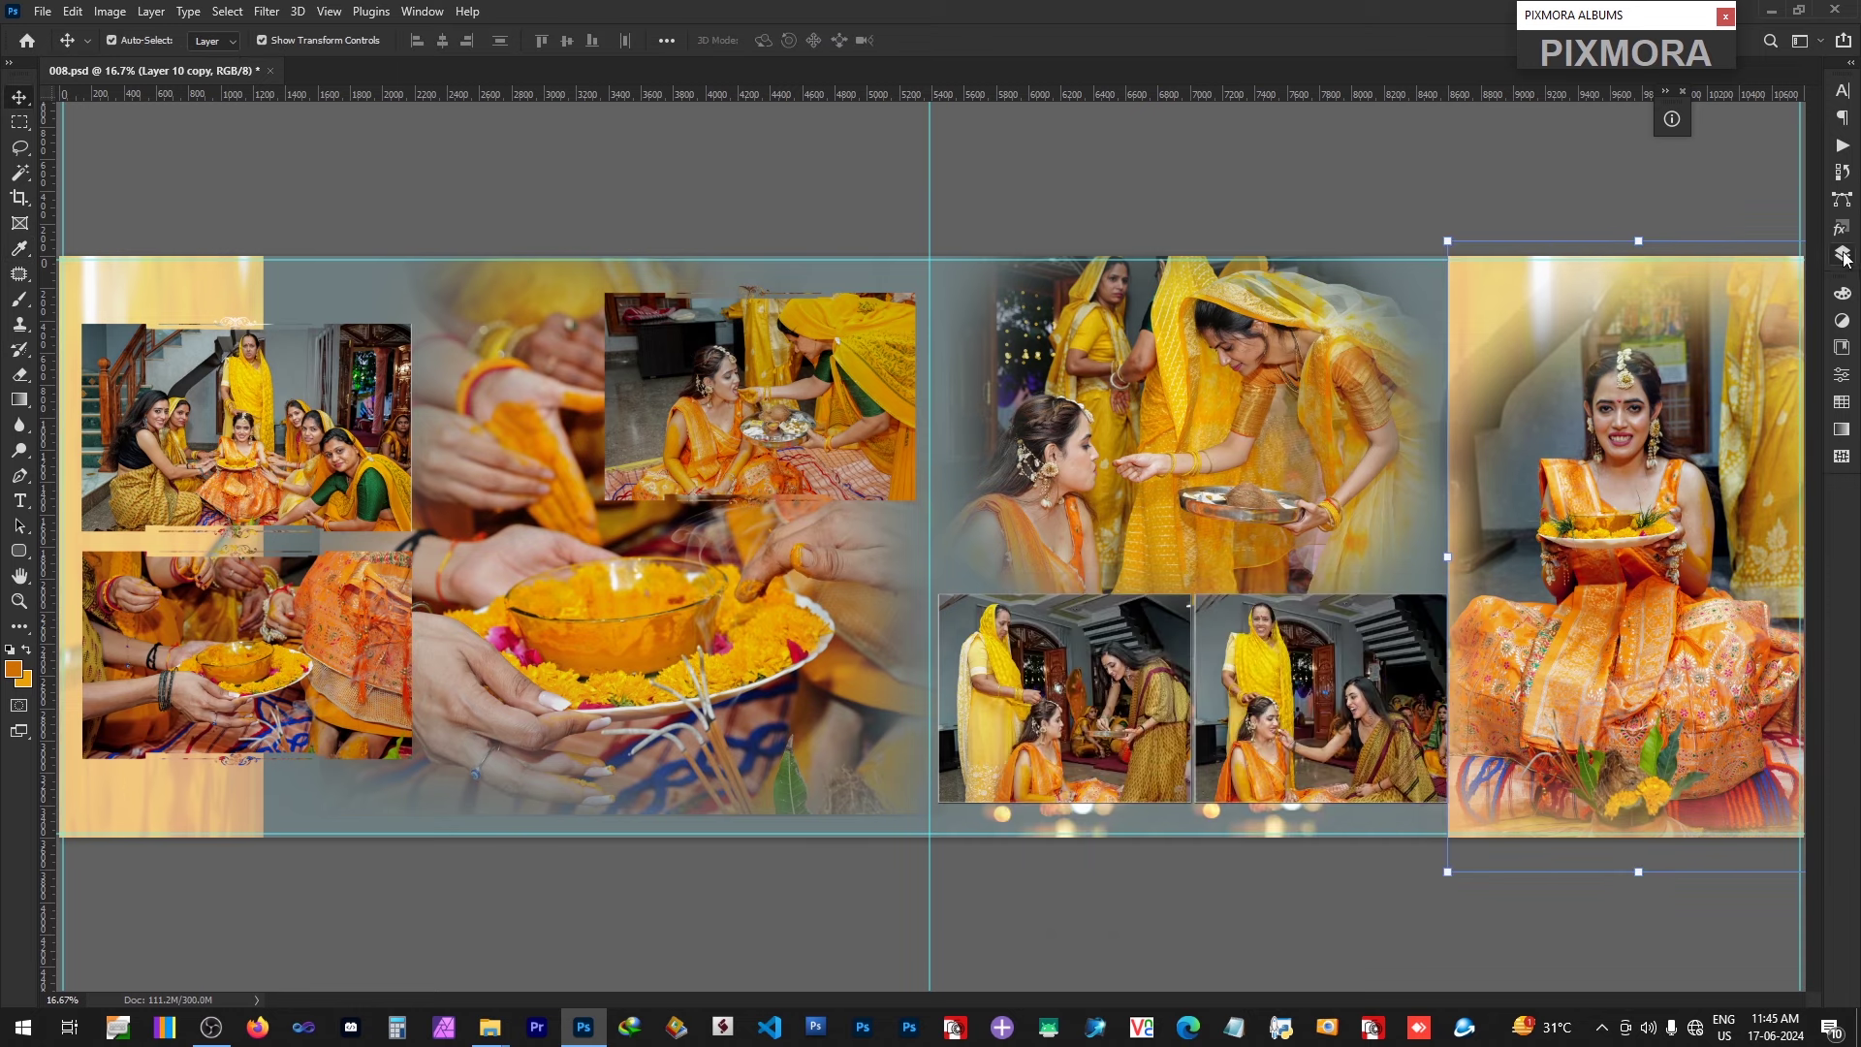
Step: Set the strip behind the bride portrait to Normal blending and darken it to black with Hue/Saturation lightness
left_click(1842, 254)
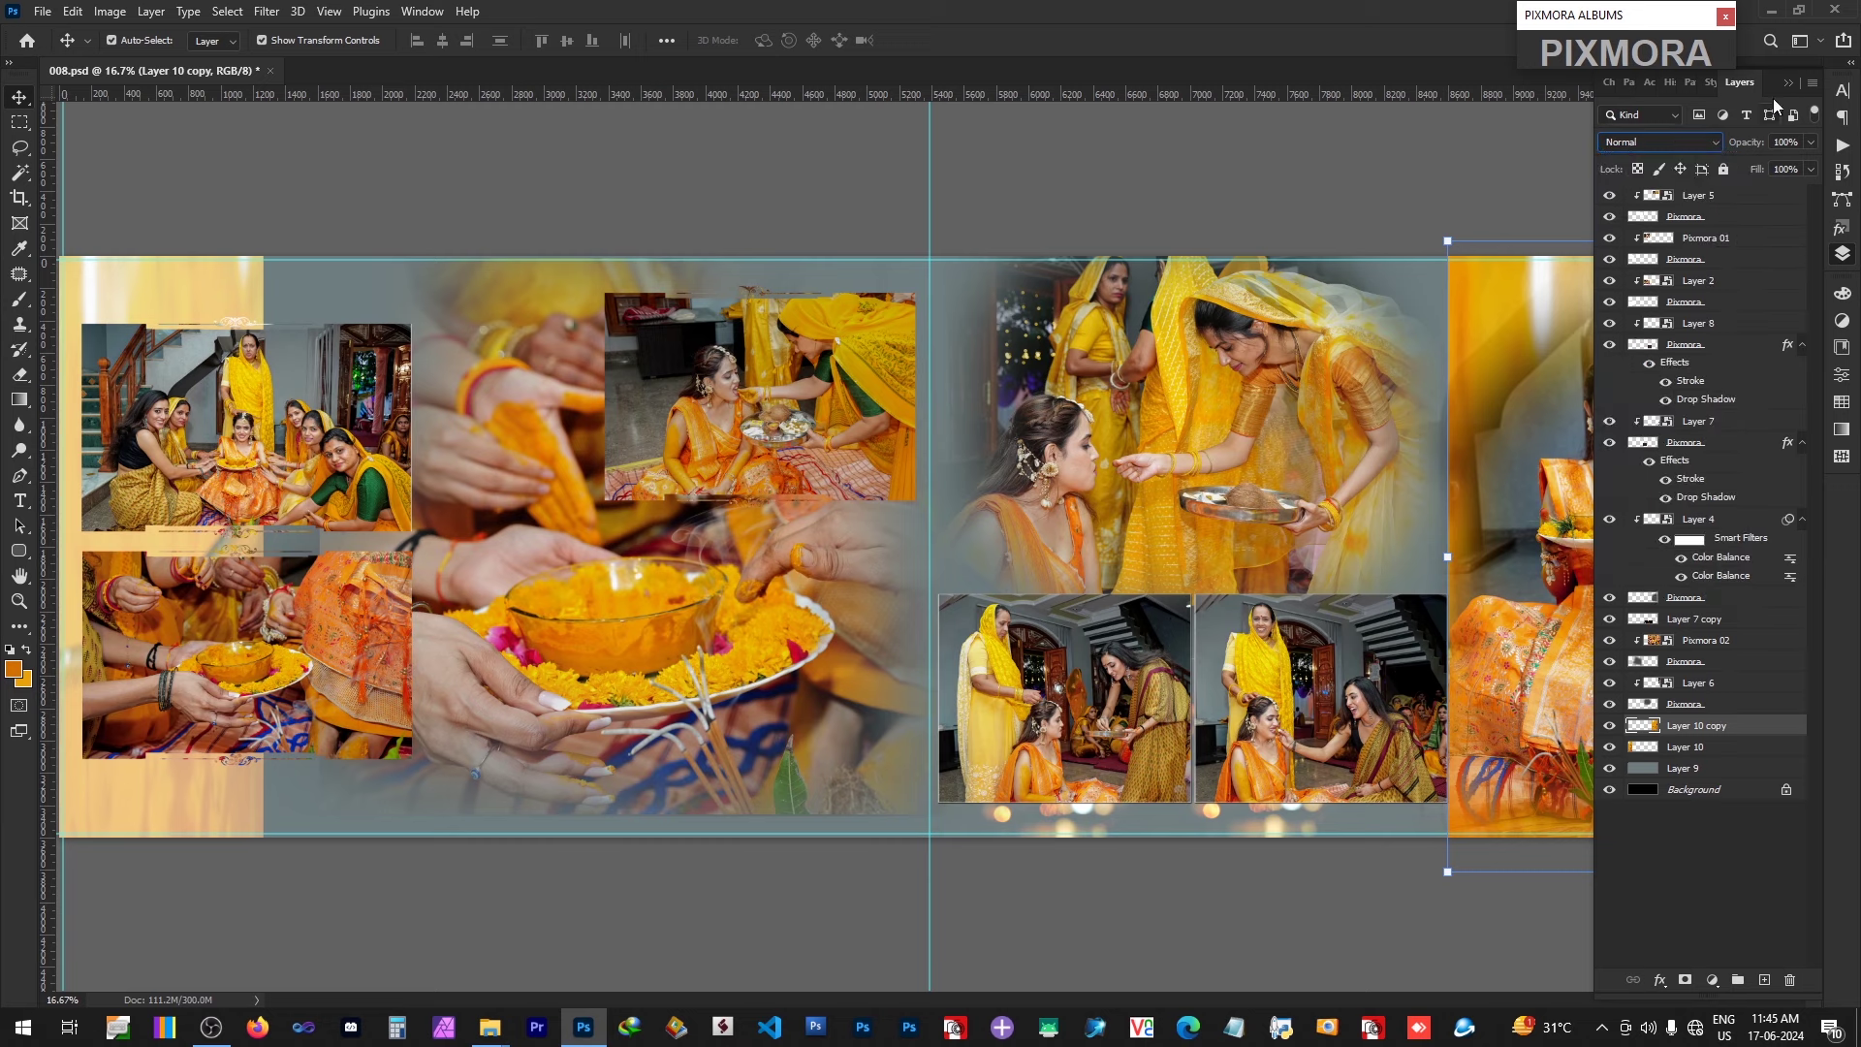
key("ctrl+u")
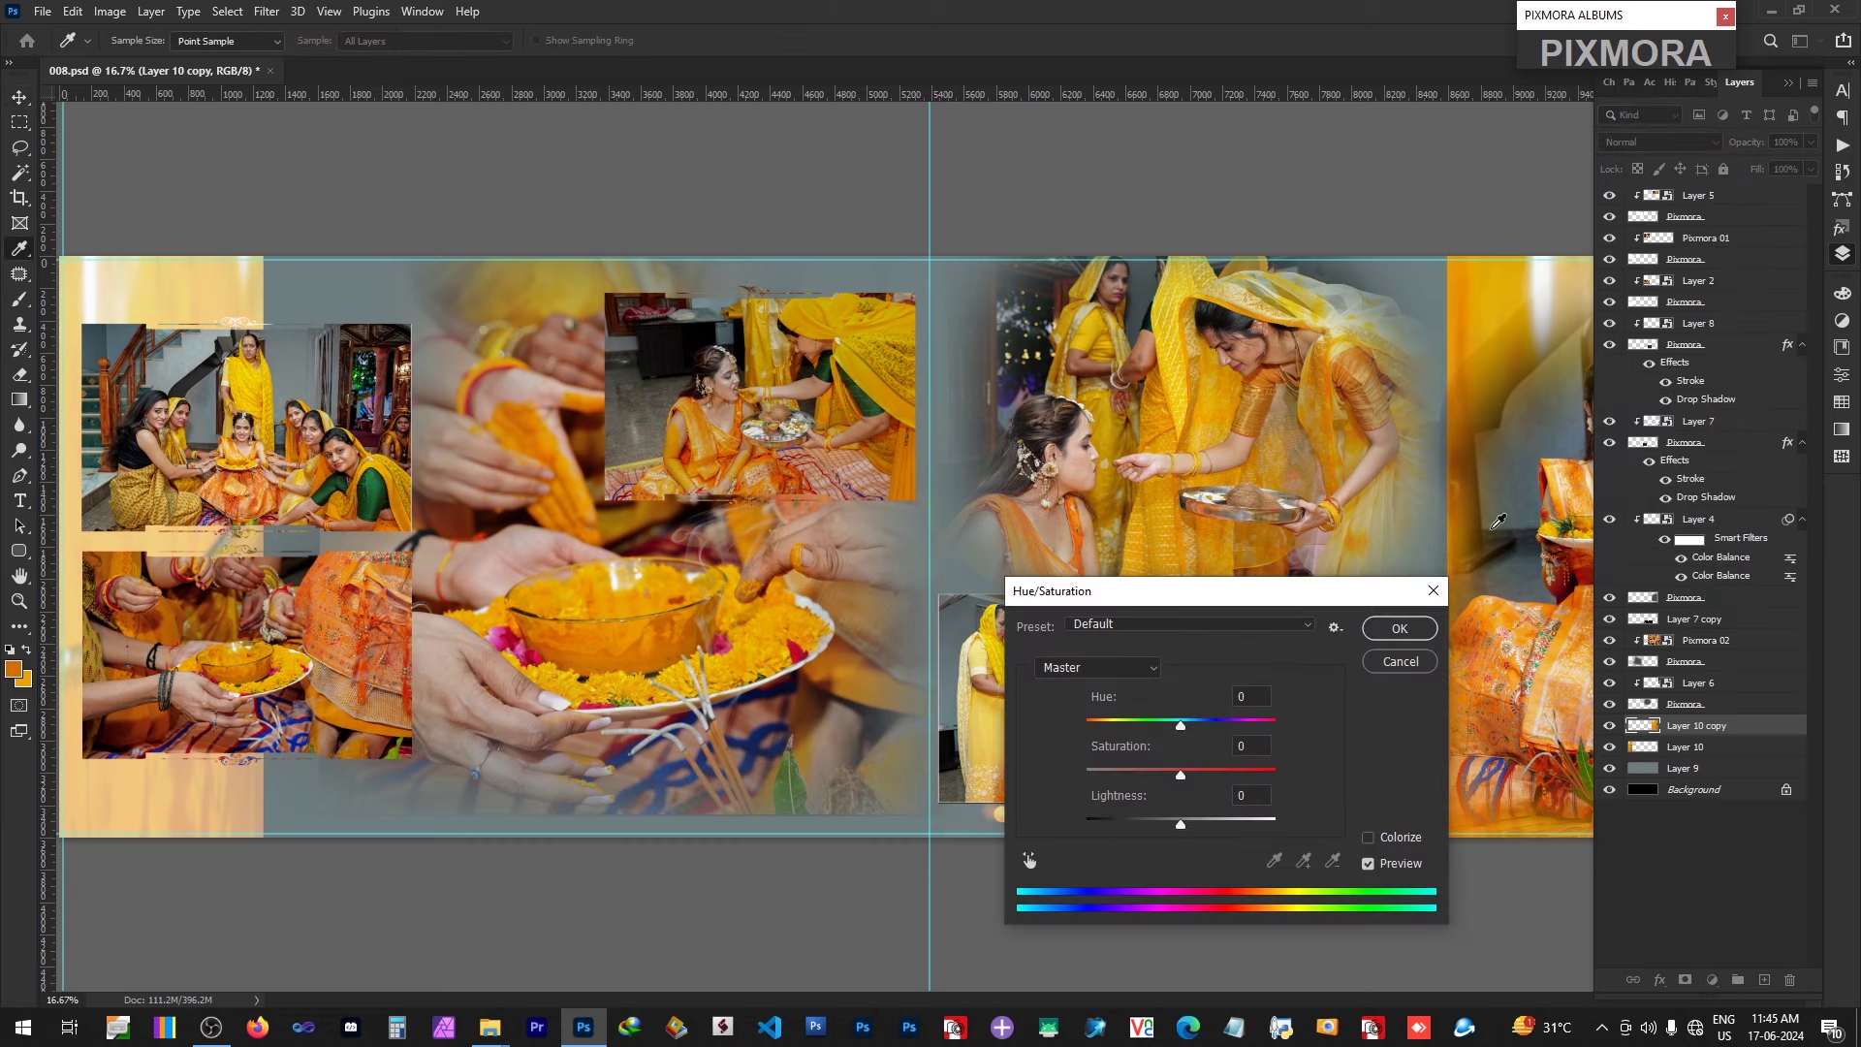
left_click_drag(1180, 824, 1095, 824)
key("Escape")
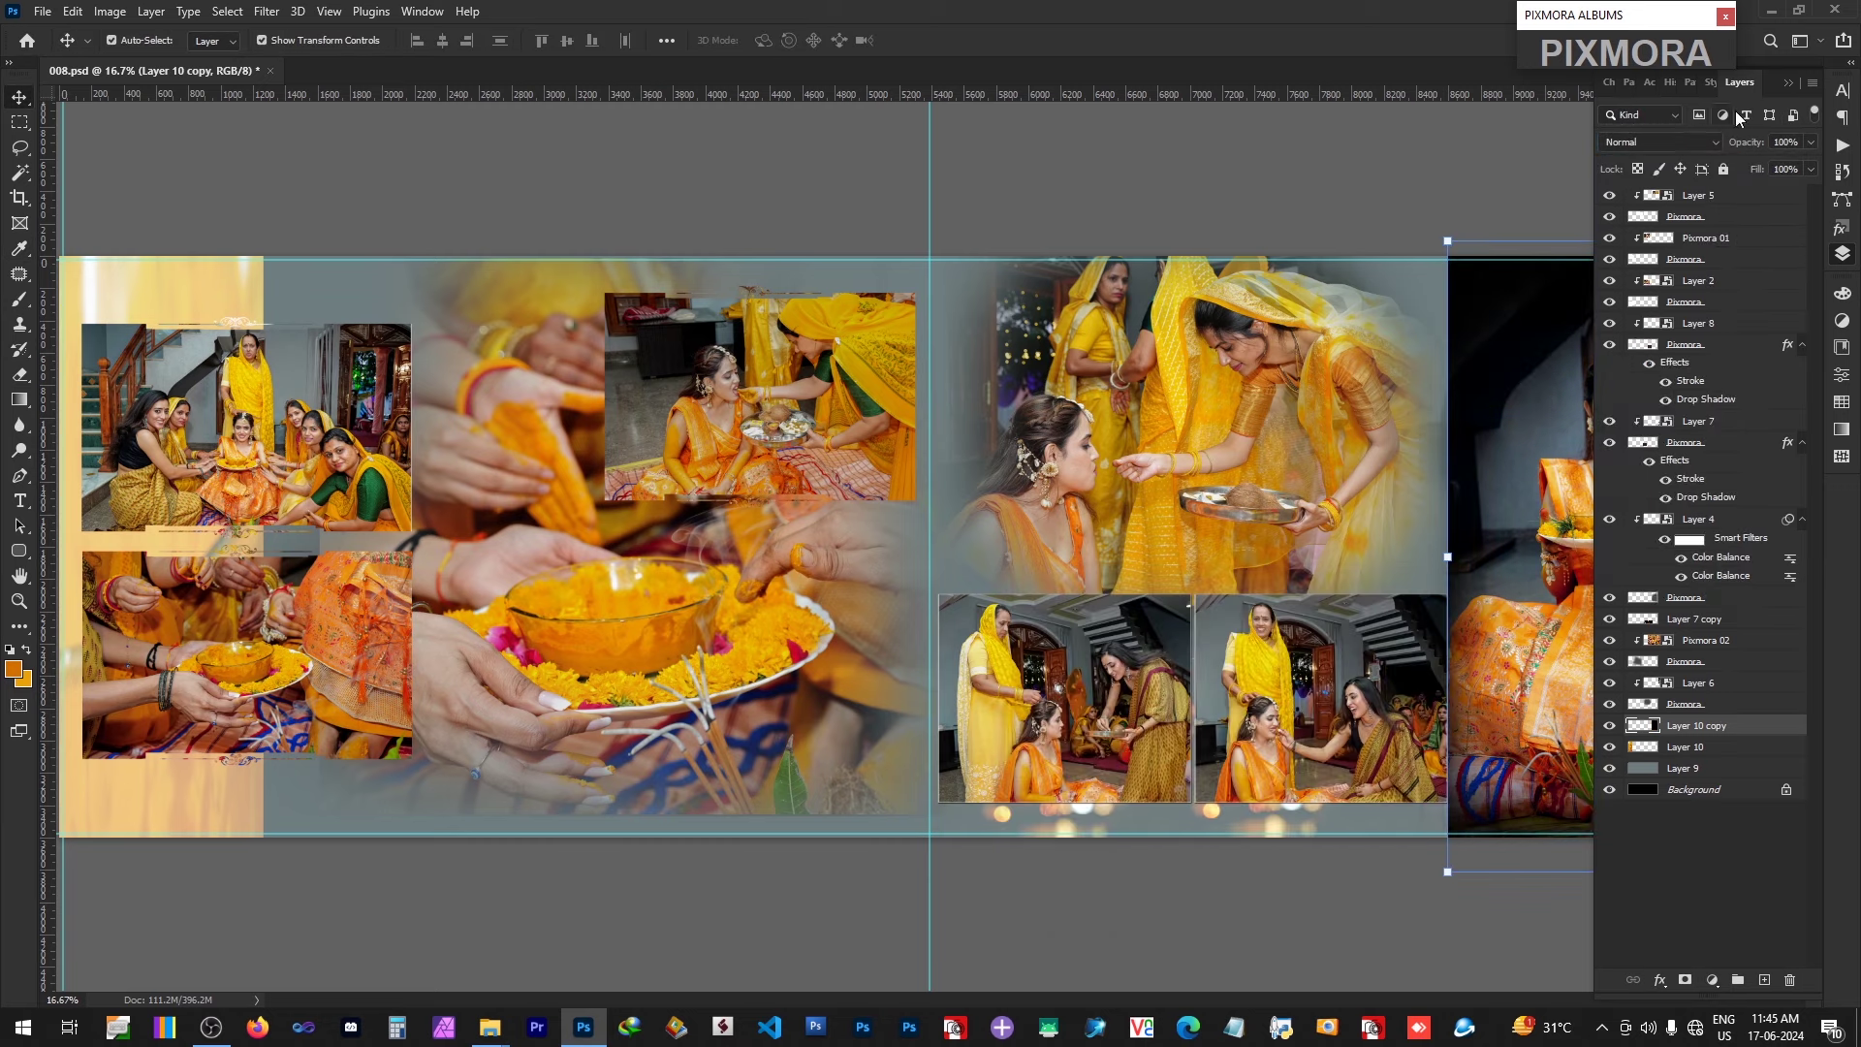
left_click(1787, 85)
Step: Try to darken the strip behind the left framed photos with Hue/Saturation
left_click(127, 284)
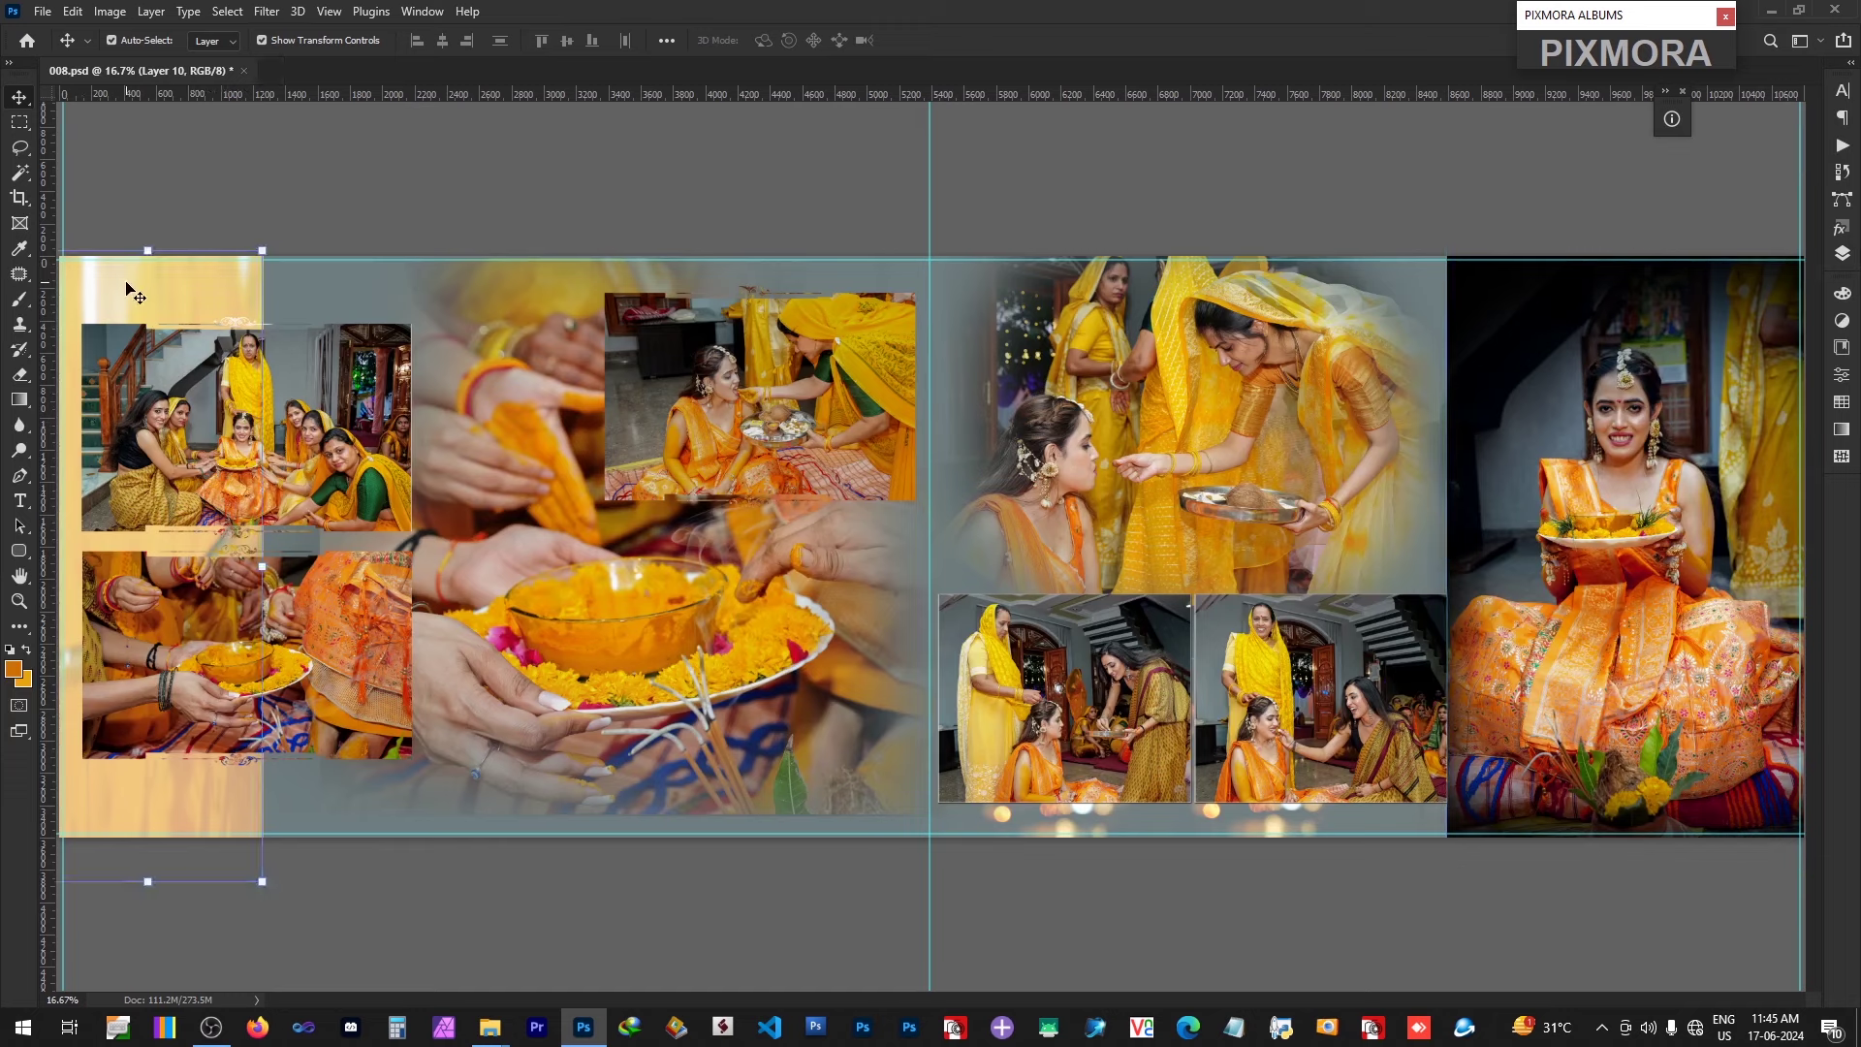
key("ctrl+u")
key("Return")
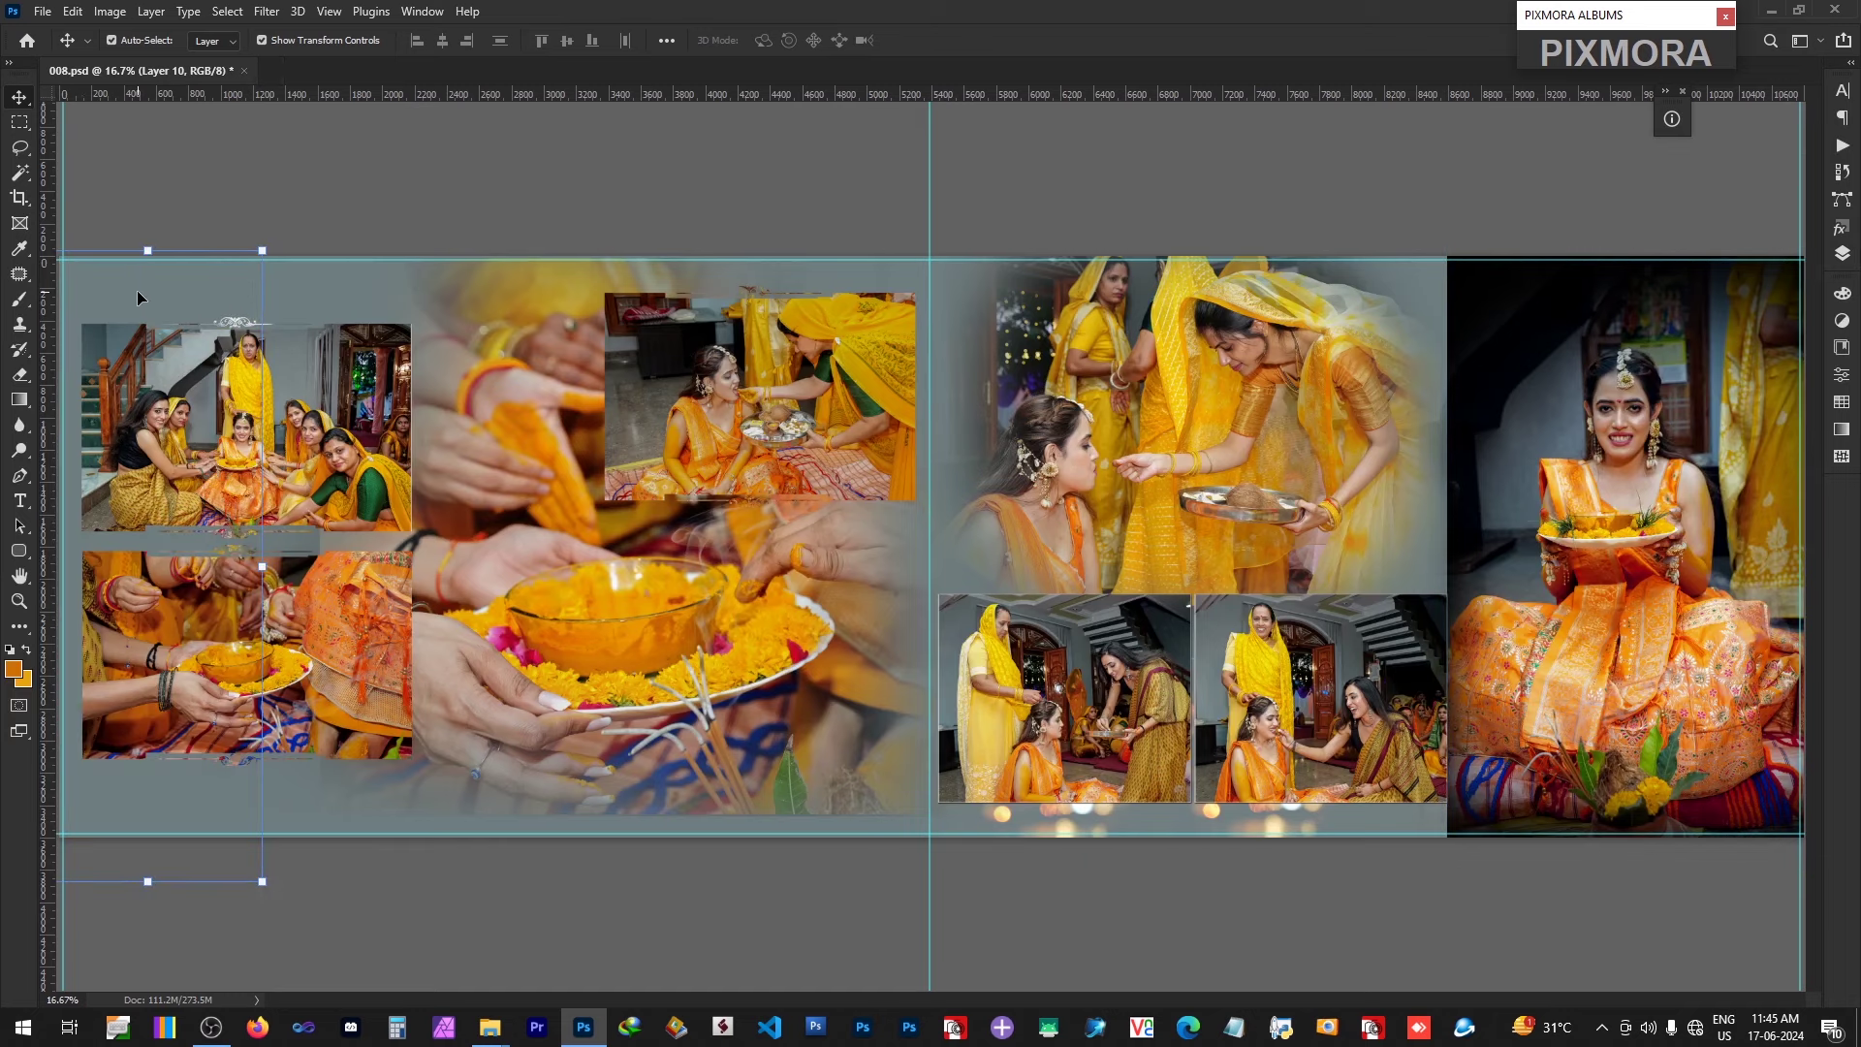
key("ctrl+z")
Step: Duplicate the black strip to the spread's left side and resize it to run from the left edge to behind the framed photos
left_click(1488, 283, "ctrl")
left_click_drag(1486, 283, 183, 293)
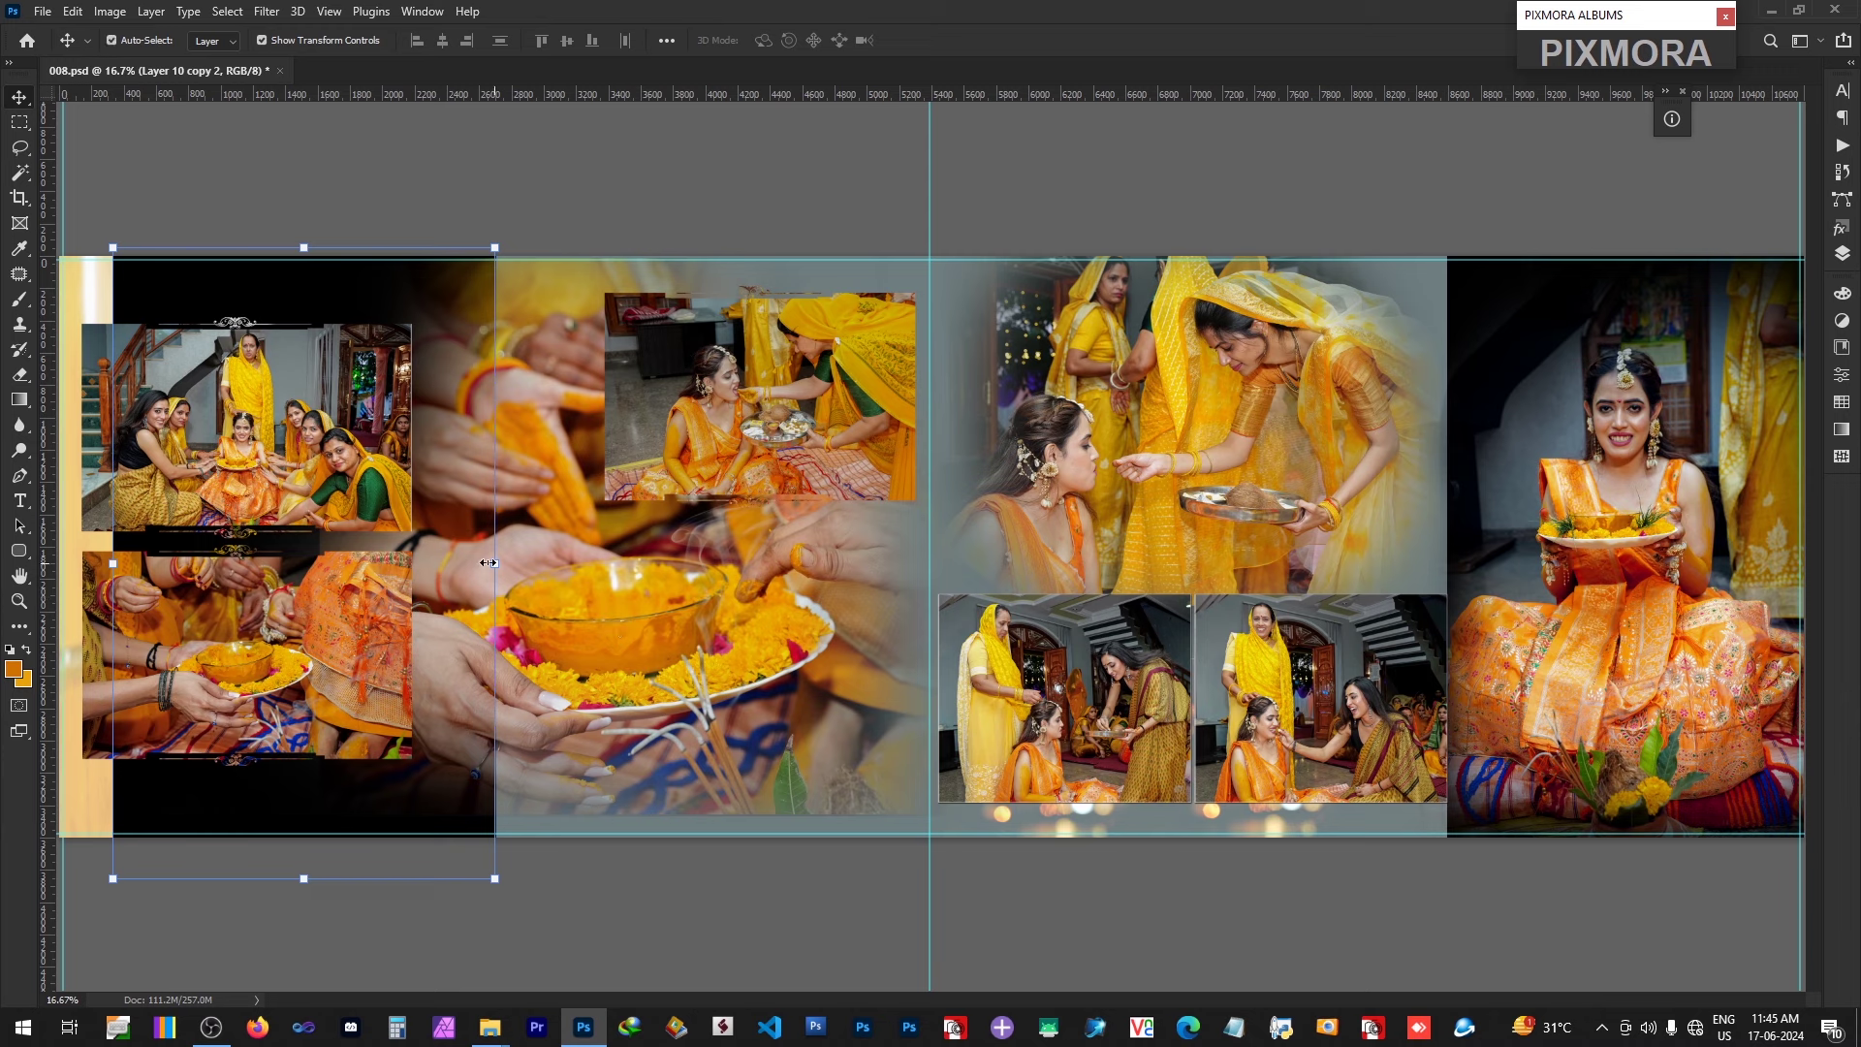
left_click_drag(489, 562, 262, 563)
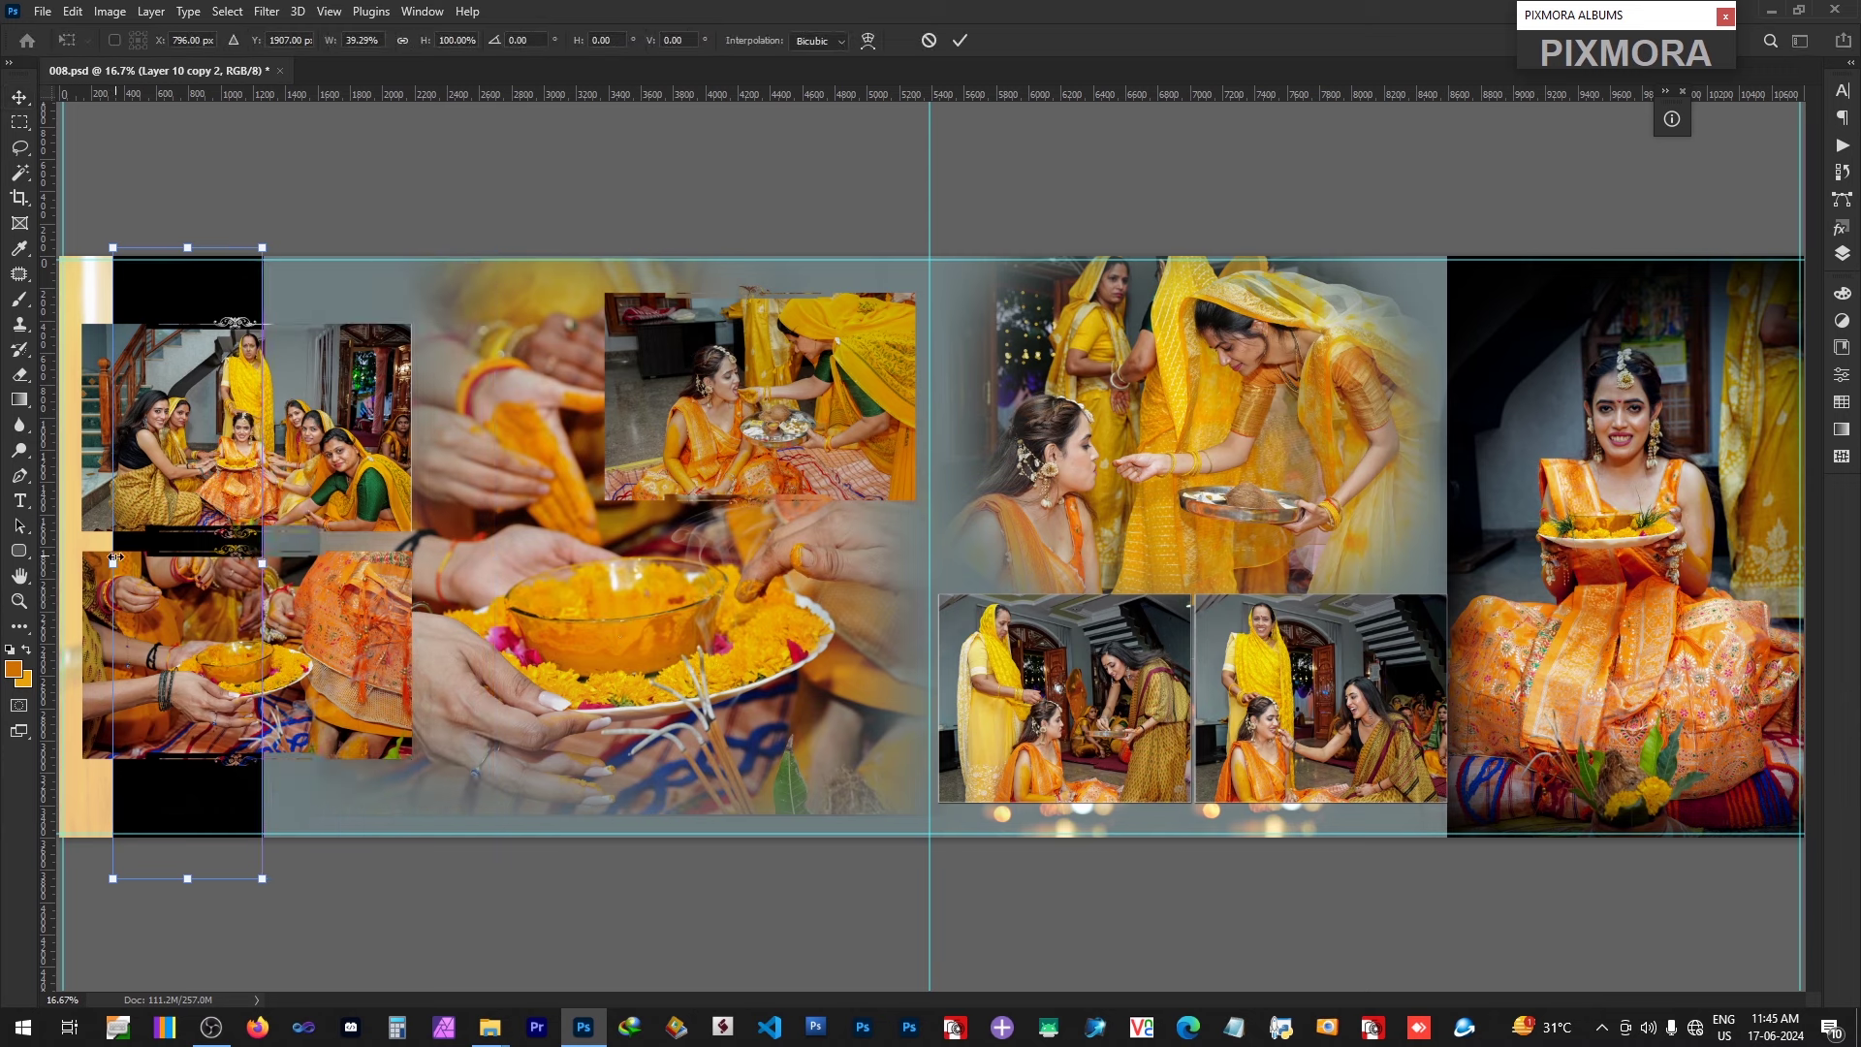
left_click_drag(115, 558, 34, 558)
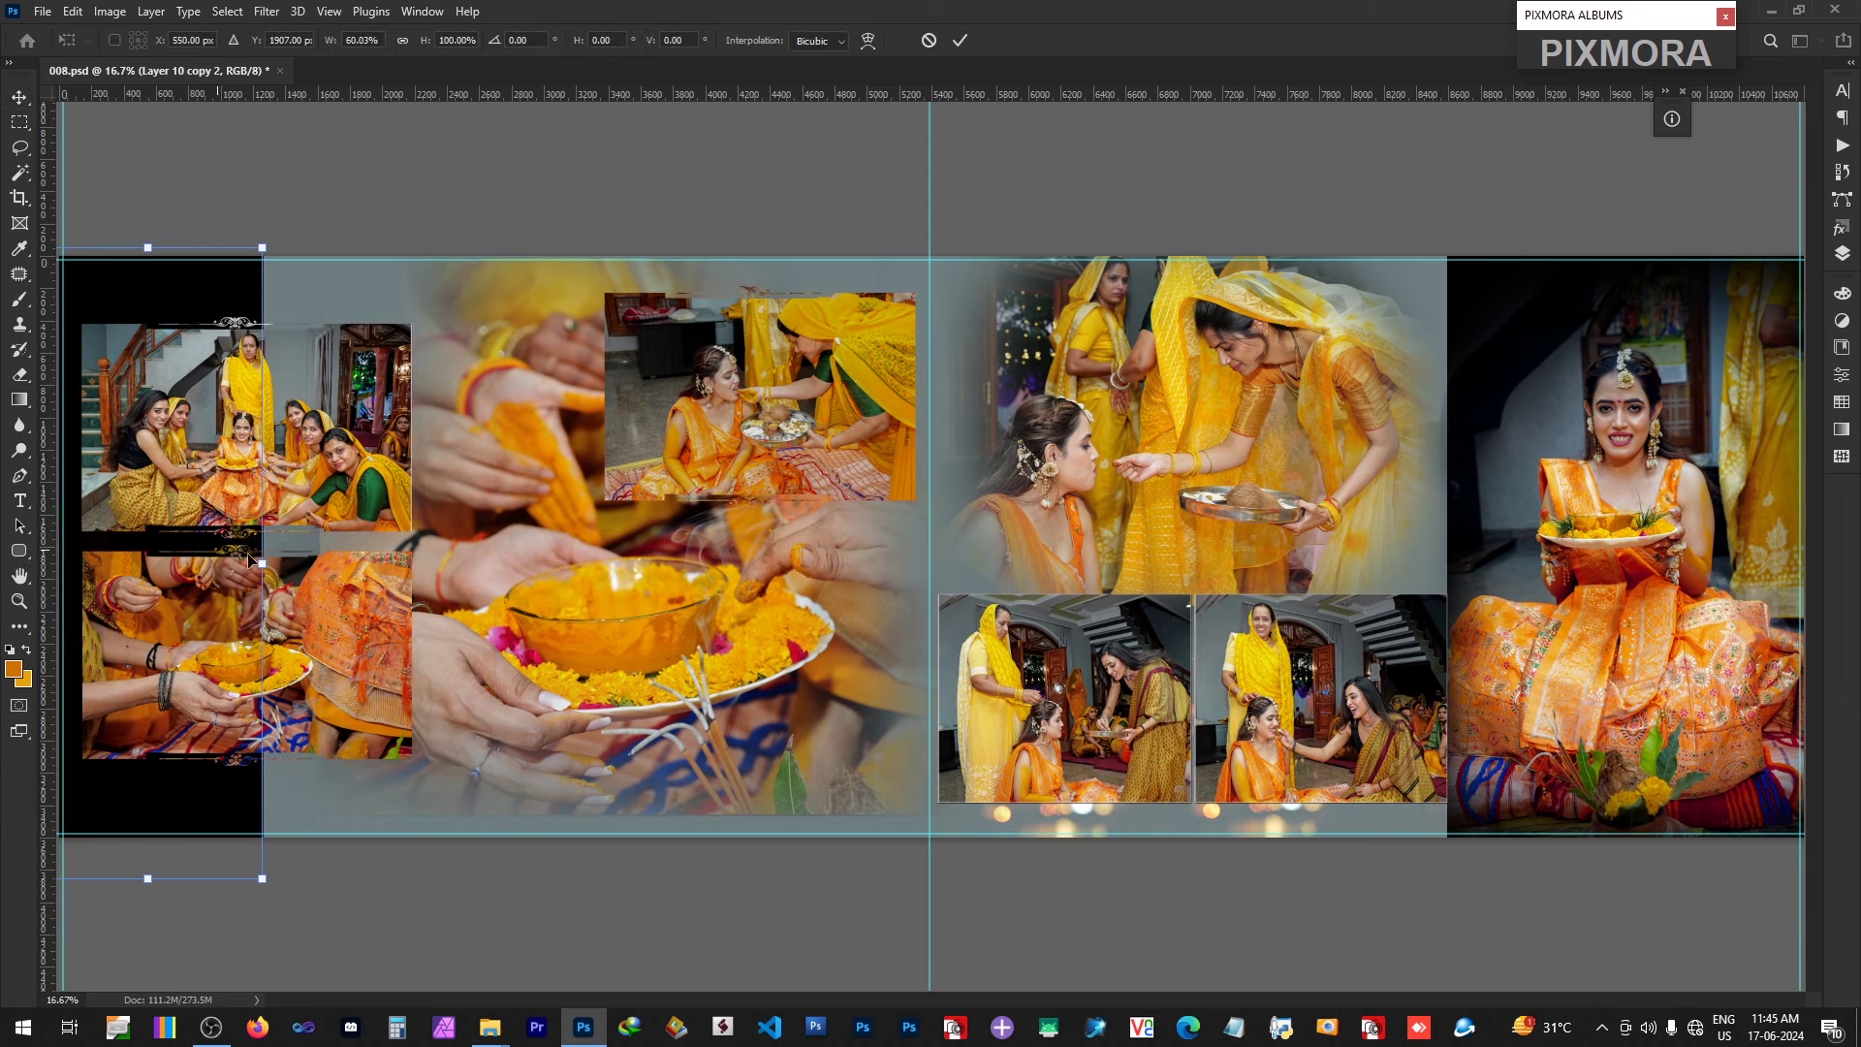
left_click_drag(261, 563, 328, 575)
key("Return")
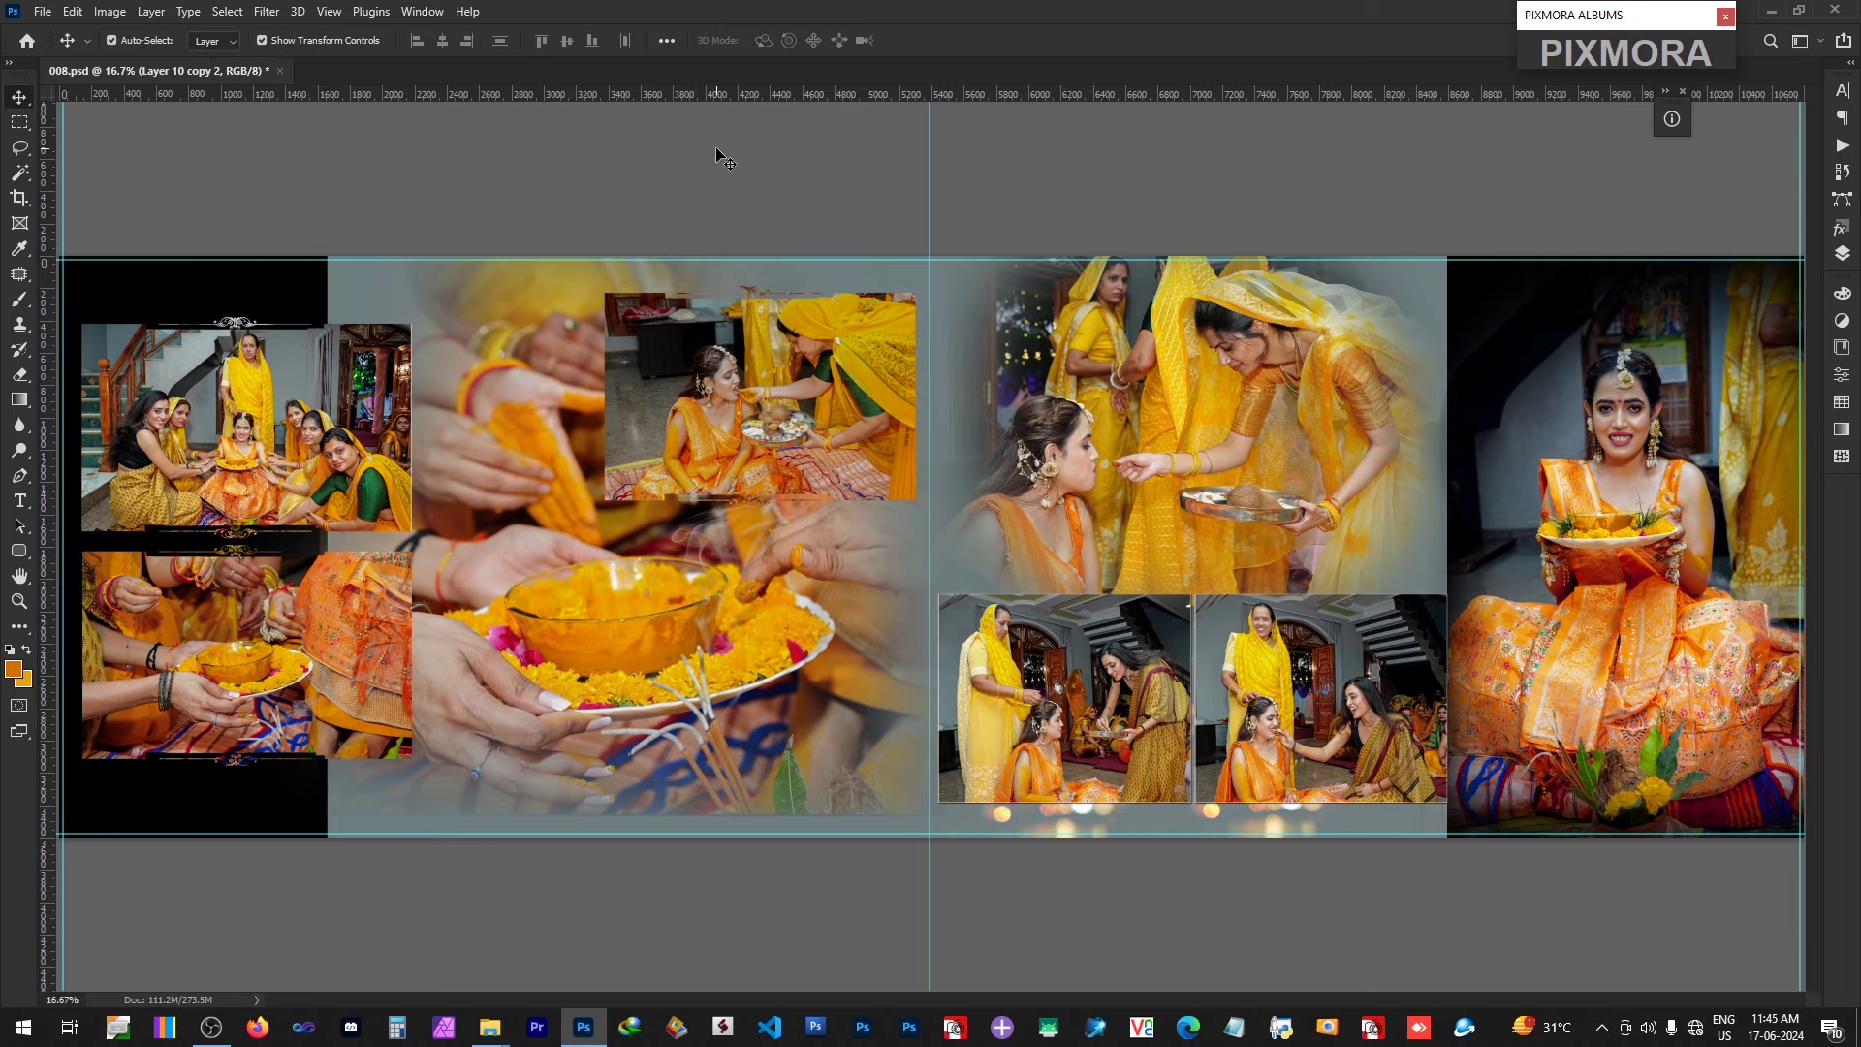
Step: Save and close the finished 008.psd spread with PIXMORA
key("ctrl+minus")
key("ctrl+minus")
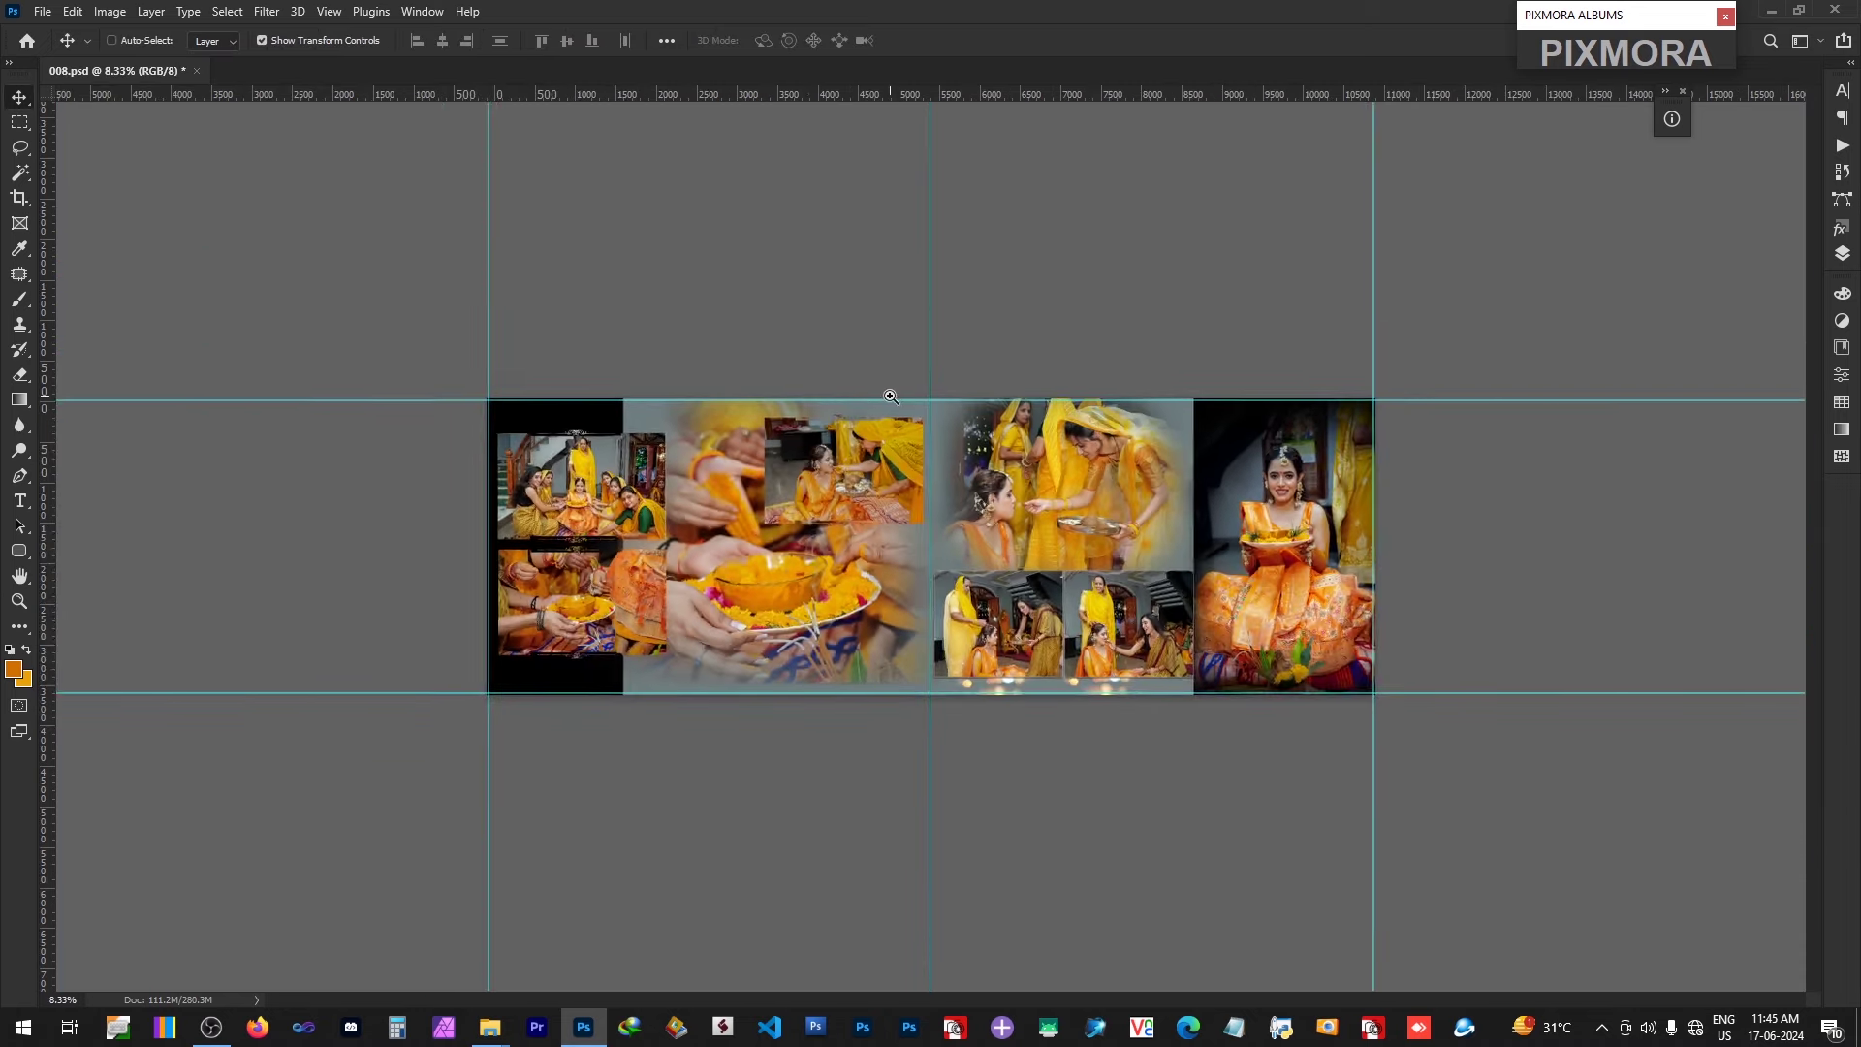
key("ctrl+plus")
key("ctrl+plus")
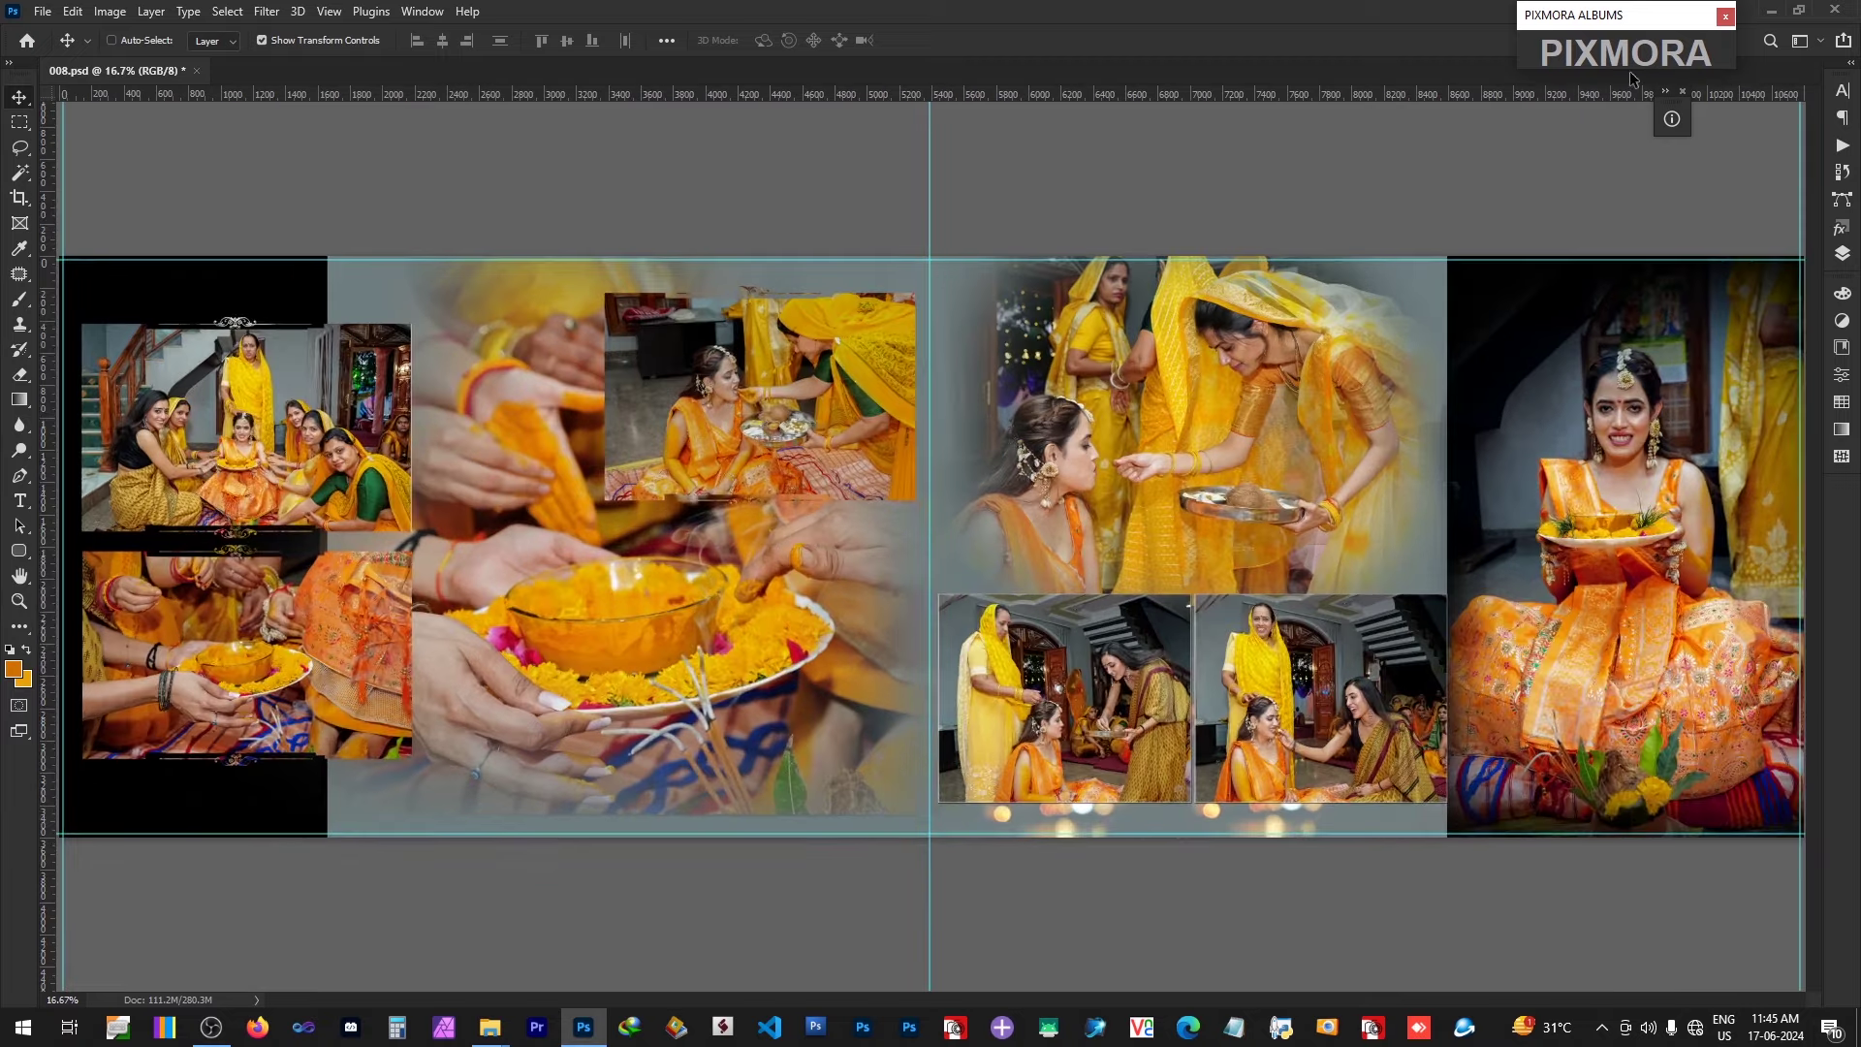
mouse_move(1626, 53)
left_click(1645, 359)
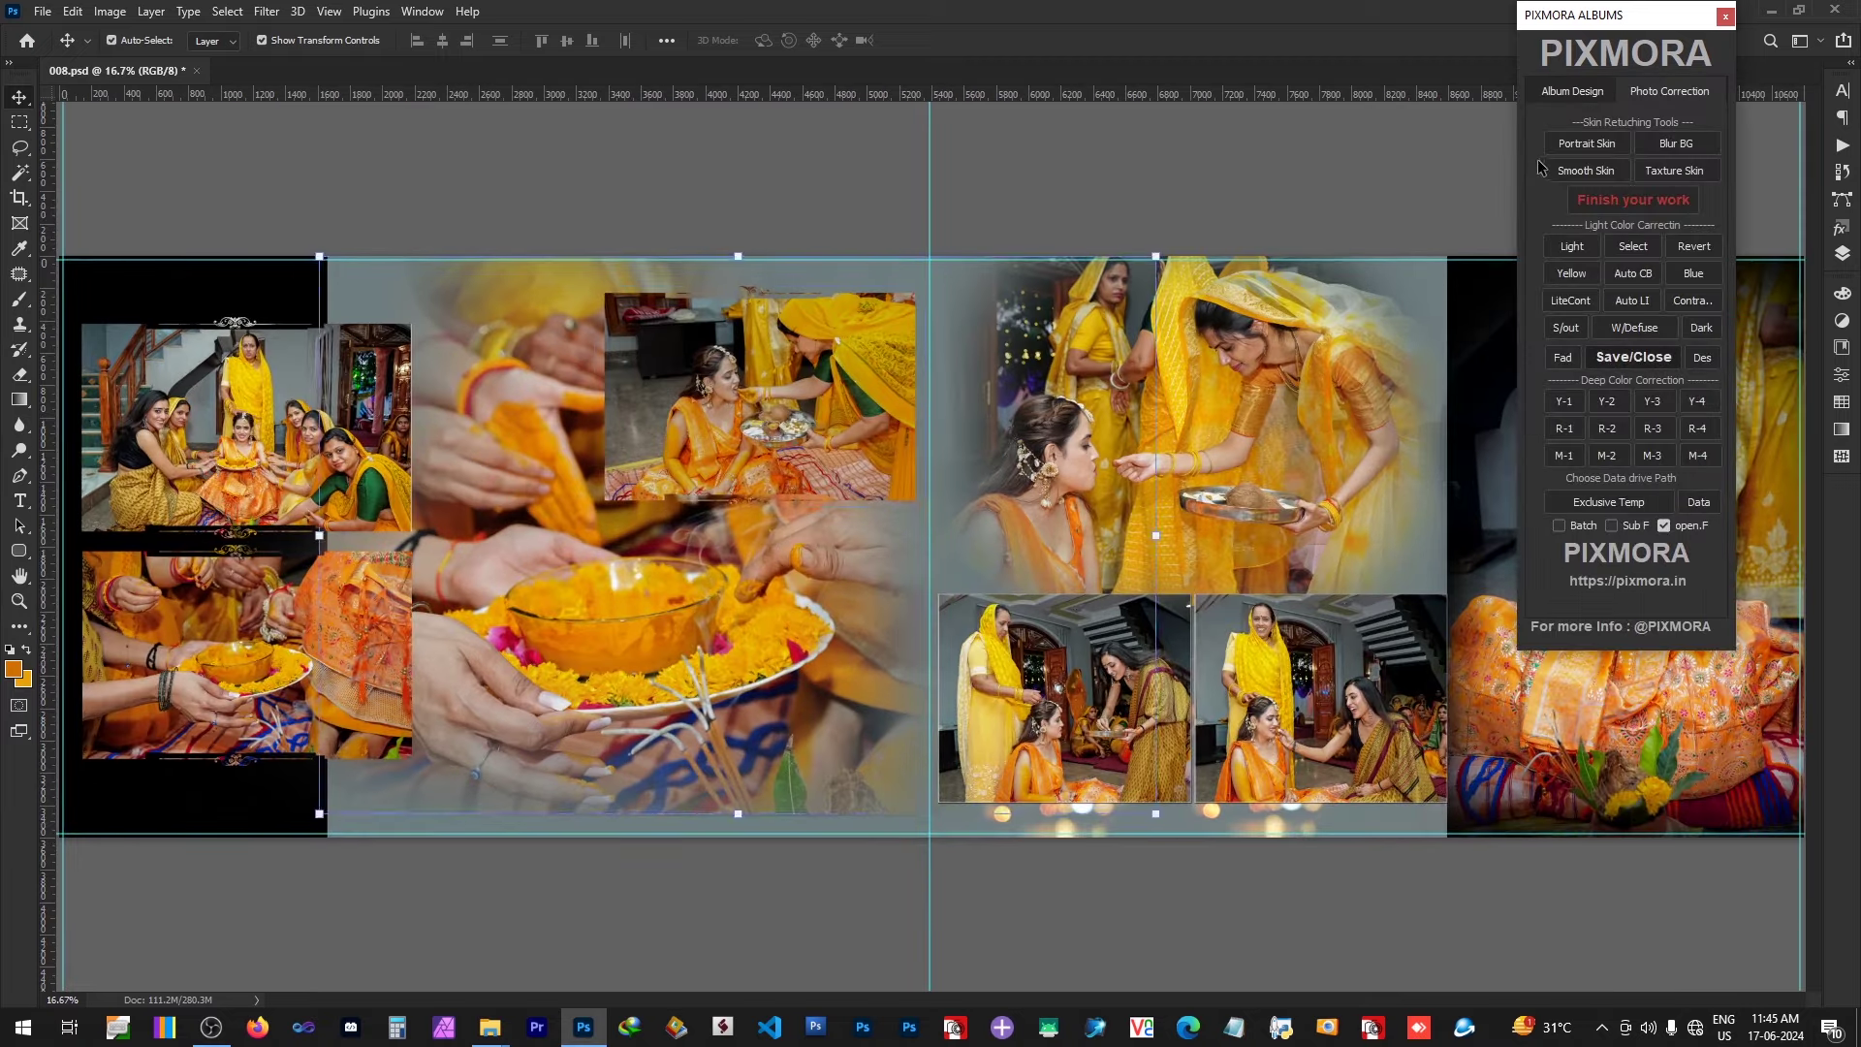
Step: Run PIXMORA's Search and Fill with photos DSC02106.JPG through DSC02170.JPG and the Ex-PSD_012.psd template
left_click(1572, 90)
left_click(1560, 214)
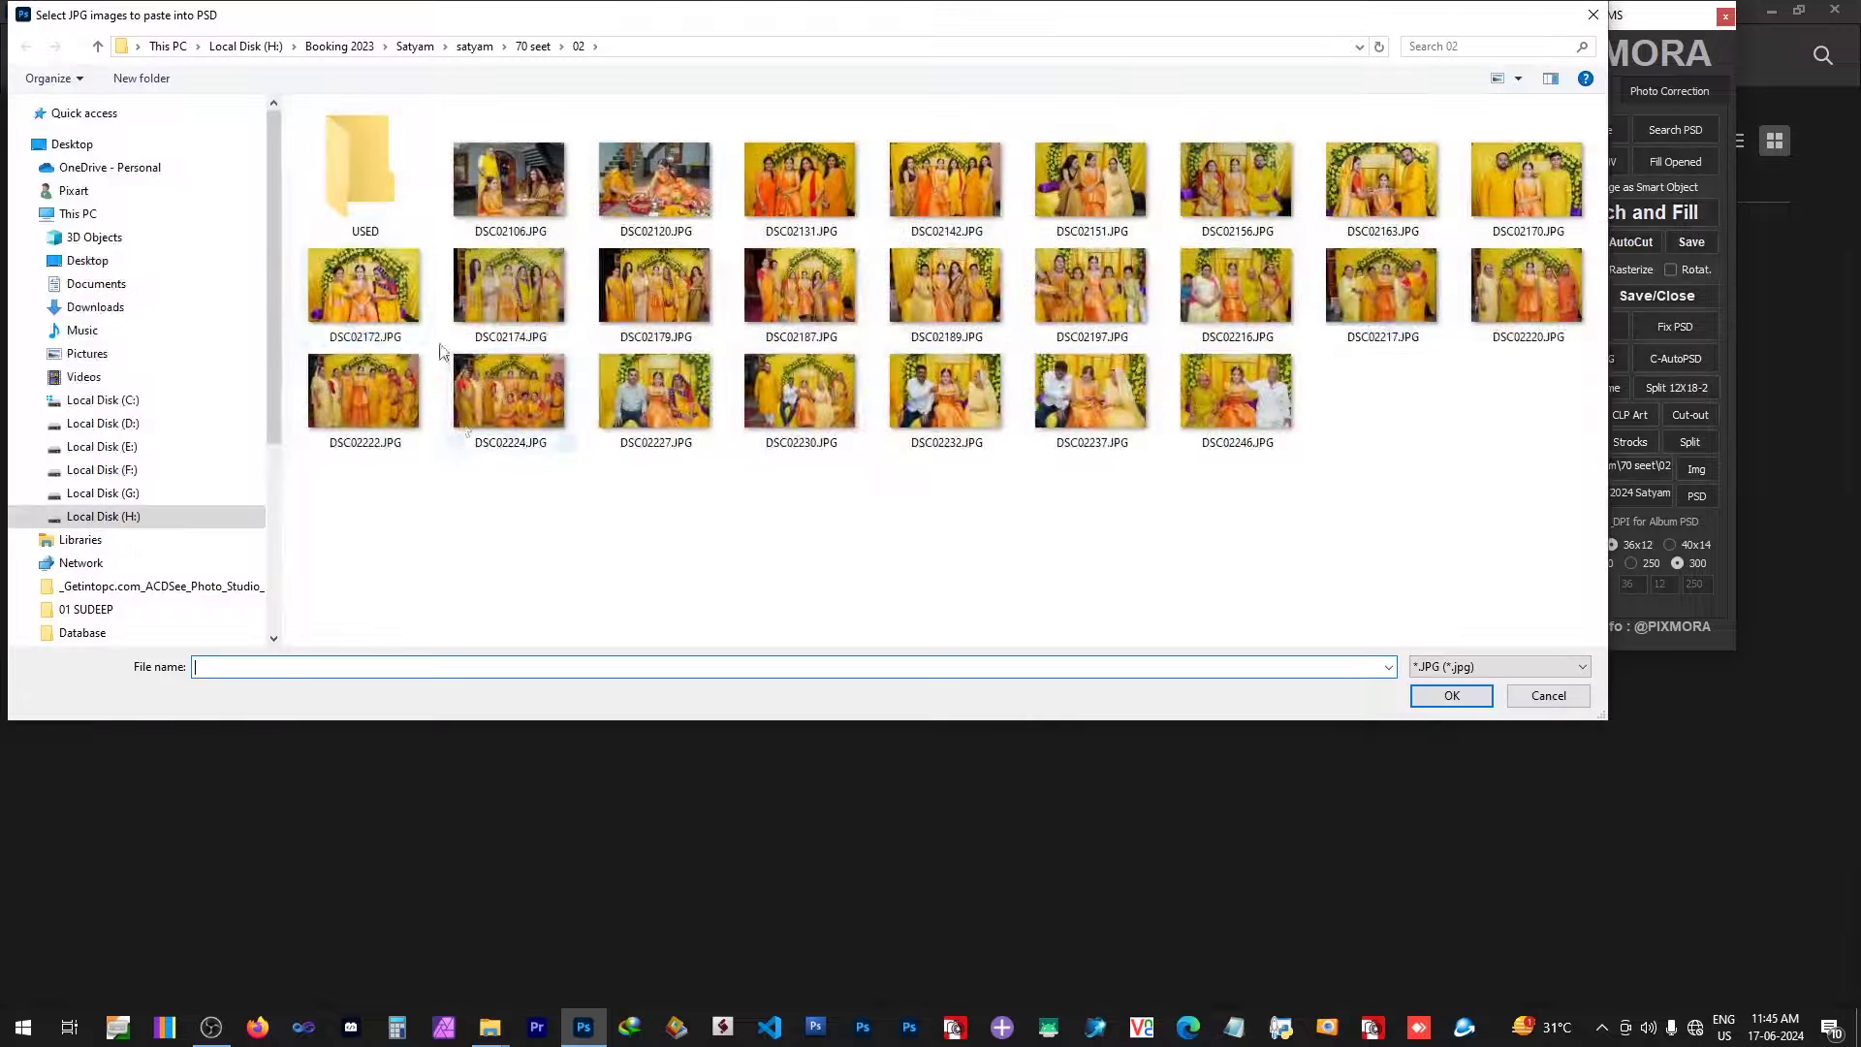
left_click(504, 182)
left_click(846, 177, "shift")
left_click(1227, 169, "shift")
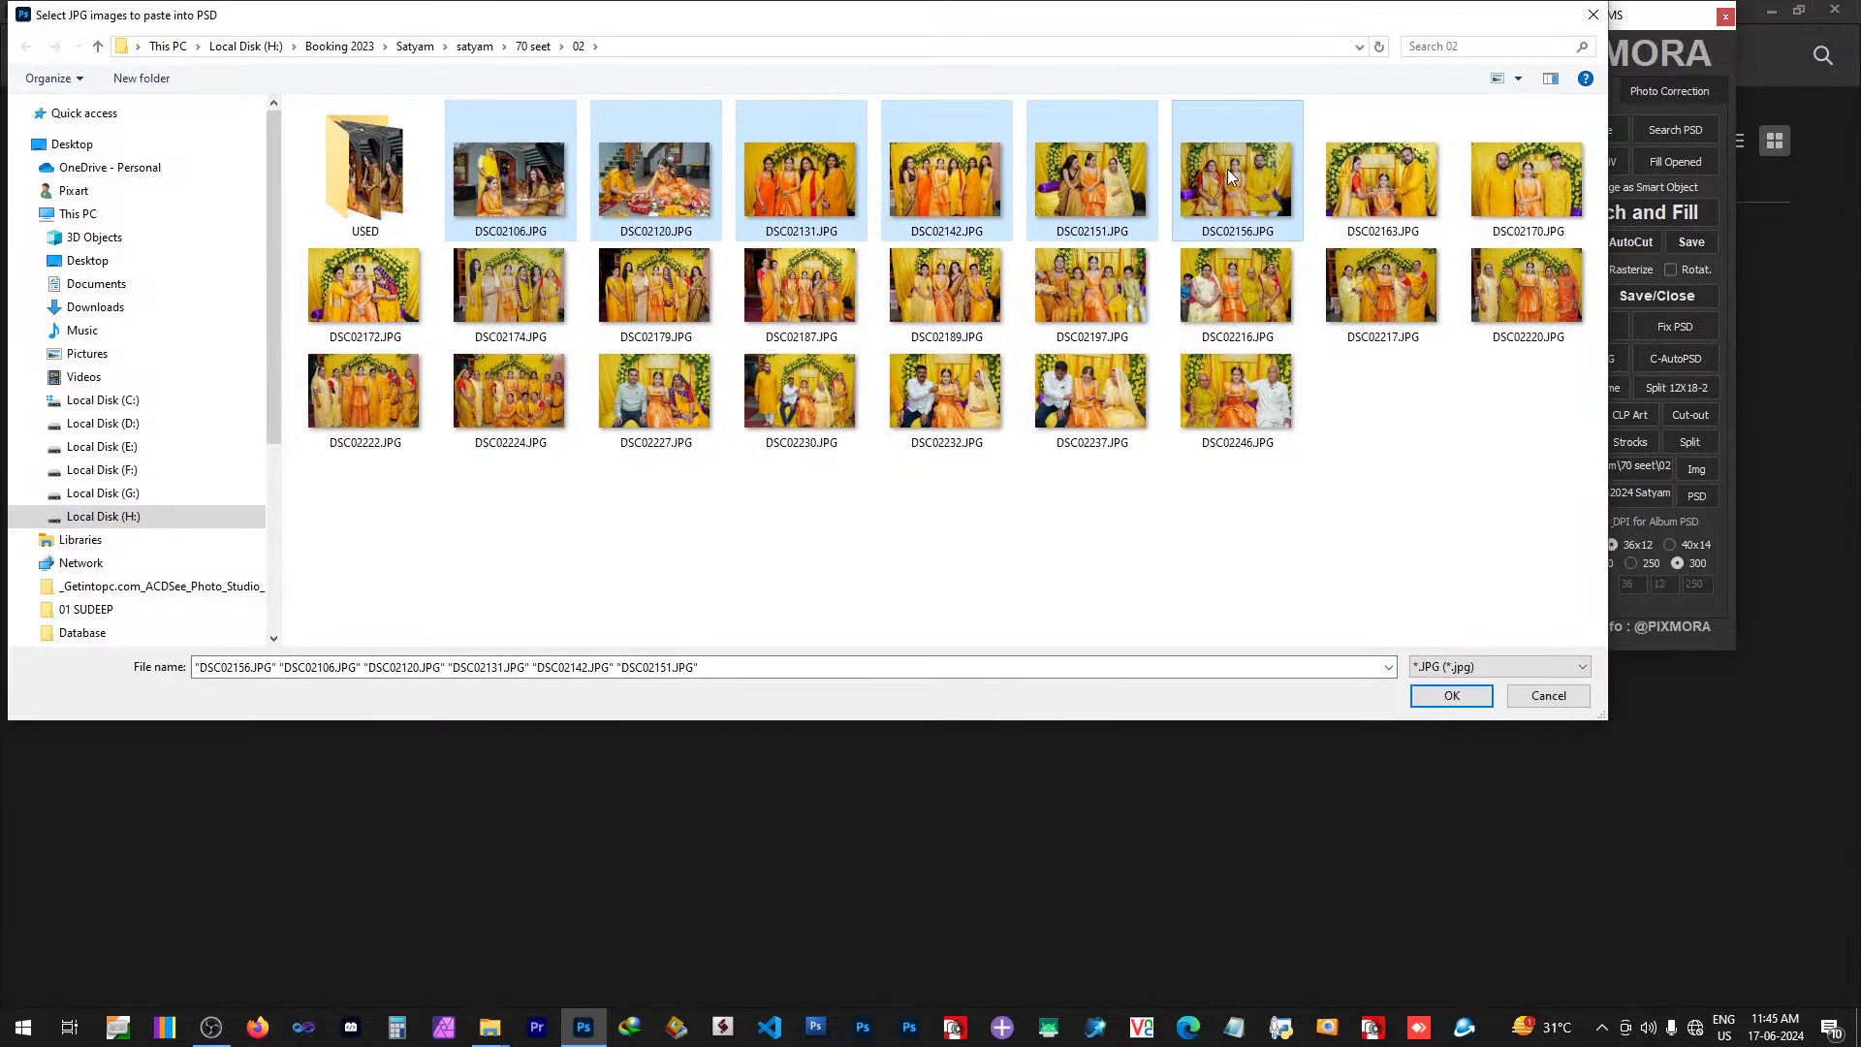
left_click(1532, 193, "shift")
key("Return")
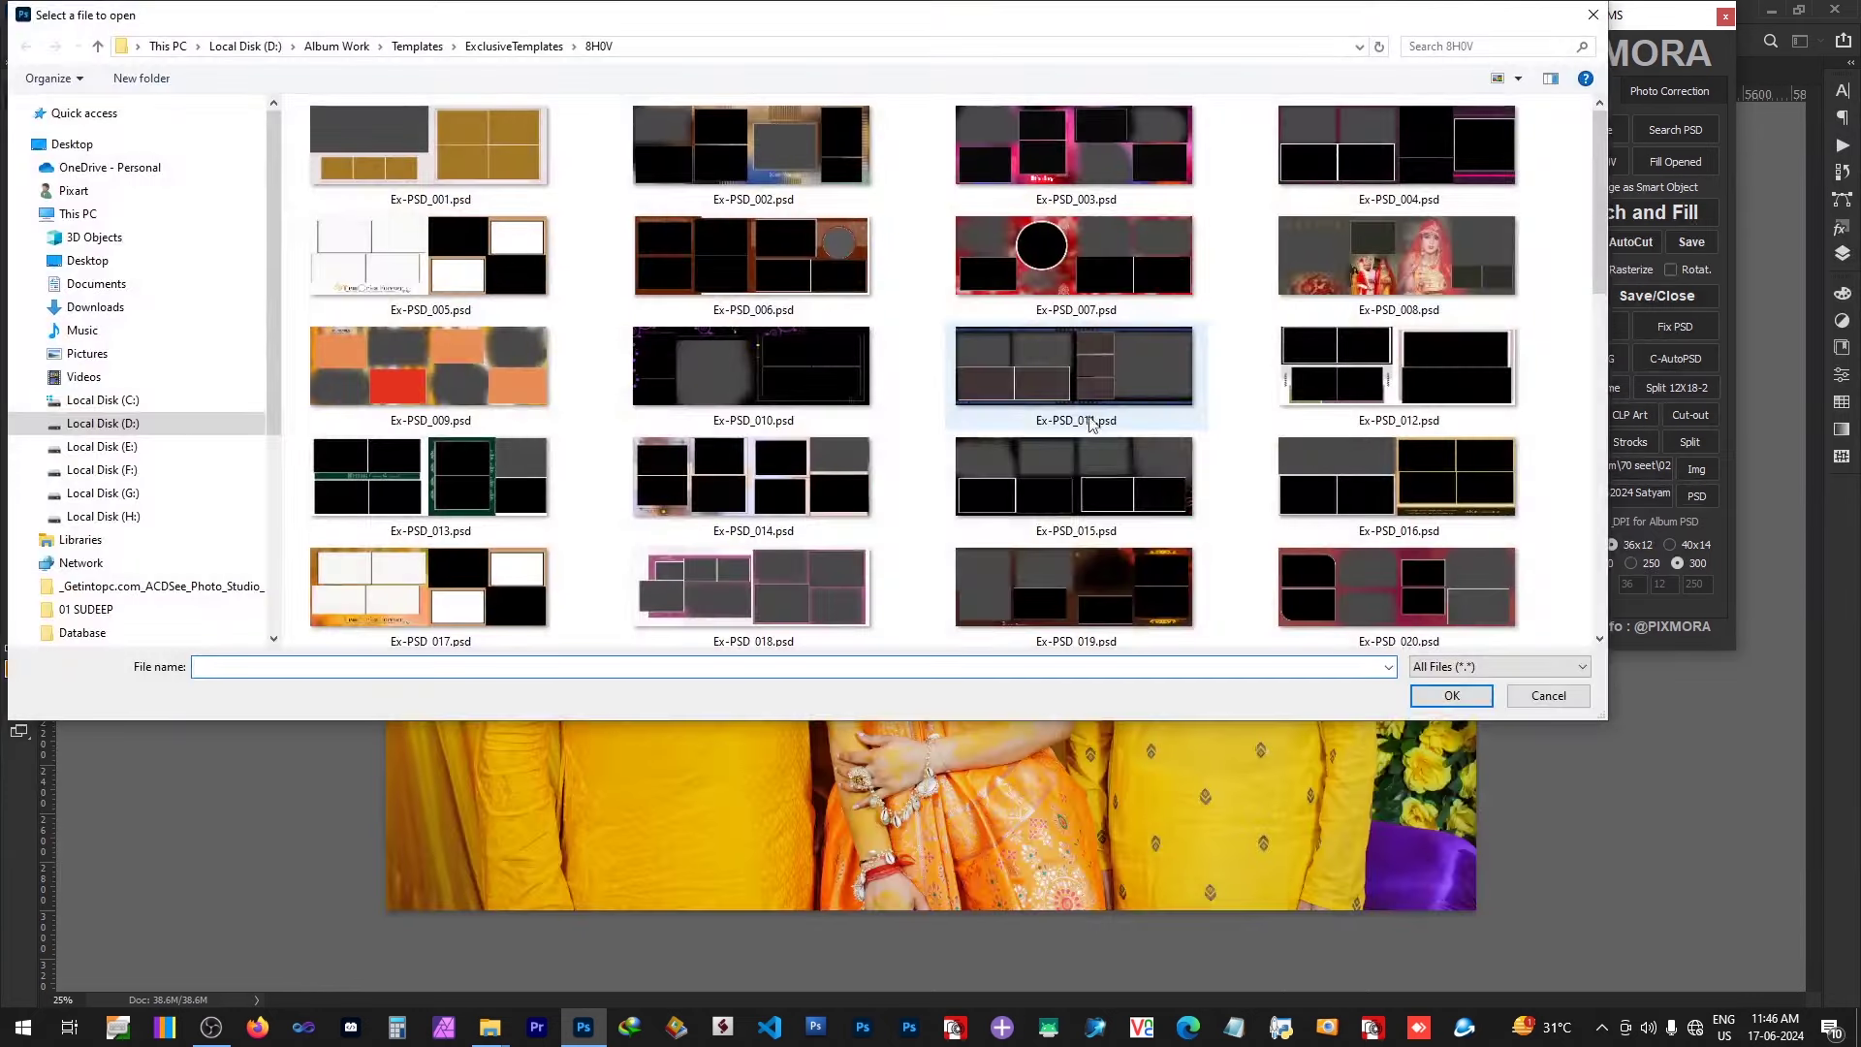
double_click(1388, 375)
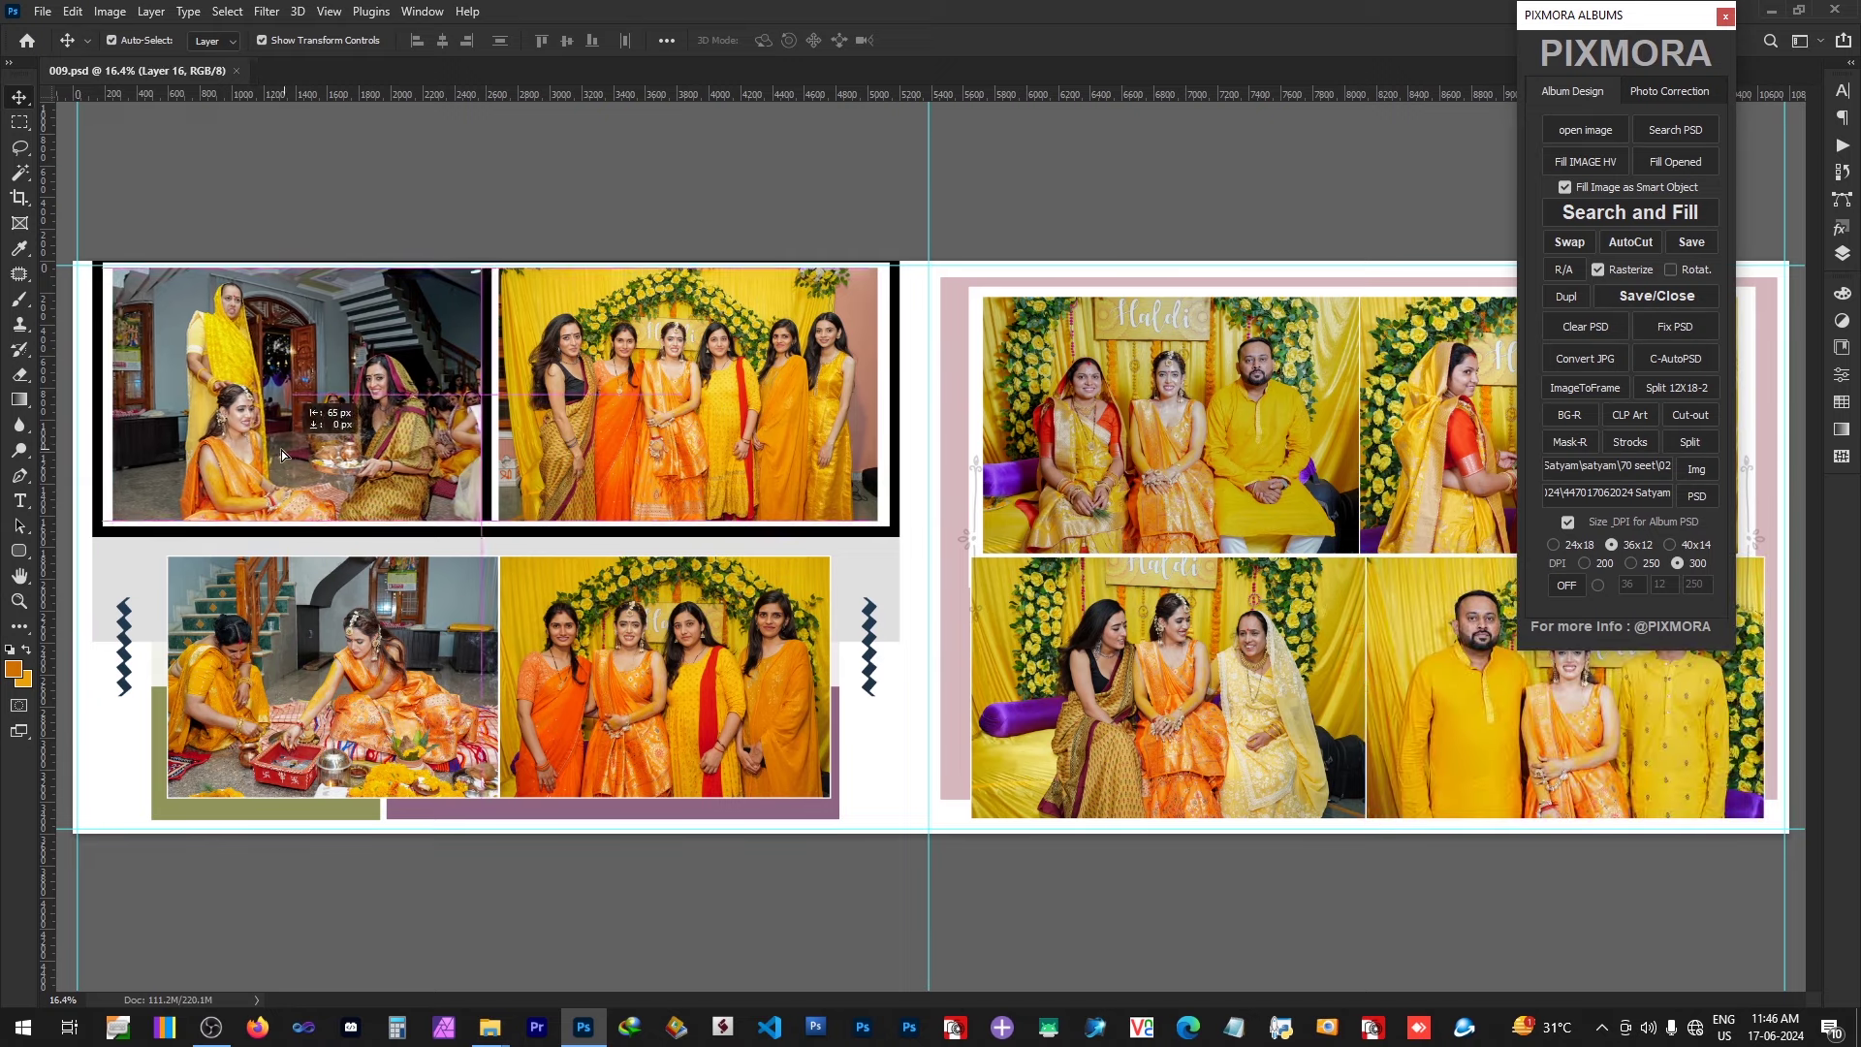
Step: Enlarge the ritual photo at the left page's upper left and shift it left within its frame
left_click_drag(470, 518, 491, 531)
left_click_drag(418, 444, 386, 454)
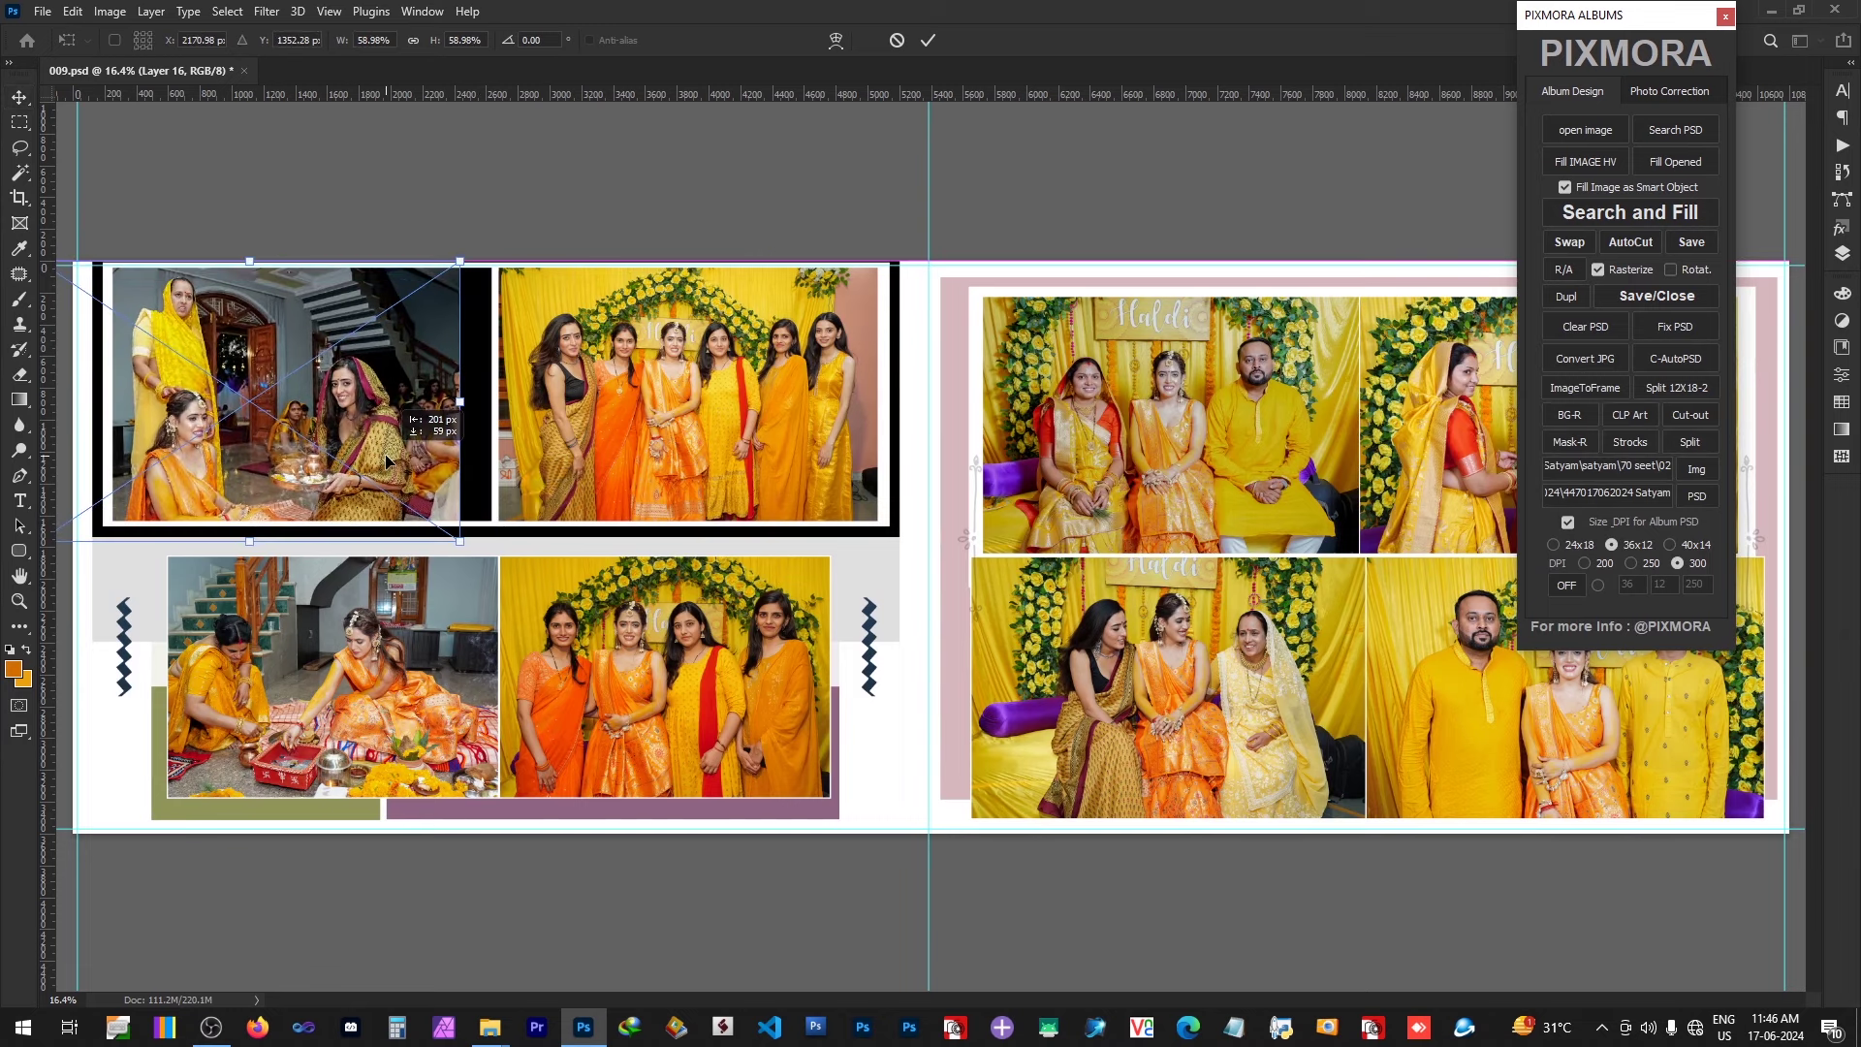
key("Return")
Step: Narrow the ritual photo's frame by moving its right edge inward to cut off the empty dark area
right_click(392, 448)
left_click(427, 485)
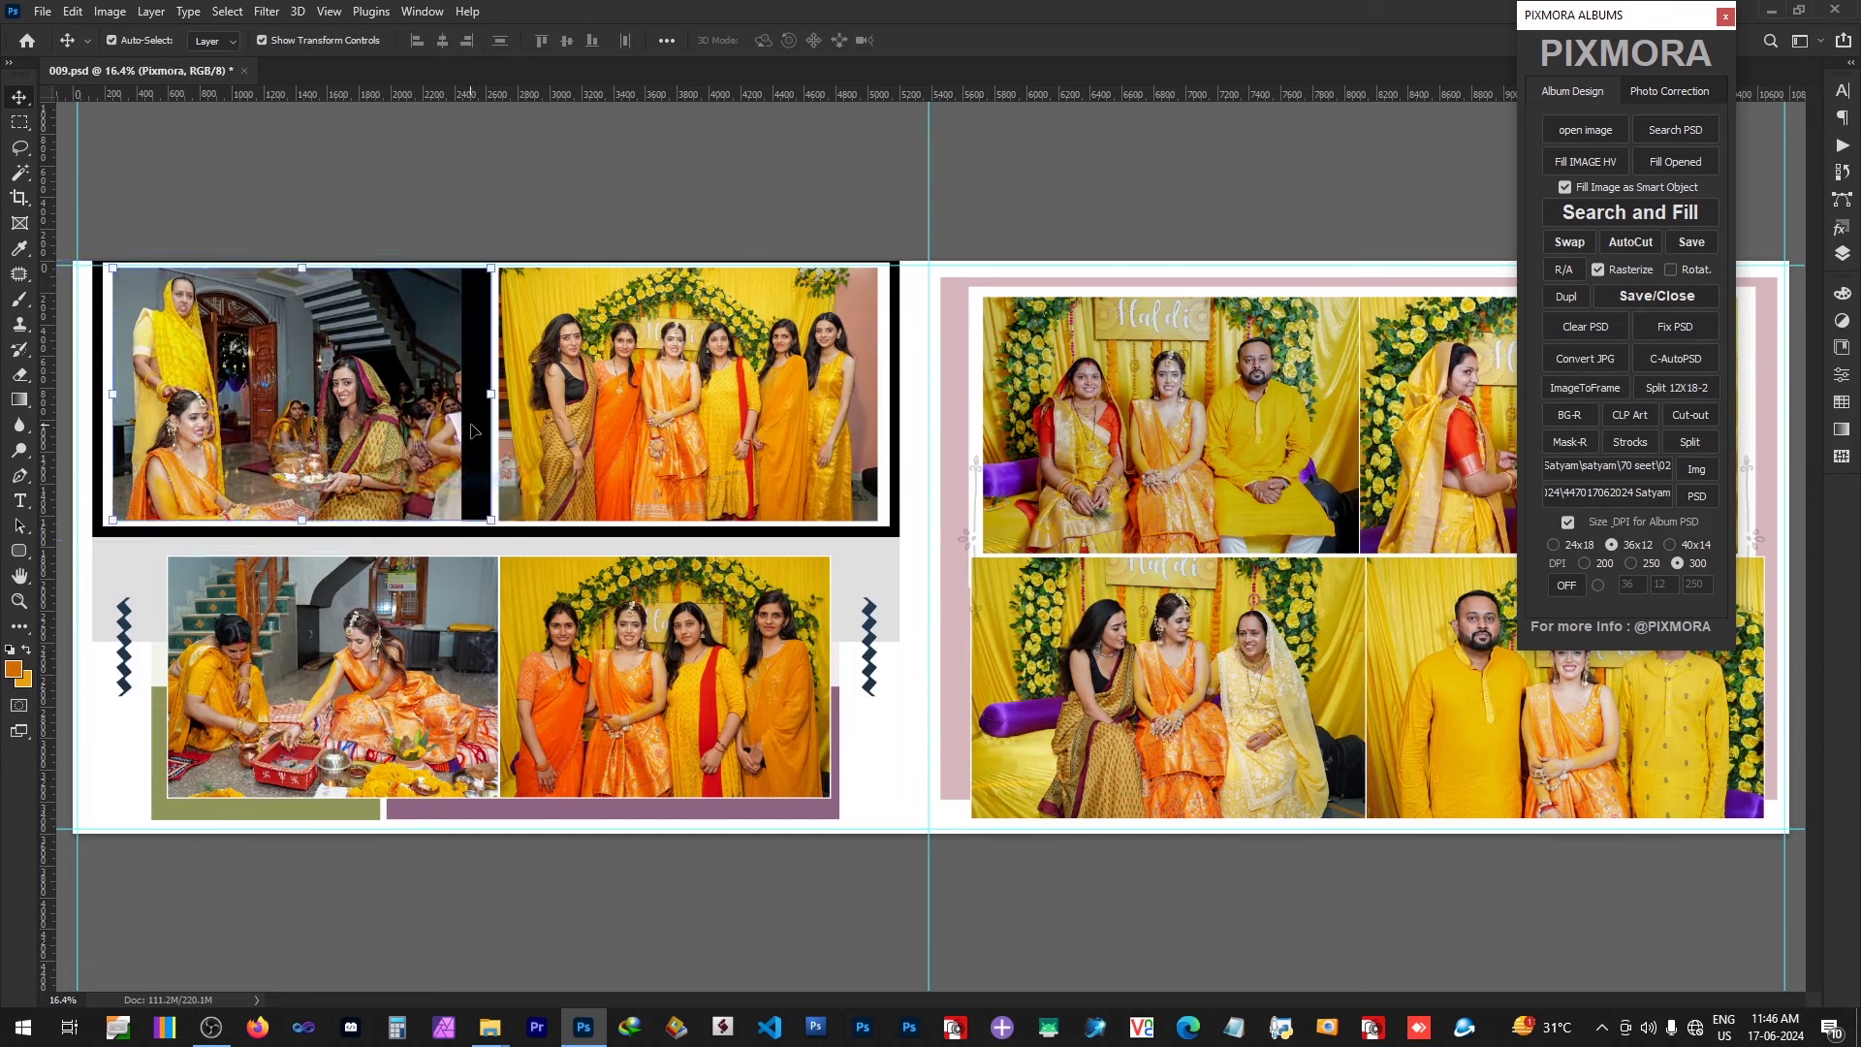
key("ctrl+t")
left_click_drag(490, 397, 424, 409)
key("Return")
Step: Widen the upper group photo's frame leftward so it nearly meets the ritual photo's frame
right_click(532, 412)
left_click(581, 444)
key("ctrl+t")
key("Return")
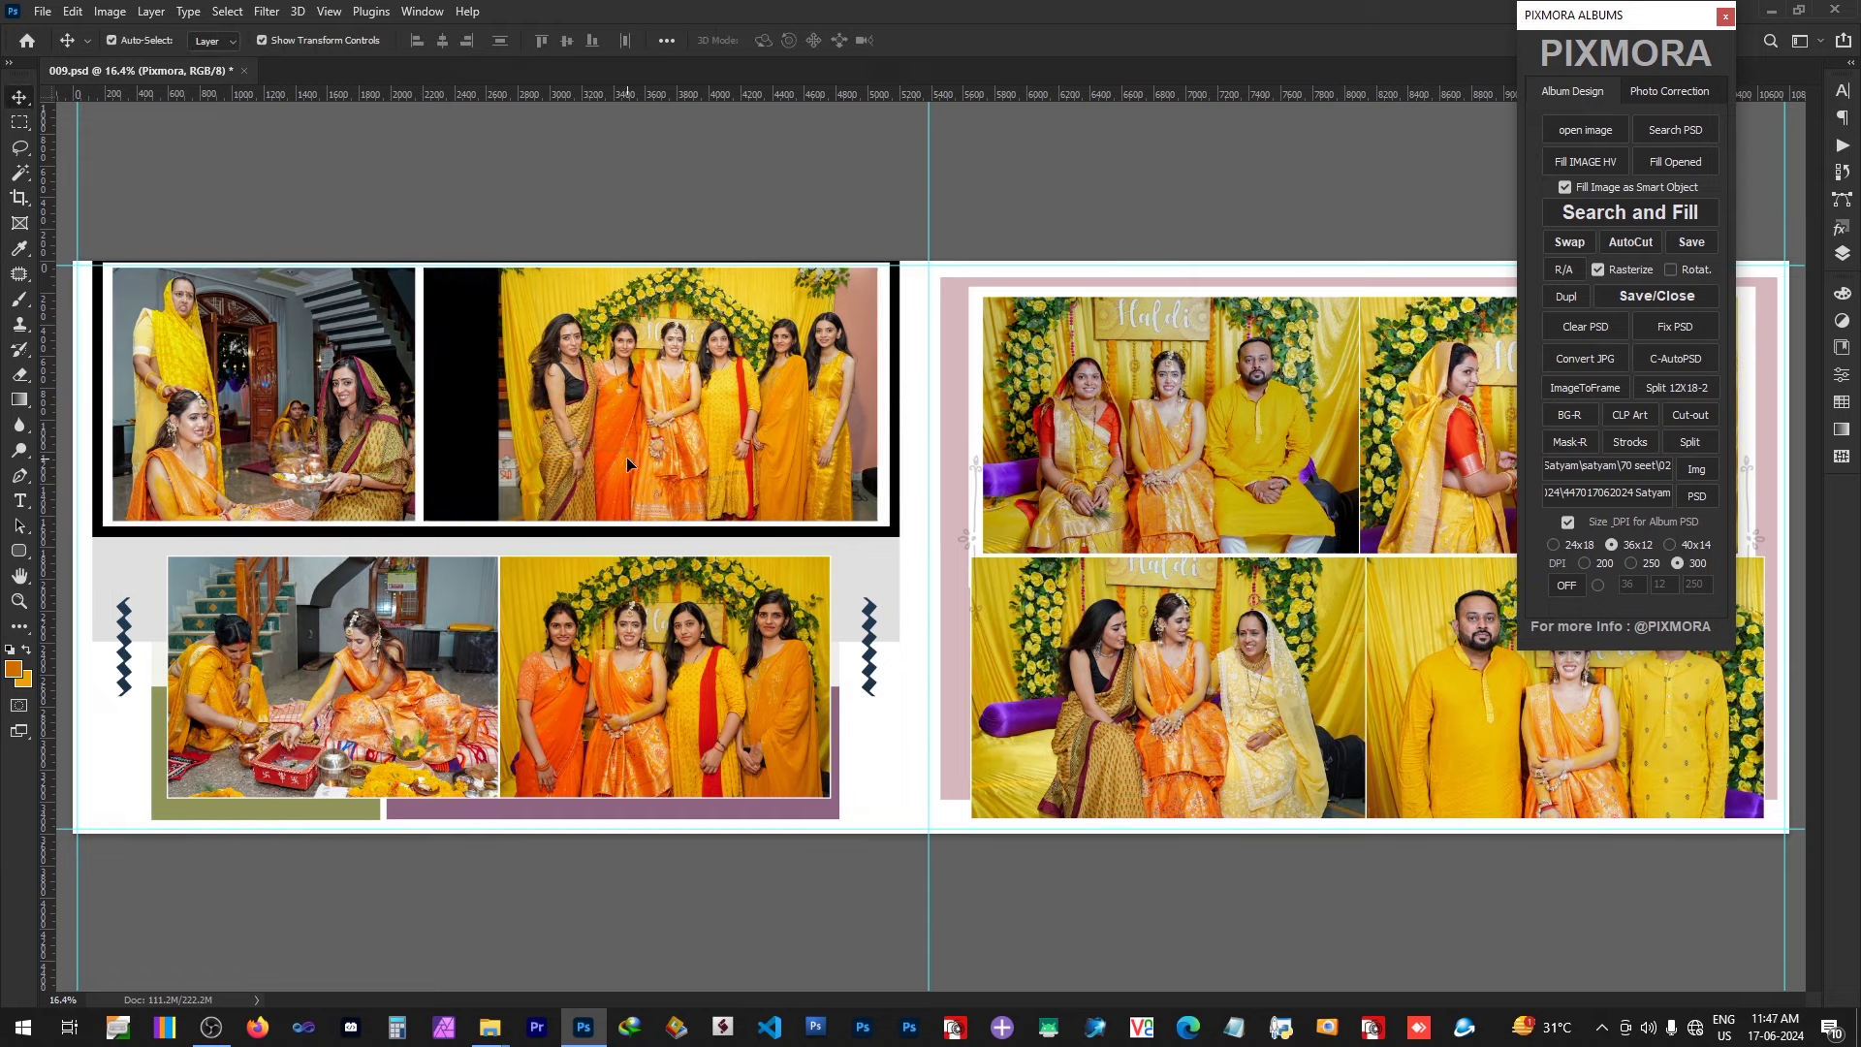
Step: Enlarge and reposition the upper group photo on the left page so it fills its widened frame
left_click(627, 457)
left_click_drag(499, 520, 385, 519)
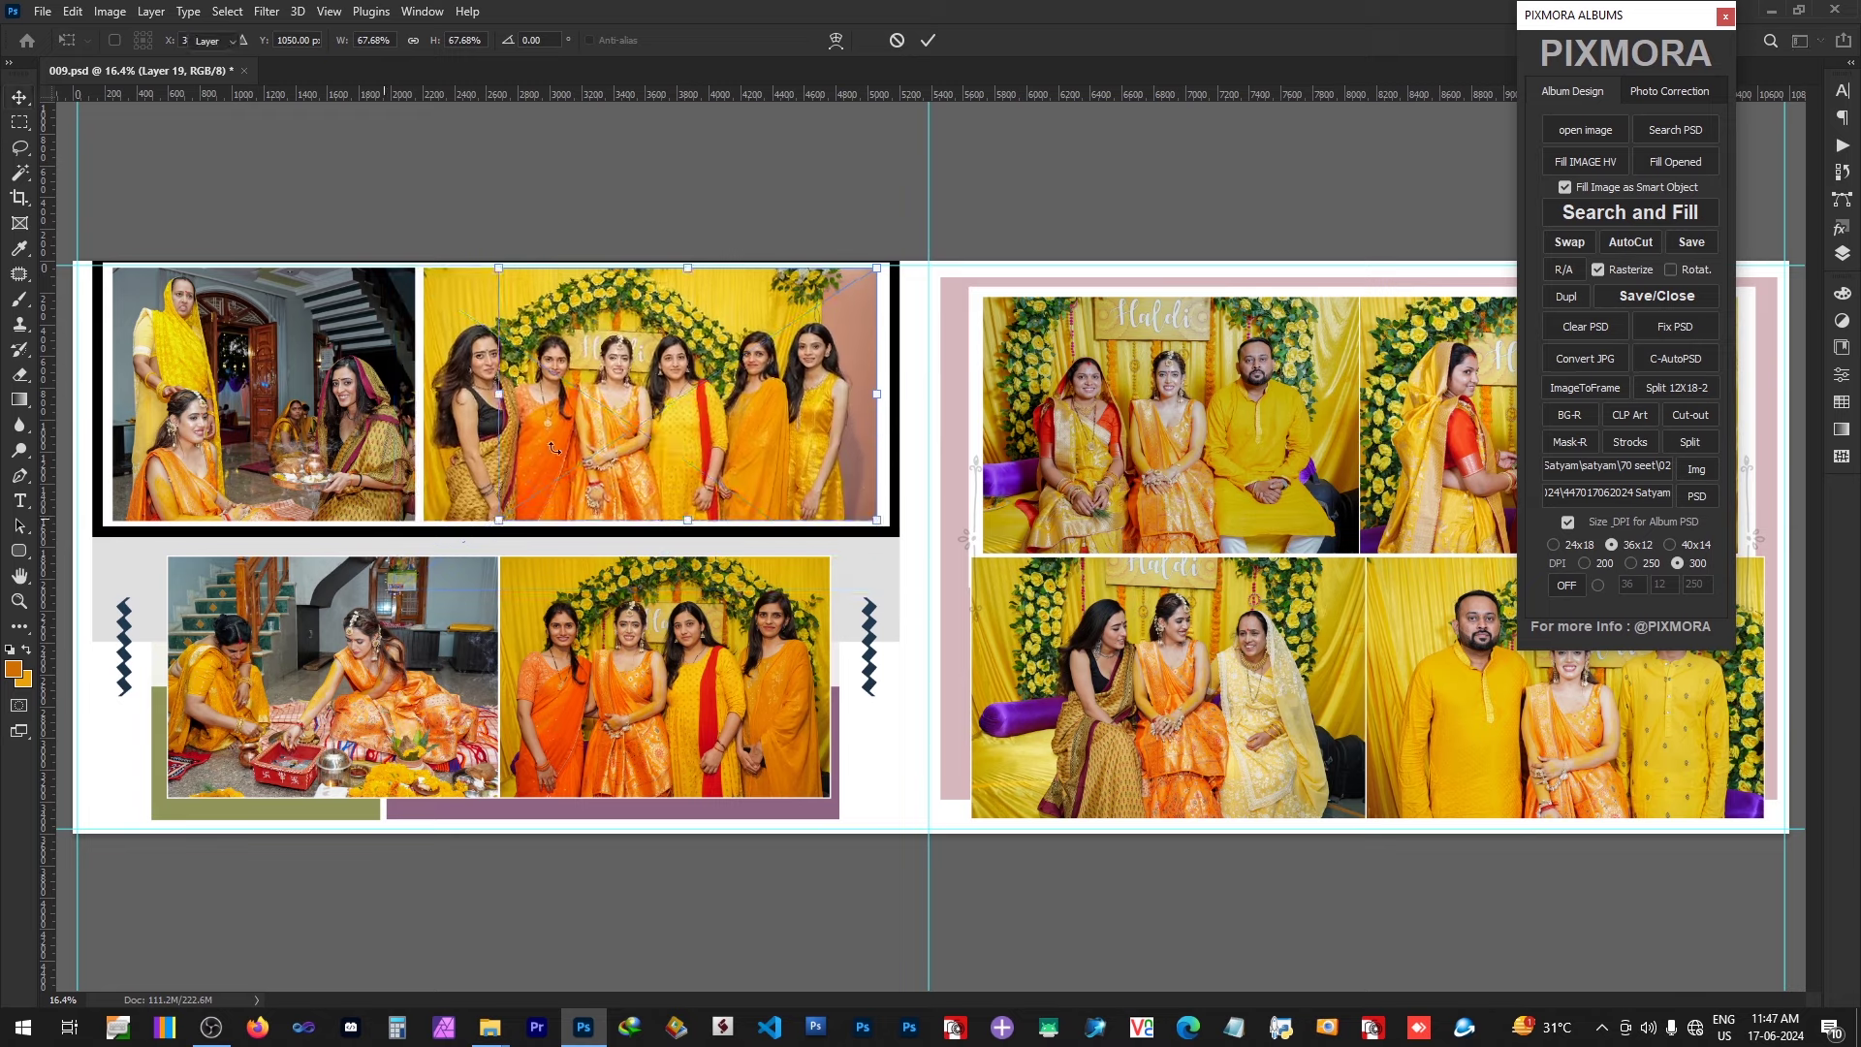
key("Return")
left_click_drag(783, 403, 796, 360)
key("ctrl+t")
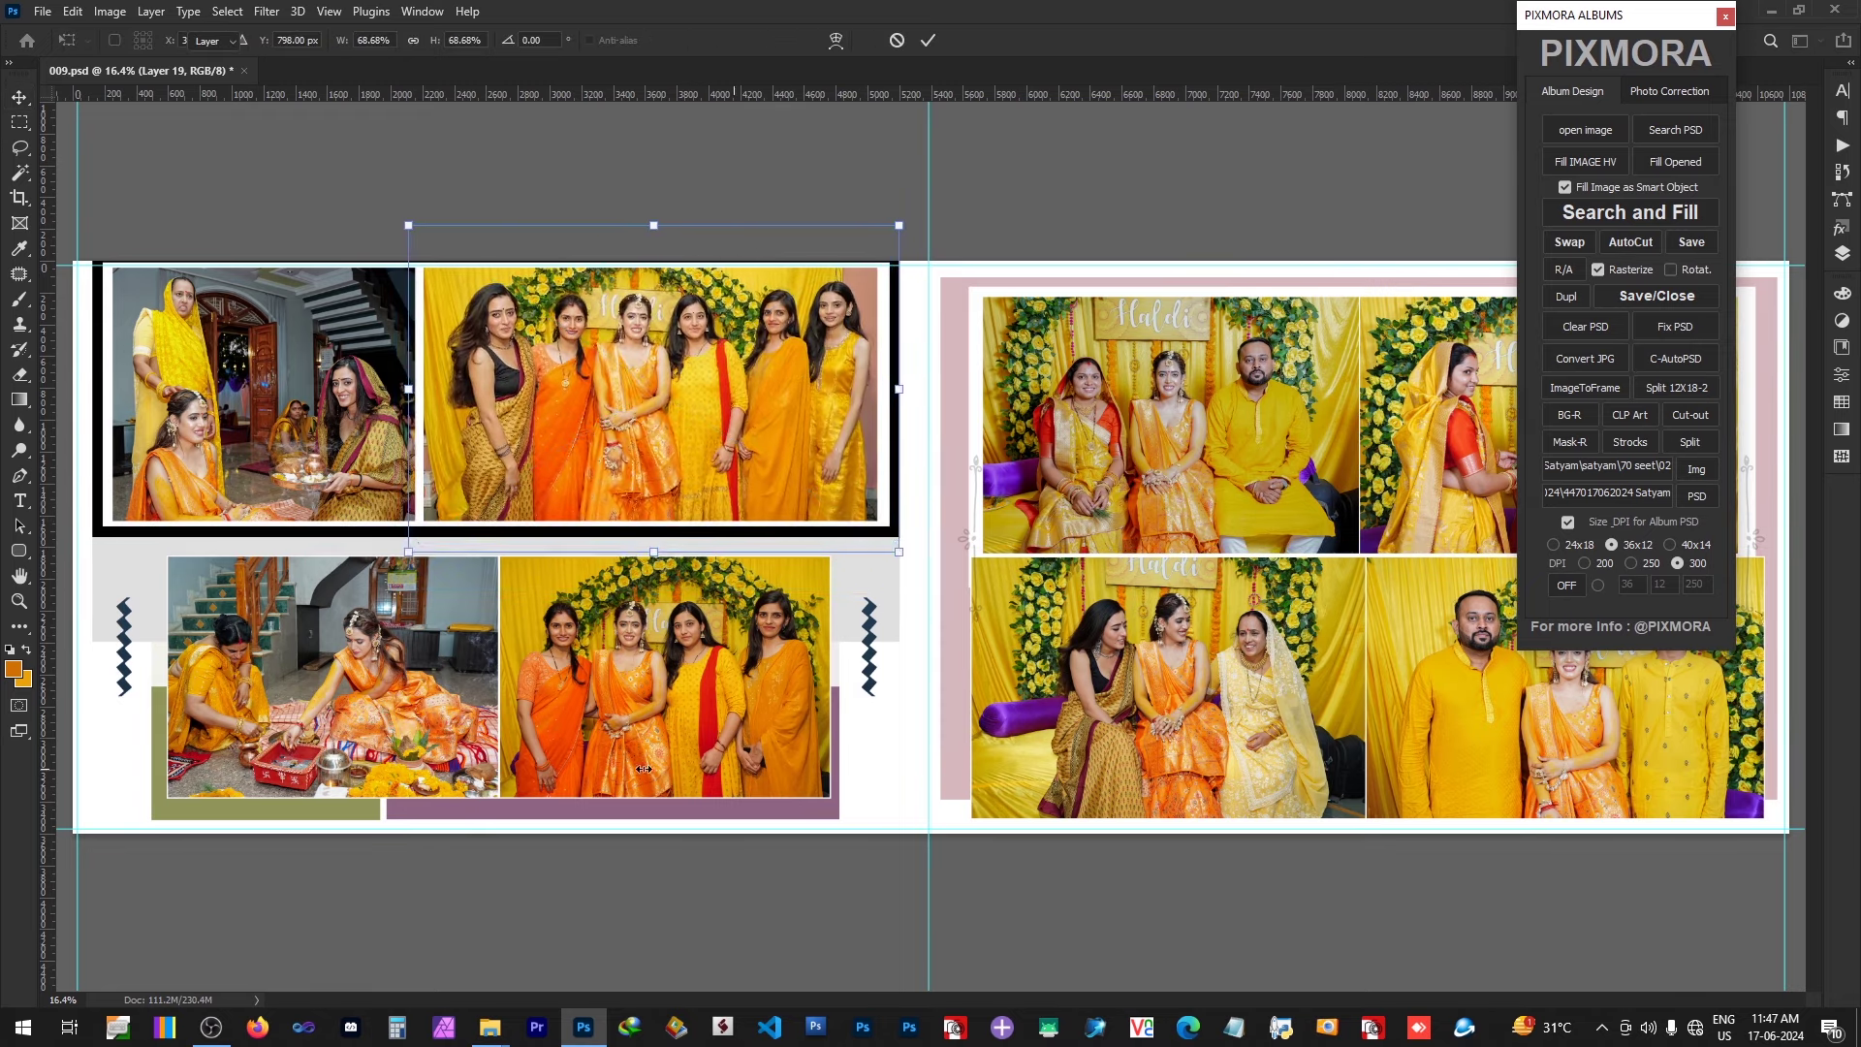
key("Return")
Step: Try the Dodge tool with Midtones at 50% exposure on the lower group photo of the left page
left_click(631, 771)
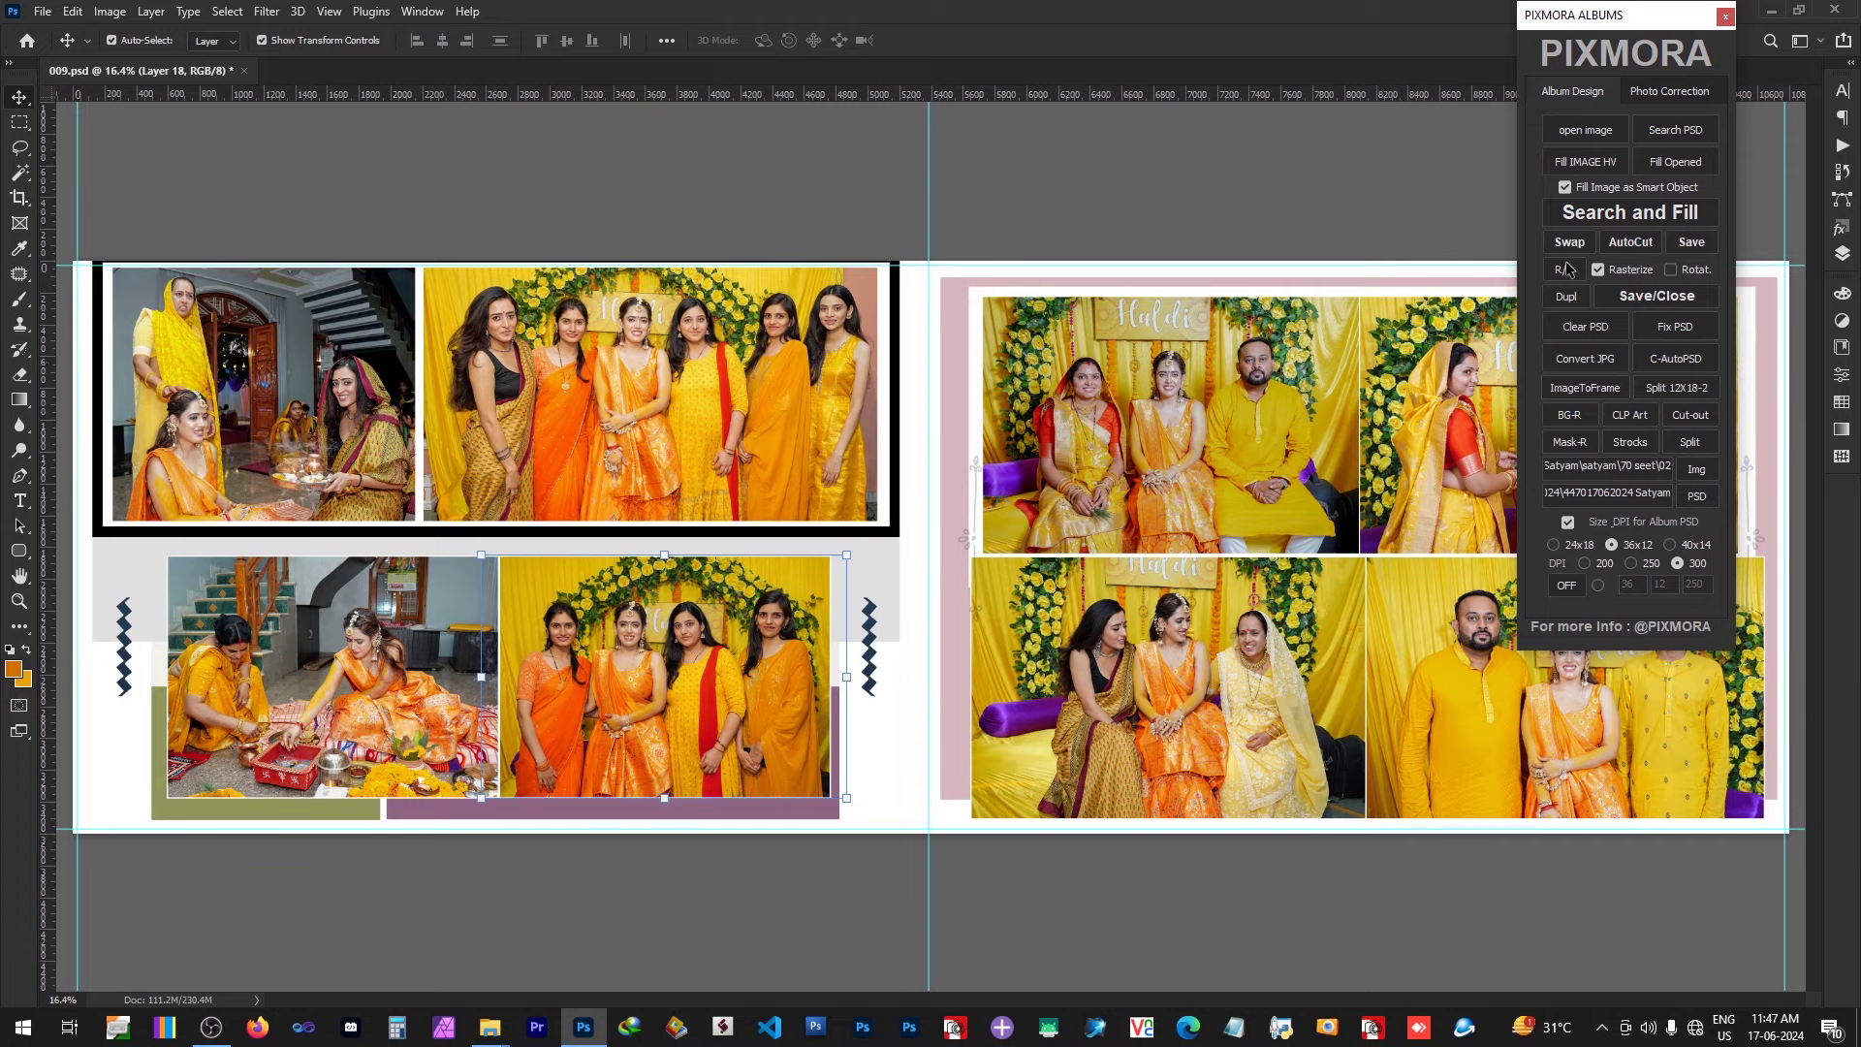
left_click(1658, 97)
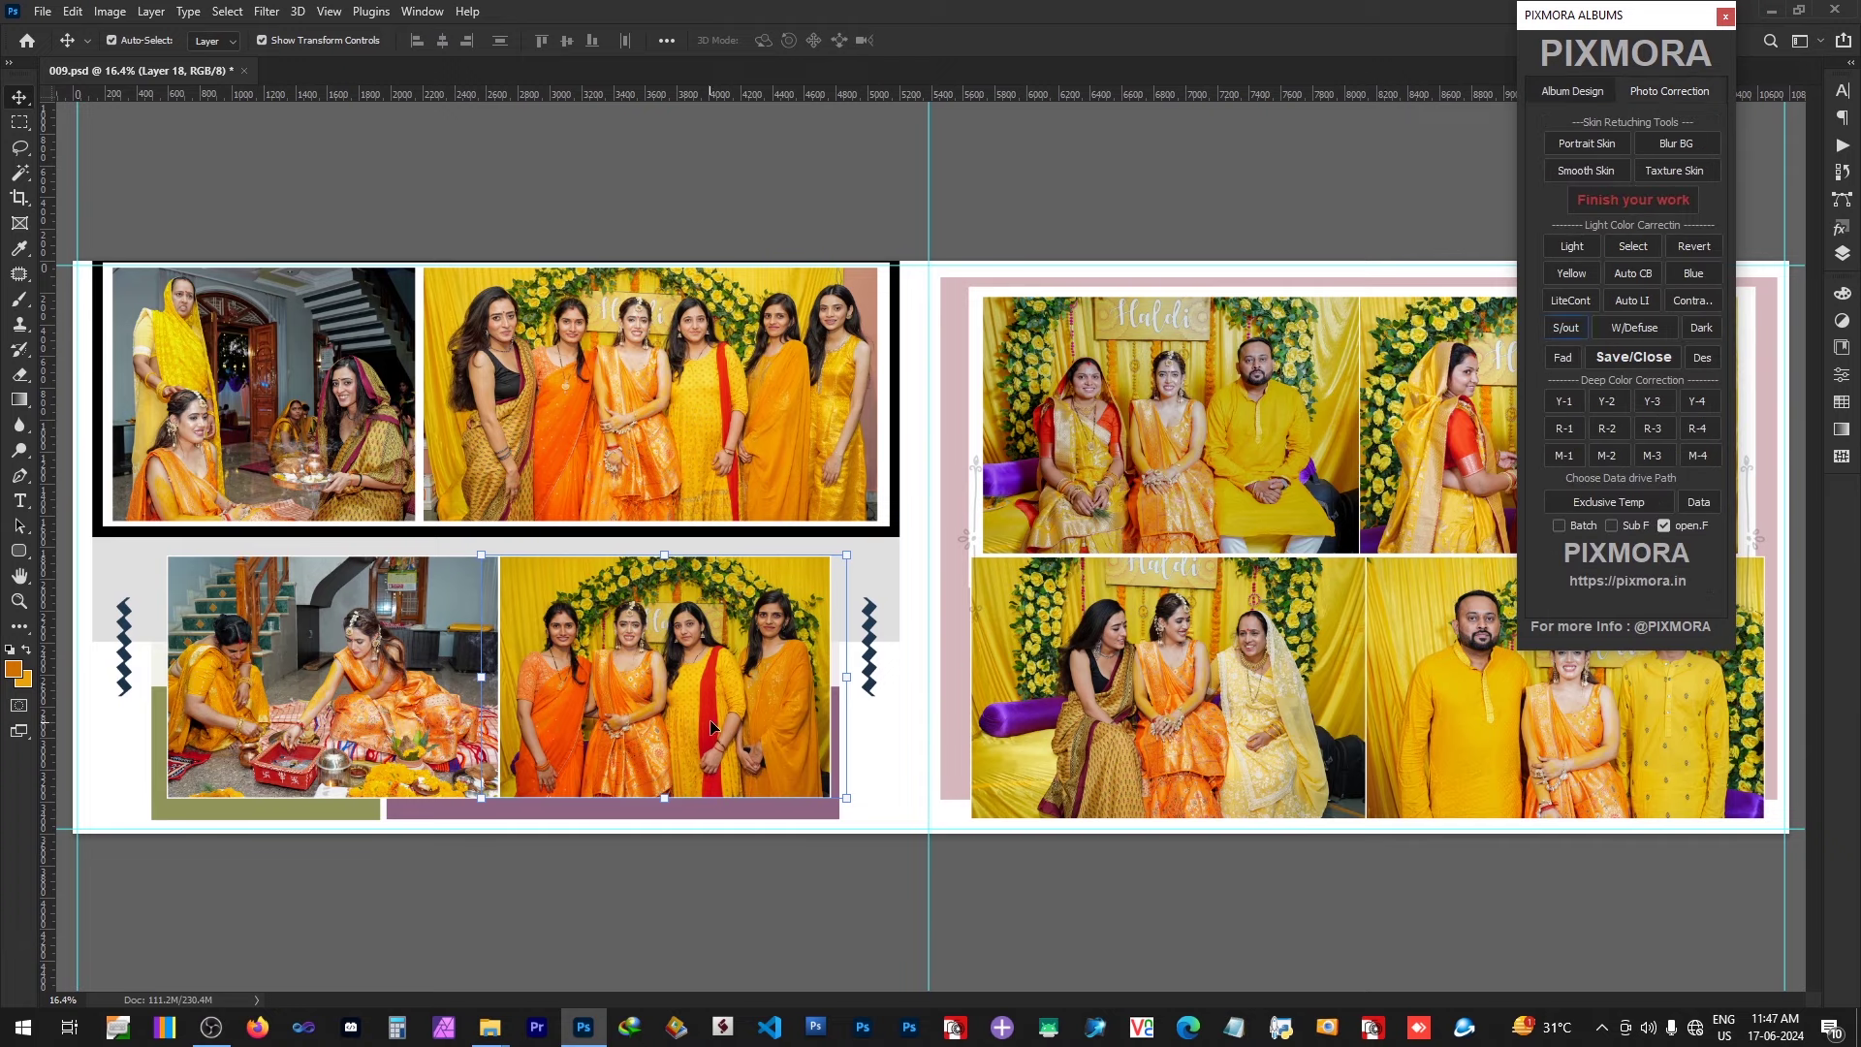
key("o")
left_click(764, 626)
key("Return")
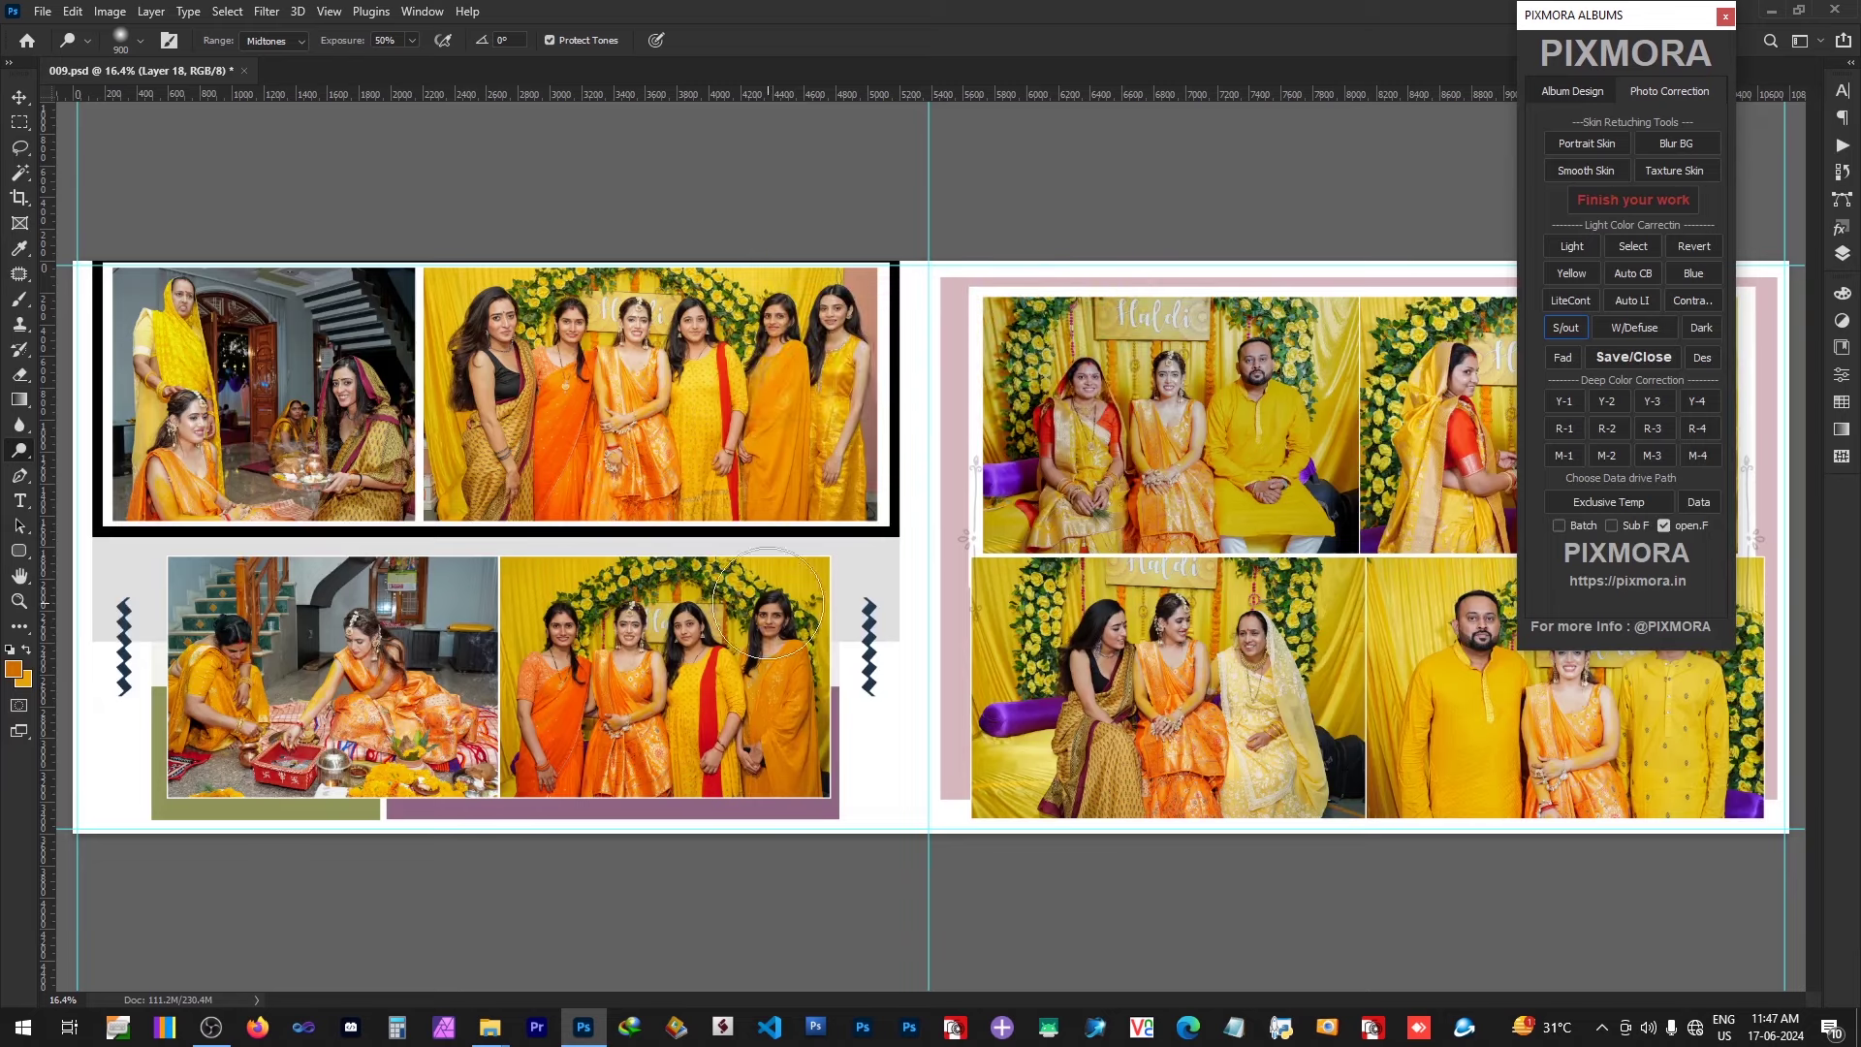
key("v")
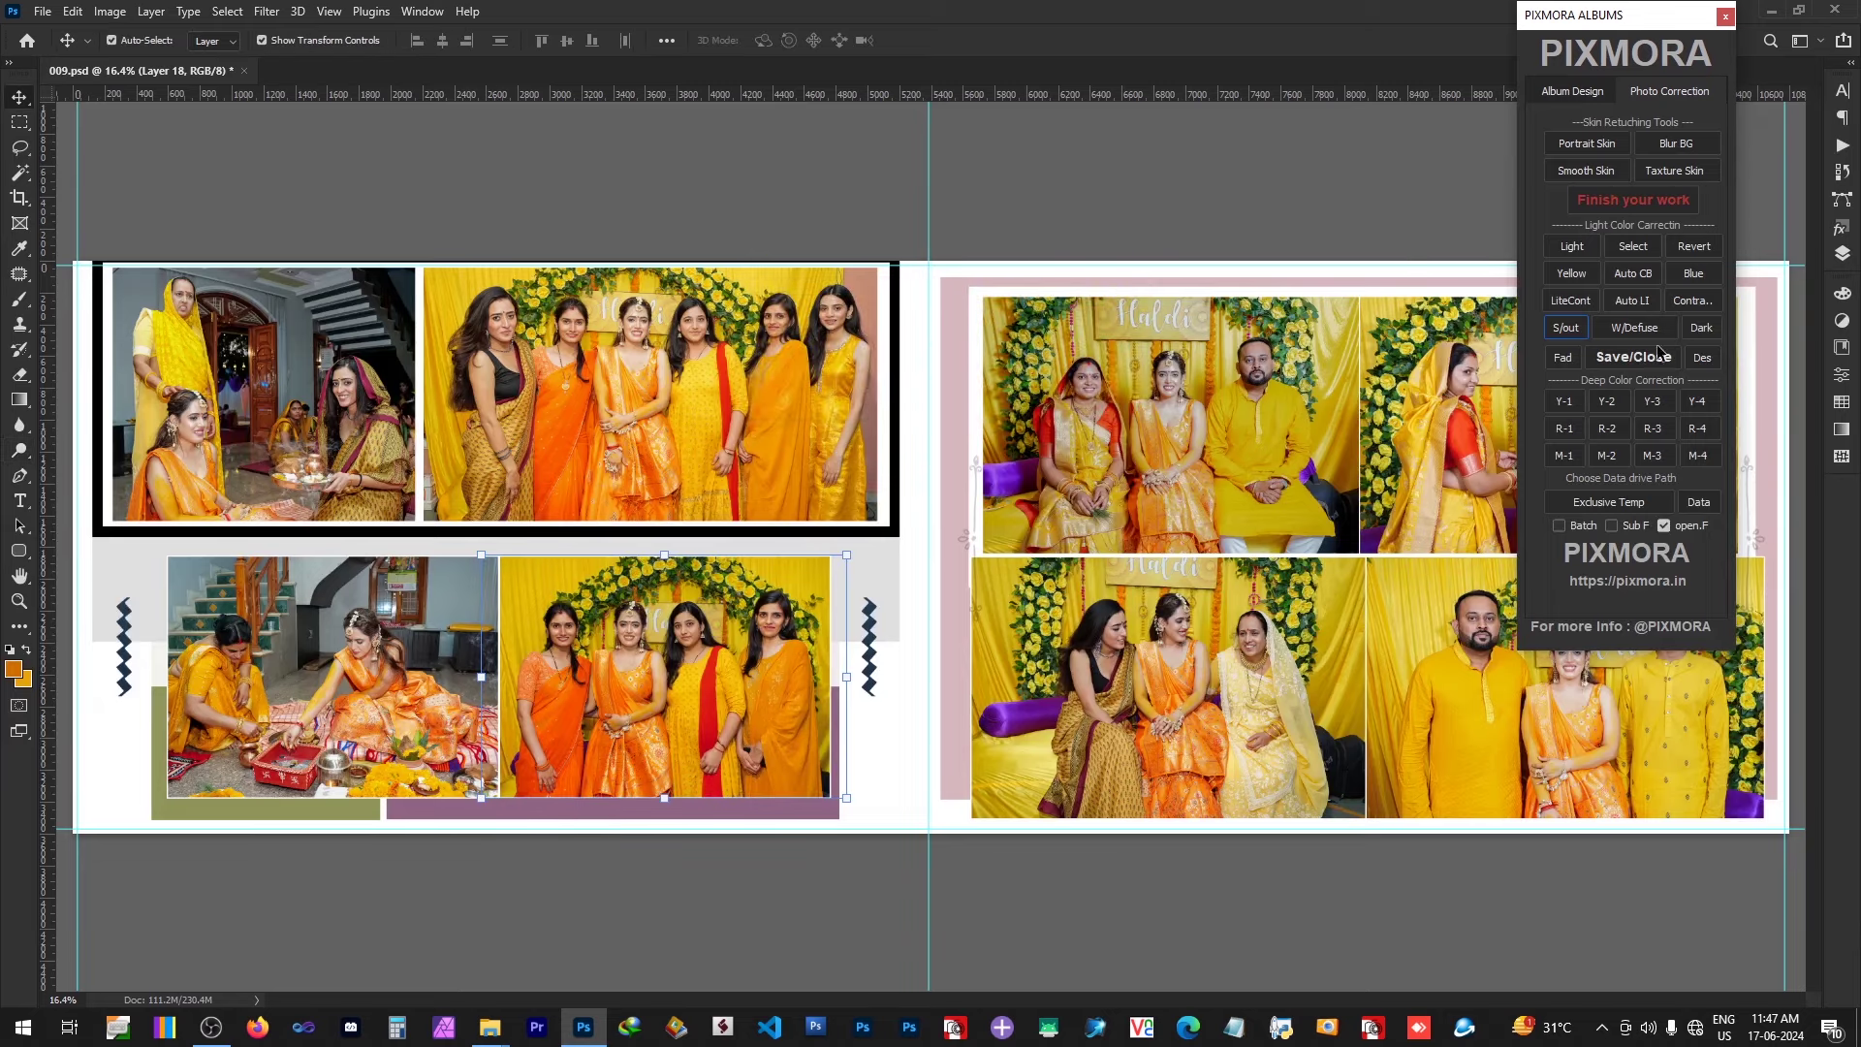
Step: Run PIXMORA's R/A command on the spread and collapse the PIXMORA panel to uncover the right page
left_click(1570, 93)
left_click(1565, 269)
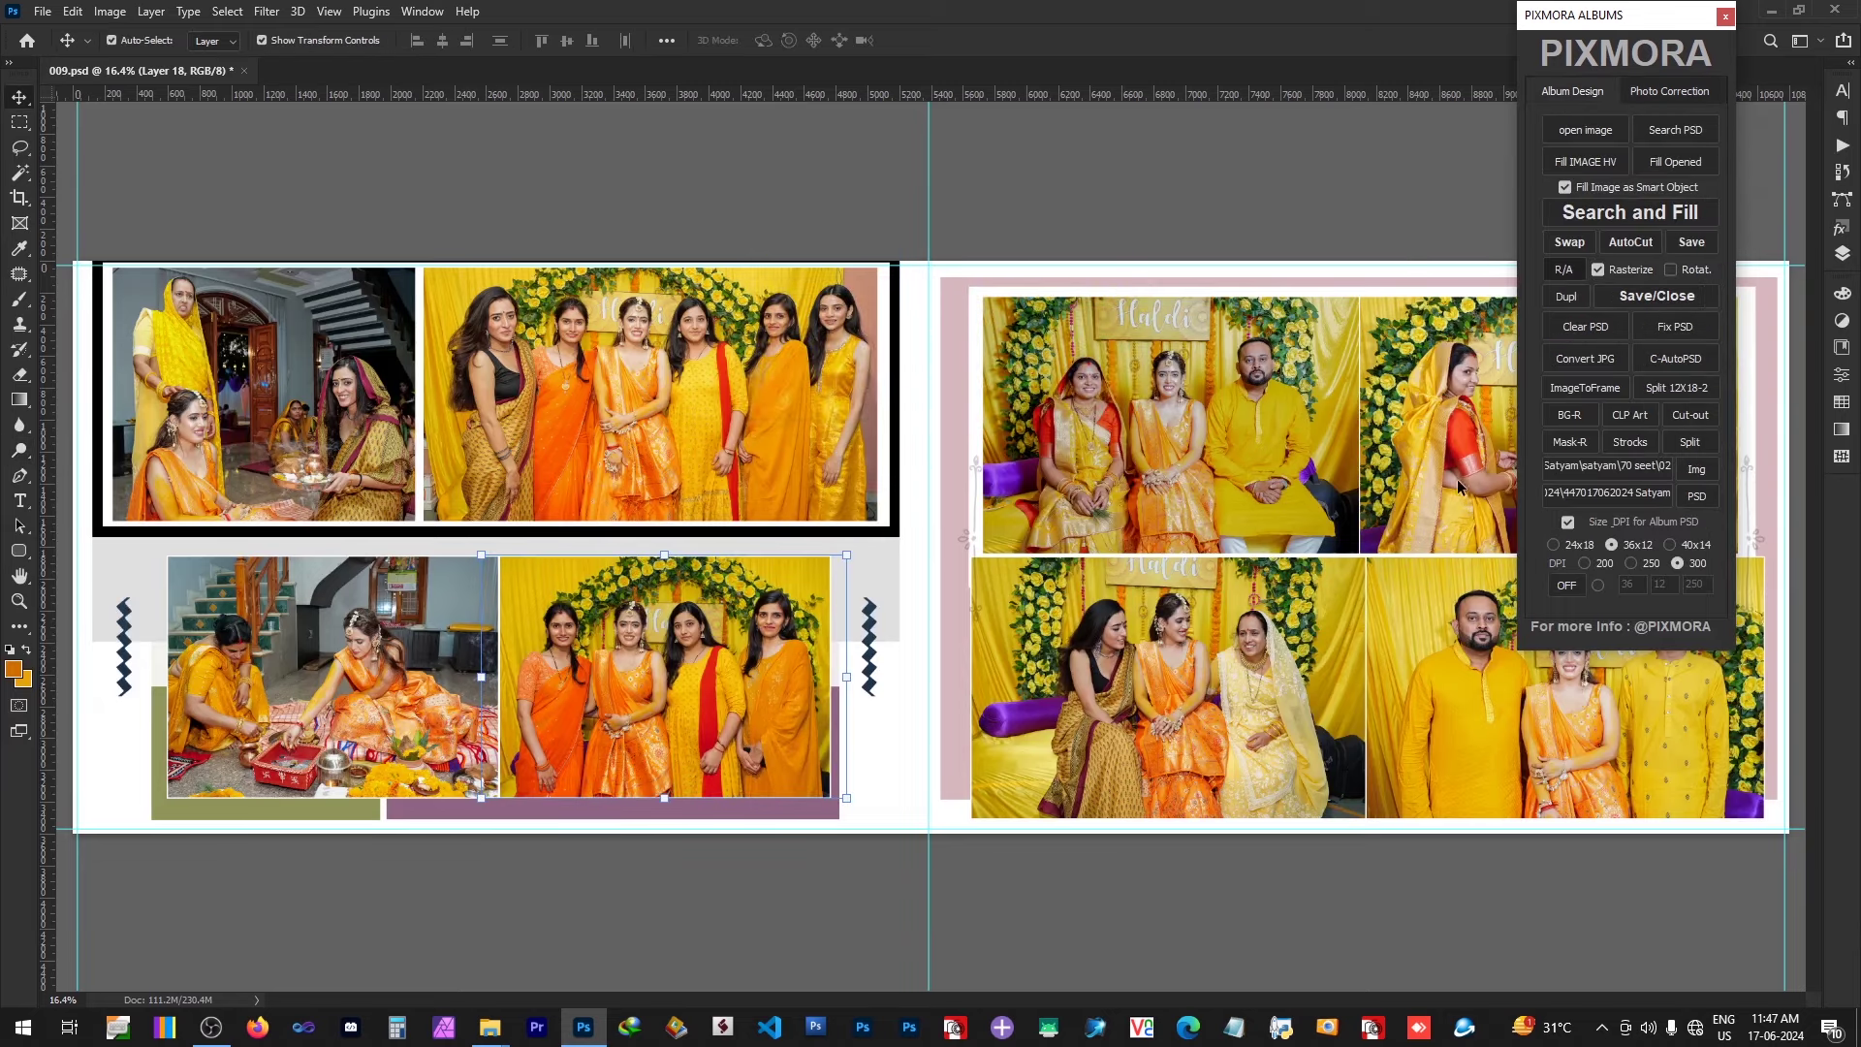
left_click(1640, 91)
left_click(1625, 45)
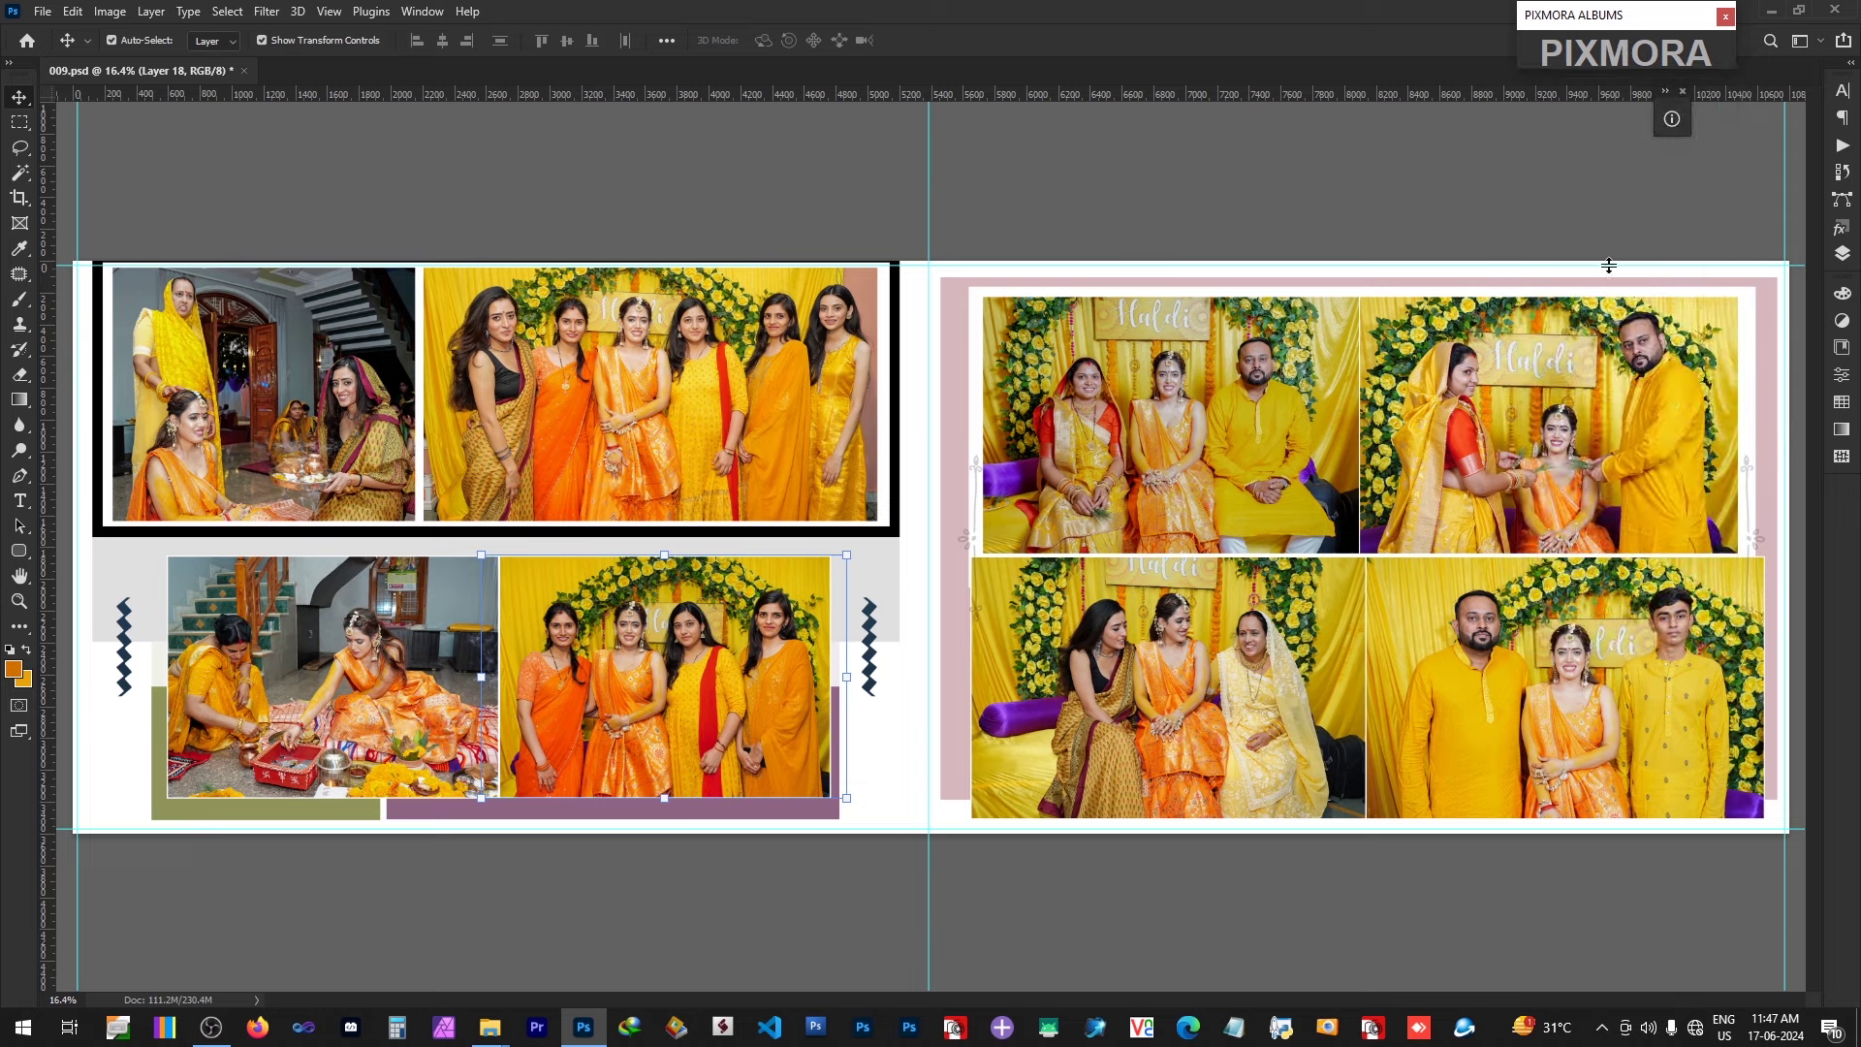
Step: Go over the right page's Haldi photos with the Dodge tool, Midtones at 50% exposure, selecting each photo's layer in turn
left_click(1392, 649)
key("o")
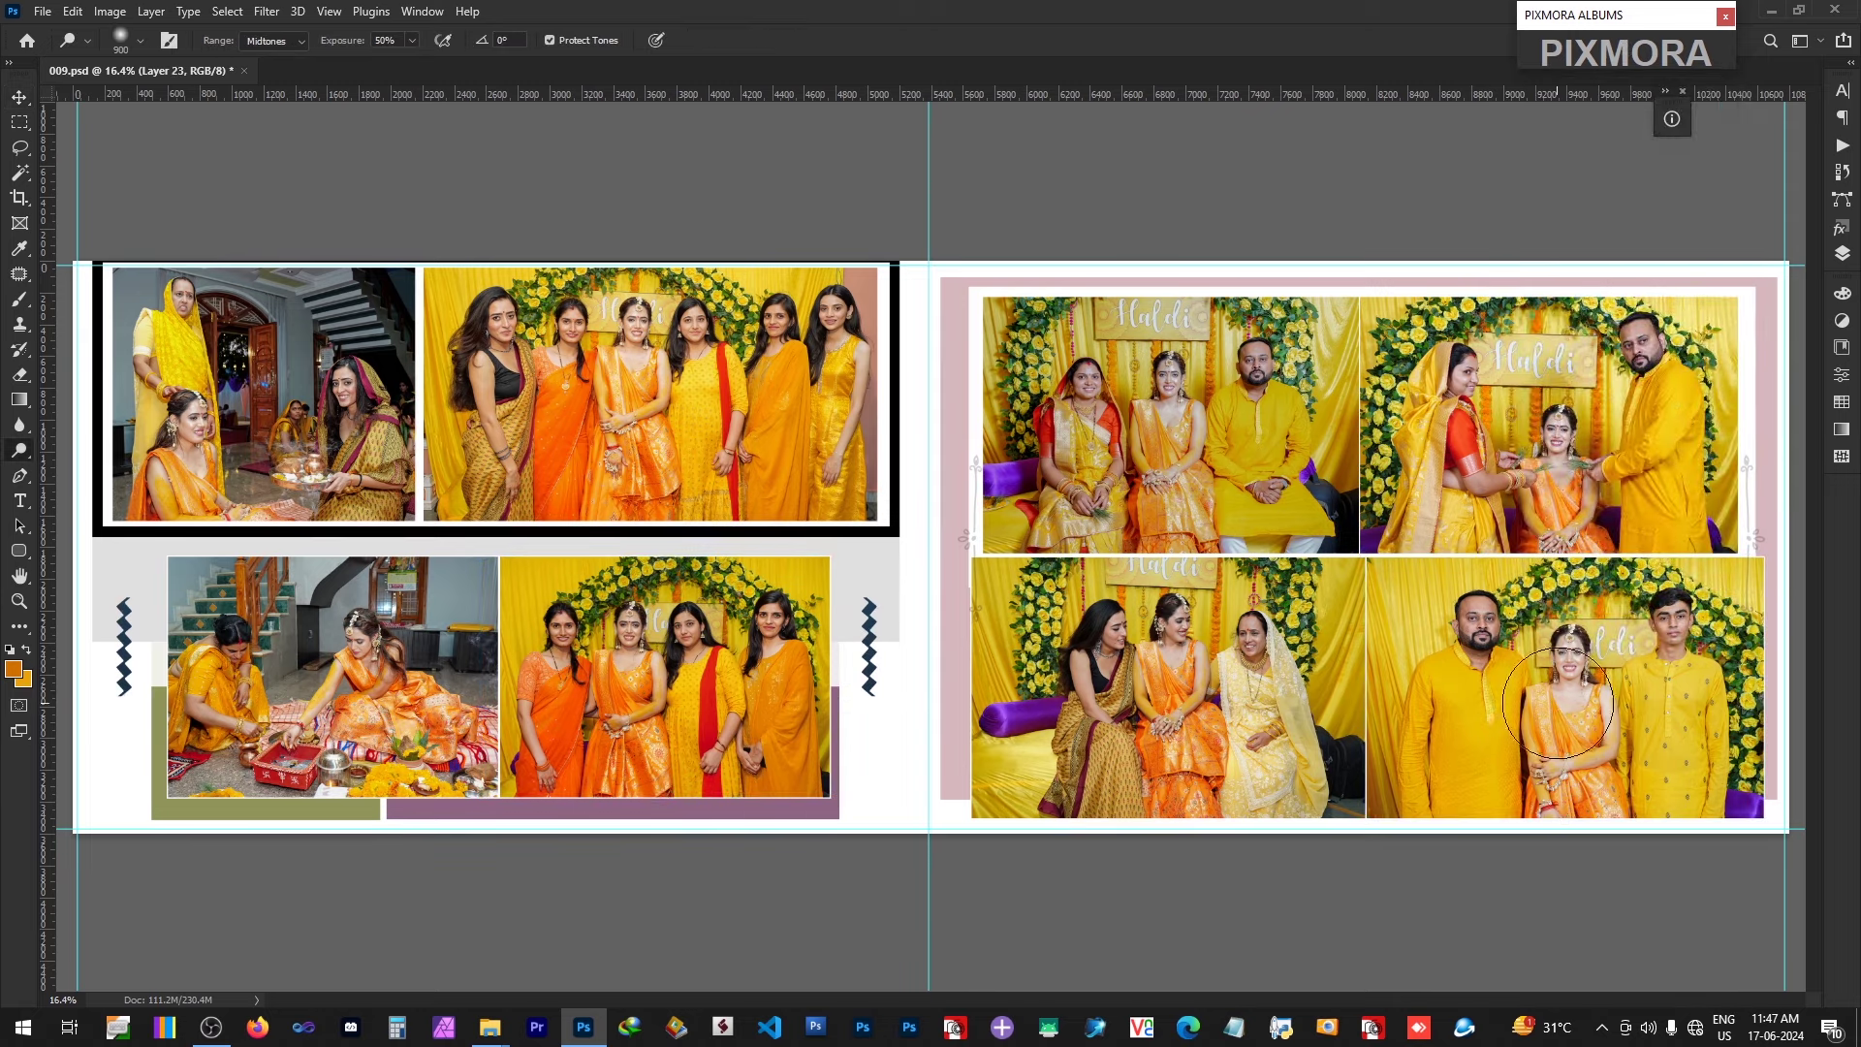
right_click(1562, 444, "ctrl")
left_click(1590, 458)
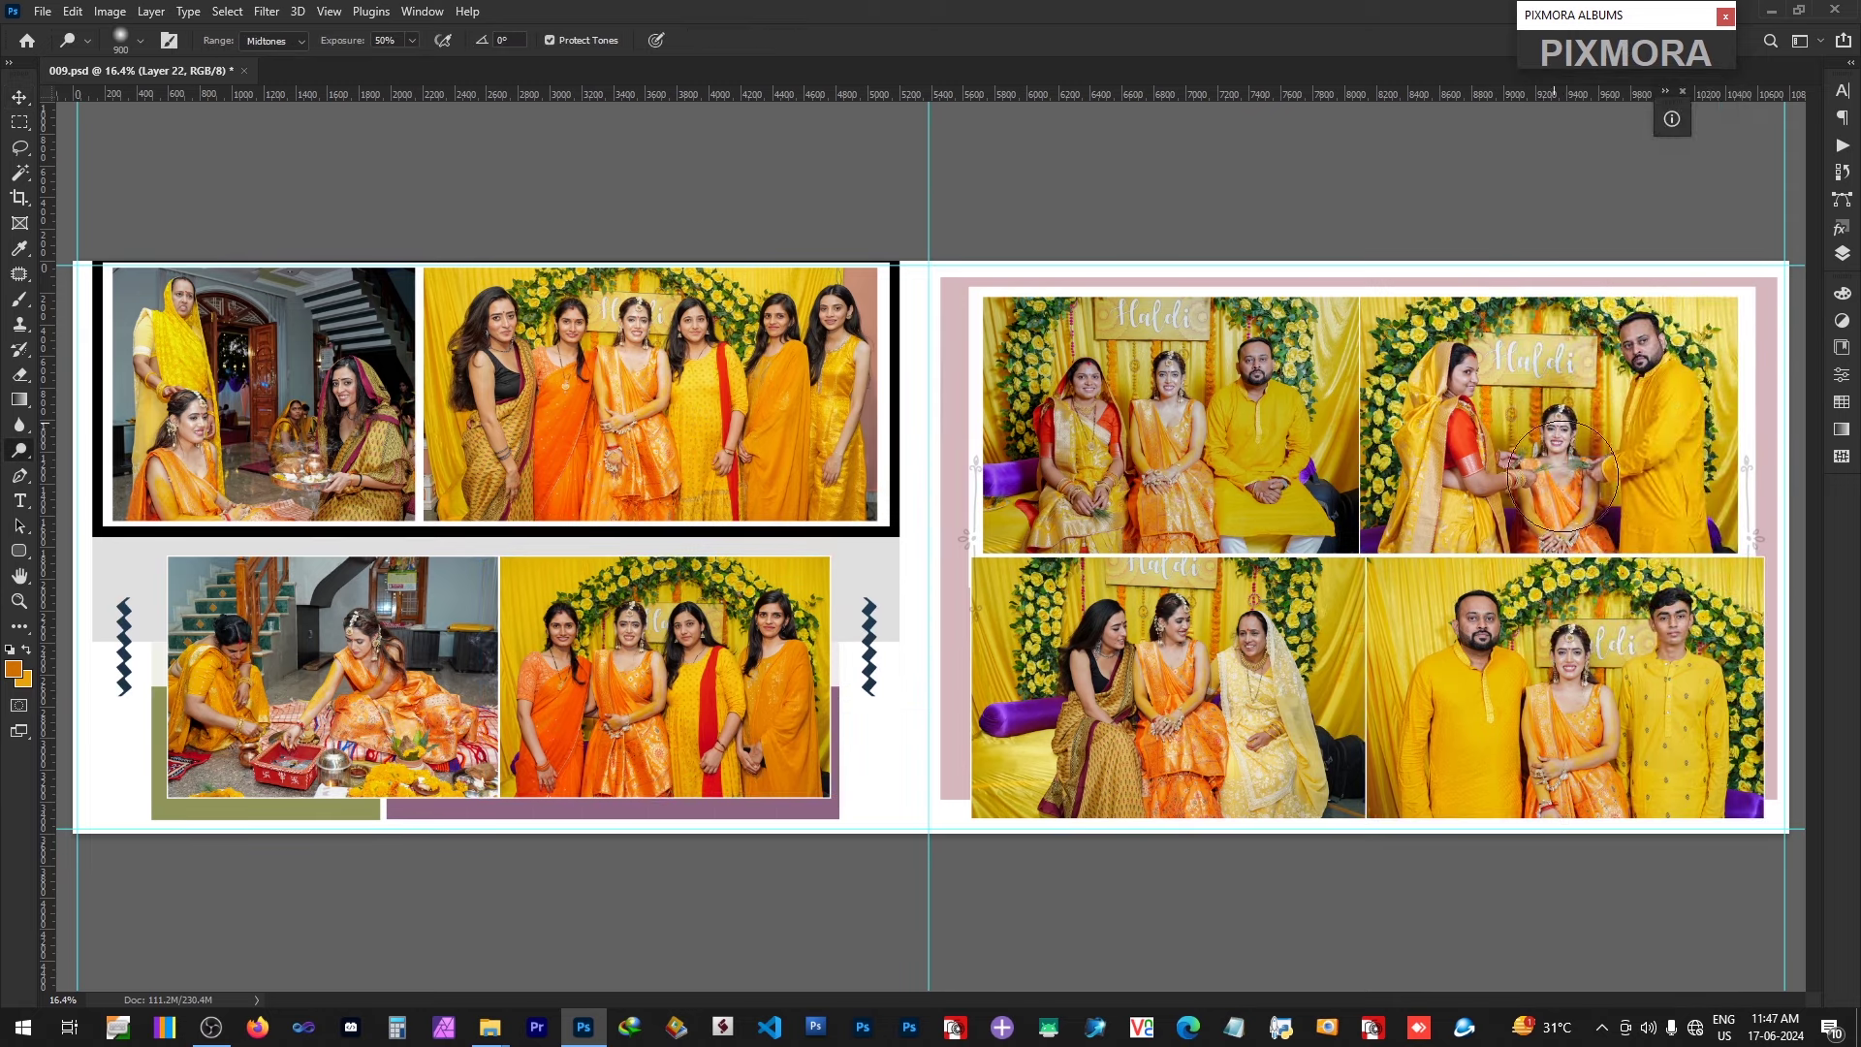
right_click(1178, 398, "ctrl")
left_click(1205, 412)
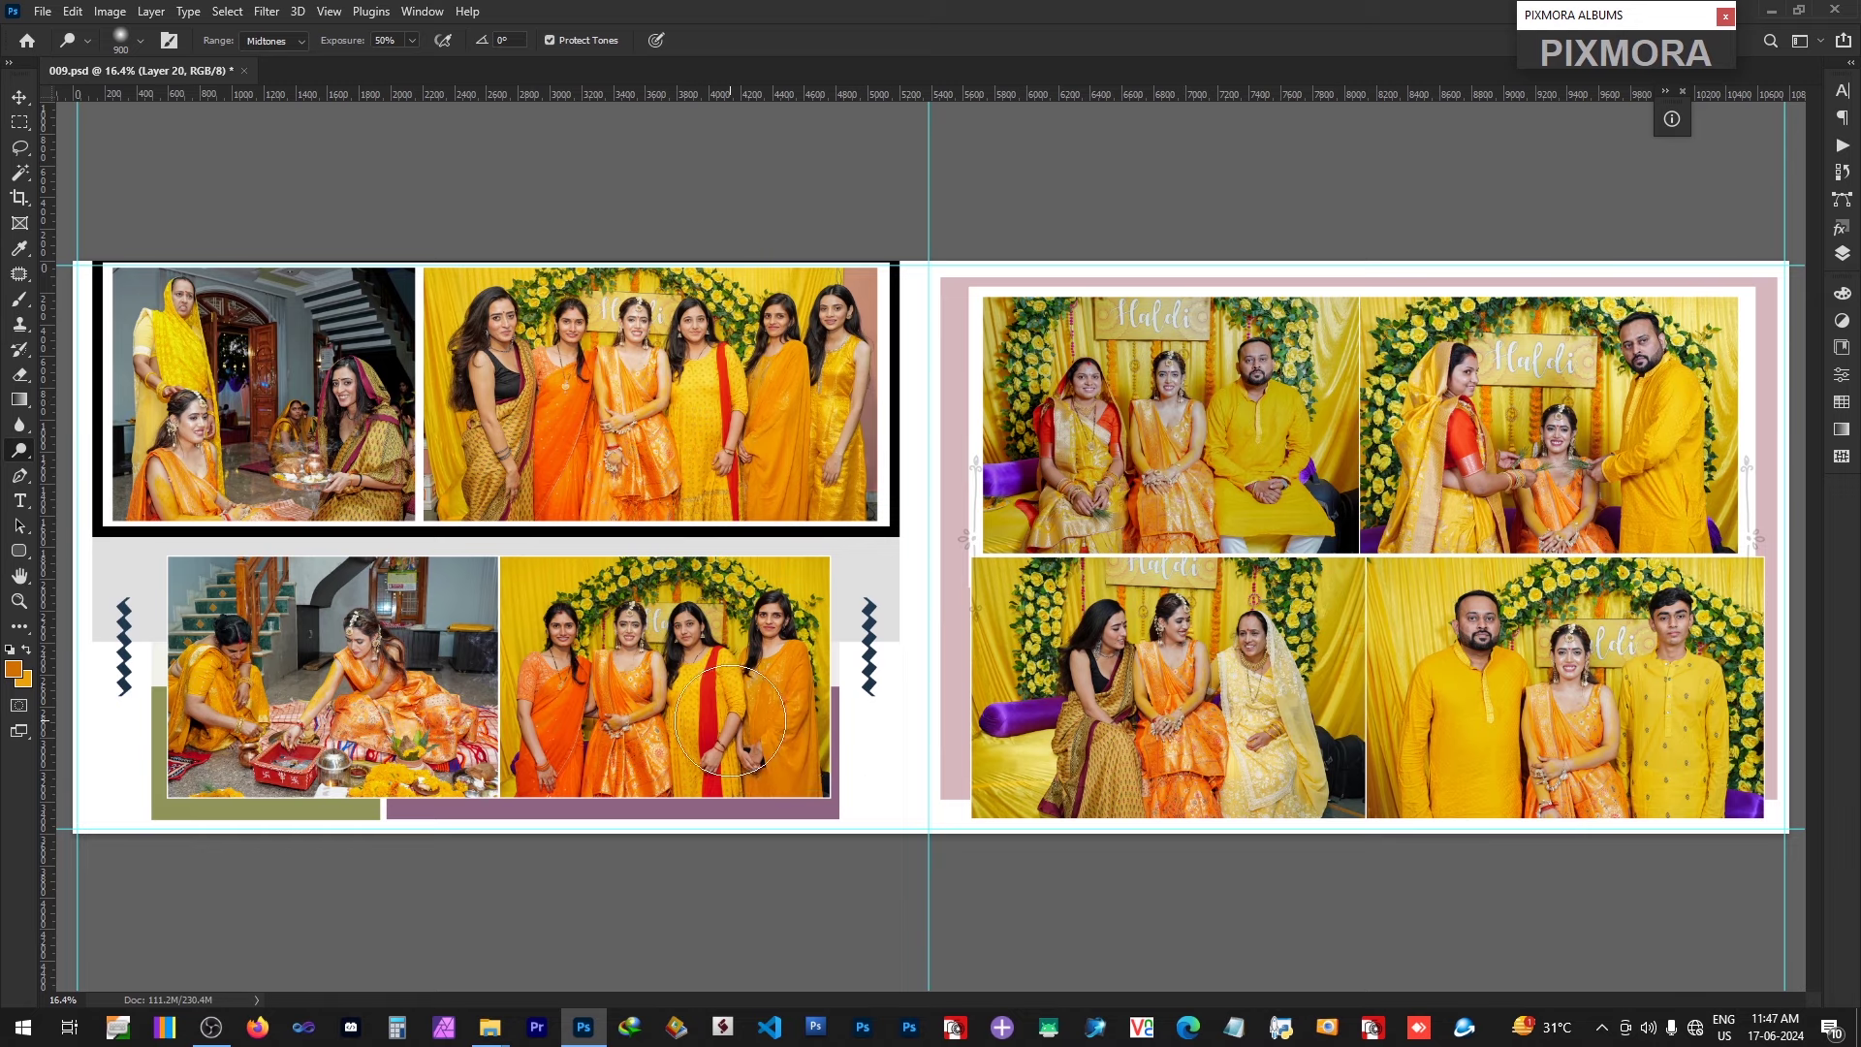
Step: Lighten the lower group photo on the left page with the Dodge tool, Midtones at 50% exposure
right_click(675, 669, "ctrl")
left_click(699, 685)
right_click(699, 684, "ctrl")
left_click(725, 693)
key("v")
Step: Select the upper group photo on the left page and lighten it with the Dodge tool, Midtones at 50% exposure
left_click(302, 670)
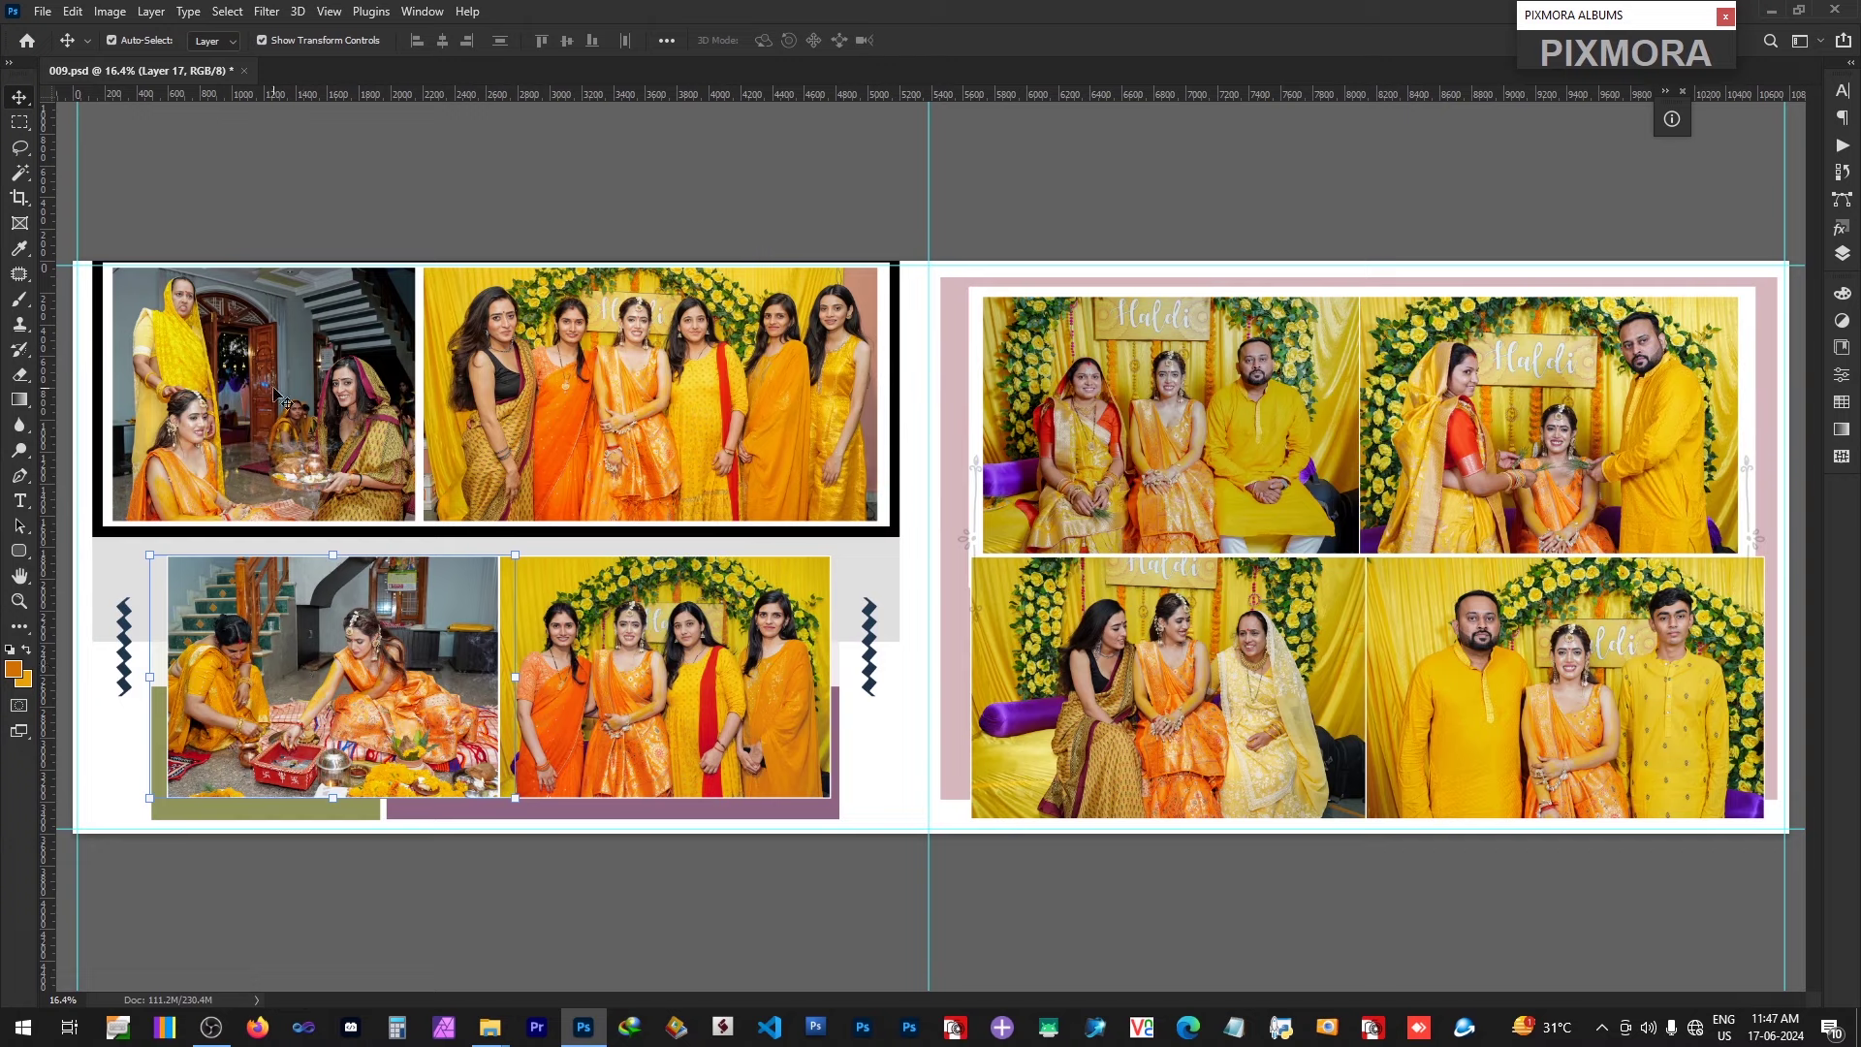
left_click(762, 403)
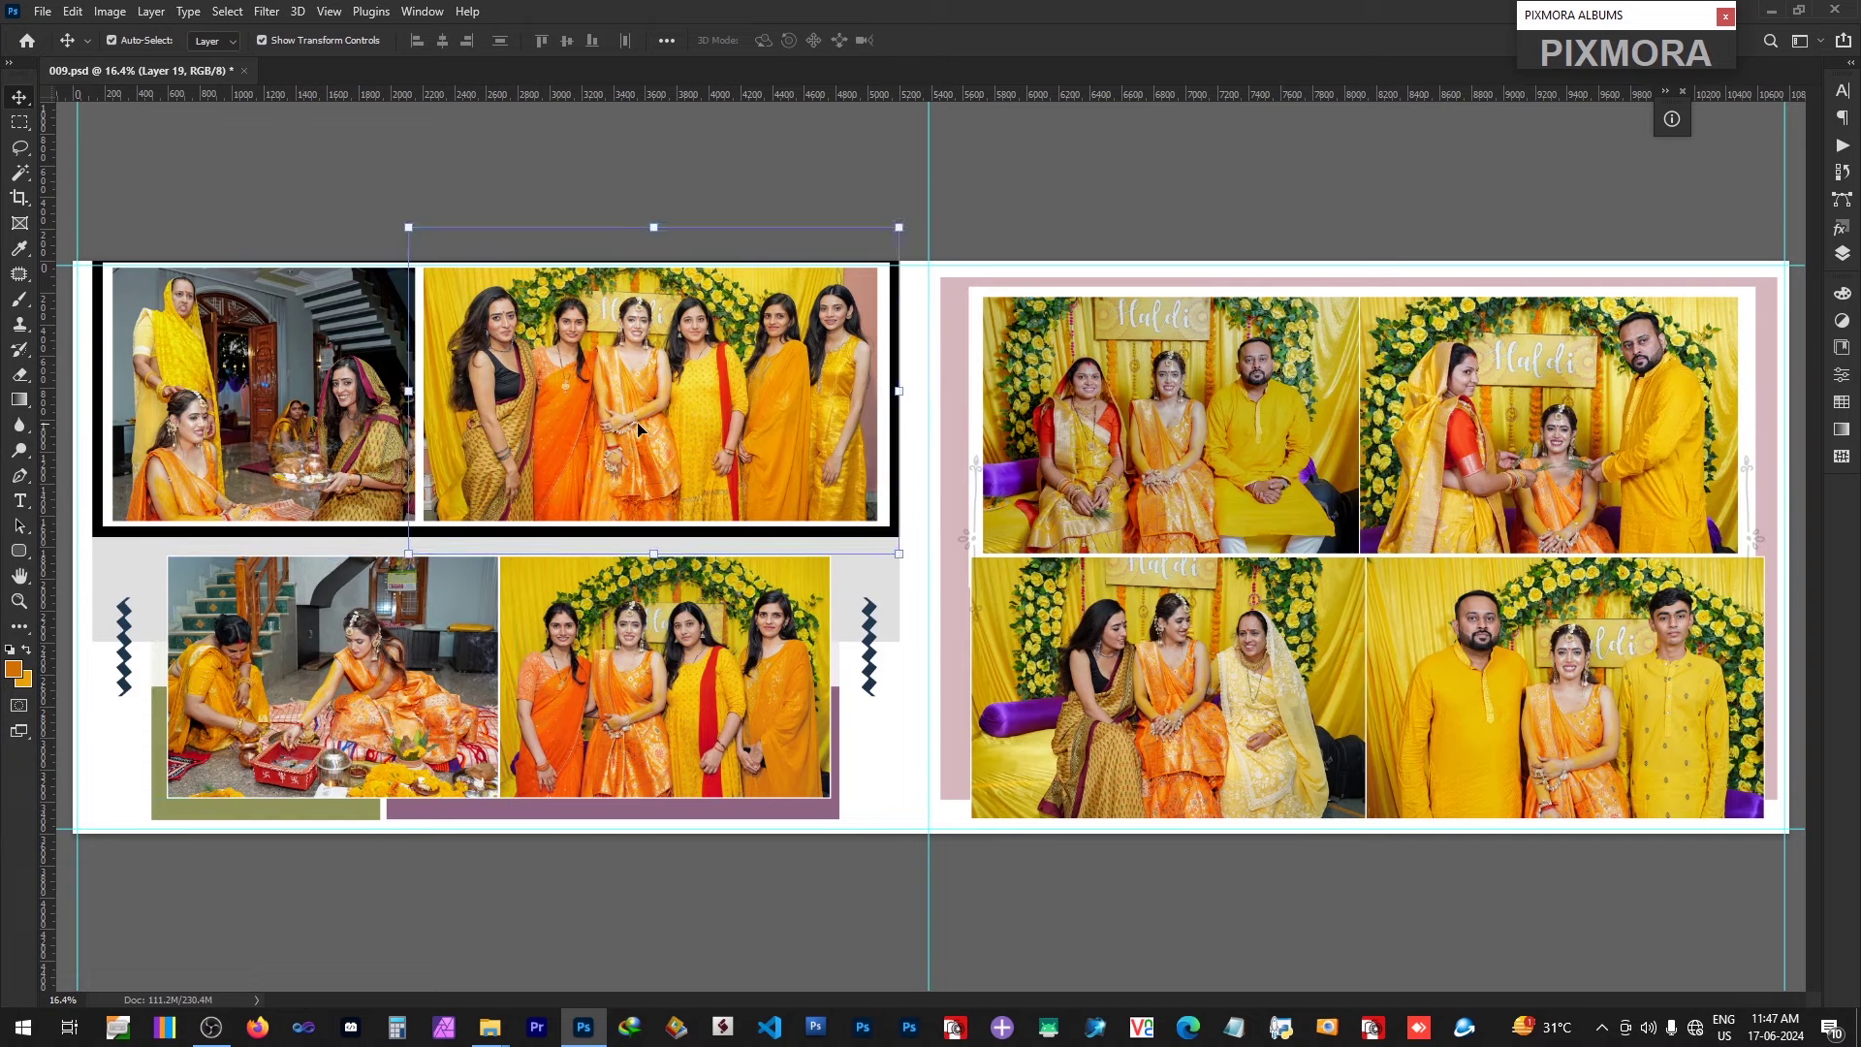
key("o")
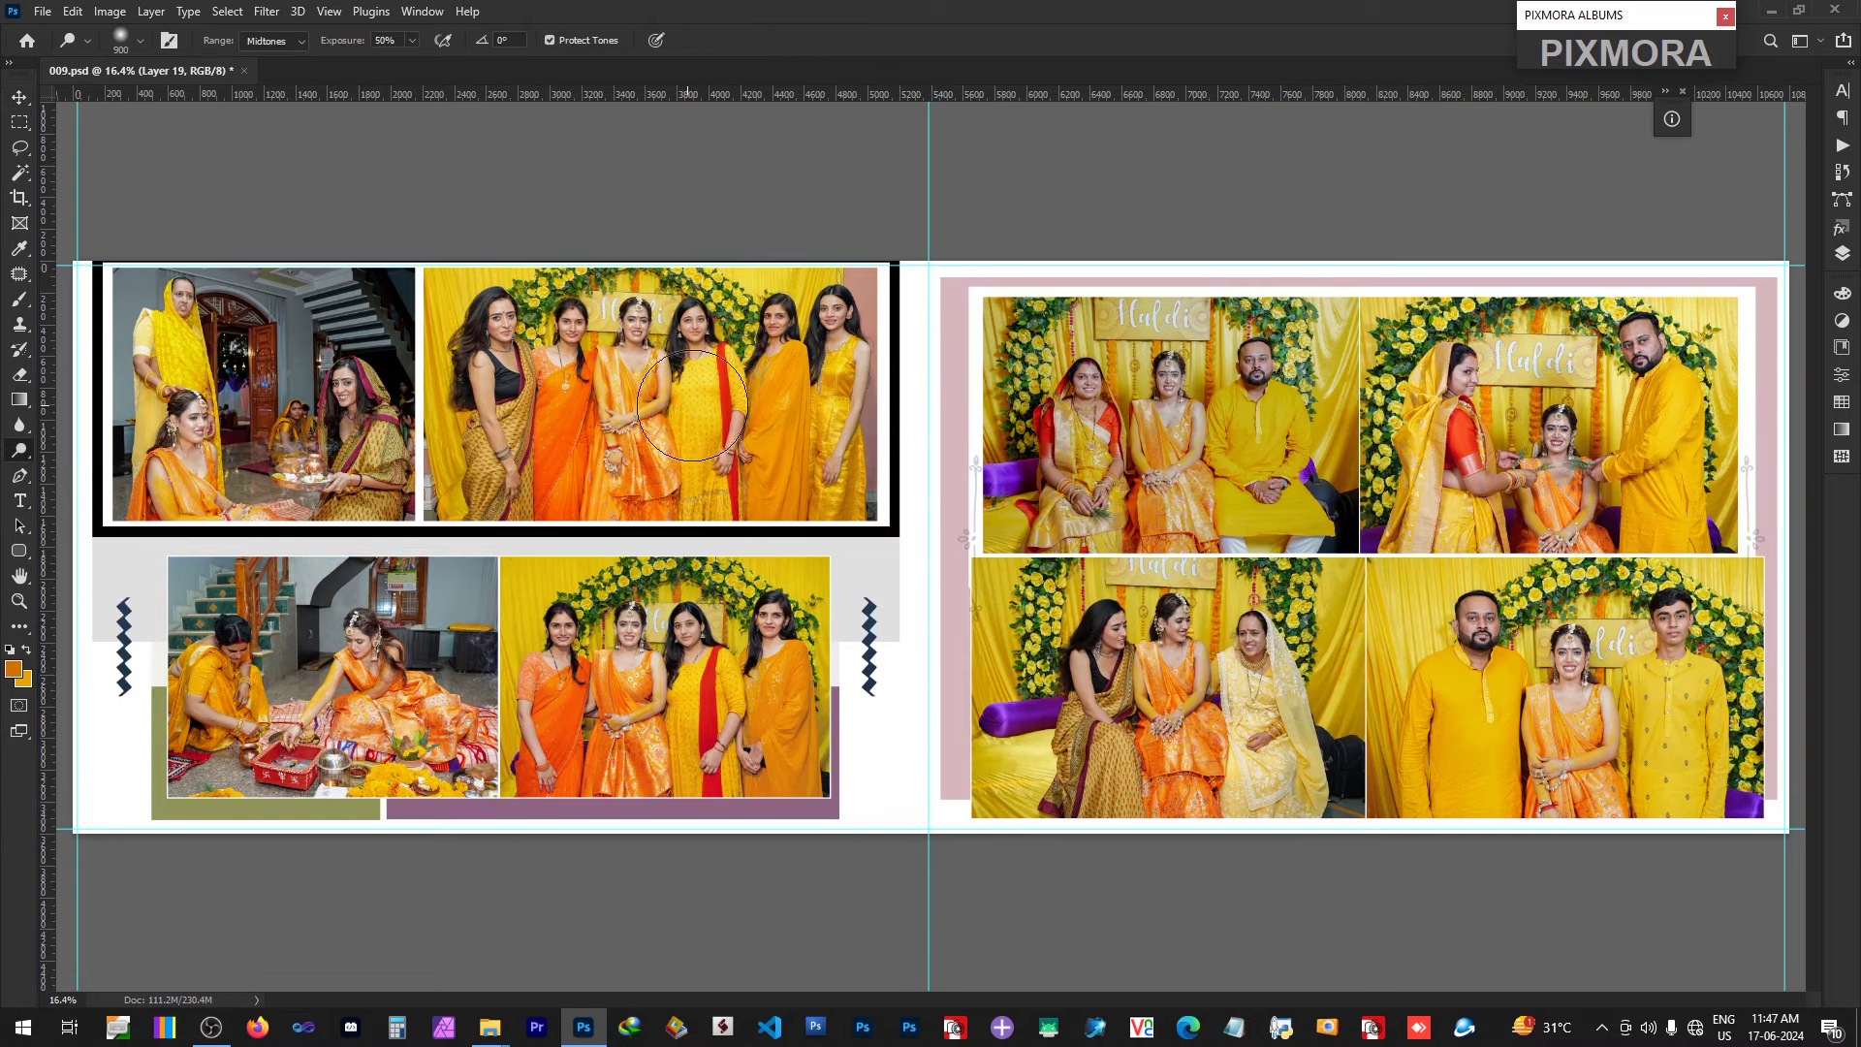
key("v")
Step: Copy a small rectangle of the flower backdrop from the right page's upper-left photo to a new layer
left_click(1189, 424)
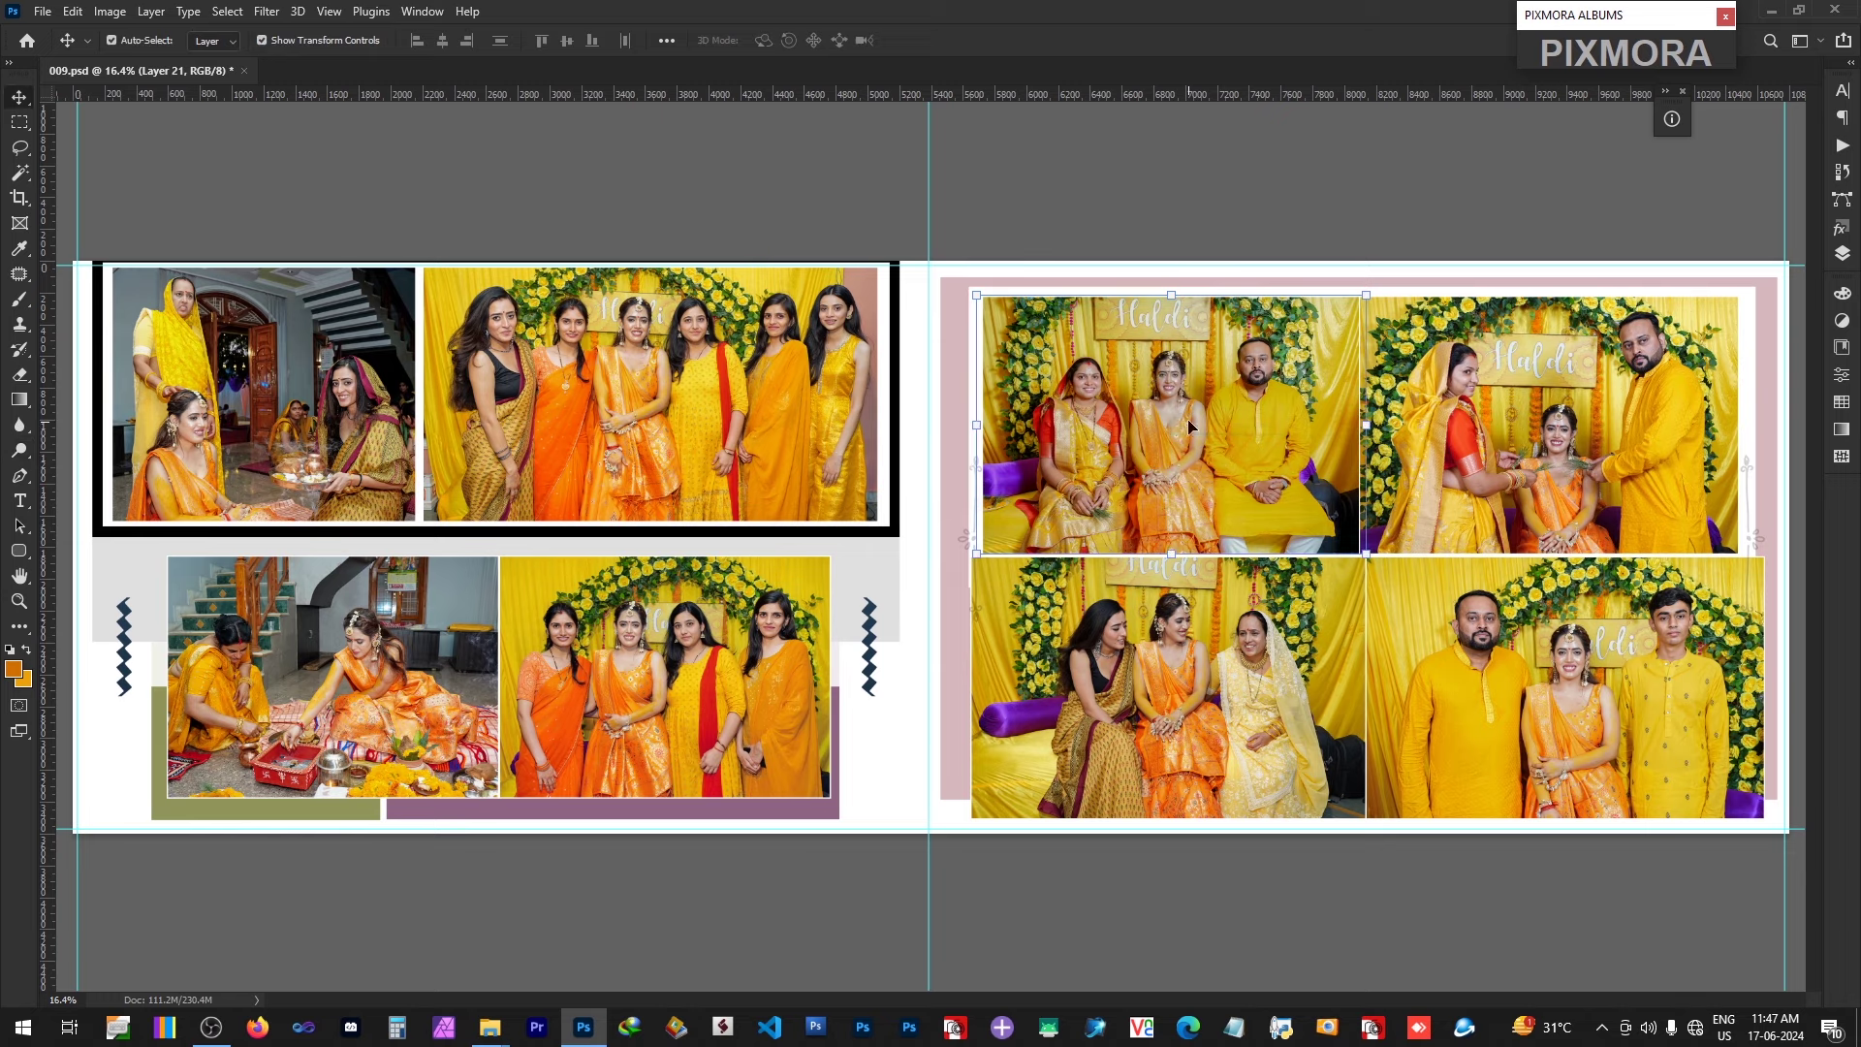
left_click(1325, 213)
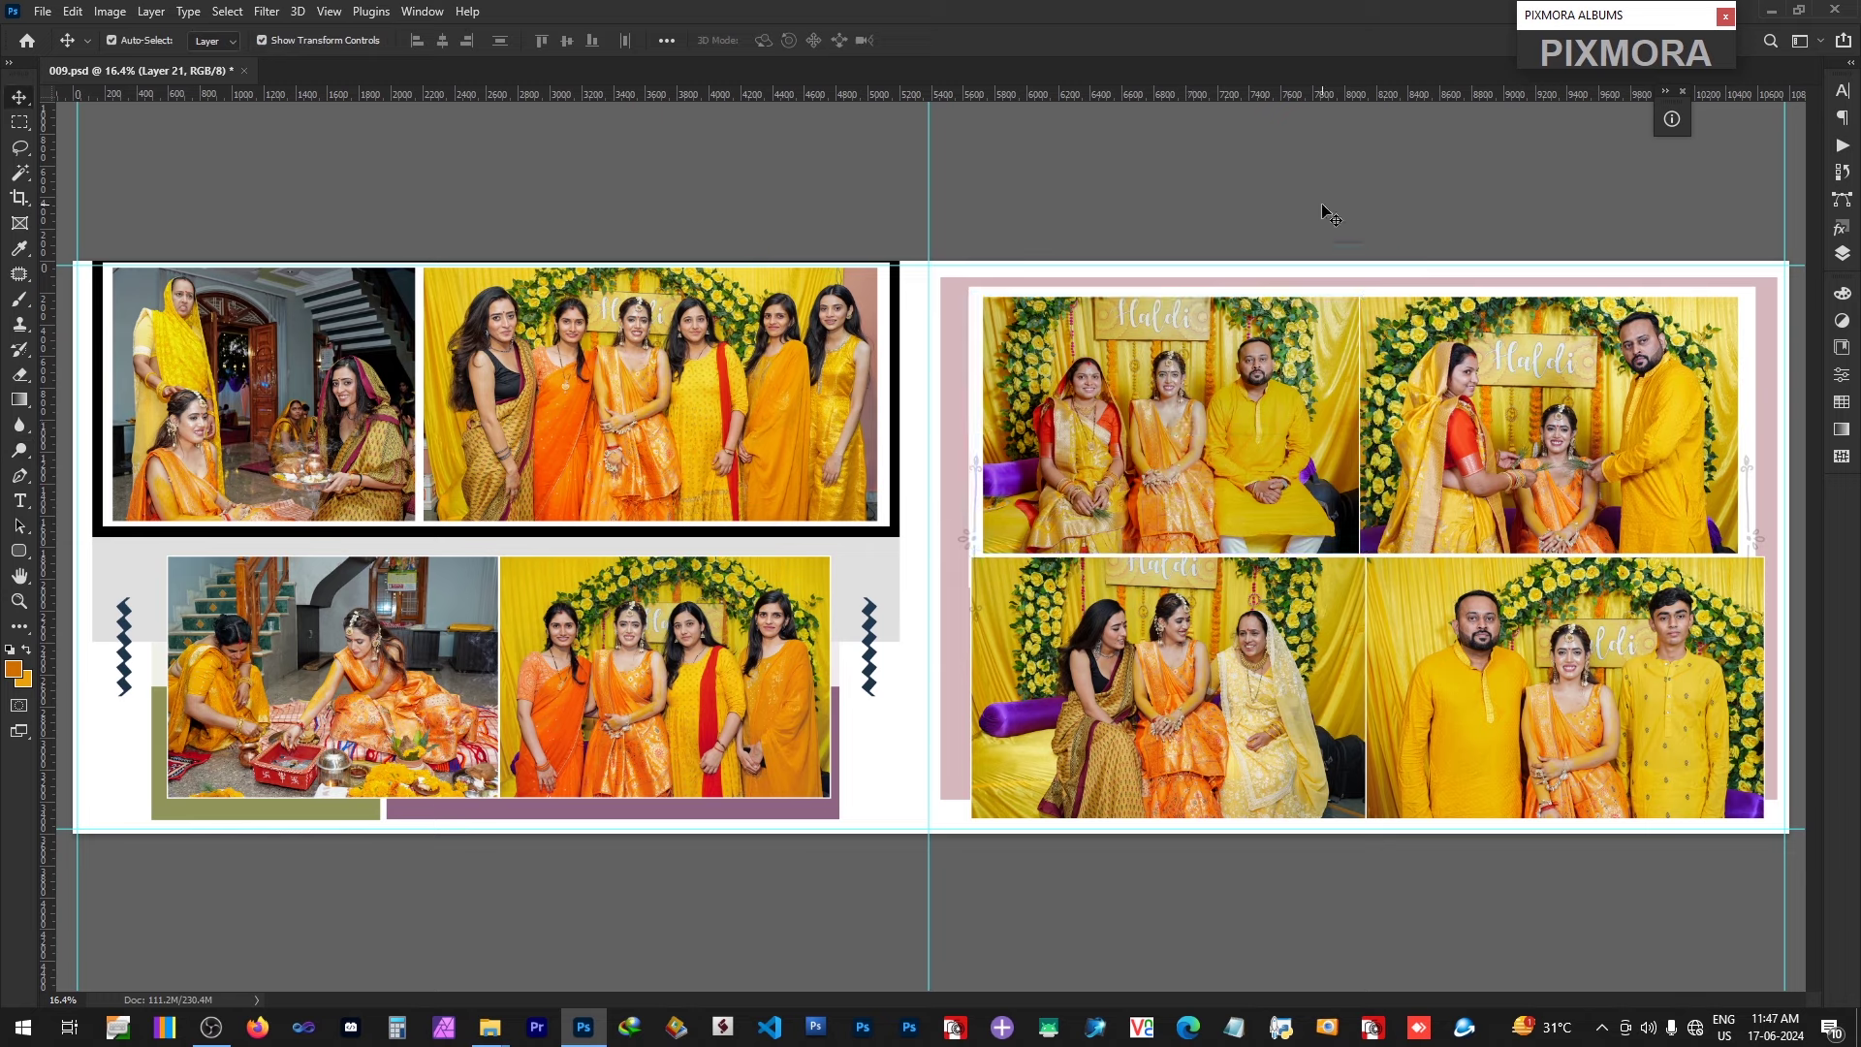
left_click(1270, 499)
key("m")
left_click_drag(1097, 343, 1179, 356)
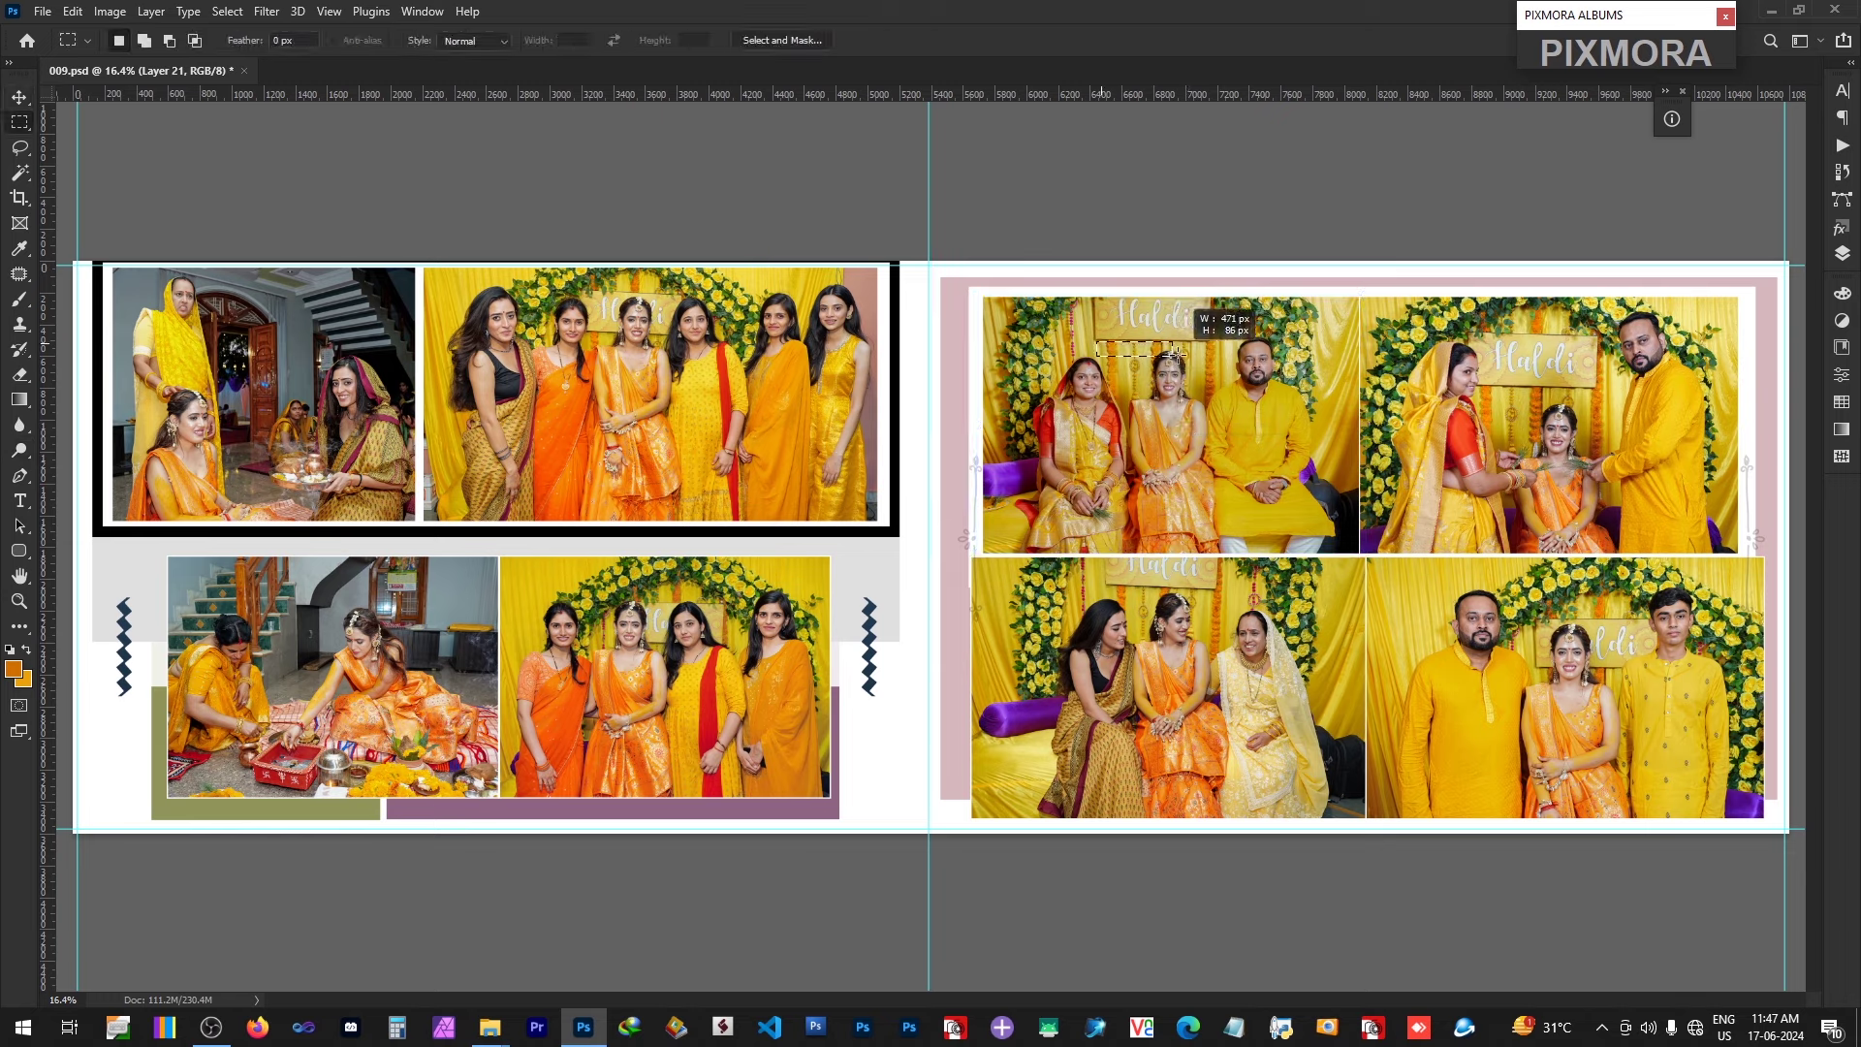
left_click_drag(990, 339, 1088, 349)
key("ctrl+d")
right_click(1050, 340, "ctrl")
left_click(1091, 354)
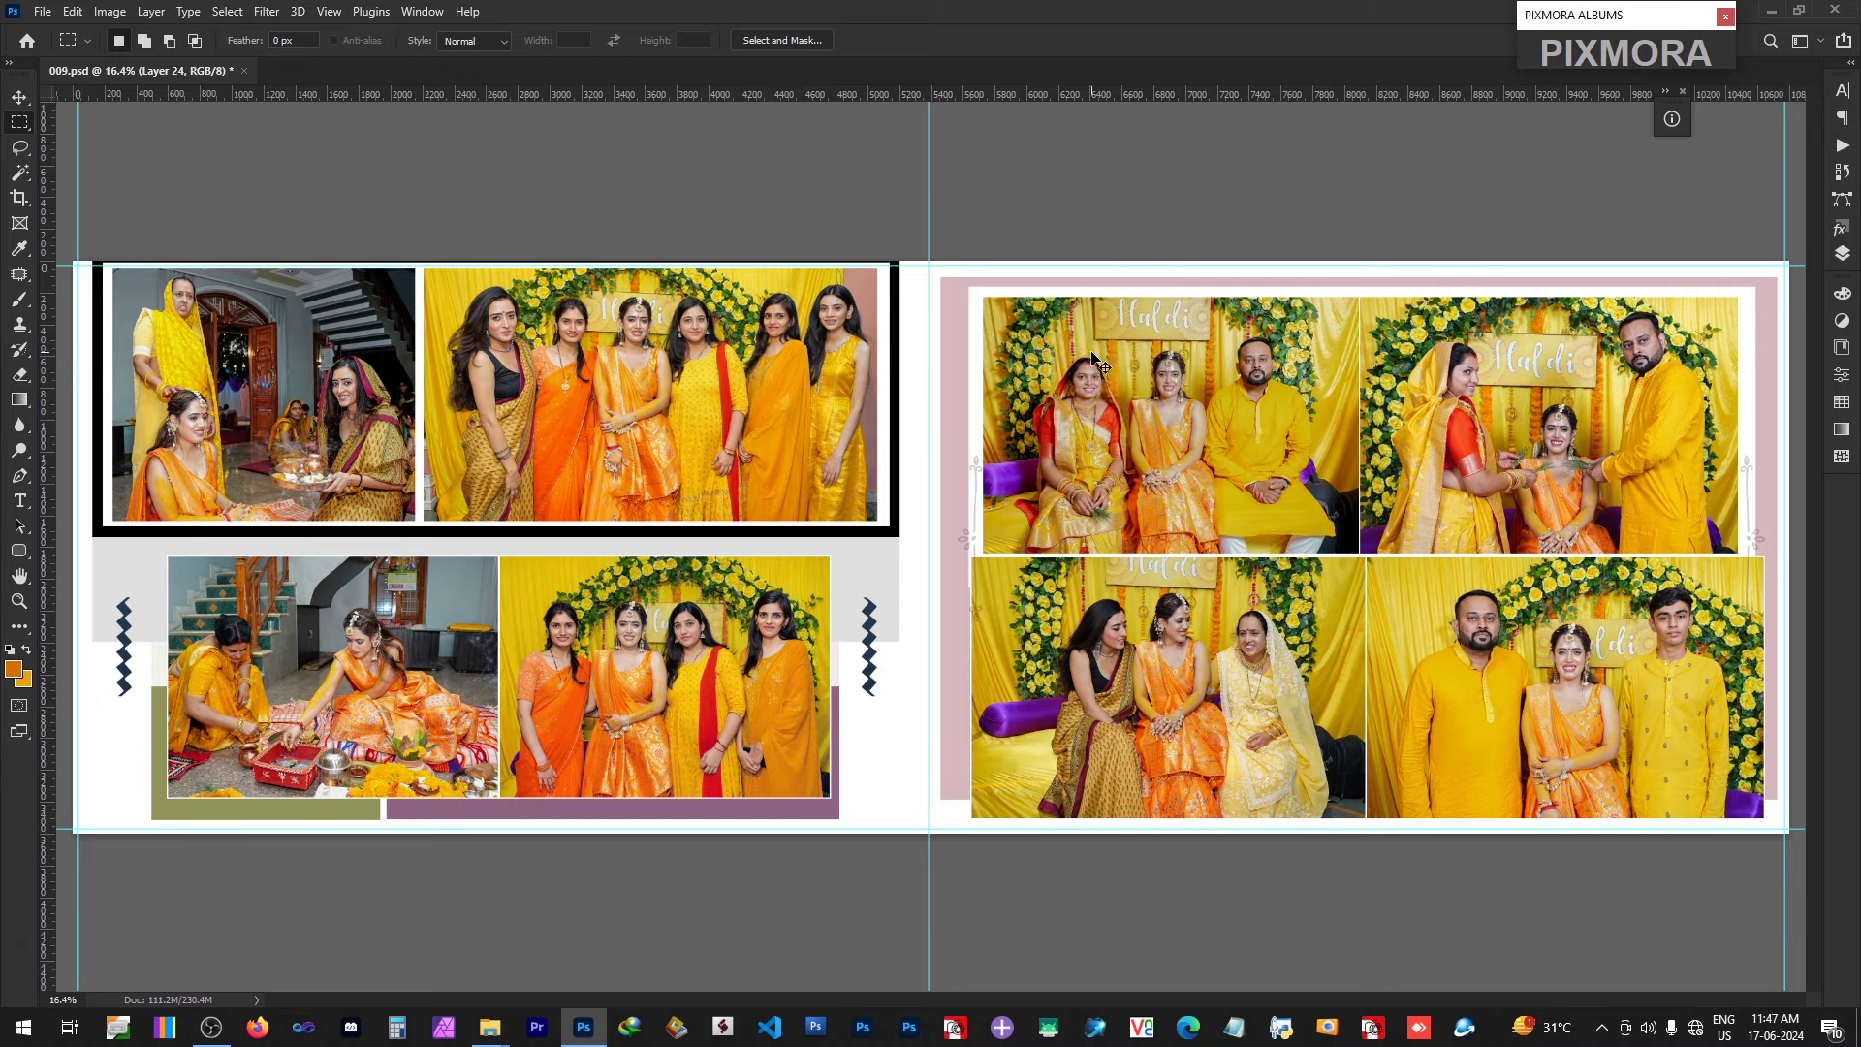
Step: Stretch the copied flower backdrop piece into a wide band spanning both pages of the spread
key("ctrl+t")
left_click_drag(1089, 347, 1789, 745)
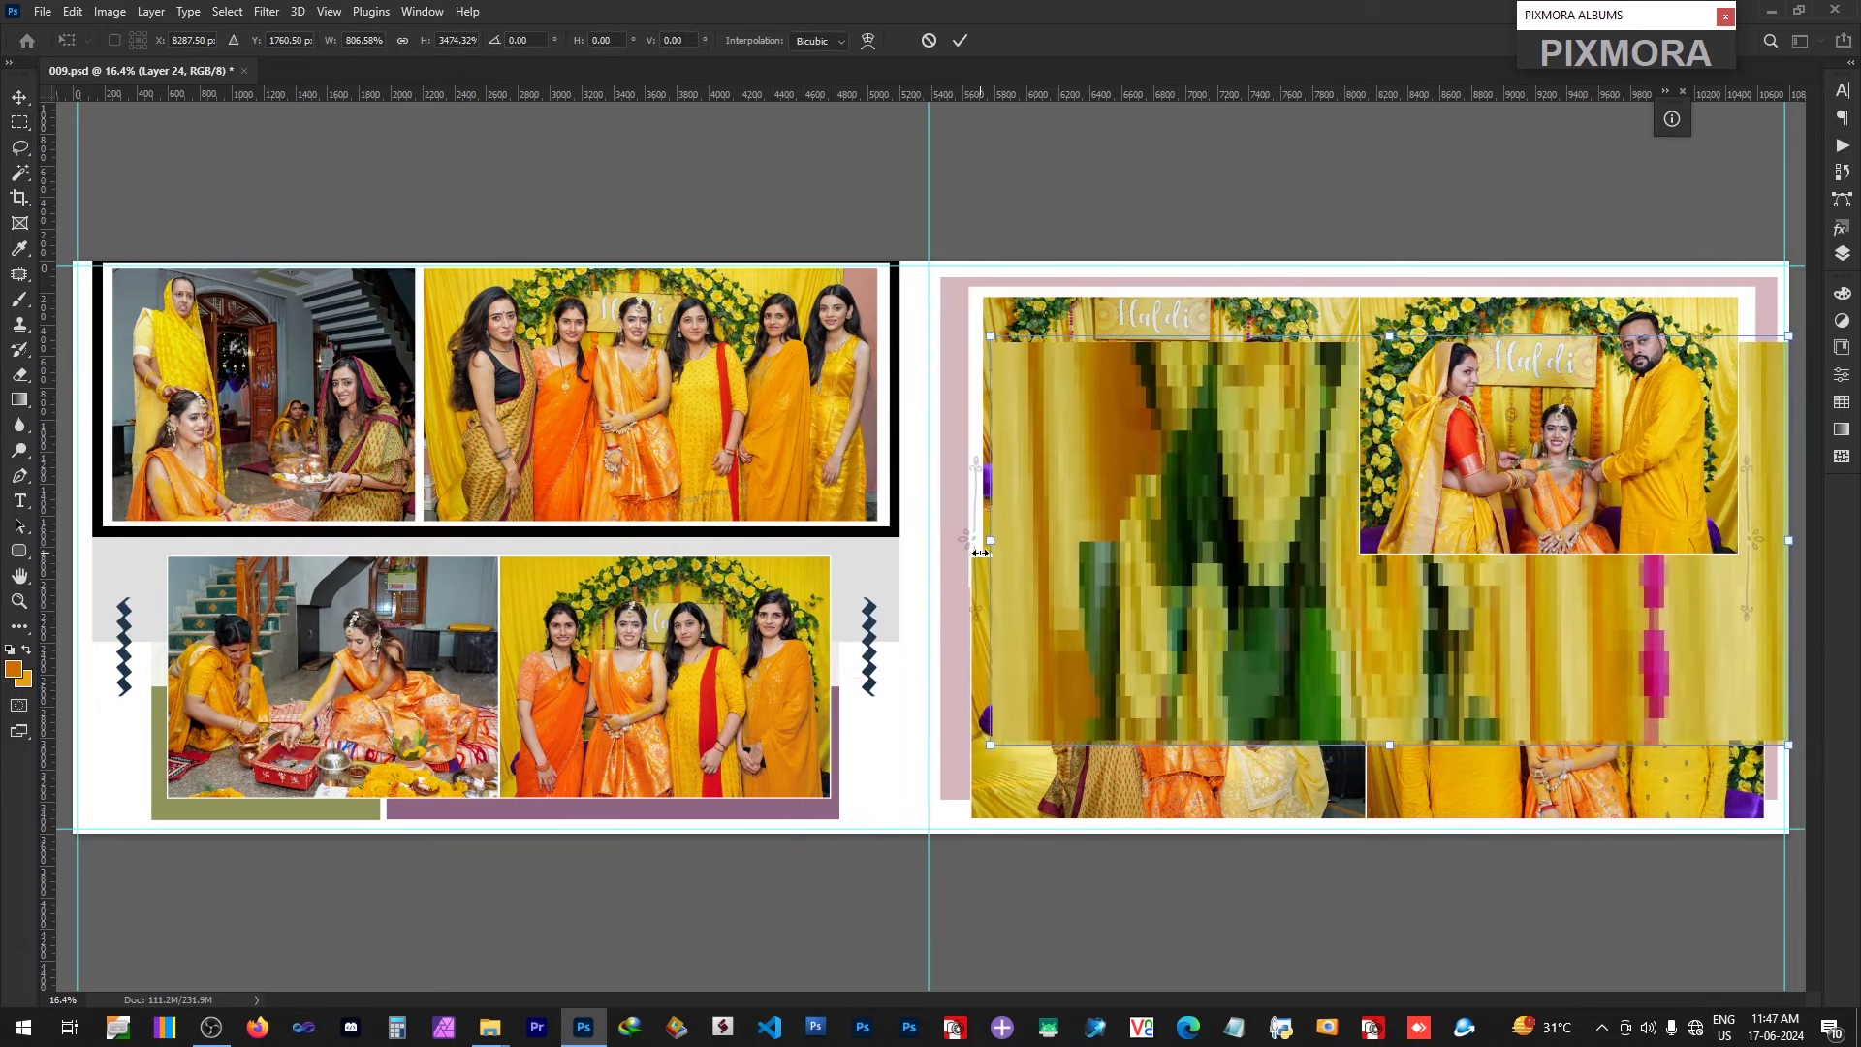
left_click_drag(981, 550, 24, 567)
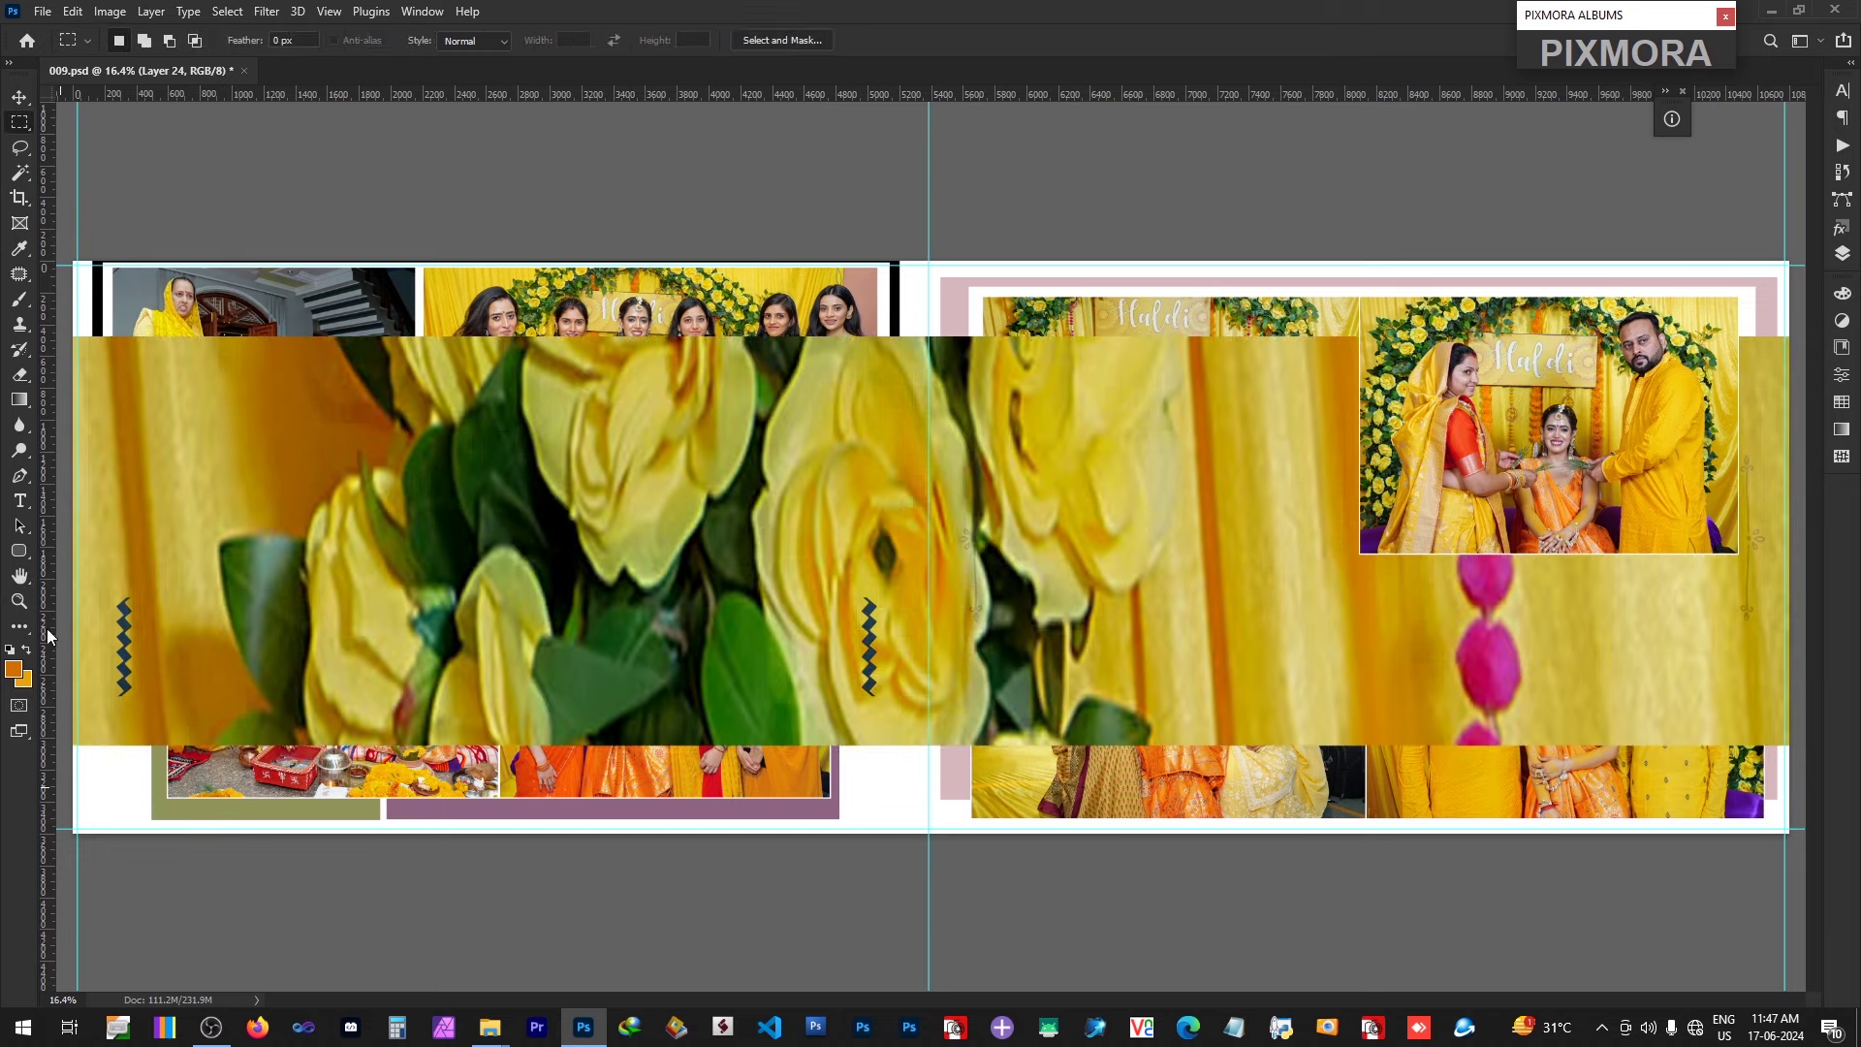
key("Escape")
key("v")
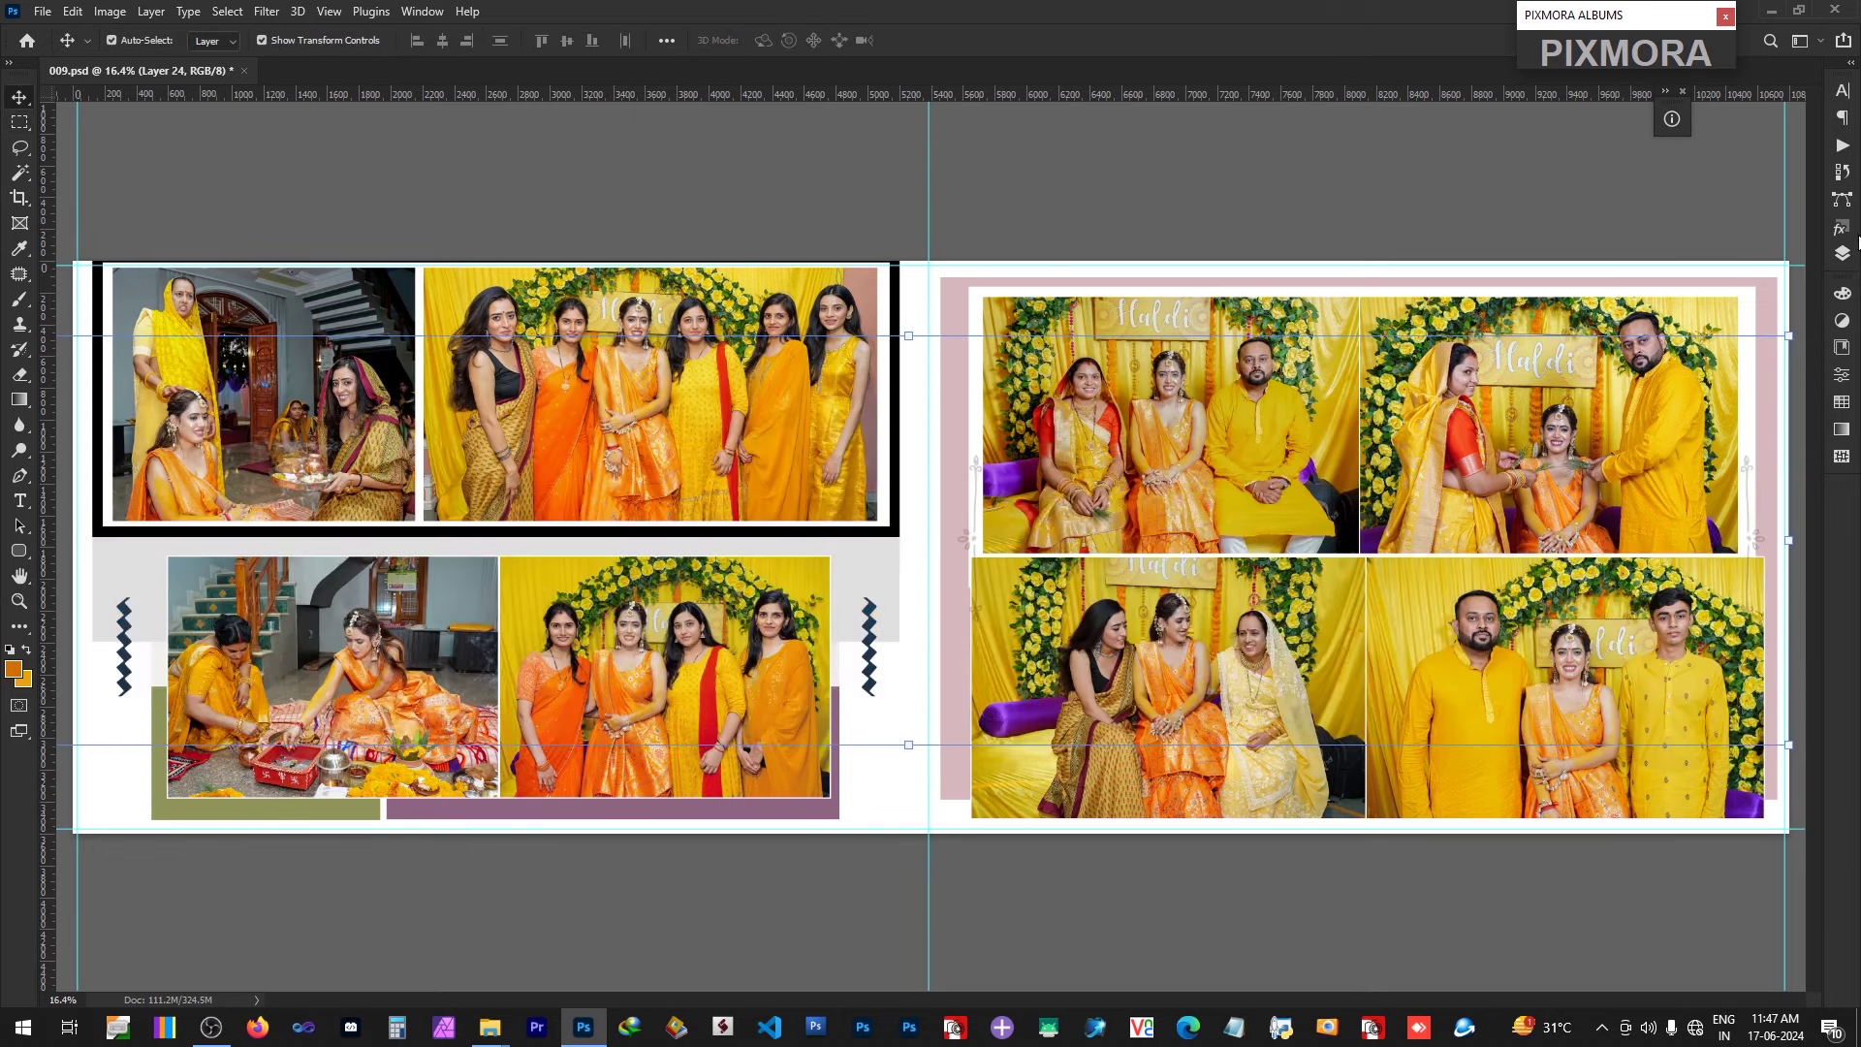
Step: Place the flower band's layer directly above Layer 1 and move Layer 1 copy directly below Layer 1
left_click(1844, 254)
left_click_drag(1715, 429, 1731, 749)
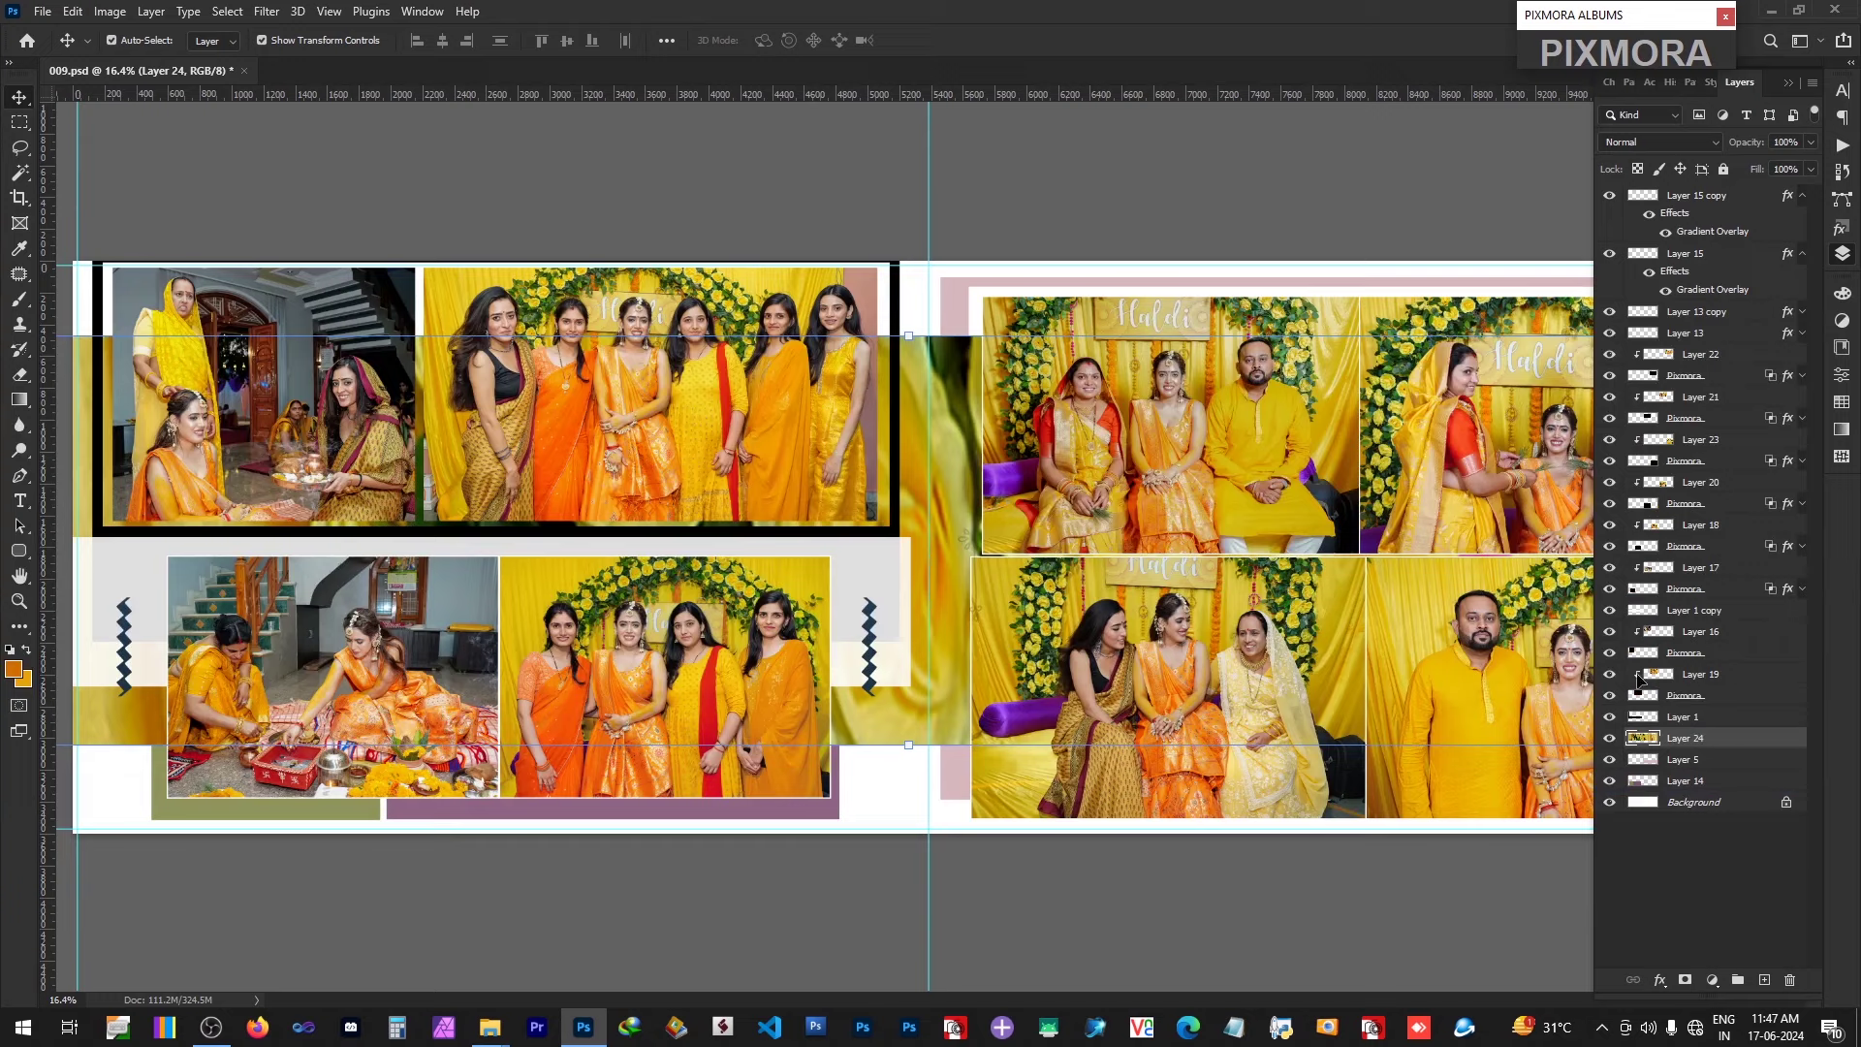
mouse_move(1710, 746)
left_mouse_down()
mouse_move(1716, 707)
mouse_move(1725, 766)
mouse_move(1731, 720)
left_mouse_up()
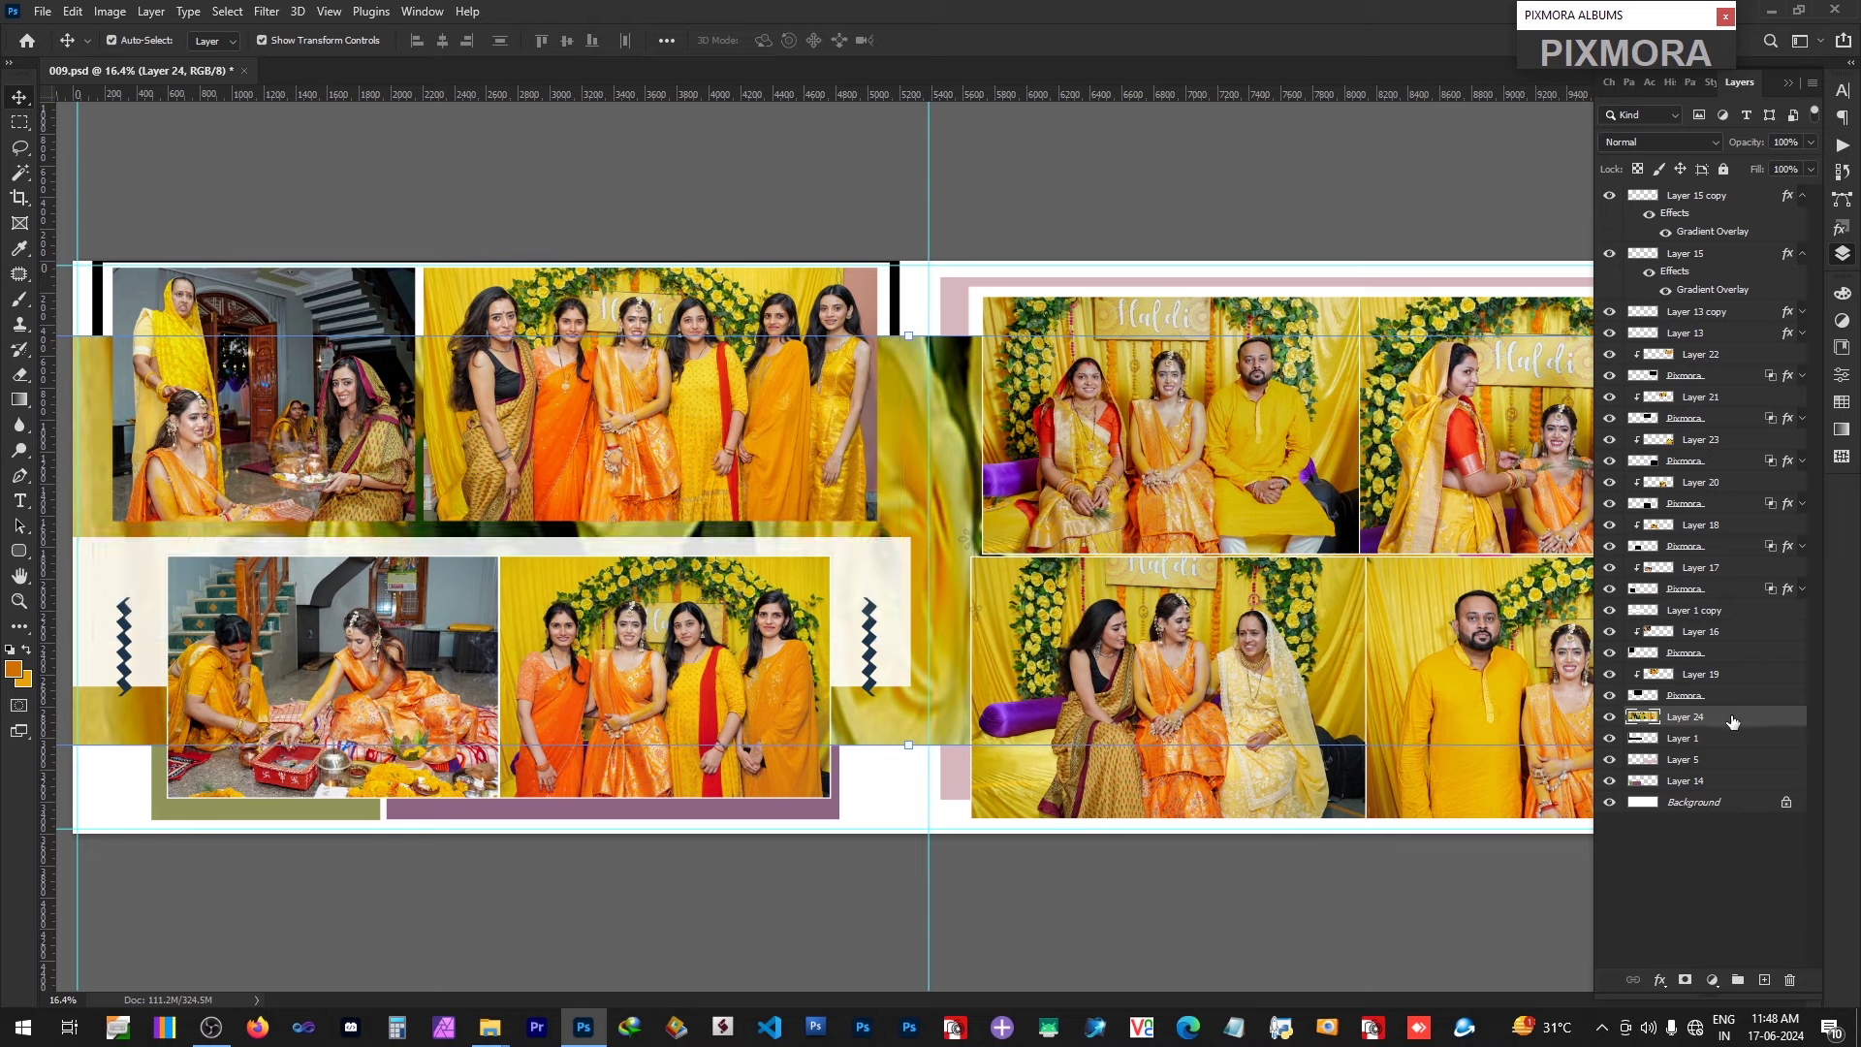
left_click(891, 569)
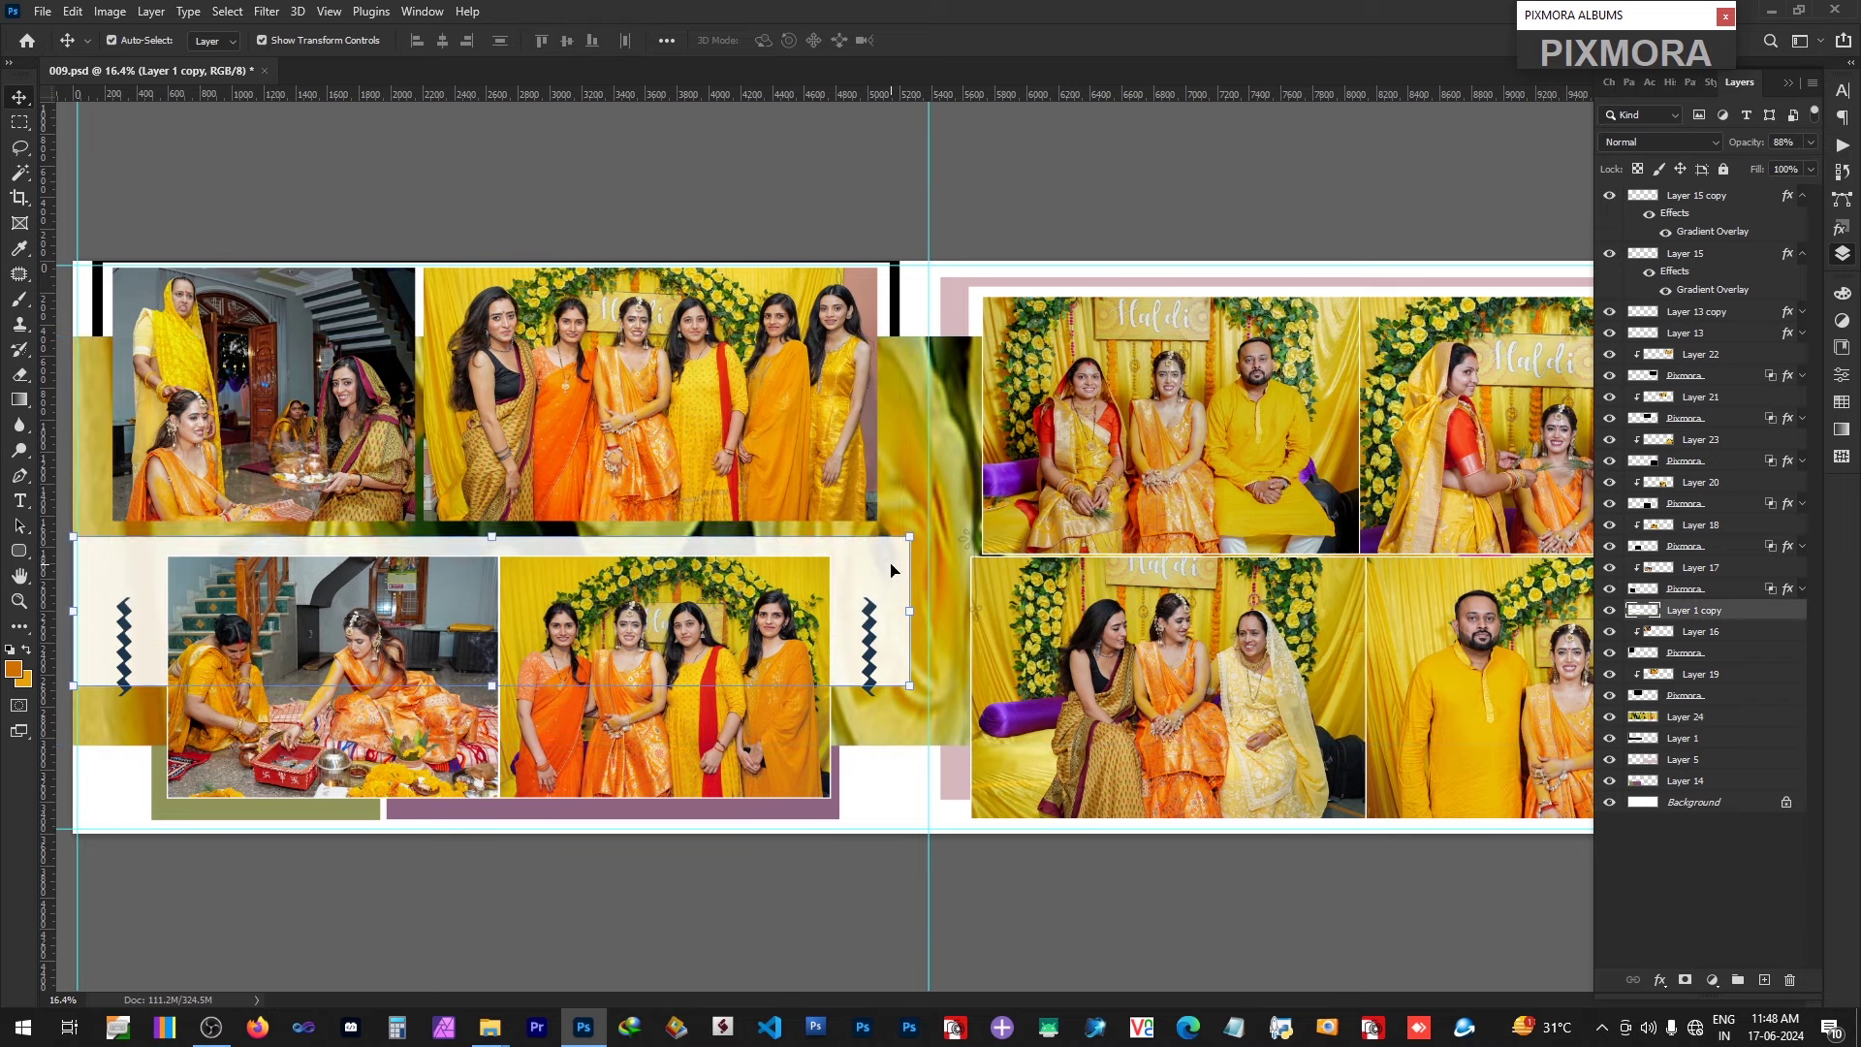
left_click_drag(1696, 613, 1718, 740)
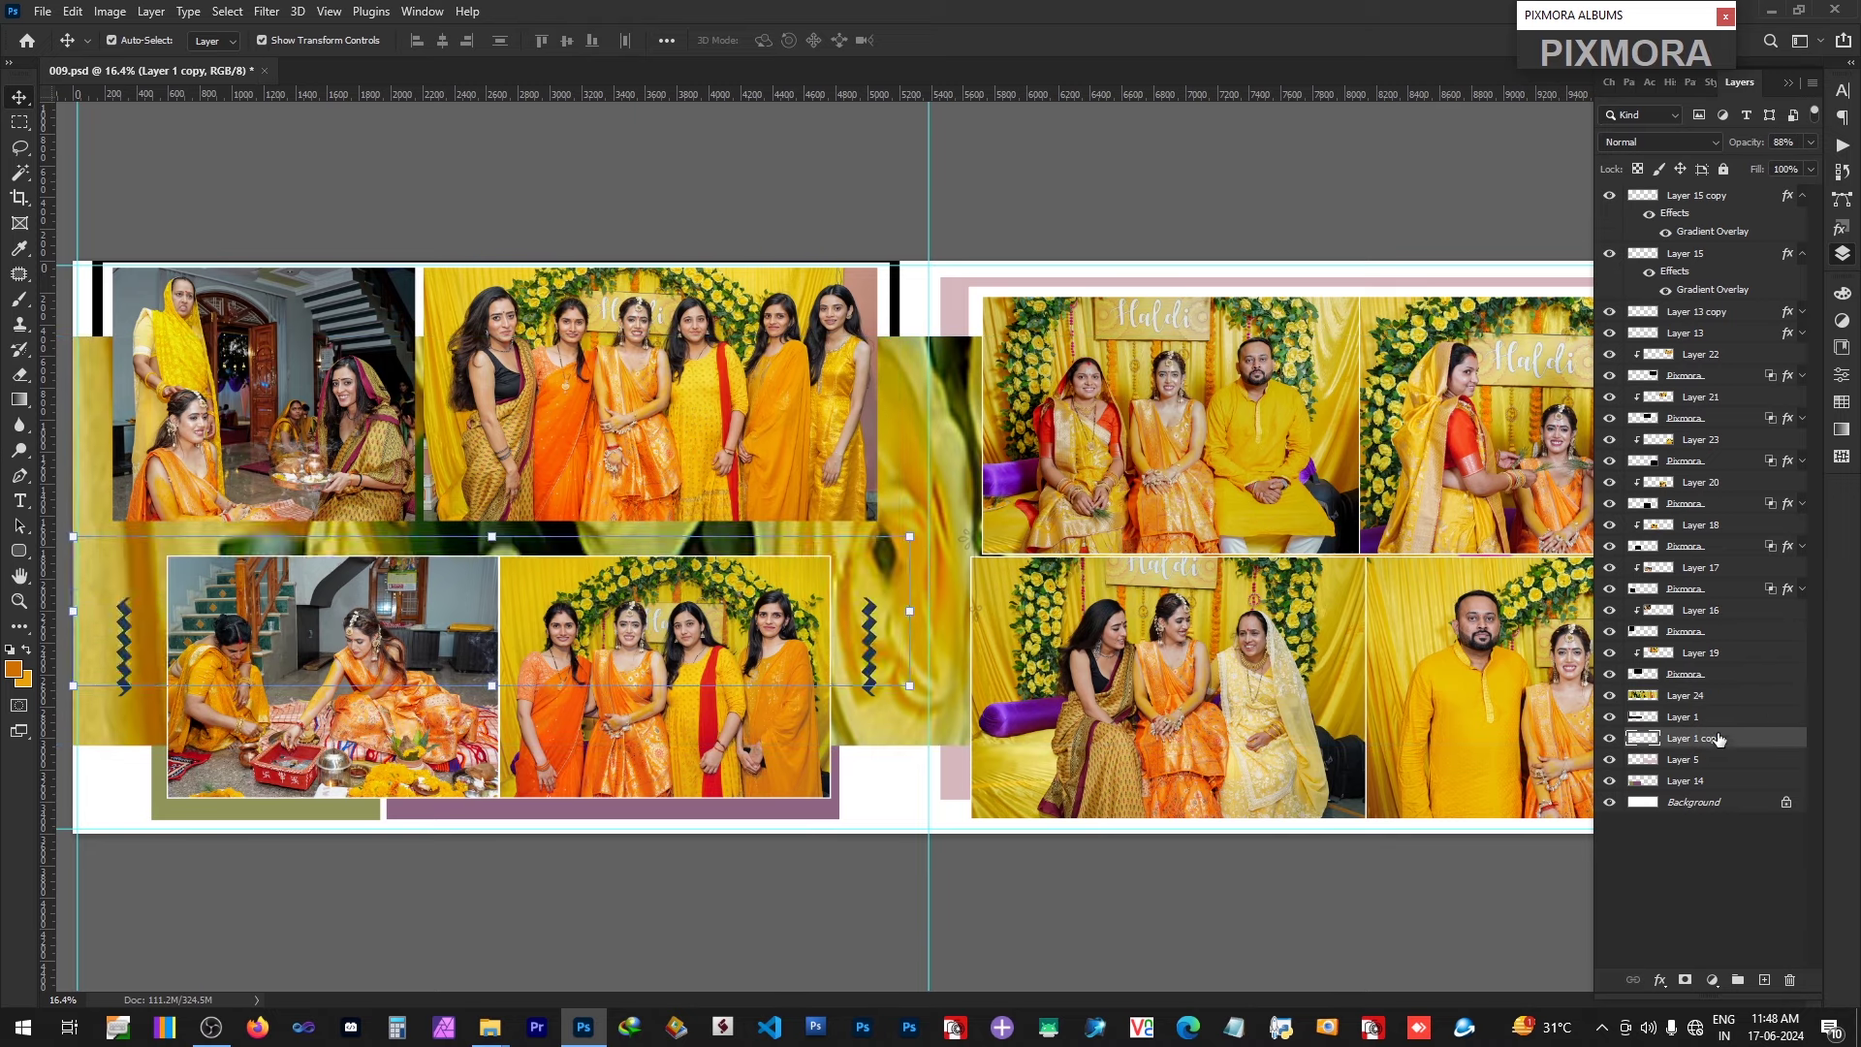
Step: Try blend modes from Linear Burn through Lighter Color and Pin Light to Luminosity on the flower band
left_click(908, 456)
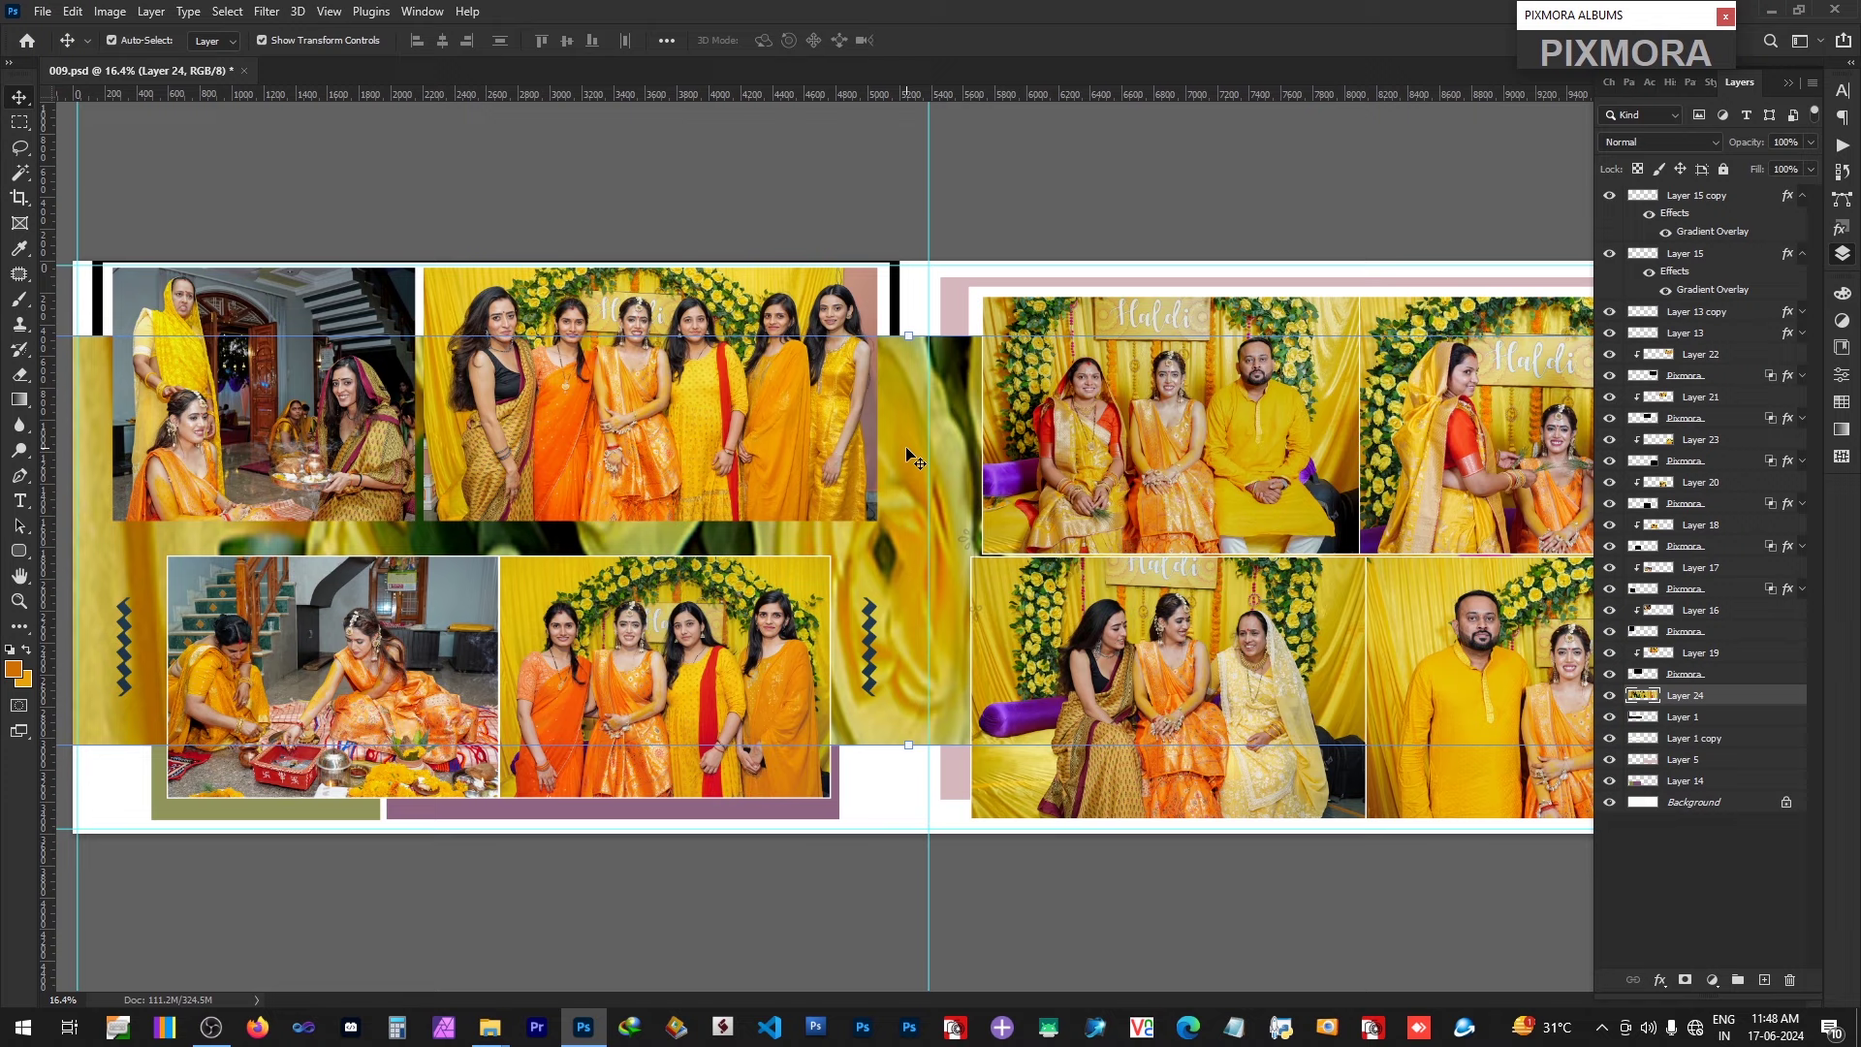
left_click(1648, 142)
left_click(1648, 251)
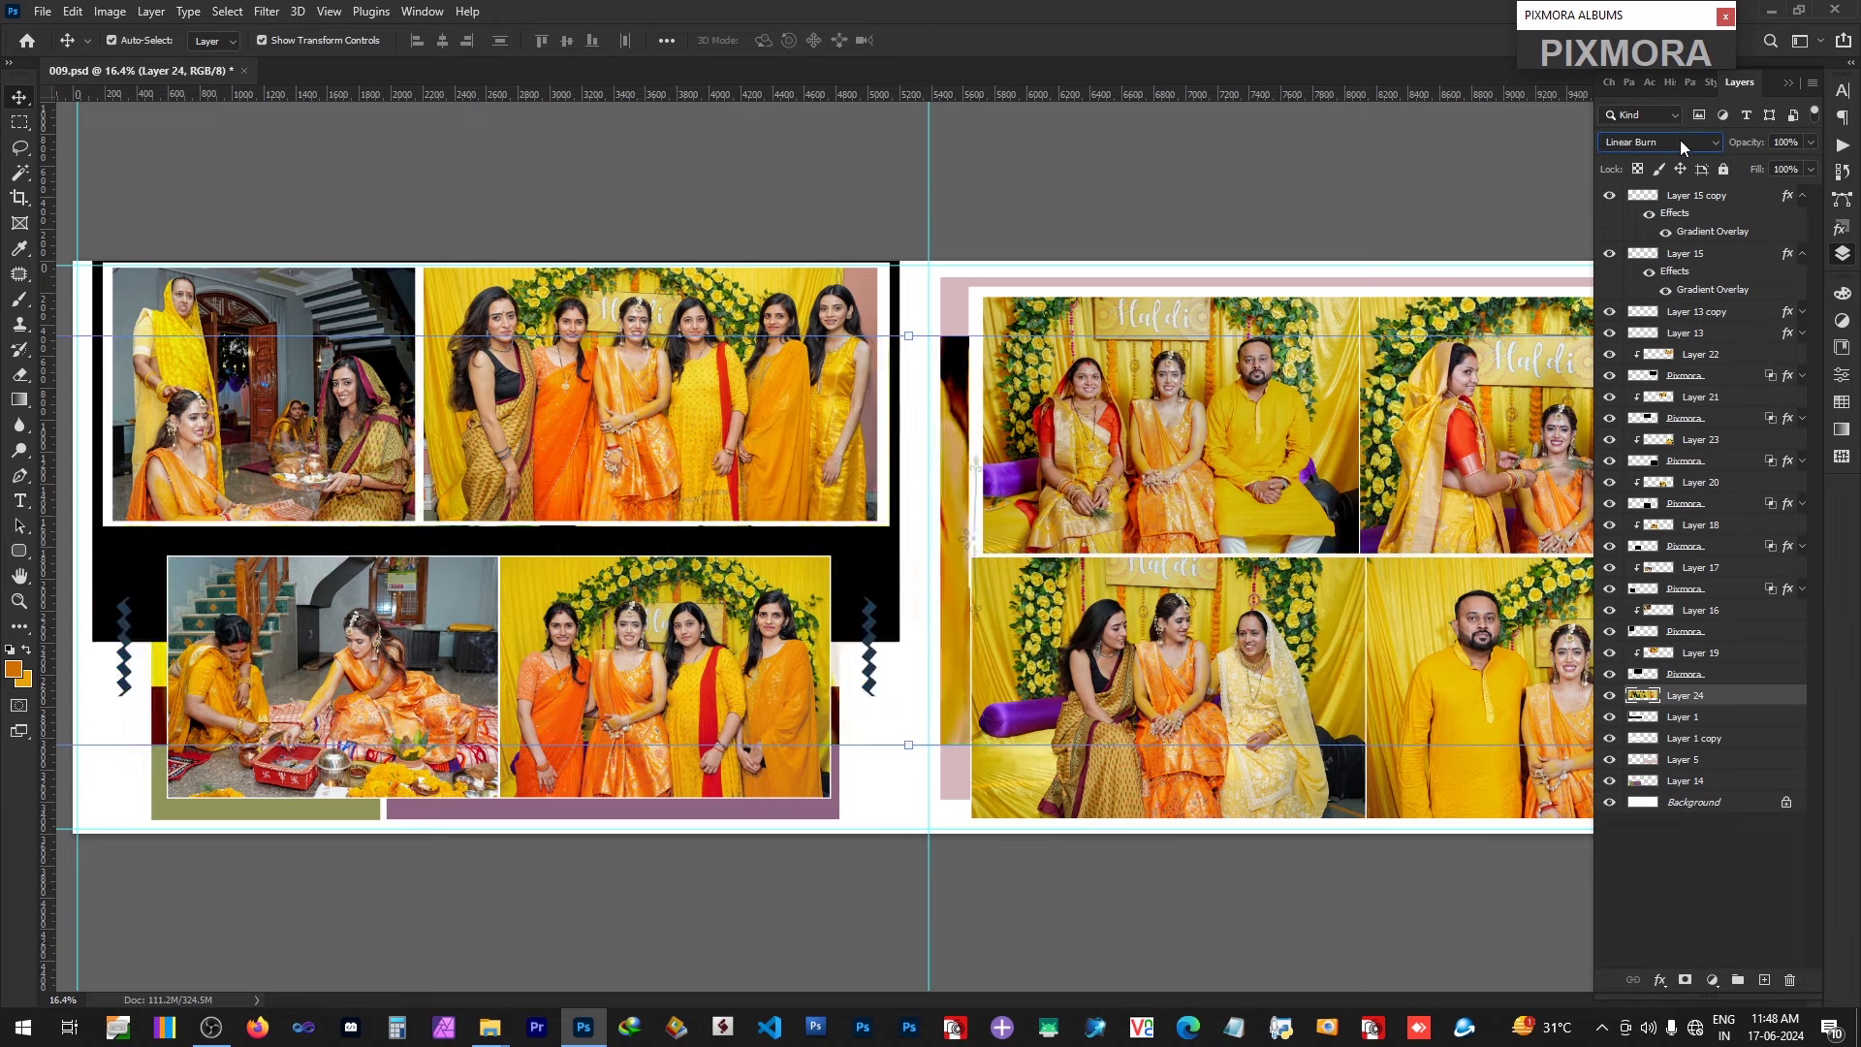
scroll(1679, 139, "down", 6)
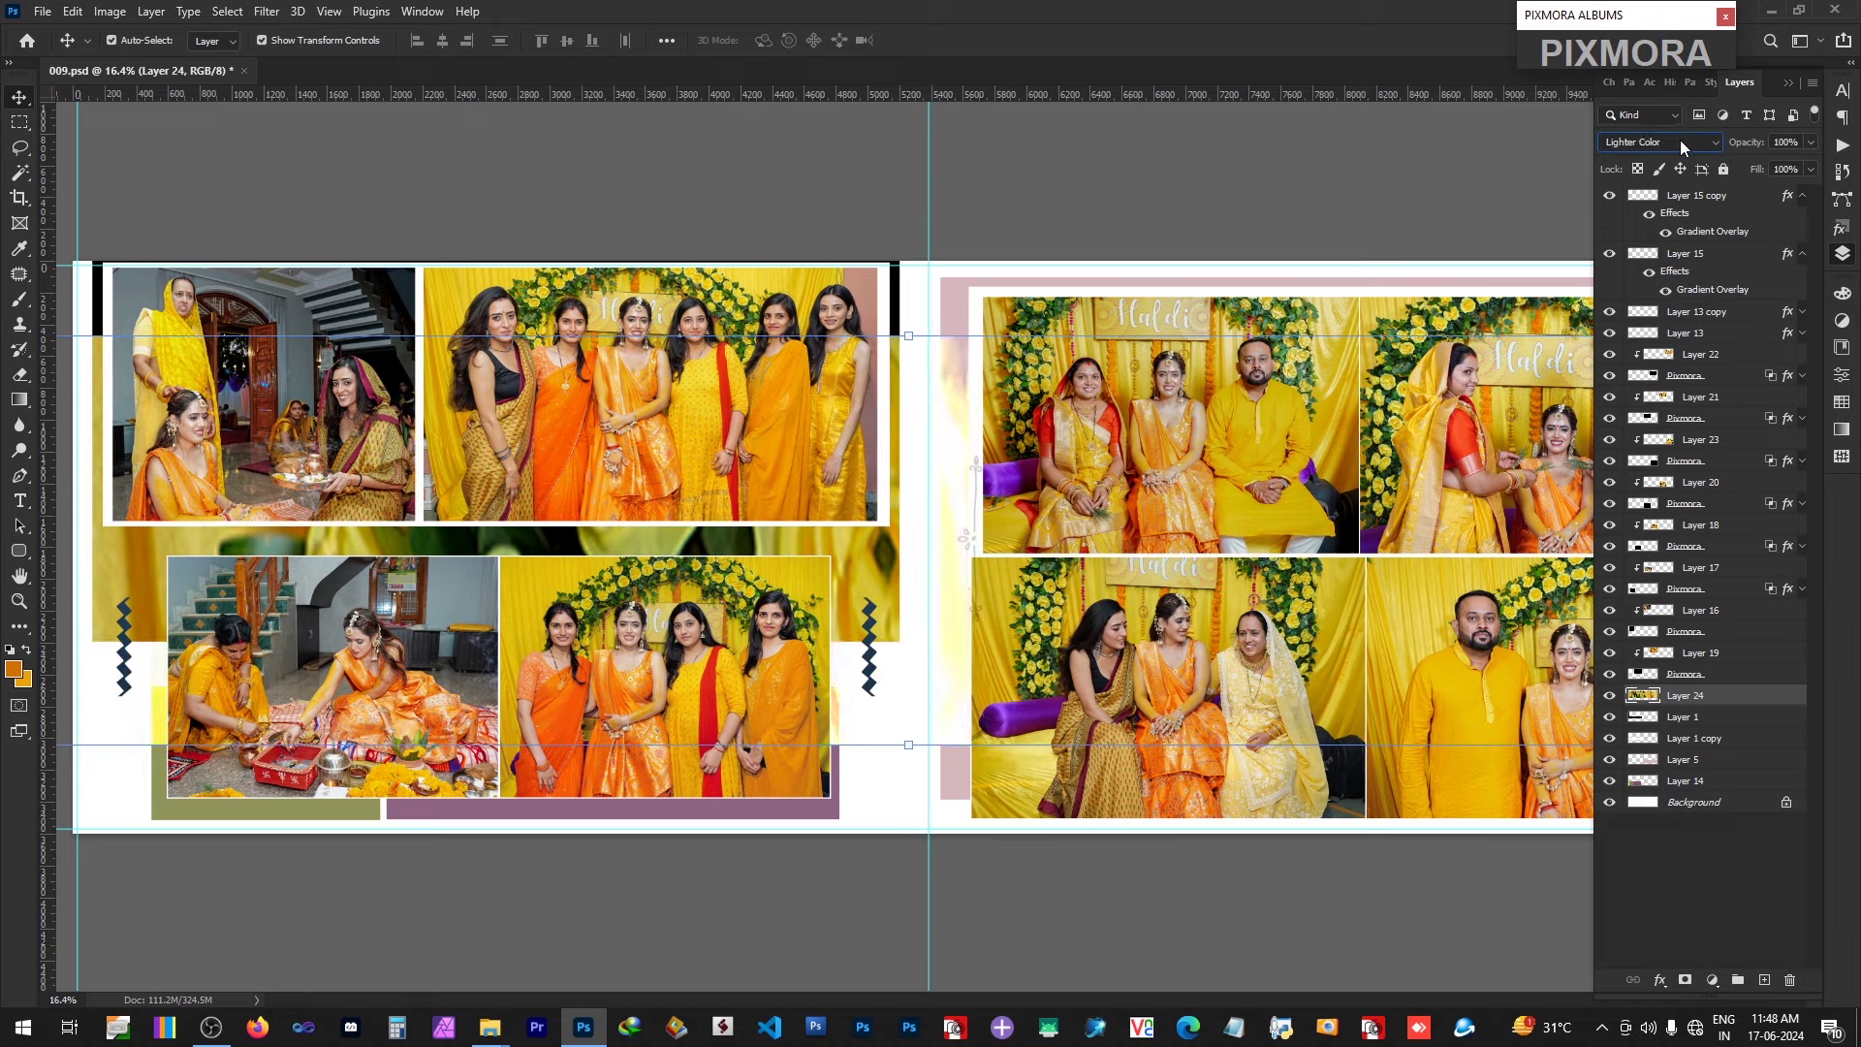
scroll(1679, 139, "down", 2)
scroll(1678, 140, "down", 7)
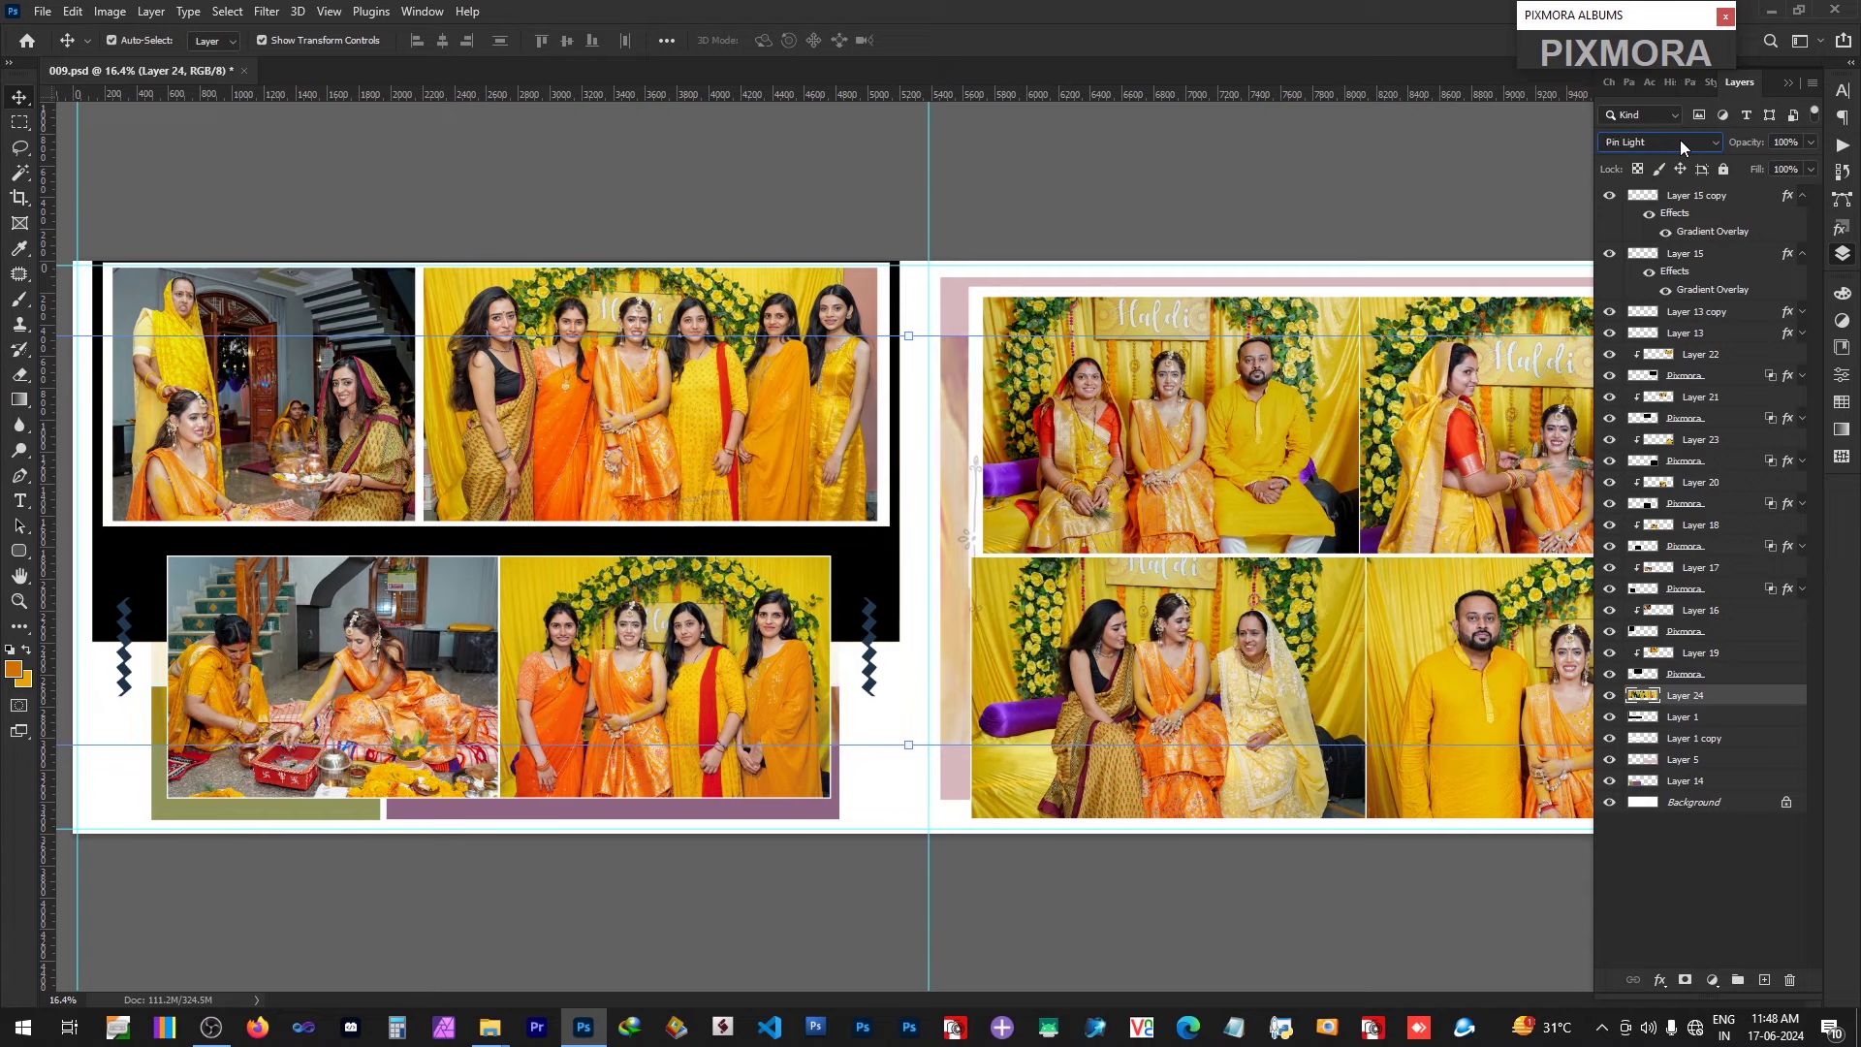
scroll(1678, 139, "down", 7)
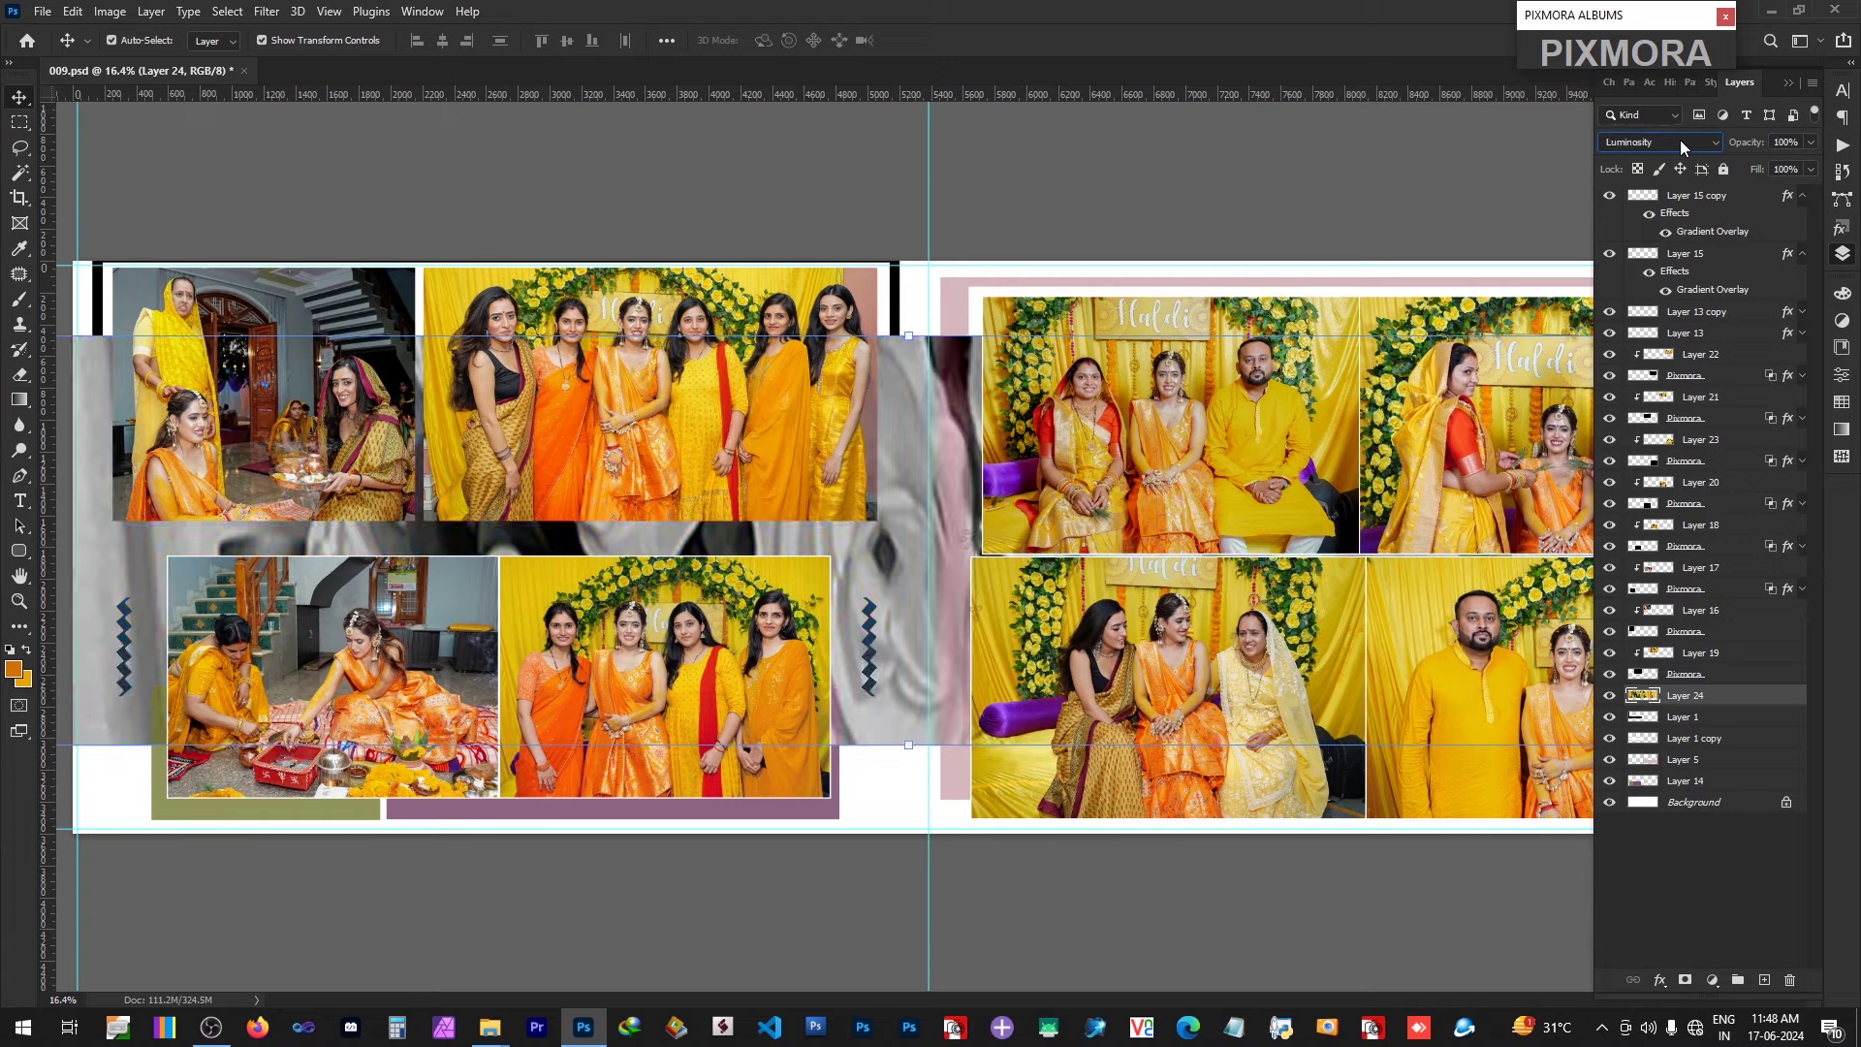
Step: Reset the flower band's blend mode to Normal and delete its layer, Layer 24
left_click(1671, 141)
left_click(1660, 168)
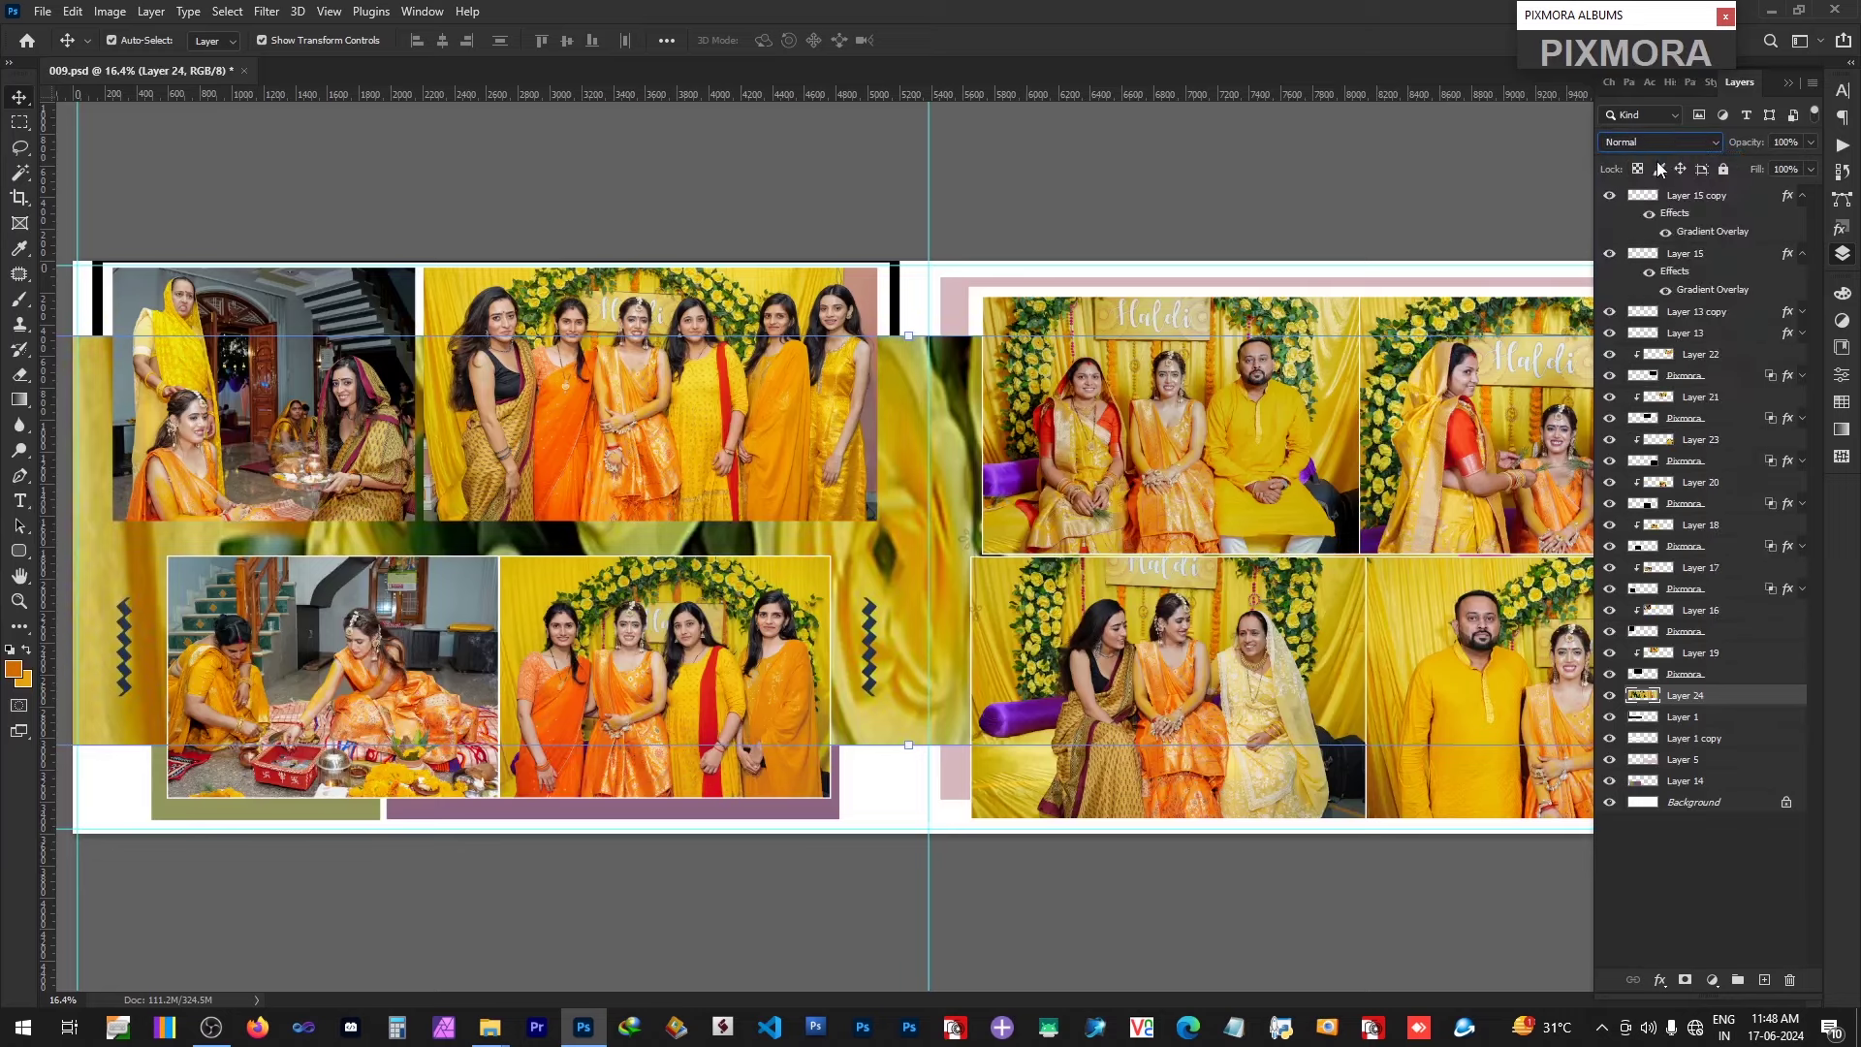
left_click(1790, 980)
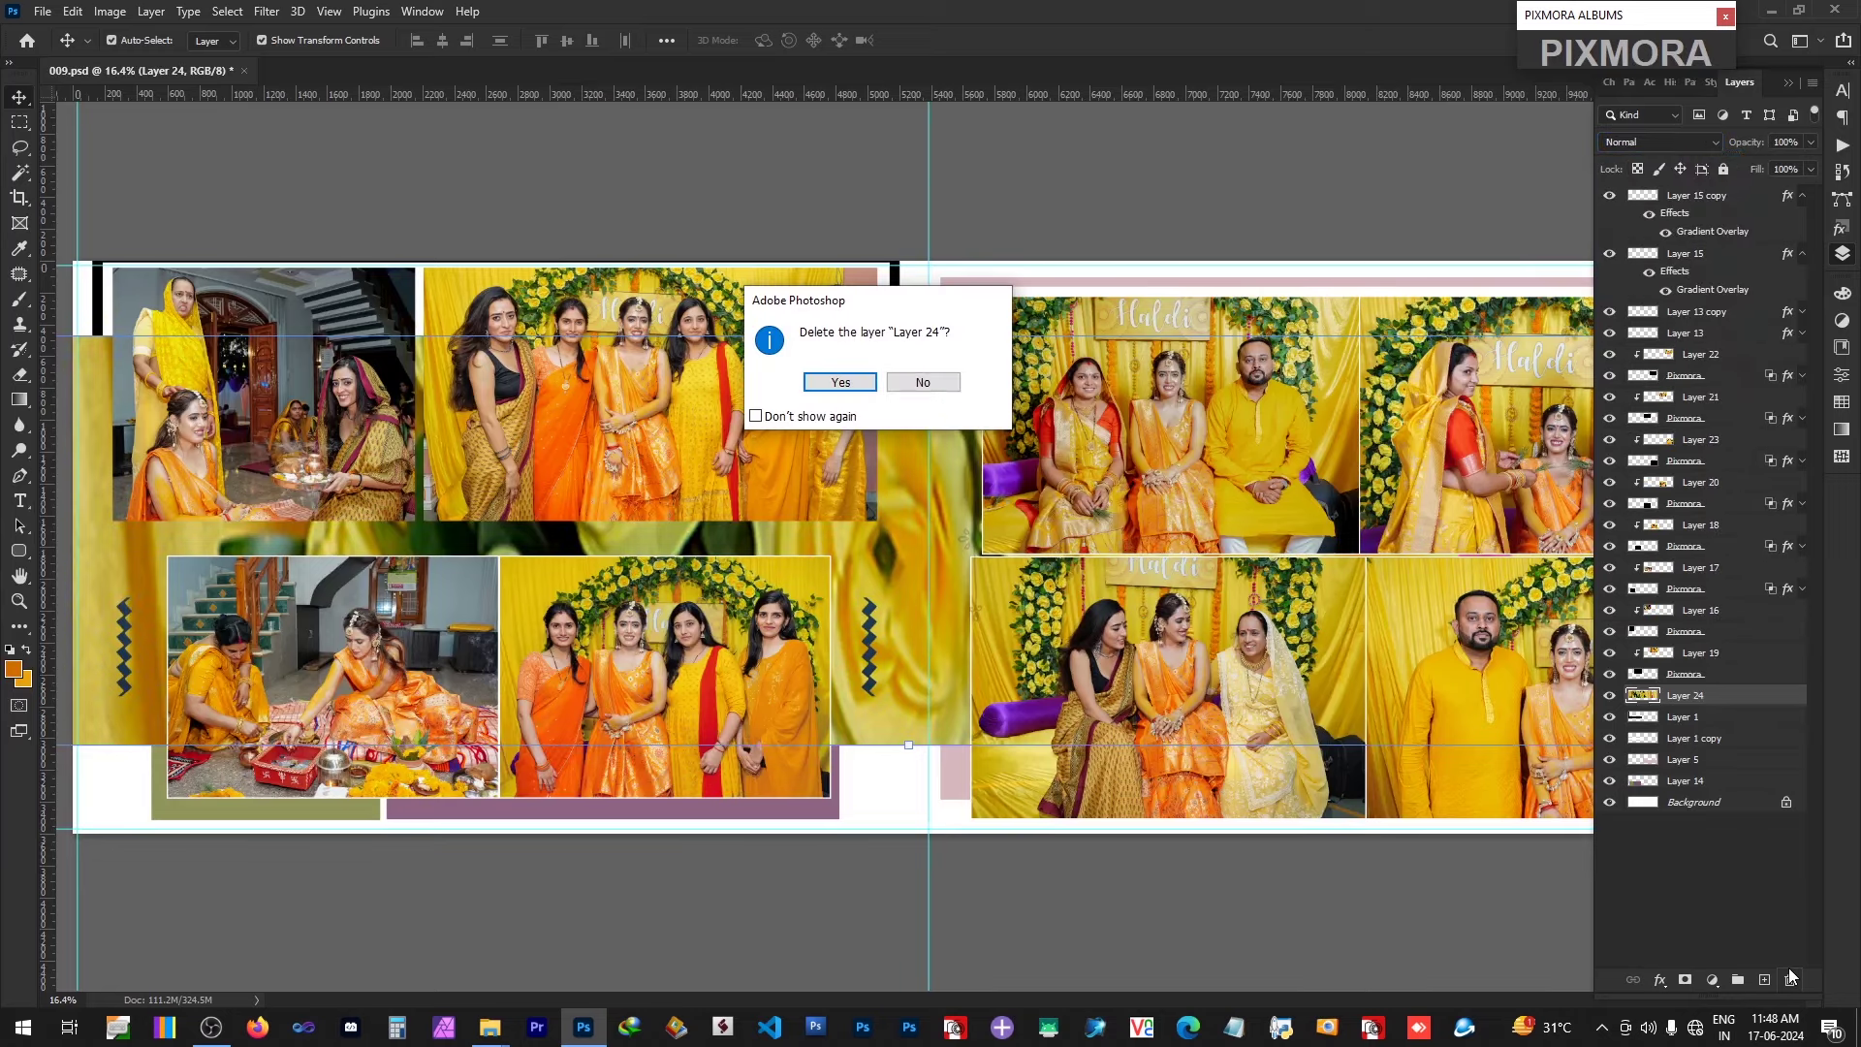
key("Return")
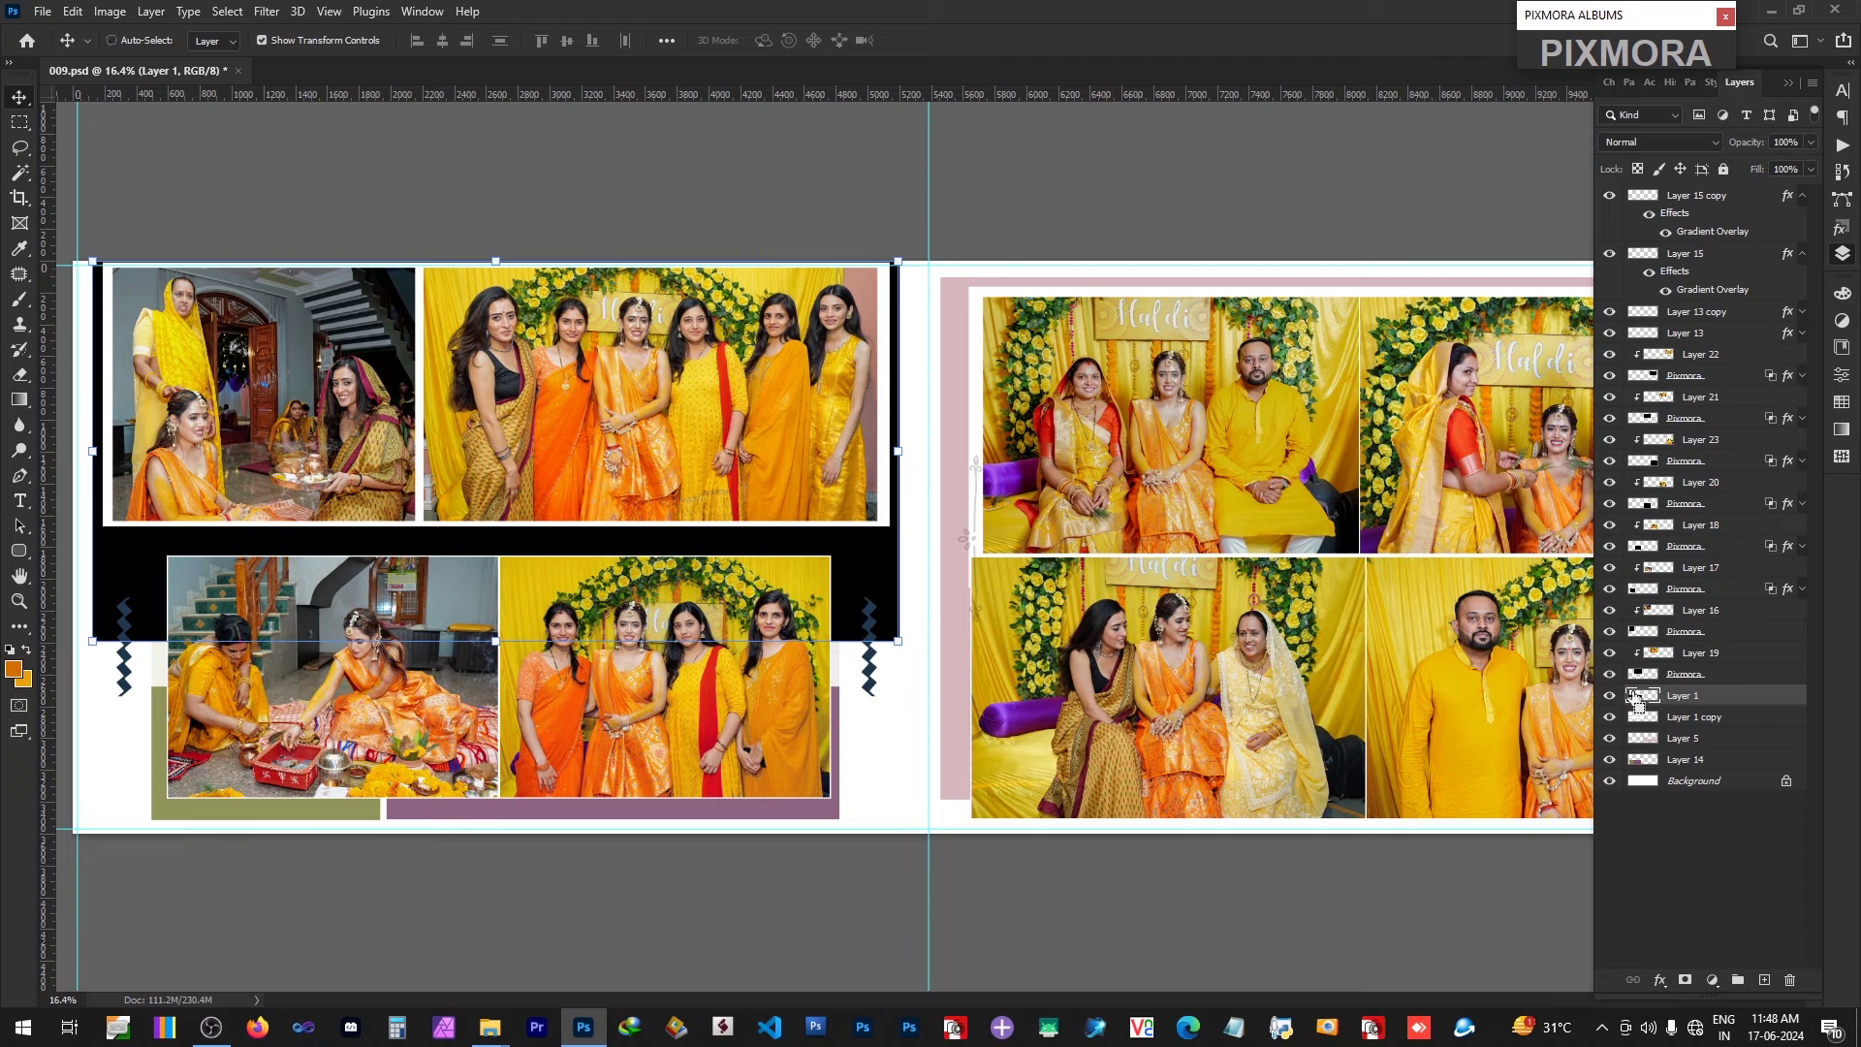
Step: Fill the black backing shape behind the left page's photos on Layer 1 with the orange foreground colour, then clear the selection
left_click(1687, 674, "ctrl")
key("b")
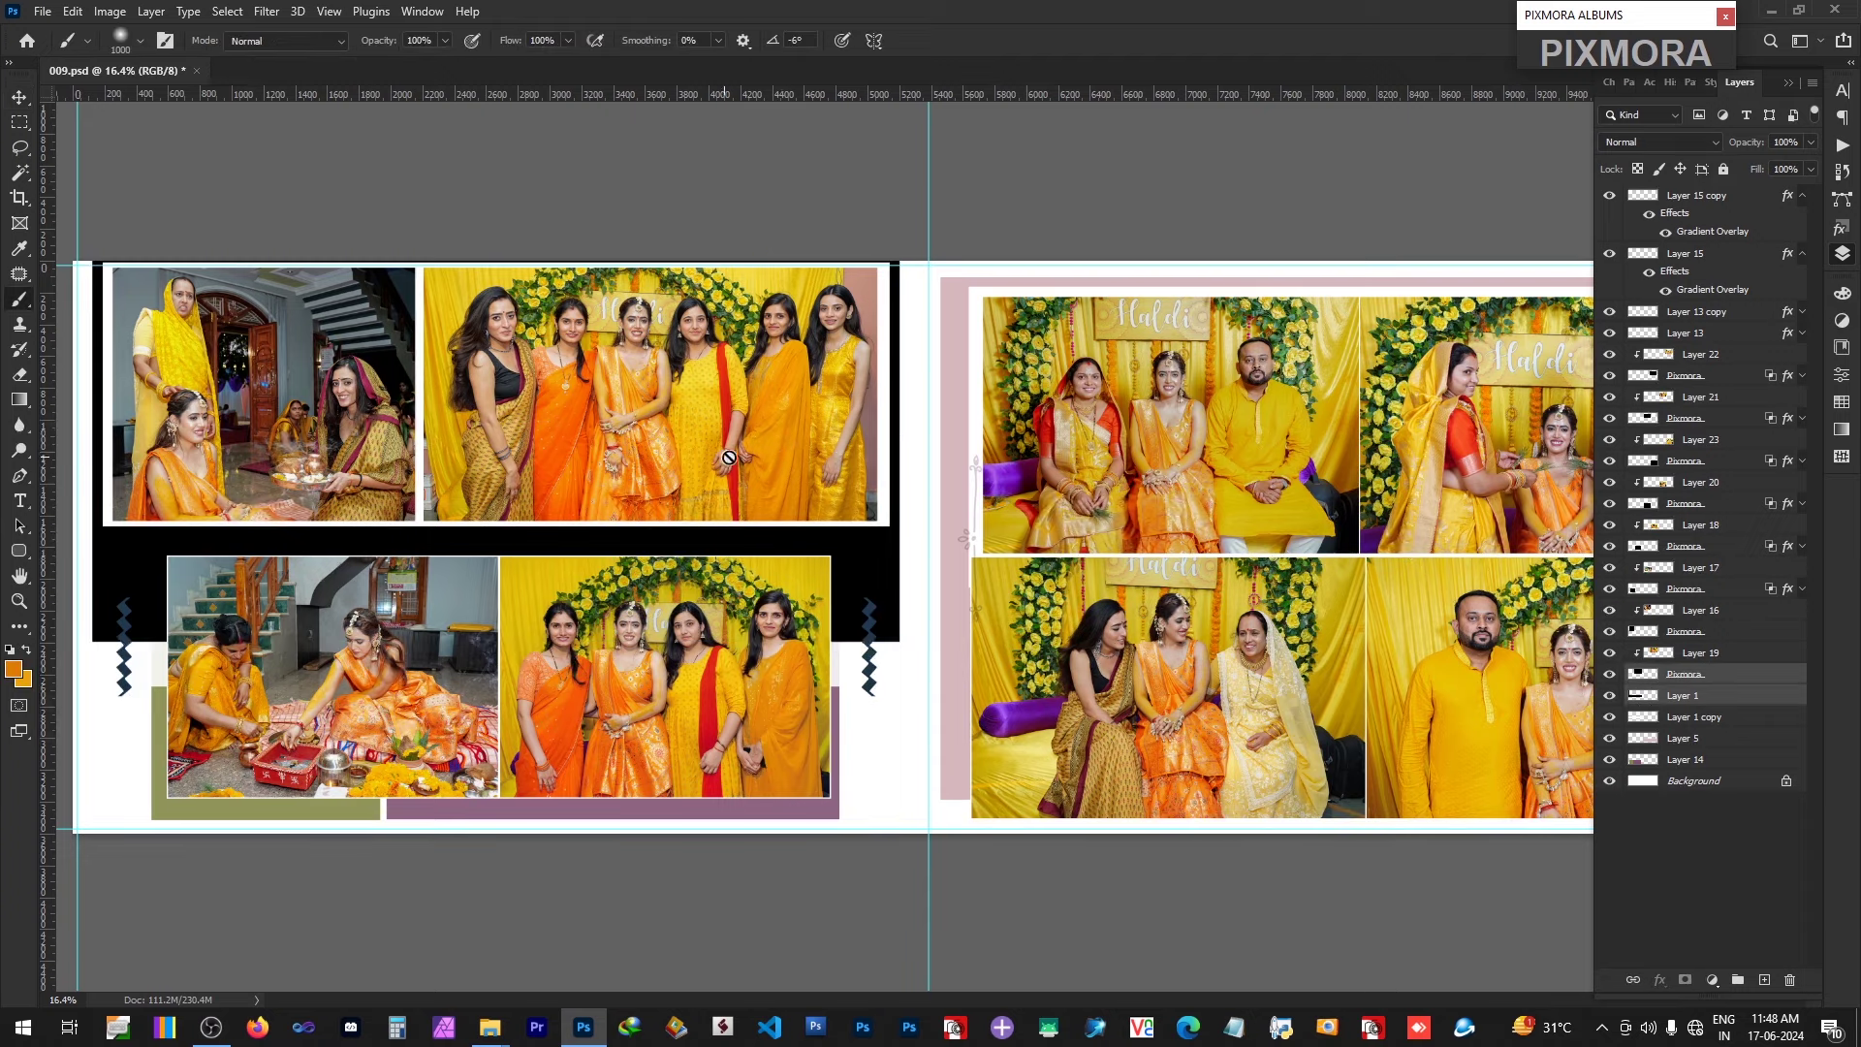
left_click(1683, 698)
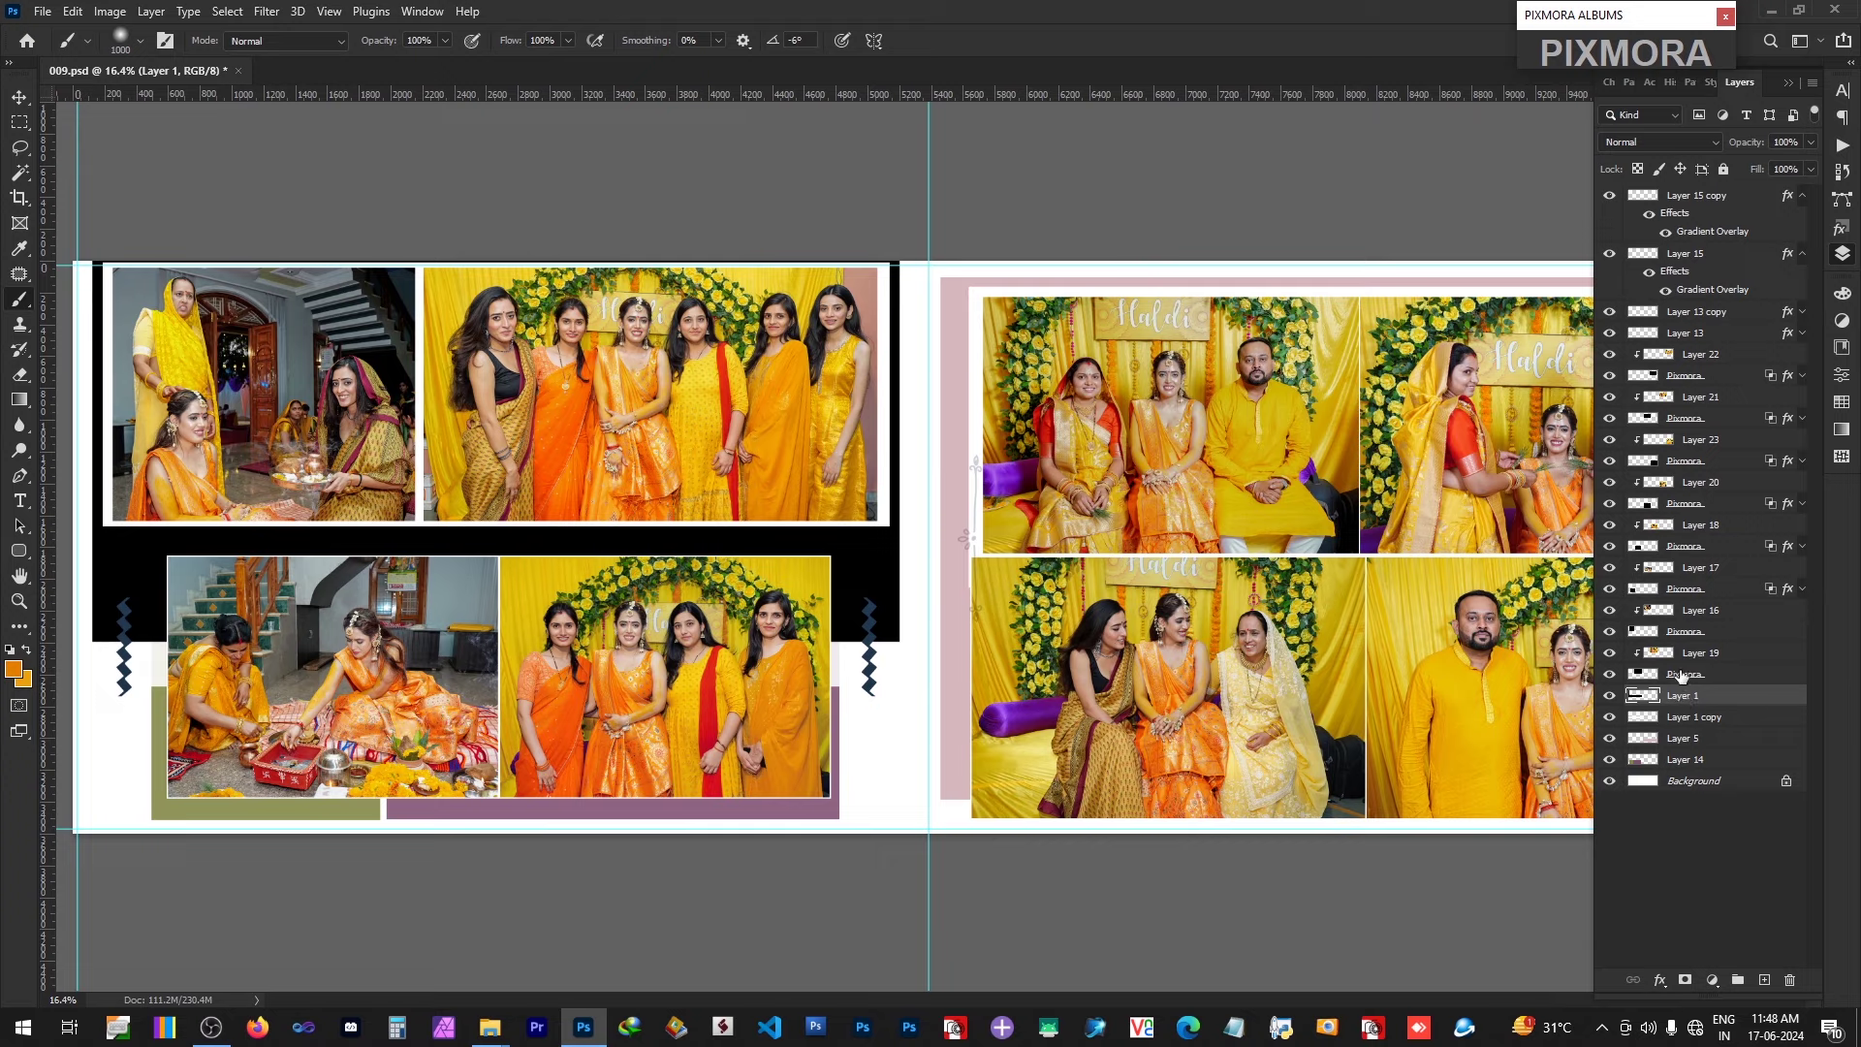
key("v")
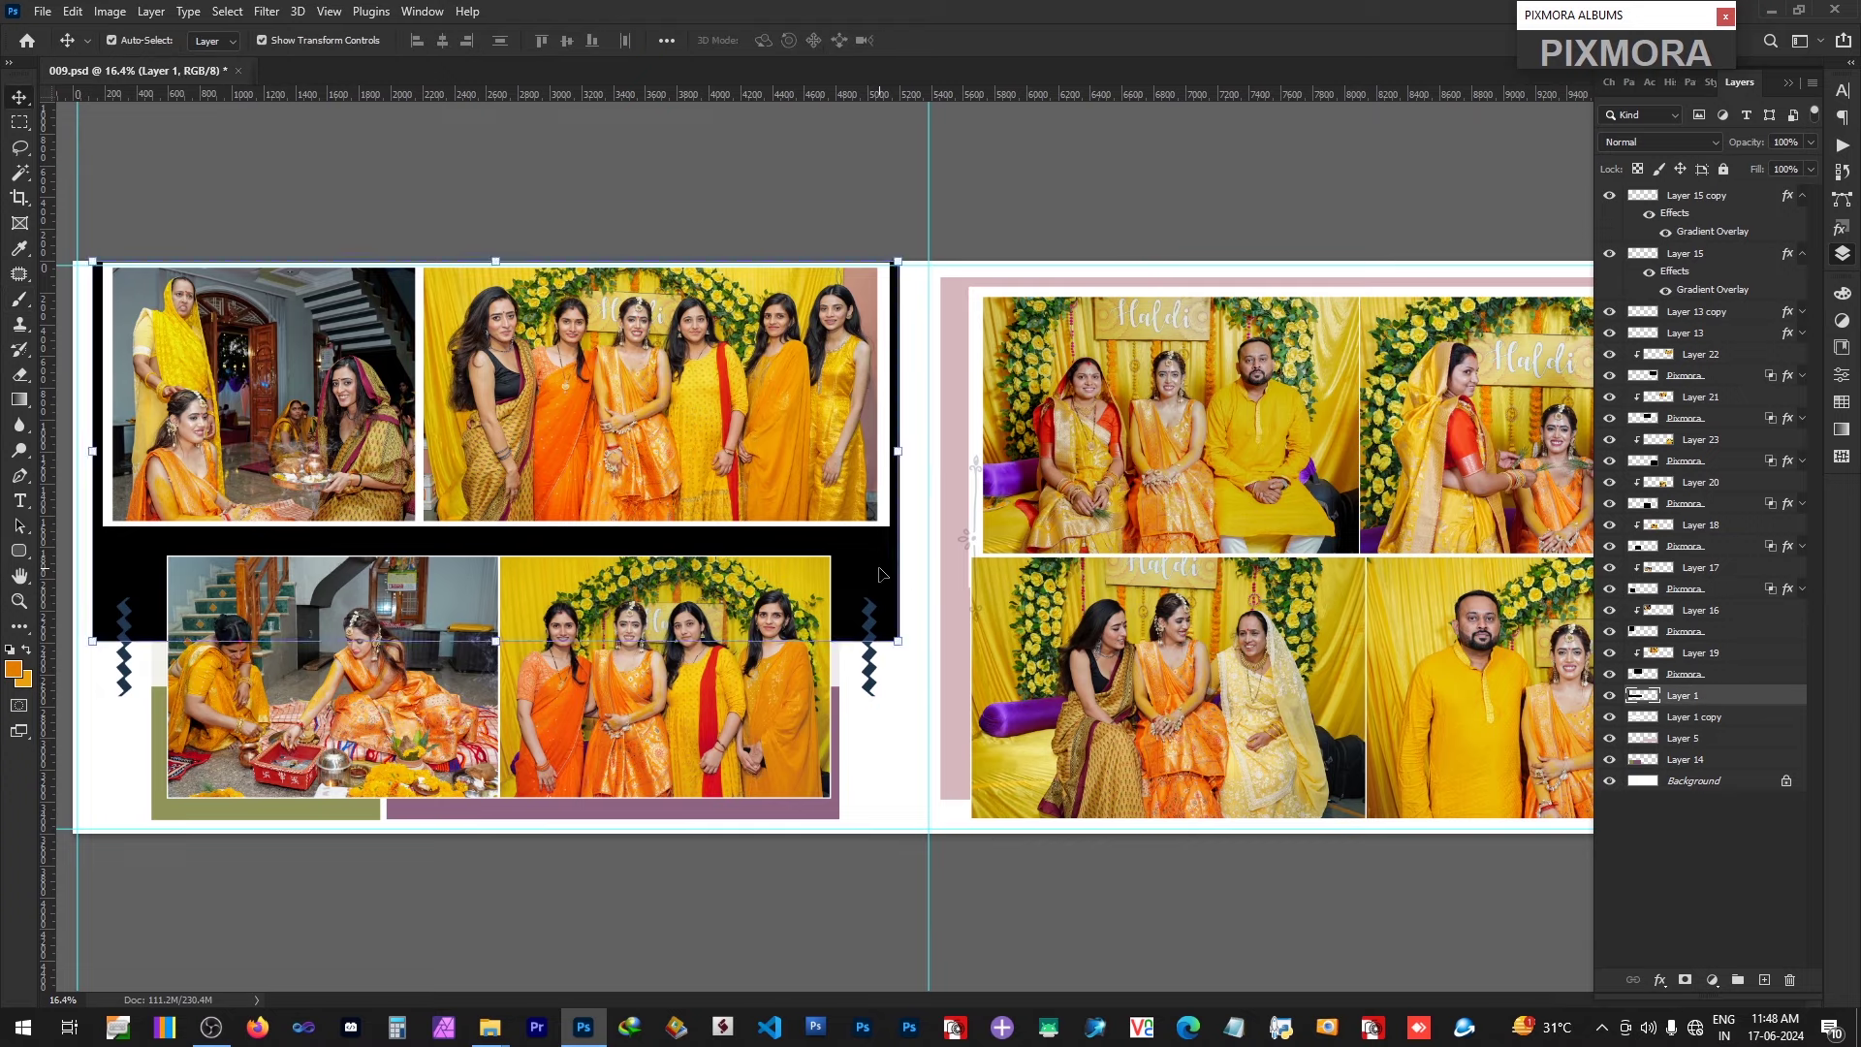
left_click(1641, 700, "ctrl")
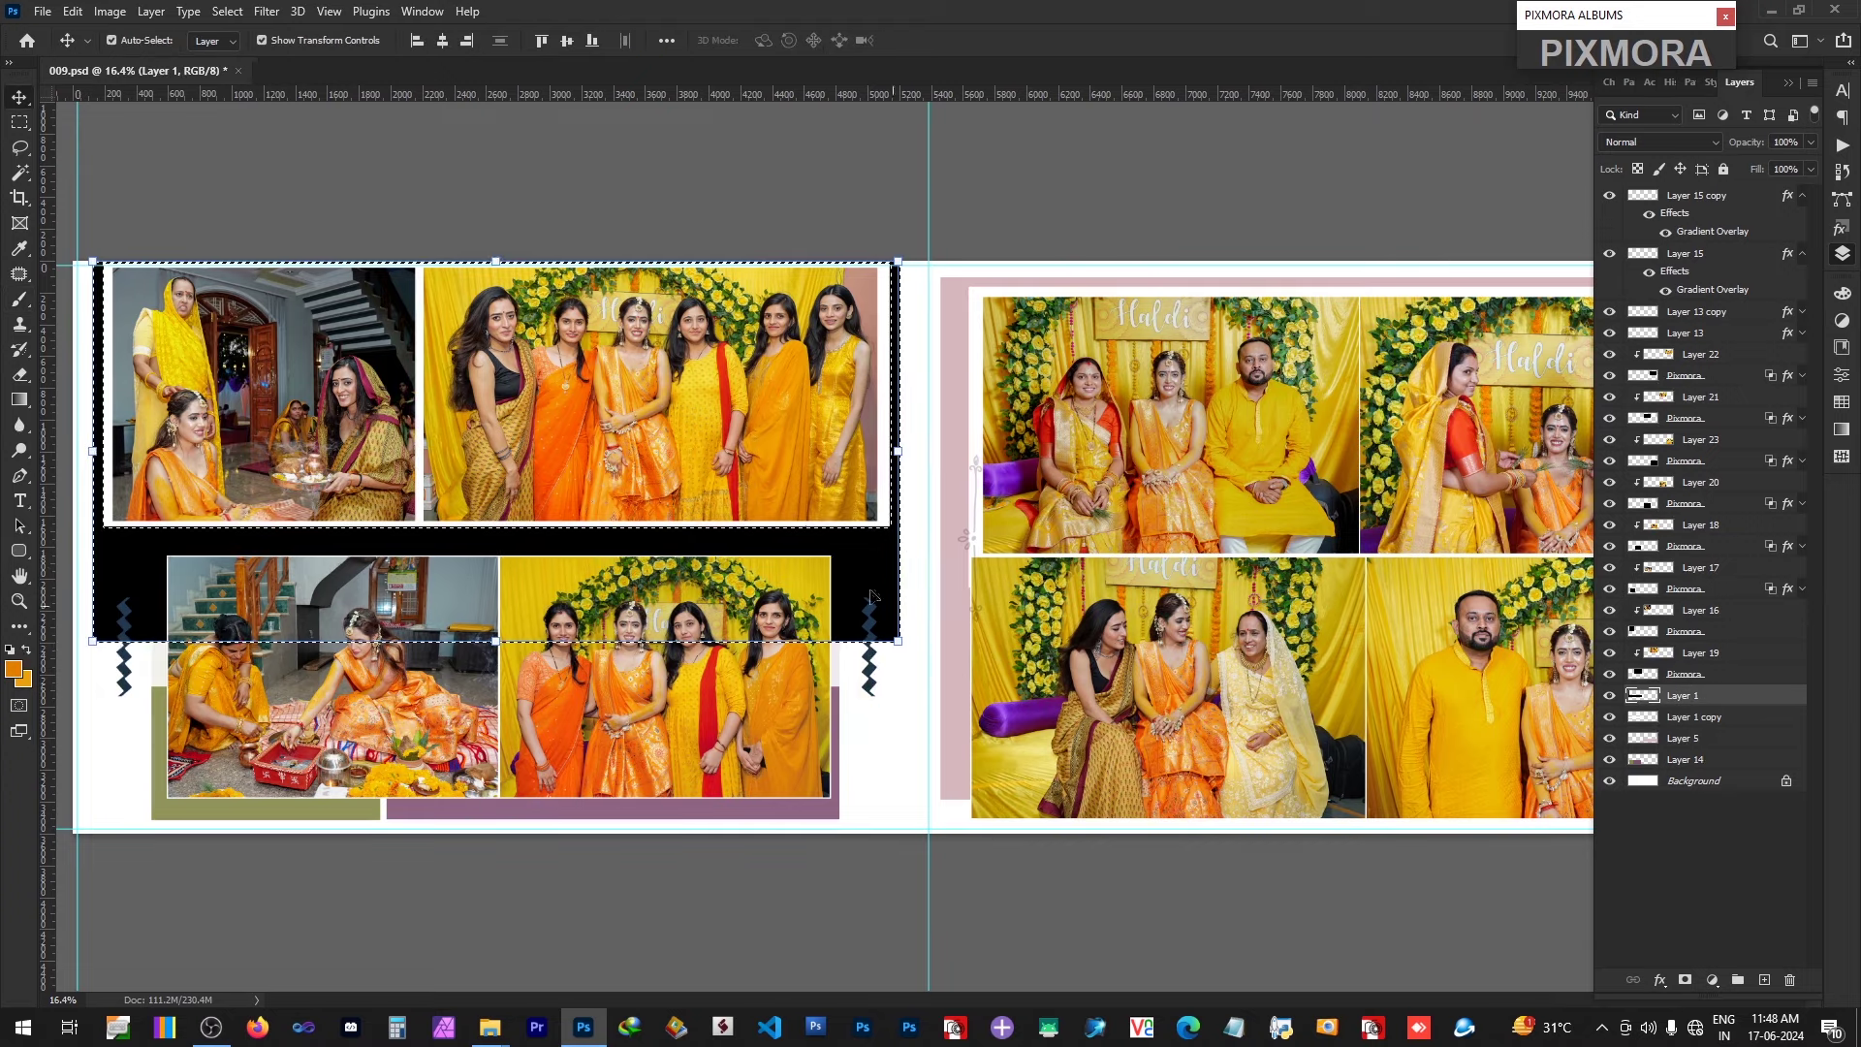
key("b")
key("alt+BackSpace")
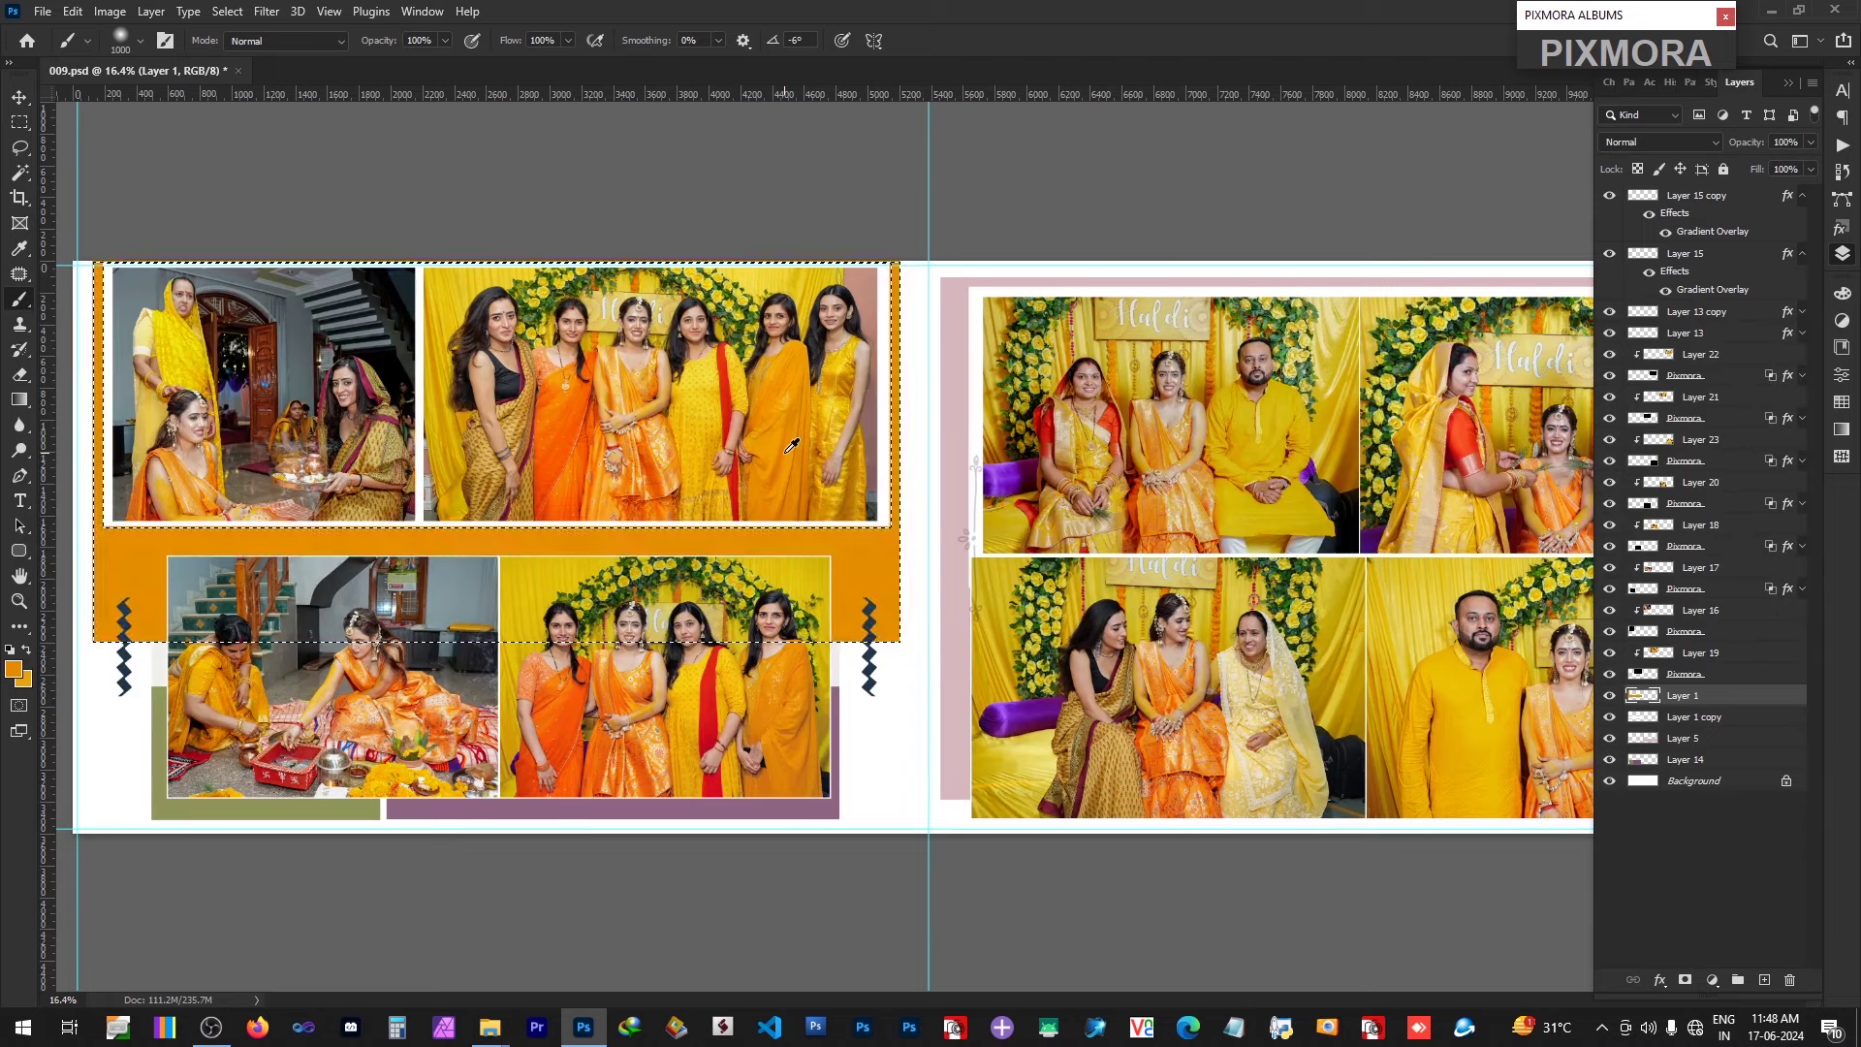
key("ctrl+d")
key("v")
Step: Fill the right page's pink backing shape on Layer 5 with yellow sampled from the left page's group photo, then clear the selection
left_click(960, 338)
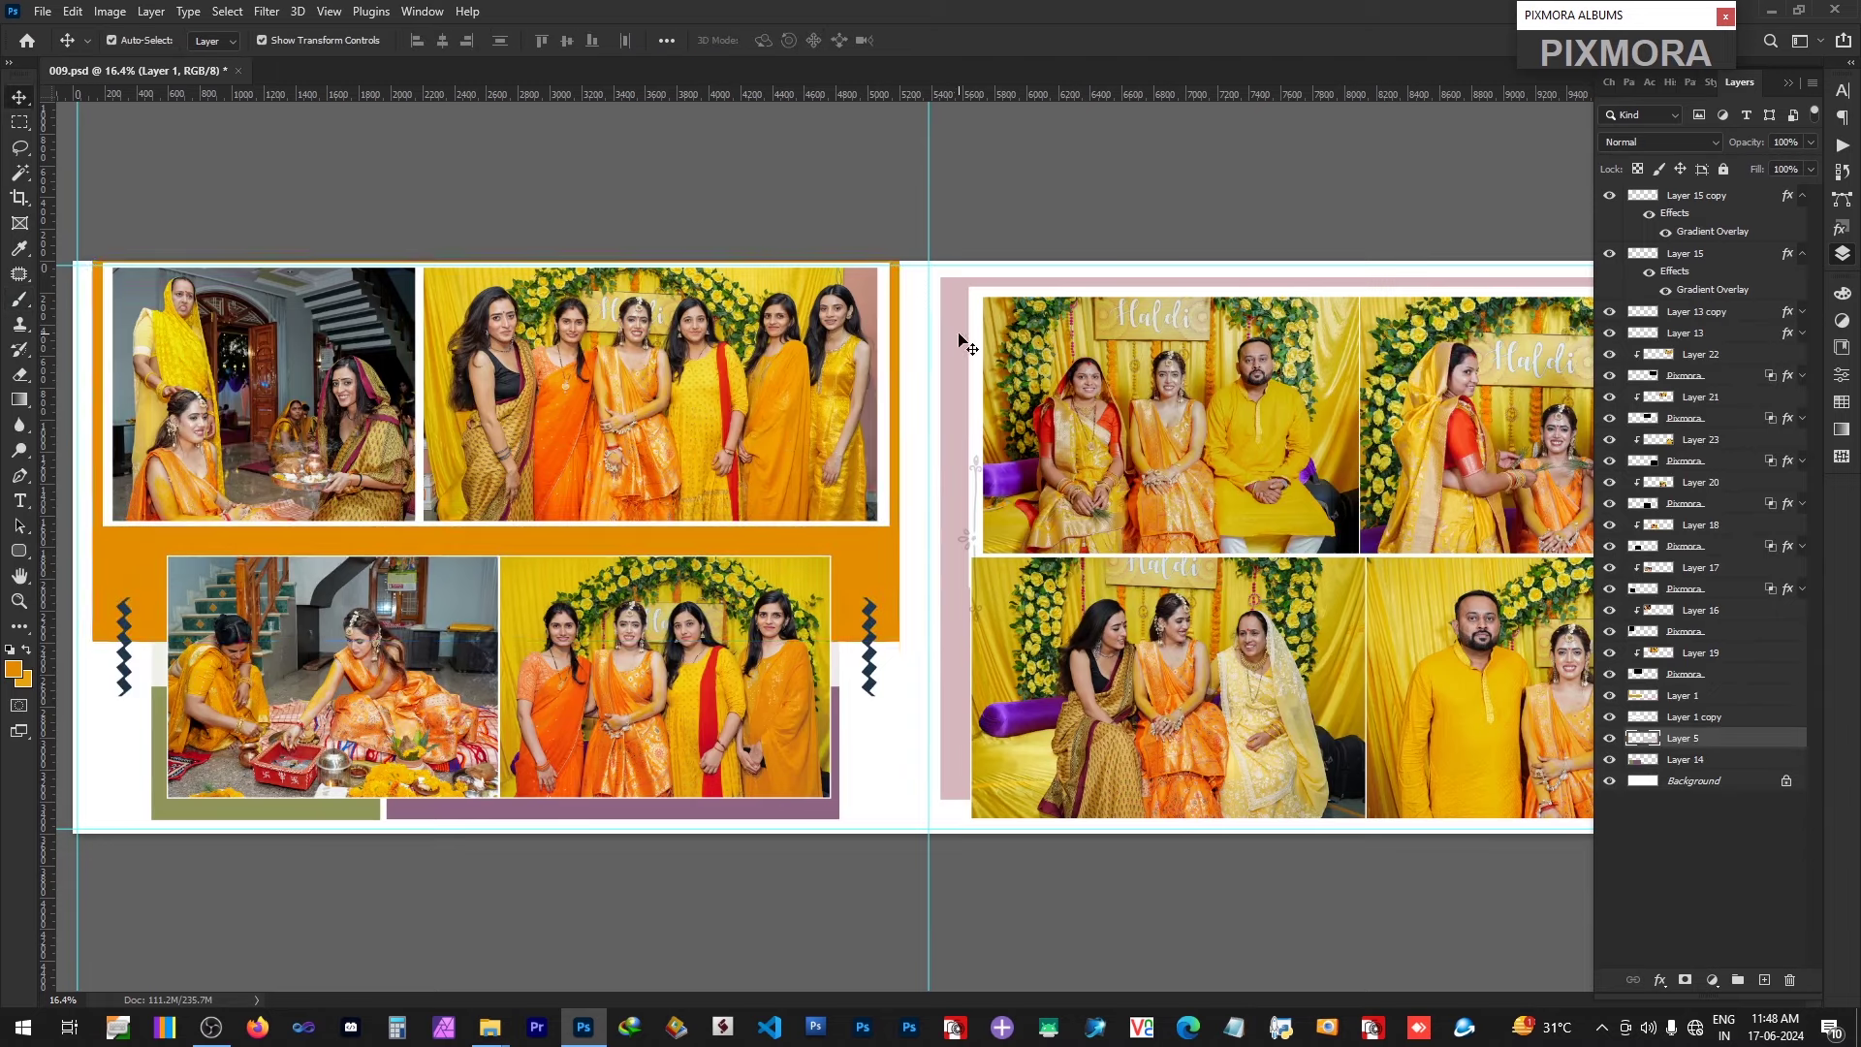
left_click(1656, 747, "ctrl")
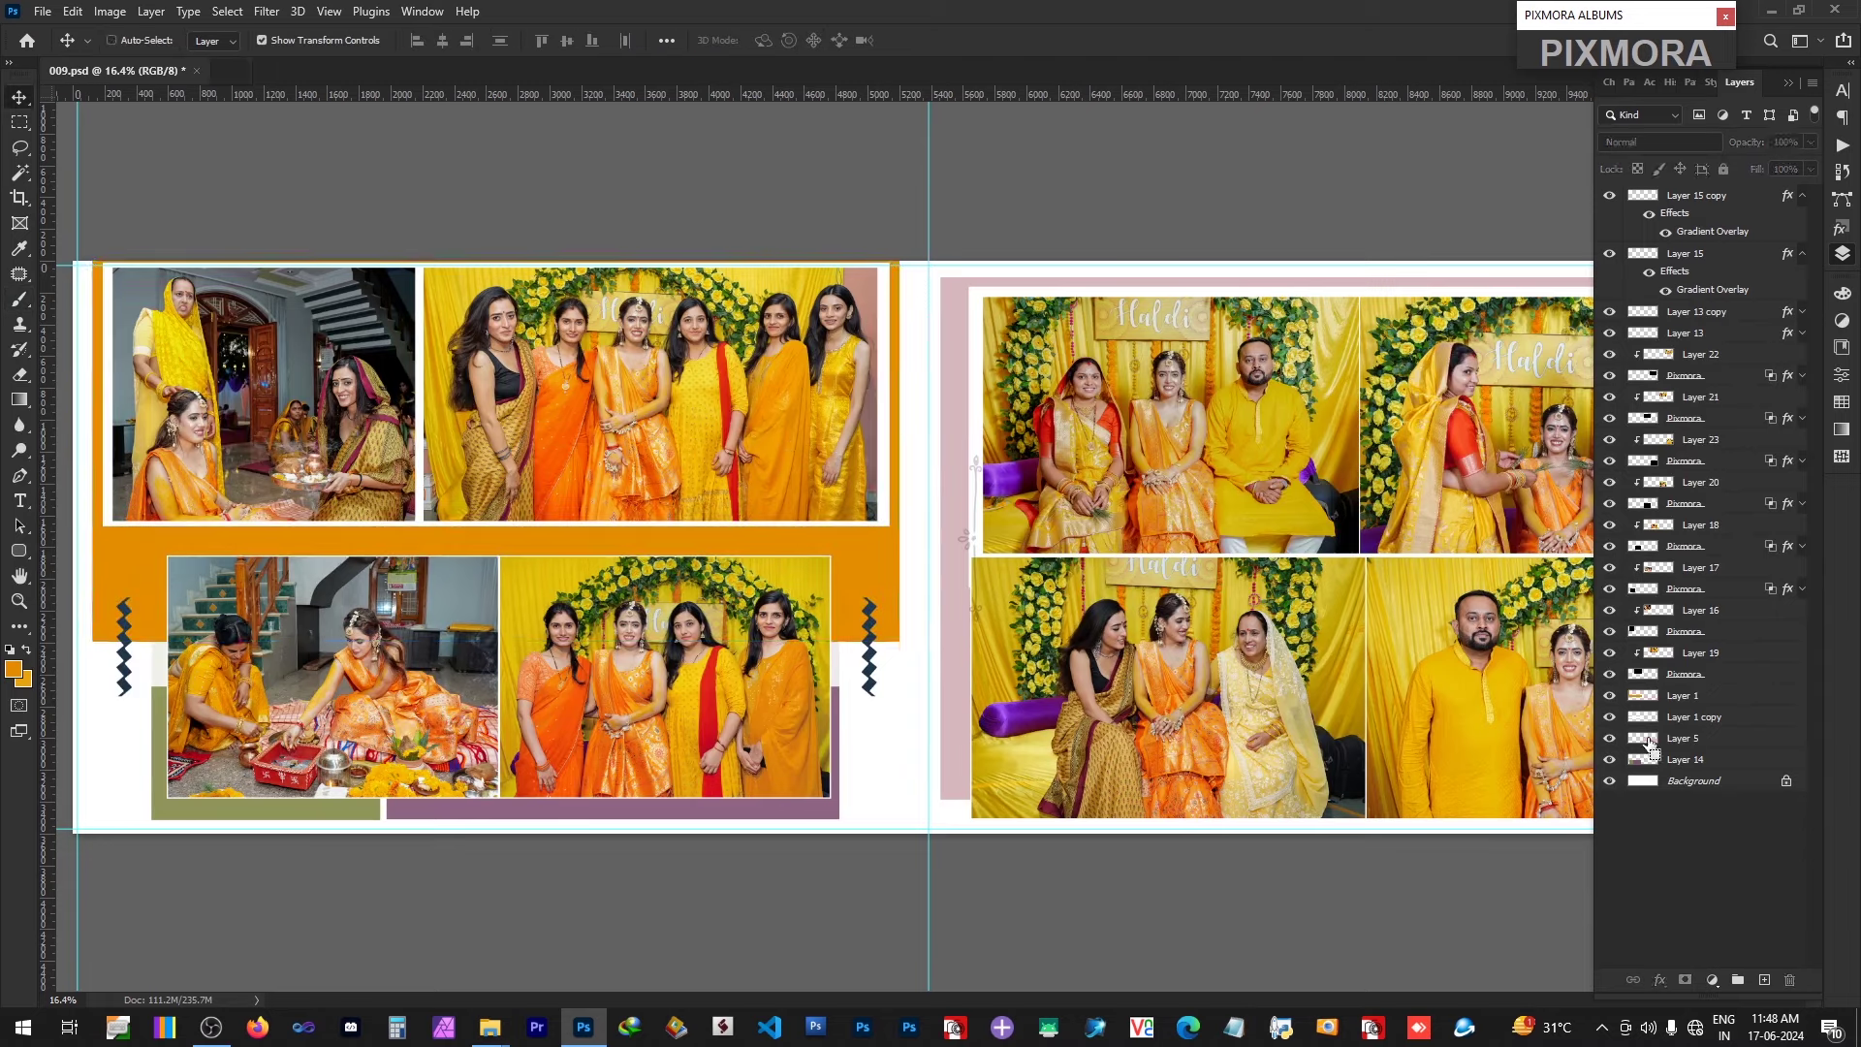
left_click(1650, 748, "ctrl")
key("b")
left_click(717, 381, "alt")
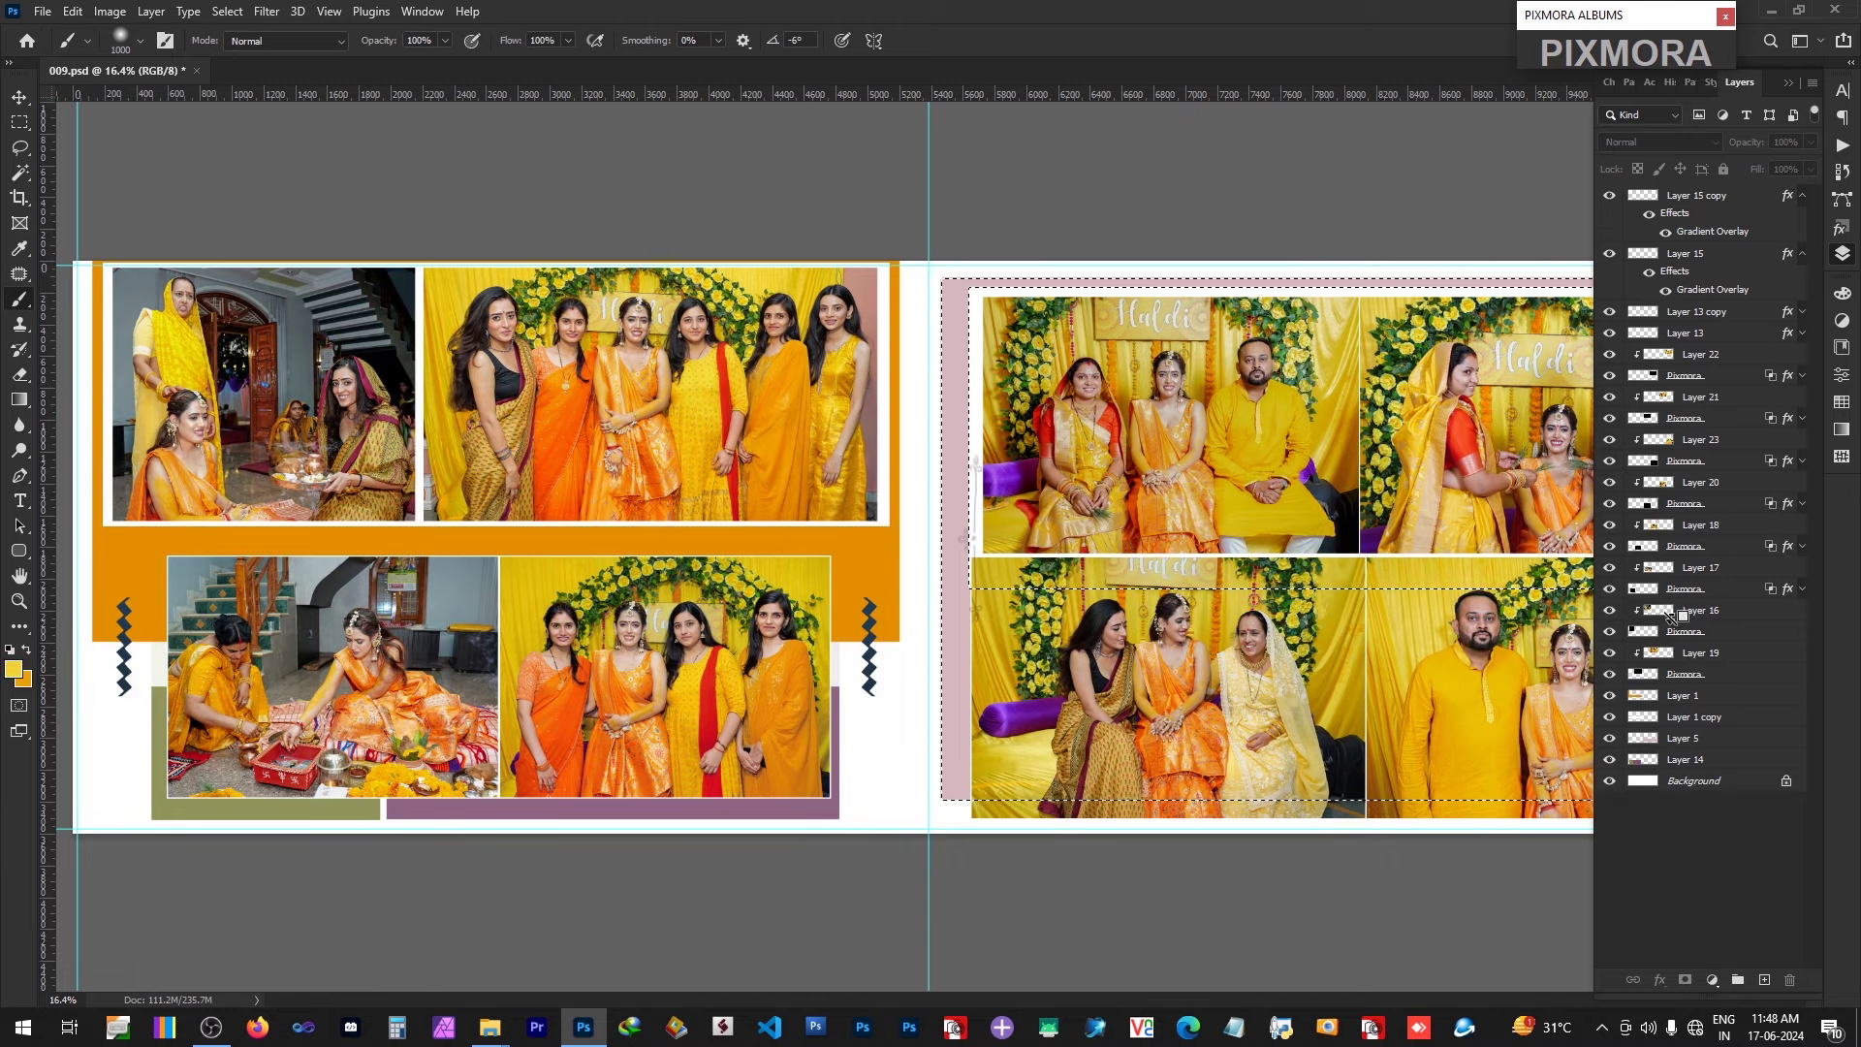
key("v")
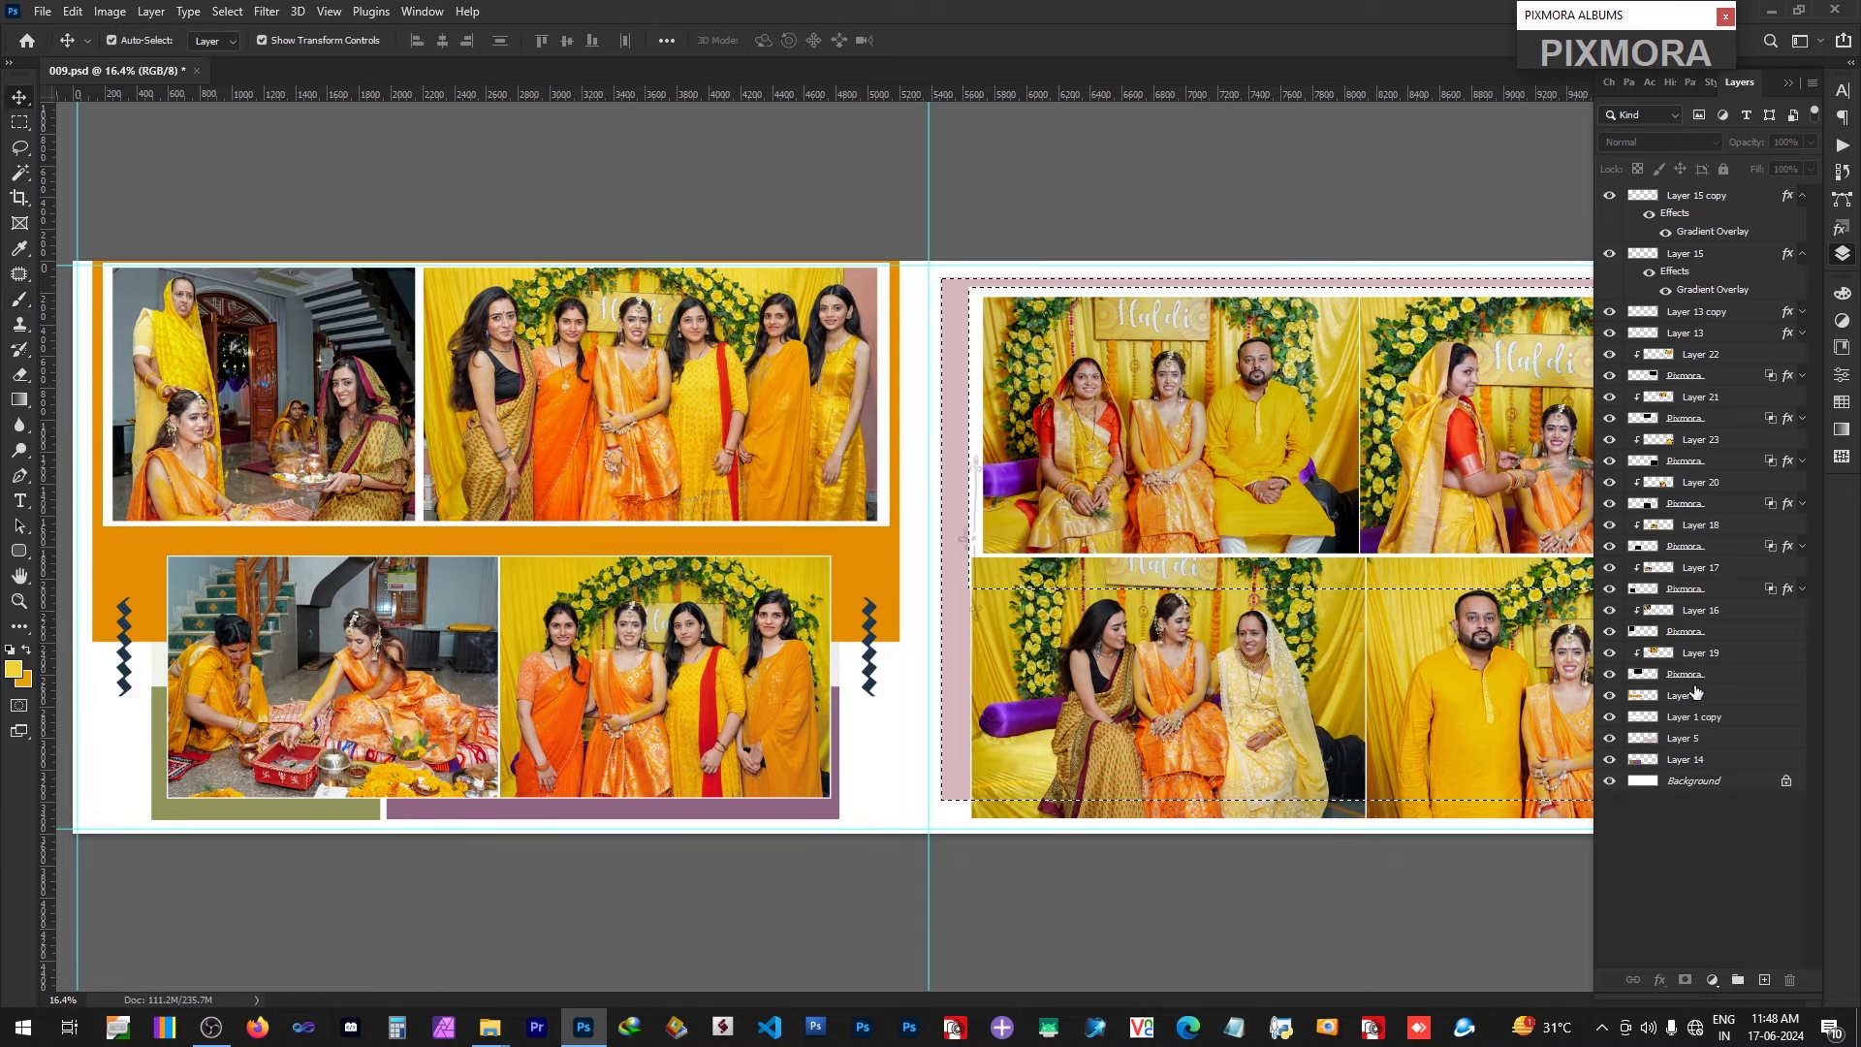
left_click(1699, 741)
key("alt+Delete")
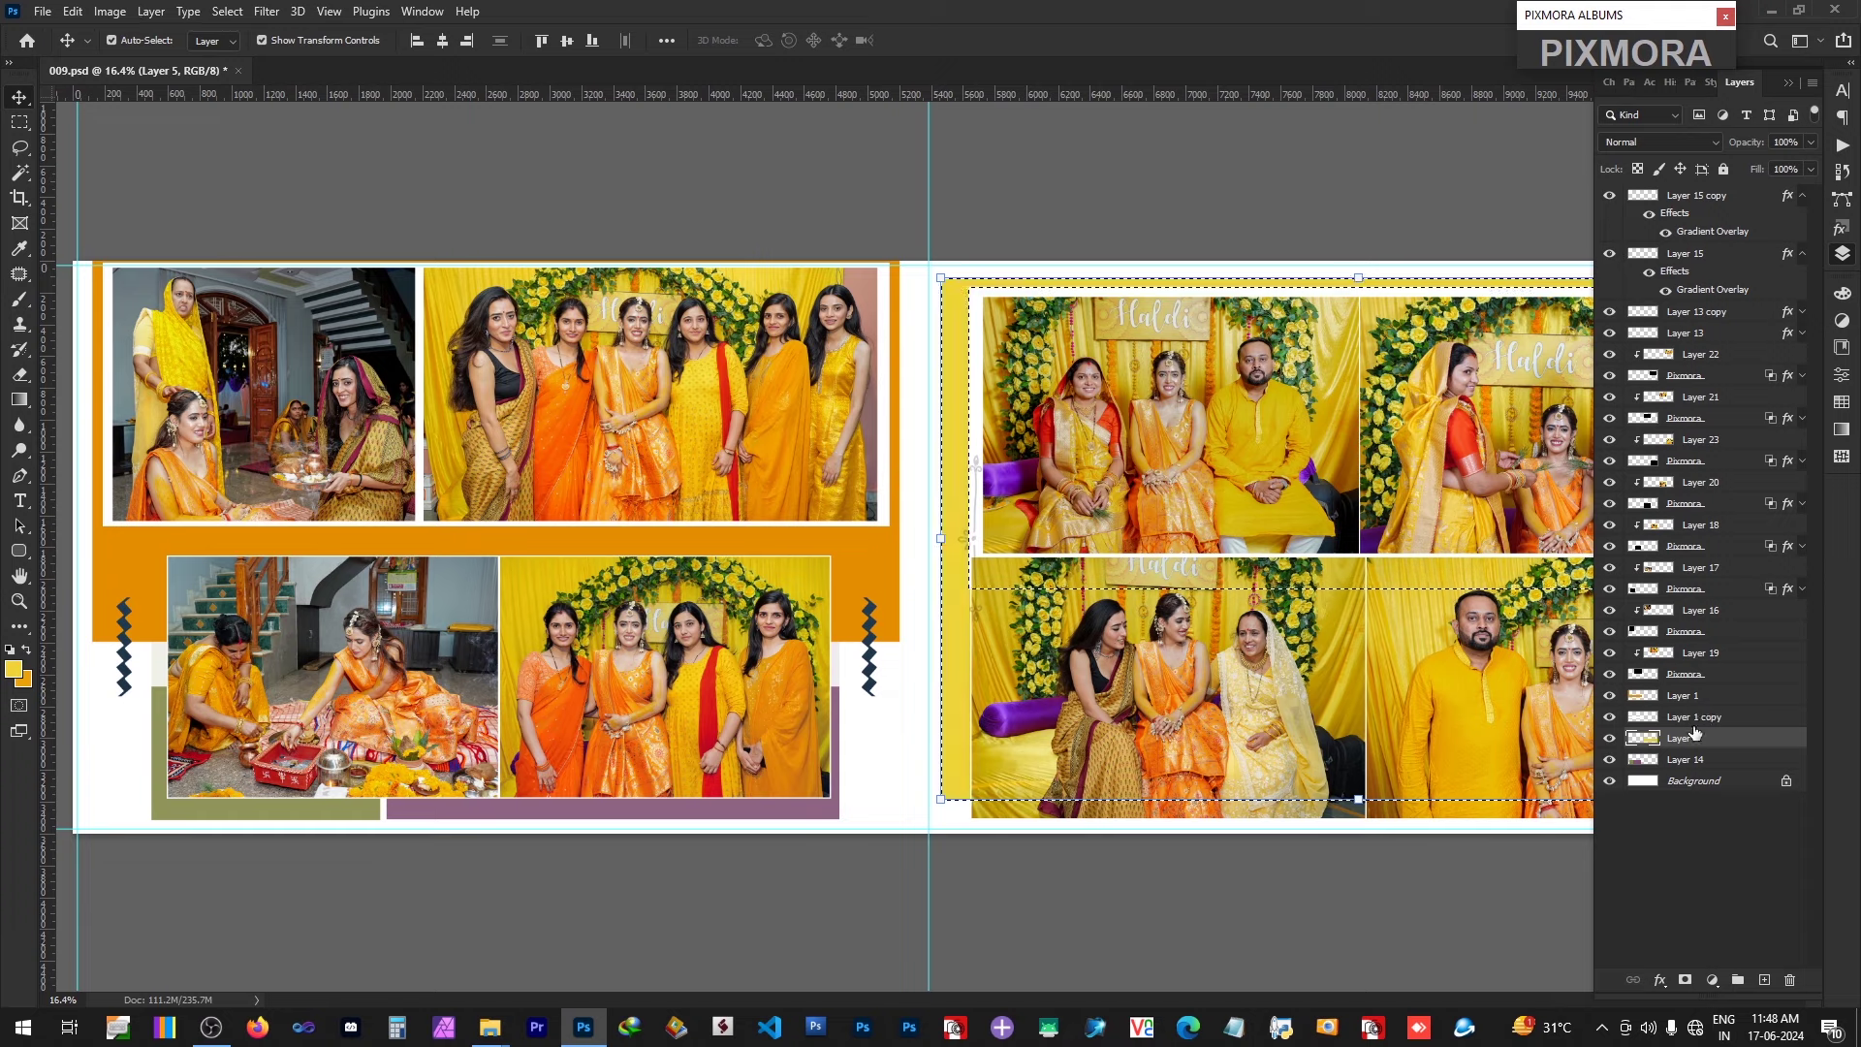
key("ctrl+d")
left_click(751, 820)
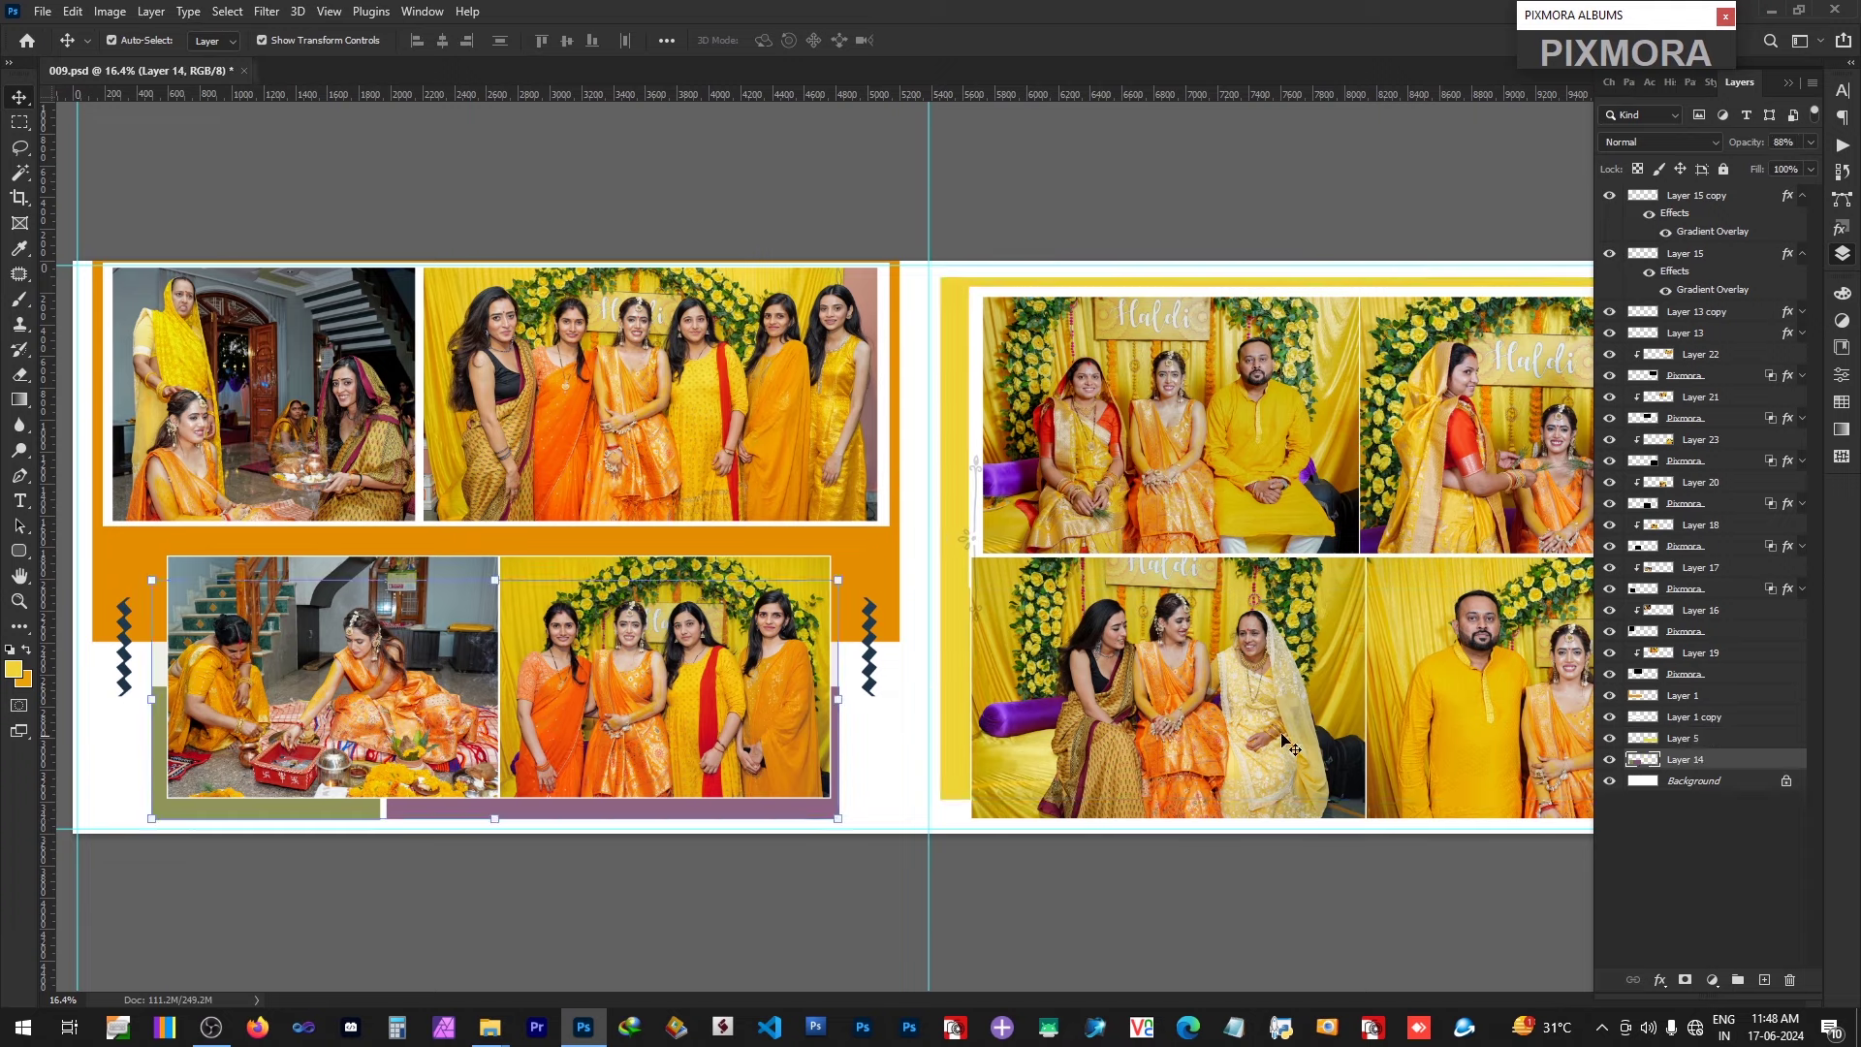
left_click(1163, 218)
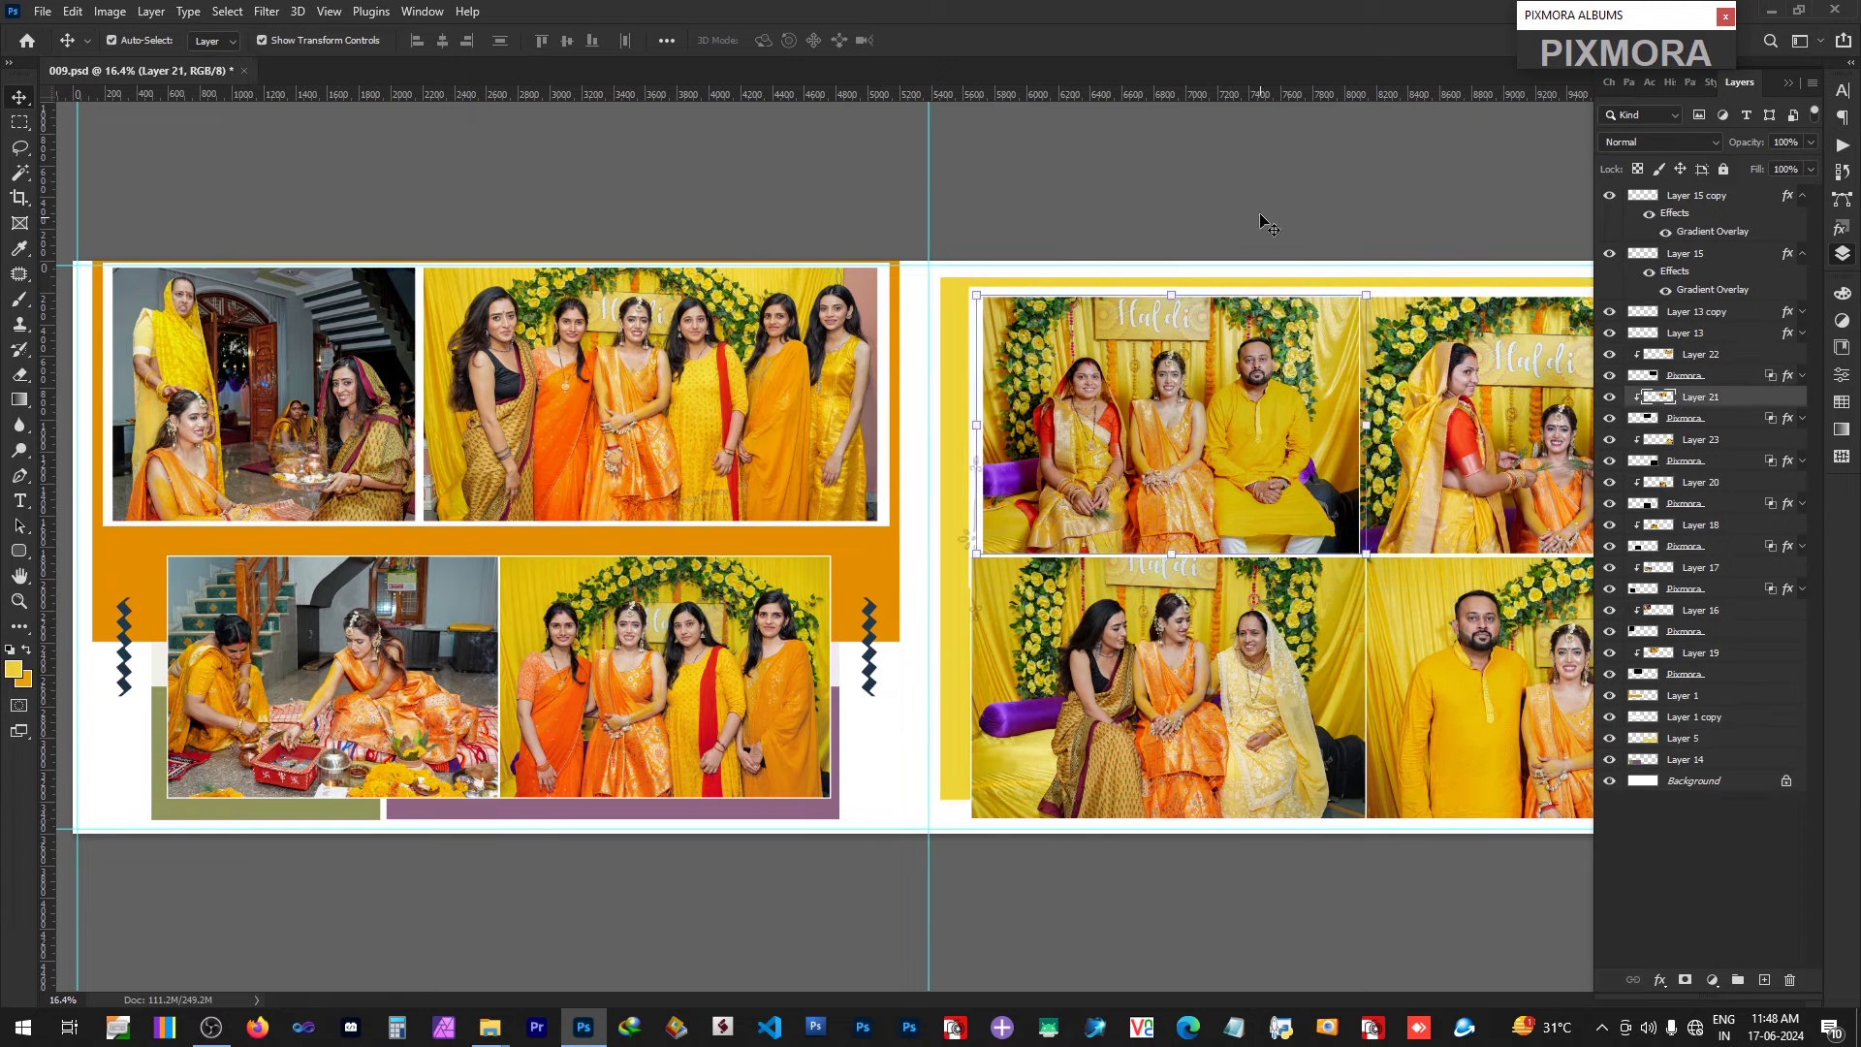
Step: Start PIXMORA's Search and Fill for a new spread with the seven photos from DSC02172.JPG to DSC02216.JPG
mouse_move(1675, 178)
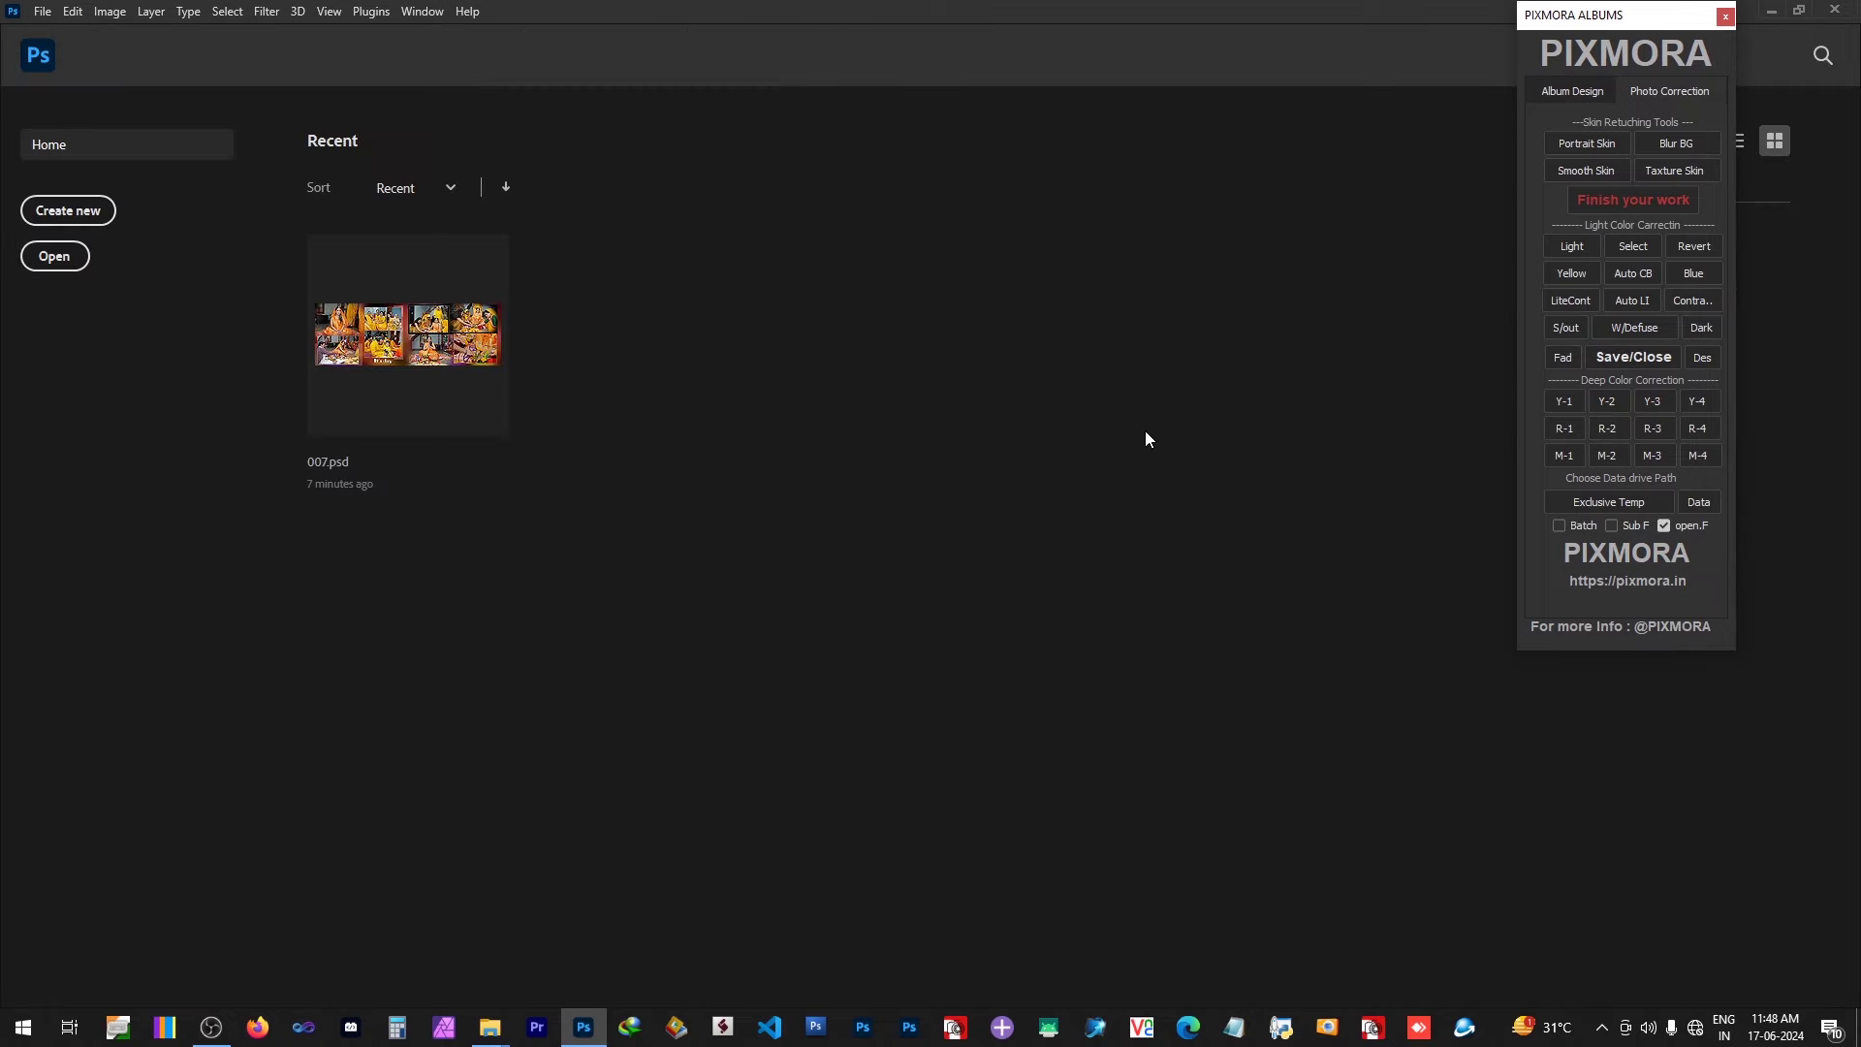
left_click(1607, 97)
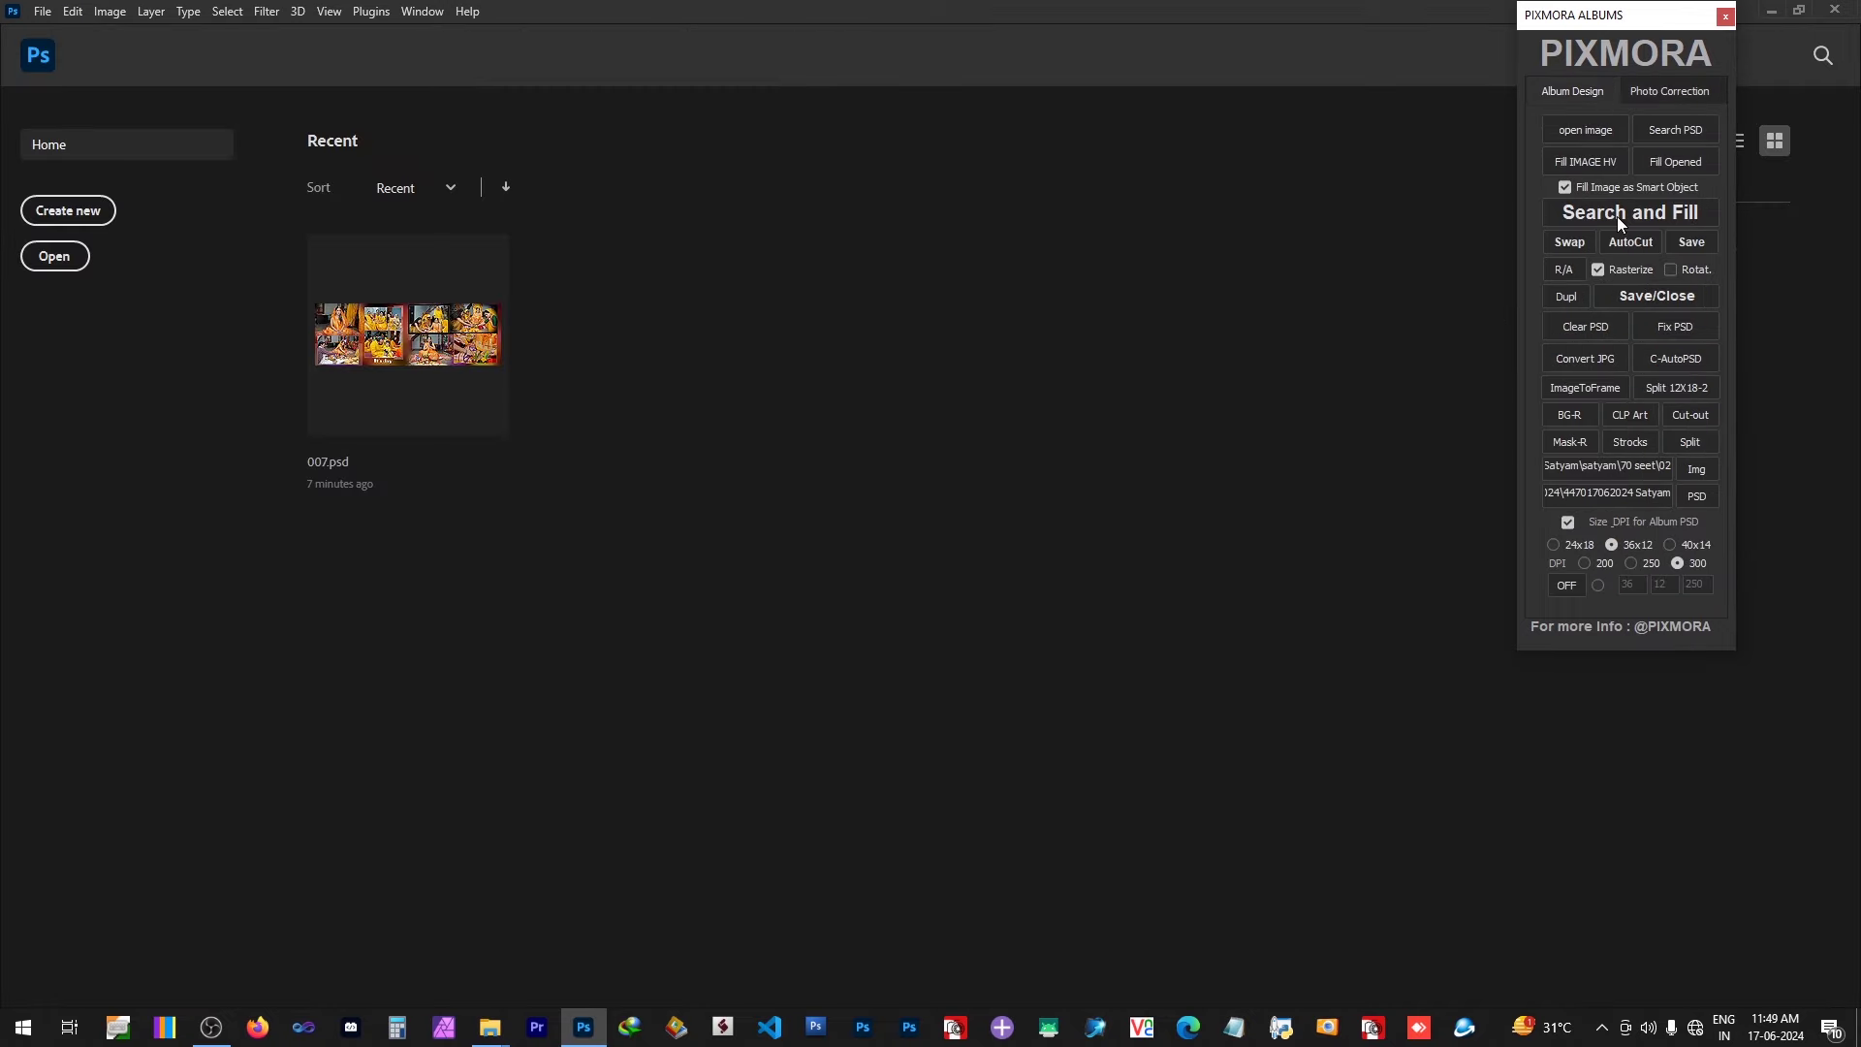
left_click(1616, 217)
left_click(509, 179)
left_click(763, 167, "shift")
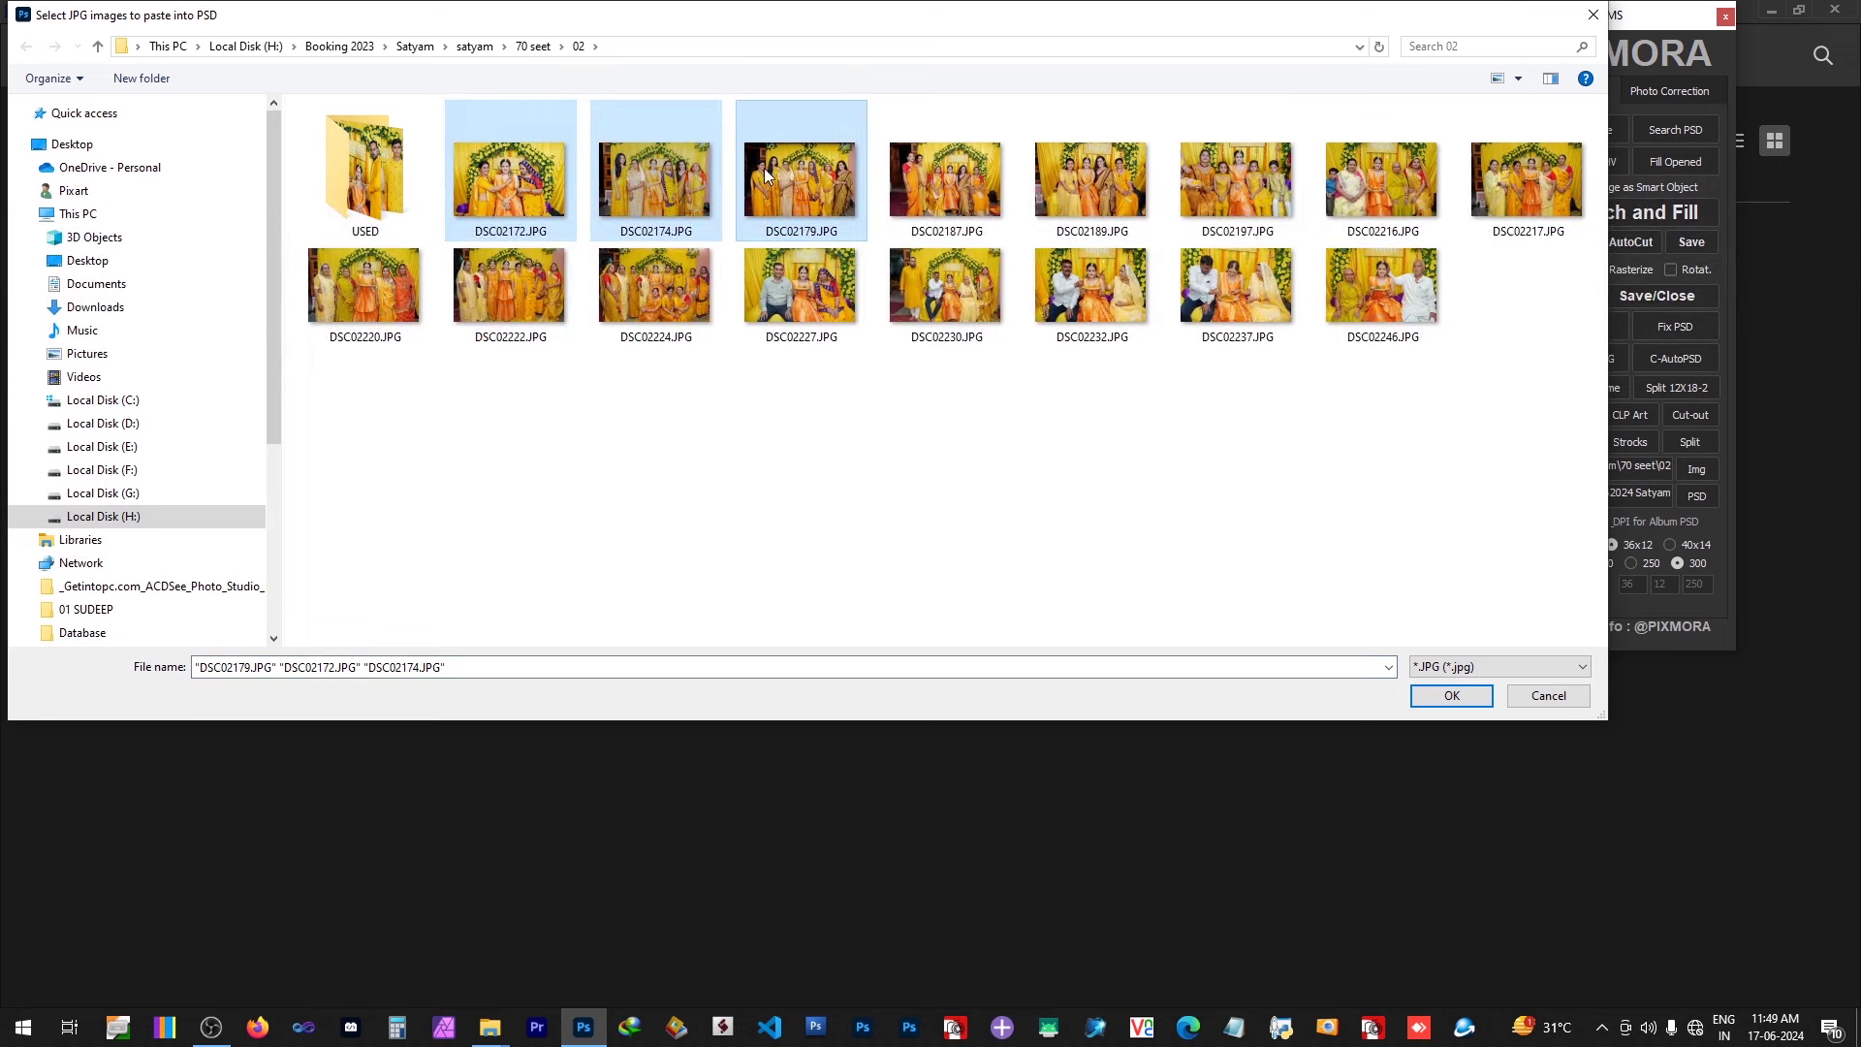
left_click(1256, 160, "shift")
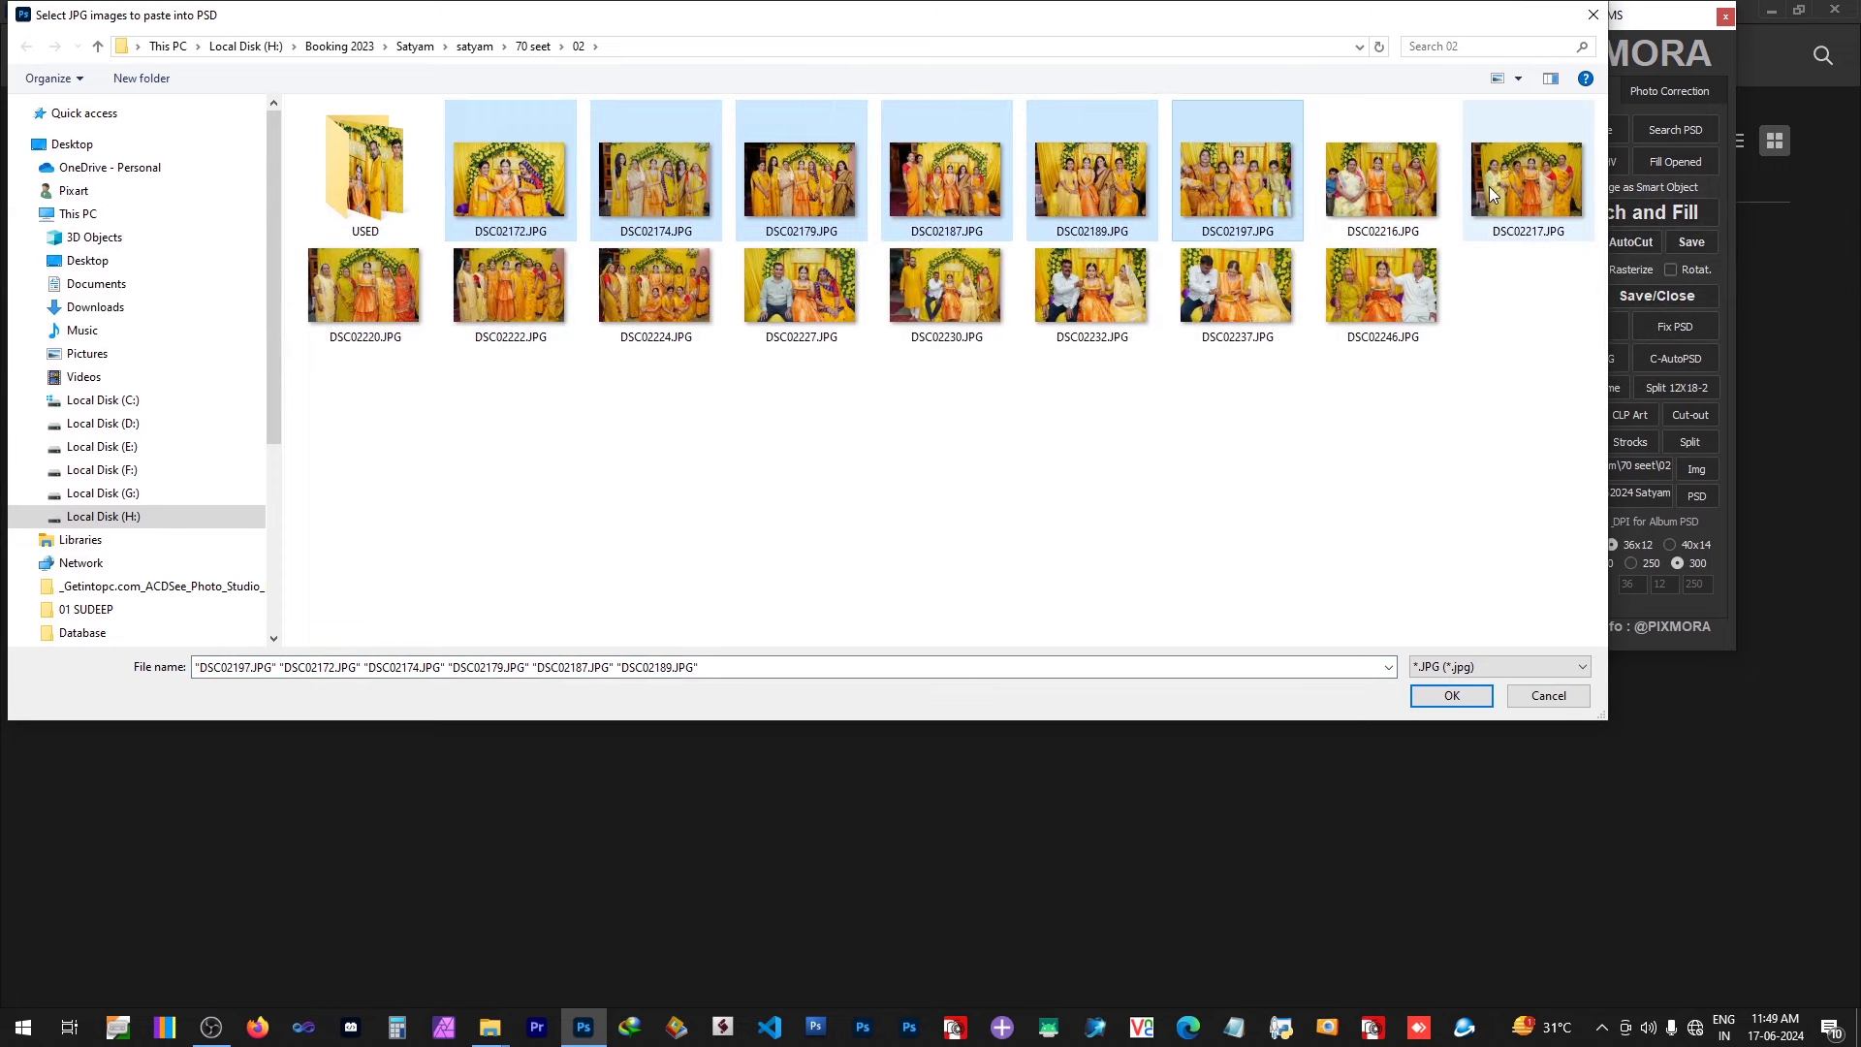
left_click(1398, 185, "shift")
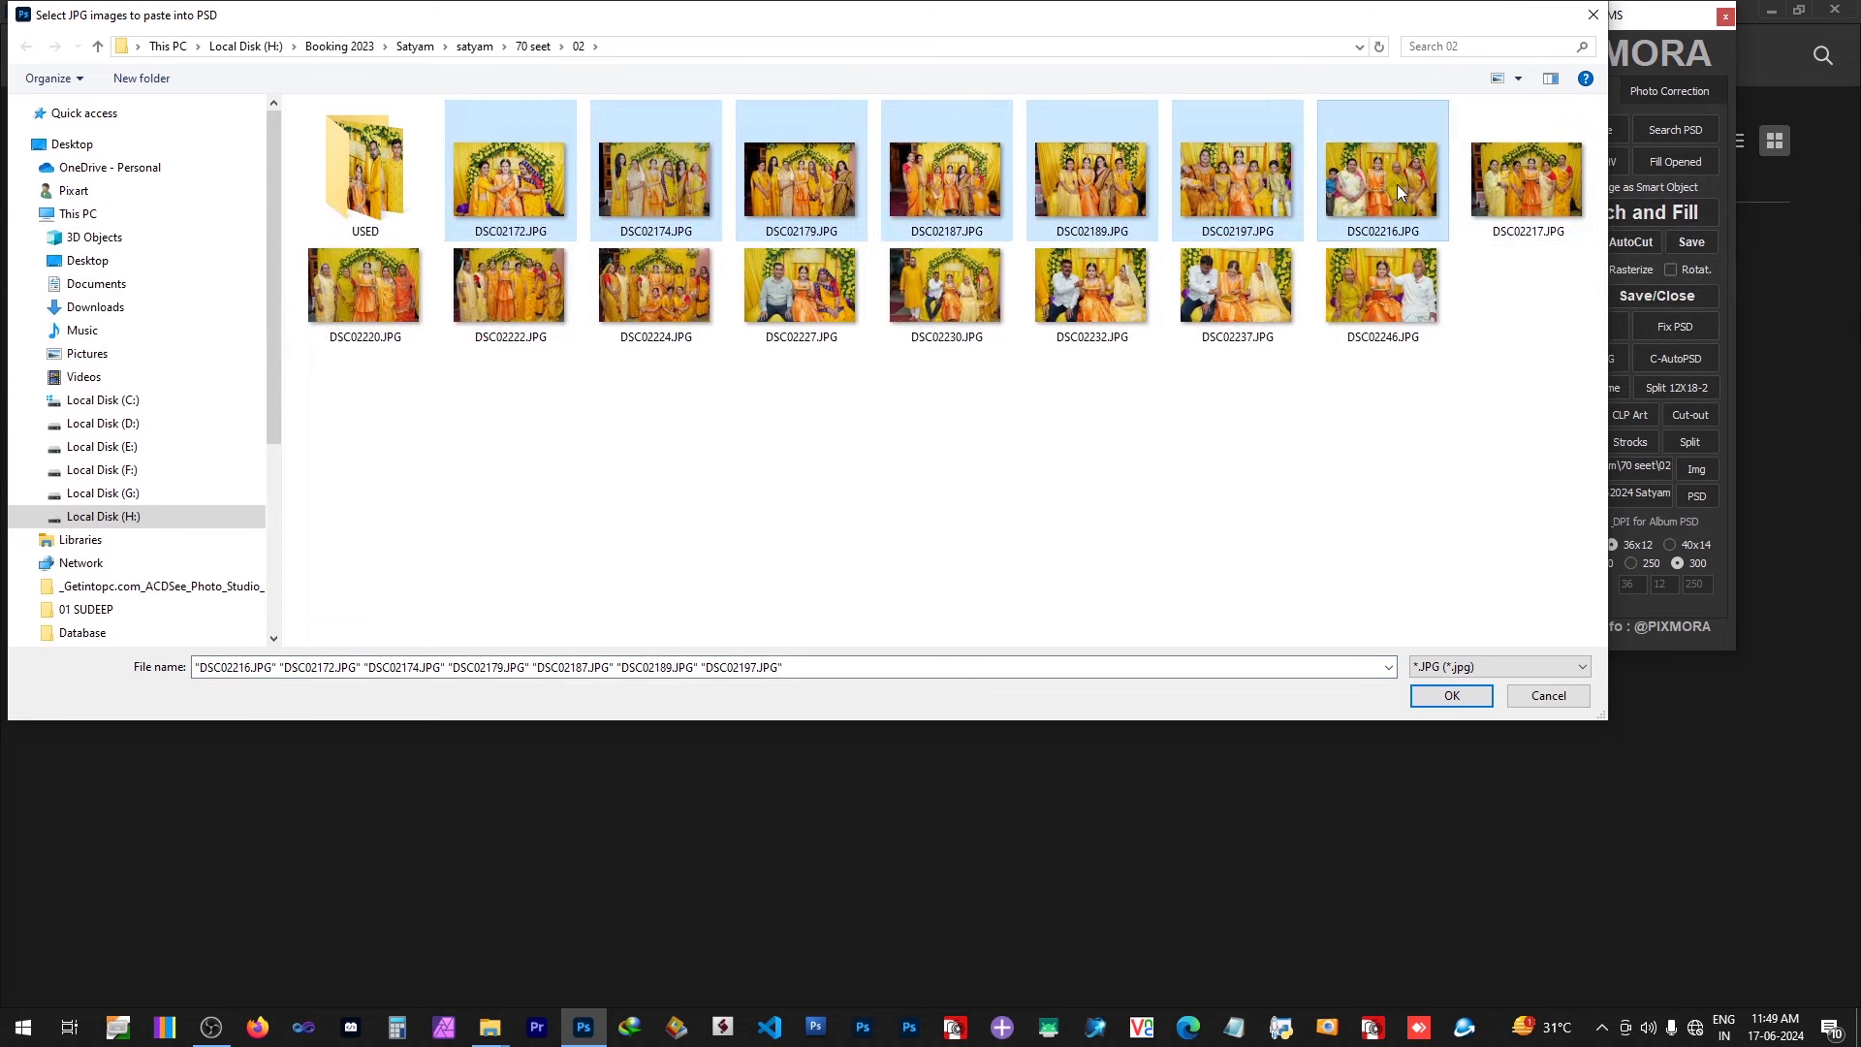
key("Return")
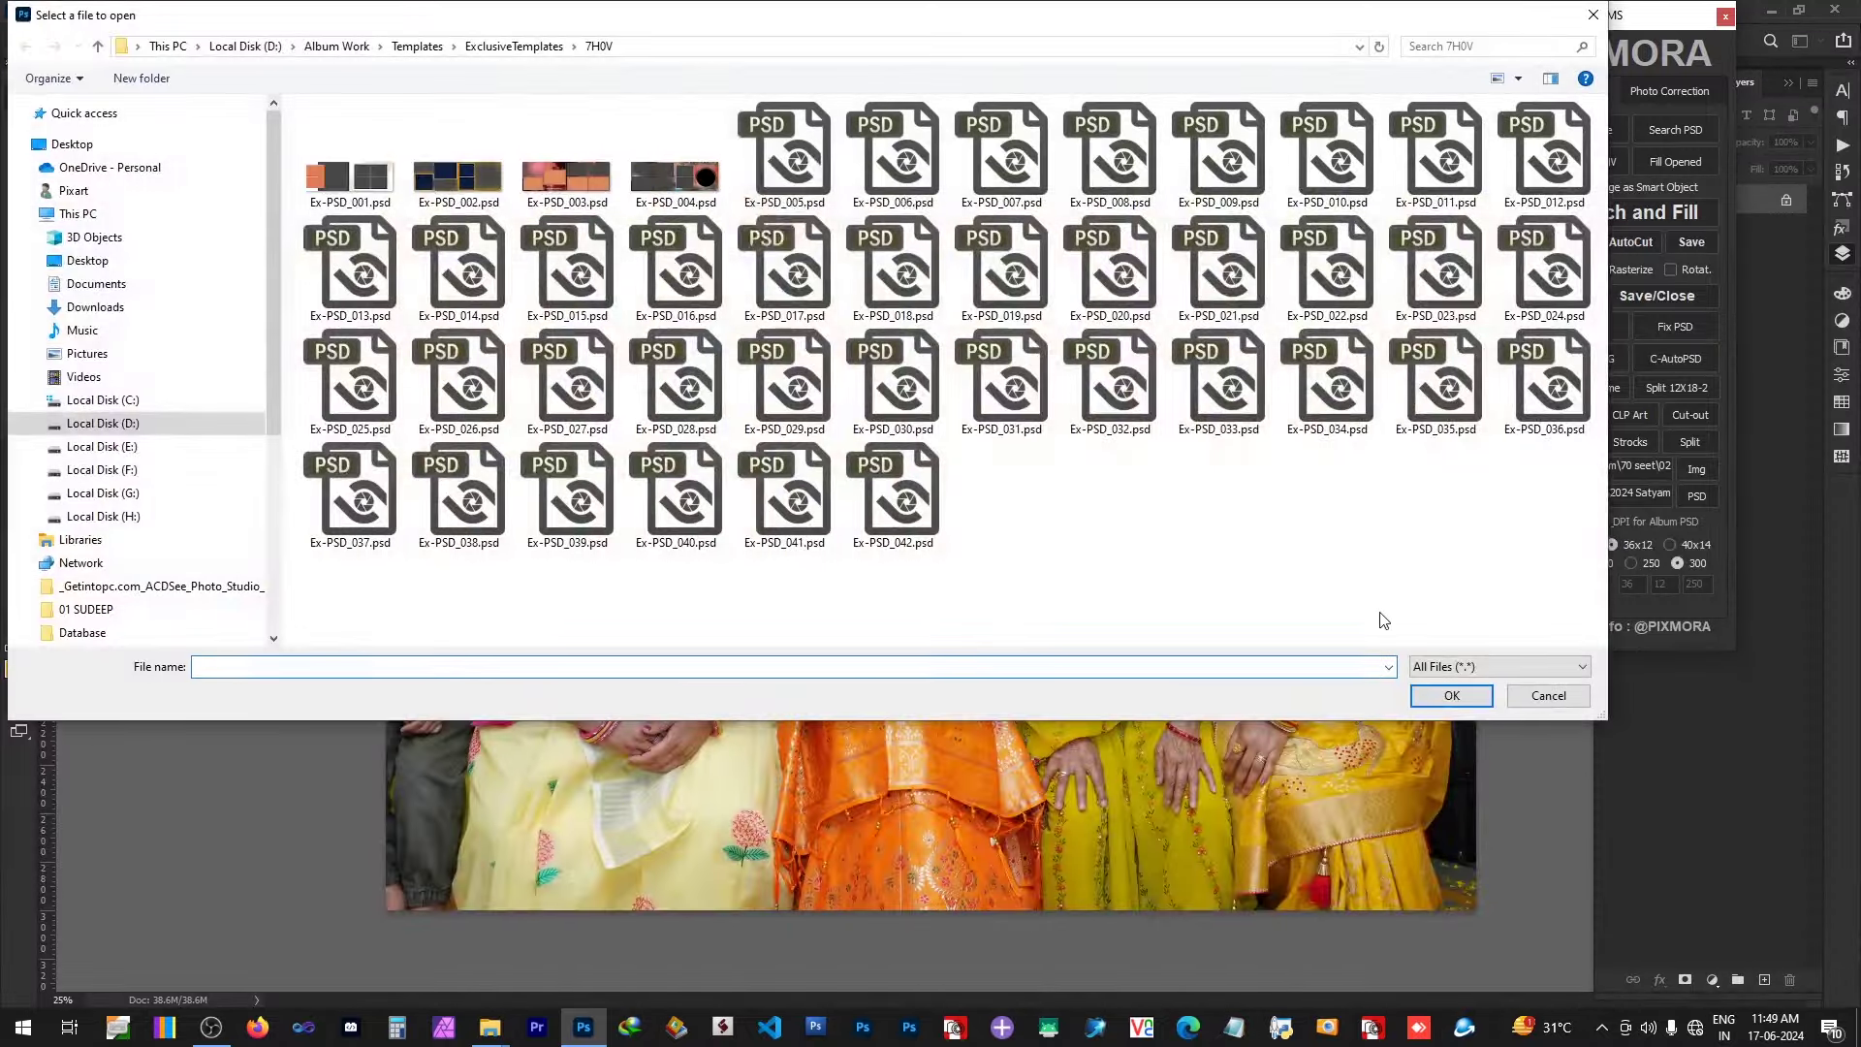
Step: Choose the white template with red-outlined photo frames from the 7H0V folder and allow its text to be transformed despite the missing font
scroll(1281, 550, "up", 2, "ctrl")
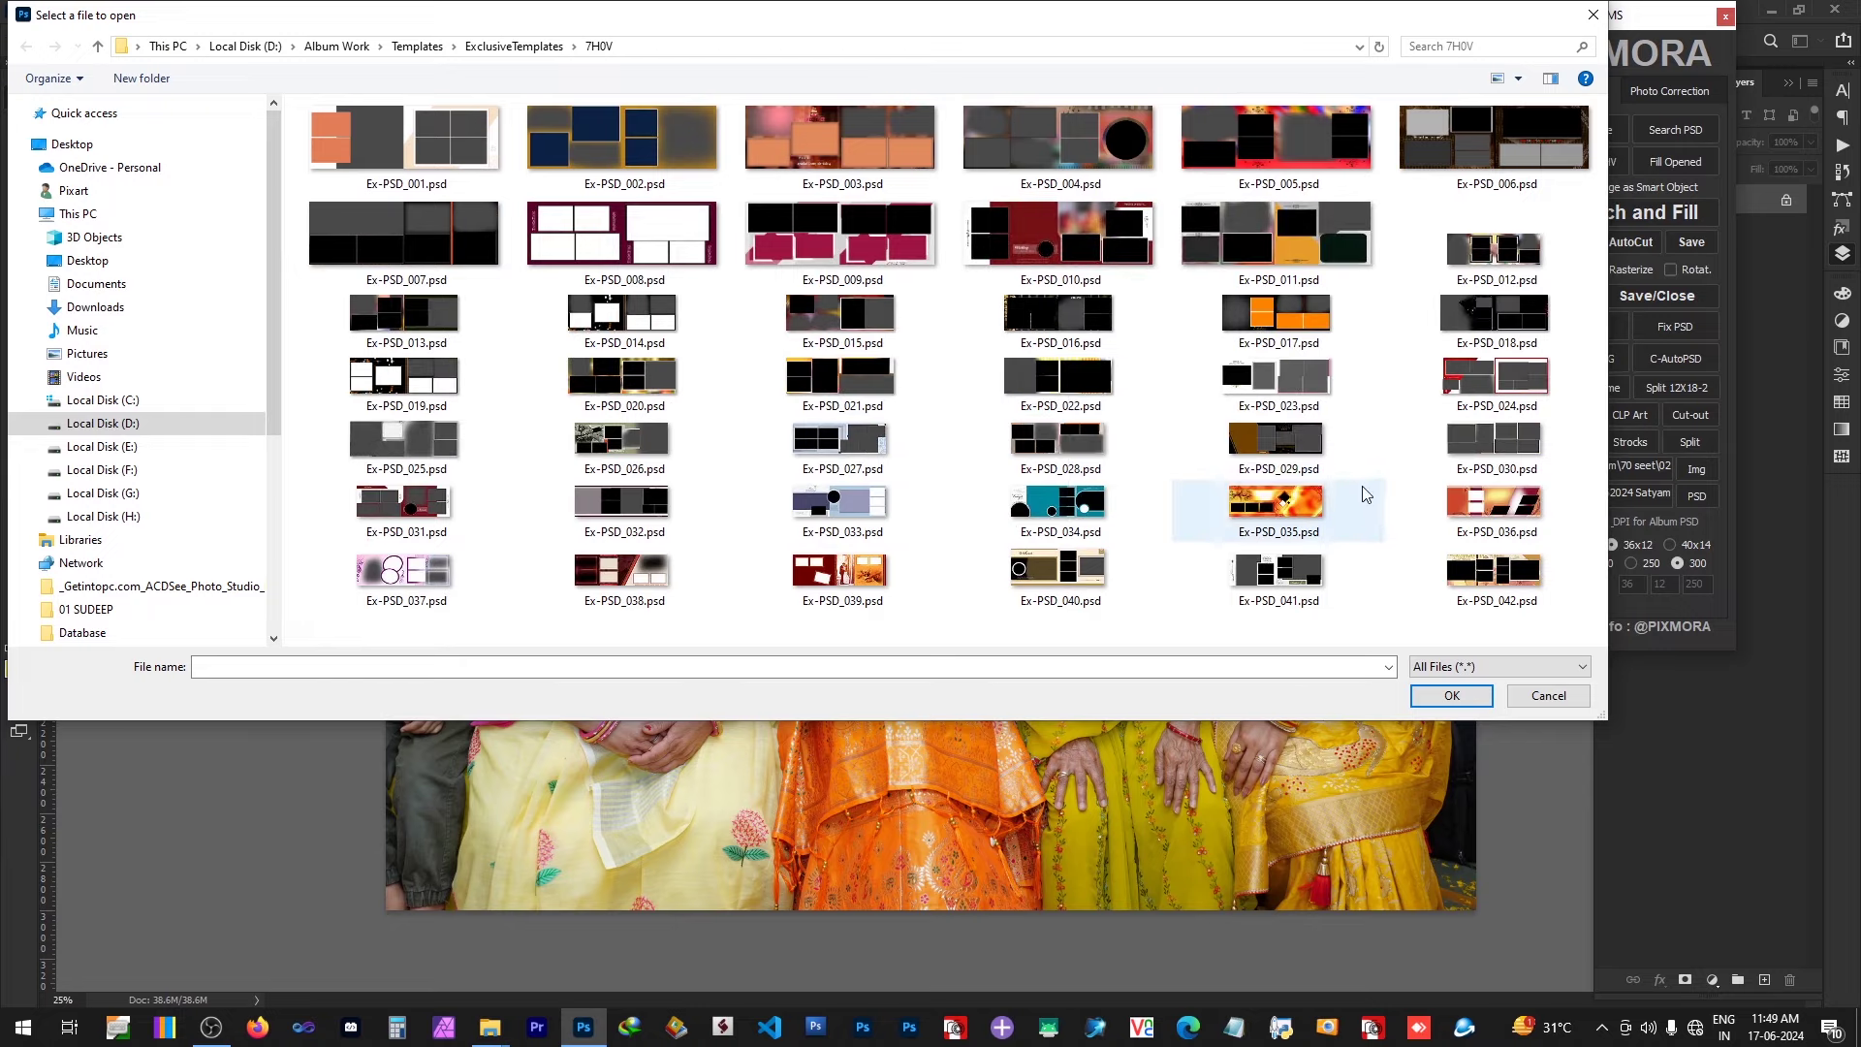
double_click(1484, 278)
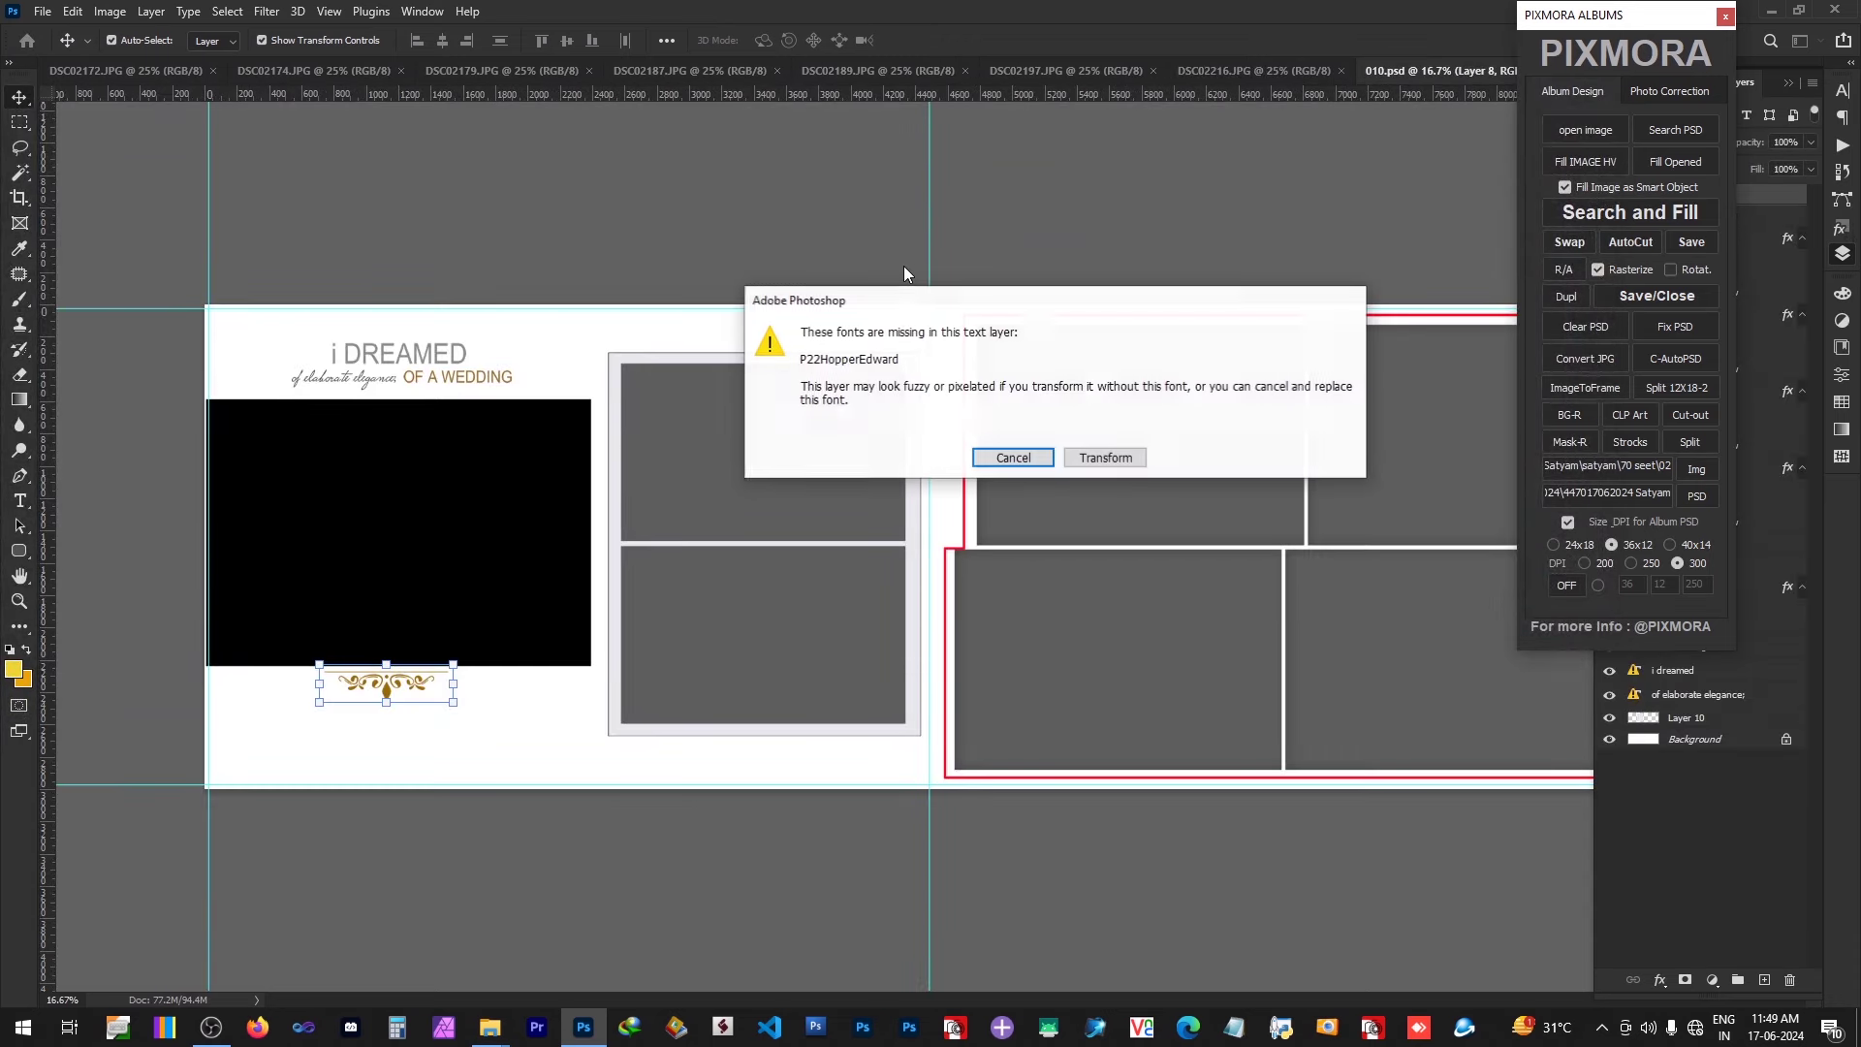
left_click(1106, 454)
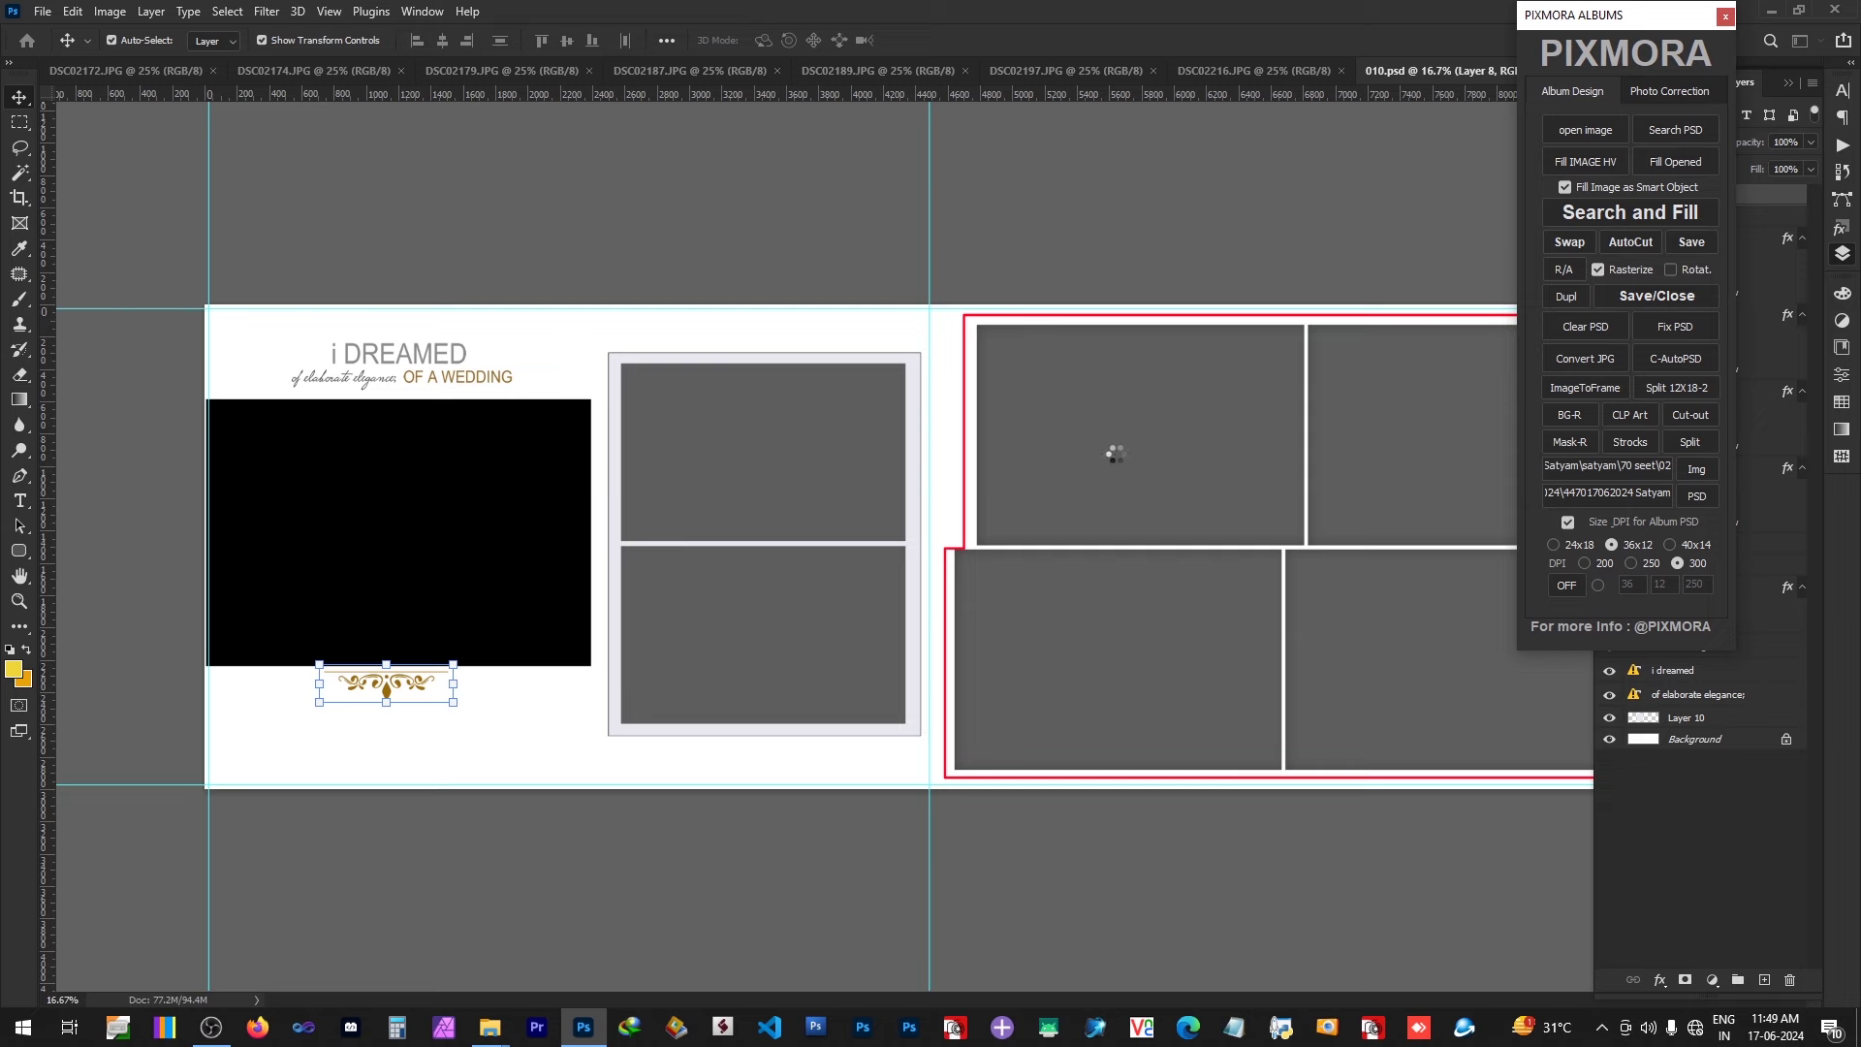
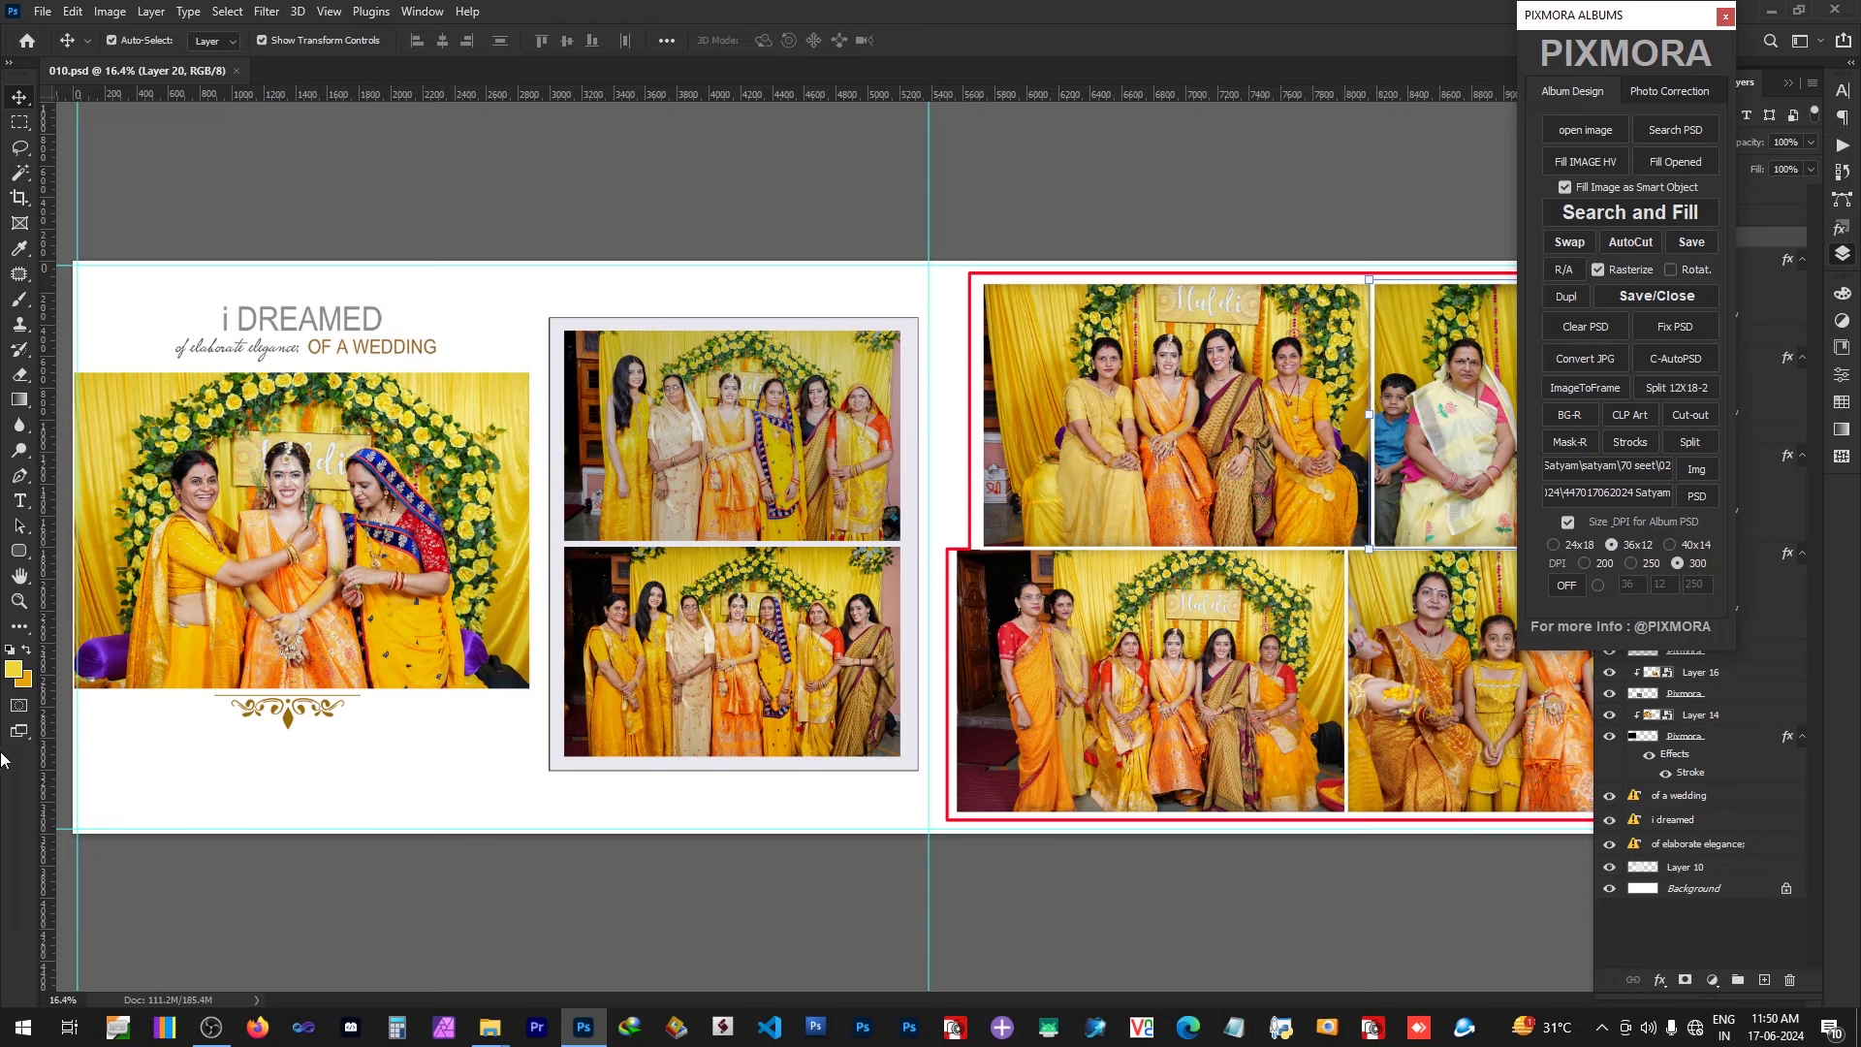
Step: Scale the left page's large photo of the three women to 79.94% inside its frame and collapse the layers panel
left_click(456, 467)
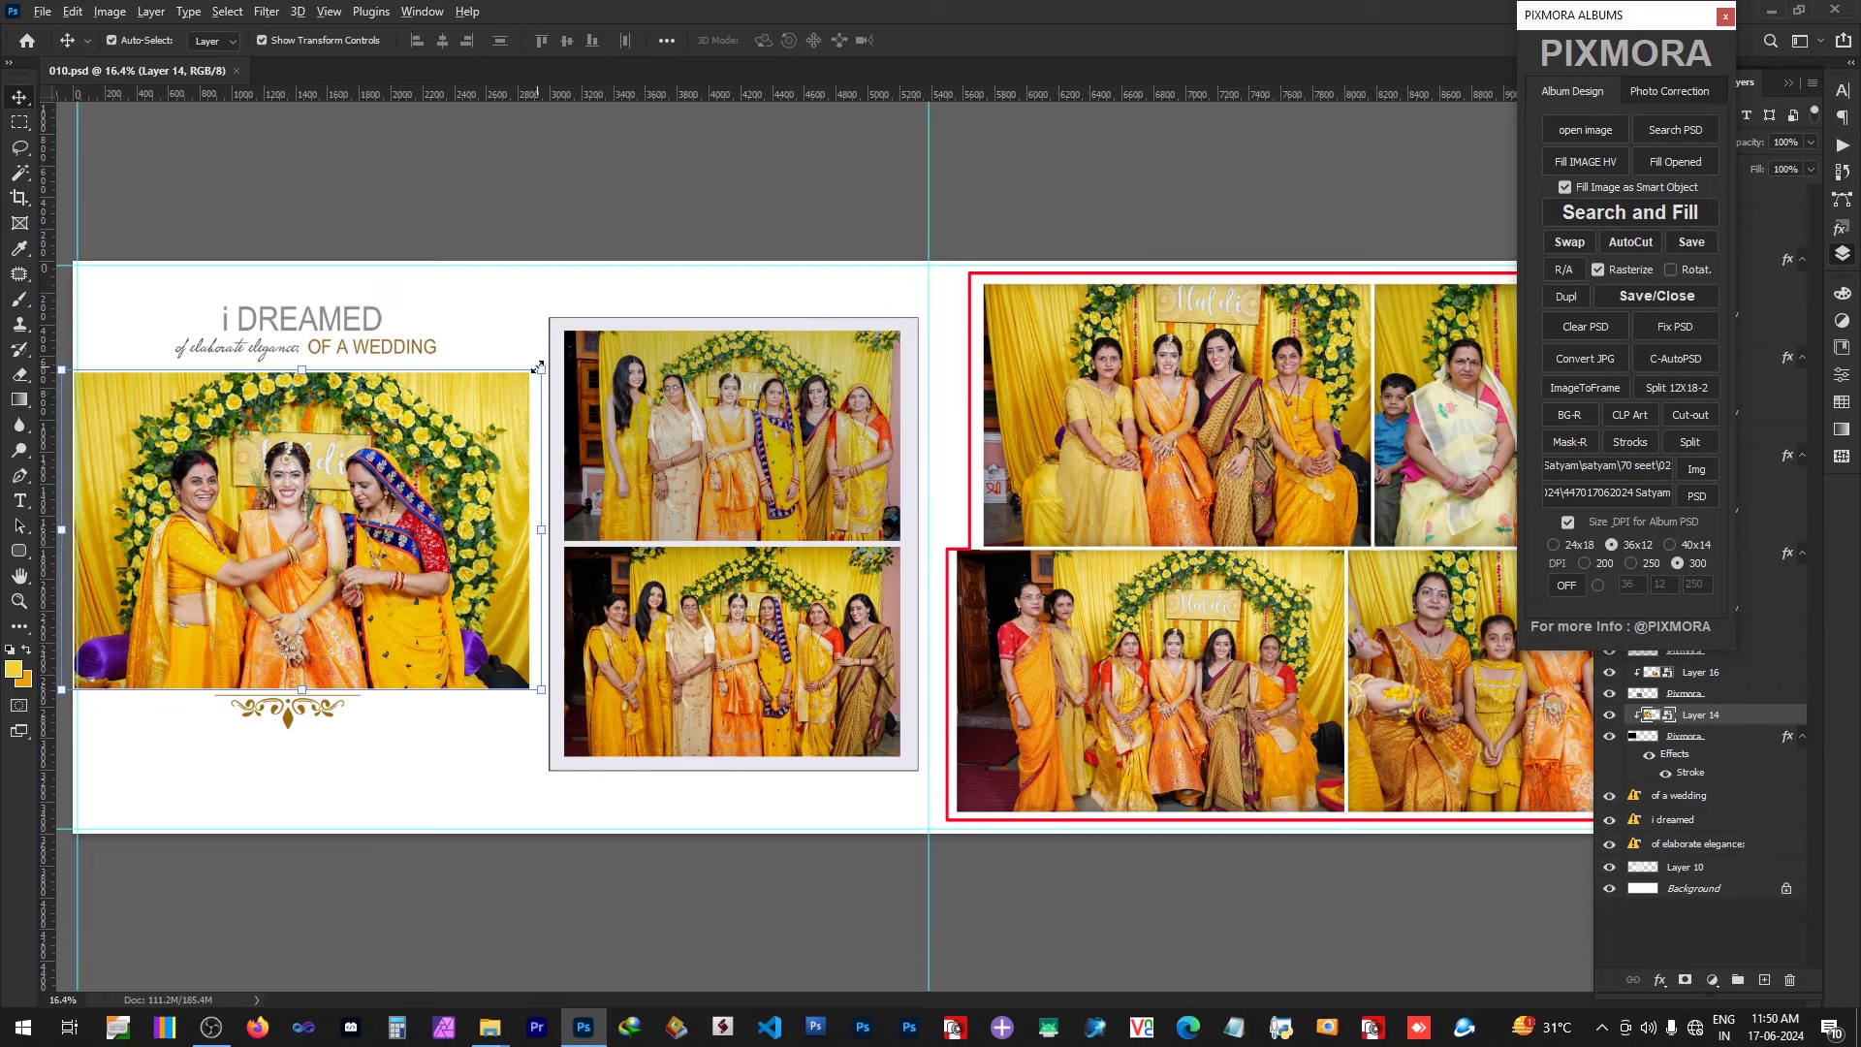
left_click_drag(538, 368, 586, 339)
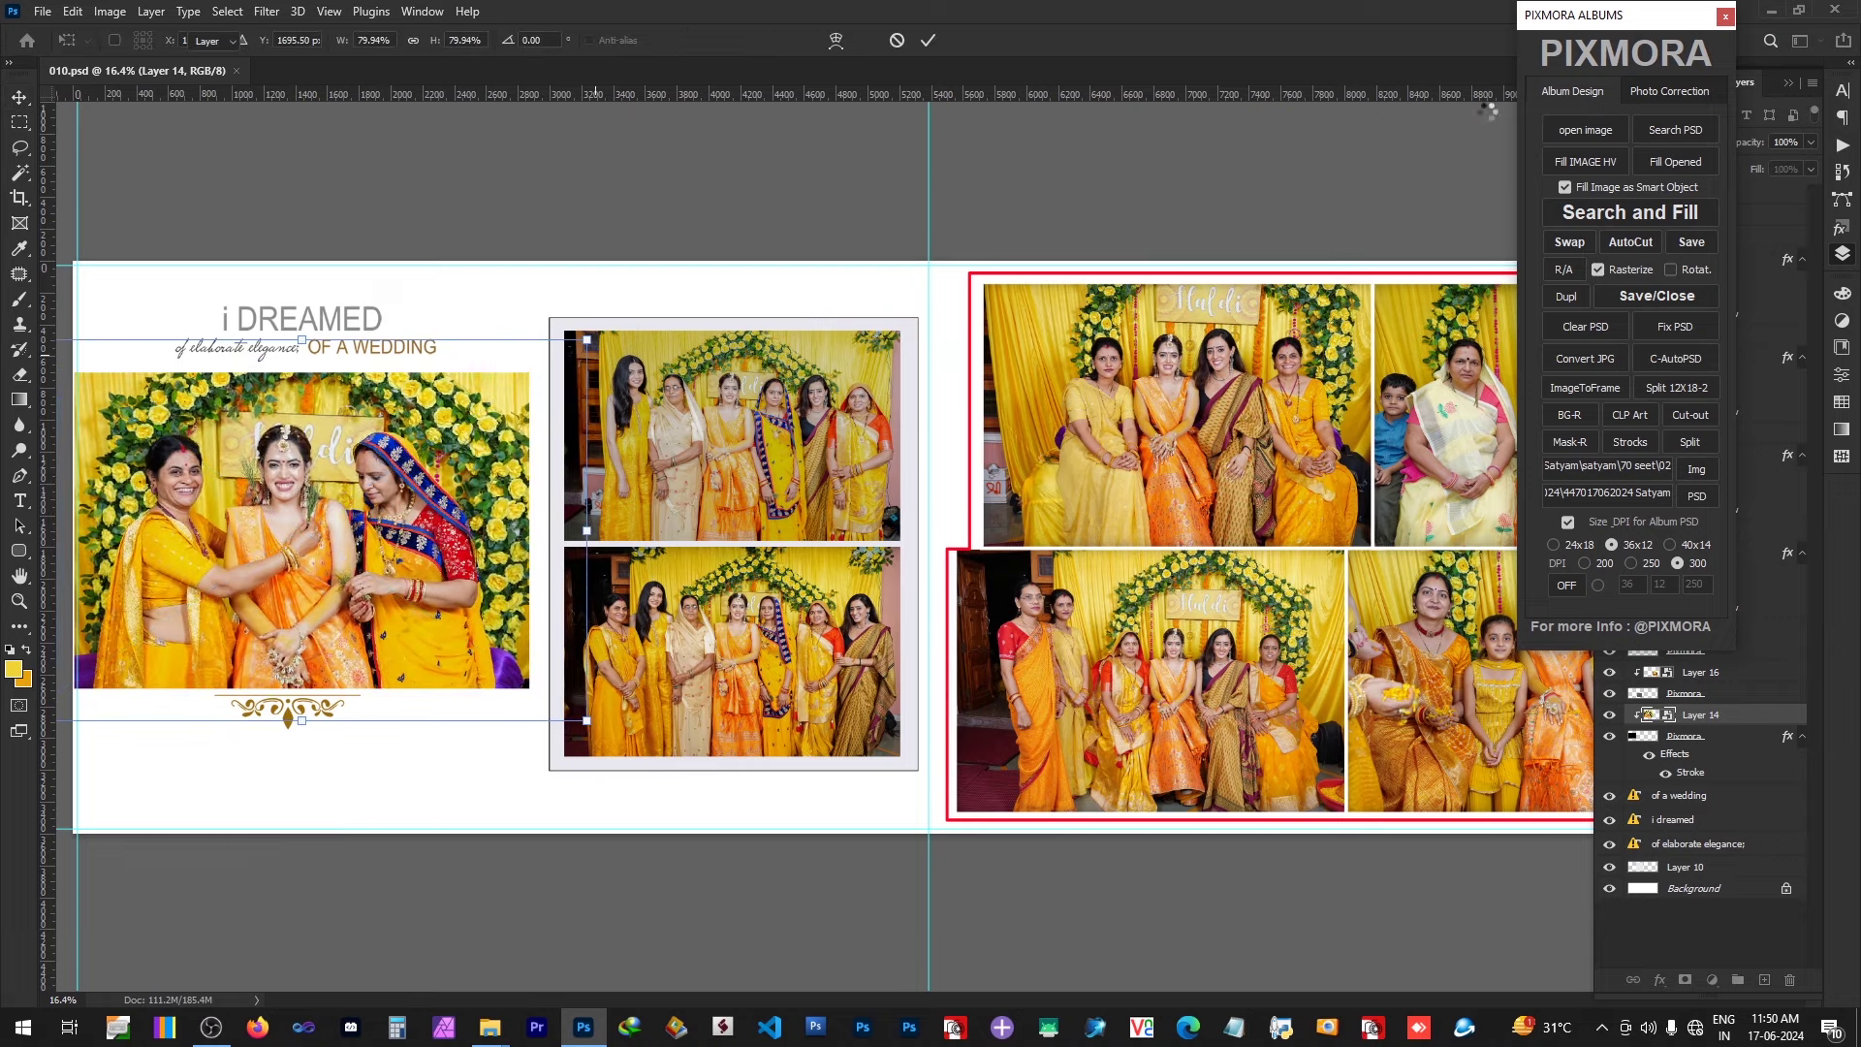
key("Return")
left_click(1788, 83)
Step: Scale the upper group photo in the left page's grey double frame to 50.60%
left_click(650, 665)
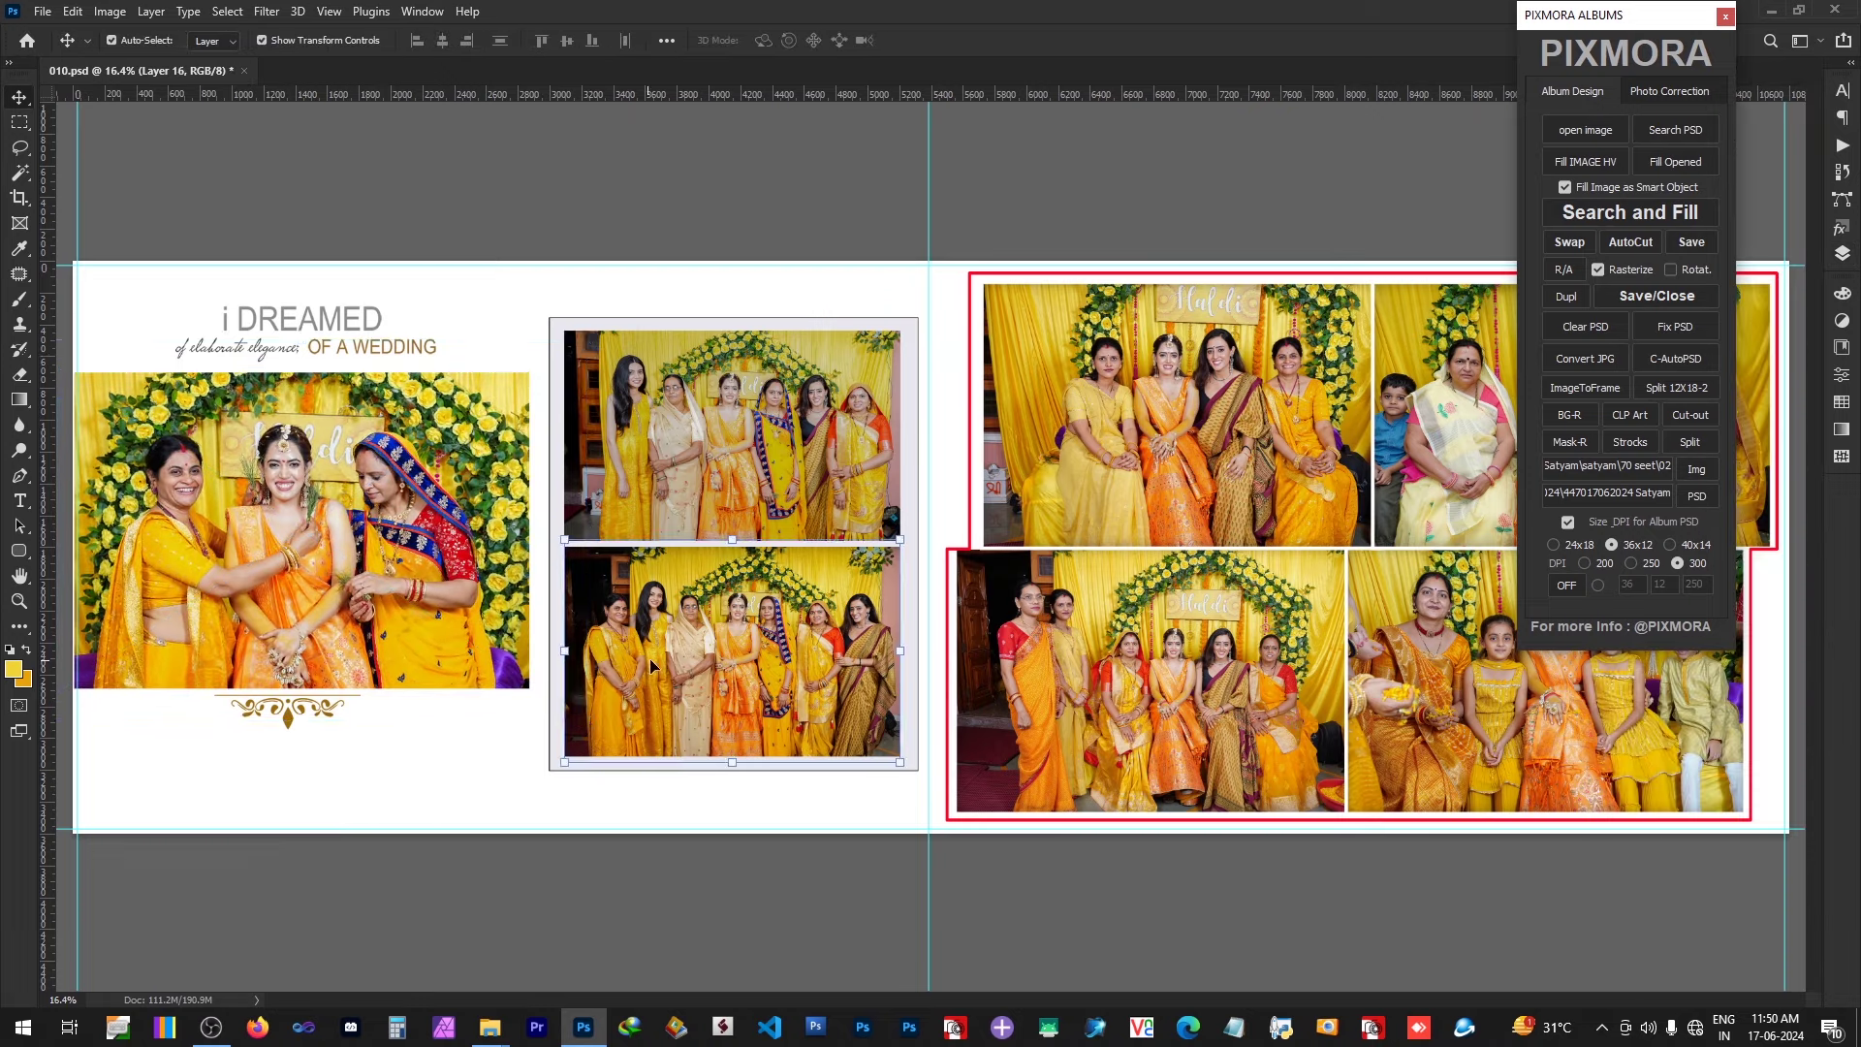
left_click(780, 358)
key("ctrl+t")
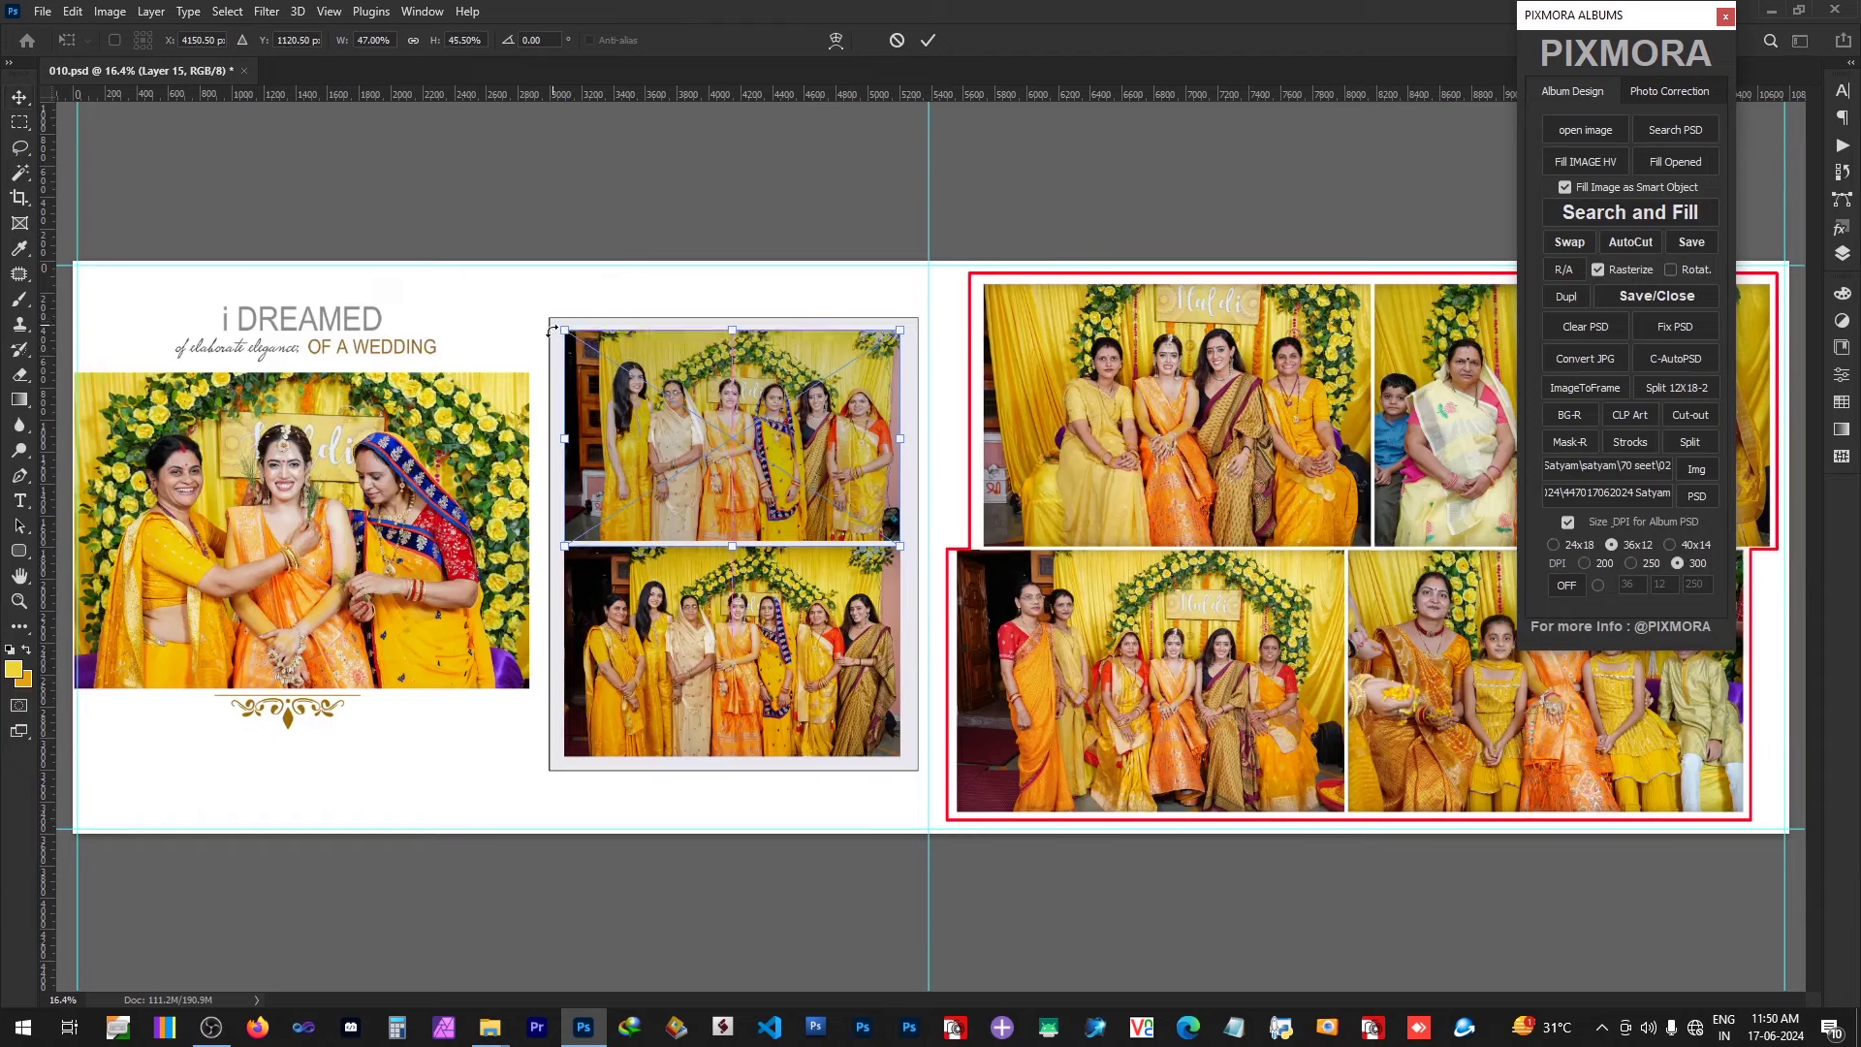
left_click_drag(564, 544, 538, 564)
key("Return")
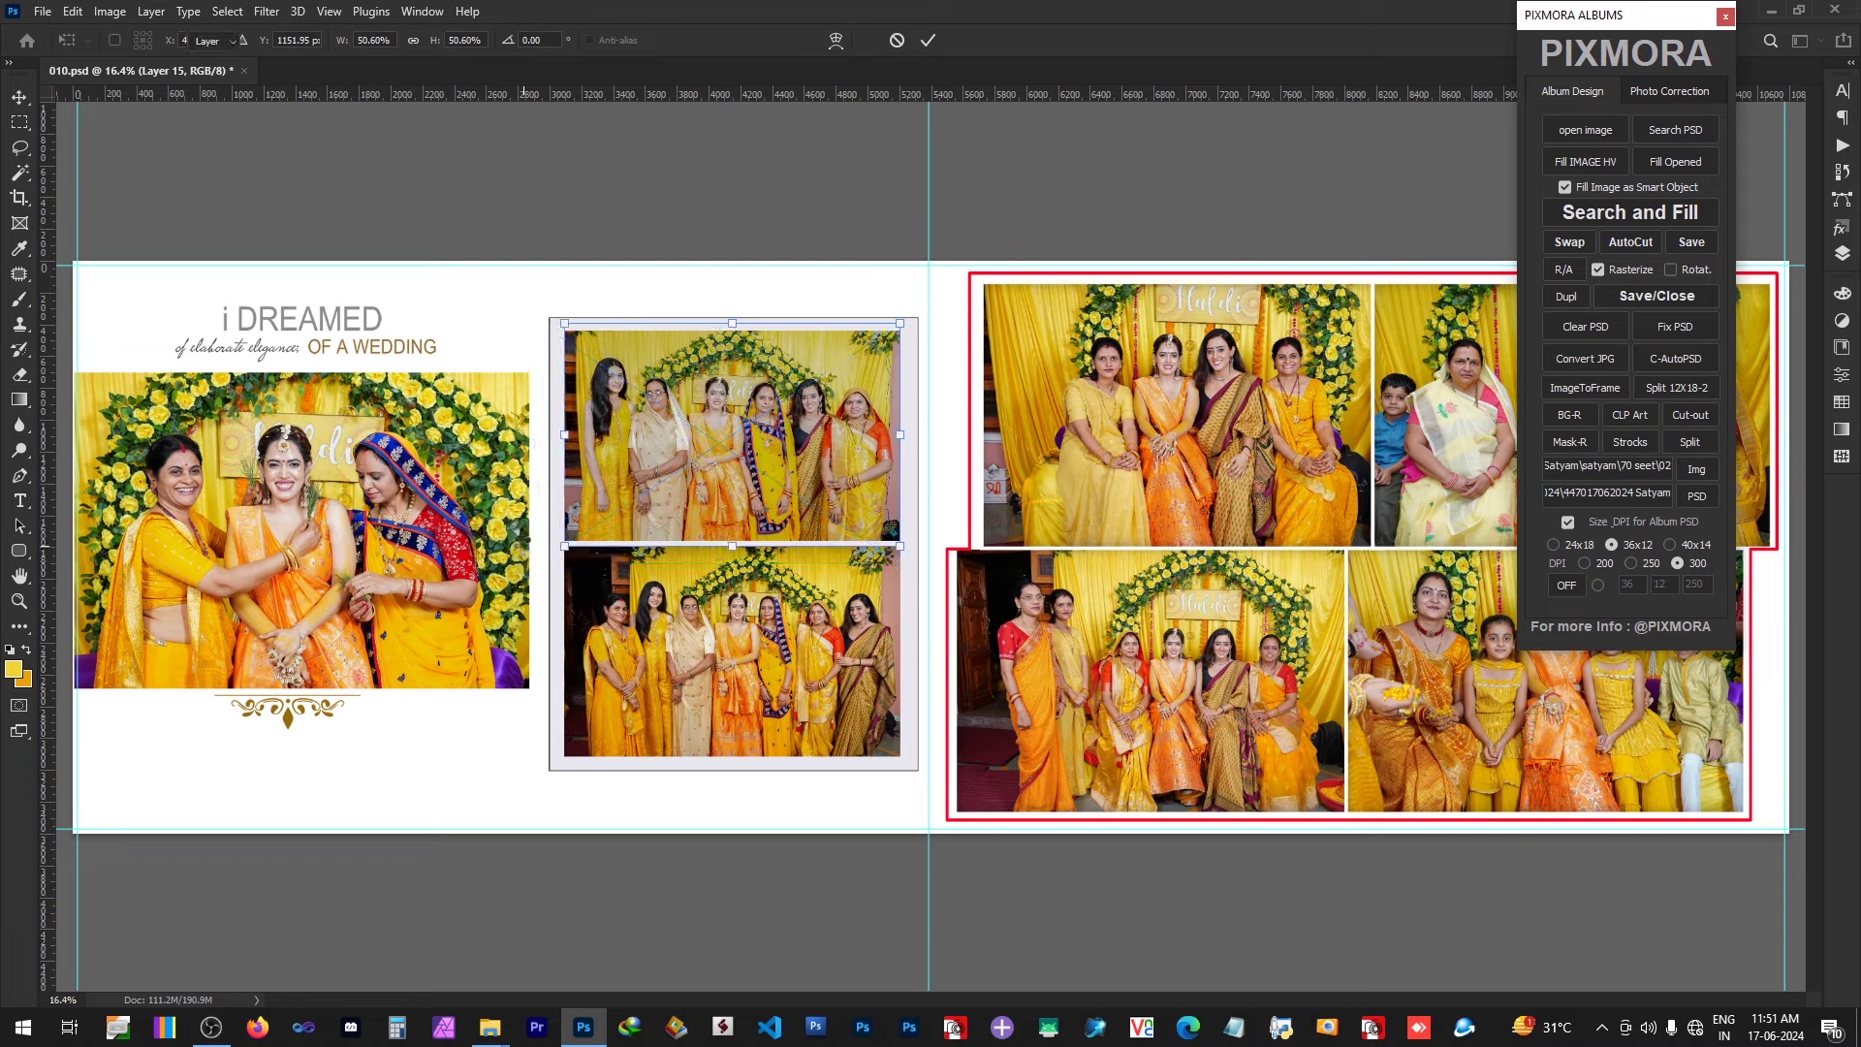
Step: Enlarge the right page's upper-left photo of four seated women inside its frame
left_click(1216, 361)
key("ctrl+t")
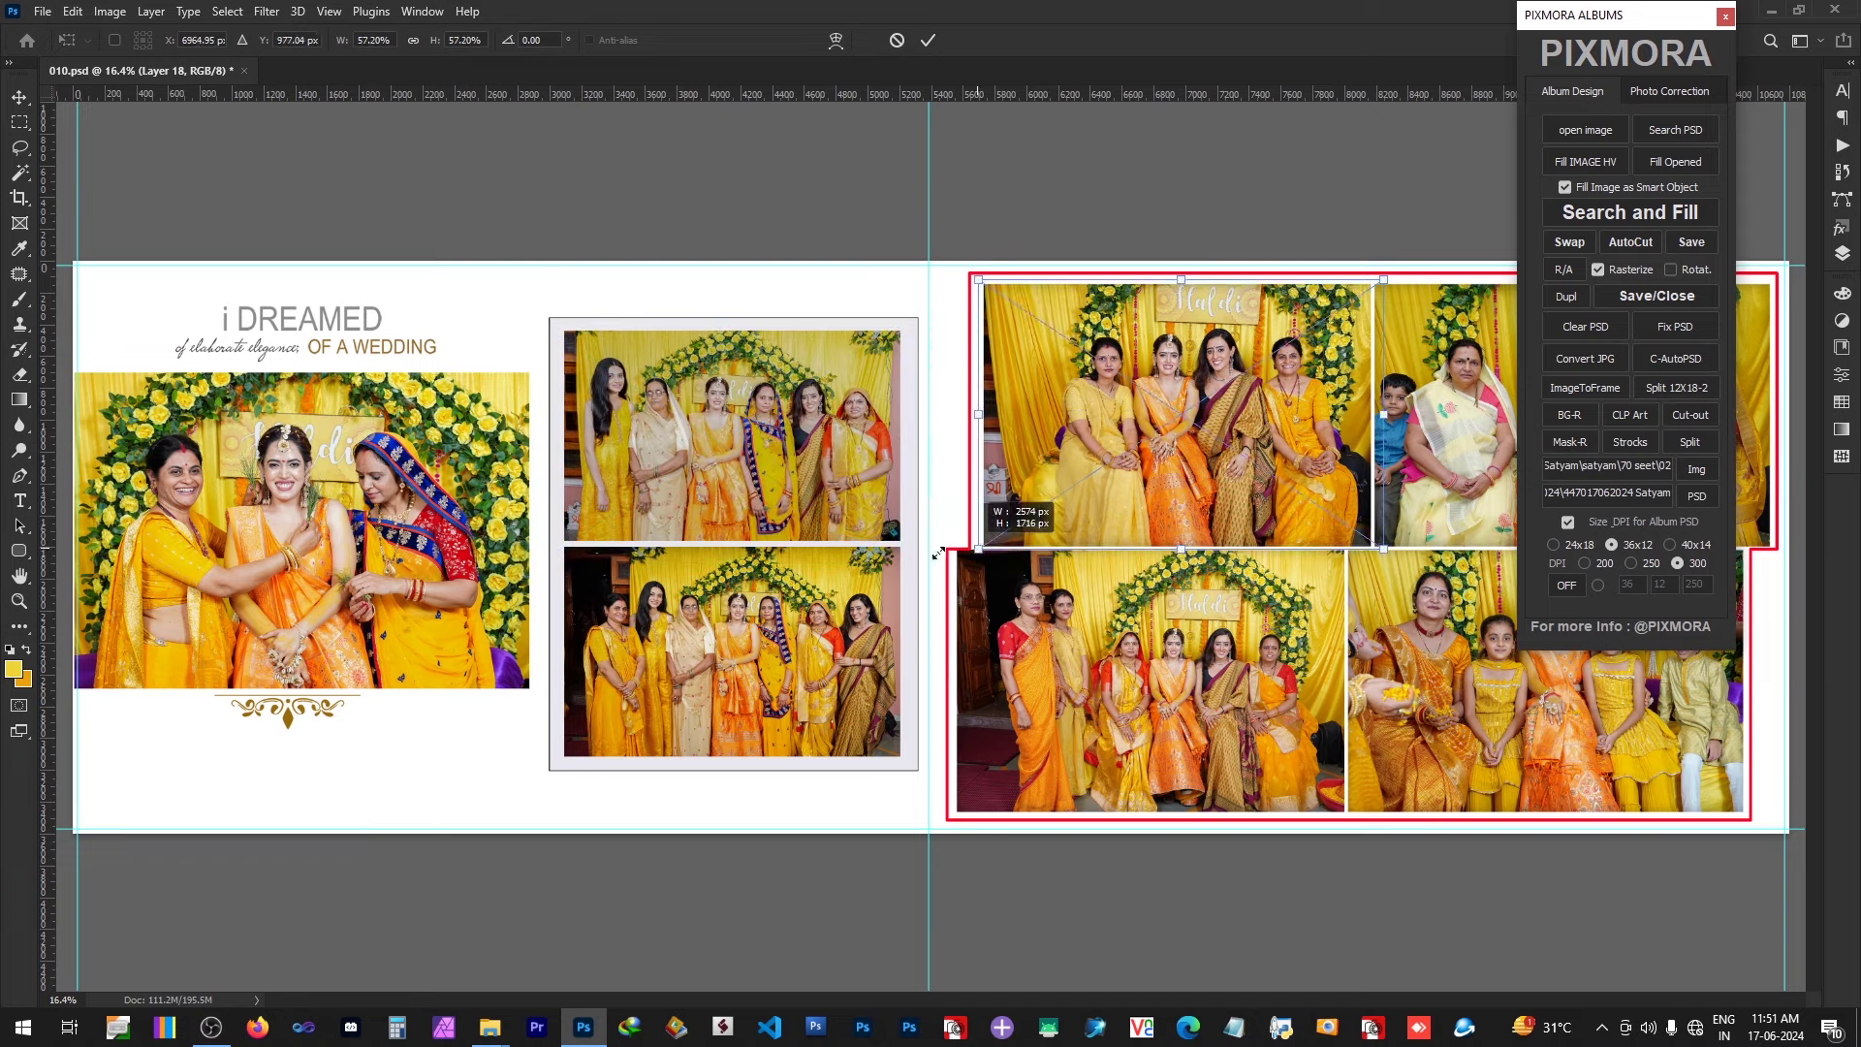
left_click_drag(980, 531, 917, 538)
key("Return")
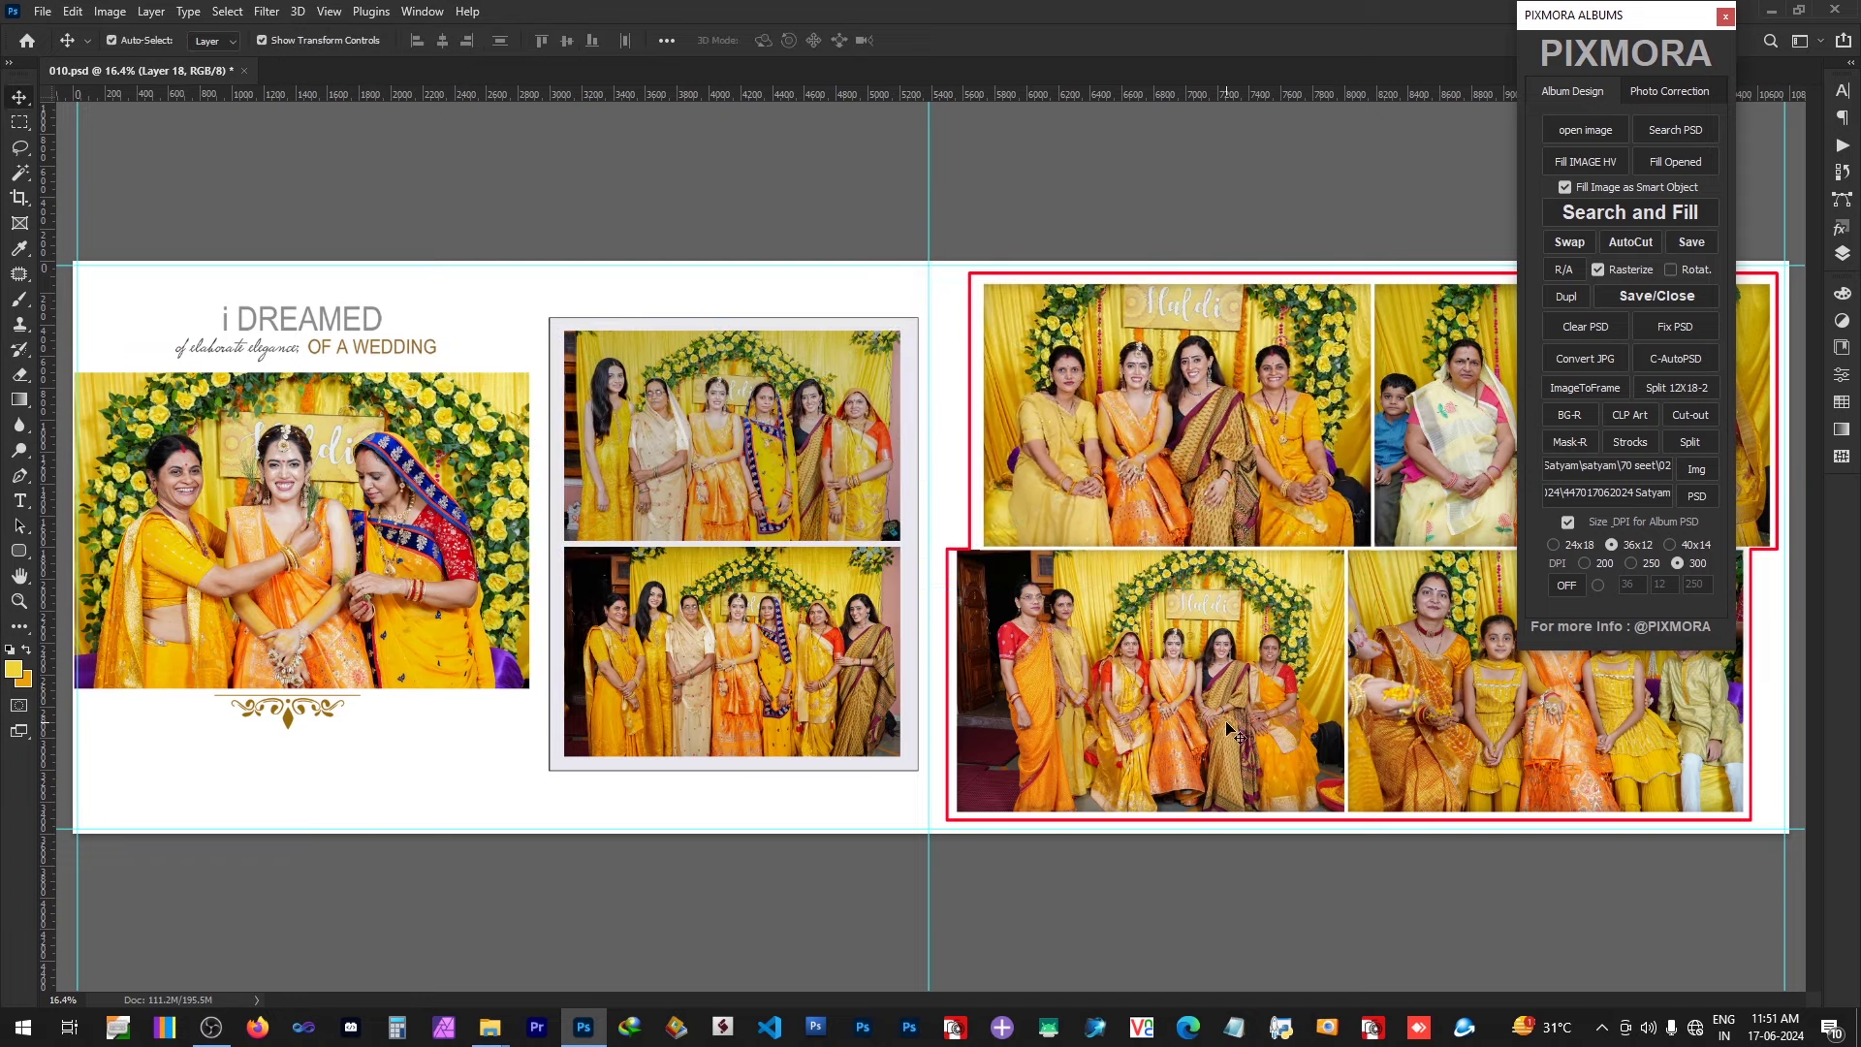
Step: Slightly enlarge the right page's lower-left group photo inside its frame and collapse the PIXMORA panel
left_click(1030, 770)
left_click_drag(948, 812, 934, 826)
key("Return")
left_click(1653, 78)
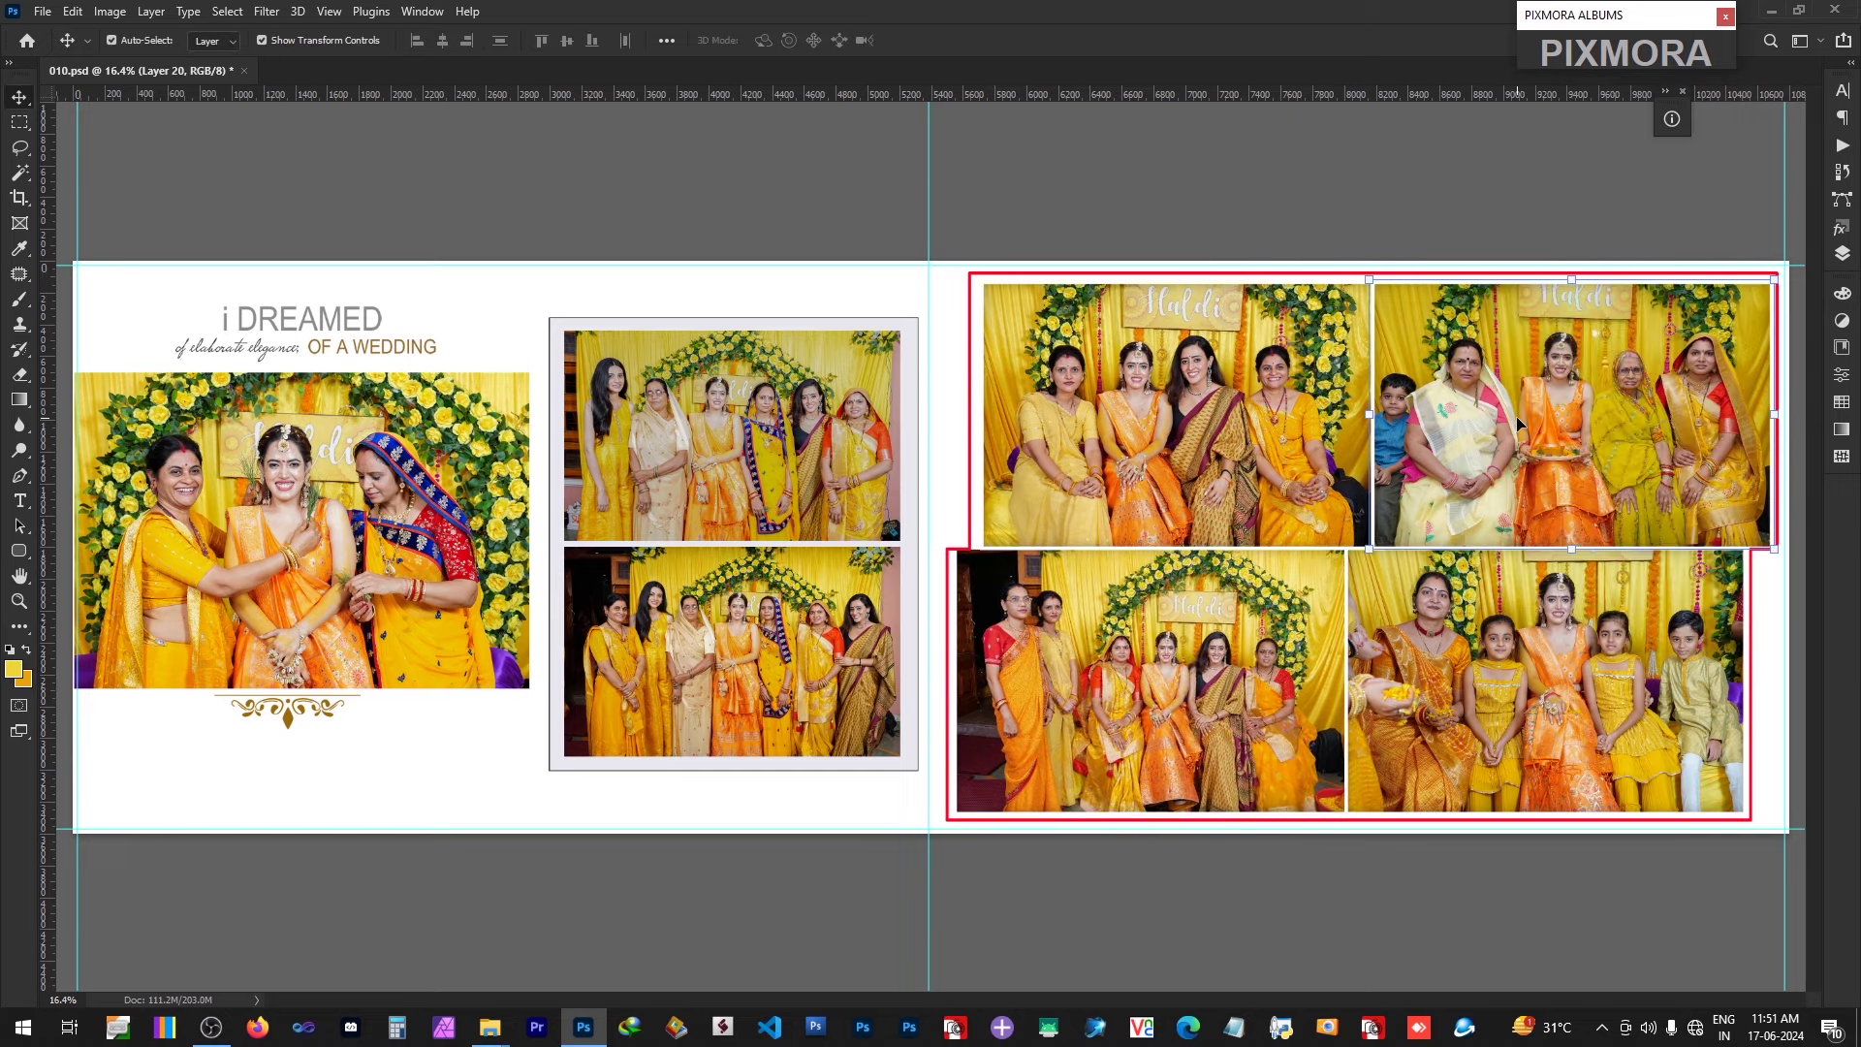
Step: Rasterize the left page's large photo of the three women and lighten its middle with the Dodge tool
left_click(247, 473)
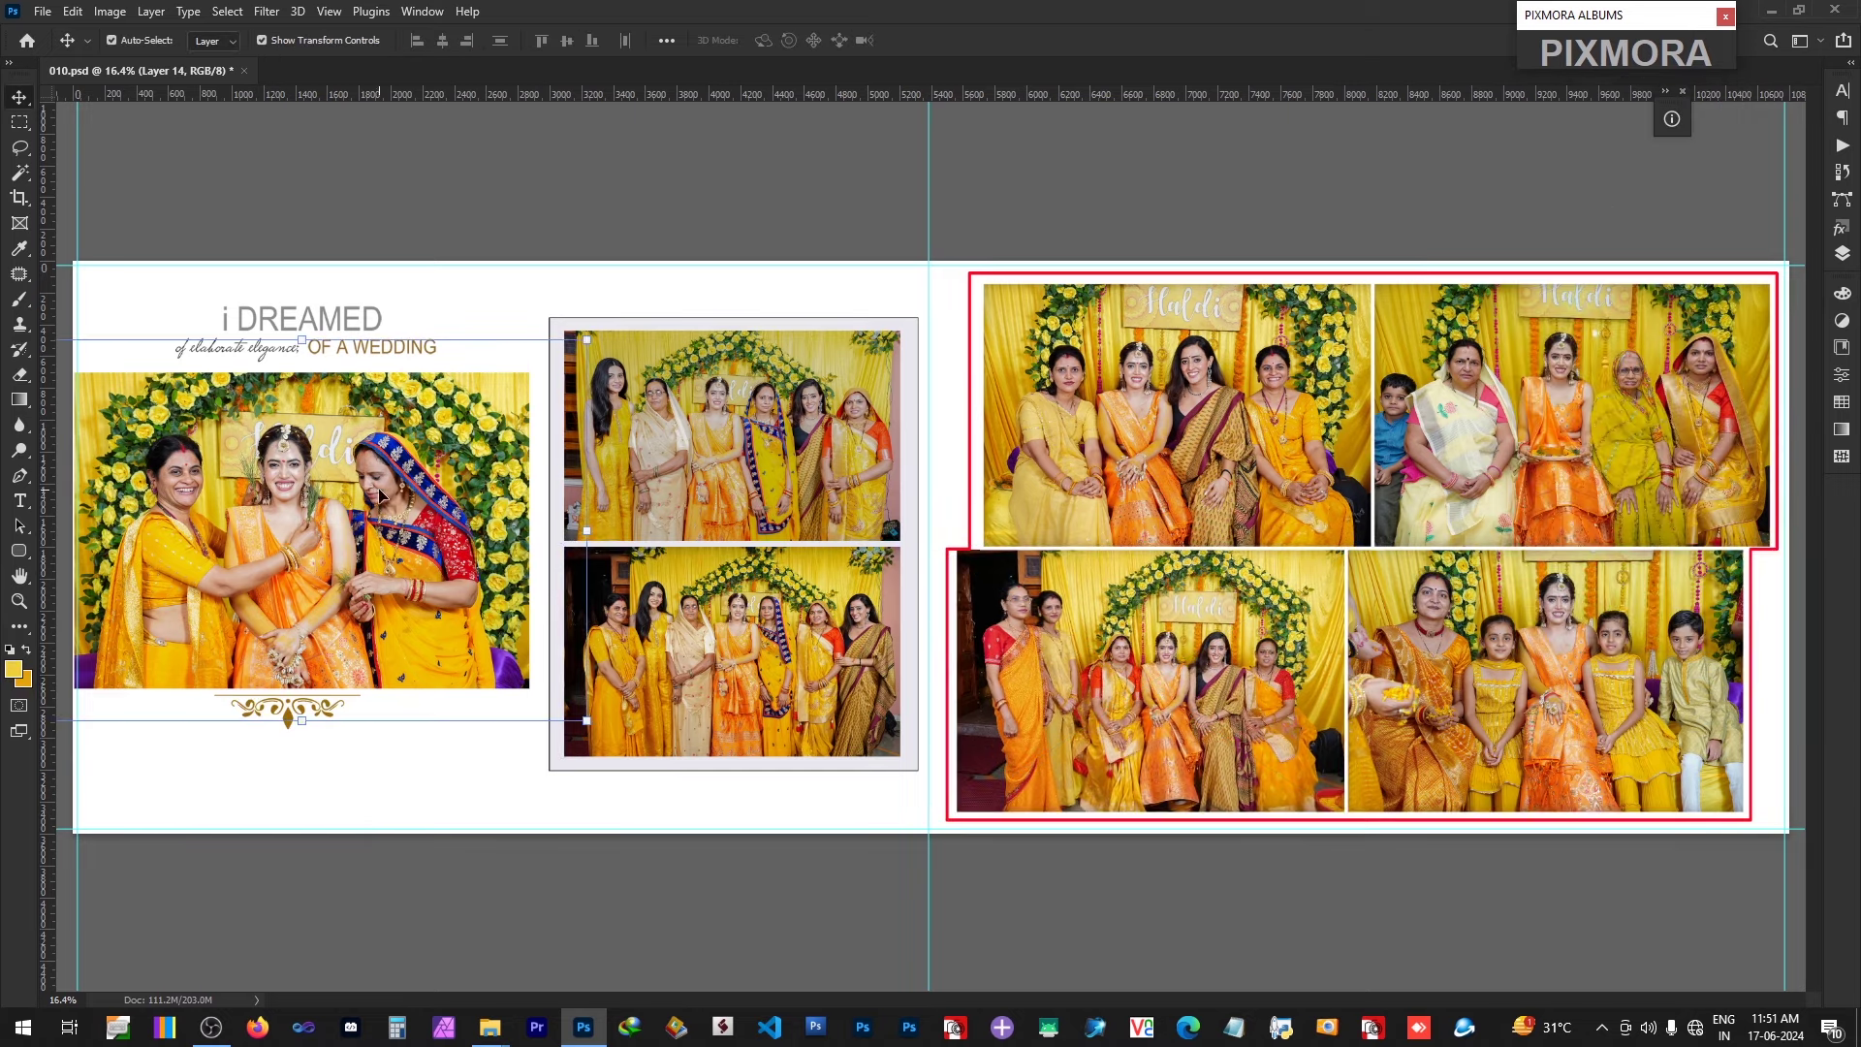
key("o")
left_click(287, 498)
key("Return")
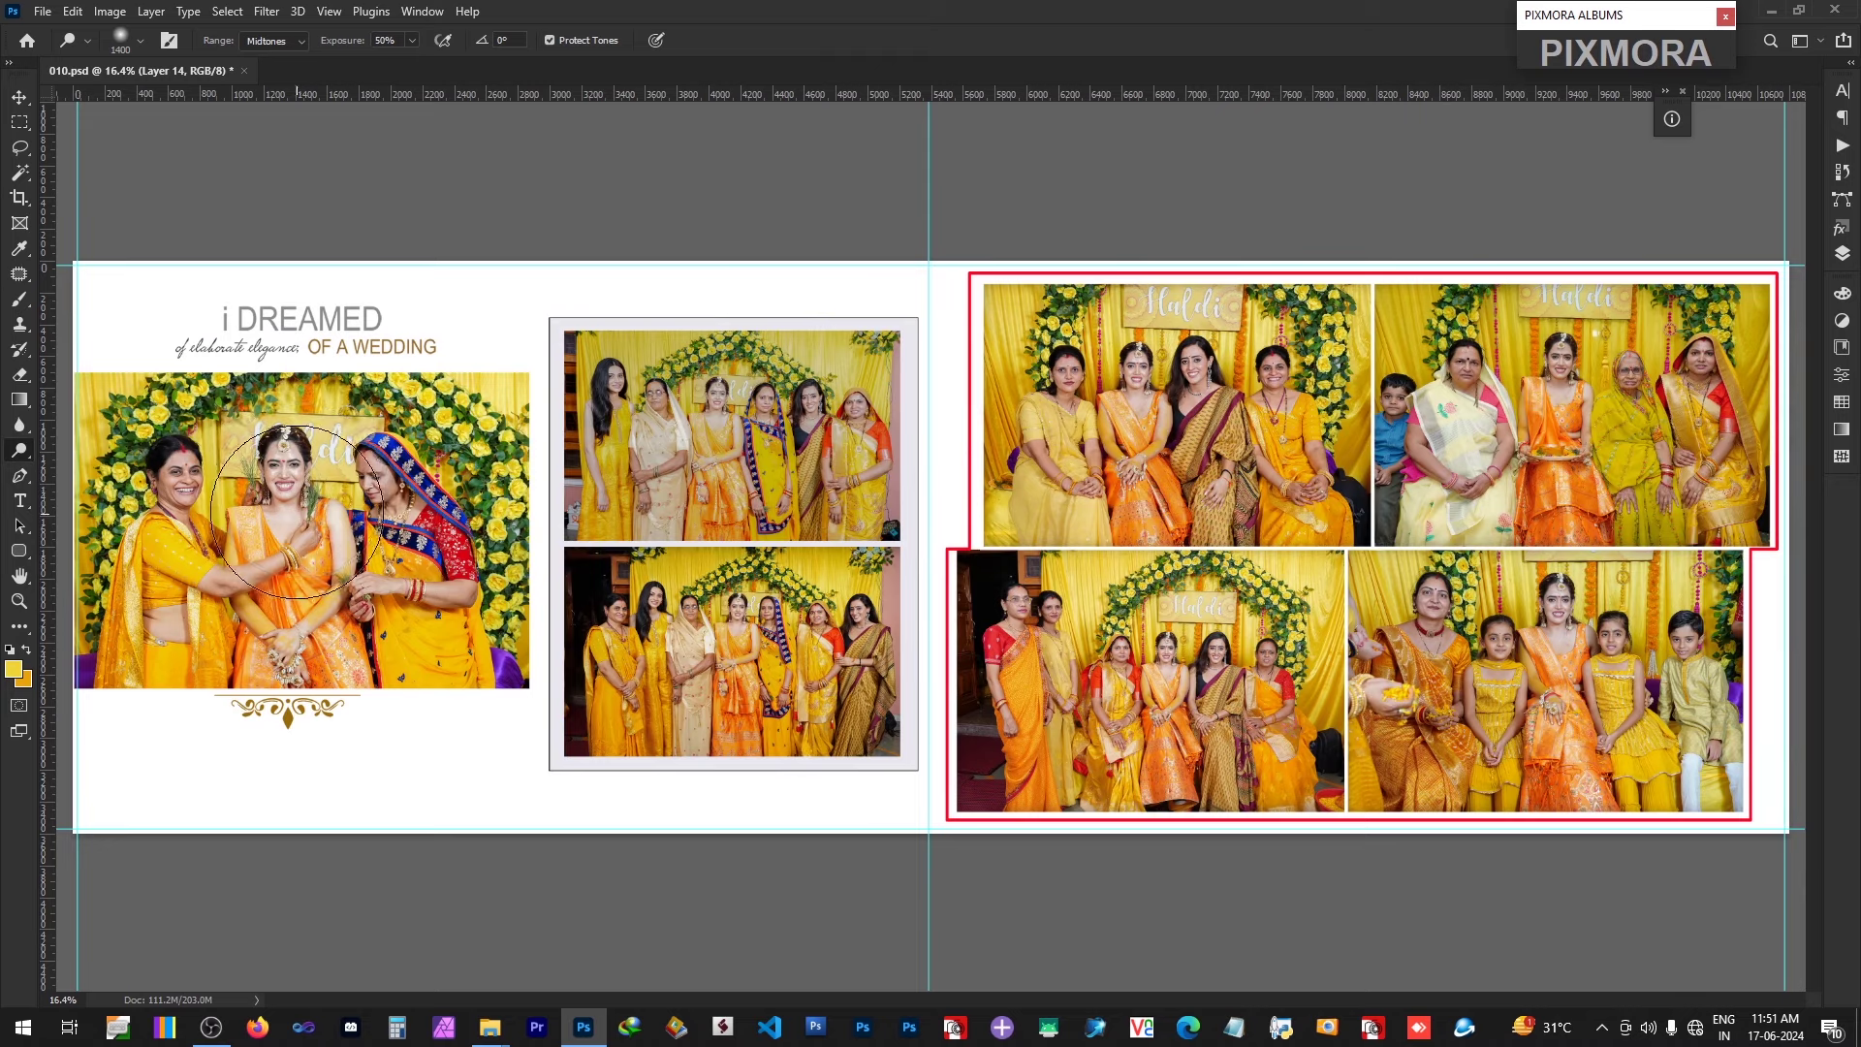
Step: Rasterize the upper group photo in the left page's grey double frame and lighten it with the Dodge tool
key("v")
left_click(754, 442)
key("o")
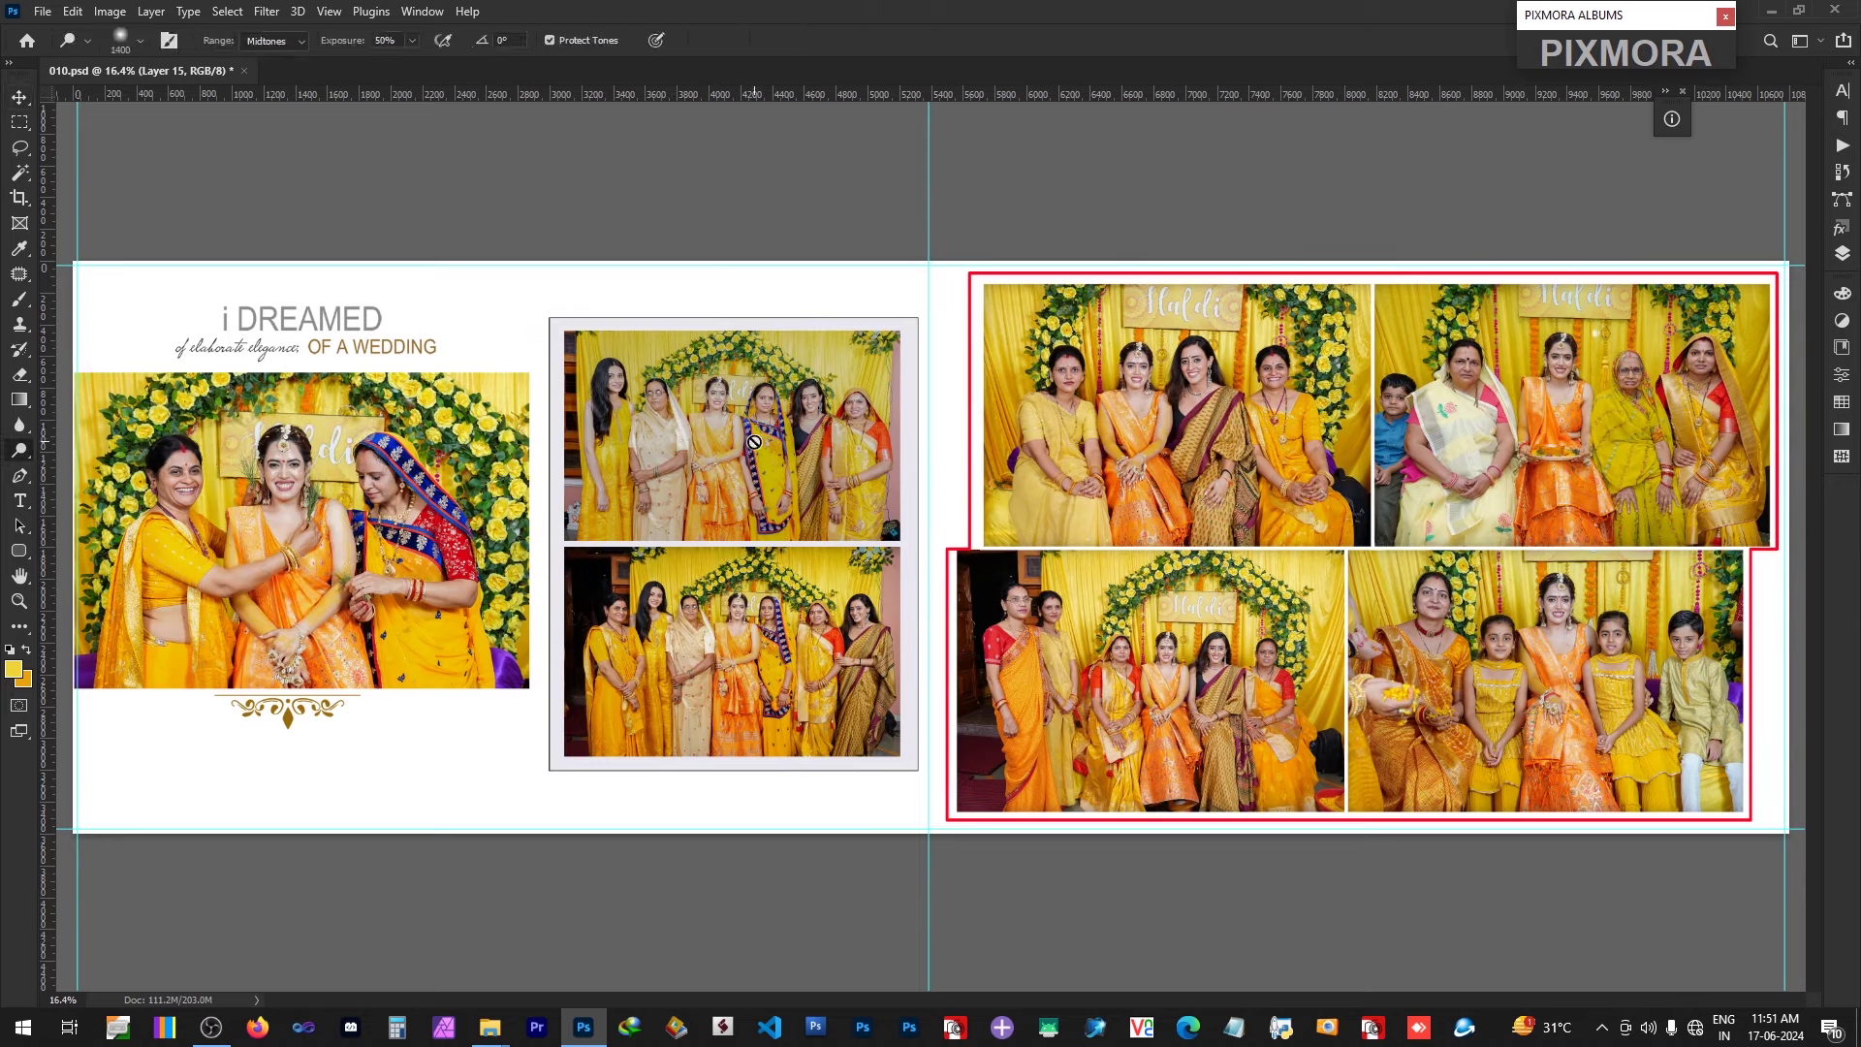
left_click(754, 442)
key("Return")
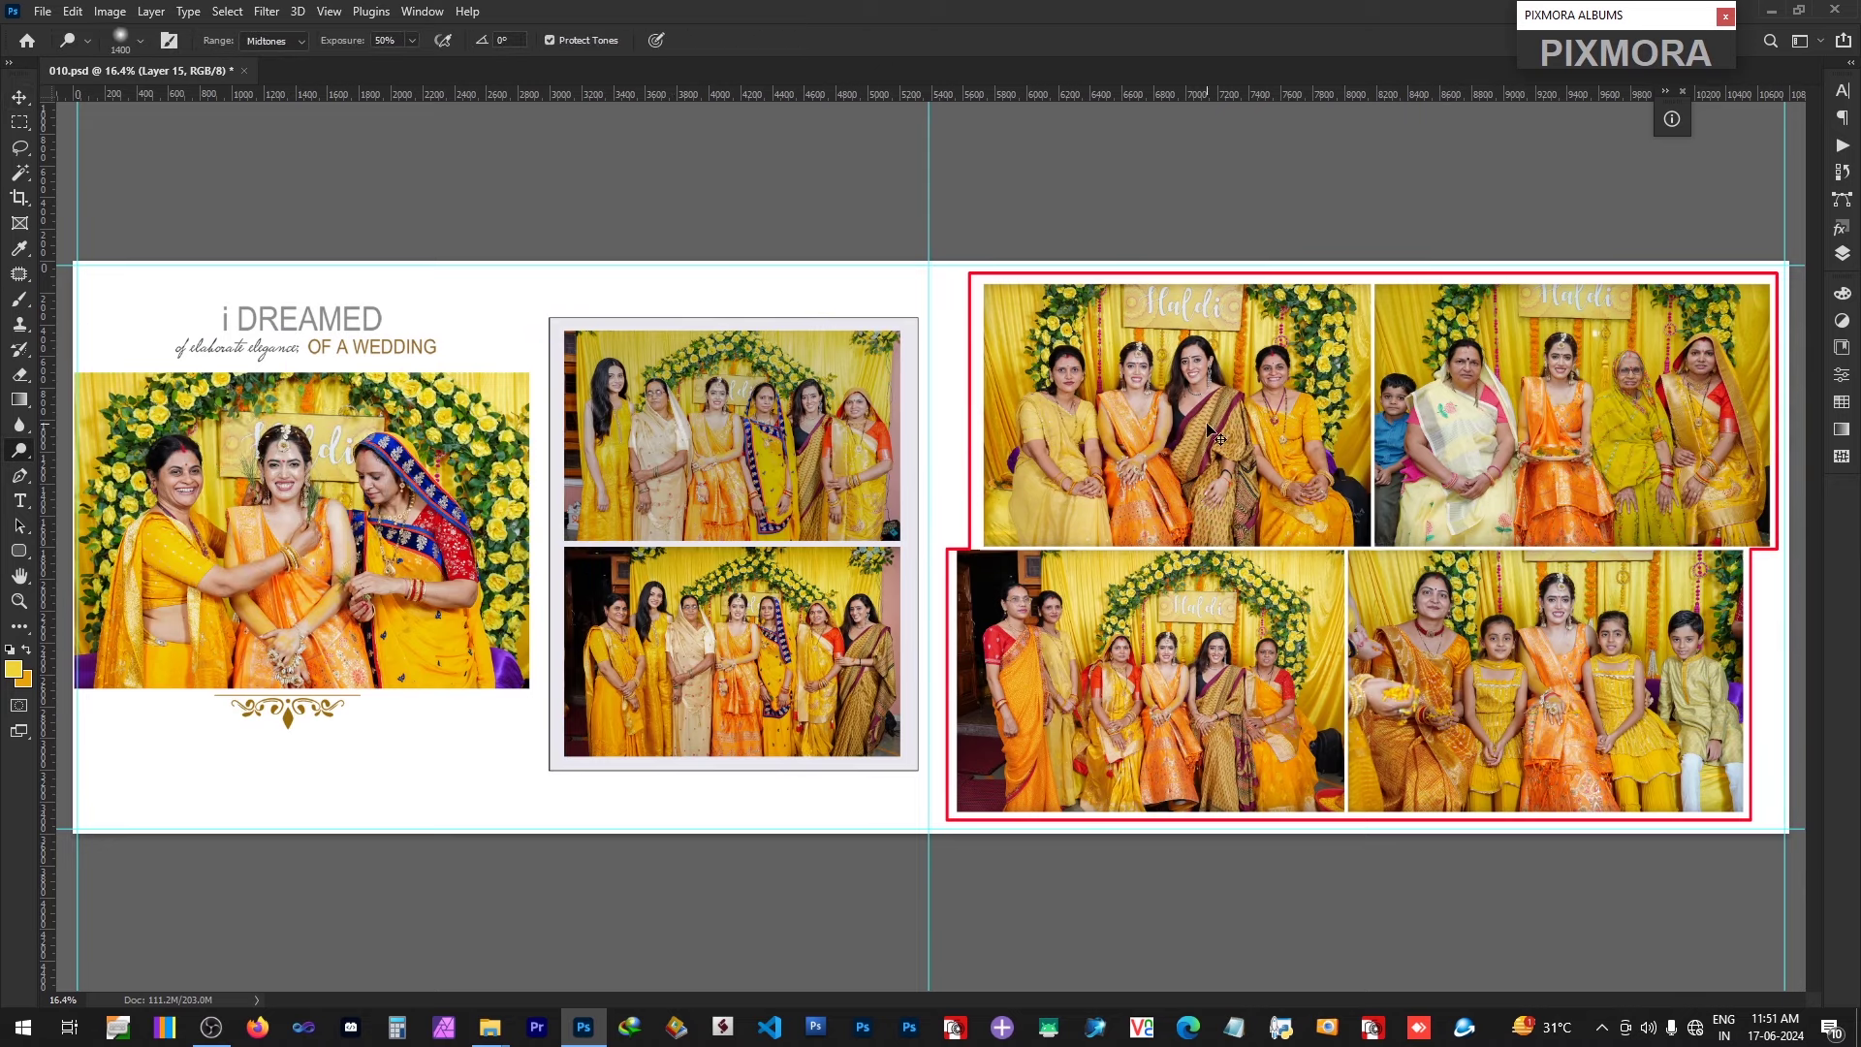
Step: Save and close spread 010.psd through PIXMORA and return to the empty workspace
key("v")
left_click(1660, 46)
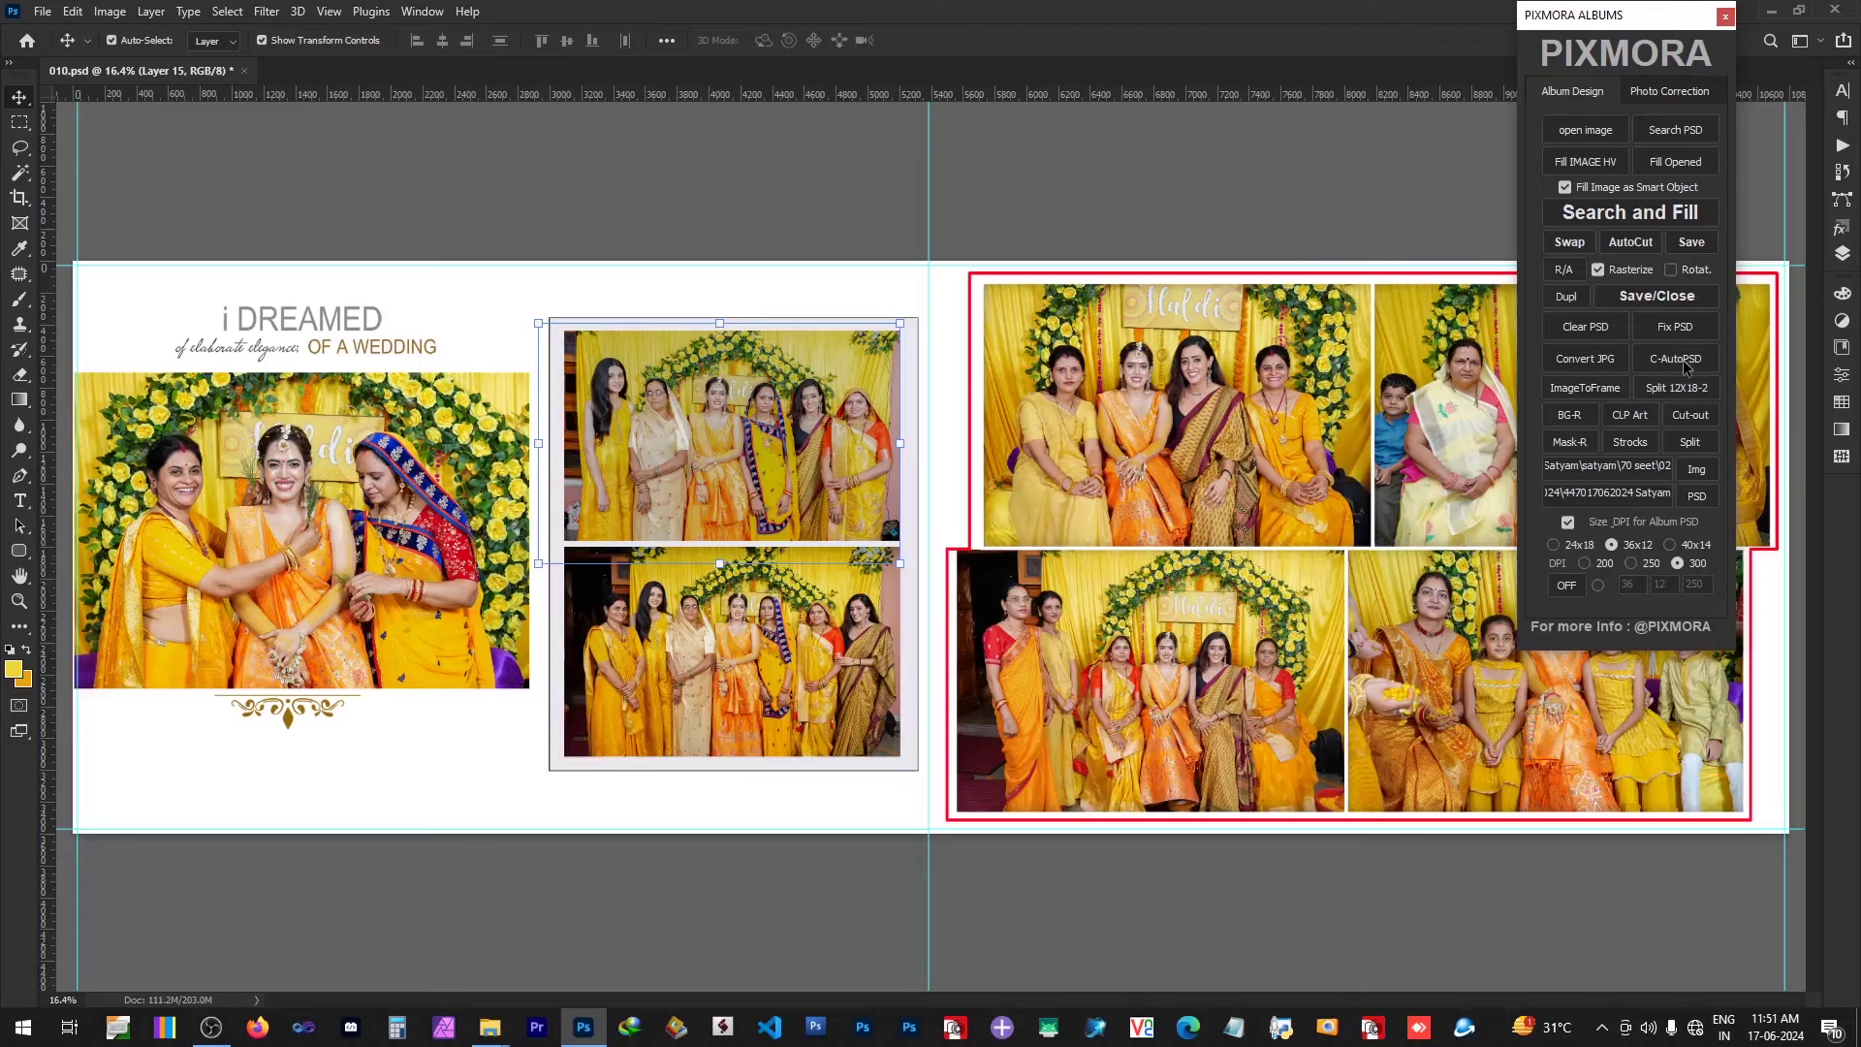
left_click(1653, 297)
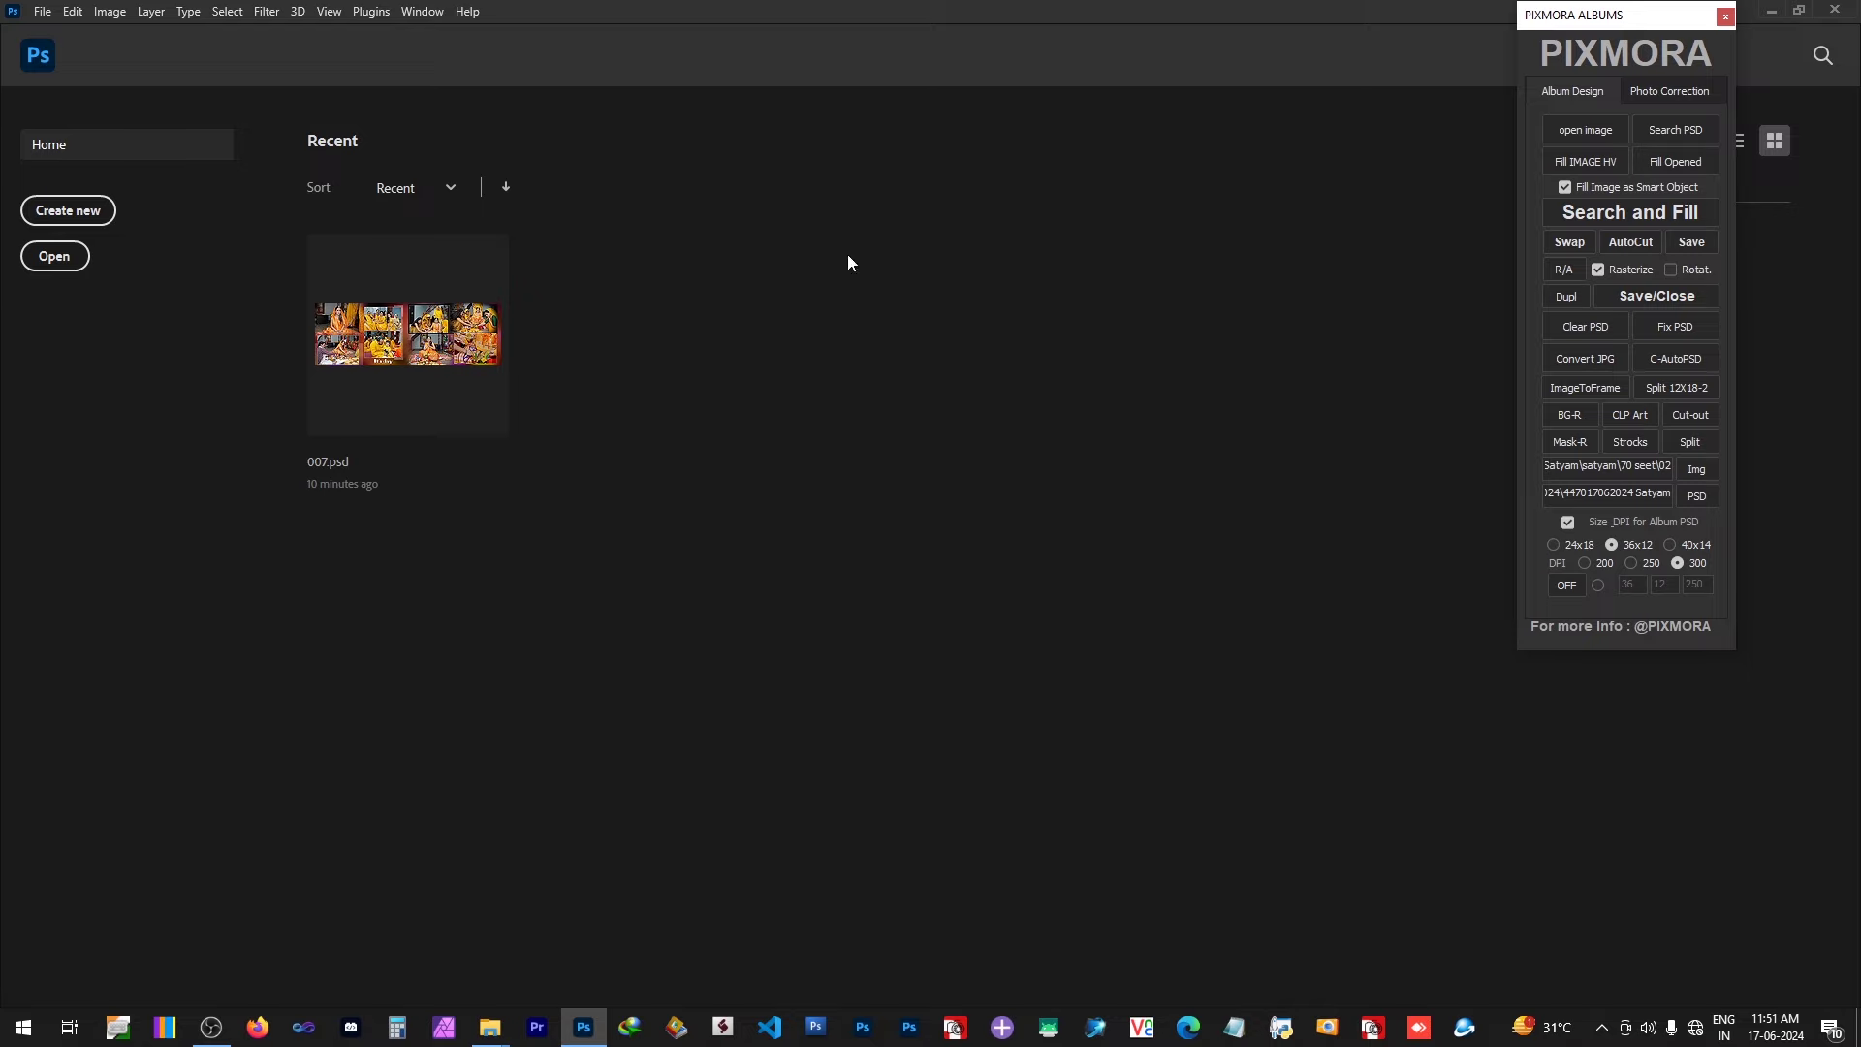
left_click(44, 63)
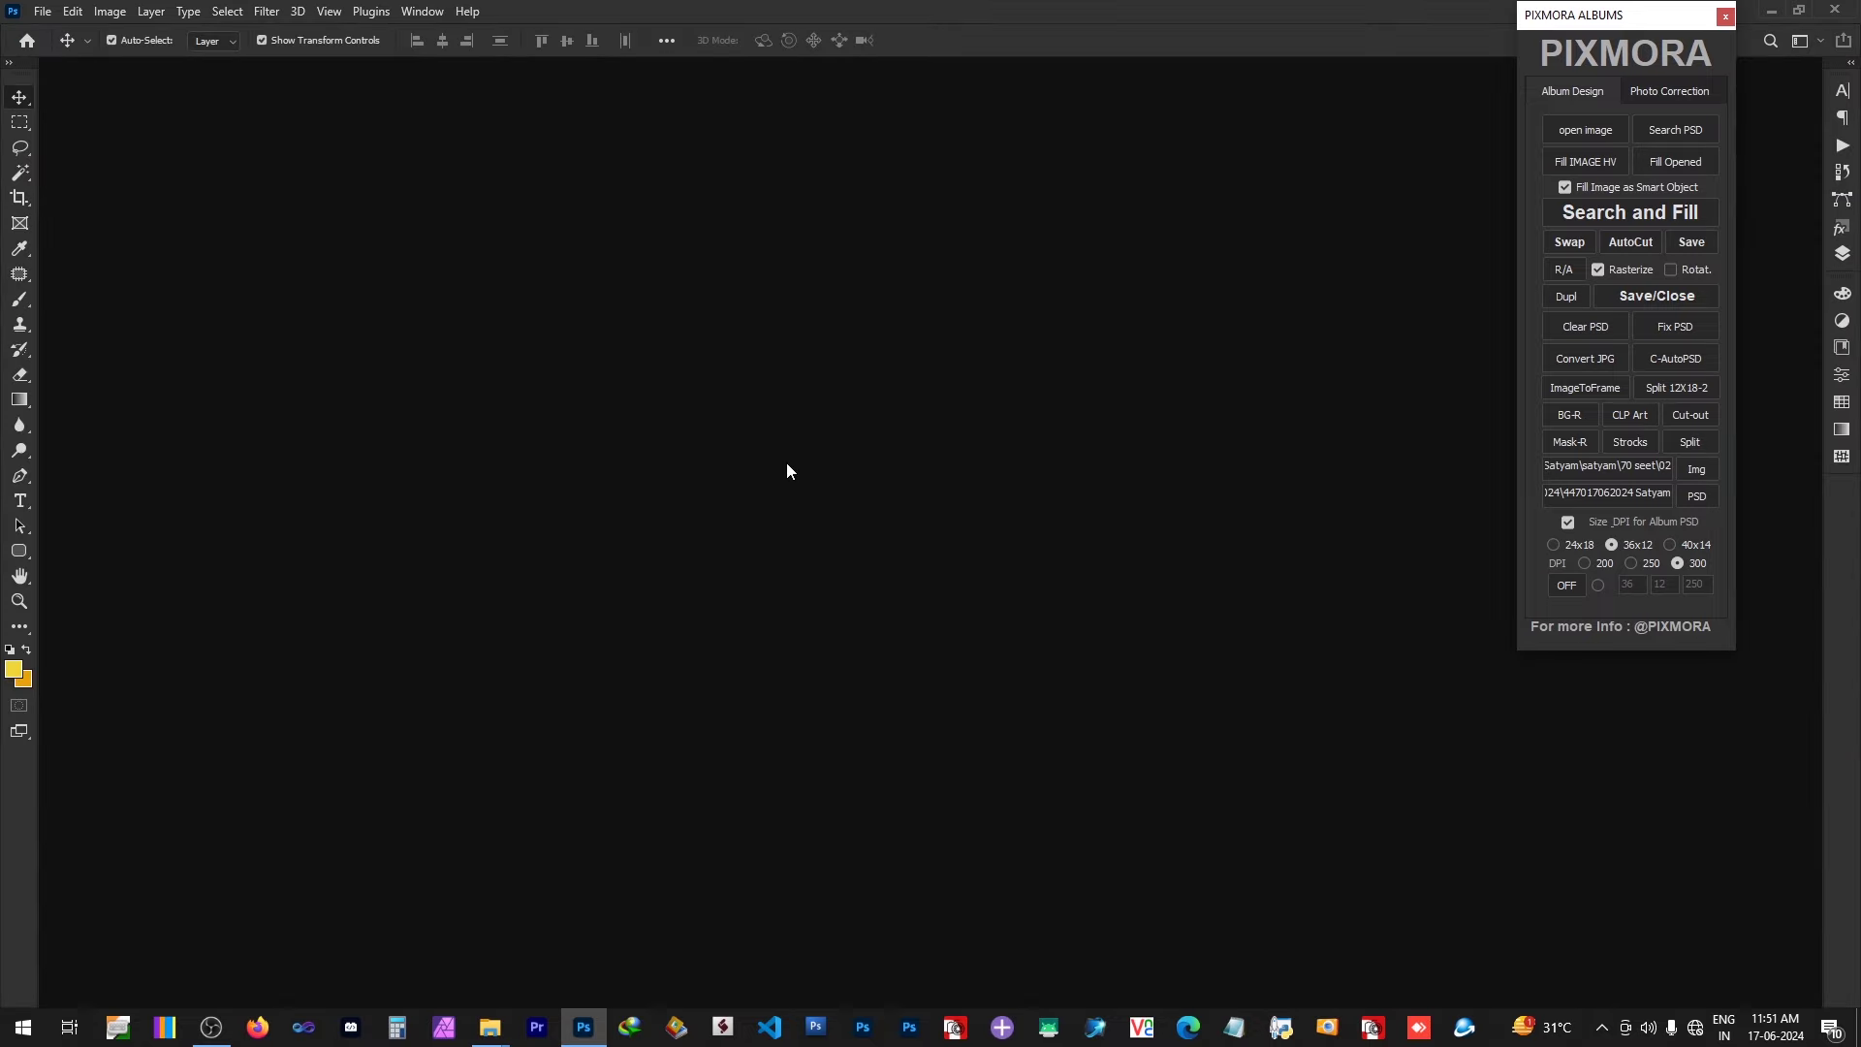
Step: Choose the nine photos DSC02217.JPG to DSC02246.JPG from folder 02 for PIXMORA to paste into a template
key("ctrl+o")
double_click(1438, 559)
left_click(1570, 242)
left_click(497, 201)
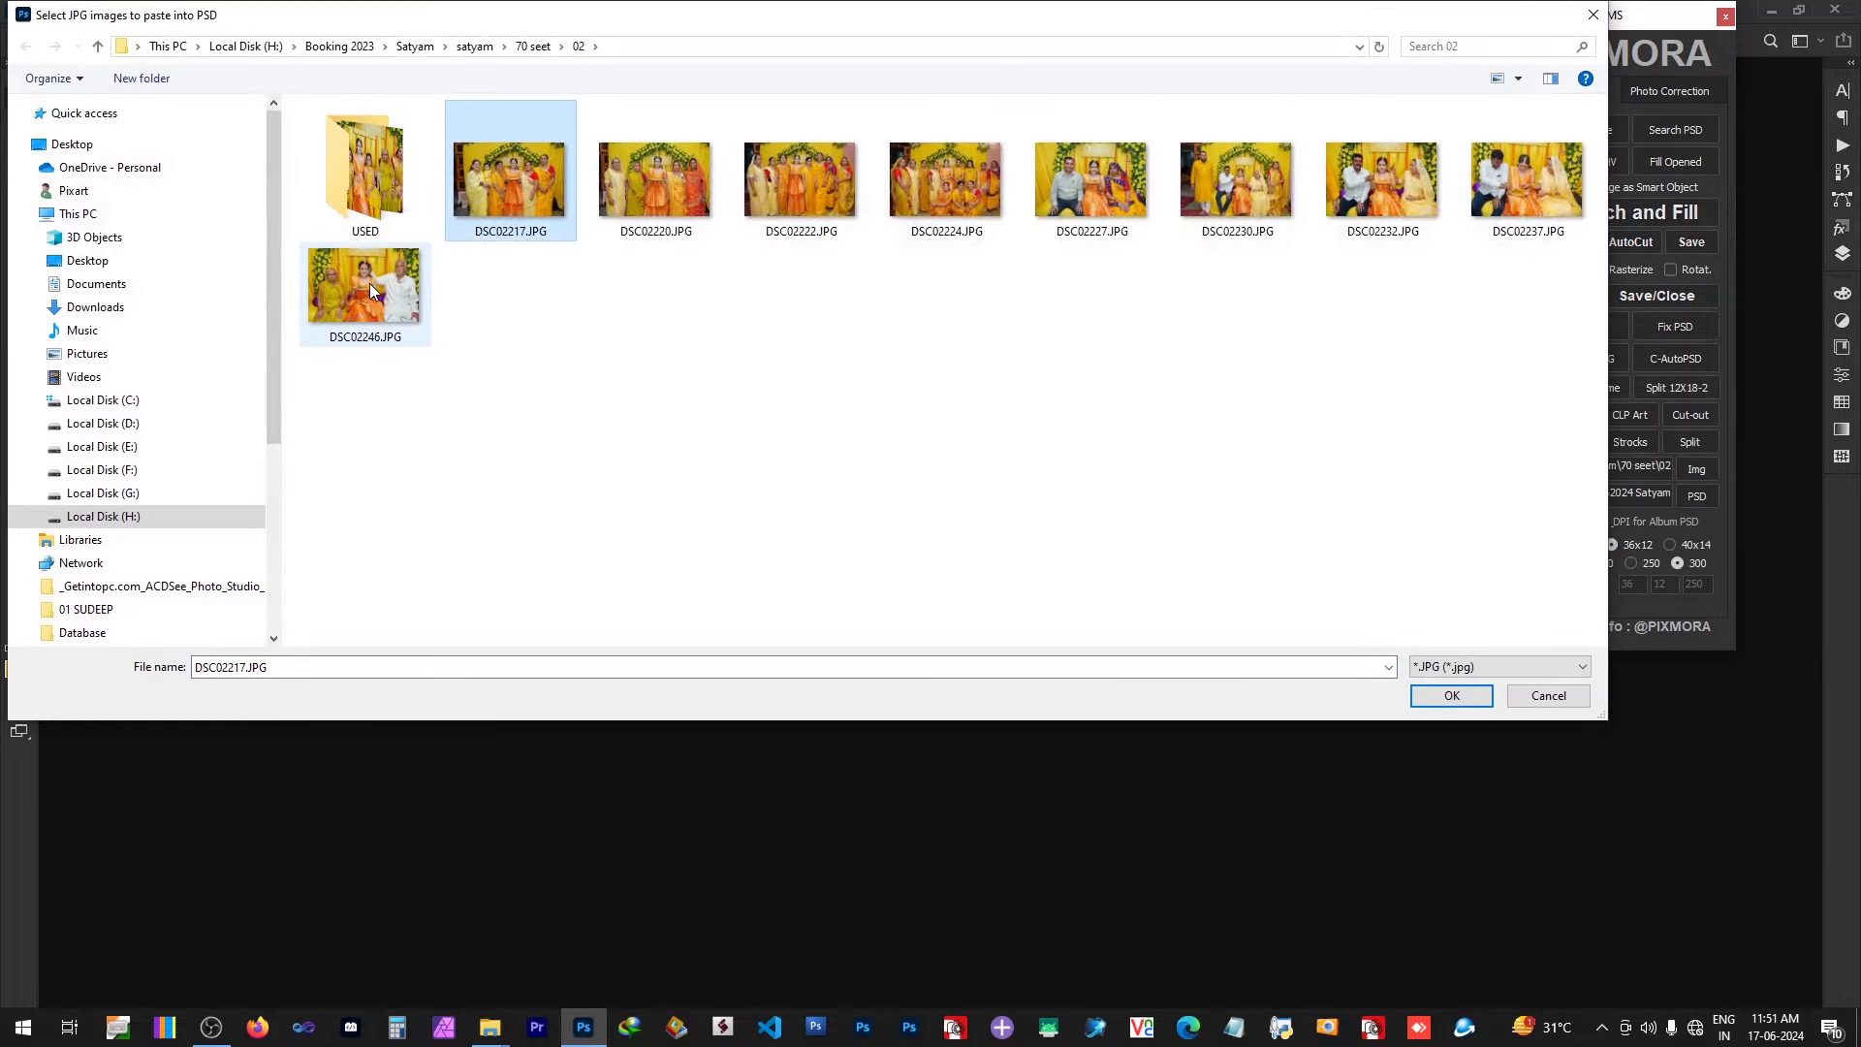
left_click(369, 287, "shift")
key("Return")
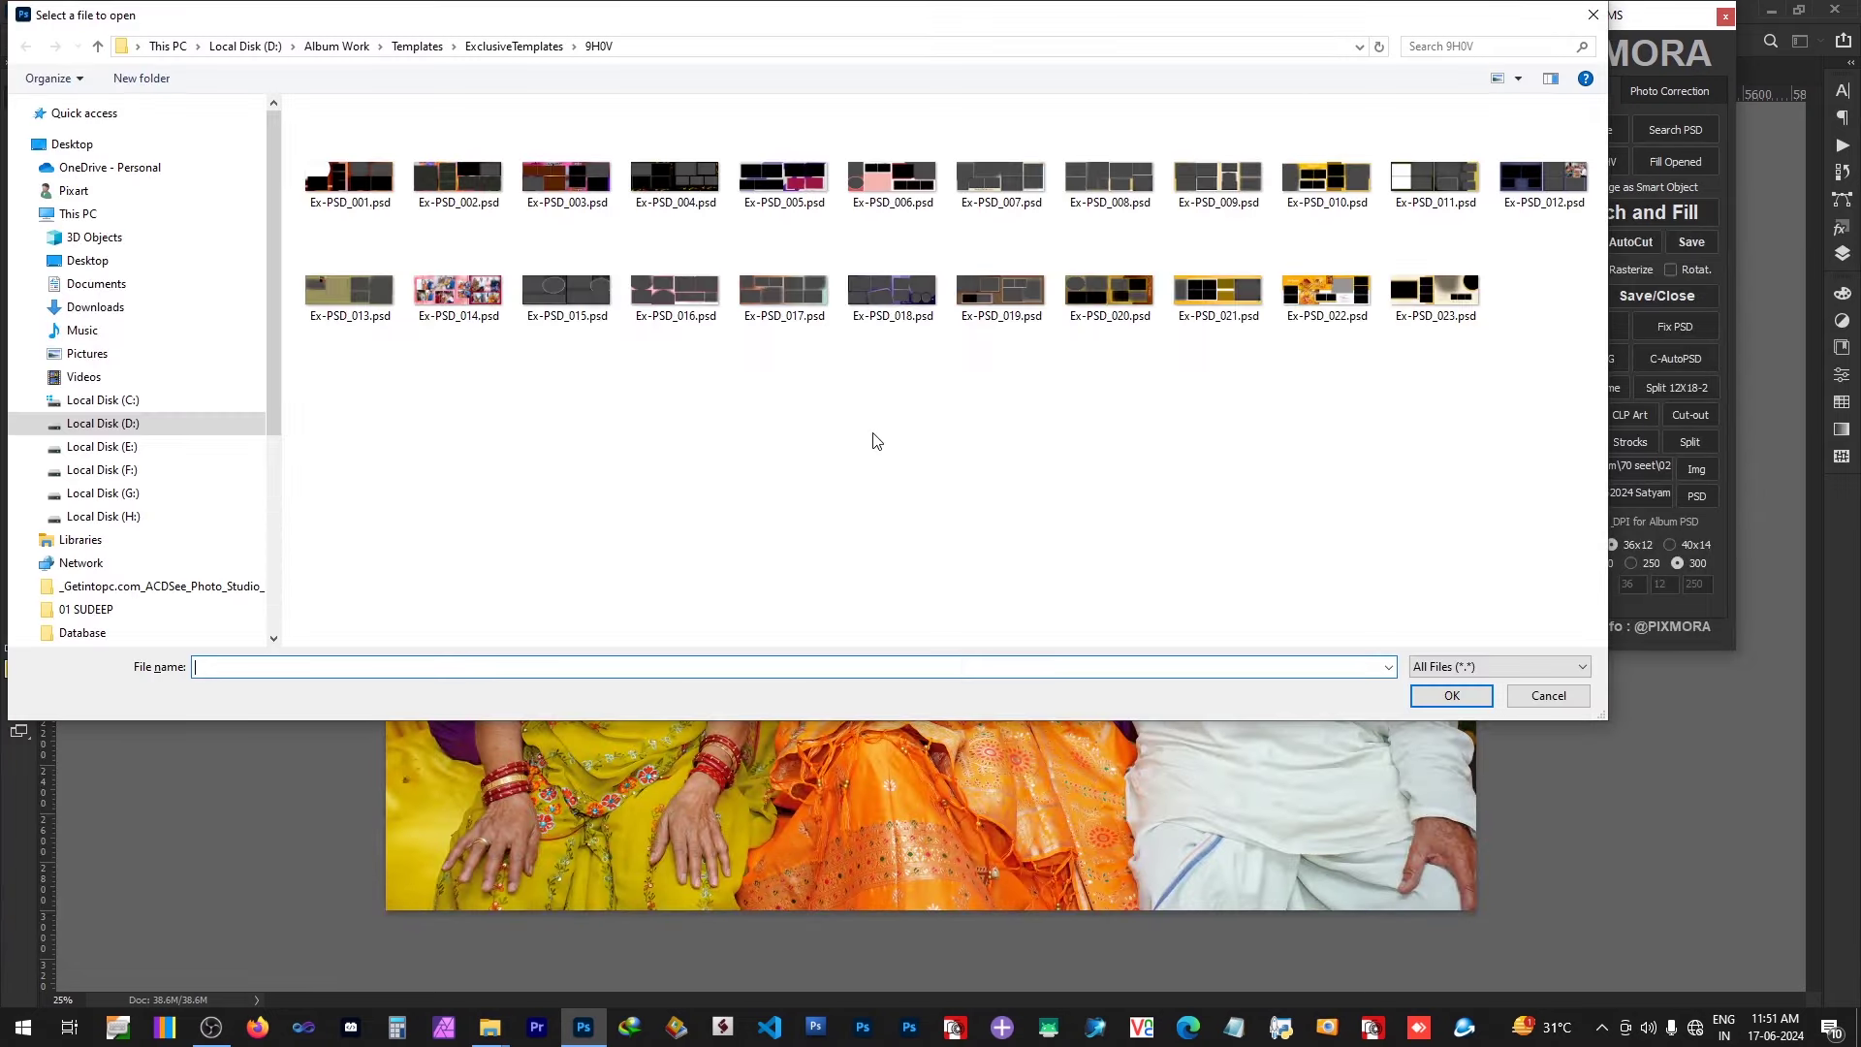
Step: Pick the template Ex-PSD_011.psd from the 9H0V folder to fill with the chosen photos
scroll(860, 480, "up", 3)
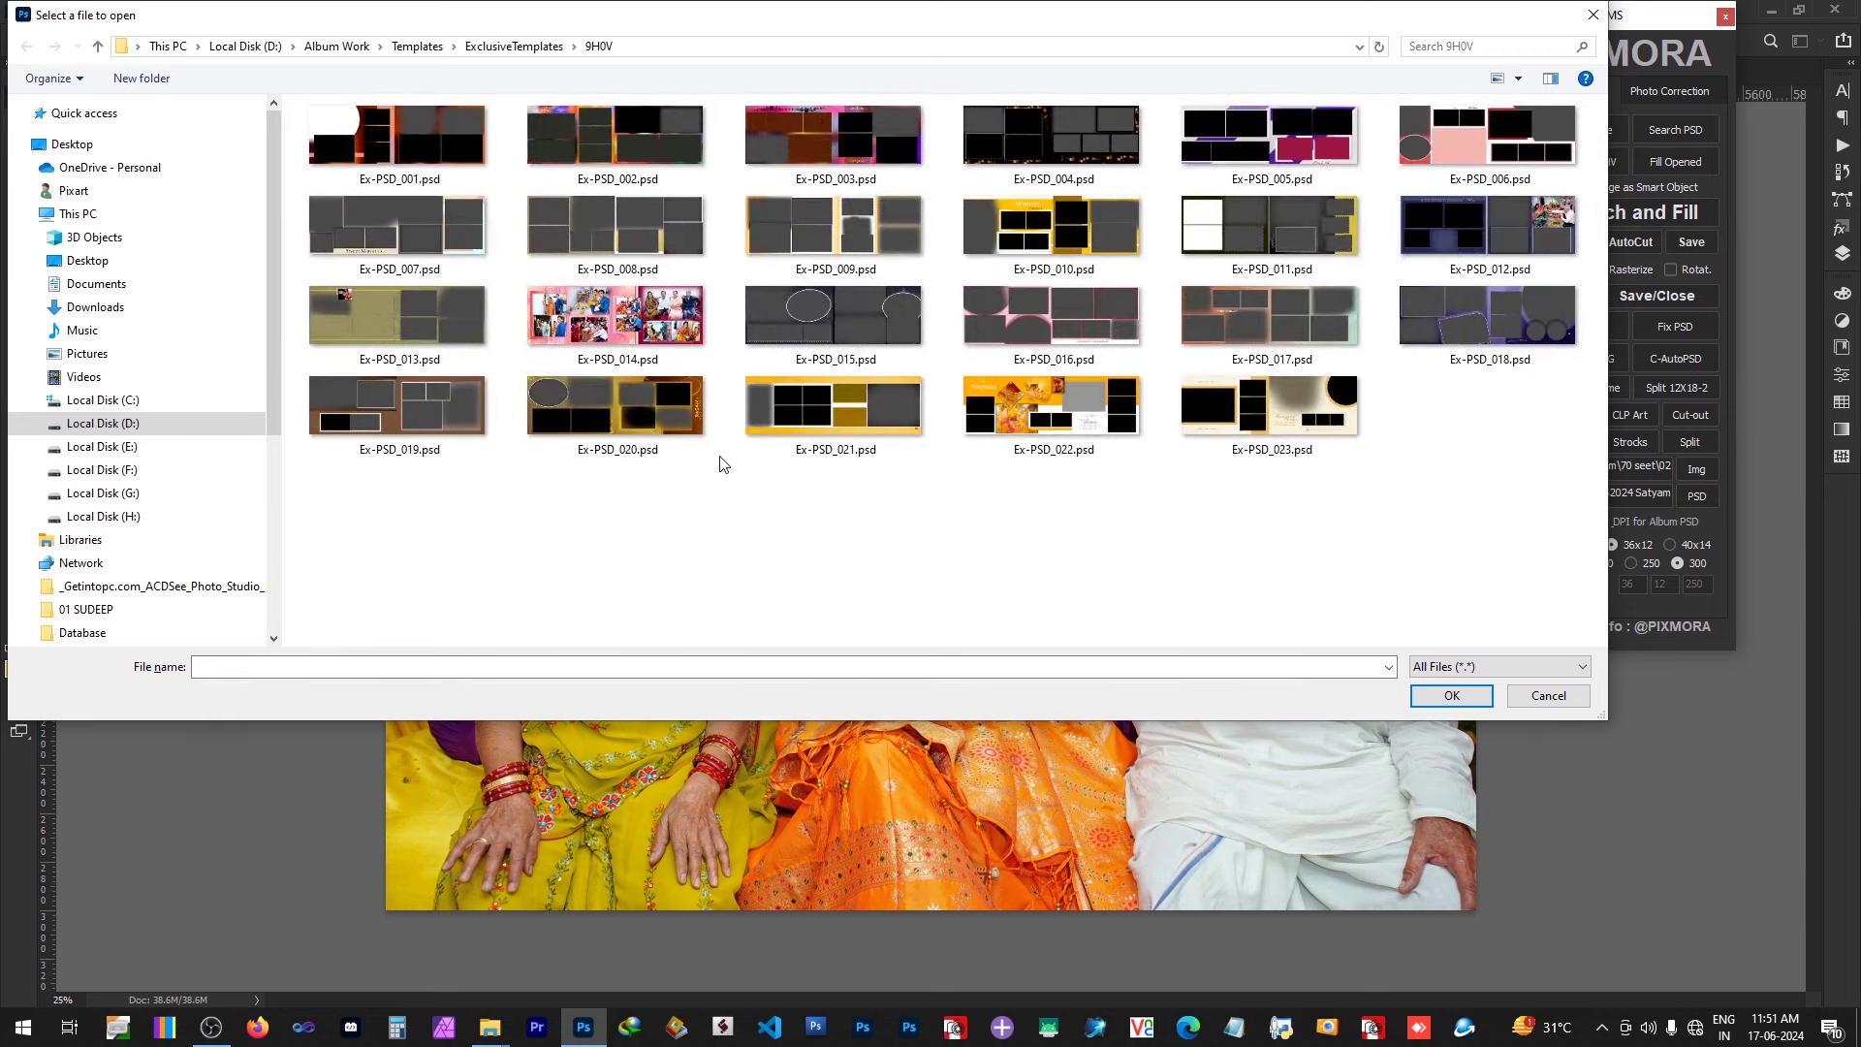
scroll(1061, 542, "up", 1)
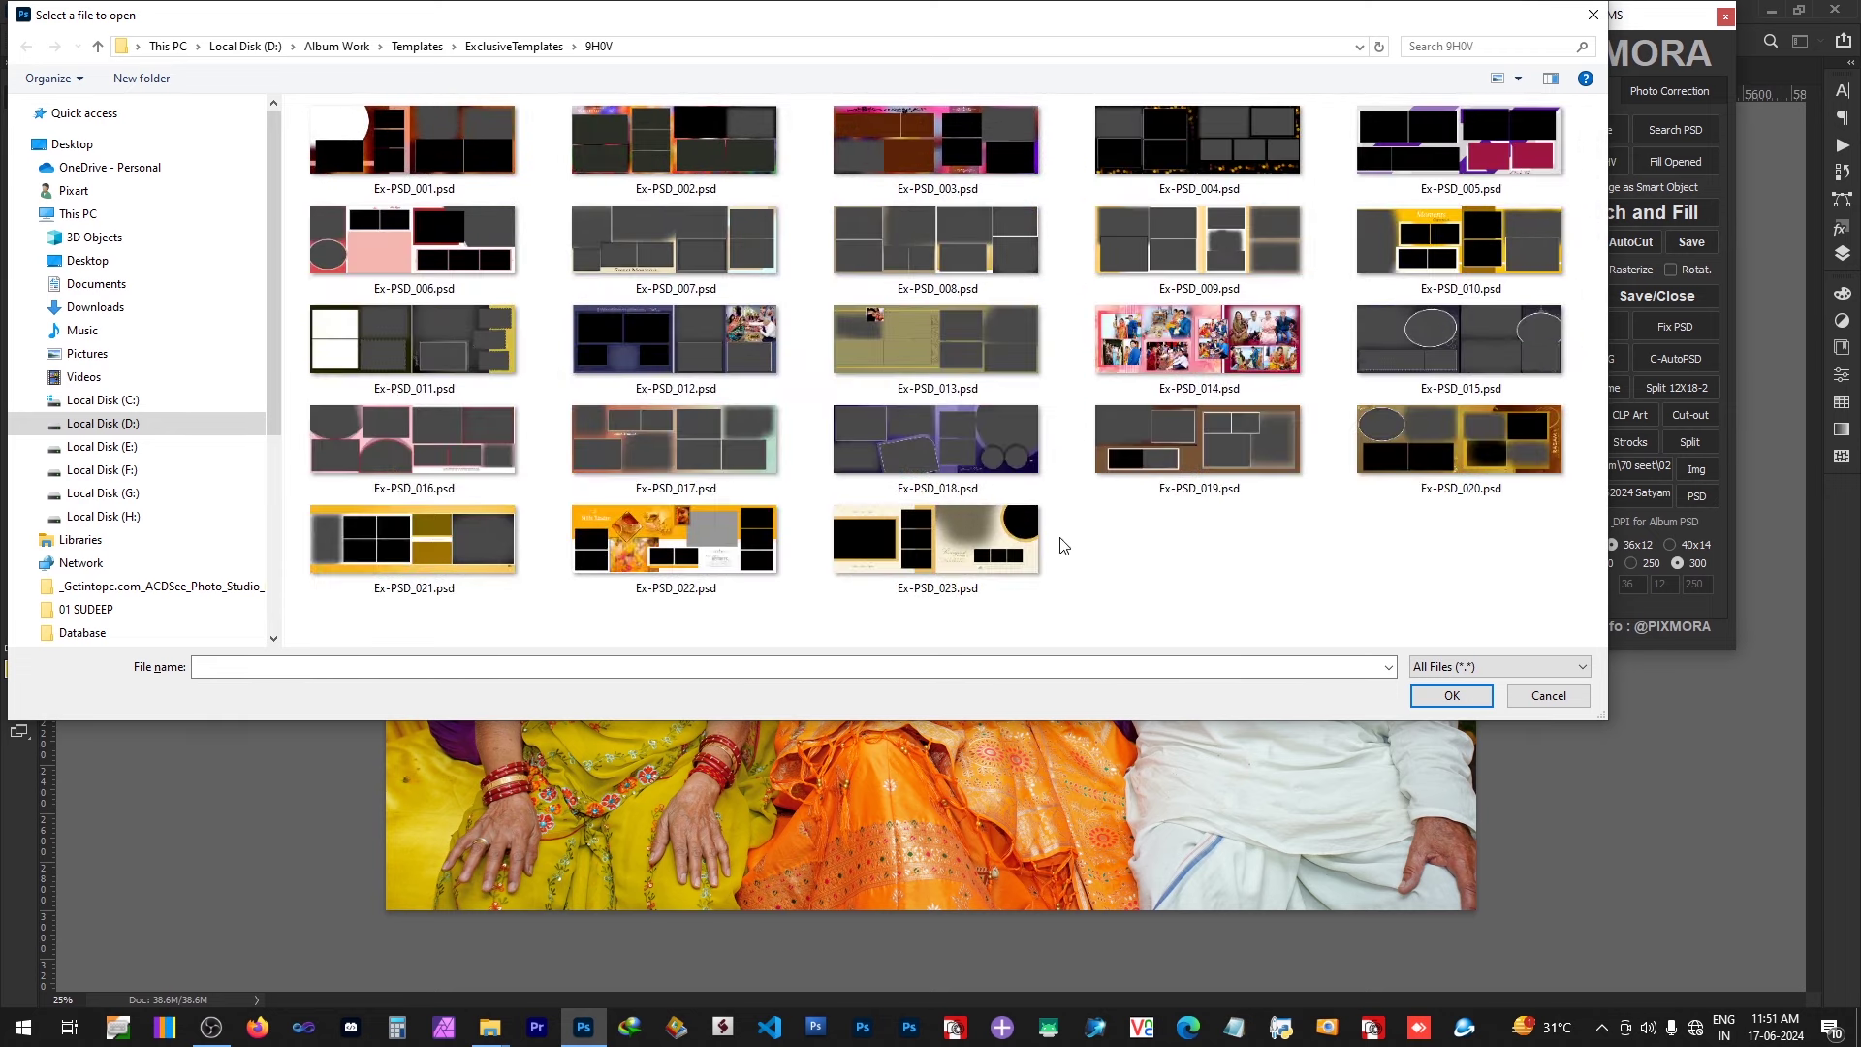
scroll(1064, 546, "up", 1)
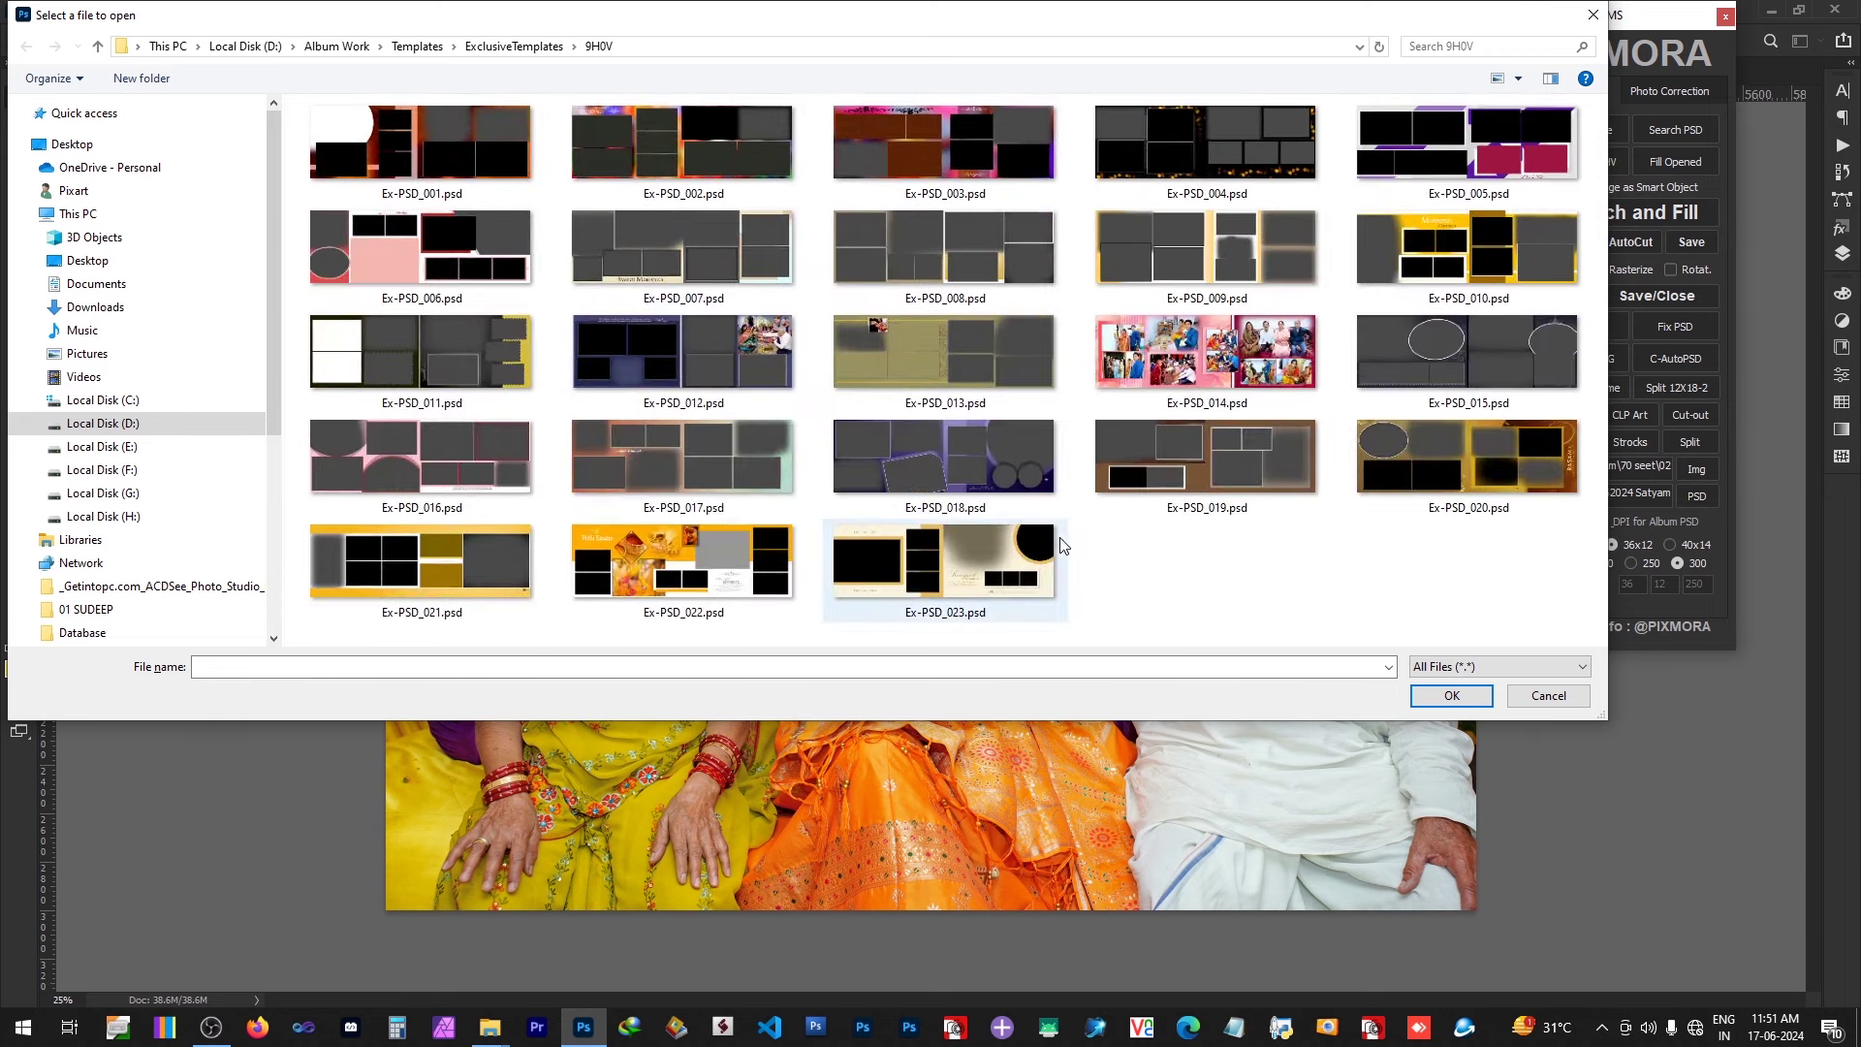
double_click(447, 345)
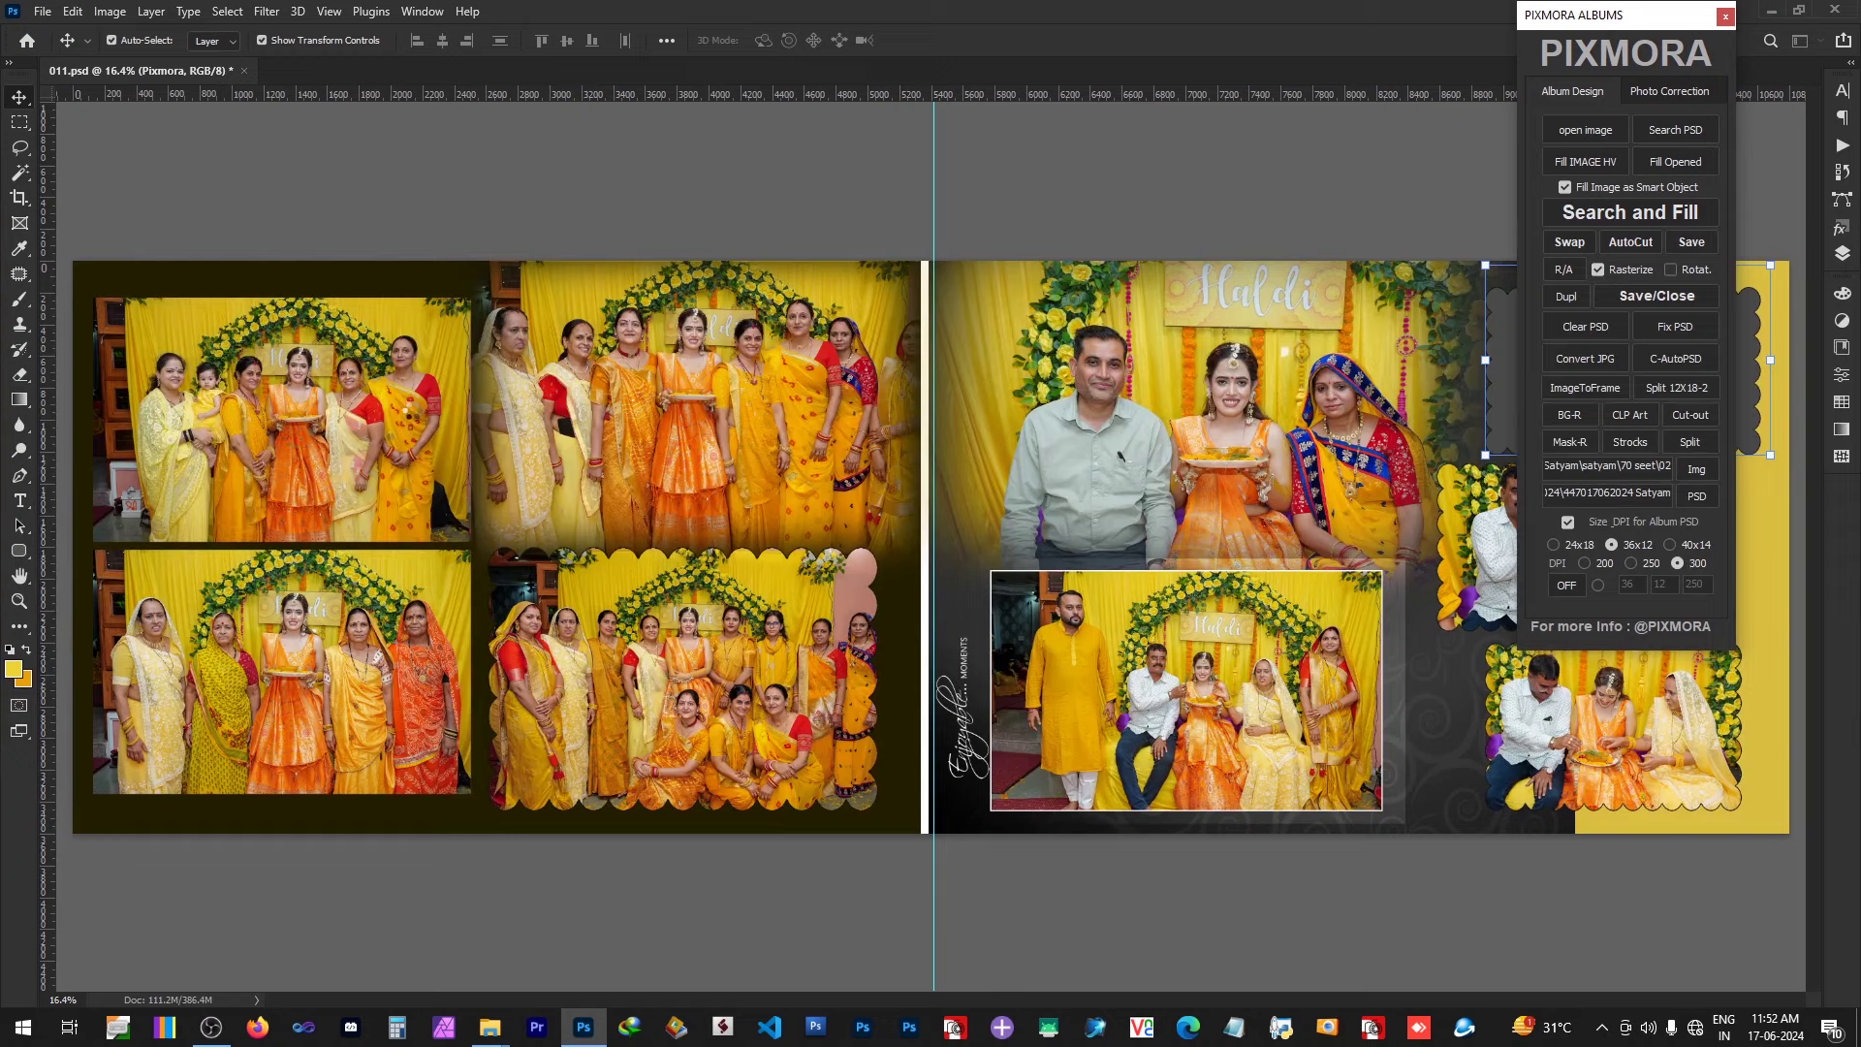
Step: Enlarge the upper-left group photo on the left page inside its frame
left_click(317, 438)
left_click_drag(468, 291, 496, 267)
key("Return")
Step: Lighten the left page's lower-left group photo with the Dodge tool, lasso around the woman at its right edge, and clear the selection
left_click(317, 666)
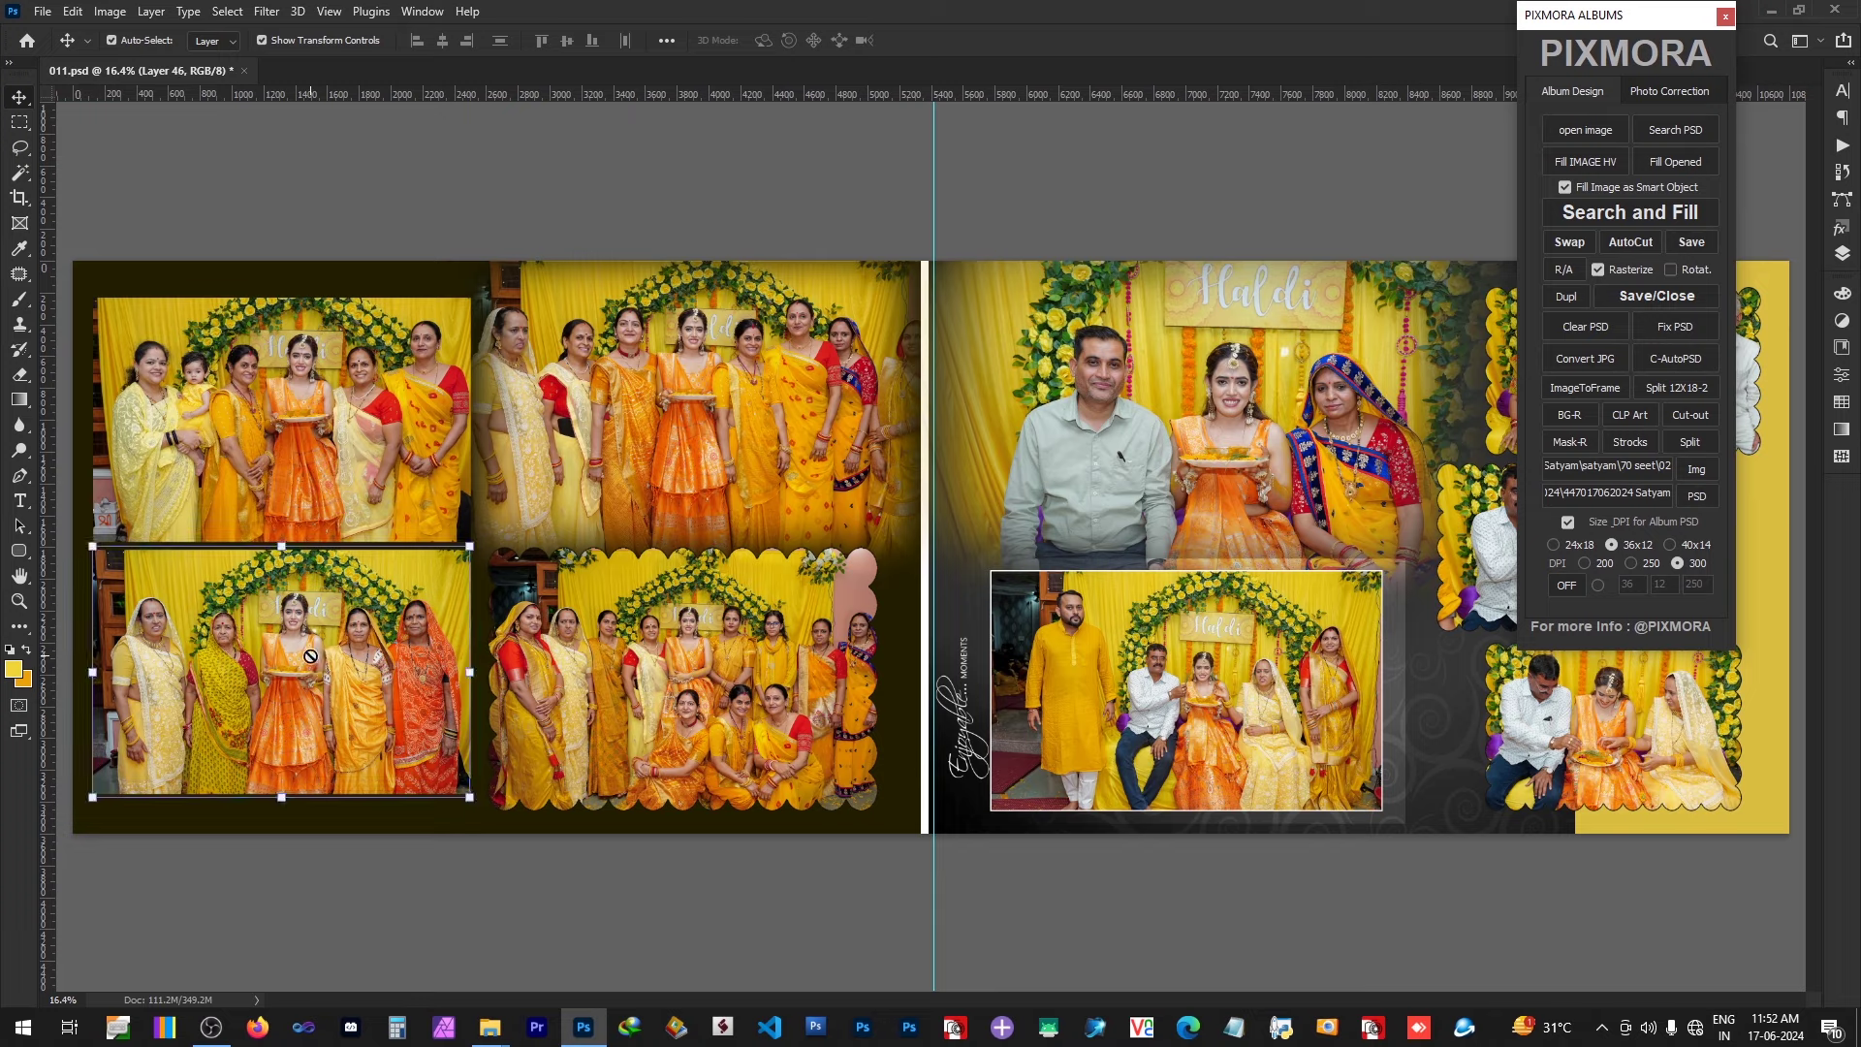
key("o")
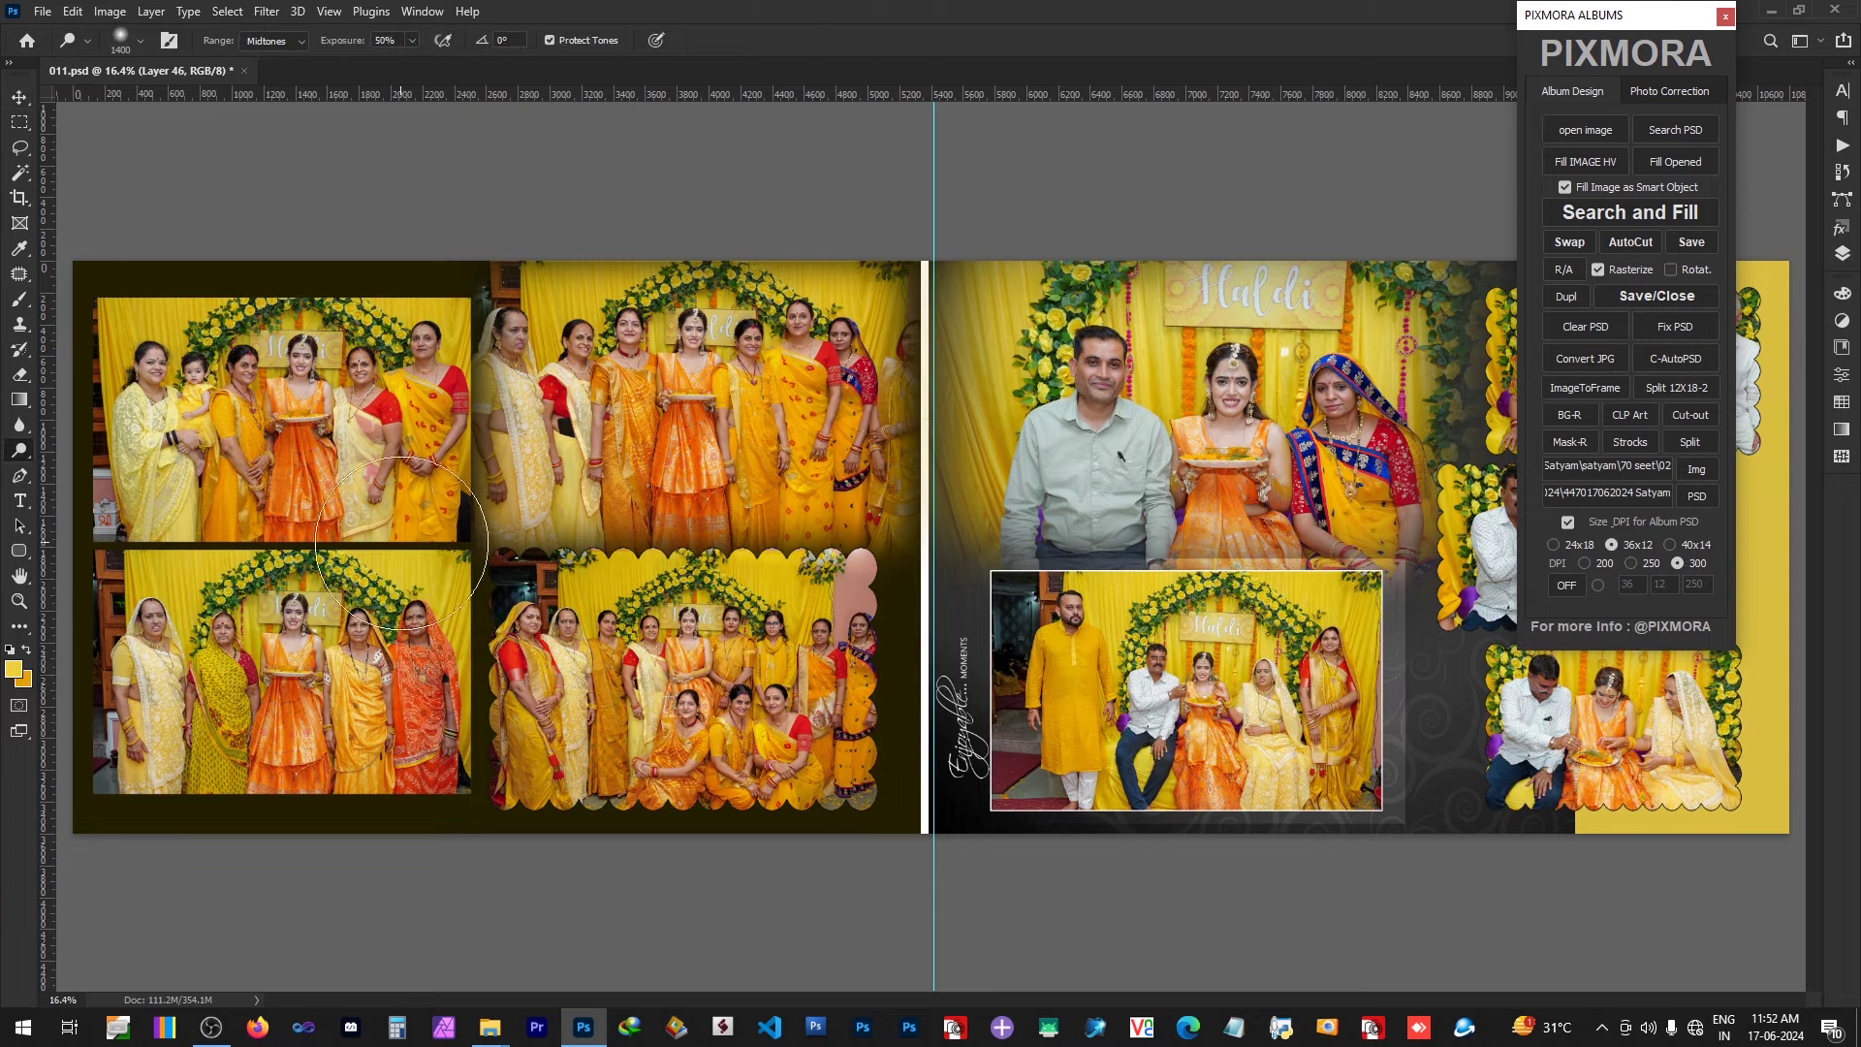
key("l")
mouse_move(455, 644)
left_mouse_down()
mouse_move(438, 662)
mouse_move(399, 630)
mouse_move(394, 562)
mouse_move(494, 524)
left_mouse_up()
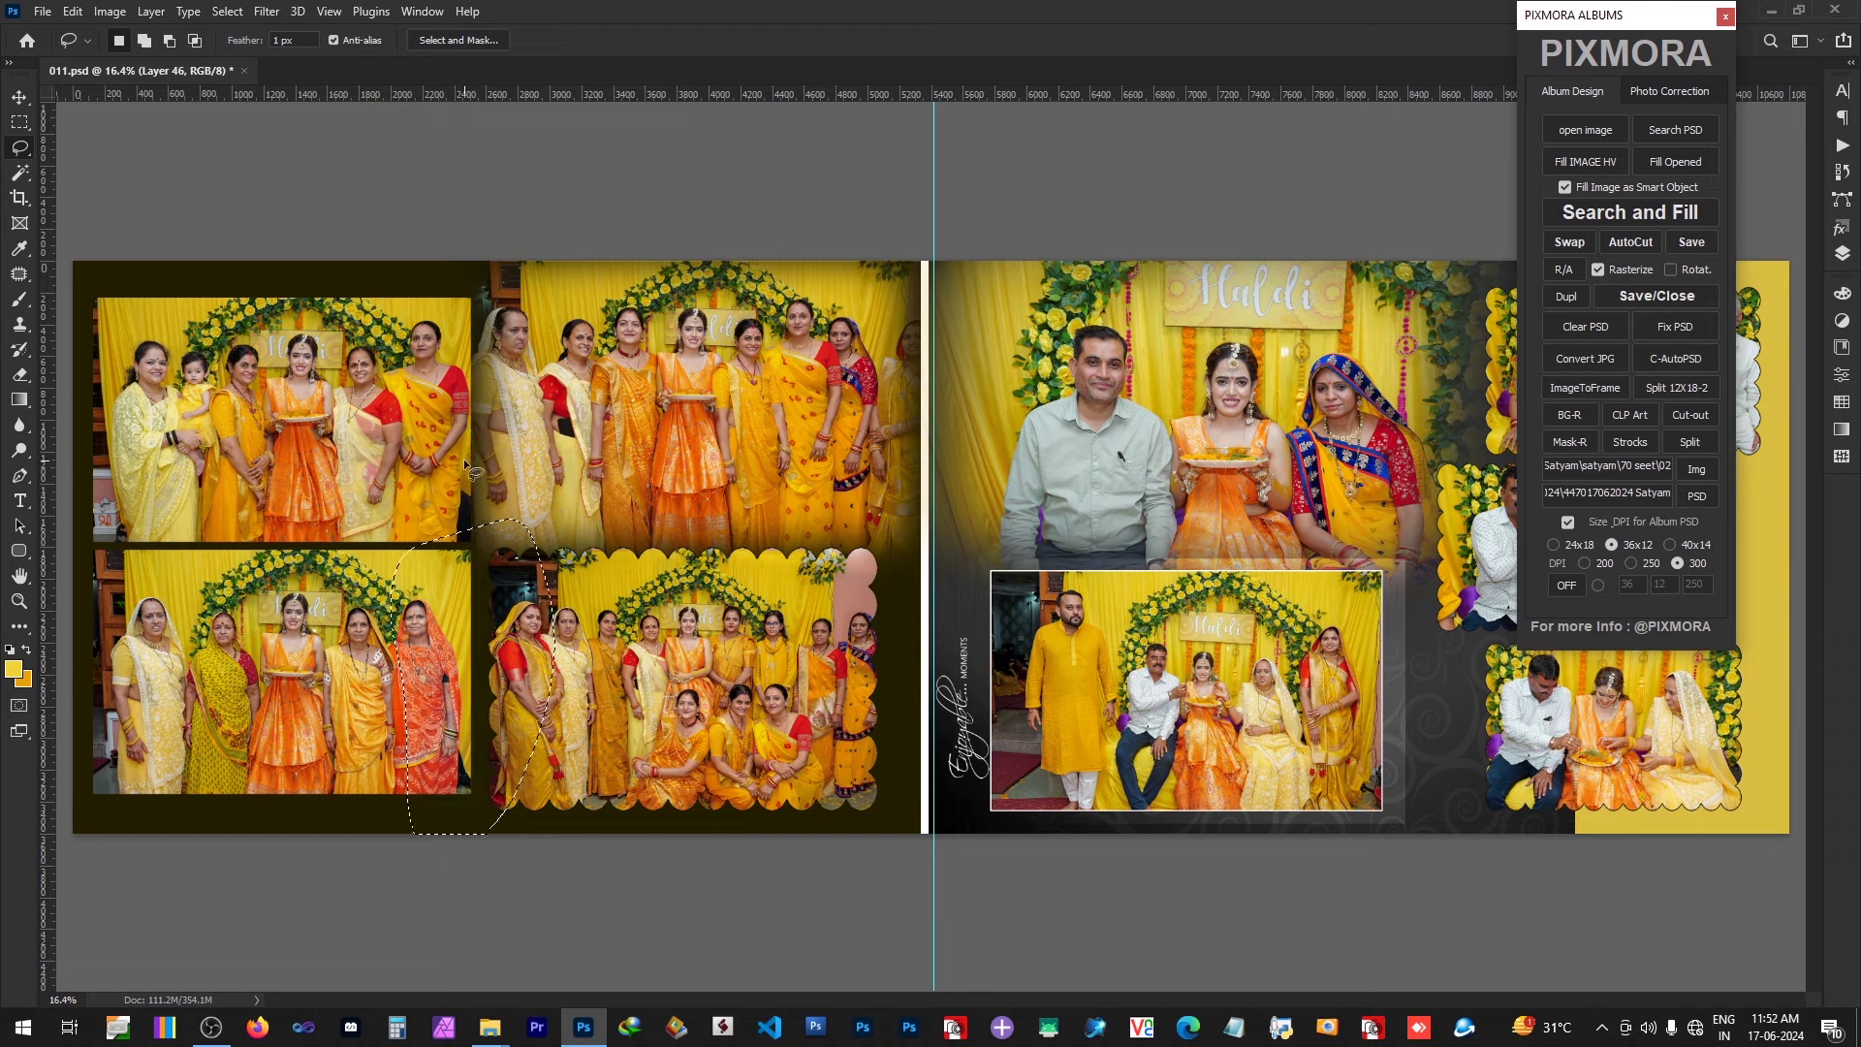
key("ctrl+d")
Step: Lighten the left page's scalloped group photo and the large group photo above it with the Dodge tool
key("v")
left_click(691, 695)
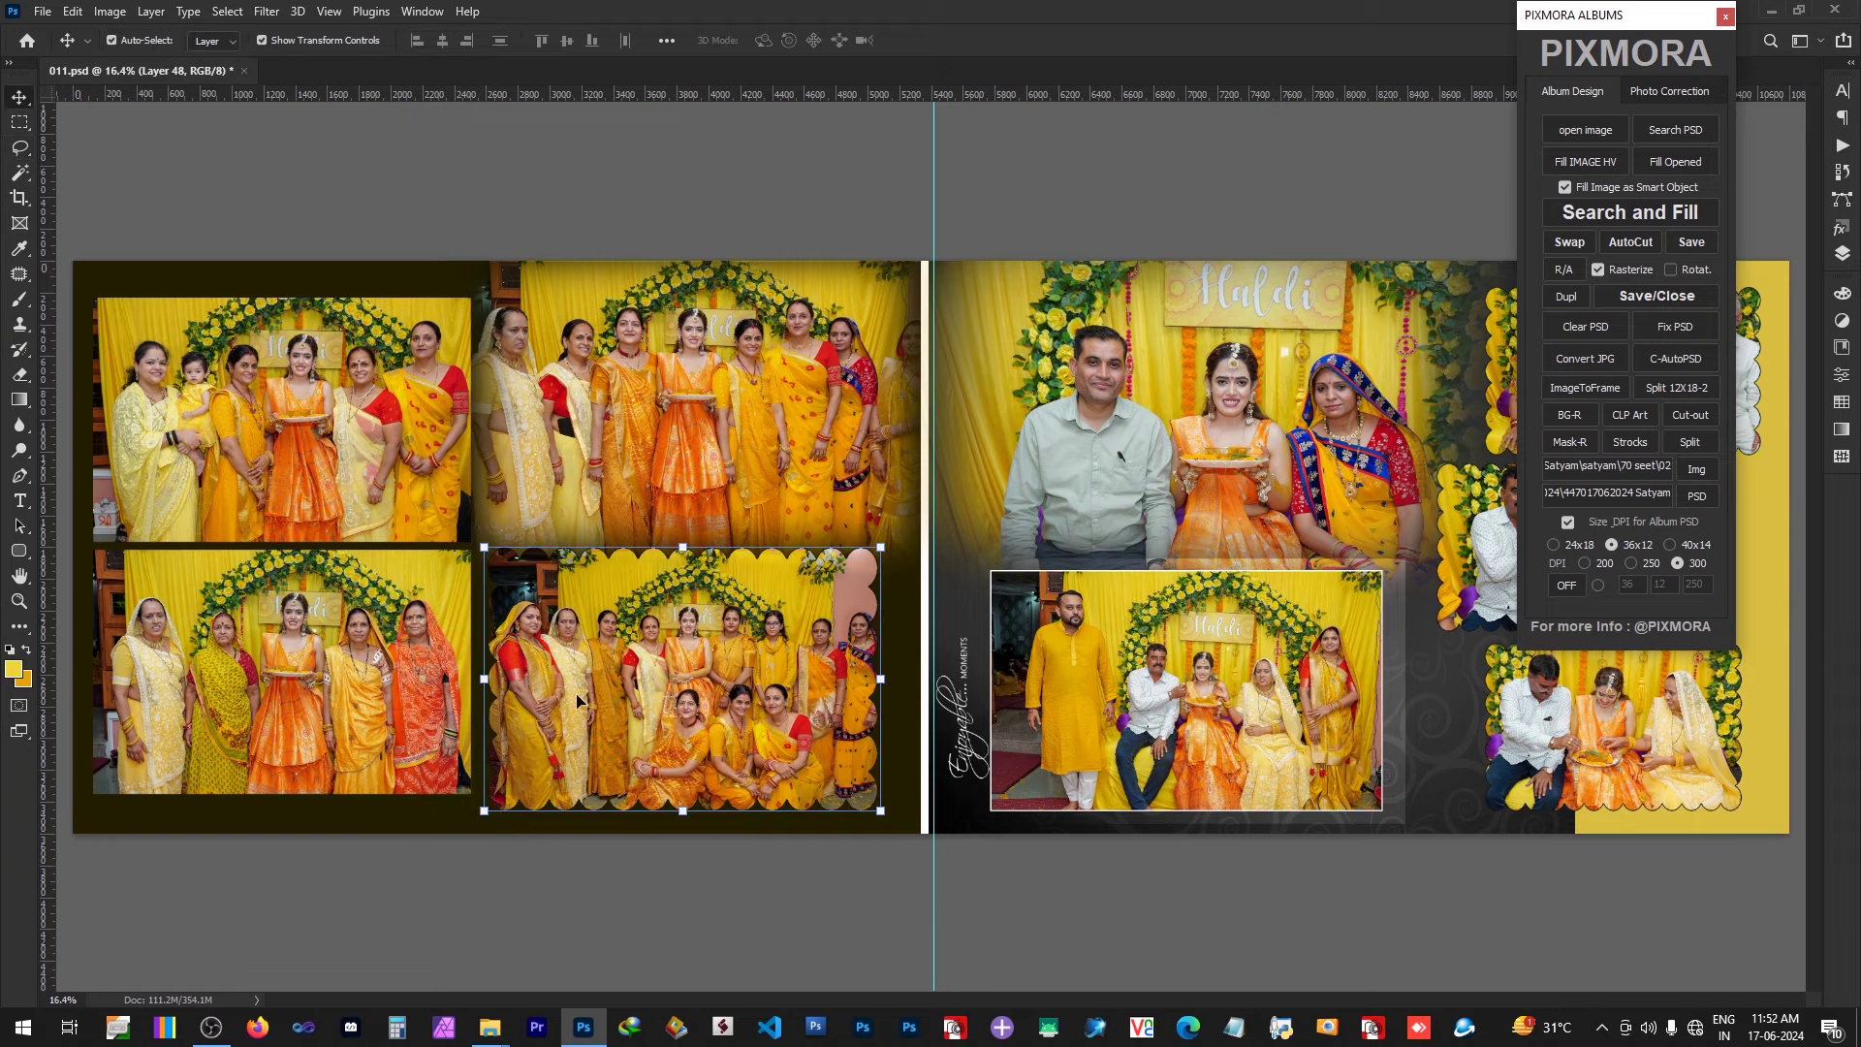
key("o")
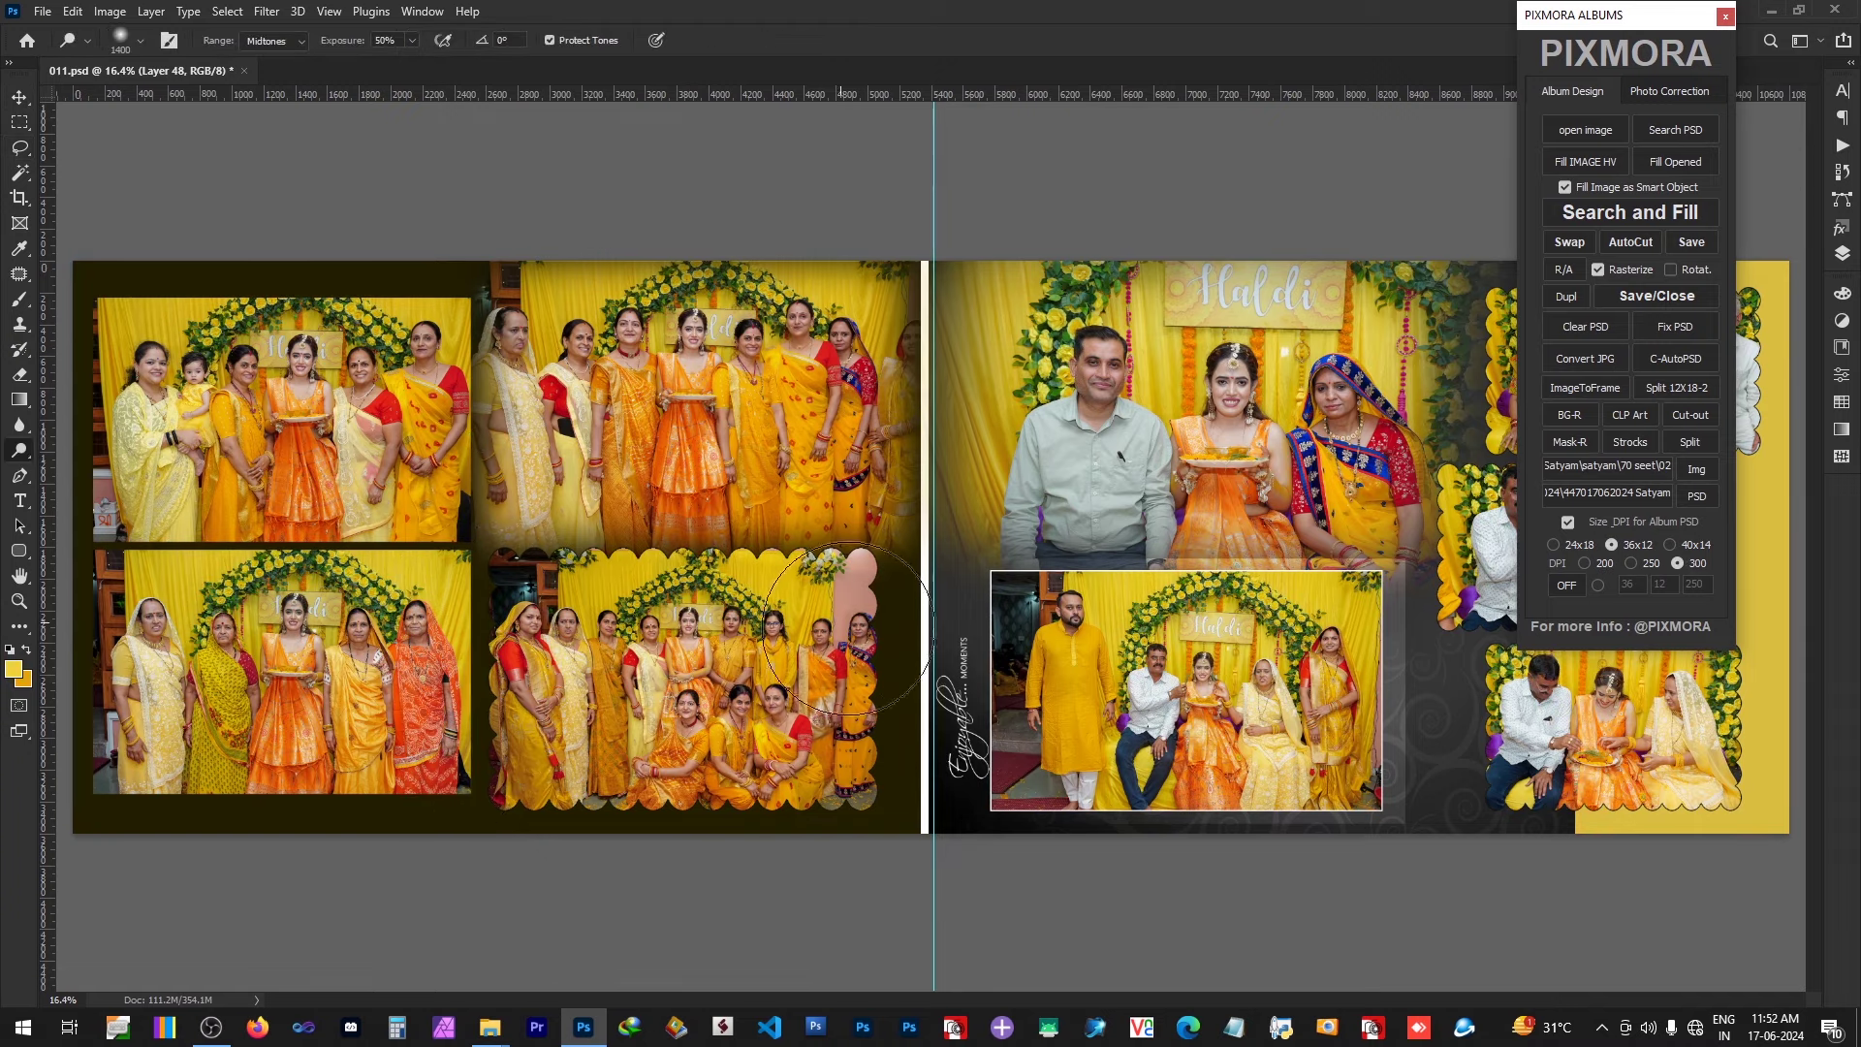
key("v")
left_click(757, 419)
key("o")
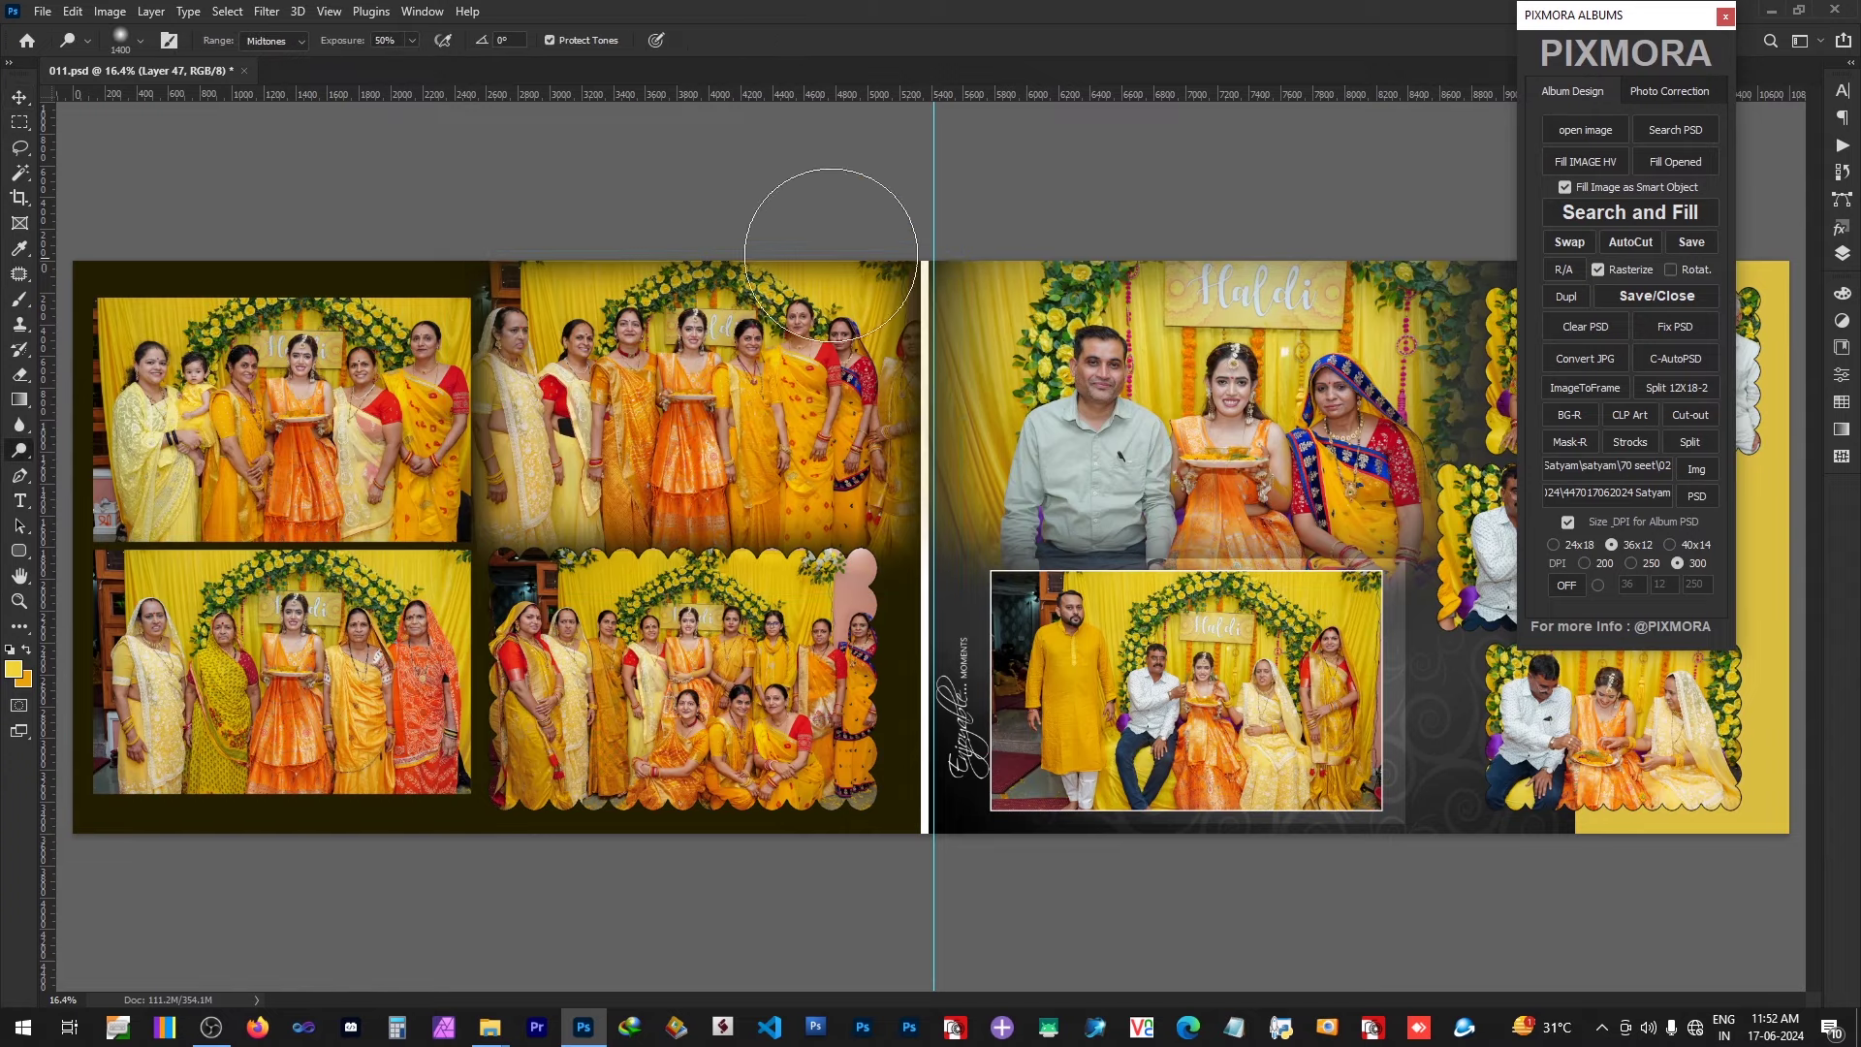
Step: Scale down the left page's upper-right group photo so all the women fit inside its soft-edged frame
key("v")
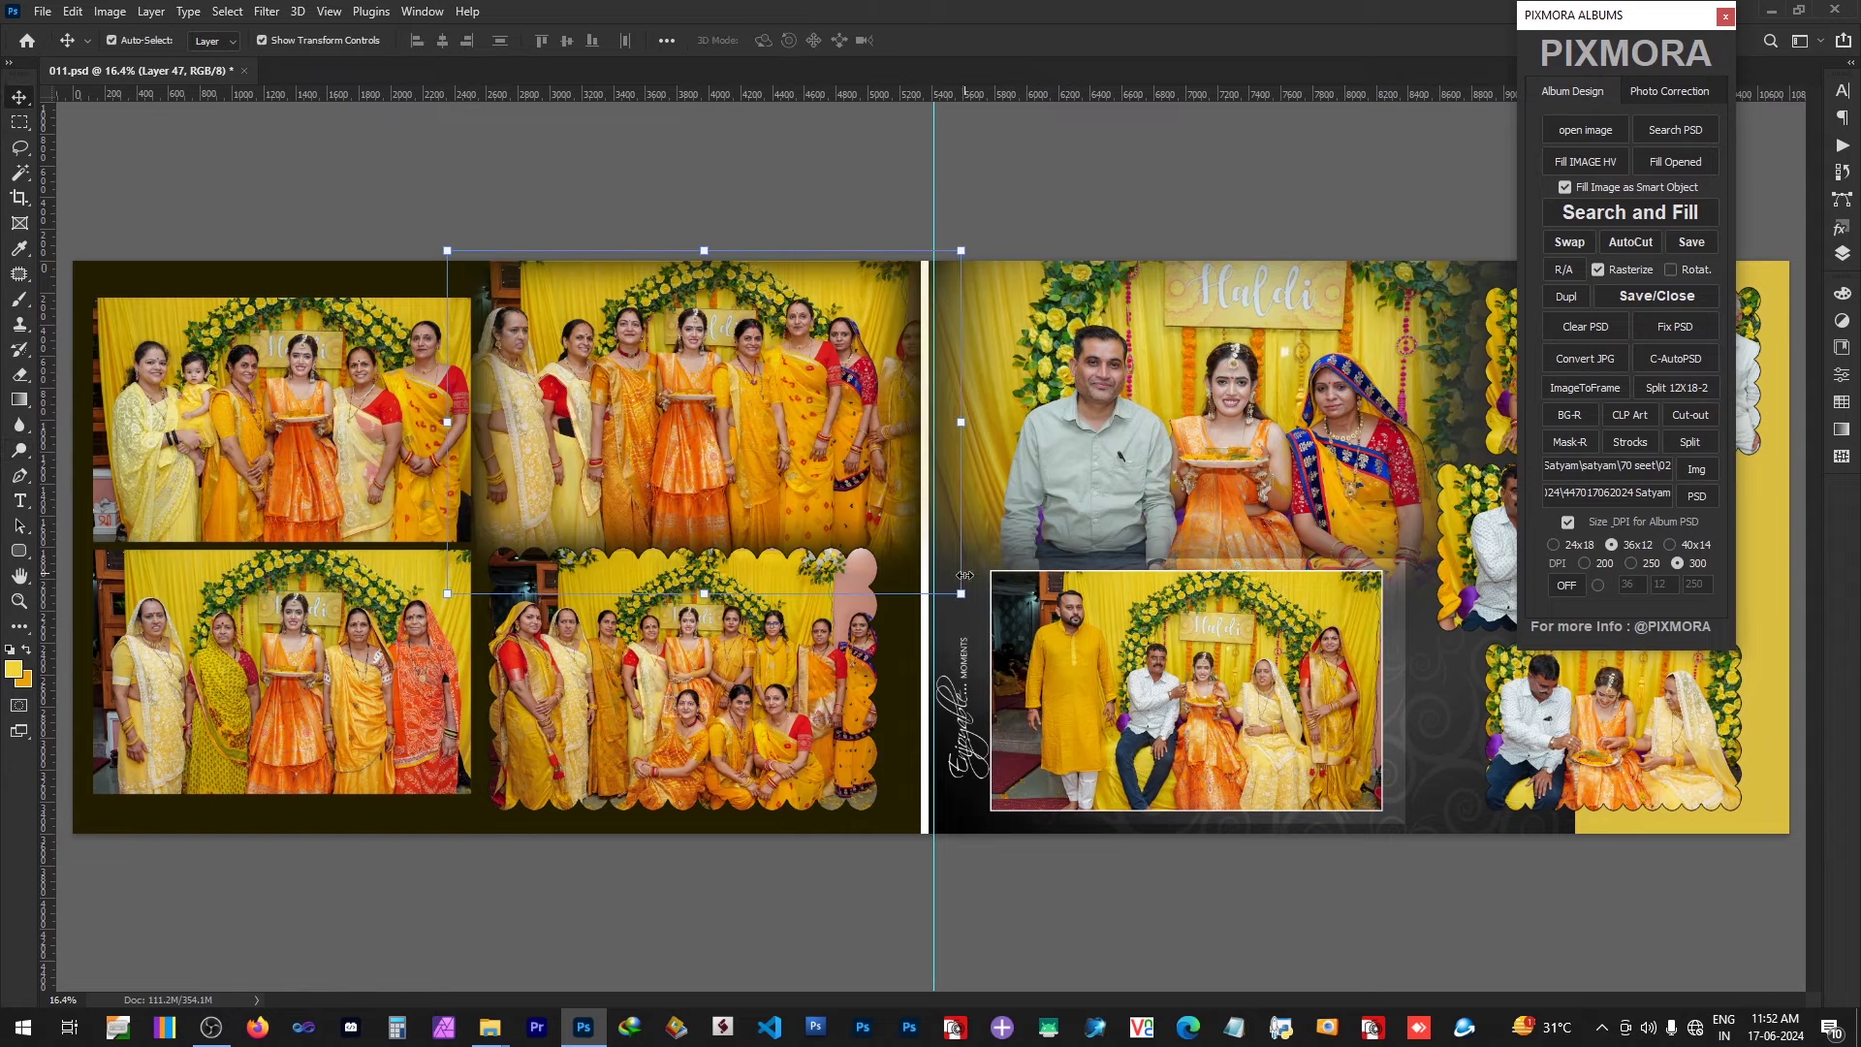
left_click_drag(961, 594, 922, 568)
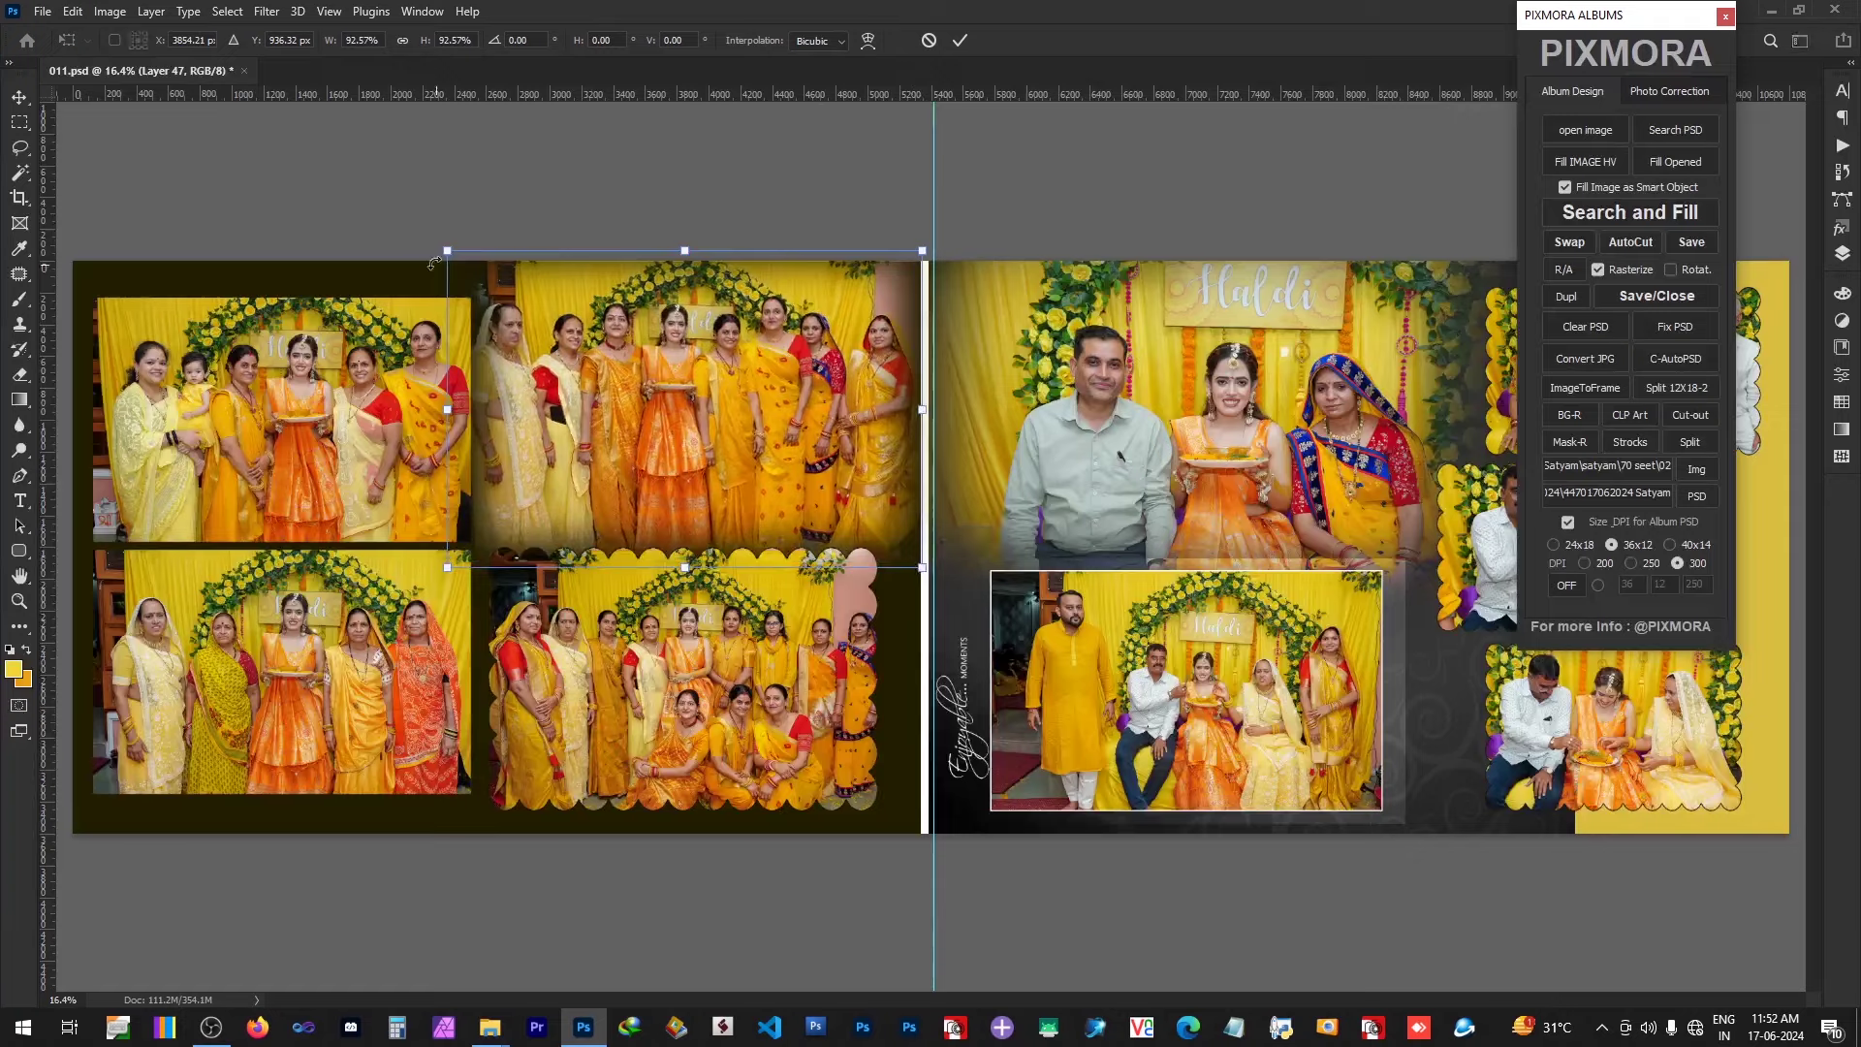
left_click_drag(447, 250, 458, 258)
key("Return")
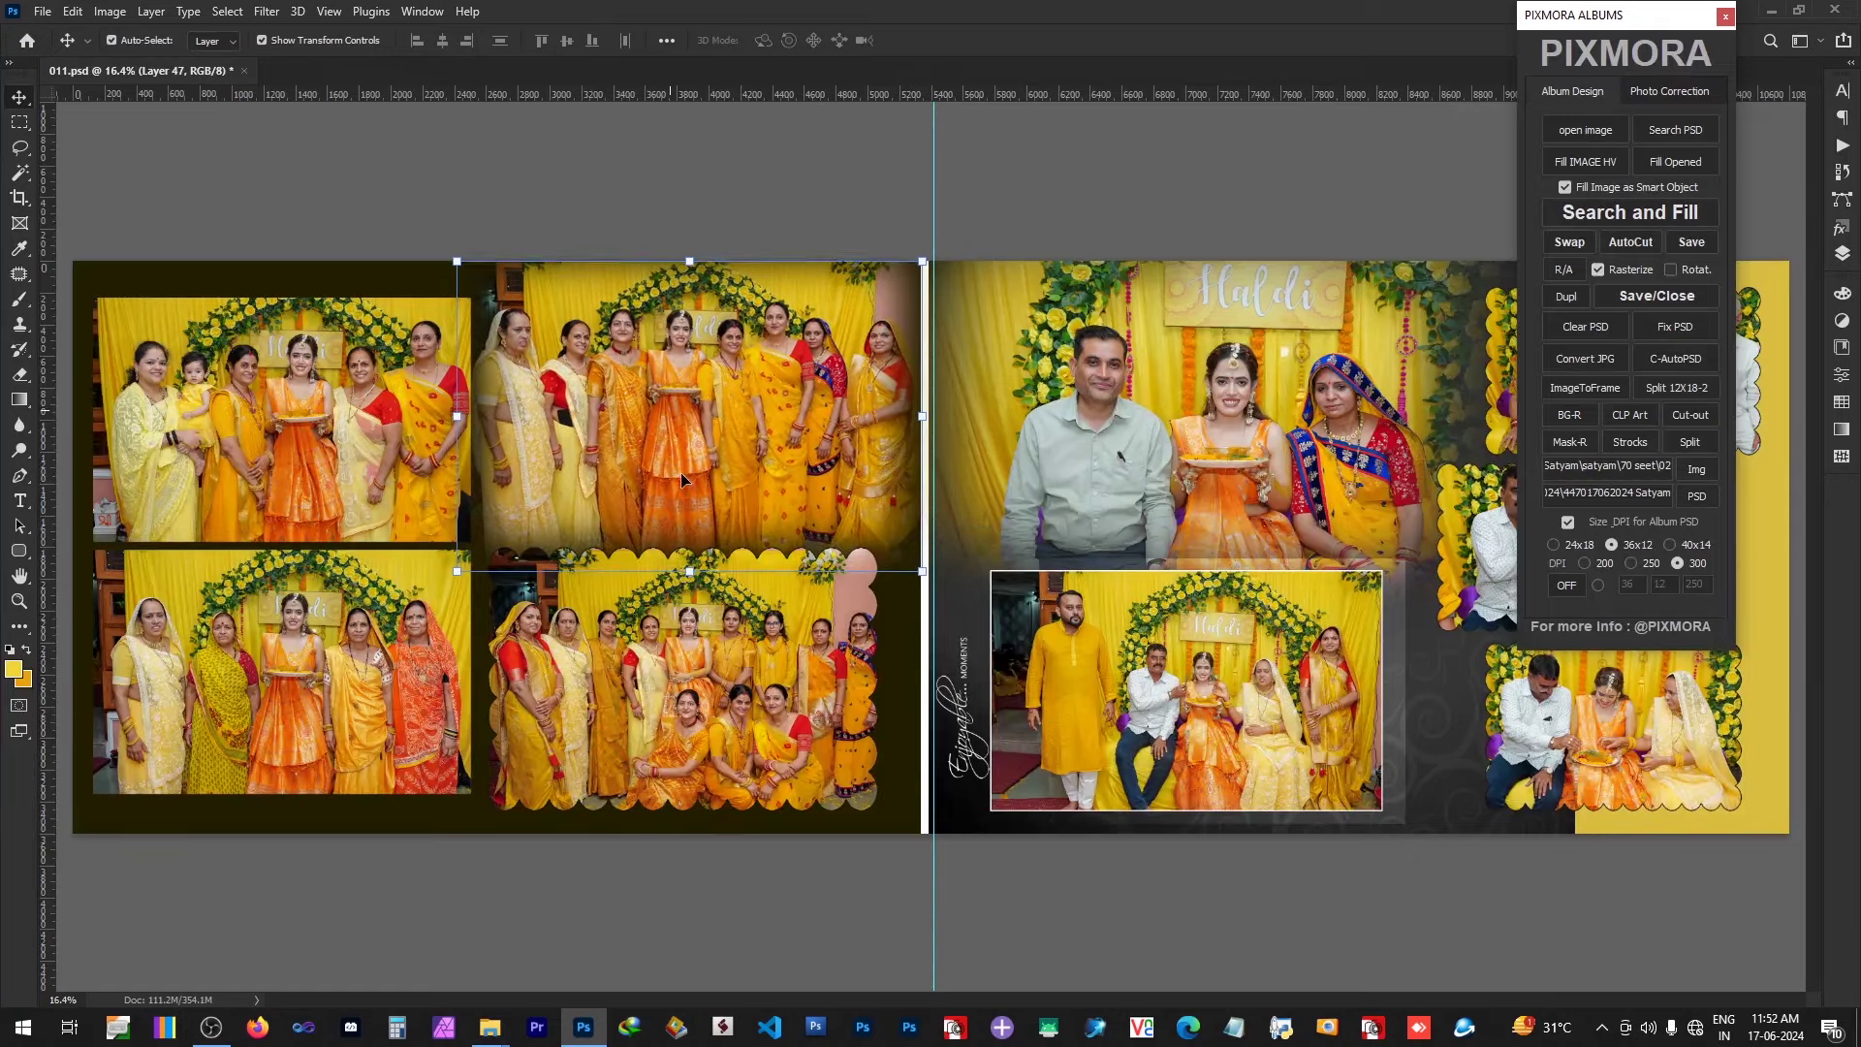
Step: Extend the soft-edged Pixmora frame shape under the upper-right group photo on the left page using a 900 px brush
right_click(652, 438)
left_click(697, 474)
key("b")
key("bracketleft")
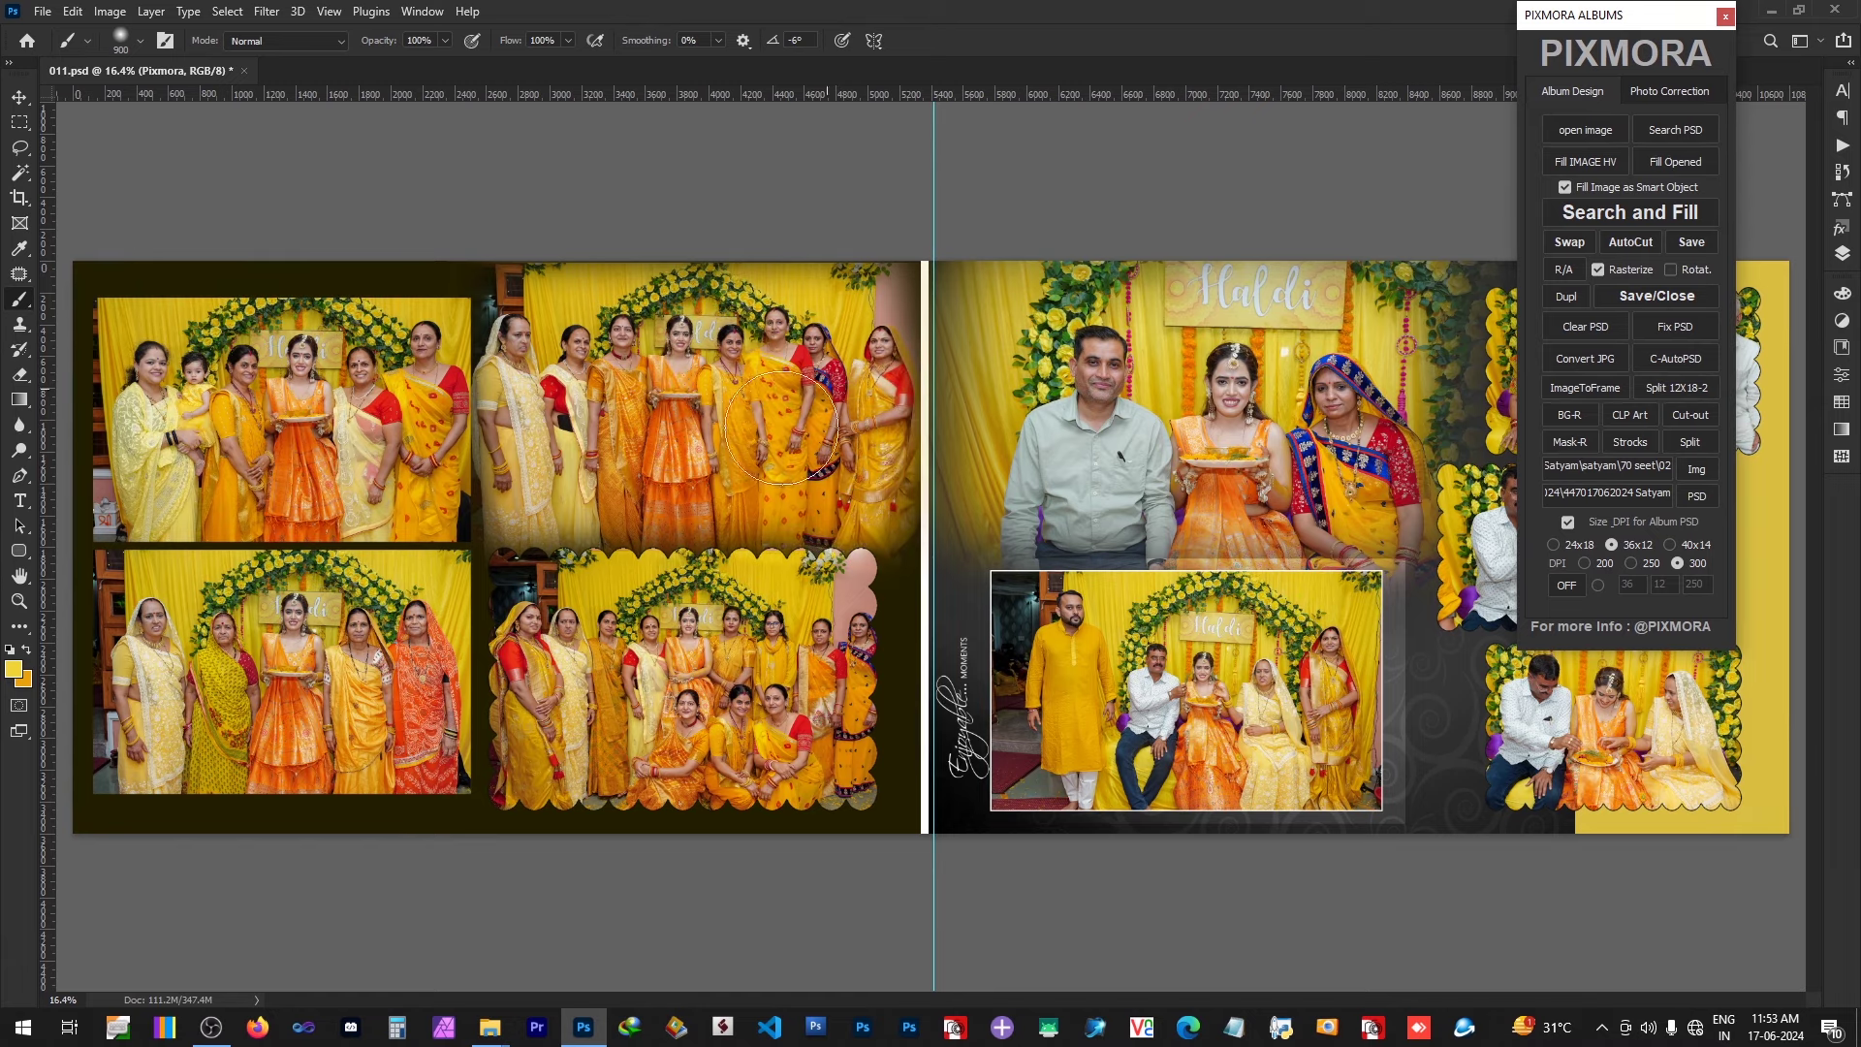
Step: Move the right page's large three-person photo about 268 px left and 139 px up, and lighten it with the Dodge tool
key("v")
left_click_drag(1190, 431, 1143, 402)
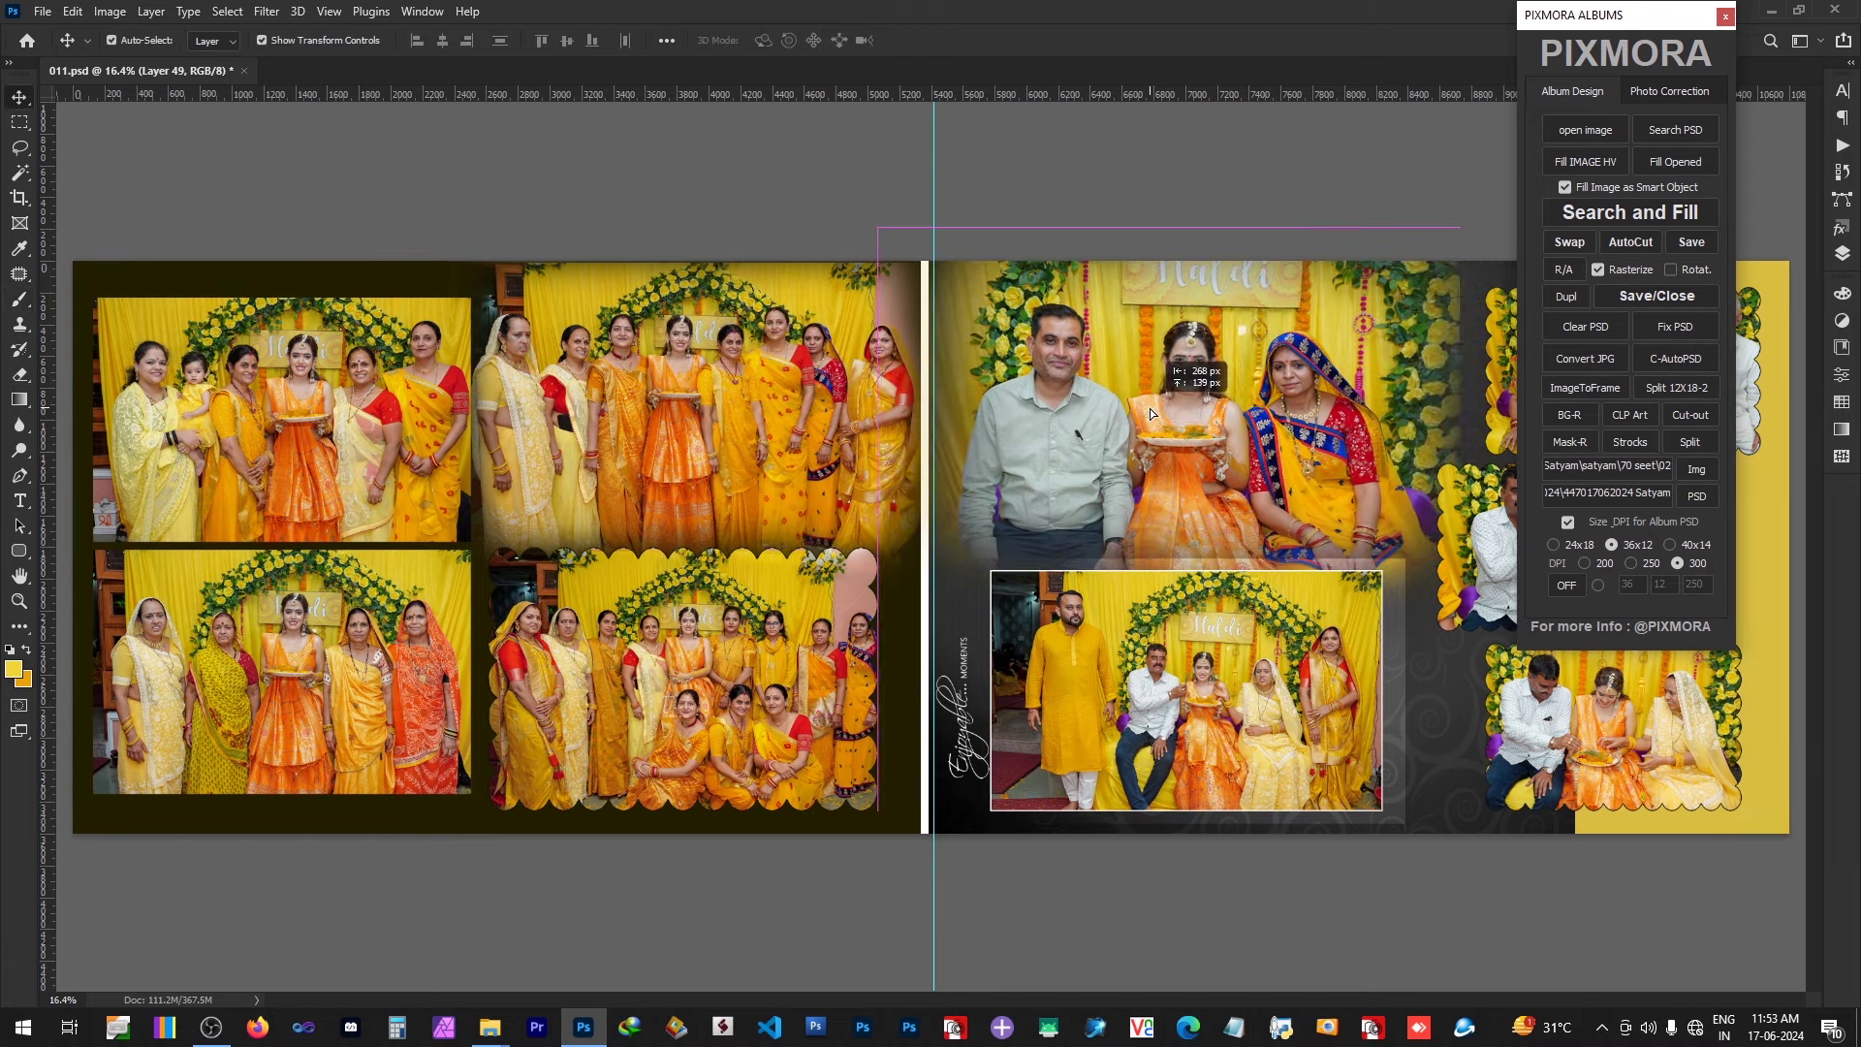
key("o")
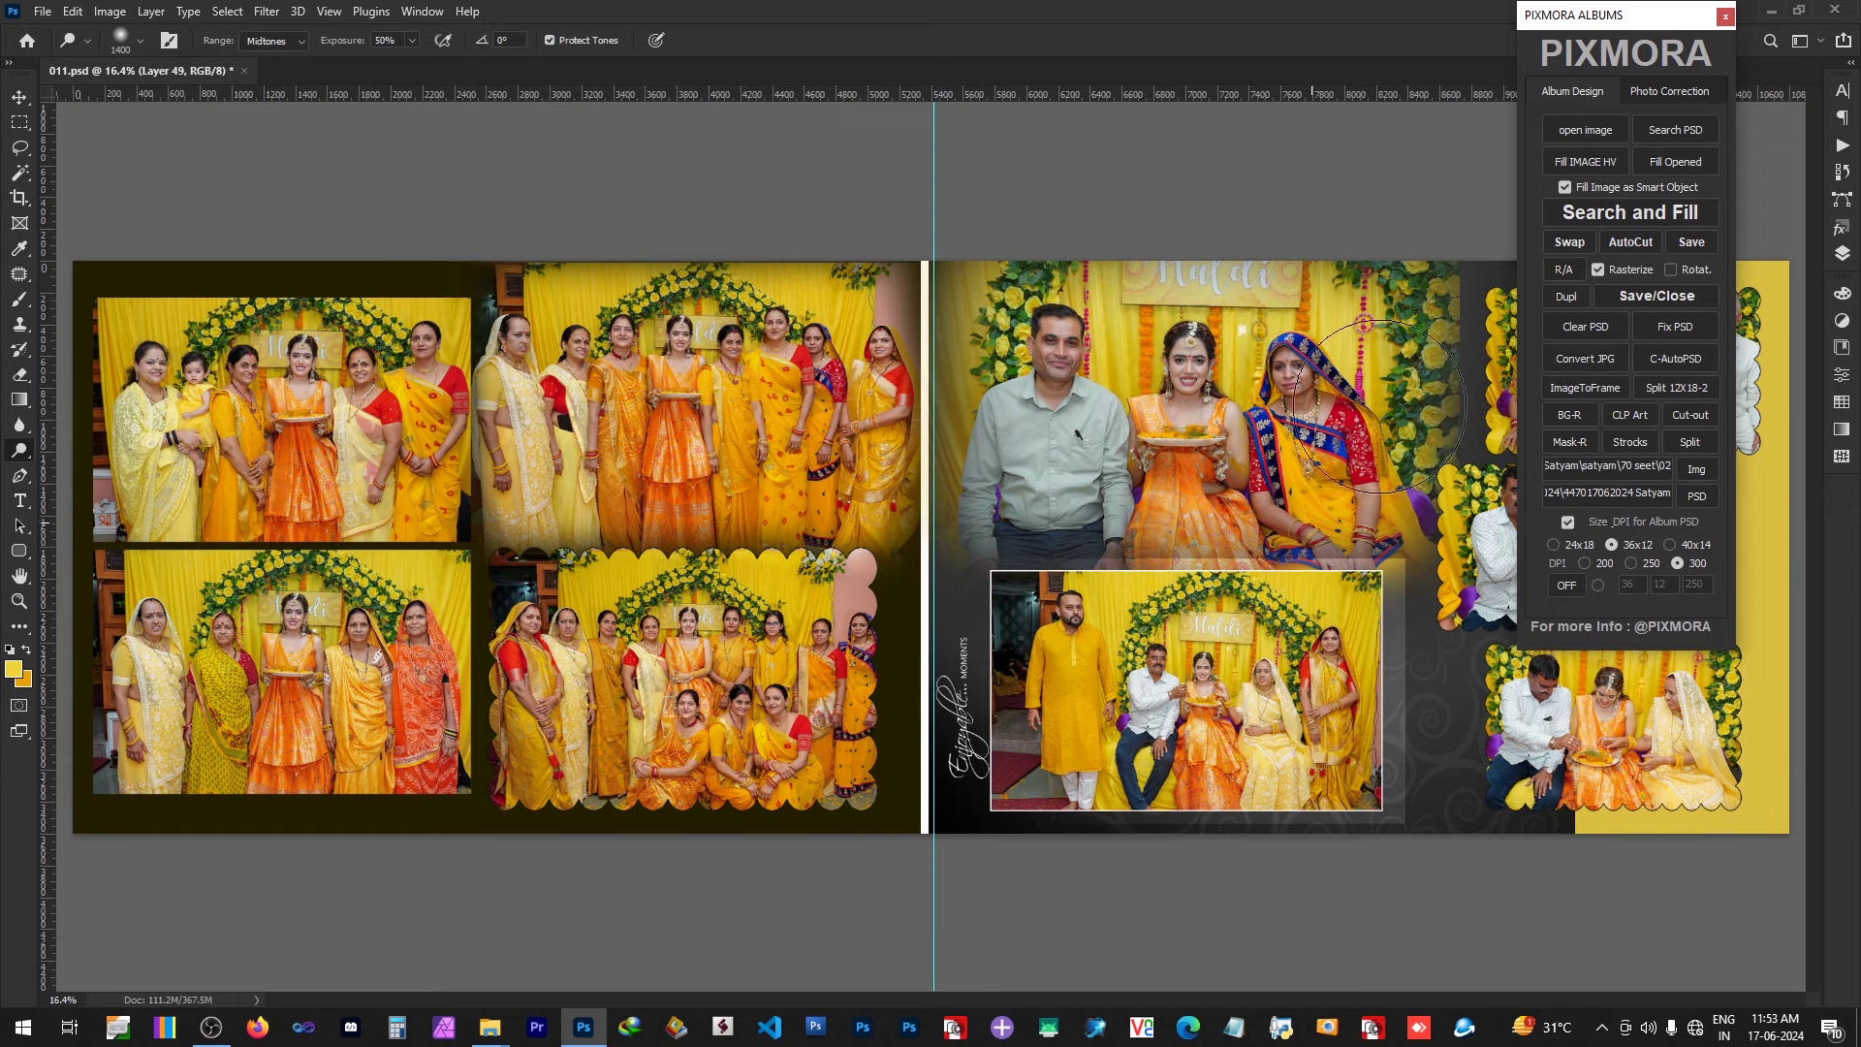
Step: Erase the right edge of the Pixmora frame shape under the large three-person photo with a soft 1700 px eraser
key("v")
right_click(1225, 391)
left_click(1289, 417)
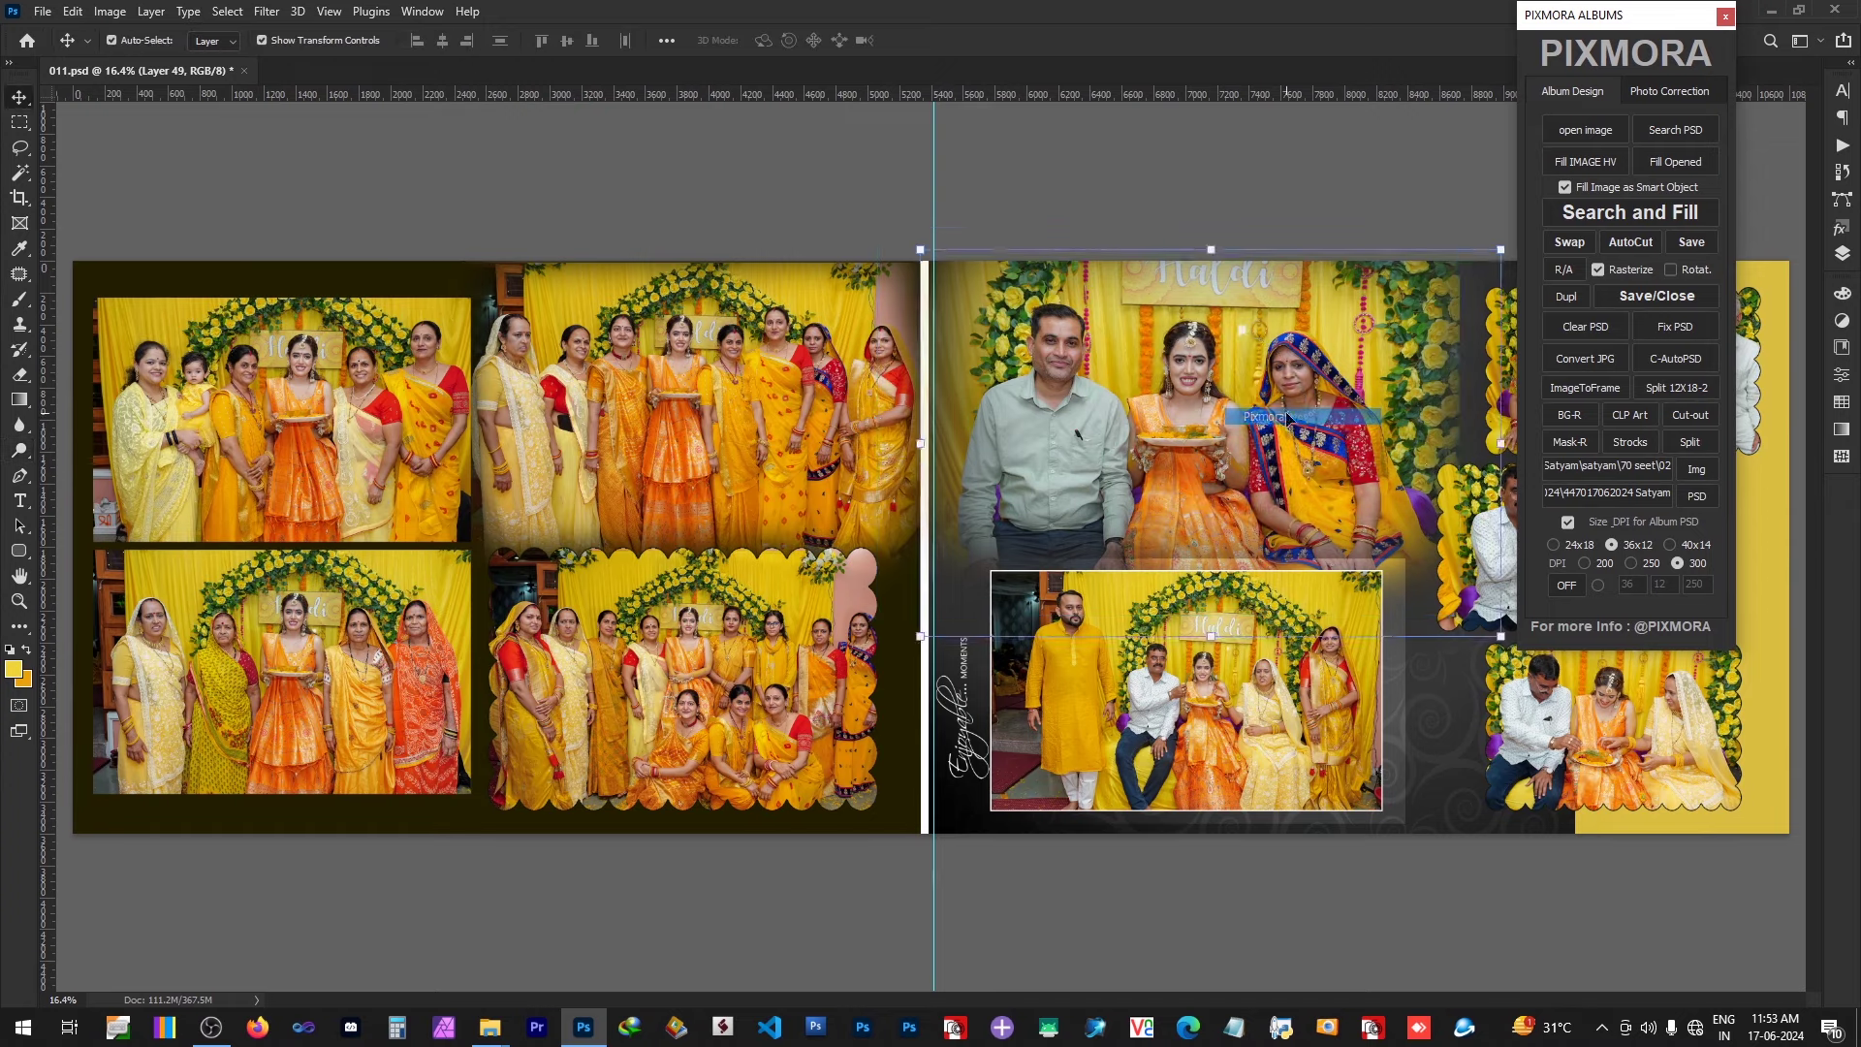
key("e")
key("bracketleft")
key("bracketleft")
key("bracketleft")
key("bracketleft")
key("bracketleft")
key("bracketleft")
key("bracketleft")
key("bracketleft")
key("bracketleft")
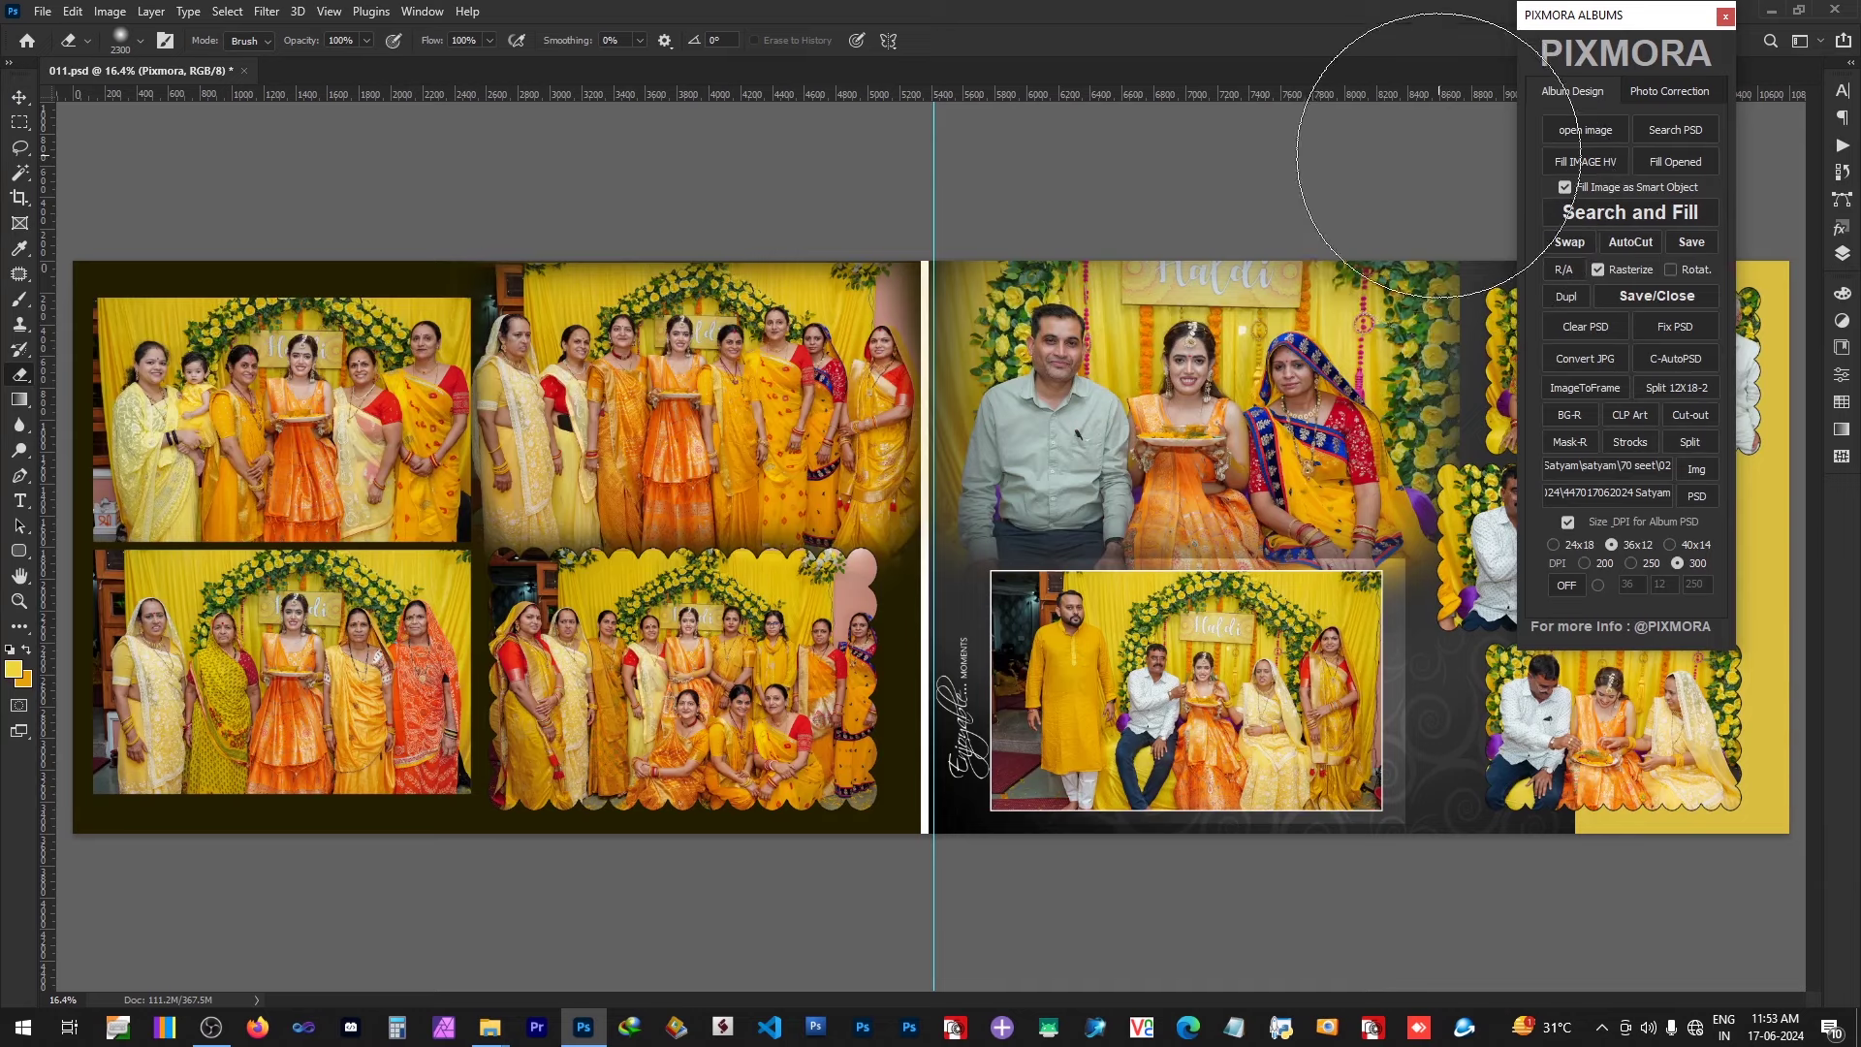
mouse_move(1438, 133)
left_mouse_down()
mouse_move(1517, 427)
mouse_move(1512, 523)
left_mouse_up()
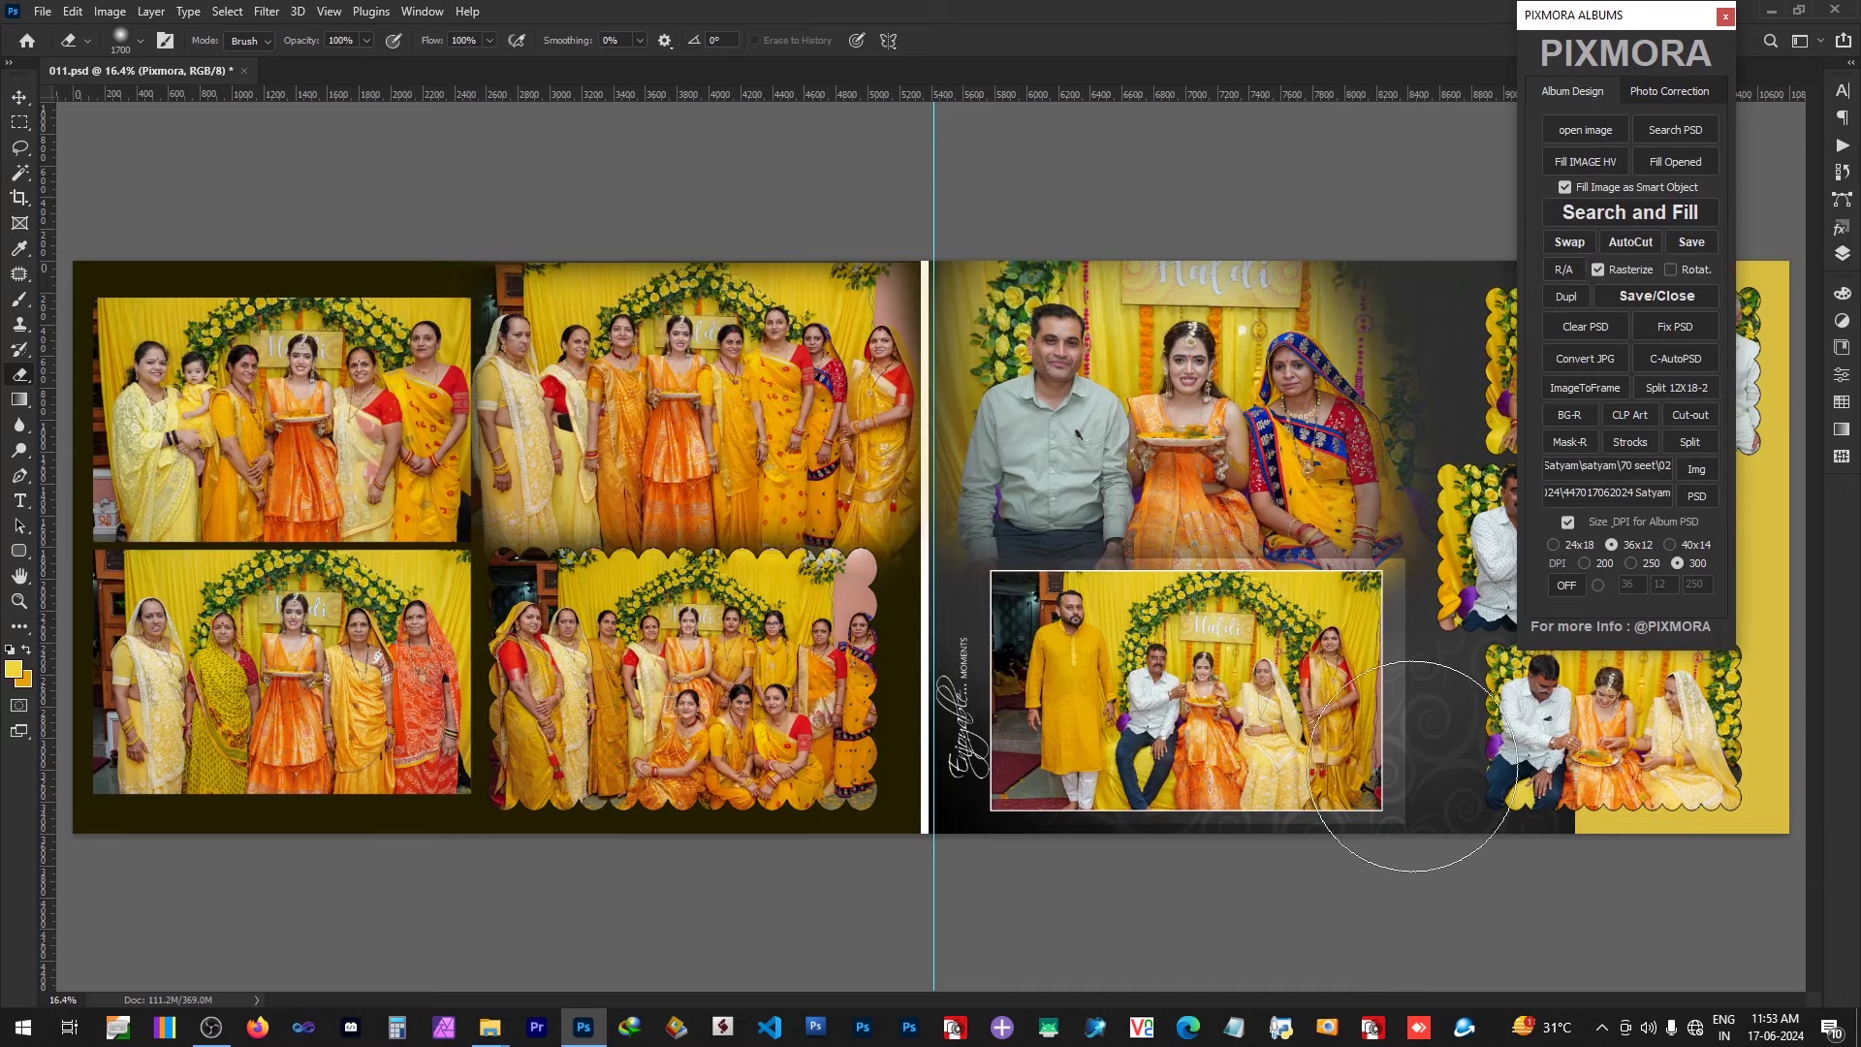
Step: Collapse the PIXMORA panel and slightly widen the Pixmora frame shape under the large three-person photo
key("v")
left_click(1614, 54)
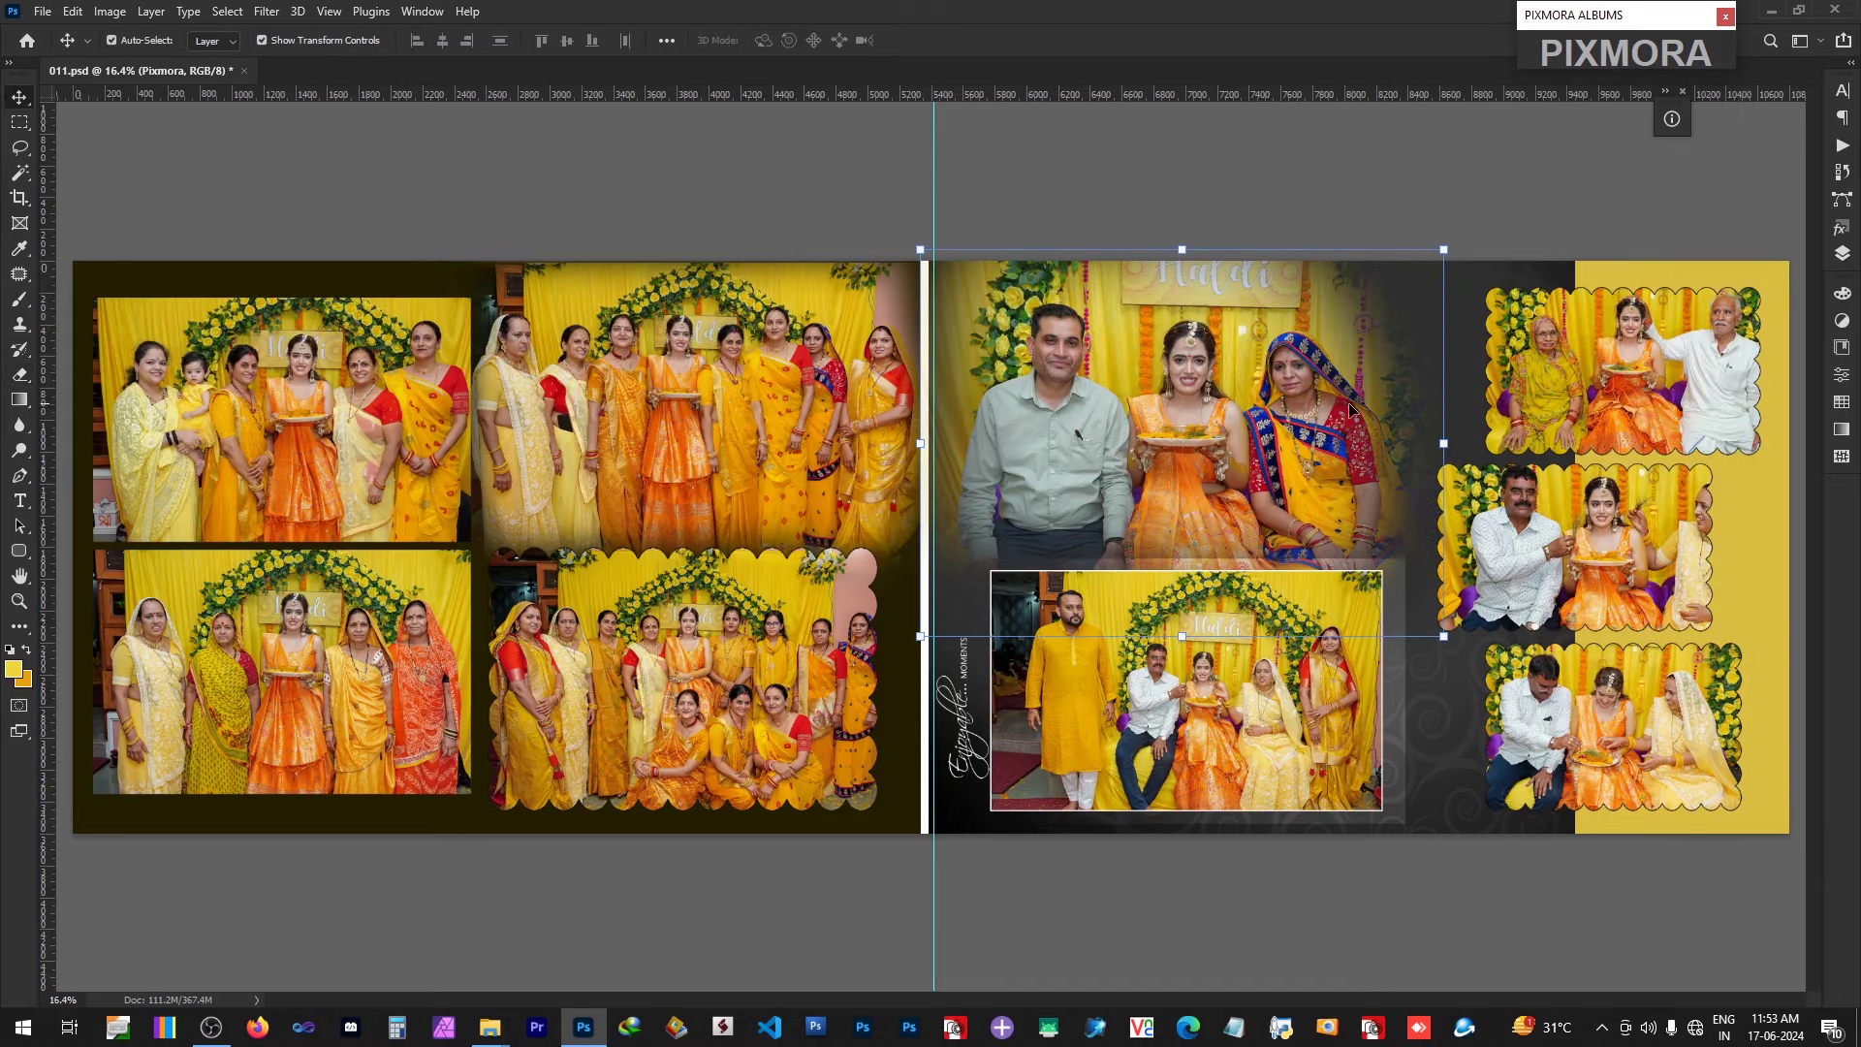
right_click(1247, 403)
left_click(1279, 420)
mouse_move(1443, 443)
left_mouse_down()
mouse_move(1466, 451)
mouse_move(1448, 447)
left_mouse_up()
key("Return")
Step: Reposition and scale down the photo in the right page's middle scalloped frame so all three people show
left_click_drag(1654, 543, 1638, 553)
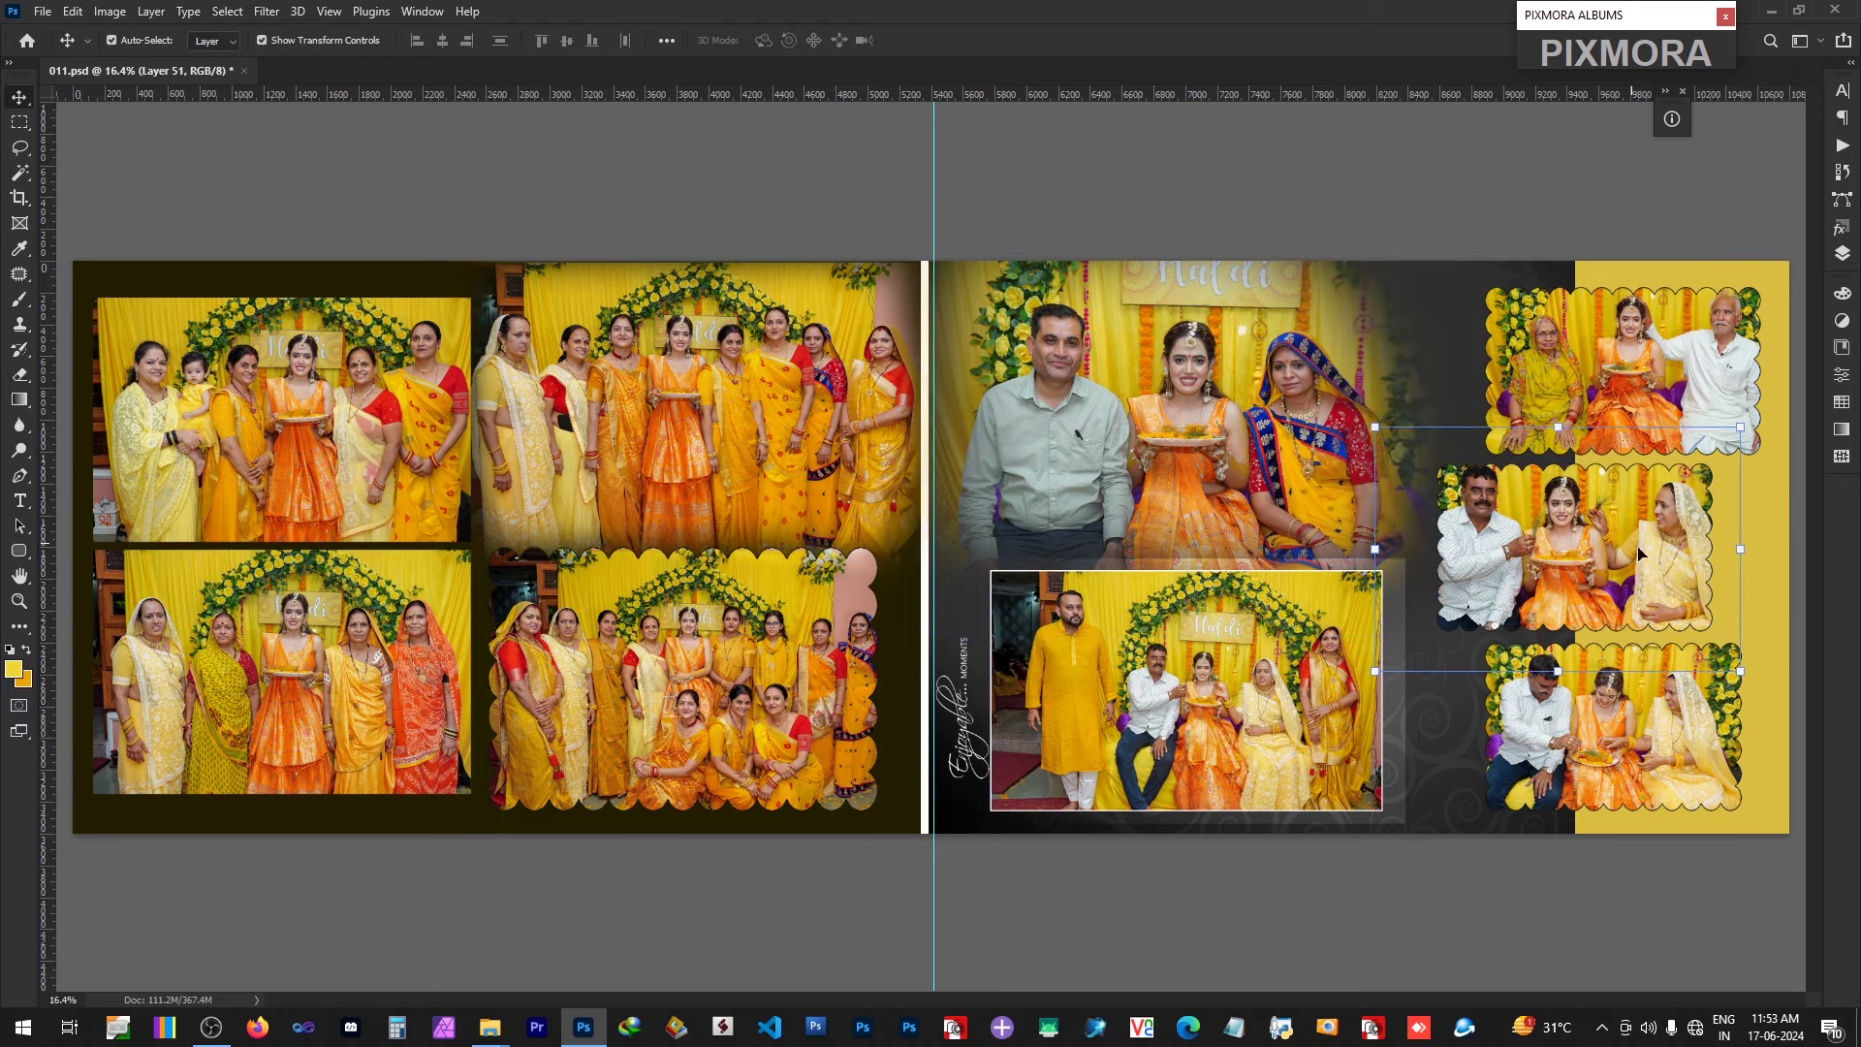
left_click_drag(1731, 675, 1686, 561)
left_click_drag(1419, 641, 1391, 632)
key("Return")
Step: Lasso the man in white in the middle scalloped photo, brighten that area with Levels, and clear the selection
key("l")
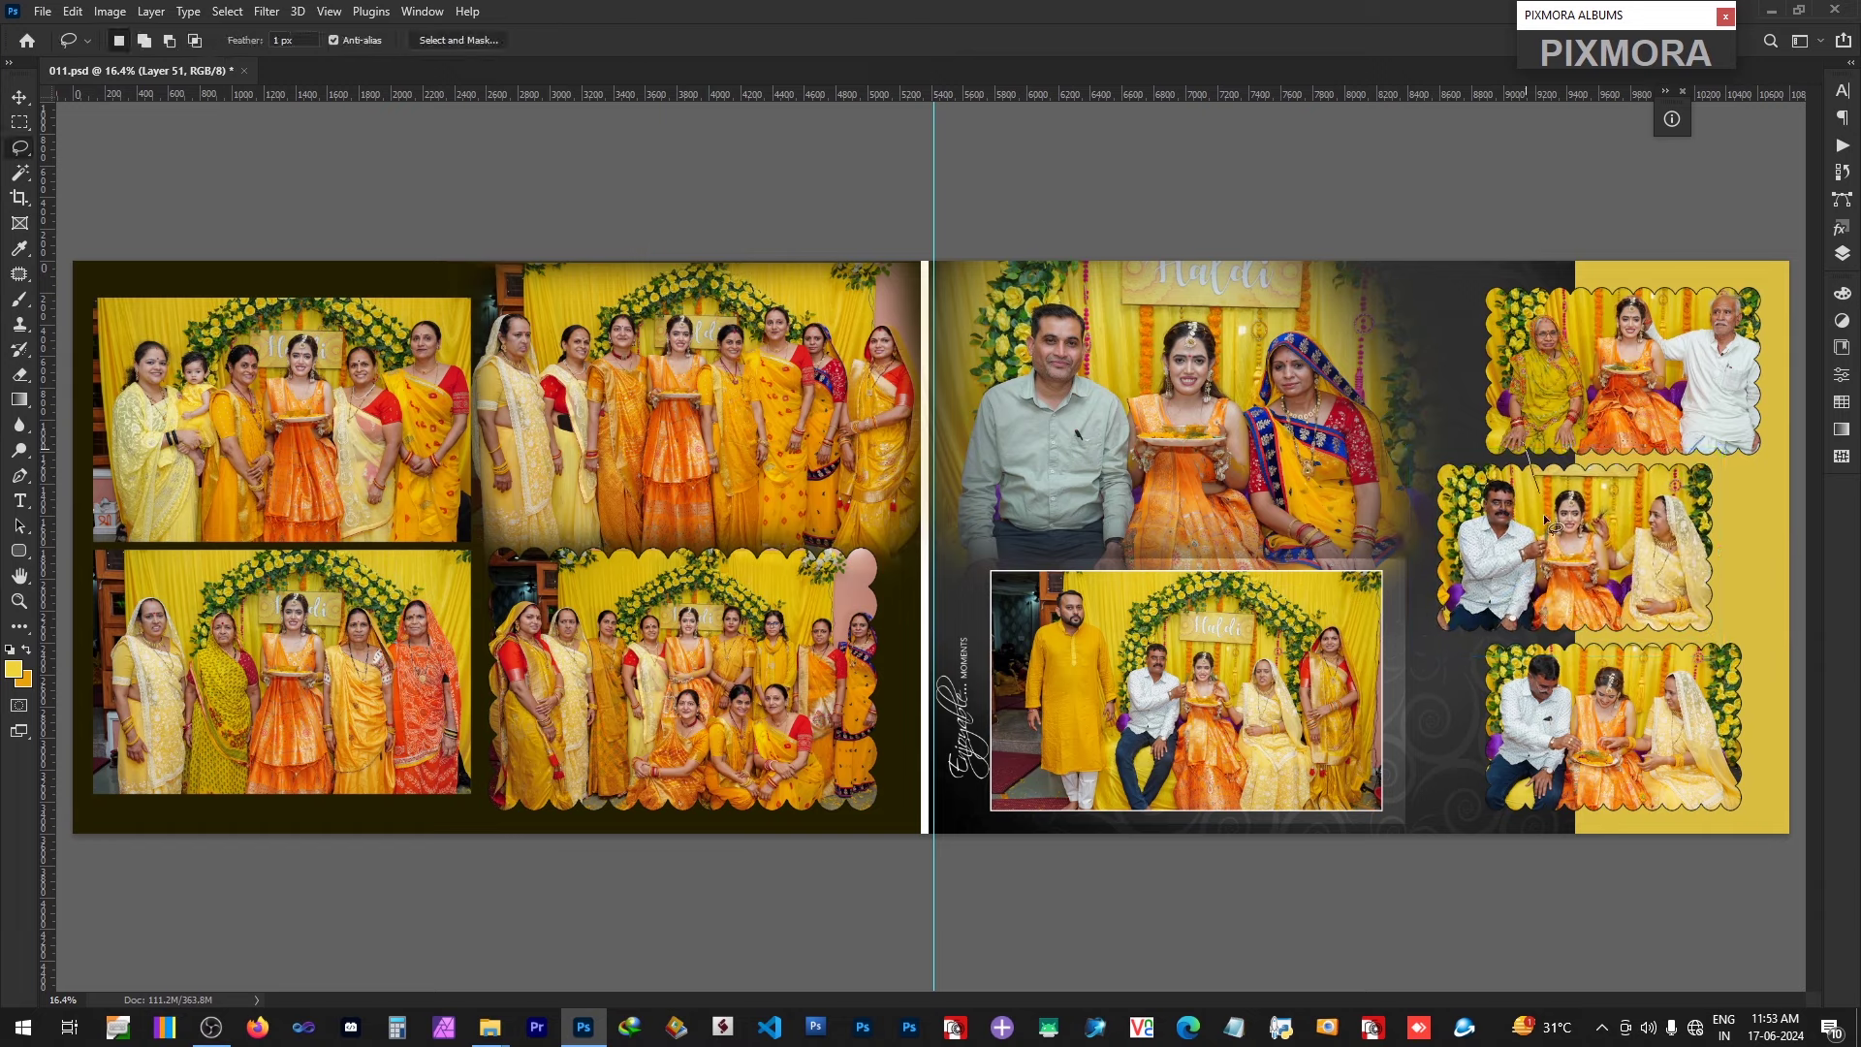
left_click_drag(1380, 442, 1526, 448)
right_click(1538, 518)
key("Escape")
key("ctrl+l")
left_click_drag(870, 414, 855, 414)
key("Return")
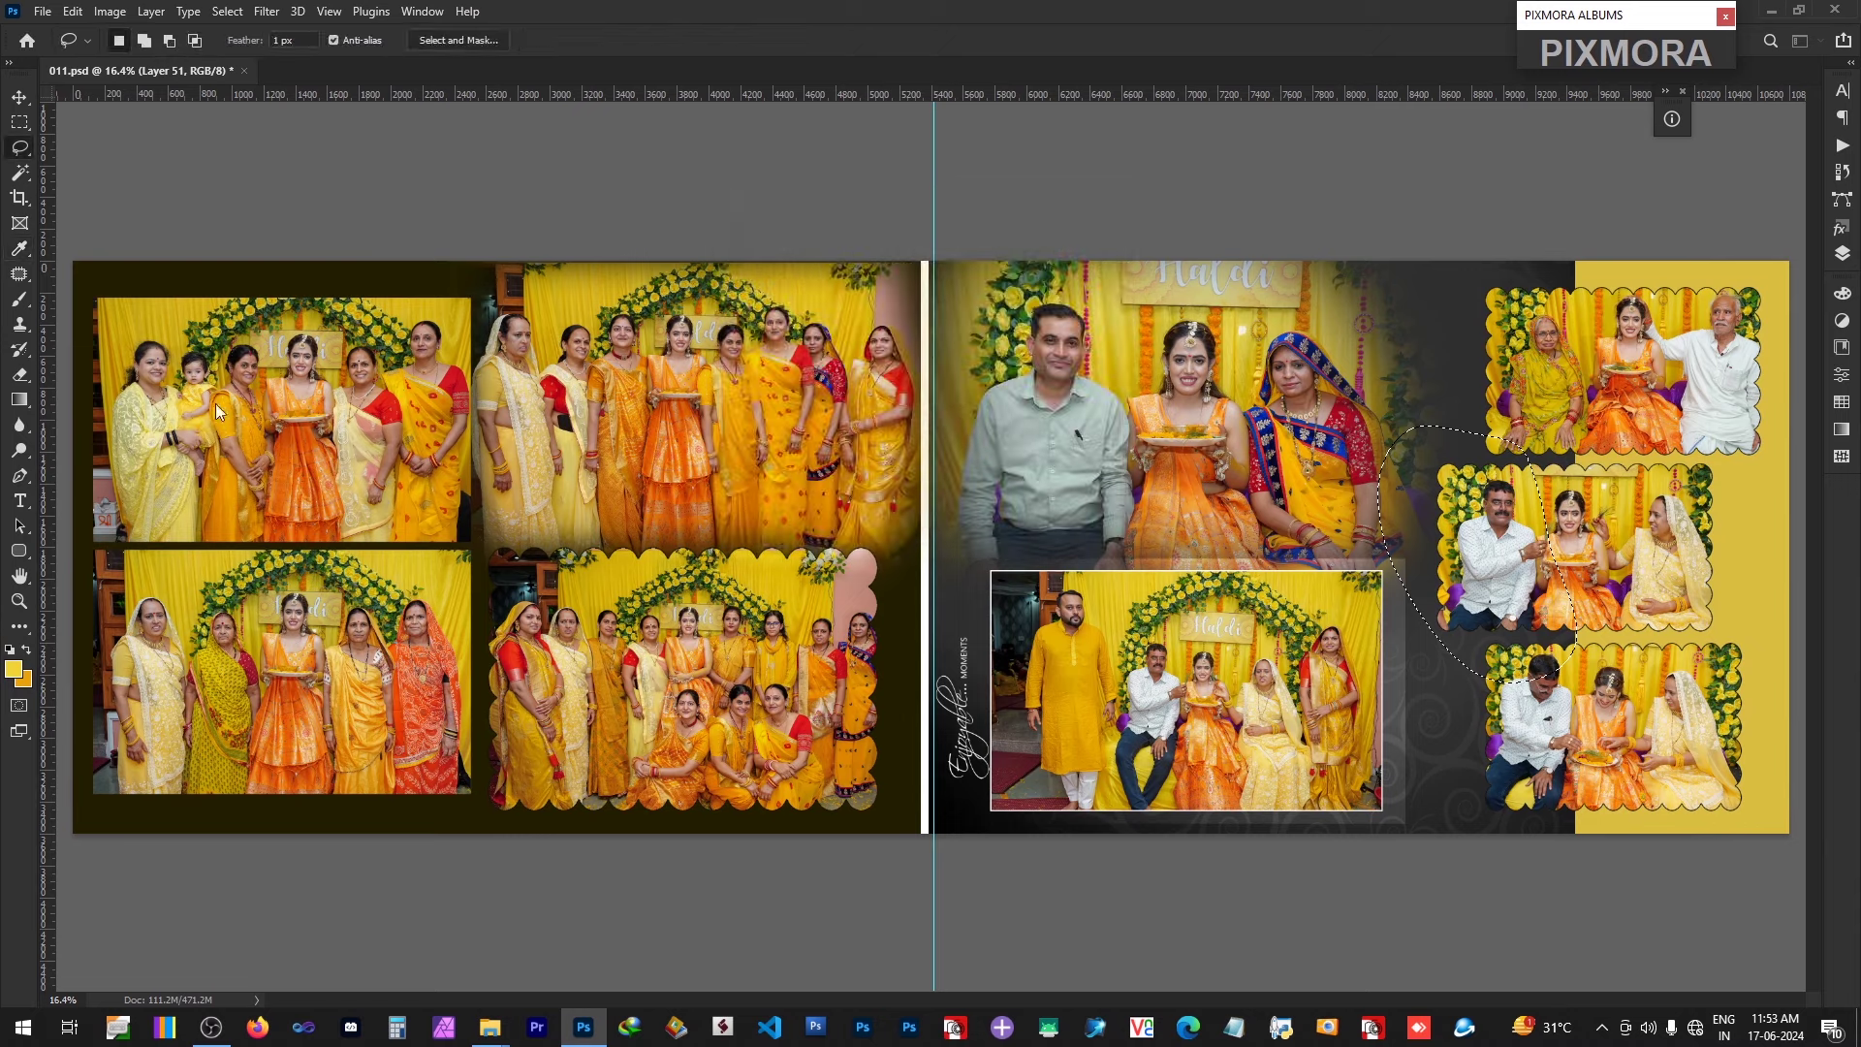
key("ctrl+d")
Step: Rasterize the top scalloped photo on the right page and lighten its people with the Dodge tool at 50% exposure
key("v")
left_click(1631, 359)
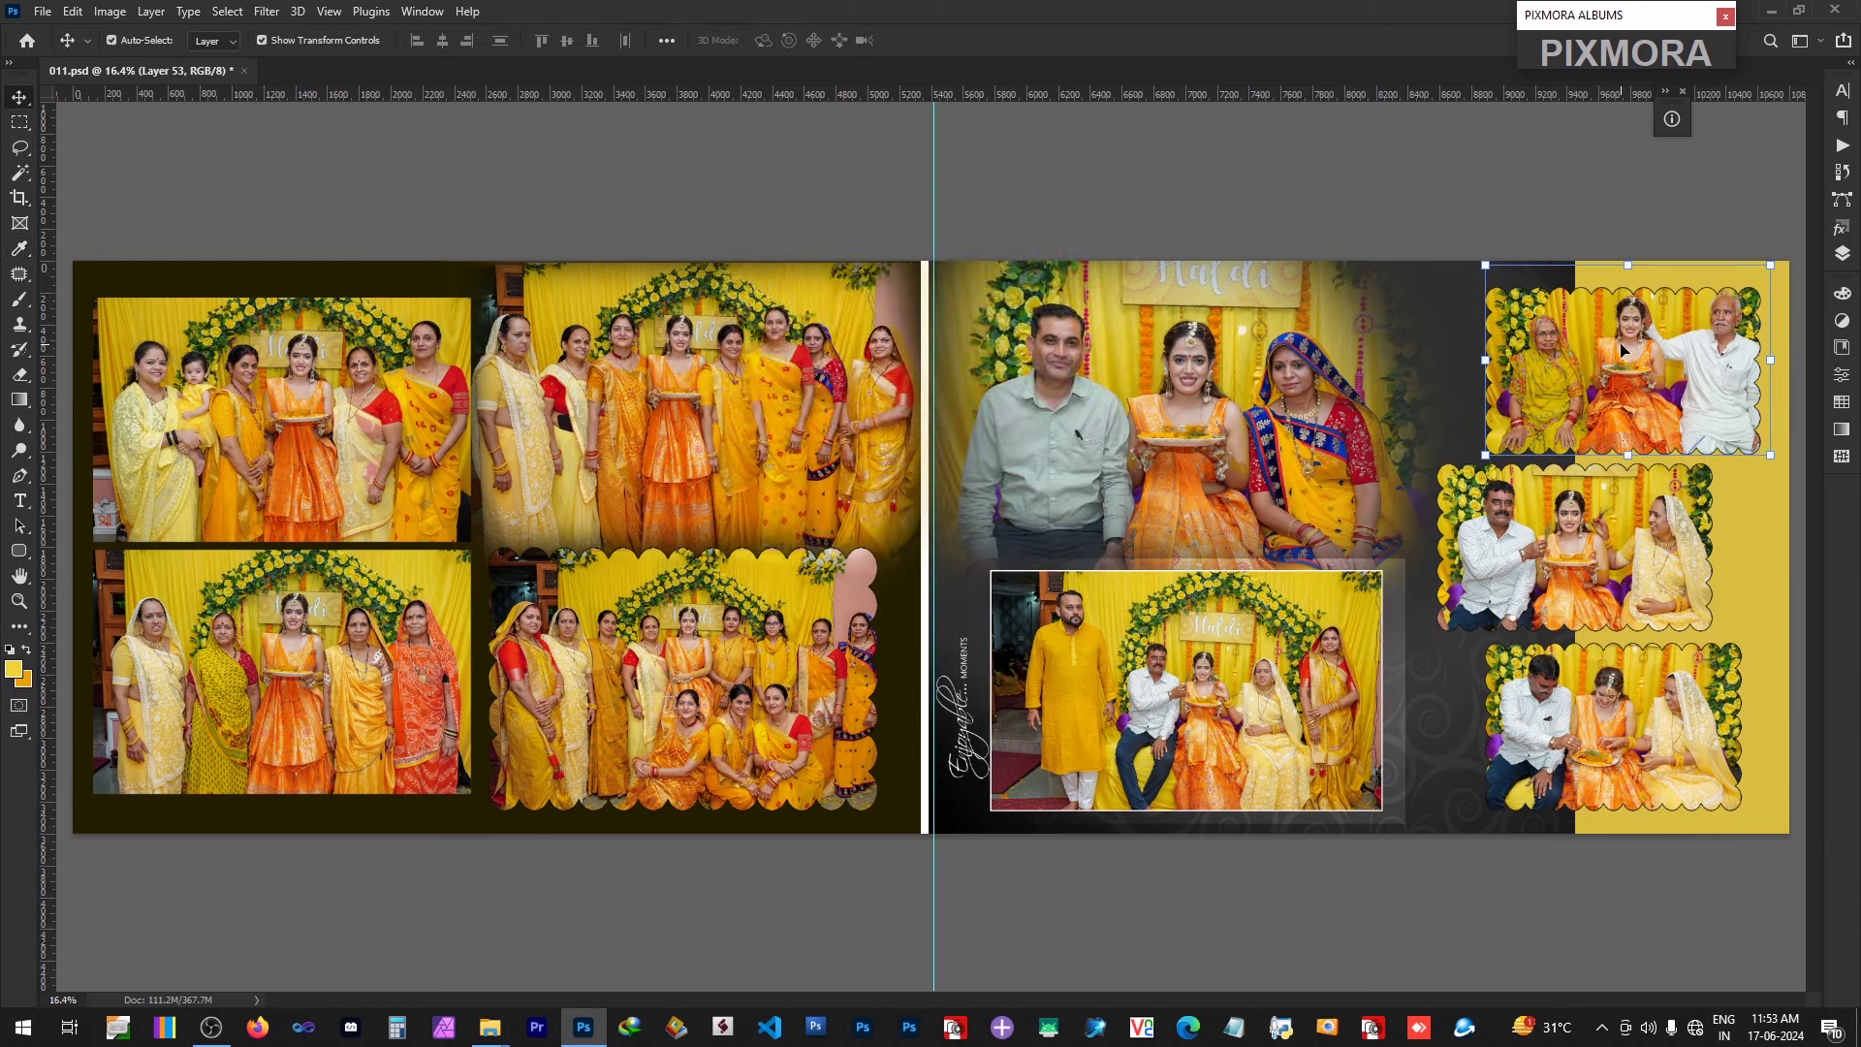
key("F2")
left_click(873, 378)
key("o")
left_click(877, 369)
key("Return")
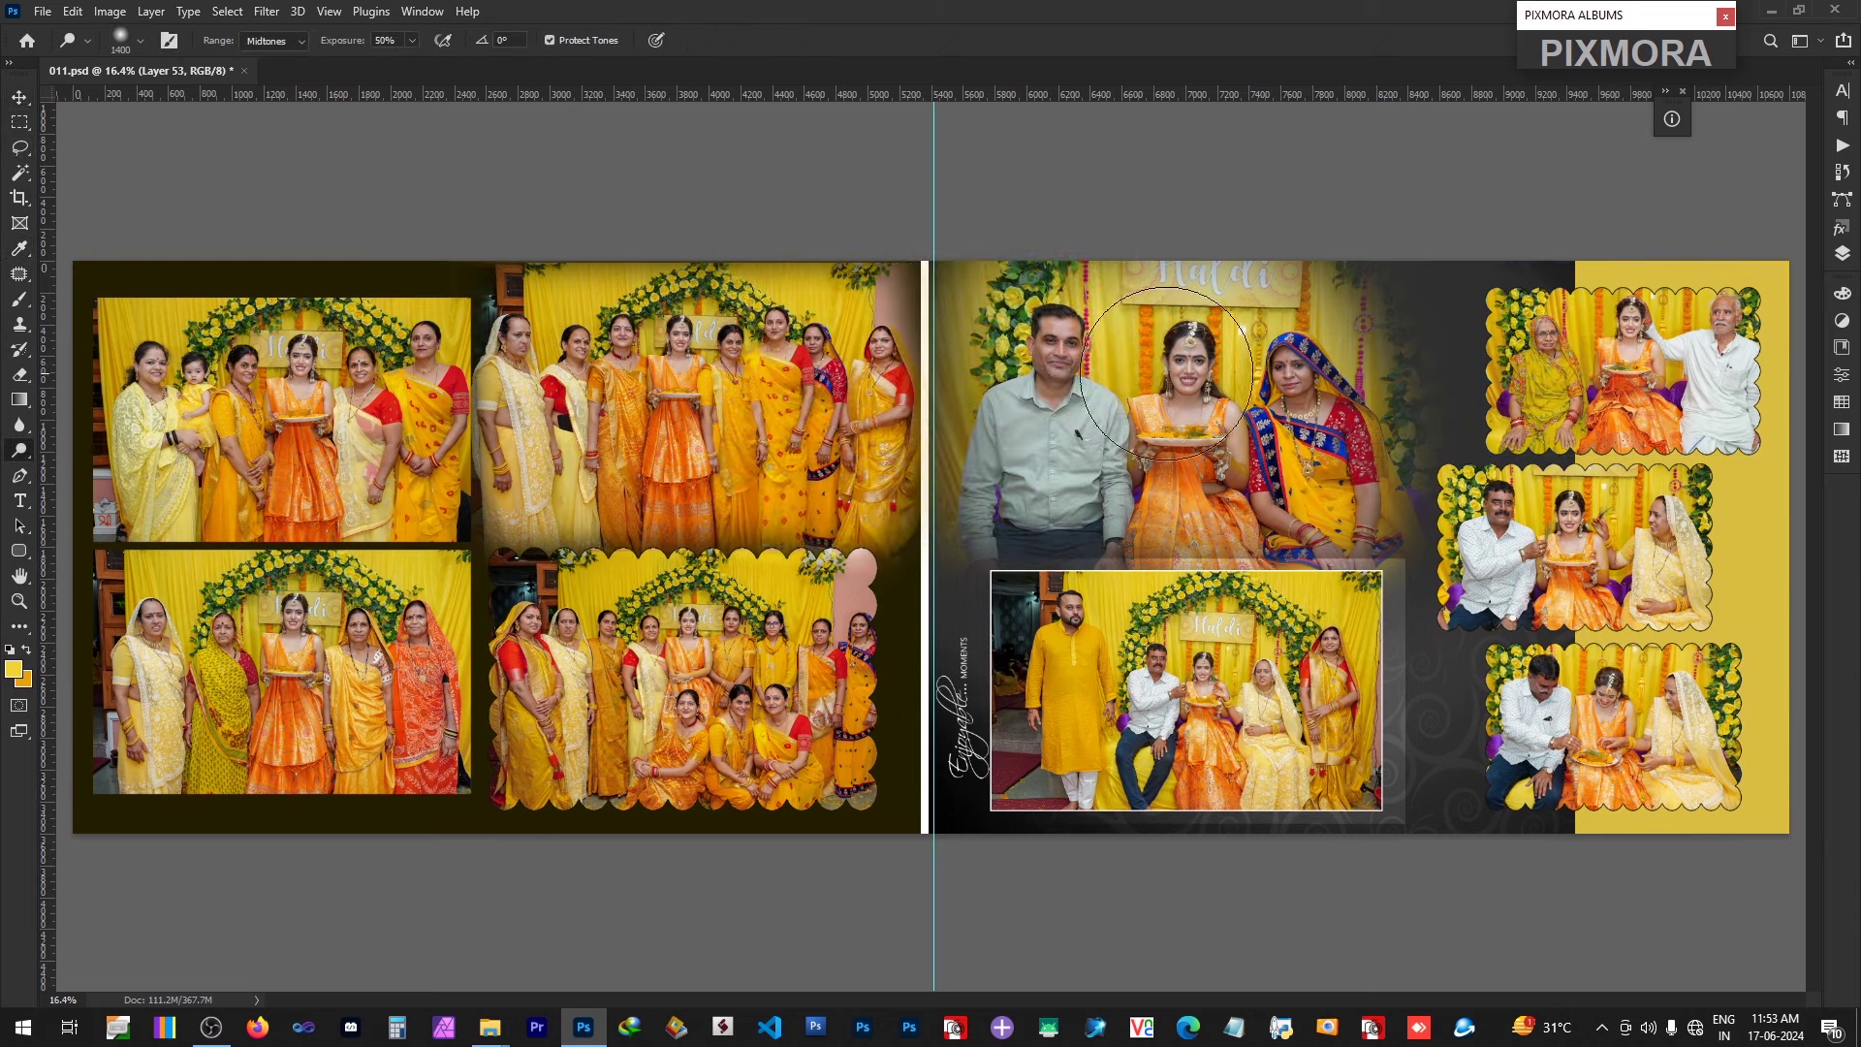
key("bracketleft")
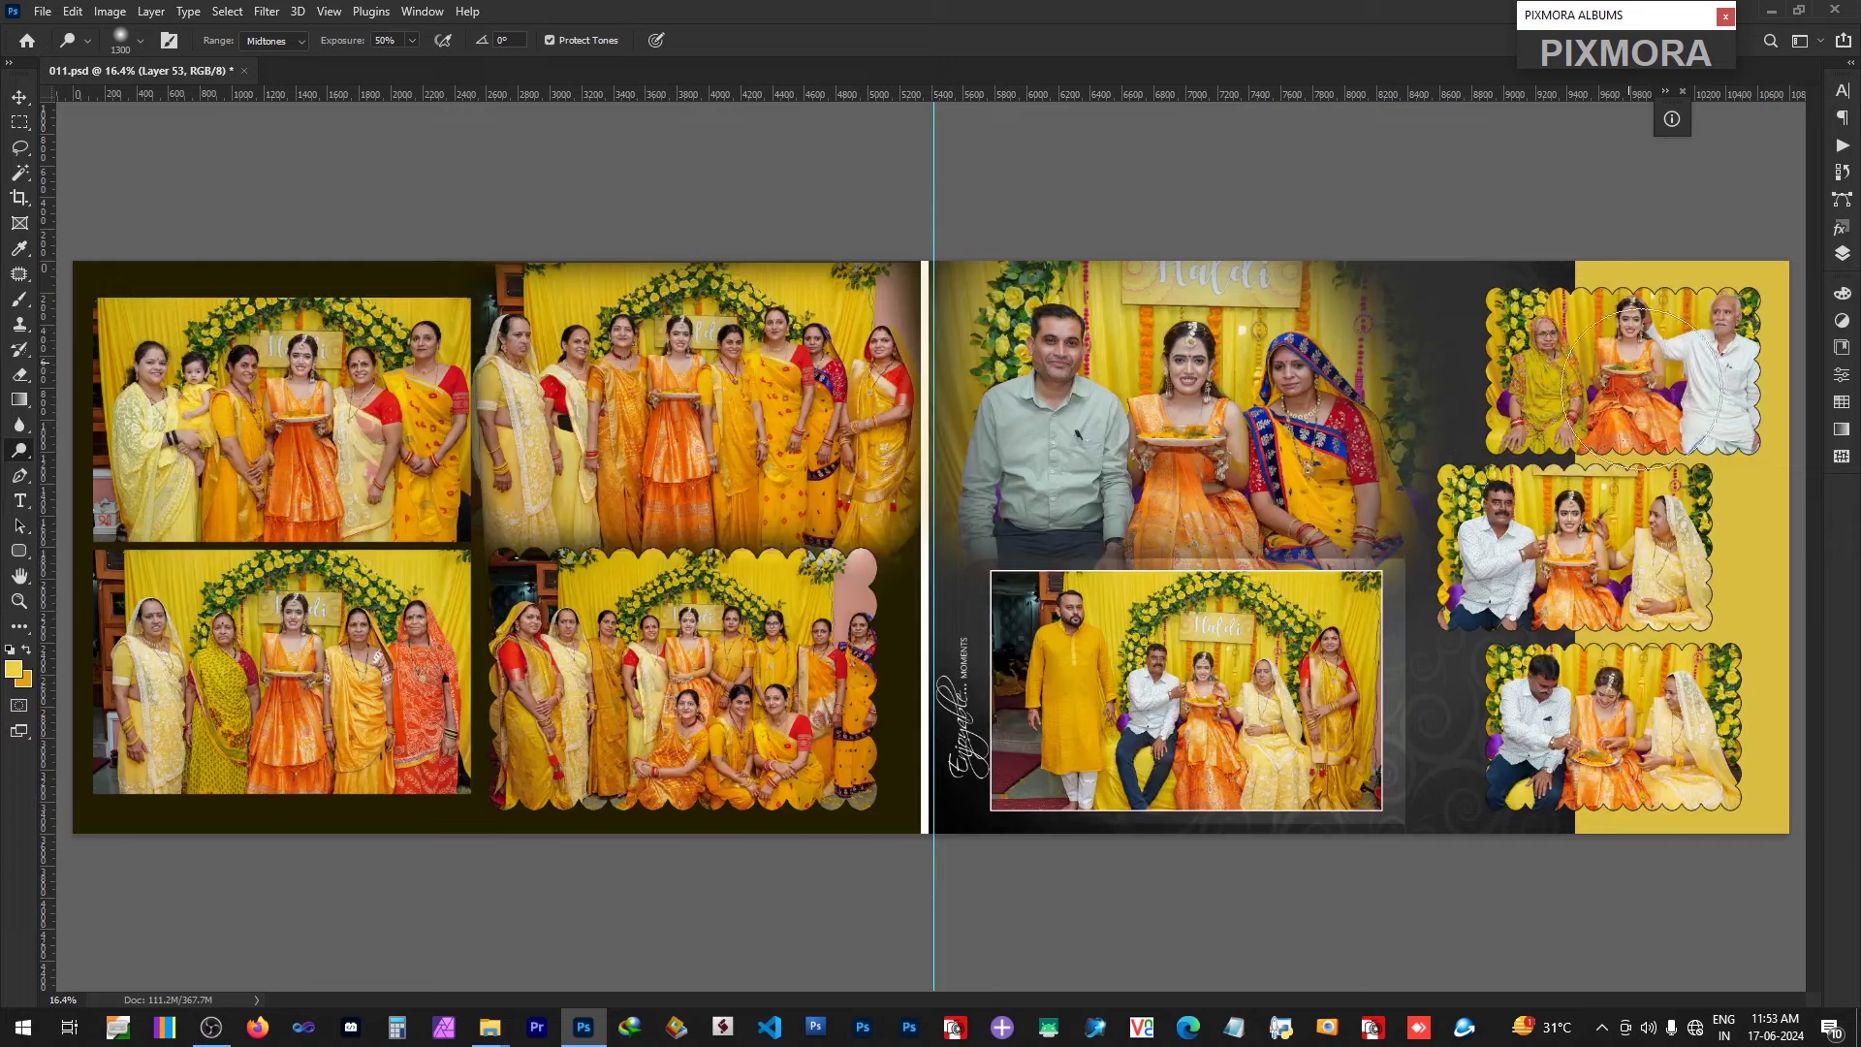
Step: Lighten the people in the right page's bottom and middle scalloped photos with a 1300 px Dodge brush on midtones
key("v")
left_click(1590, 771)
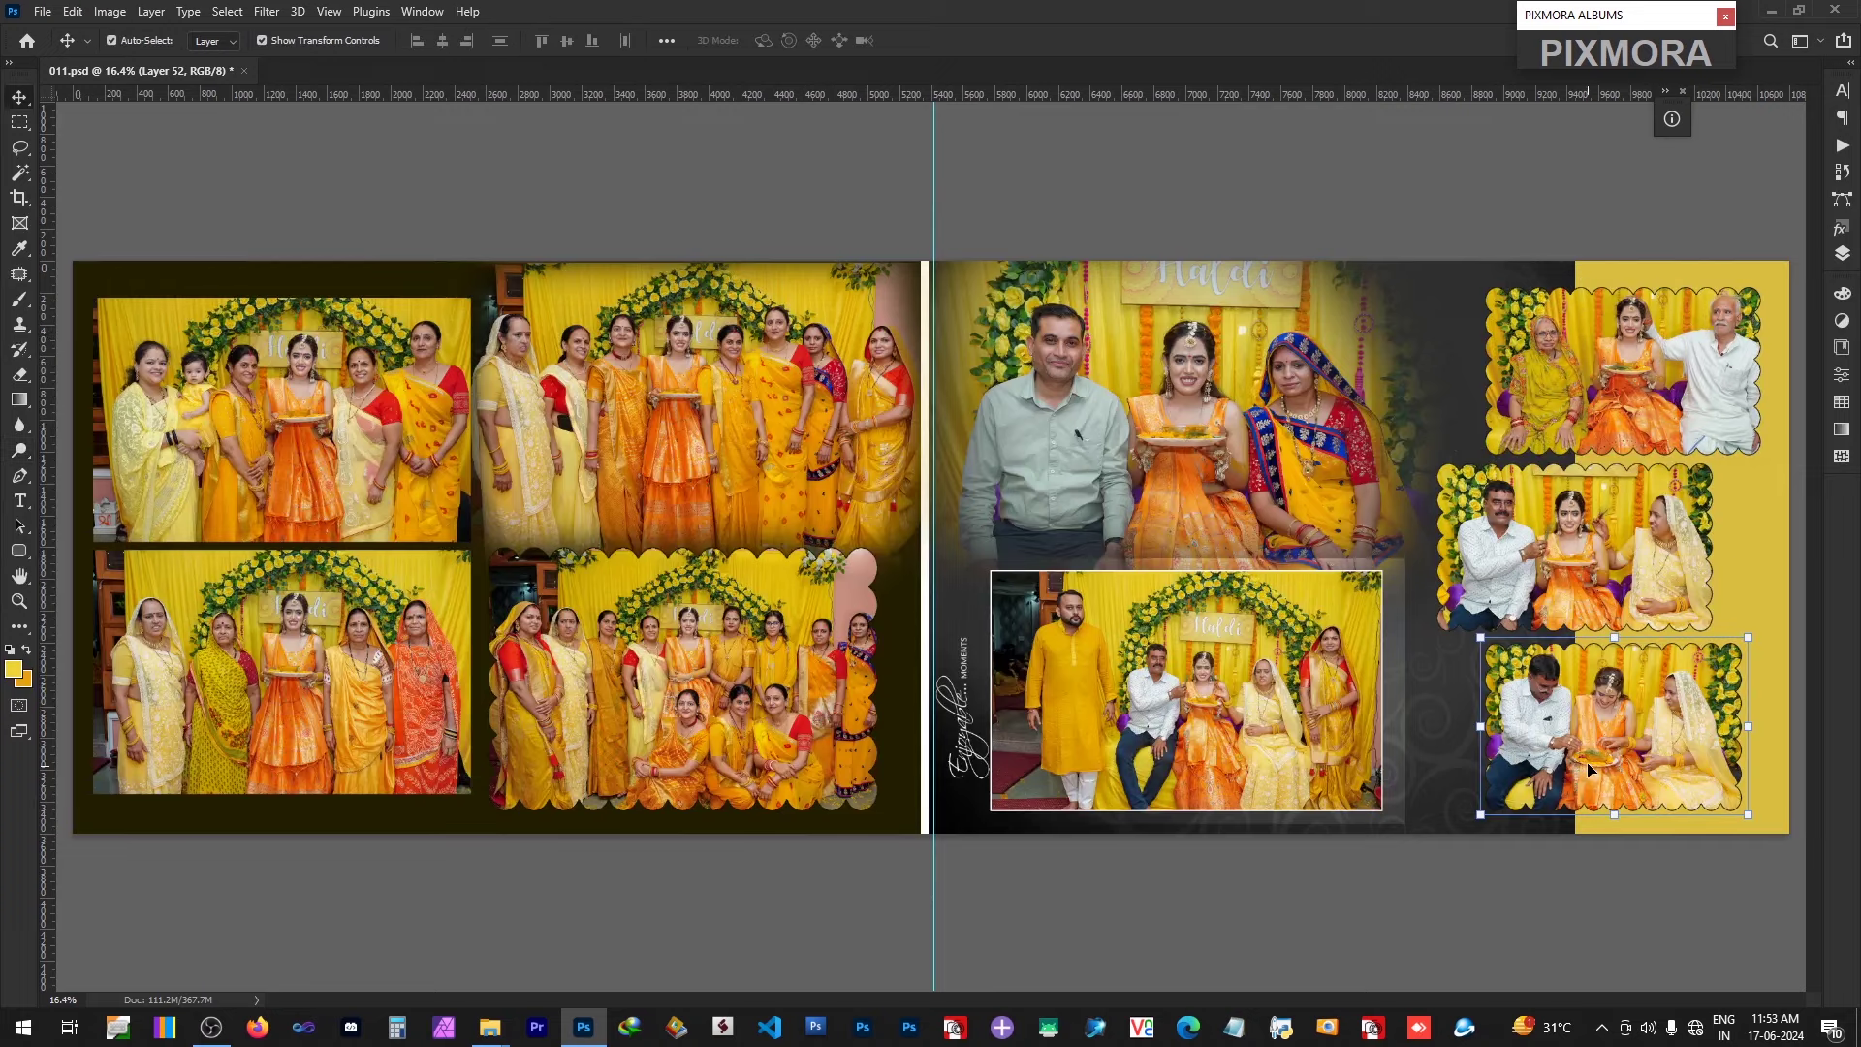
key("o")
left_click(1582, 712)
key("Return")
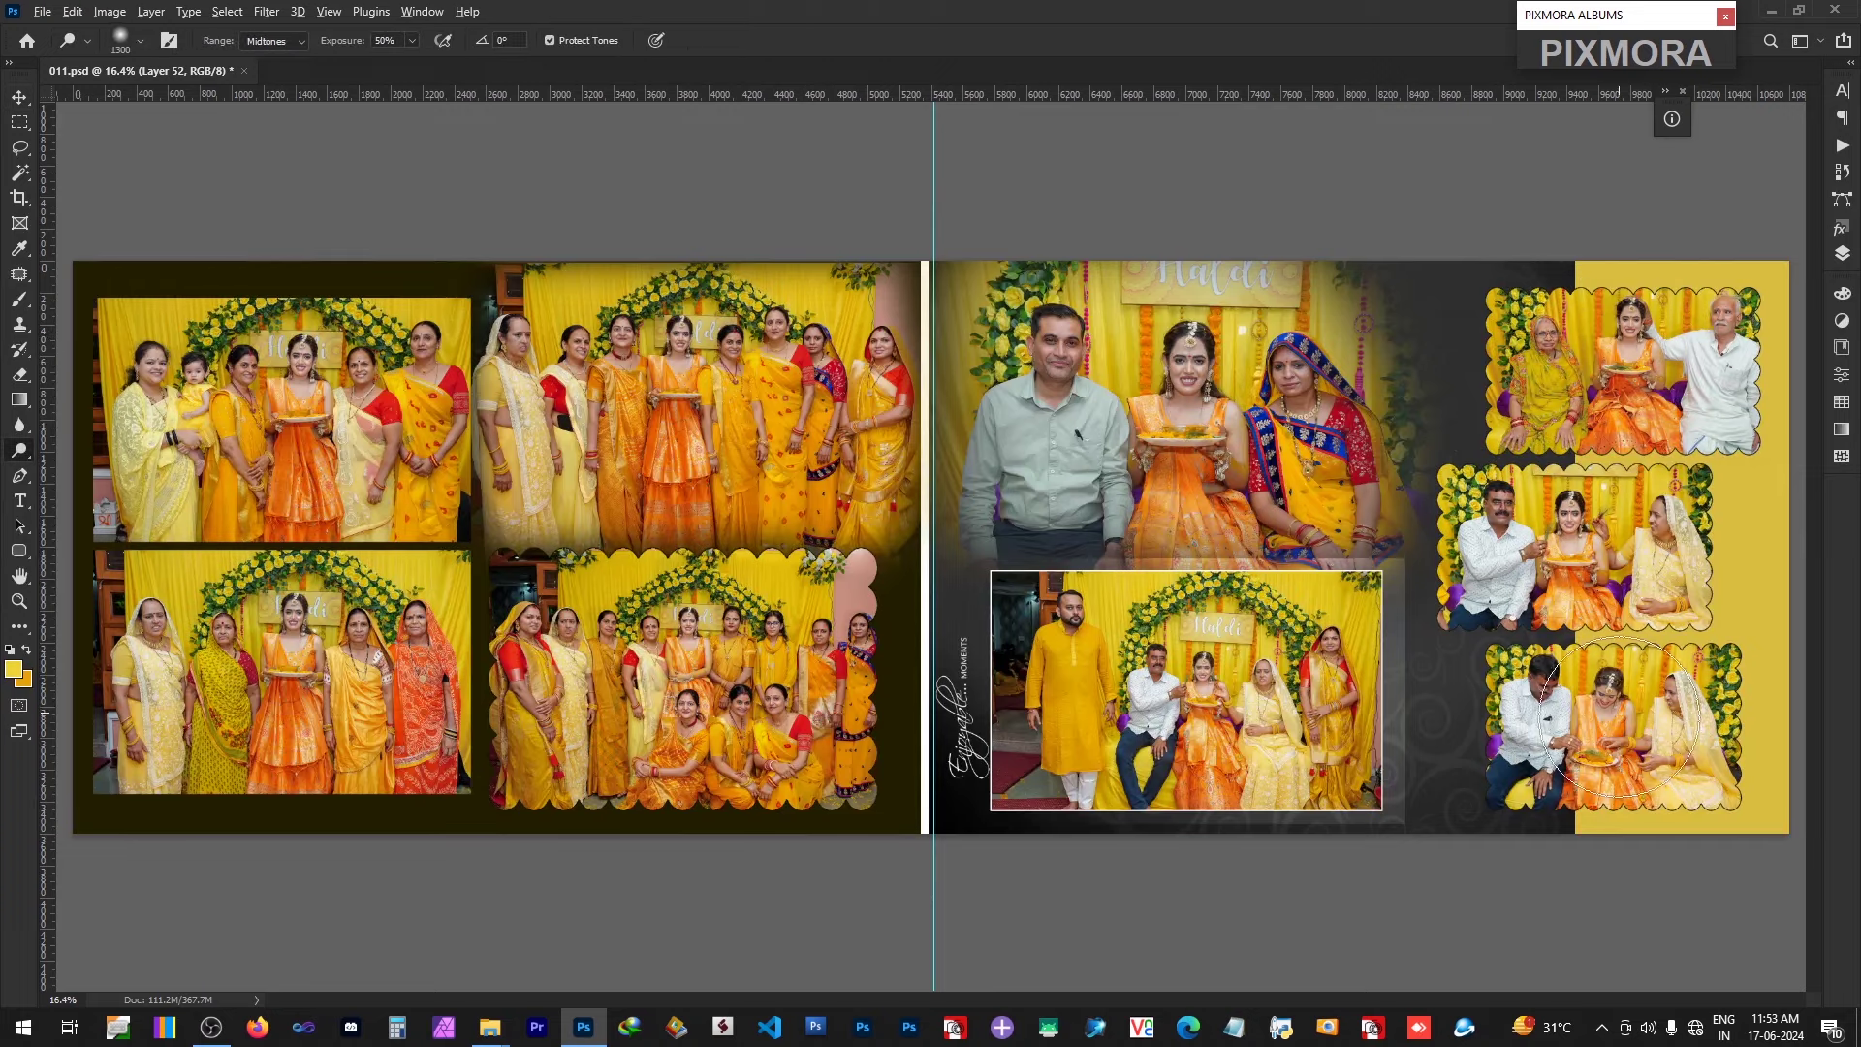
left_click(1564, 564, "ctrl")
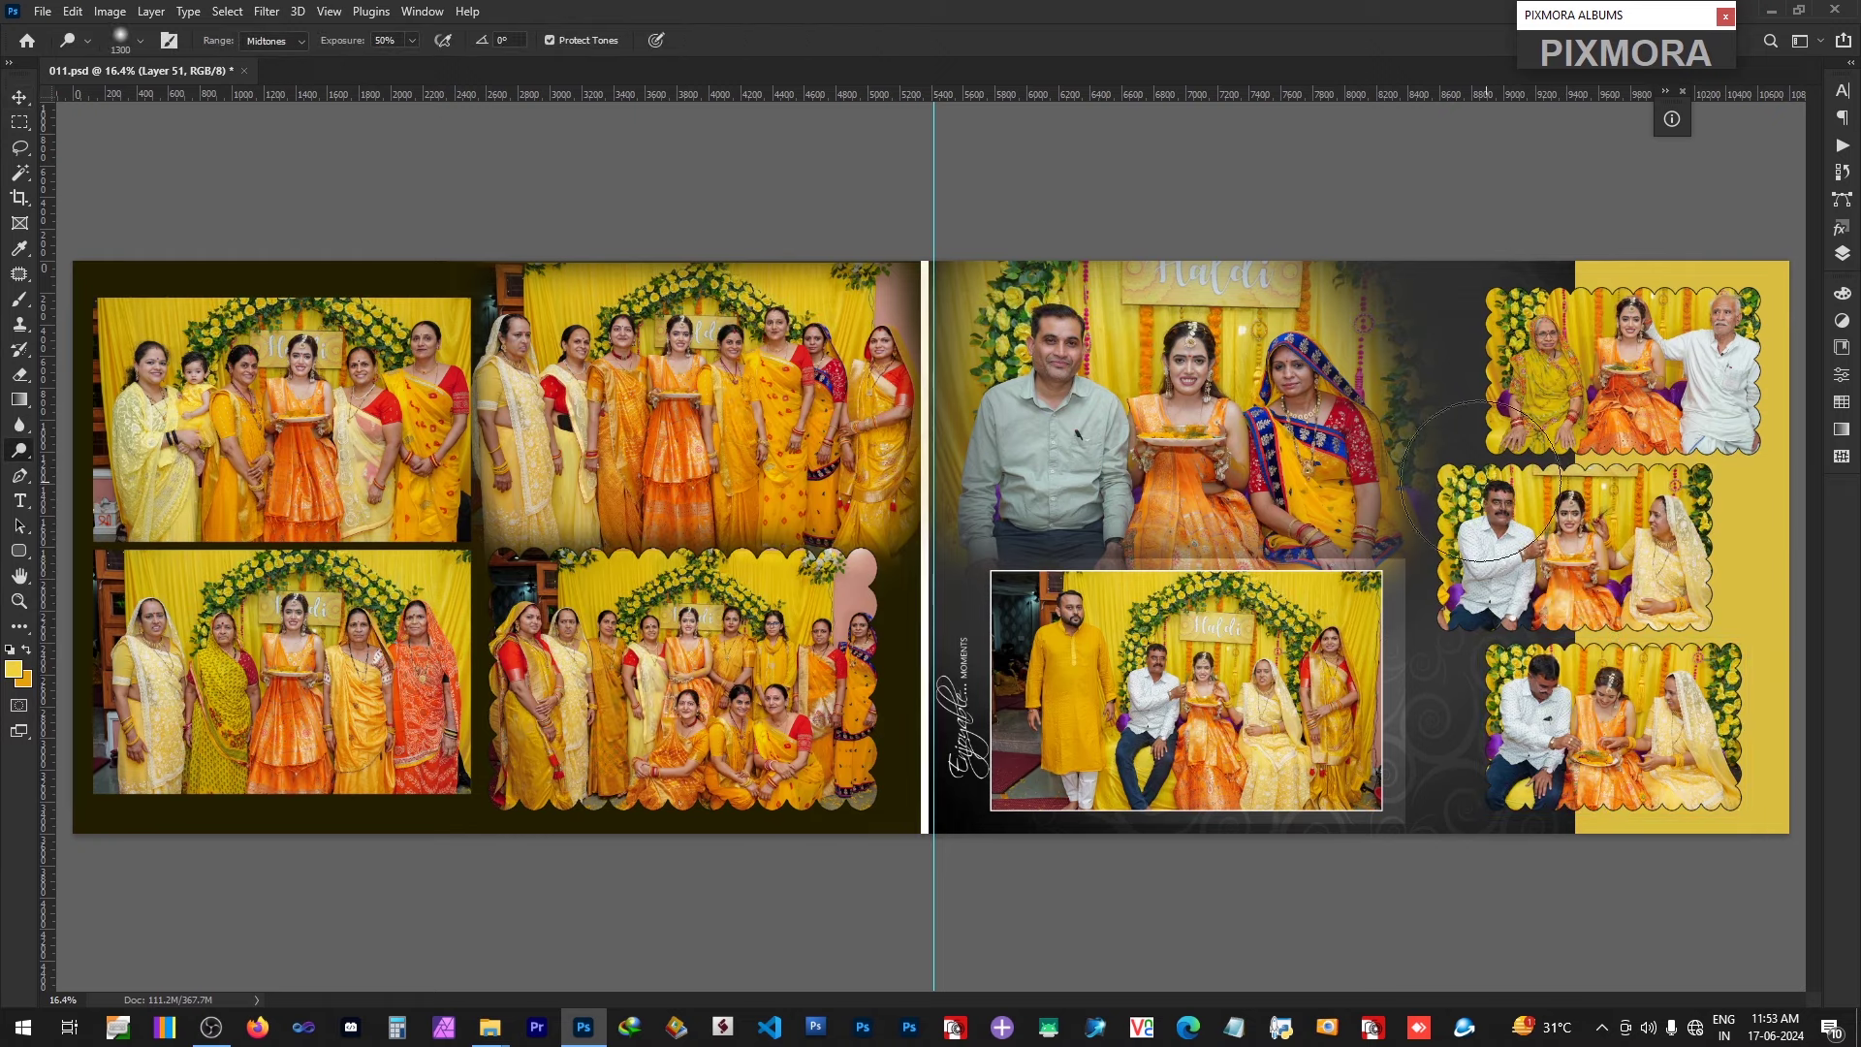
Step: Rasterize the white-framed group photo on the right page and dodge the seated people with the 1300 px brush
key("v")
left_click(1266, 712)
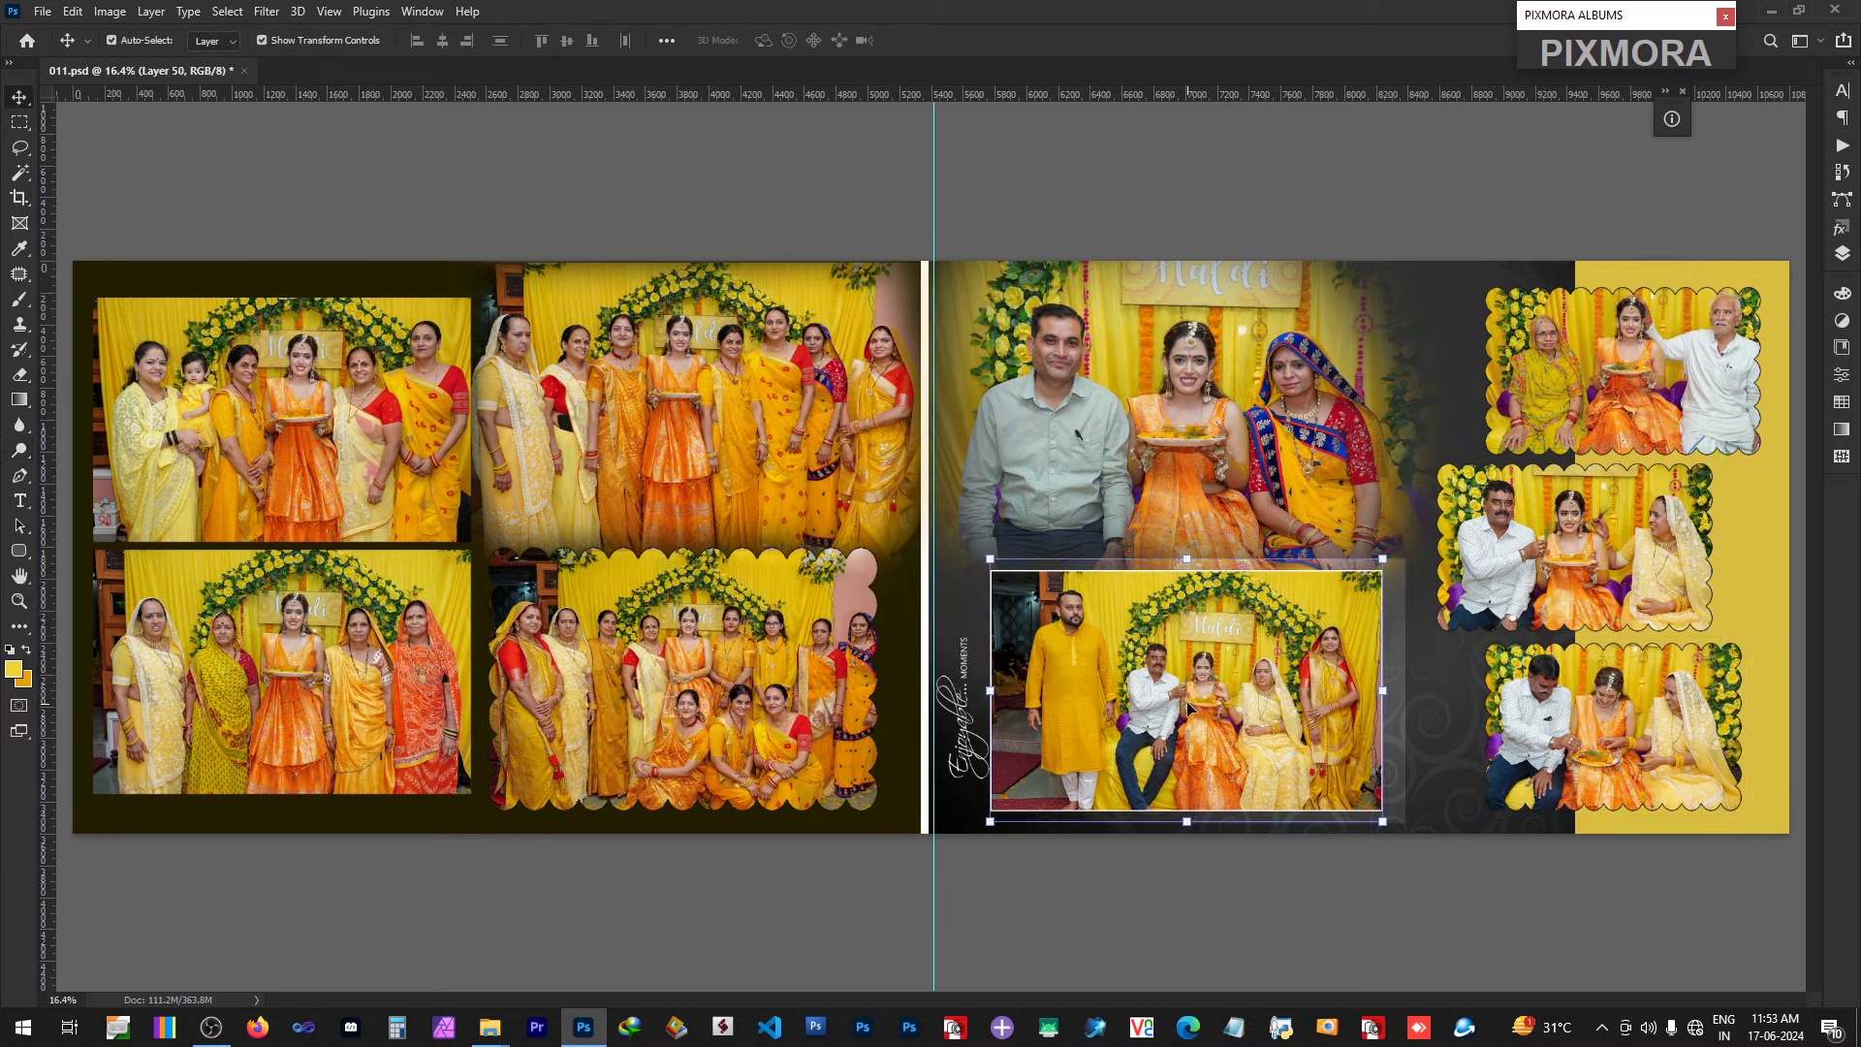
key("F2")
key("Return")
key("o")
left_click(1196, 699)
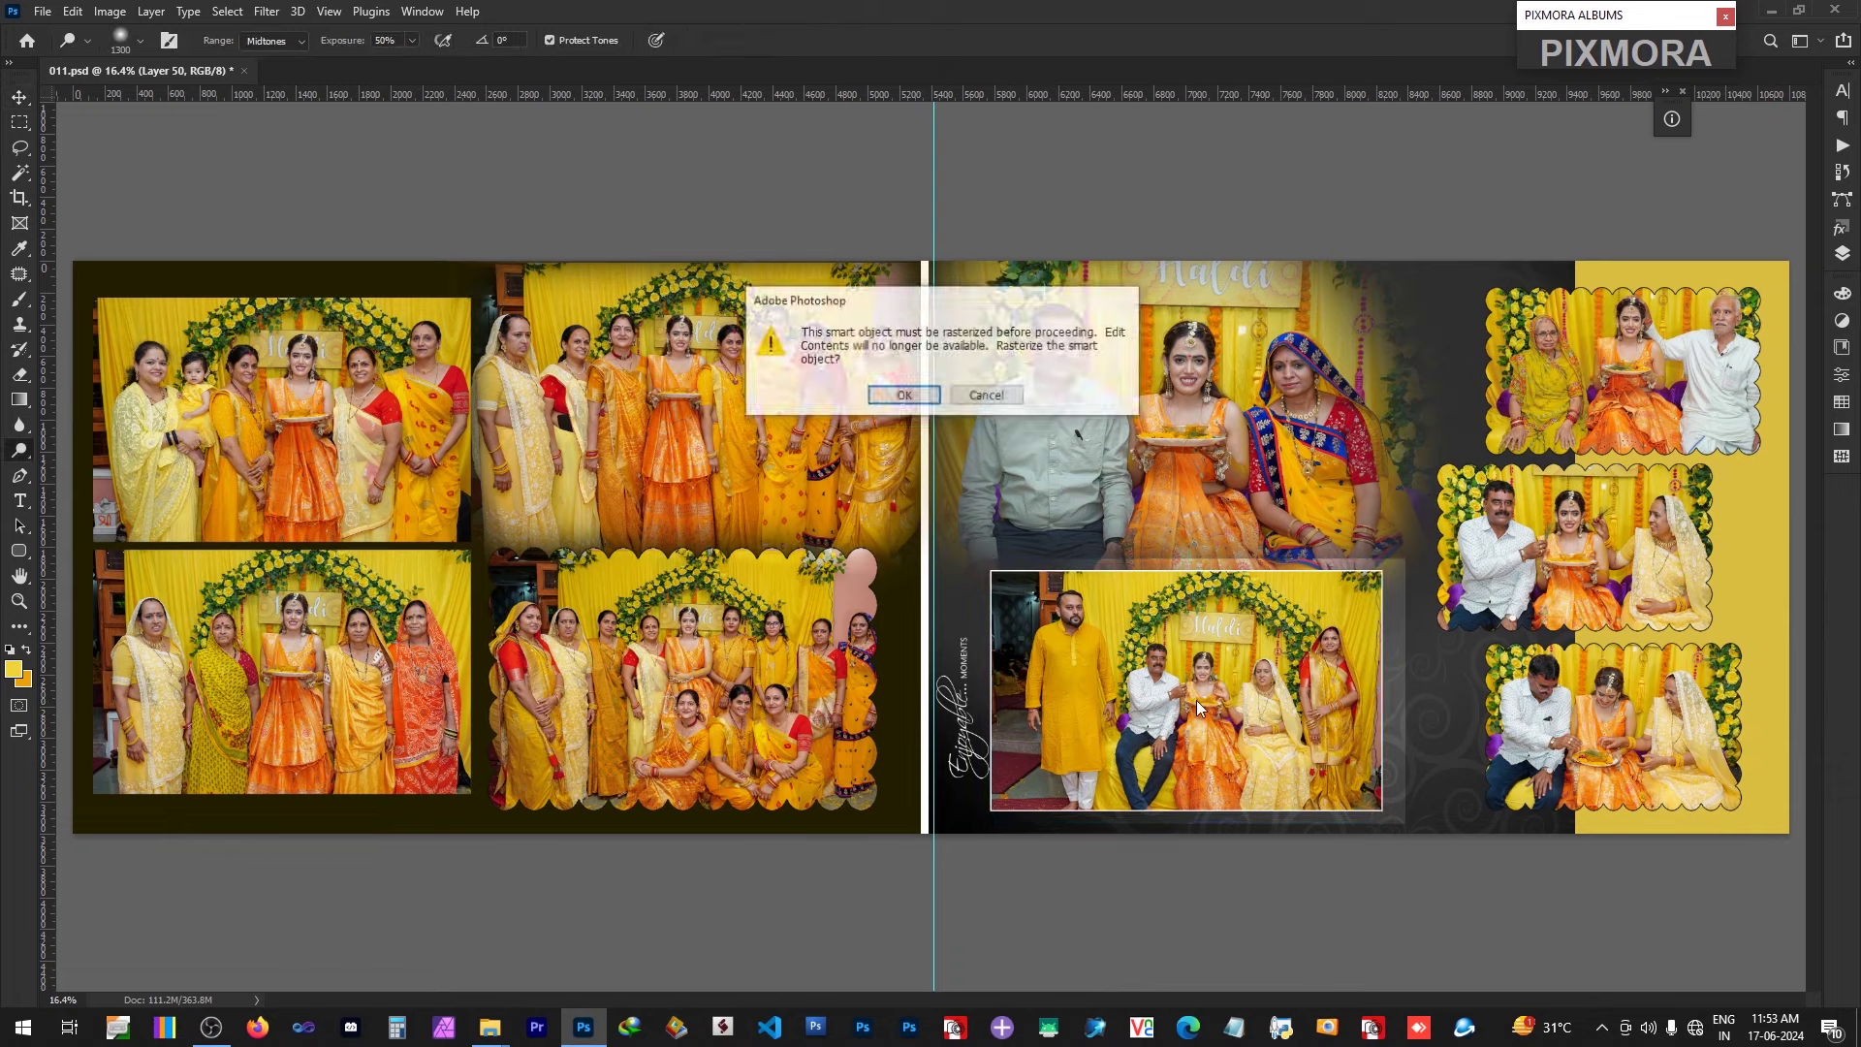
key("Return")
mouse_move(1196, 700)
left_mouse_down()
mouse_move(1219, 693)
mouse_move(1246, 765)
mouse_move(1260, 737)
left_mouse_up()
Step: Select the large three-person photo, outline its right side with the Lasso tool, and clear the selection
right_click(1329, 410, "ctrl")
left_click(1342, 422)
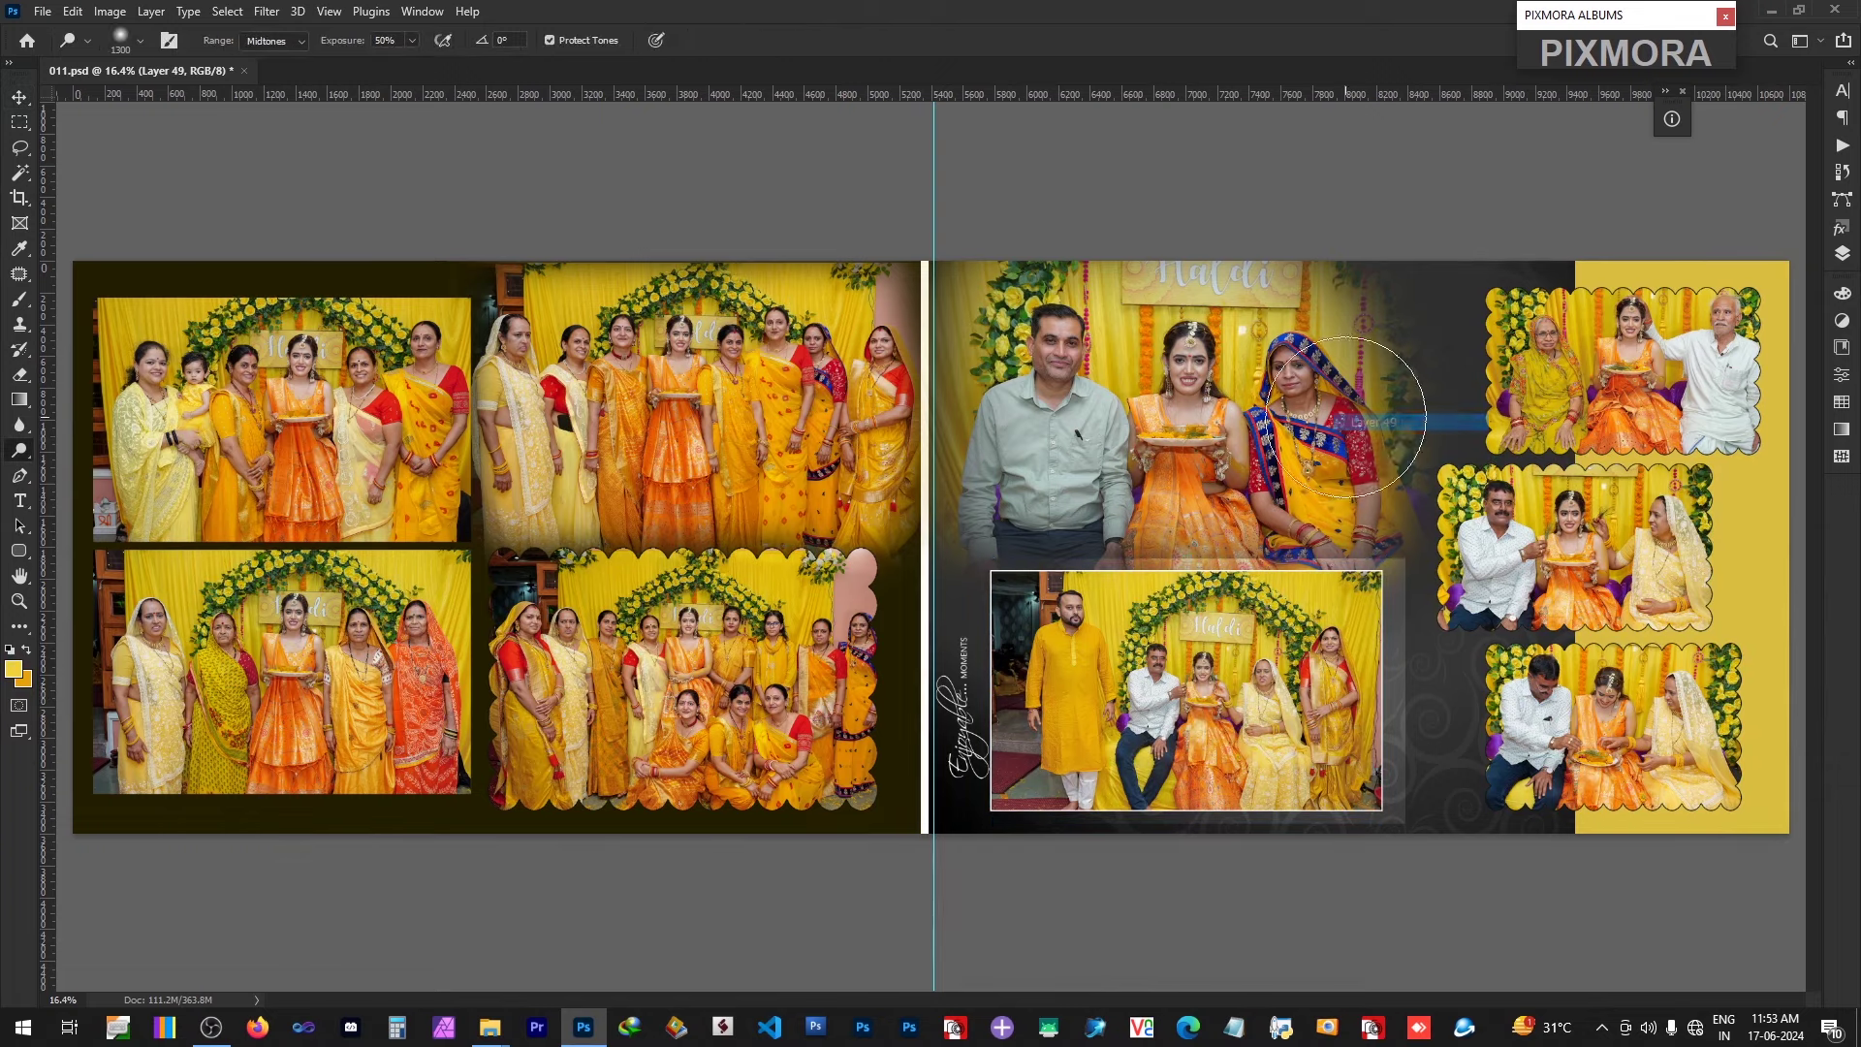
key("l")
mouse_move(1225, 254)
left_mouse_down()
mouse_move(1248, 366)
mouse_move(1497, 262)
left_mouse_up()
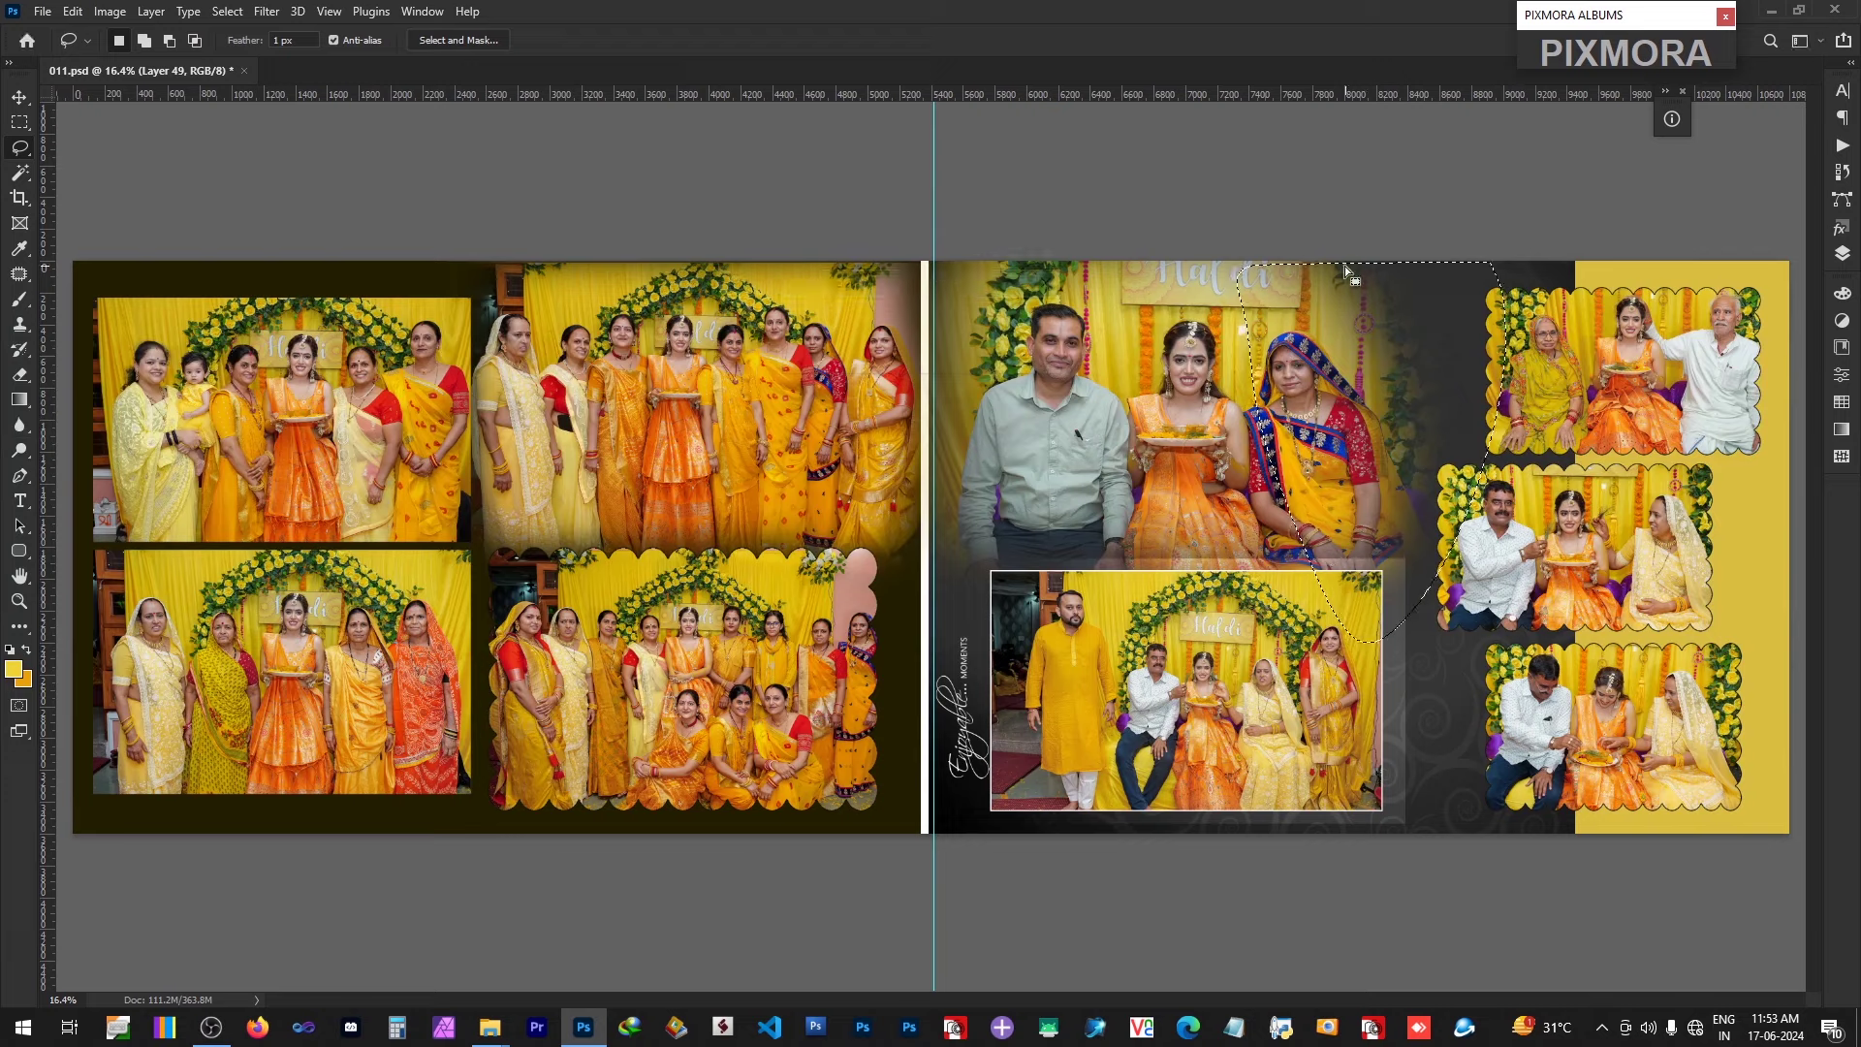
key("o")
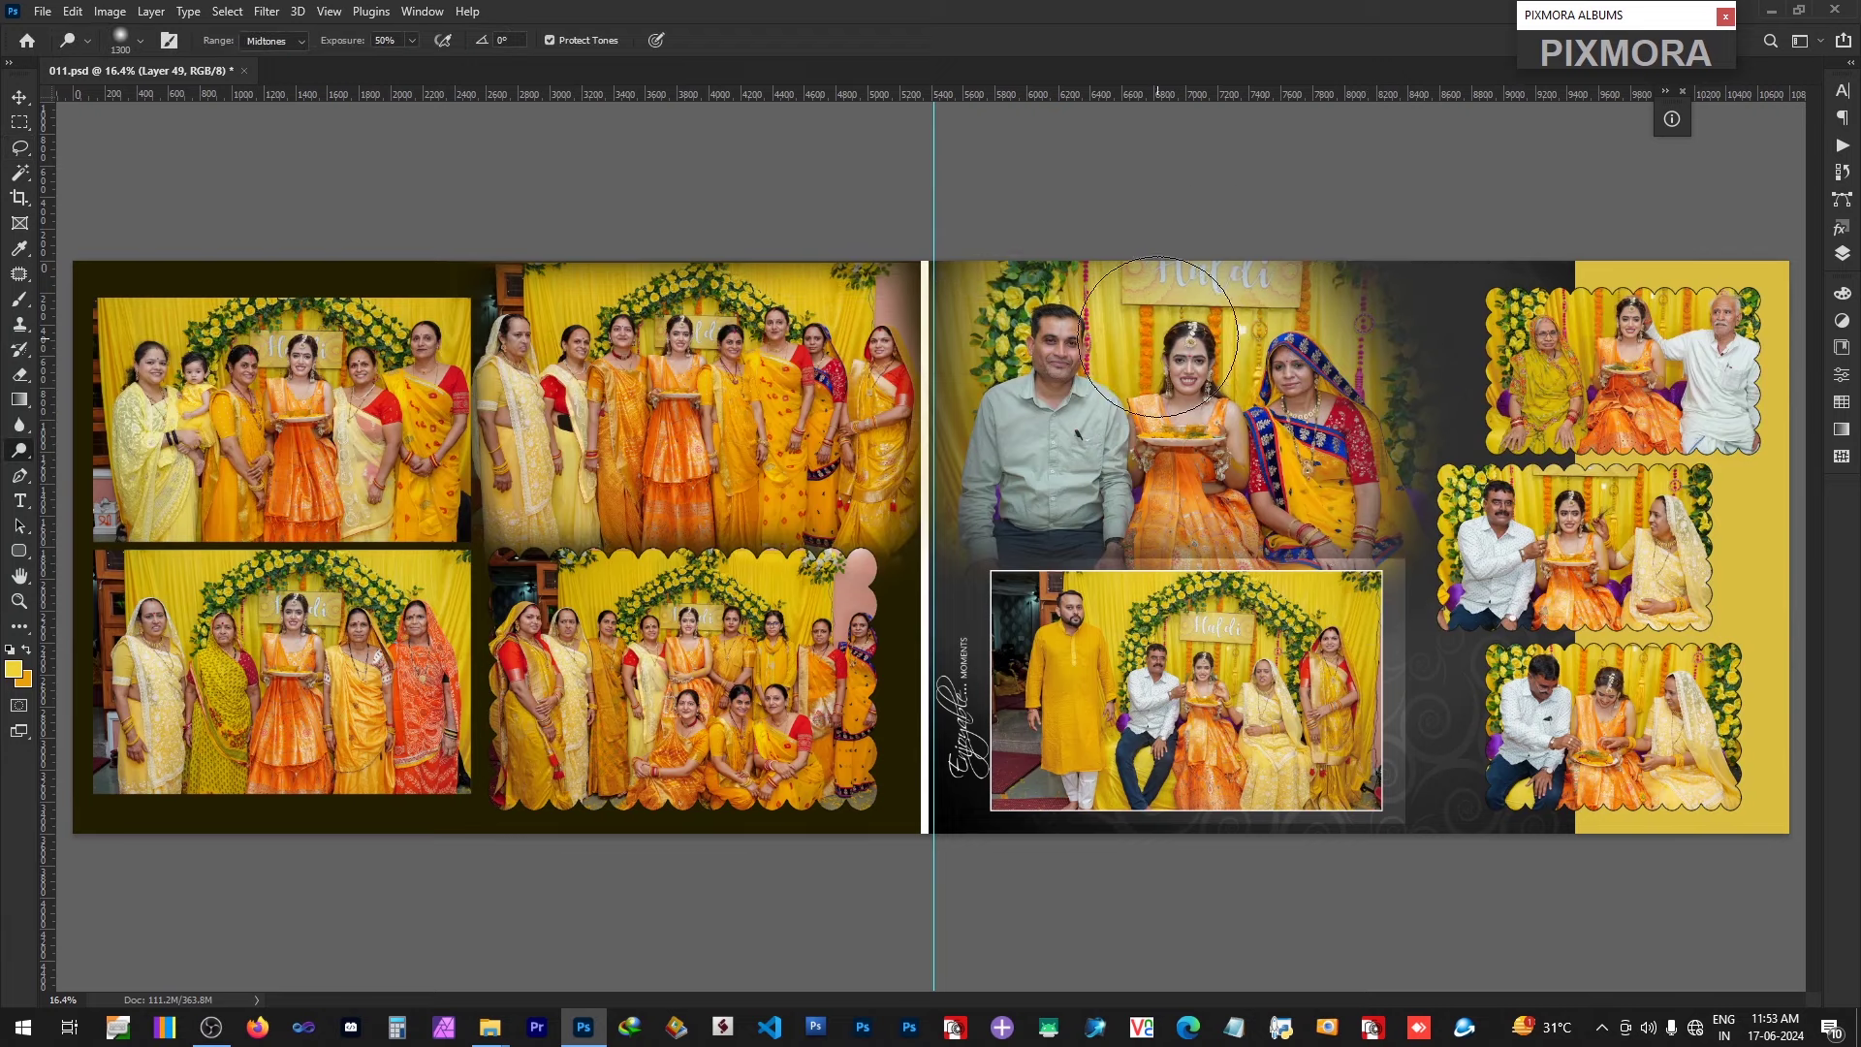
key("ctrl+h")
Step: Apply Auto Tone to the left page's scalloped group photo, fade the effect, and select the lower-left group photo
key("v")
left_click(704, 676)
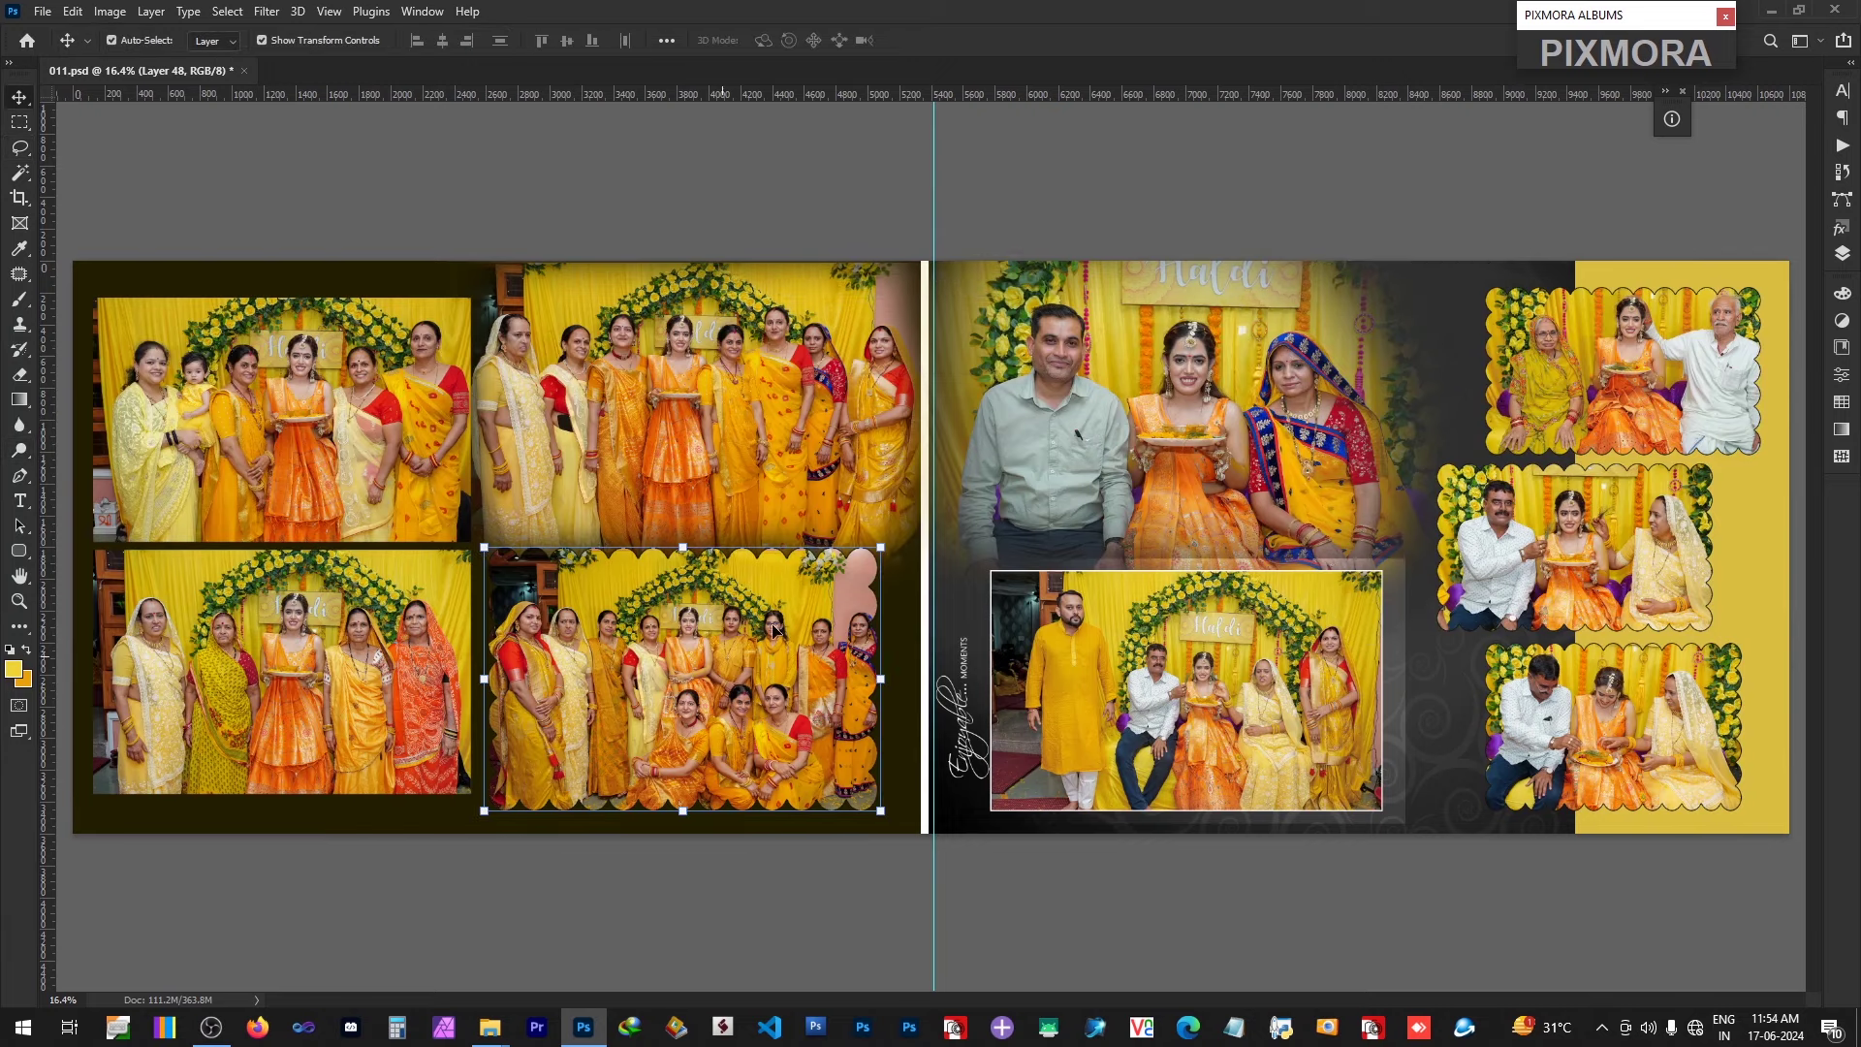
key("ctrl+shift+l")
key("ctrl+shift+f")
key("Return")
left_click(371, 609)
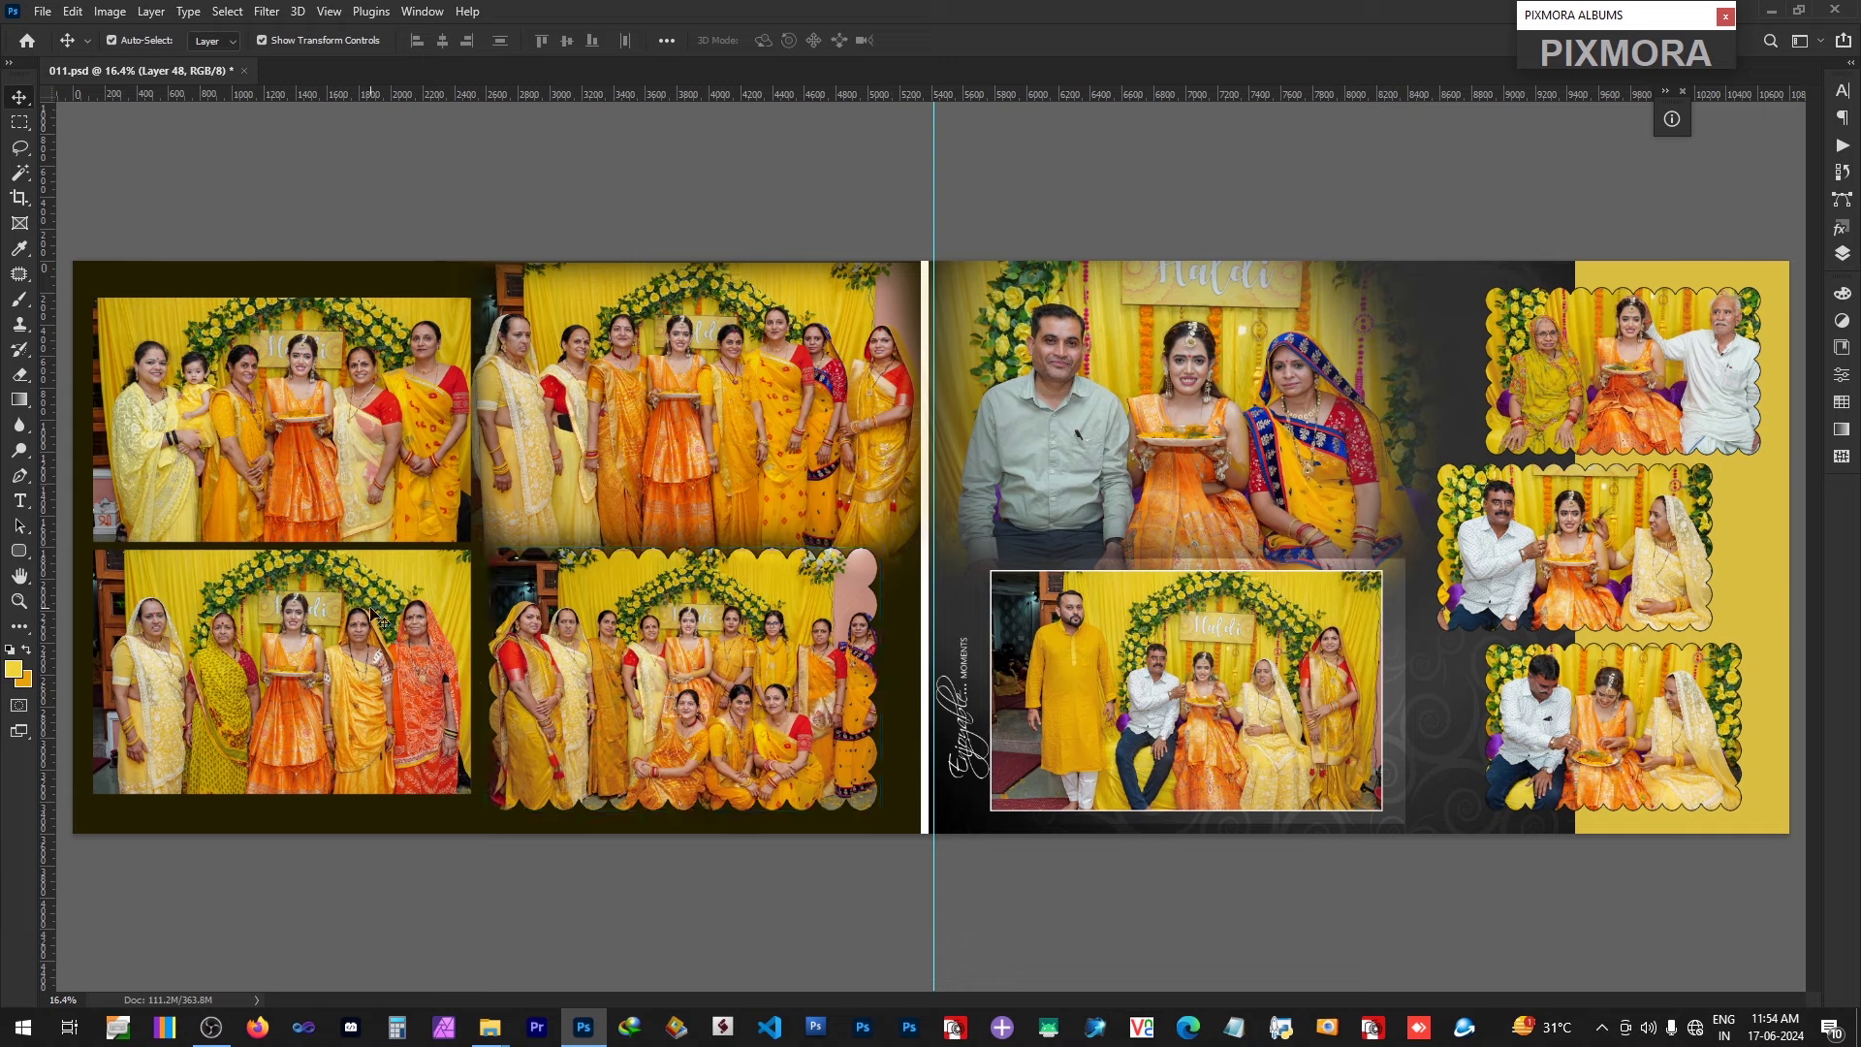
left_click(372, 611)
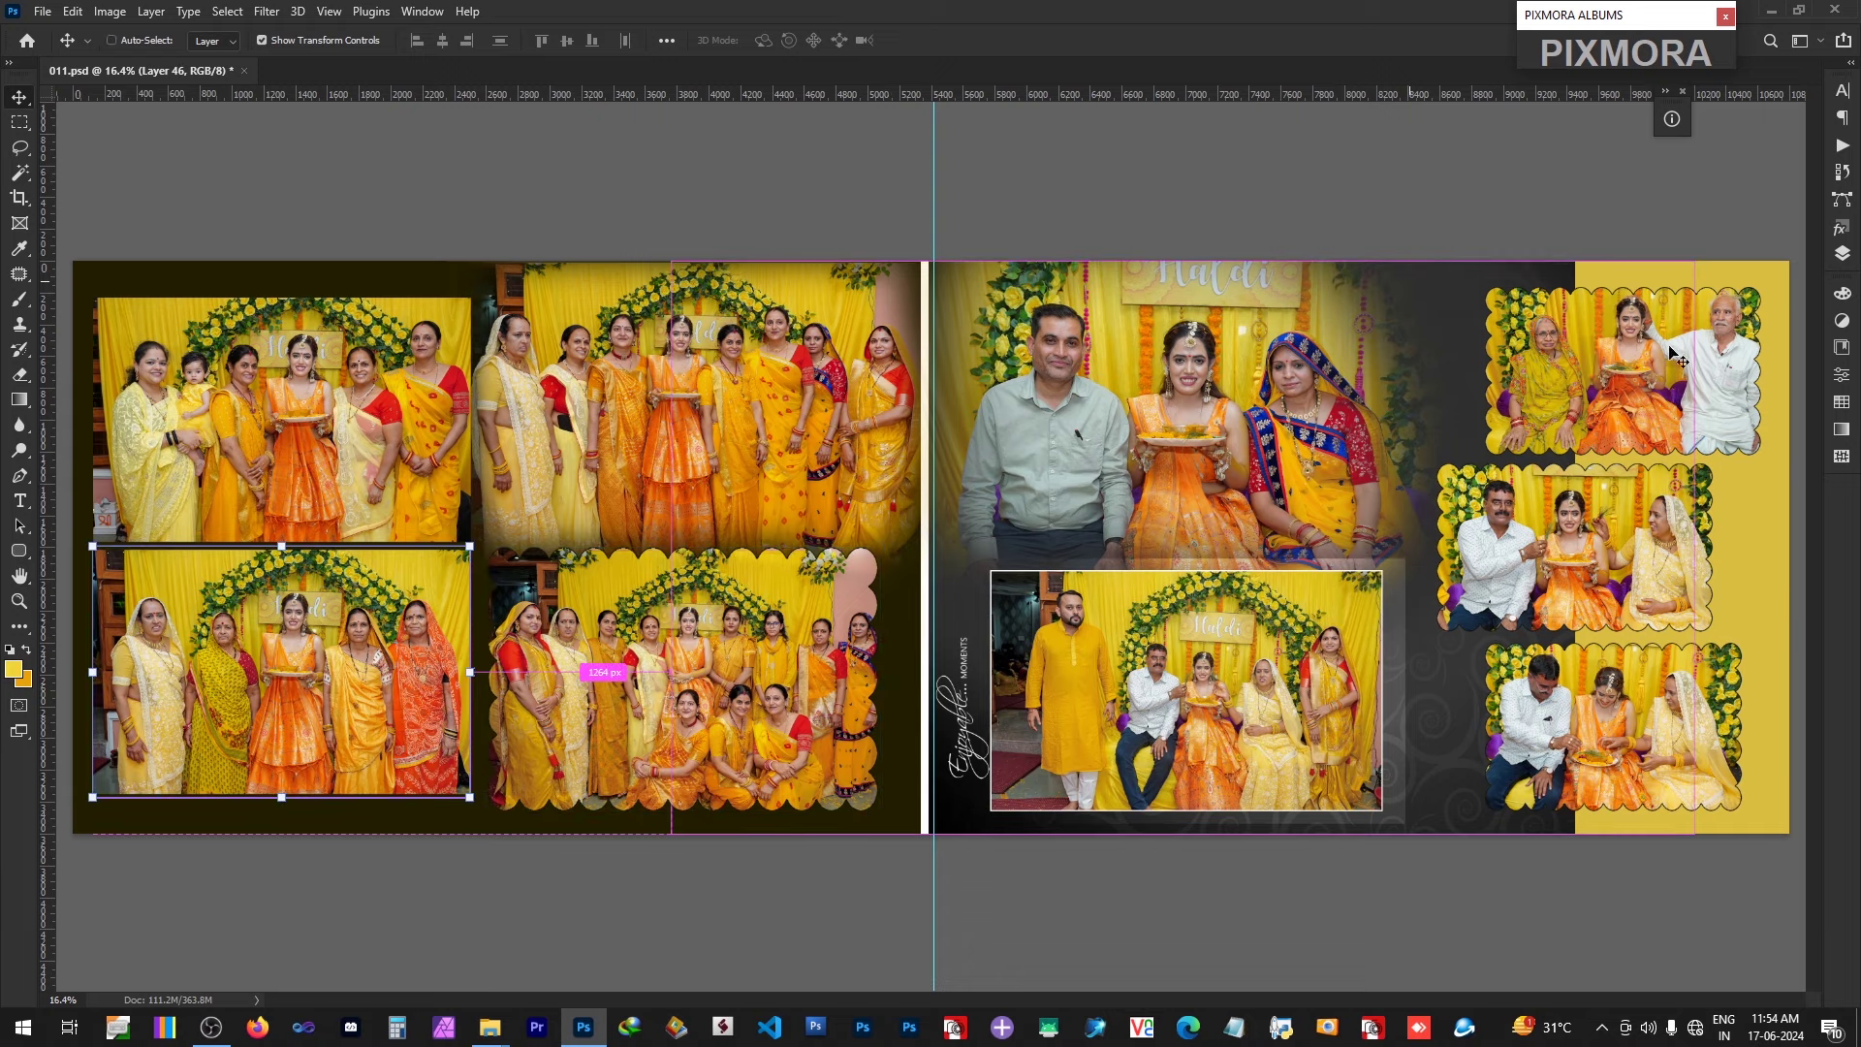
Step: Marquee the right page's dark background, fill that area with the yellow foreground colour on a new layer, and deselect
left_click(1461, 335, "ctrl")
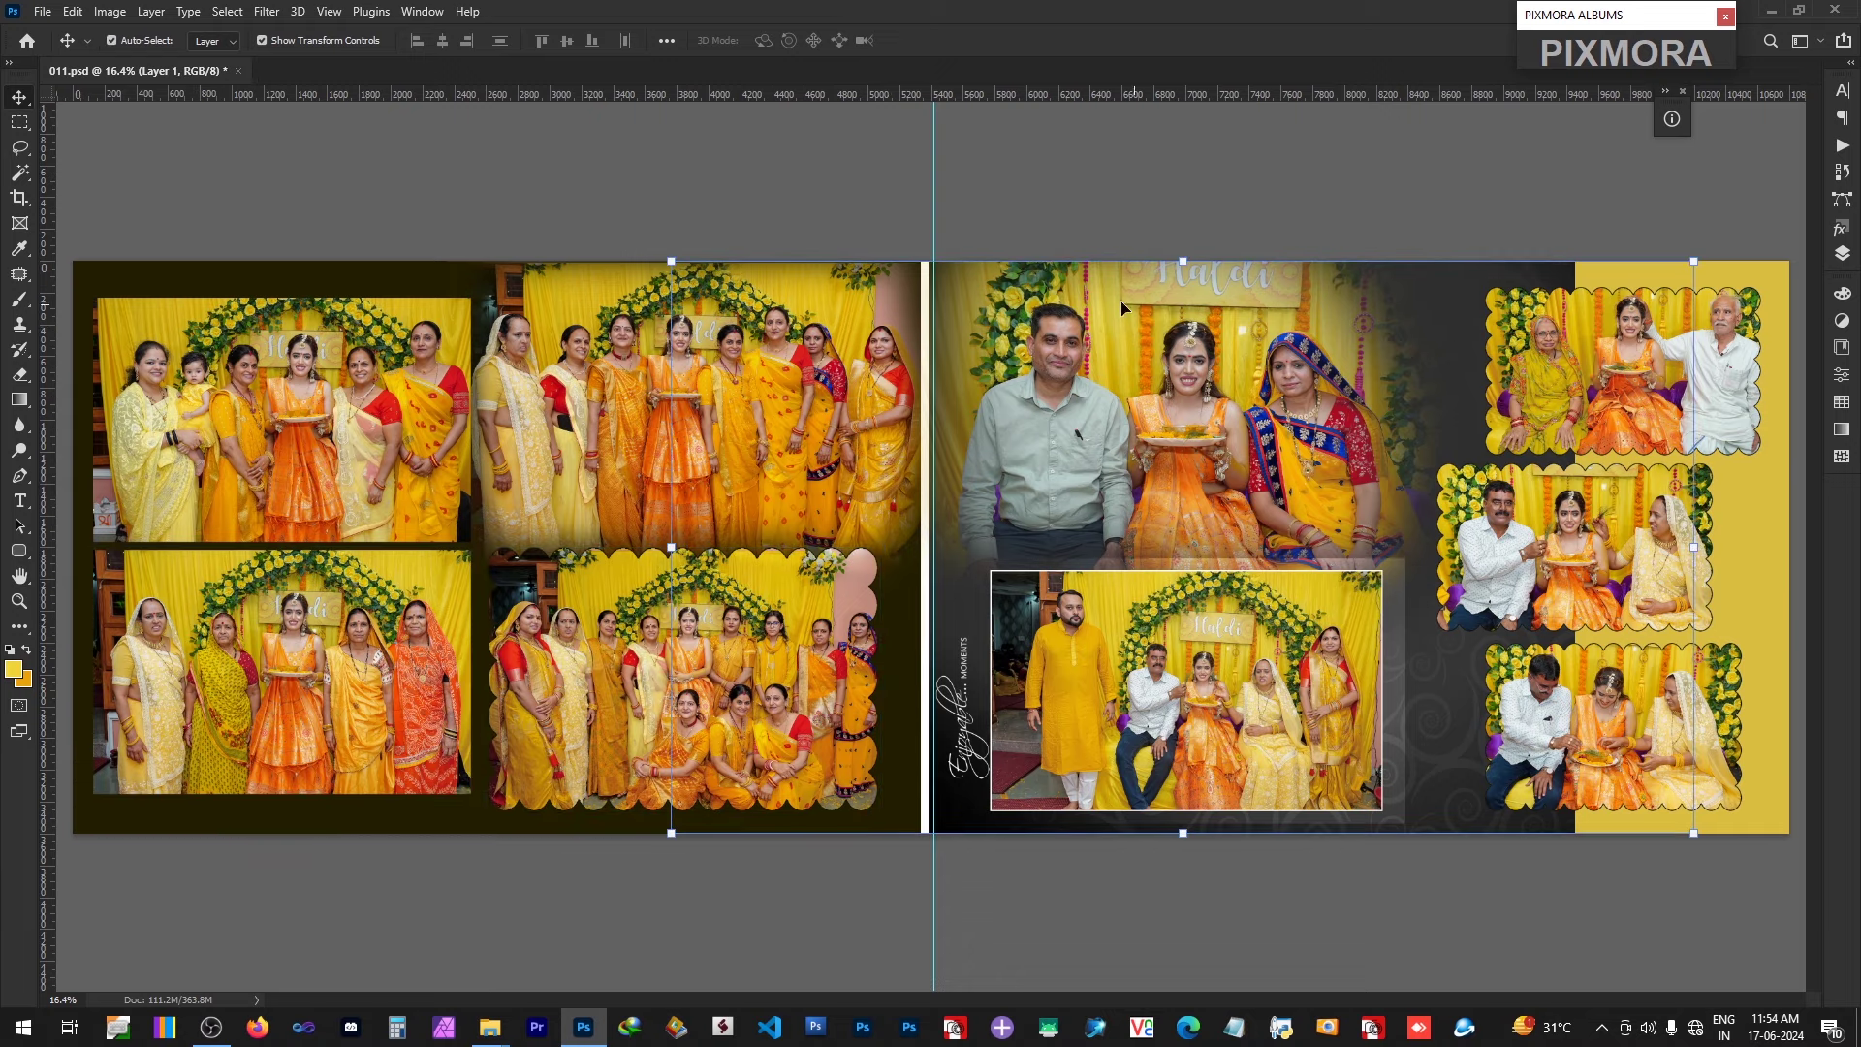
key("m")
left_click_drag(932, 260, 1569, 845)
key("b")
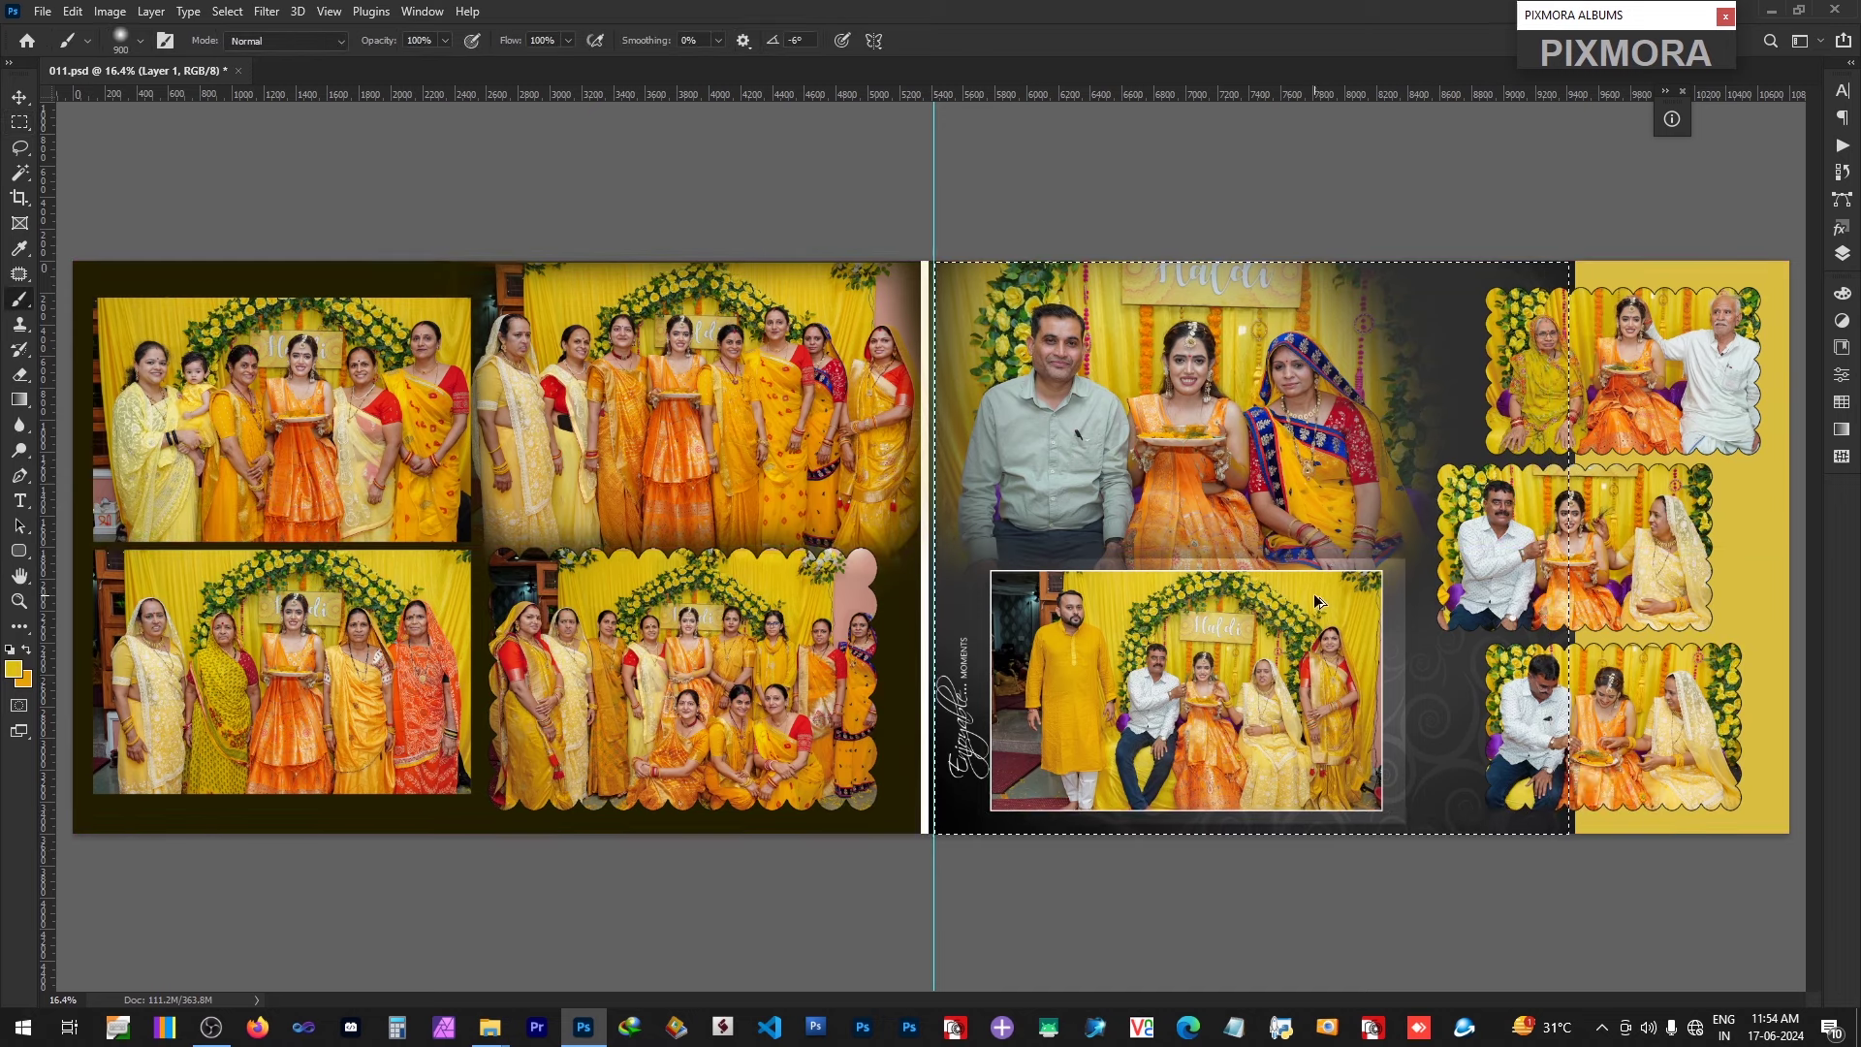
key("ctrl+shift+alt+n")
key("alt+BackSpace")
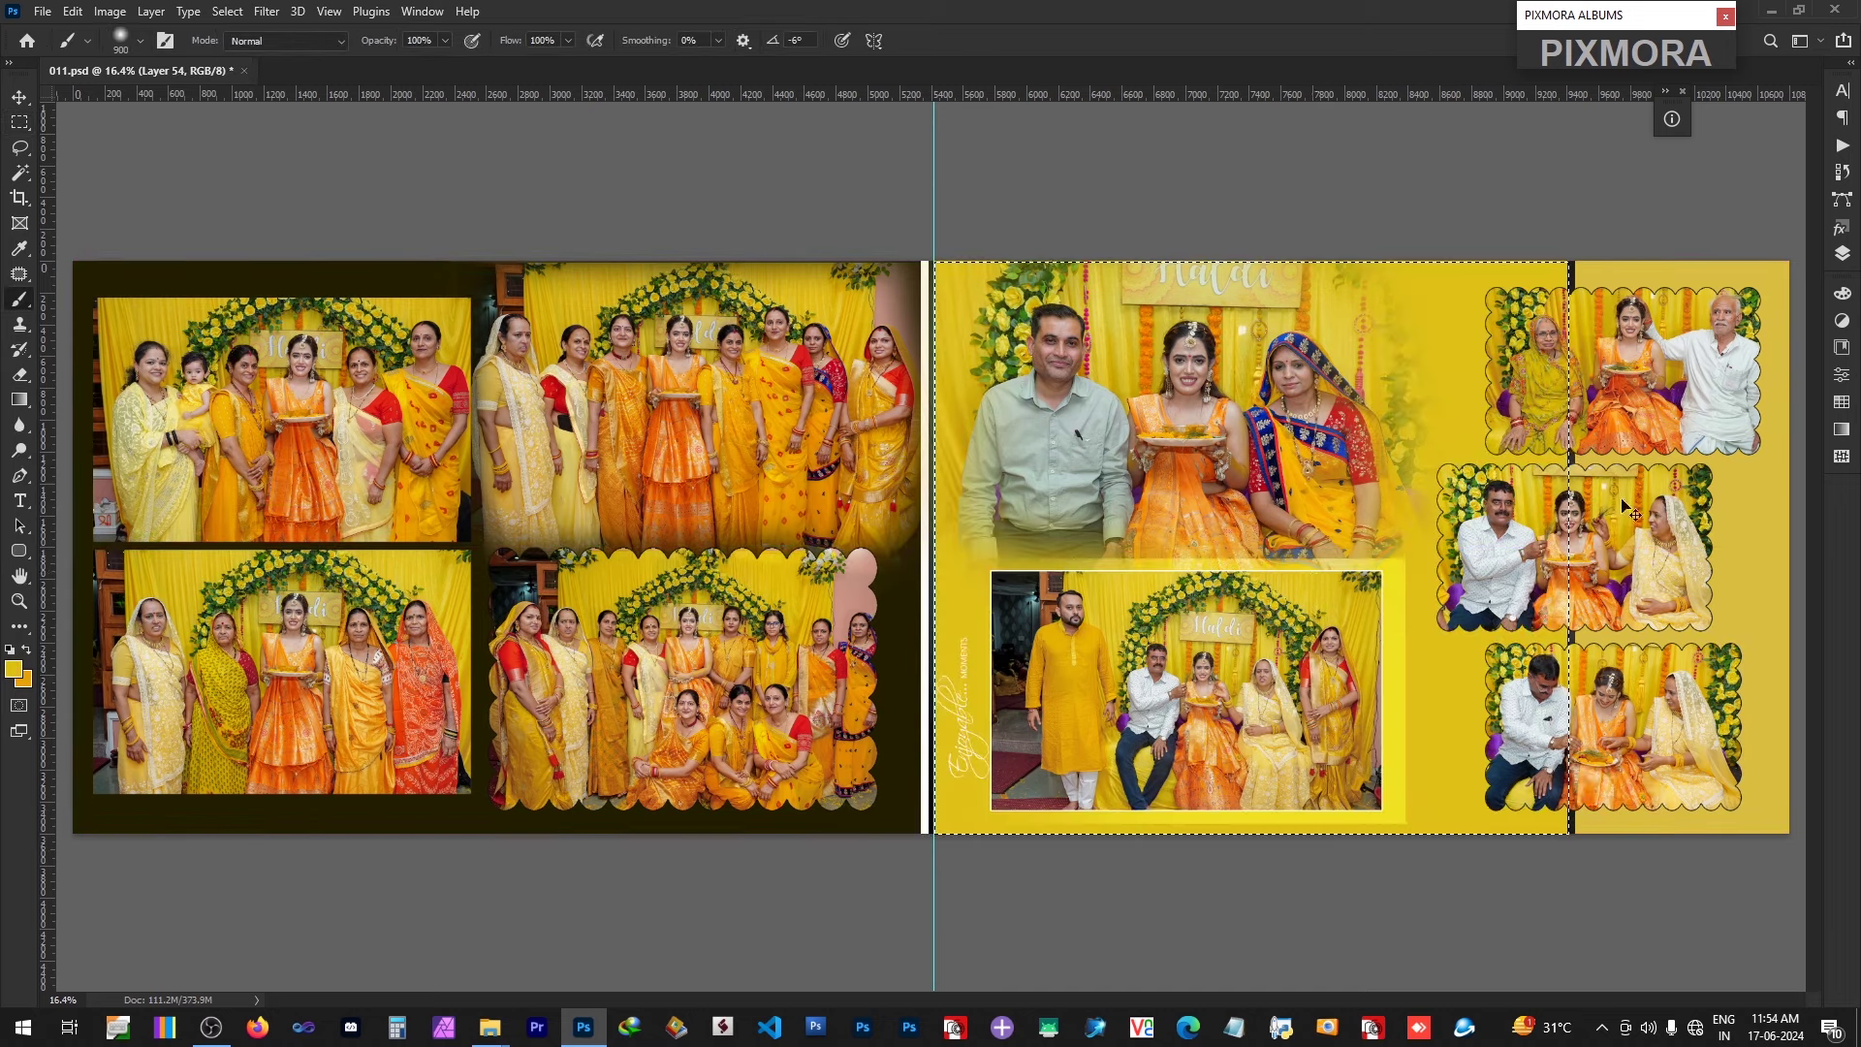
key("ctrl+d")
key("ctrl+u")
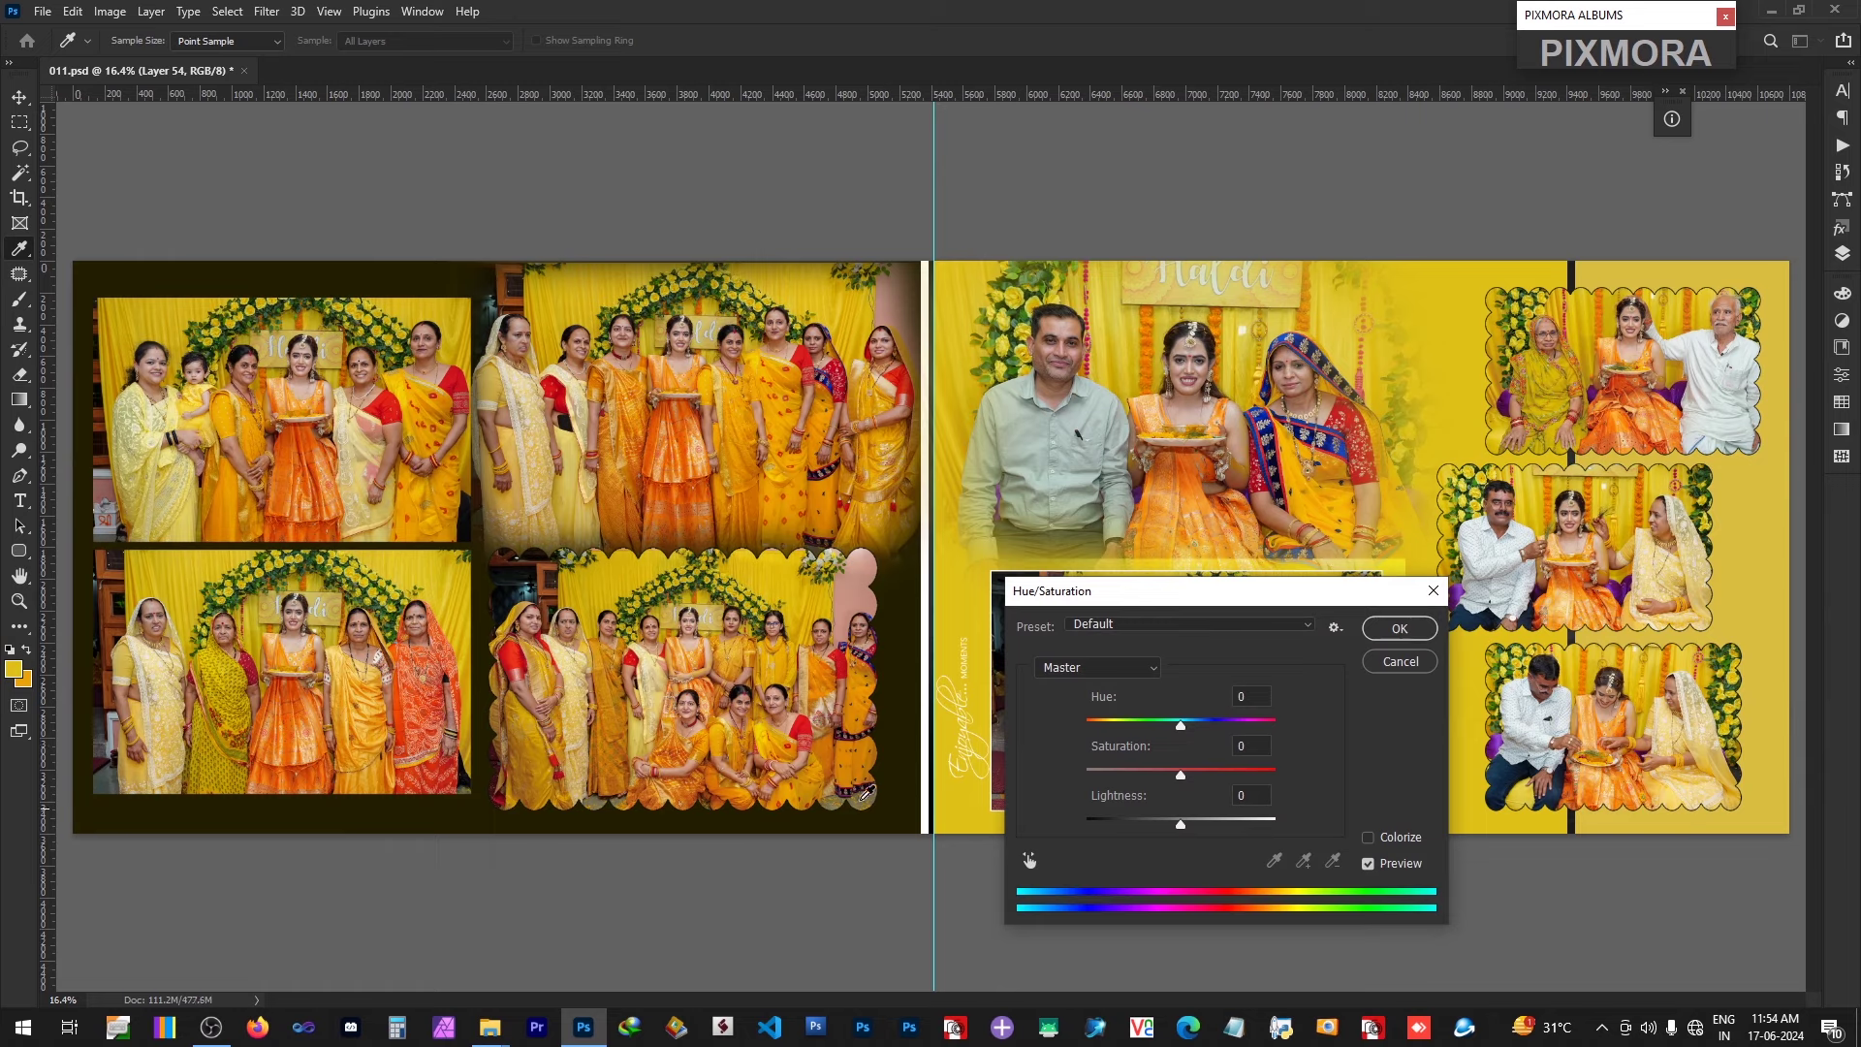
left_click_drag(1164, 729, 1070, 729)
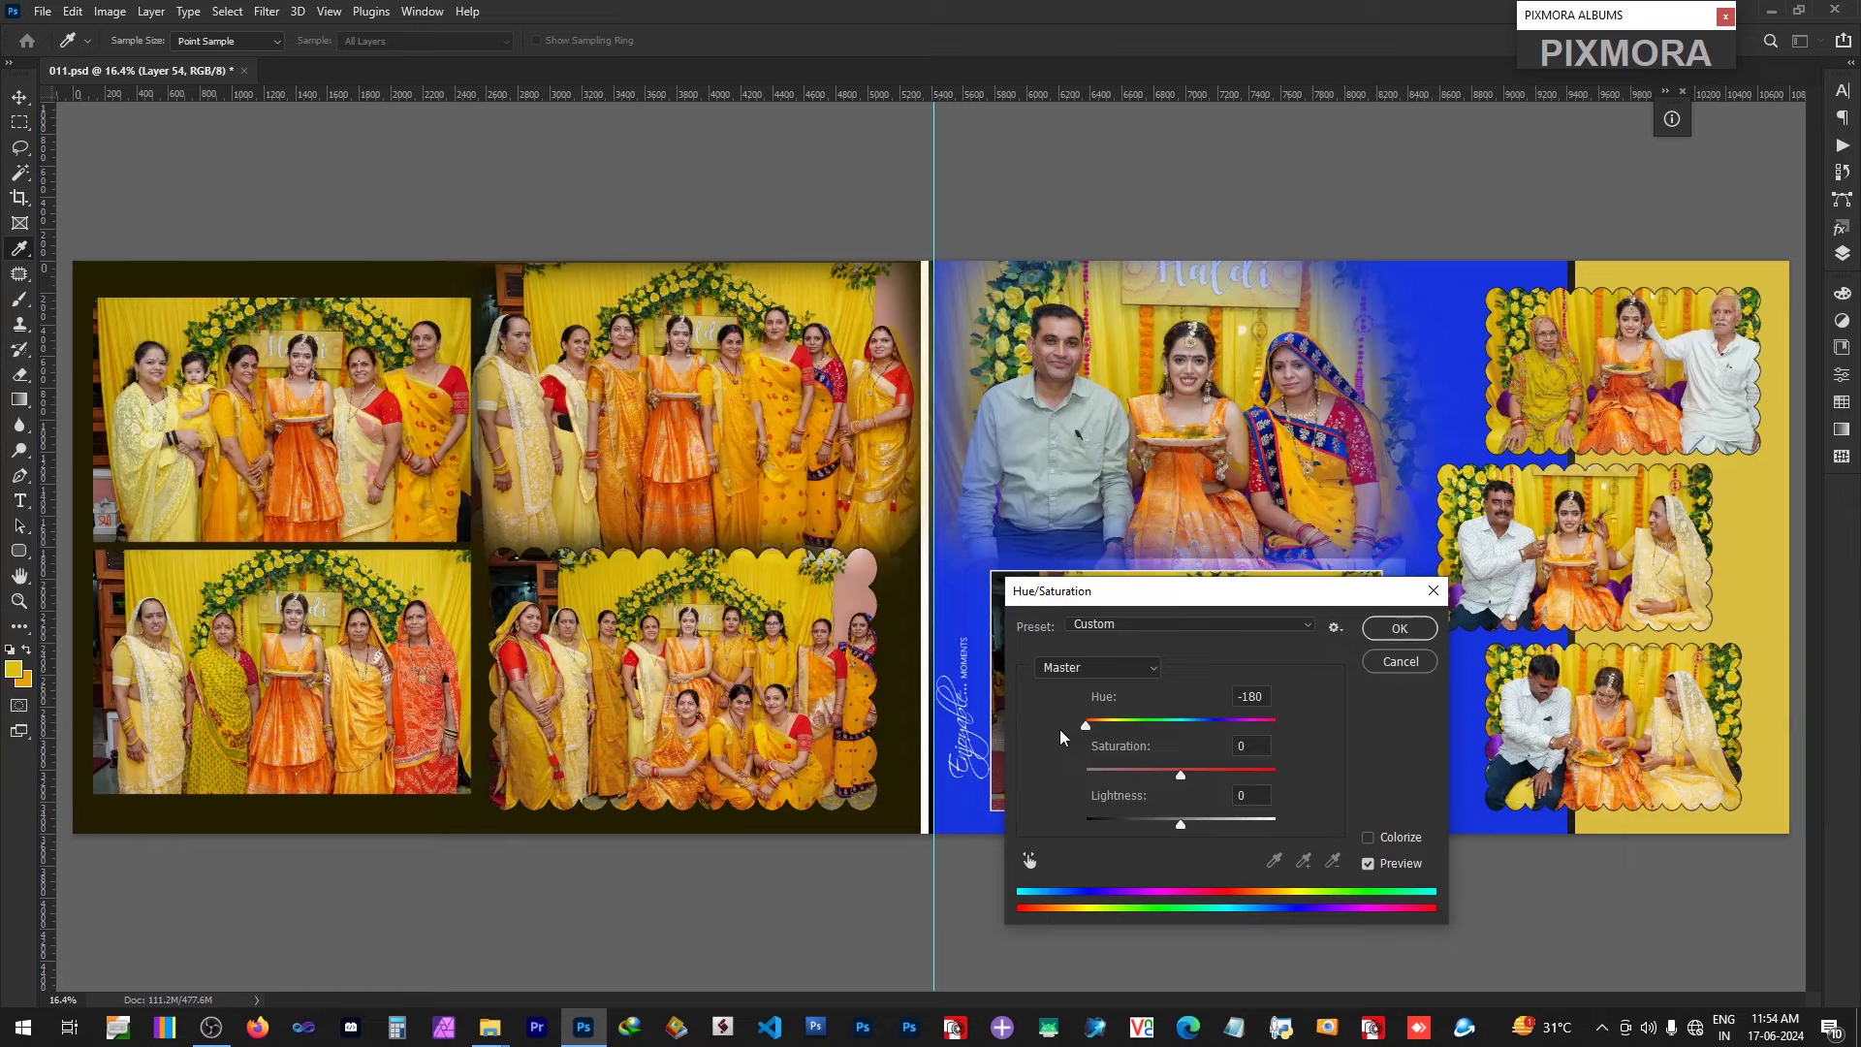
key("Escape")
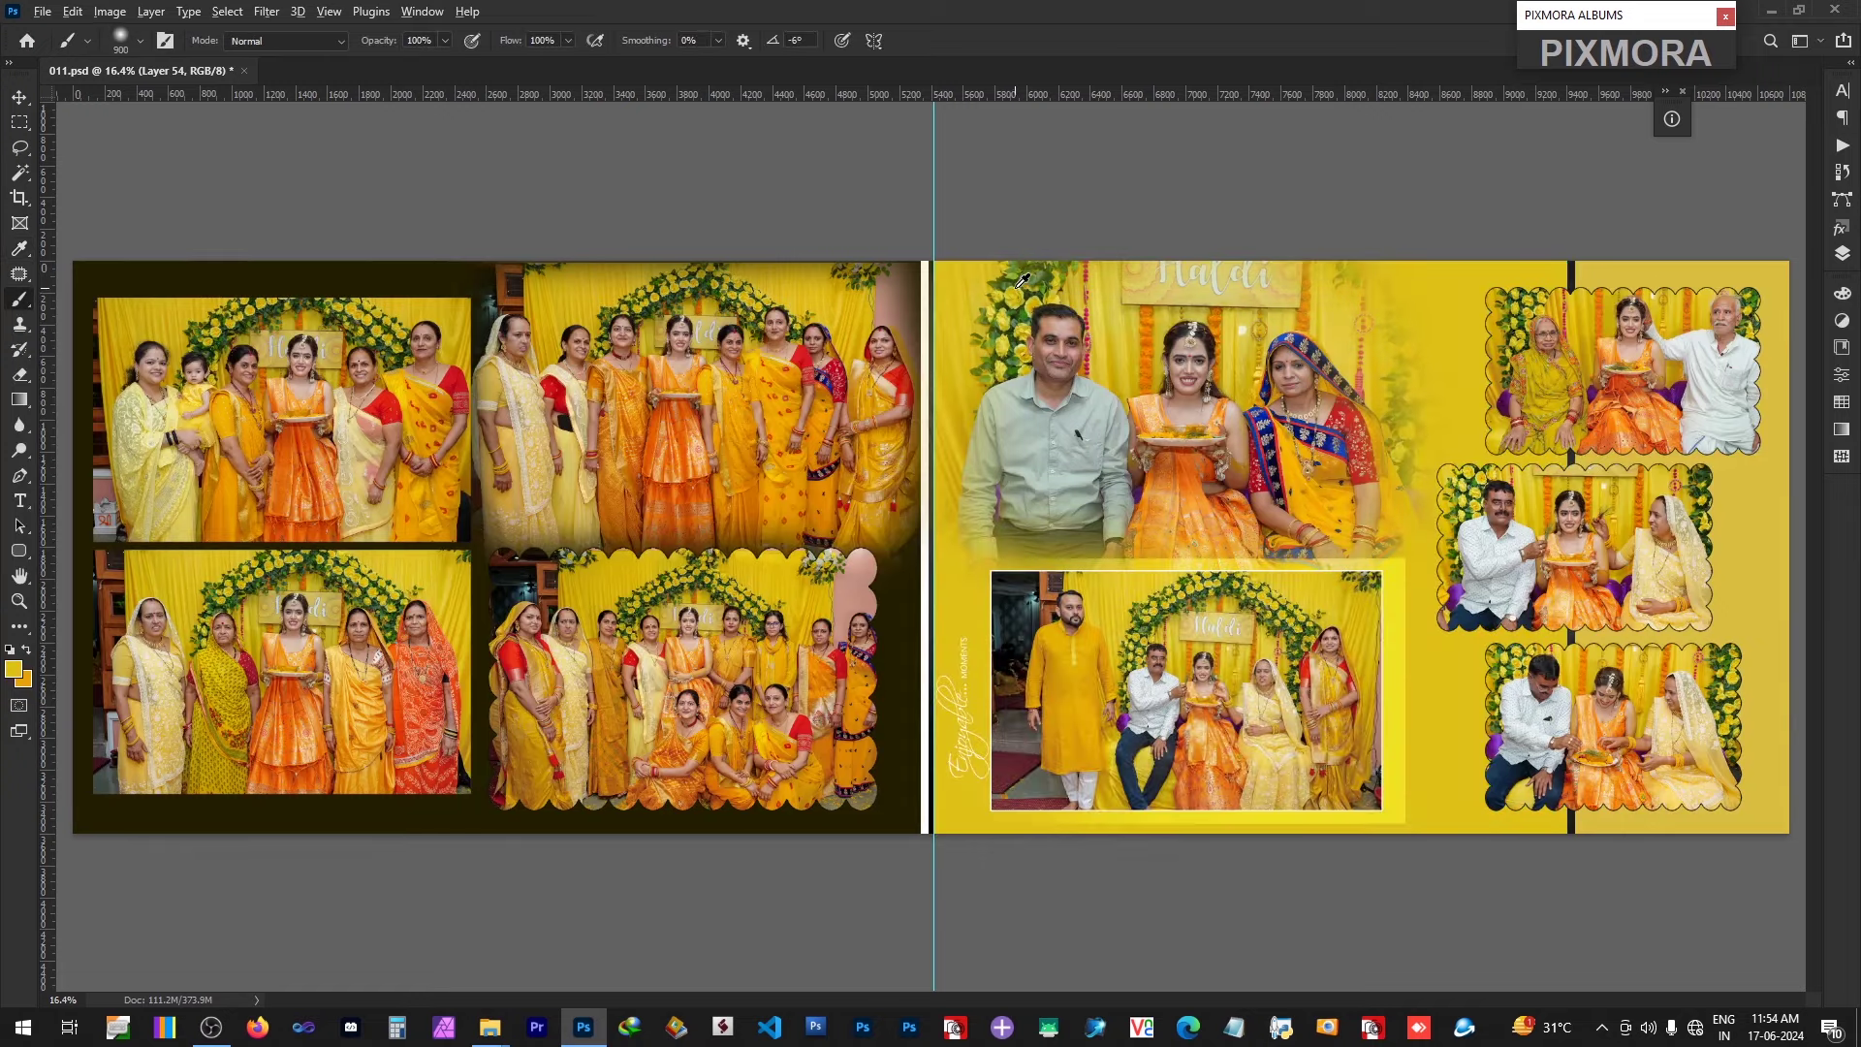
Step: Sample green from the large photo's garland, and erase the yellow fill's right and lower areas with a large soft eraser of about 2900 px
left_click(1013, 281, "alt")
key("e")
key("bracketright")
key("bracketright")
key("bracketright")
key("bracketright")
key("bracketright")
key("bracketright")
key("bracketright")
key("bracketright")
key("bracketright")
key("bracketright")
key("bracketright")
key("bracketright")
key("bracketright")
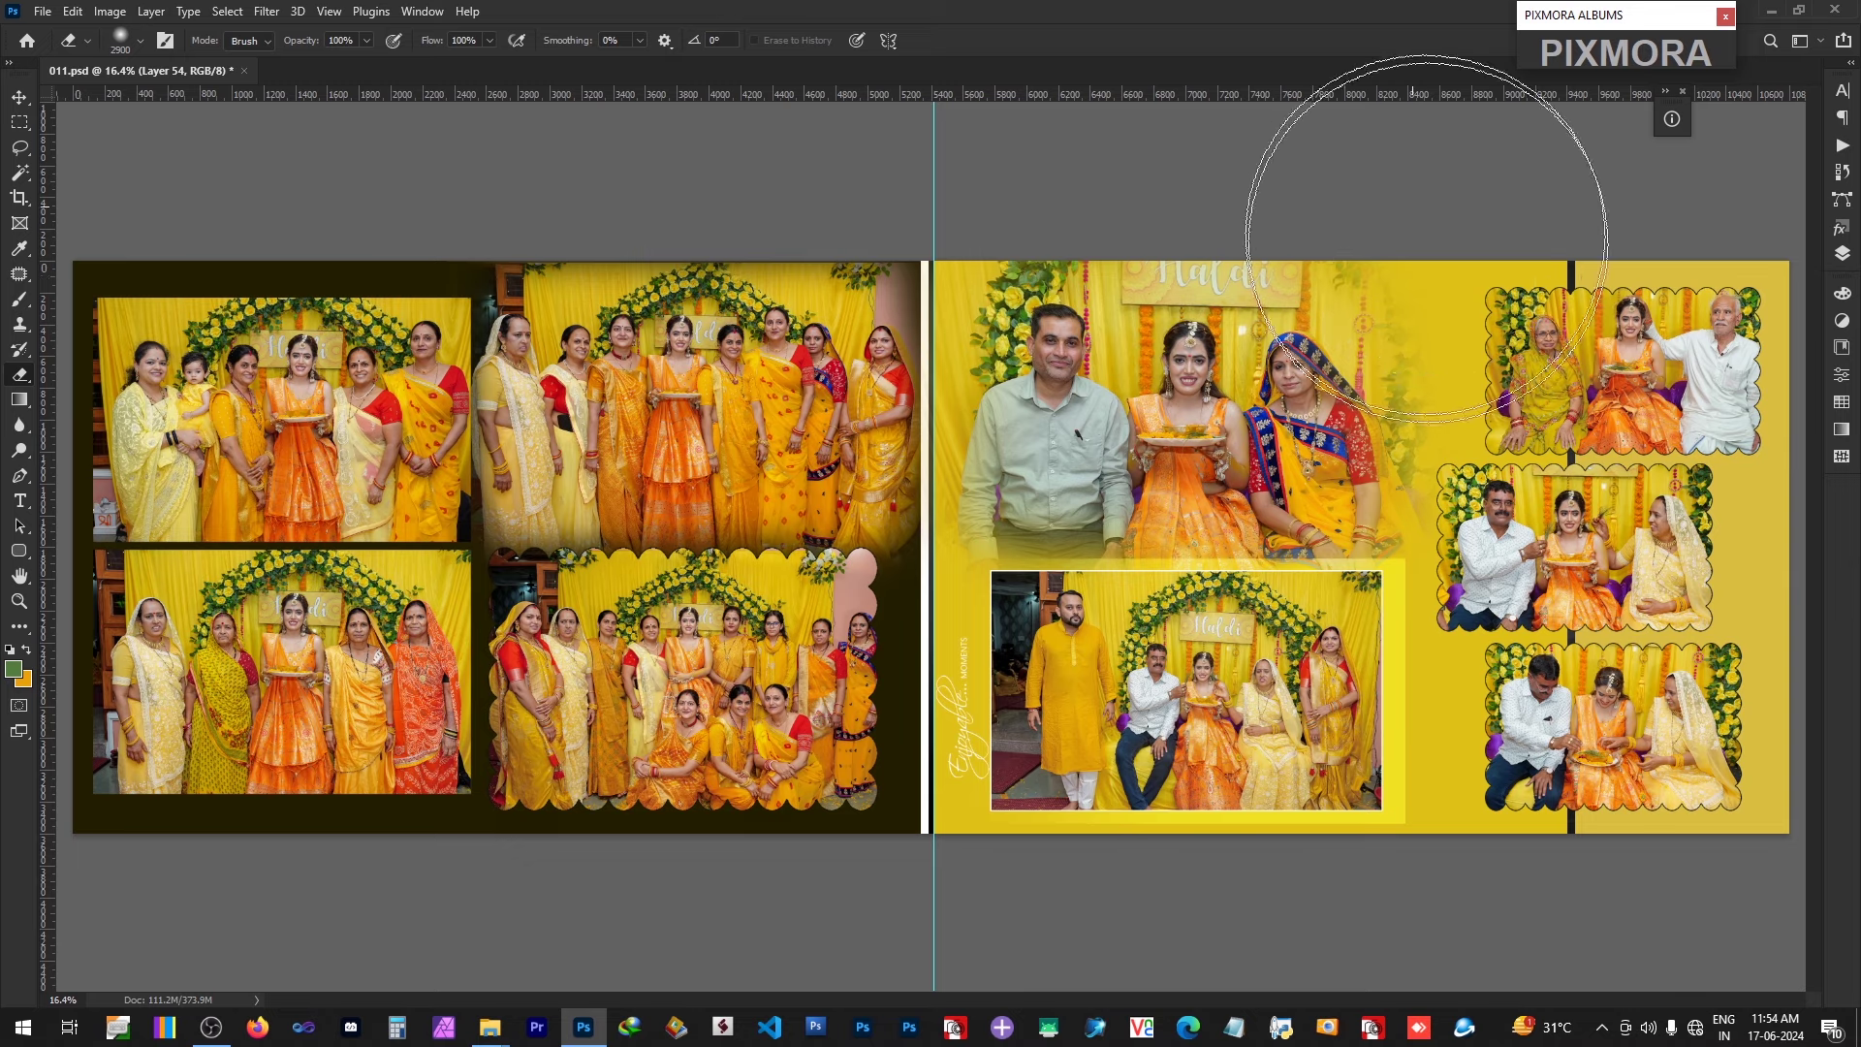
left_click(1412, 206)
left_click(1421, 1042, "shift")
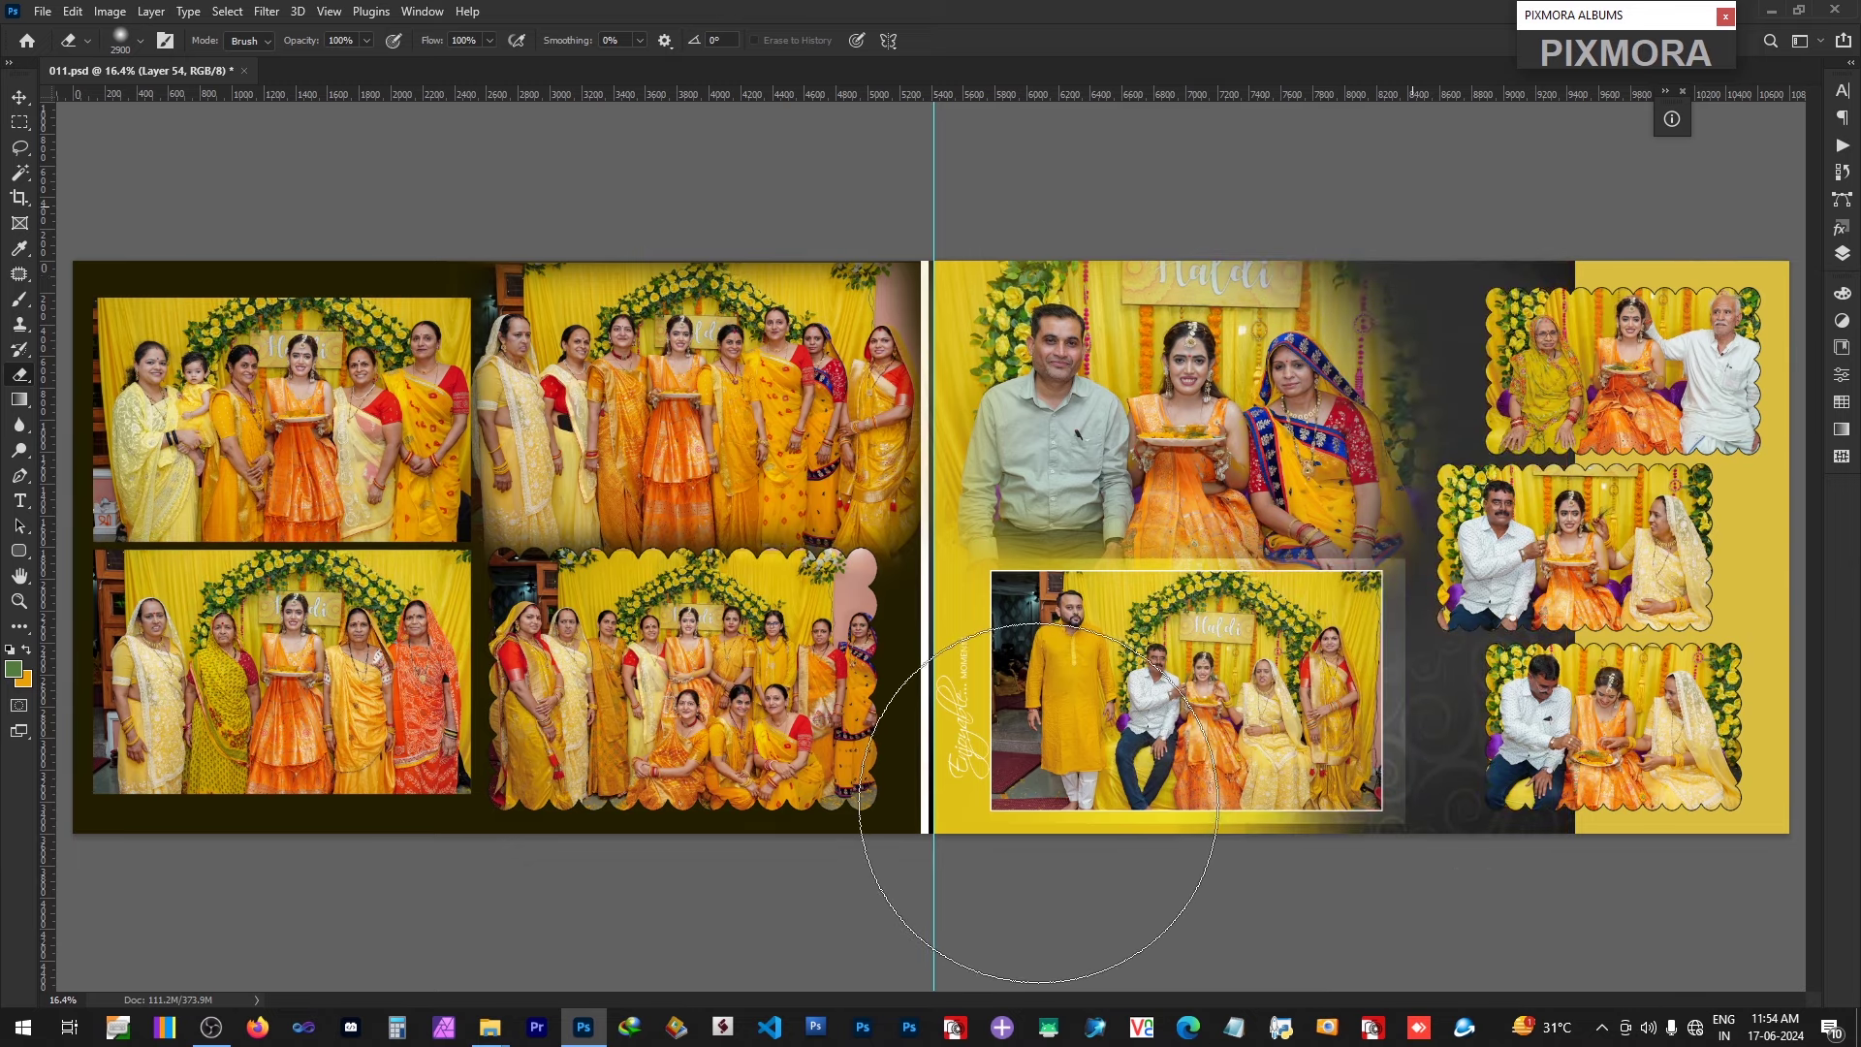
left_click_drag(1037, 802, 970, 621)
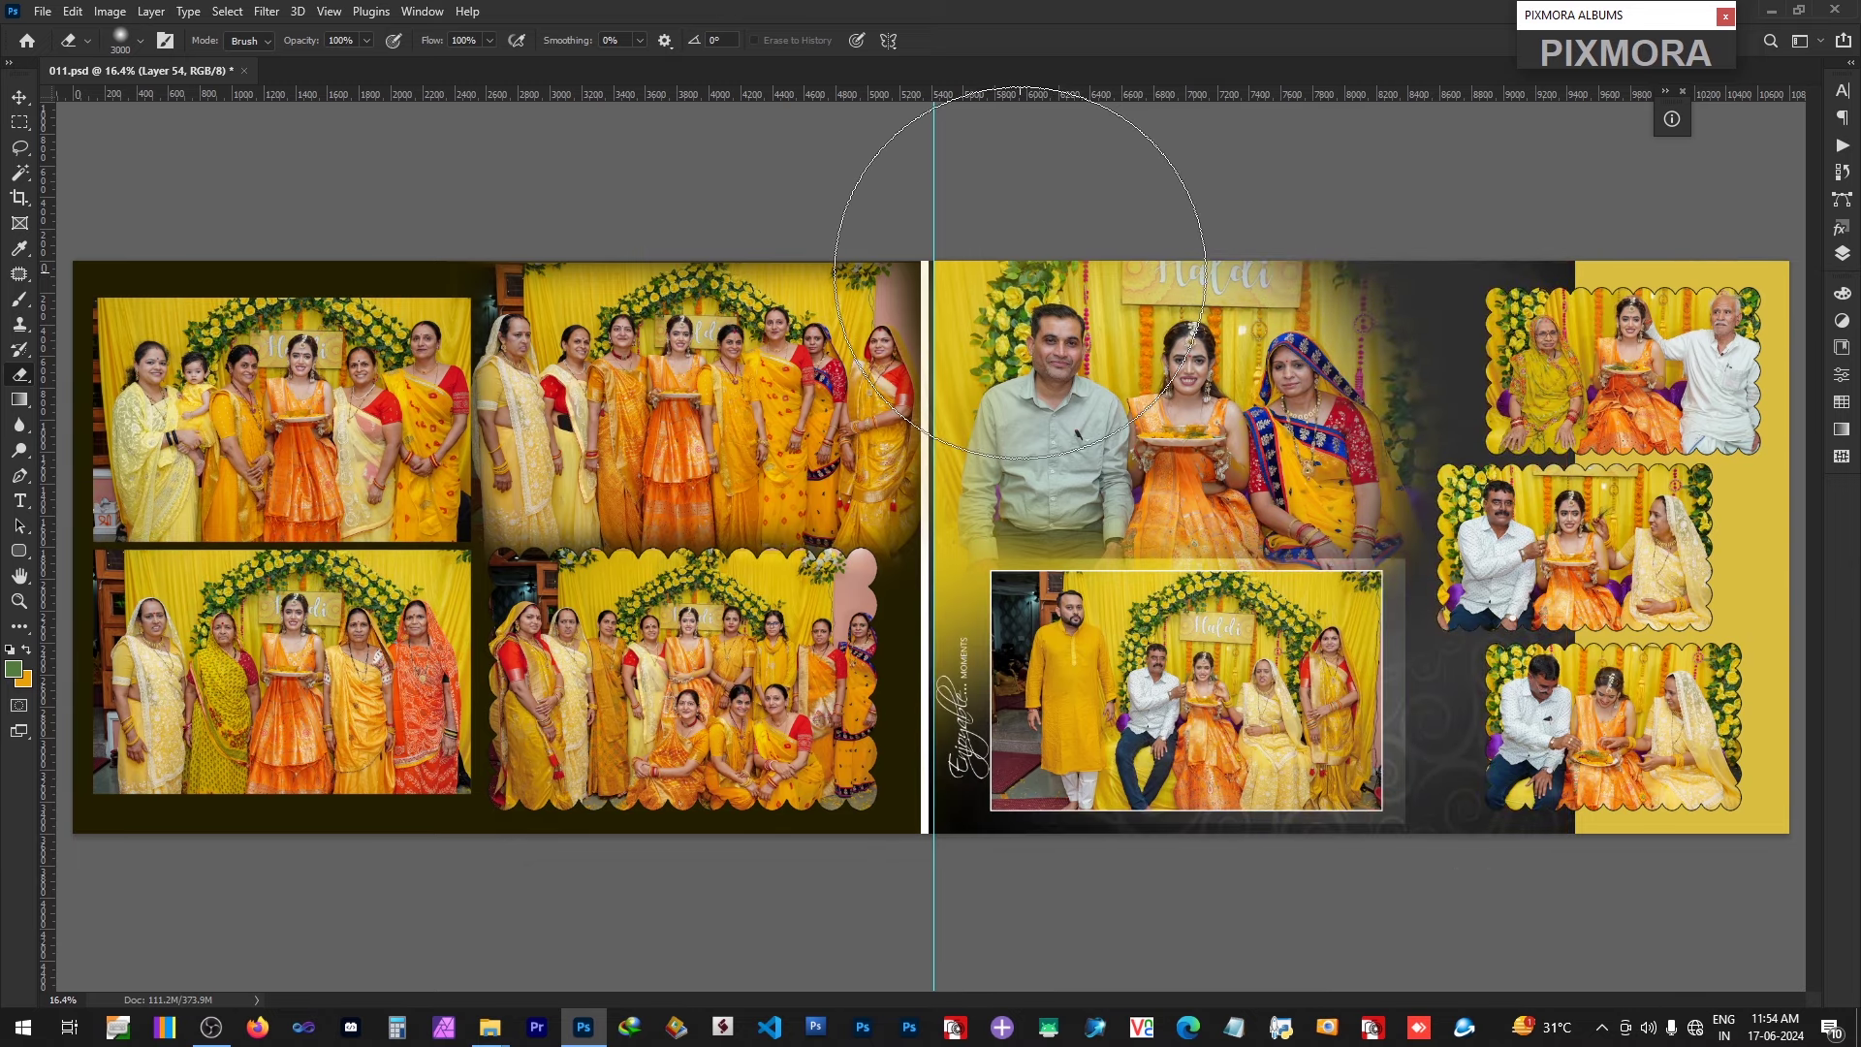
Step: Paint green over the right page's dark background beside and below the yellow area with a 2600 px soft brush
key("b")
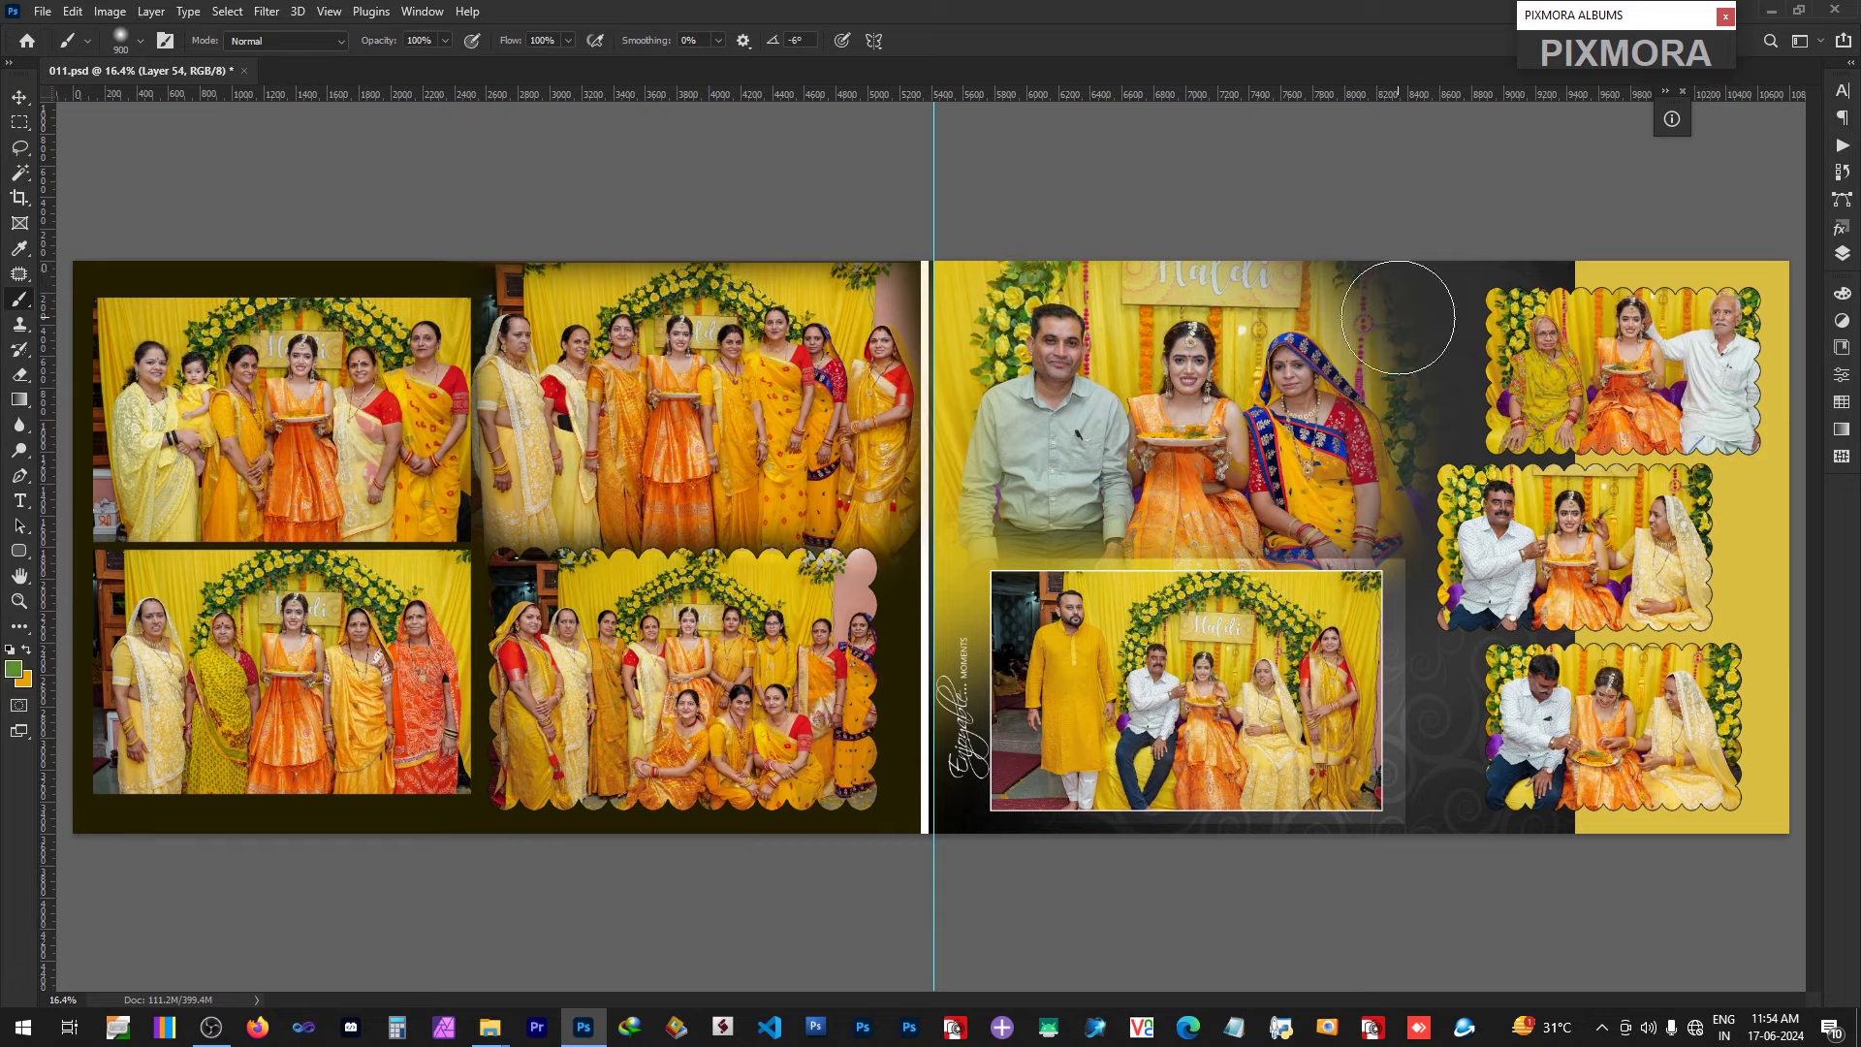
key("bracketright")
key("bracketright")
key("bracketright")
key("bracketright")
key("bracketright")
key("bracketright")
key("bracketright")
key("bracketright")
key("bracketright")
key("bracketright")
key("bracketright")
key("bracketright")
key("bracketright")
key("bracketright")
key("bracketright")
key("bracketright")
key("bracketright")
mouse_move(1384, 278)
left_mouse_down()
mouse_move(1426, 357)
mouse_move(1438, 691)
mouse_move(1407, 895)
mouse_move(1086, 852)
mouse_move(1080, 892)
left_mouse_up()
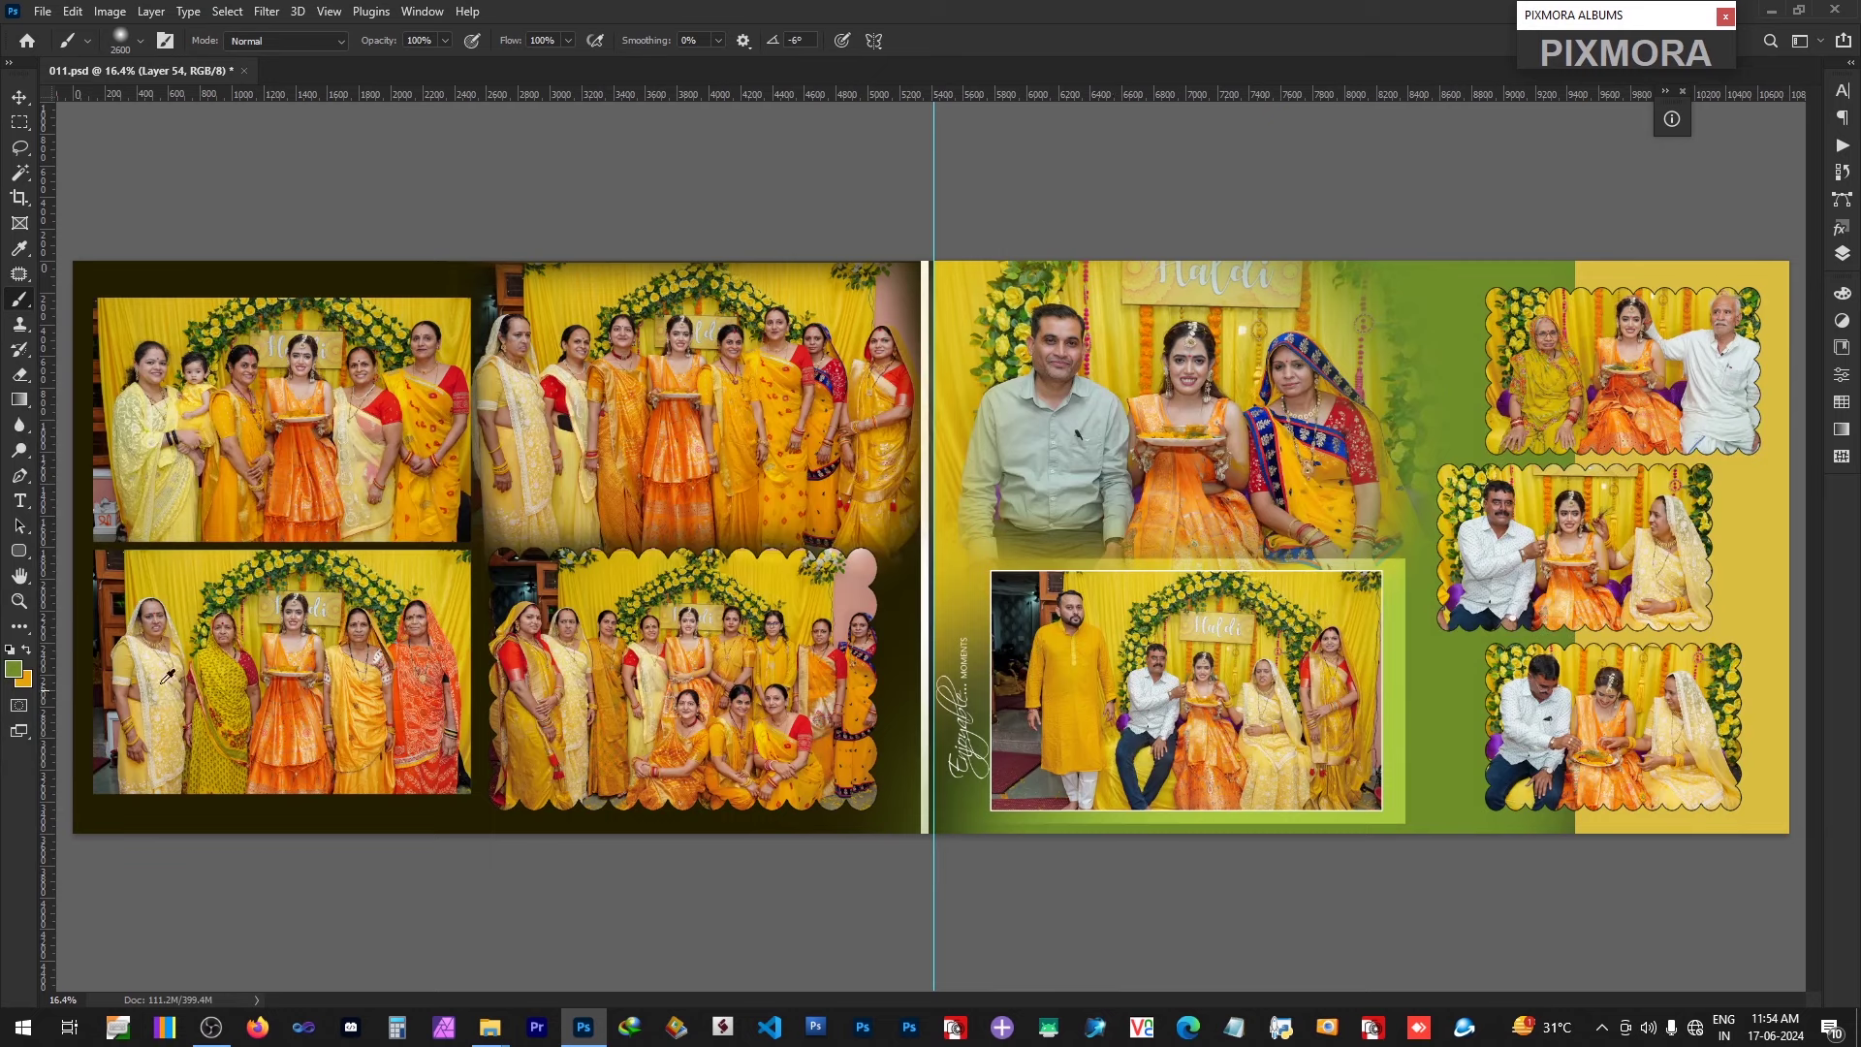
Step: Paint a darker green over the right page's green background, and blend a yellow tone sampled from the large photo around its upper area
left_click(20, 670)
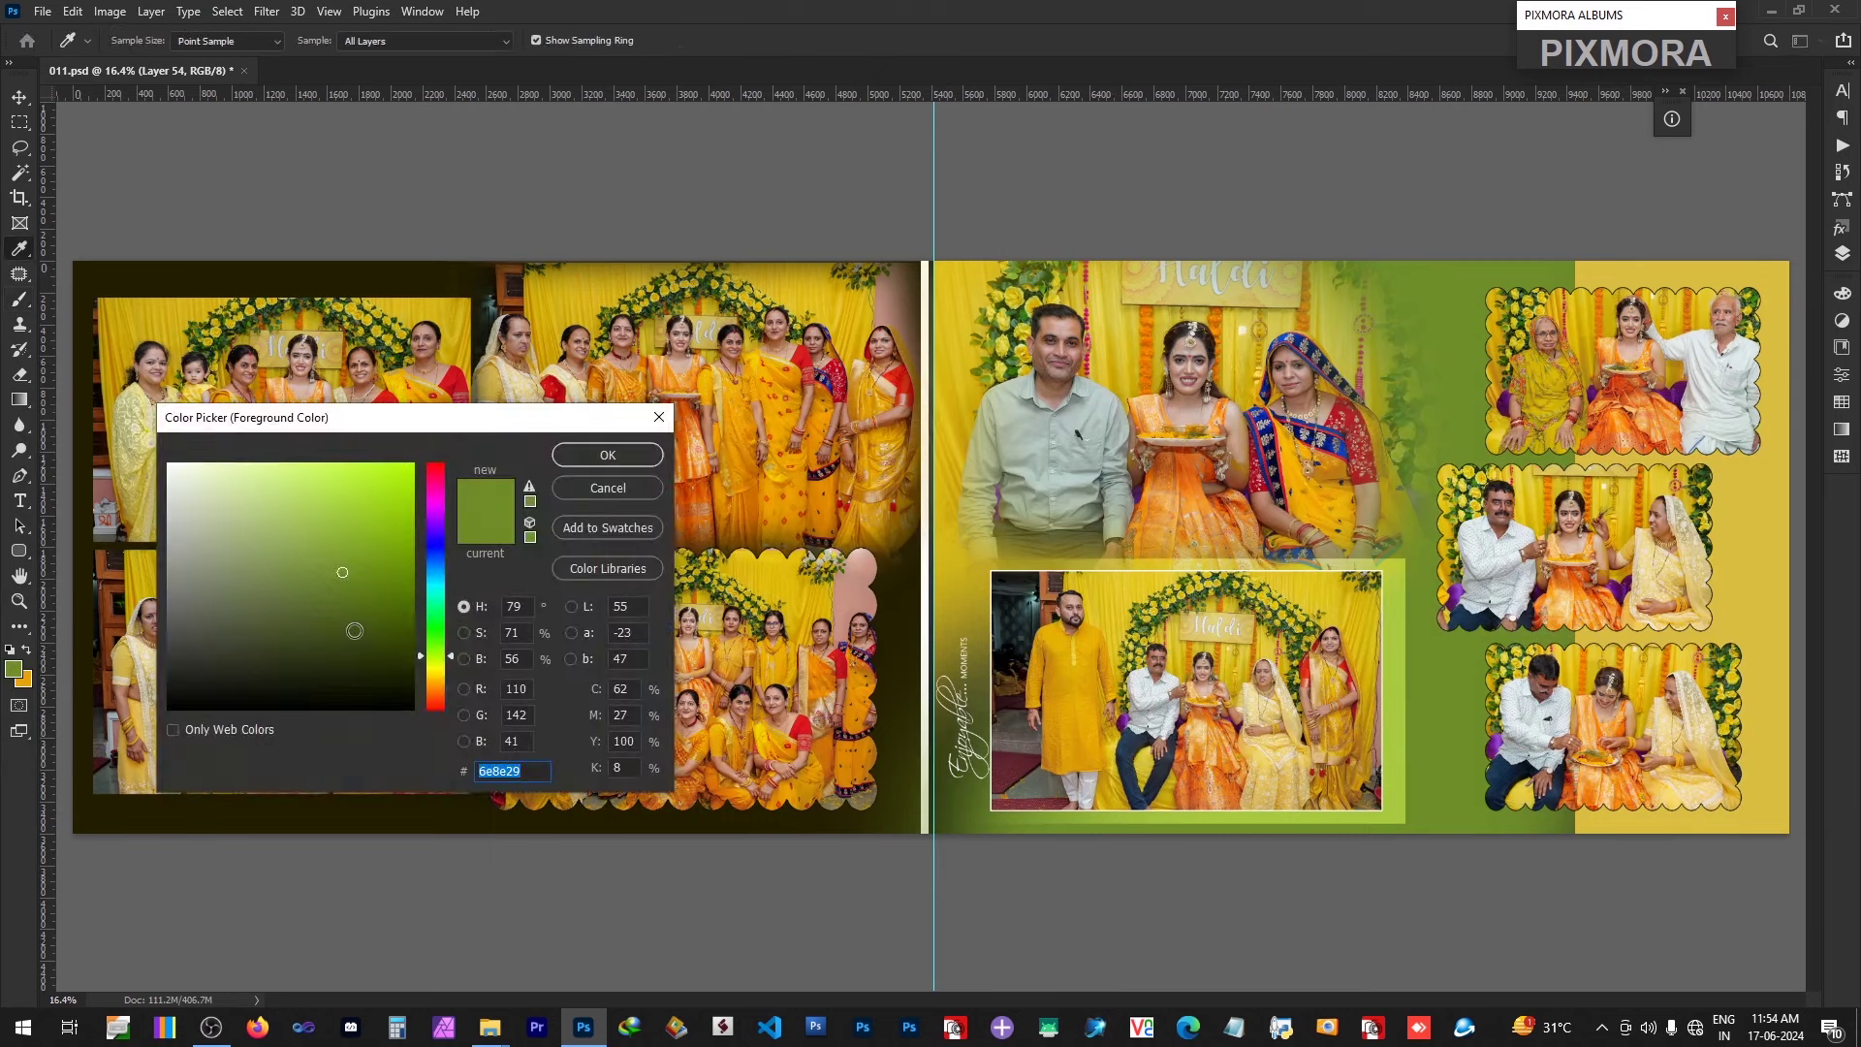
left_click(354, 631)
key("Return")
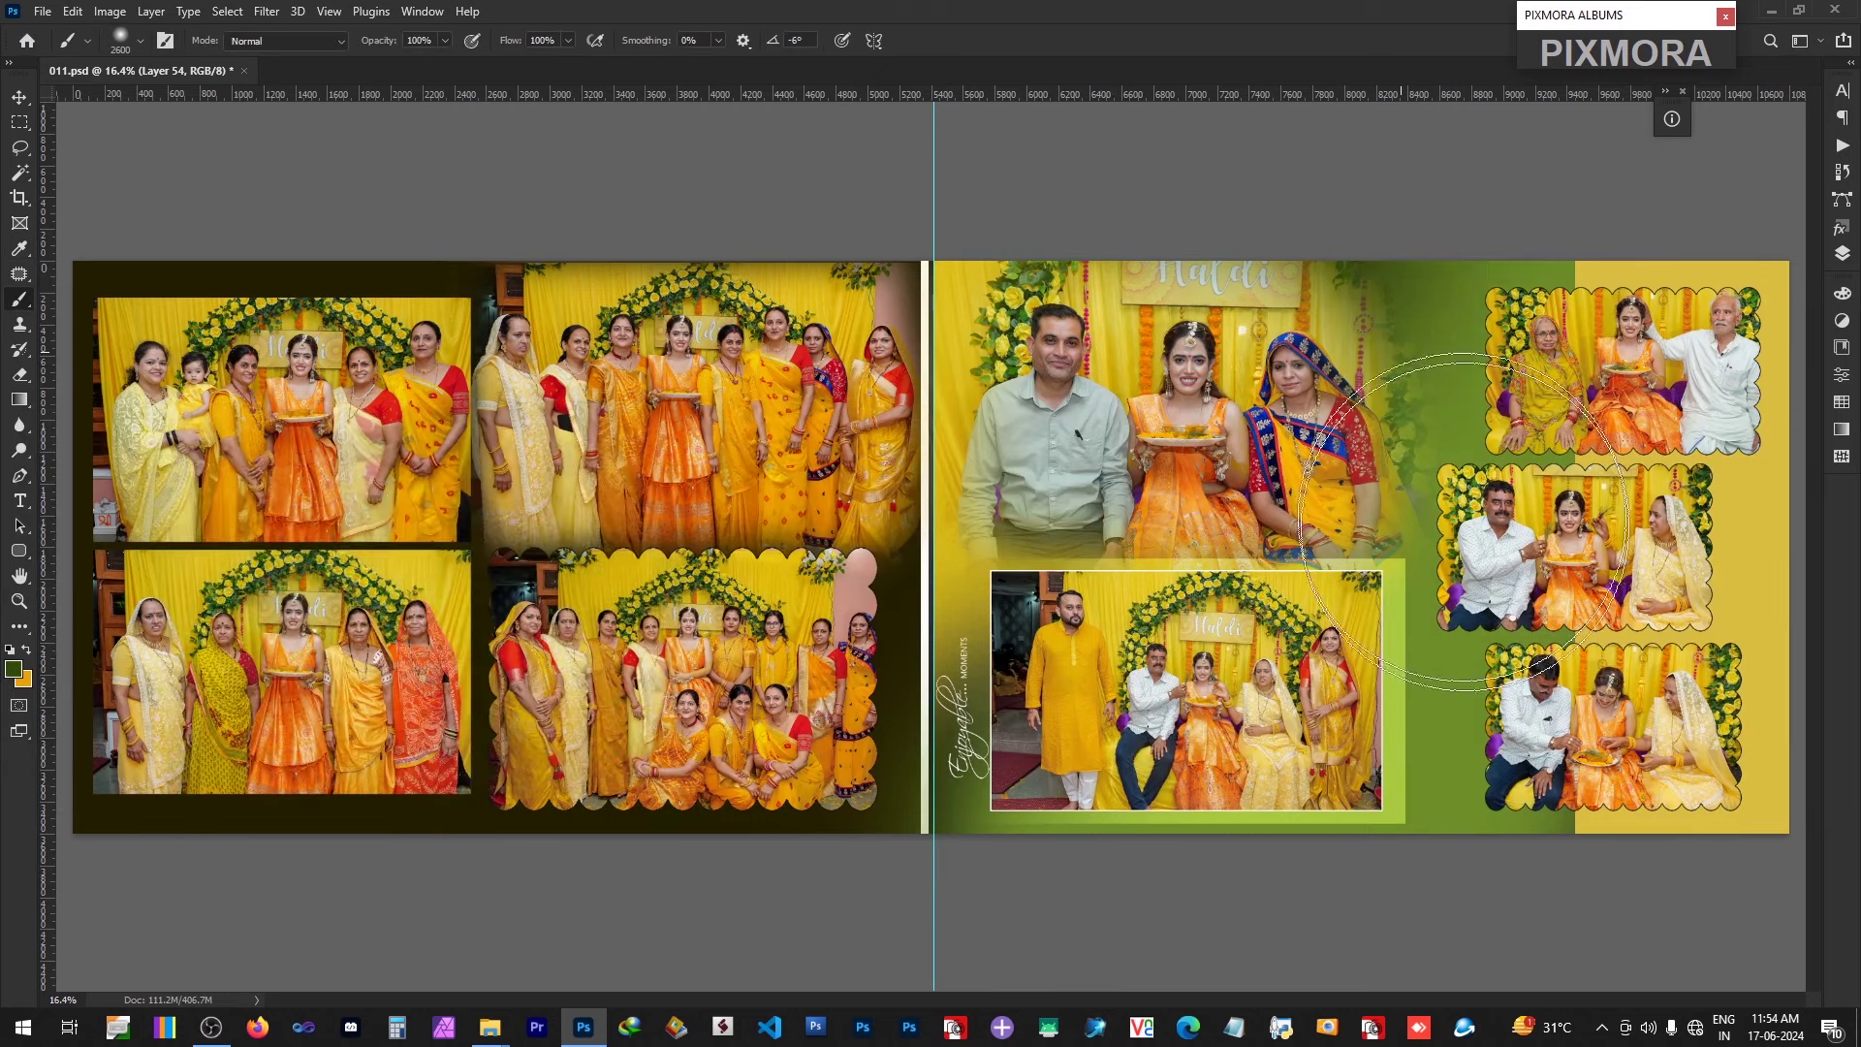
mouse_move(1464, 523)
left_mouse_down()
mouse_move(1205, 893)
mouse_move(1371, 824)
left_mouse_up()
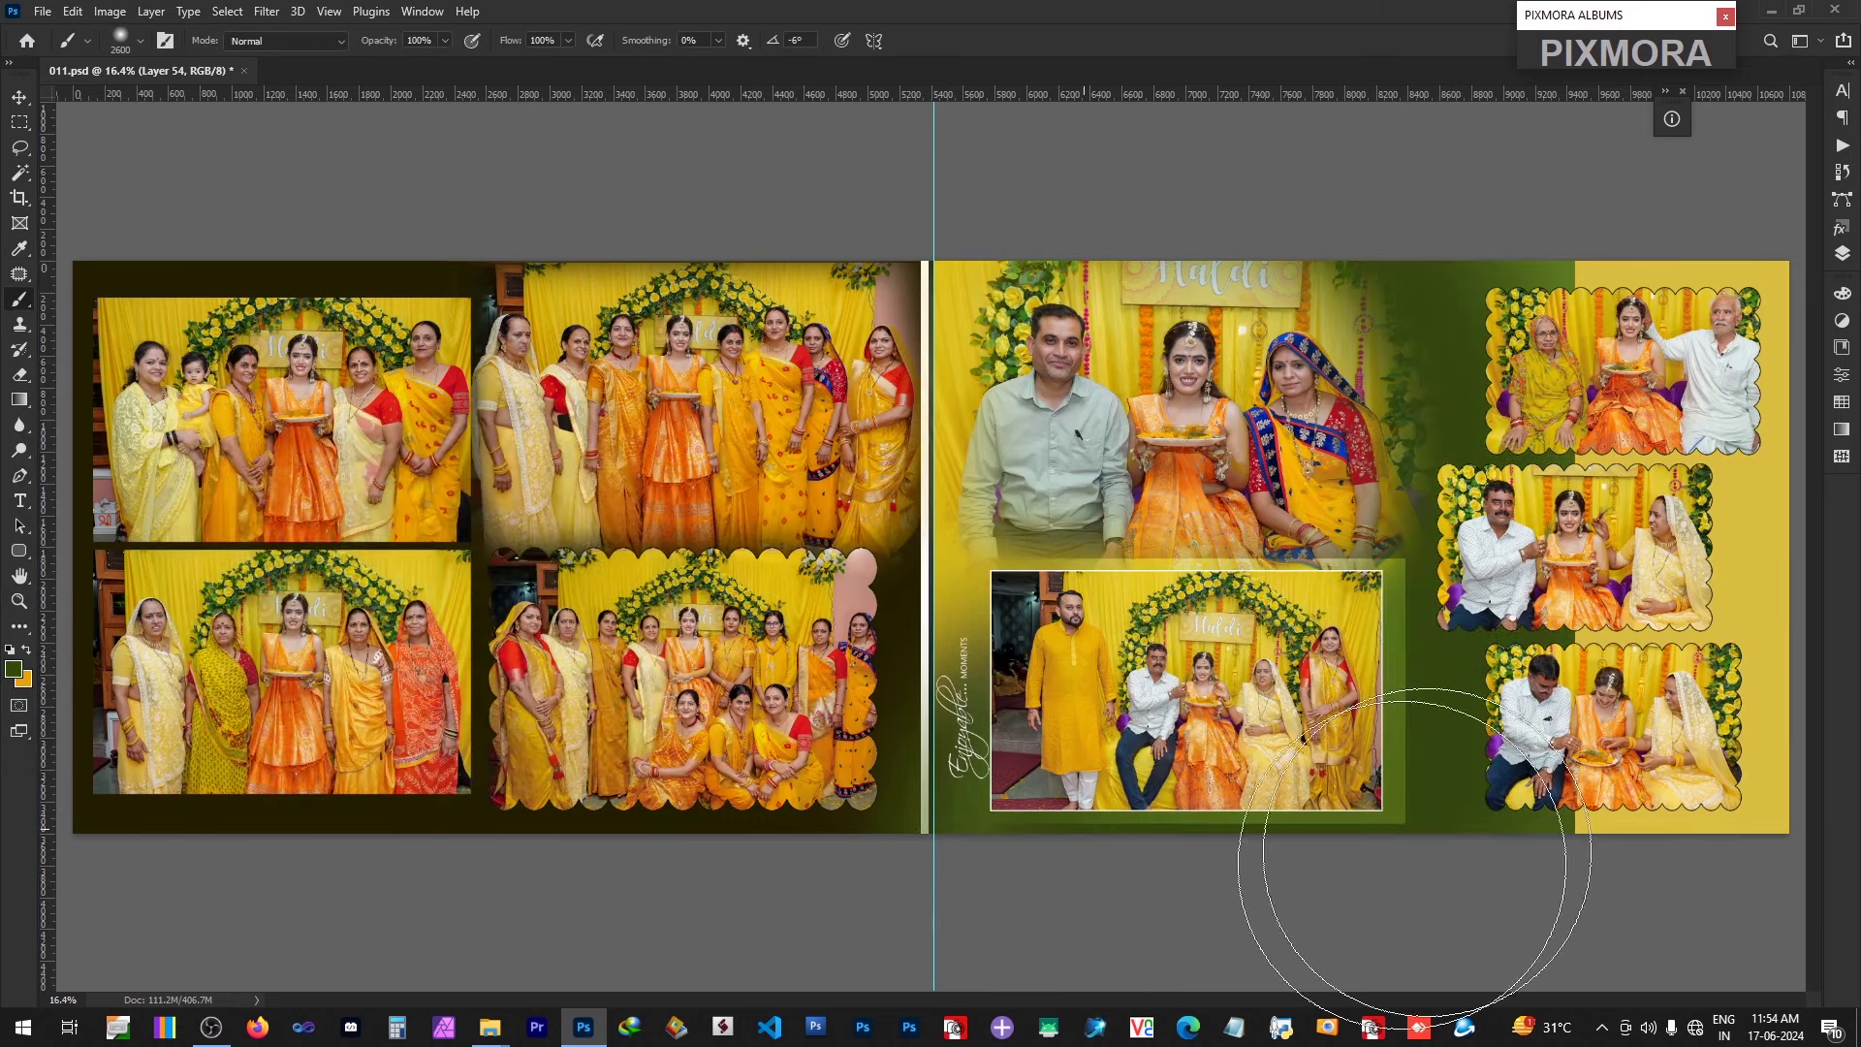
left_click(1320, 360, "alt")
left_click_drag(1321, 312, 1425, 436)
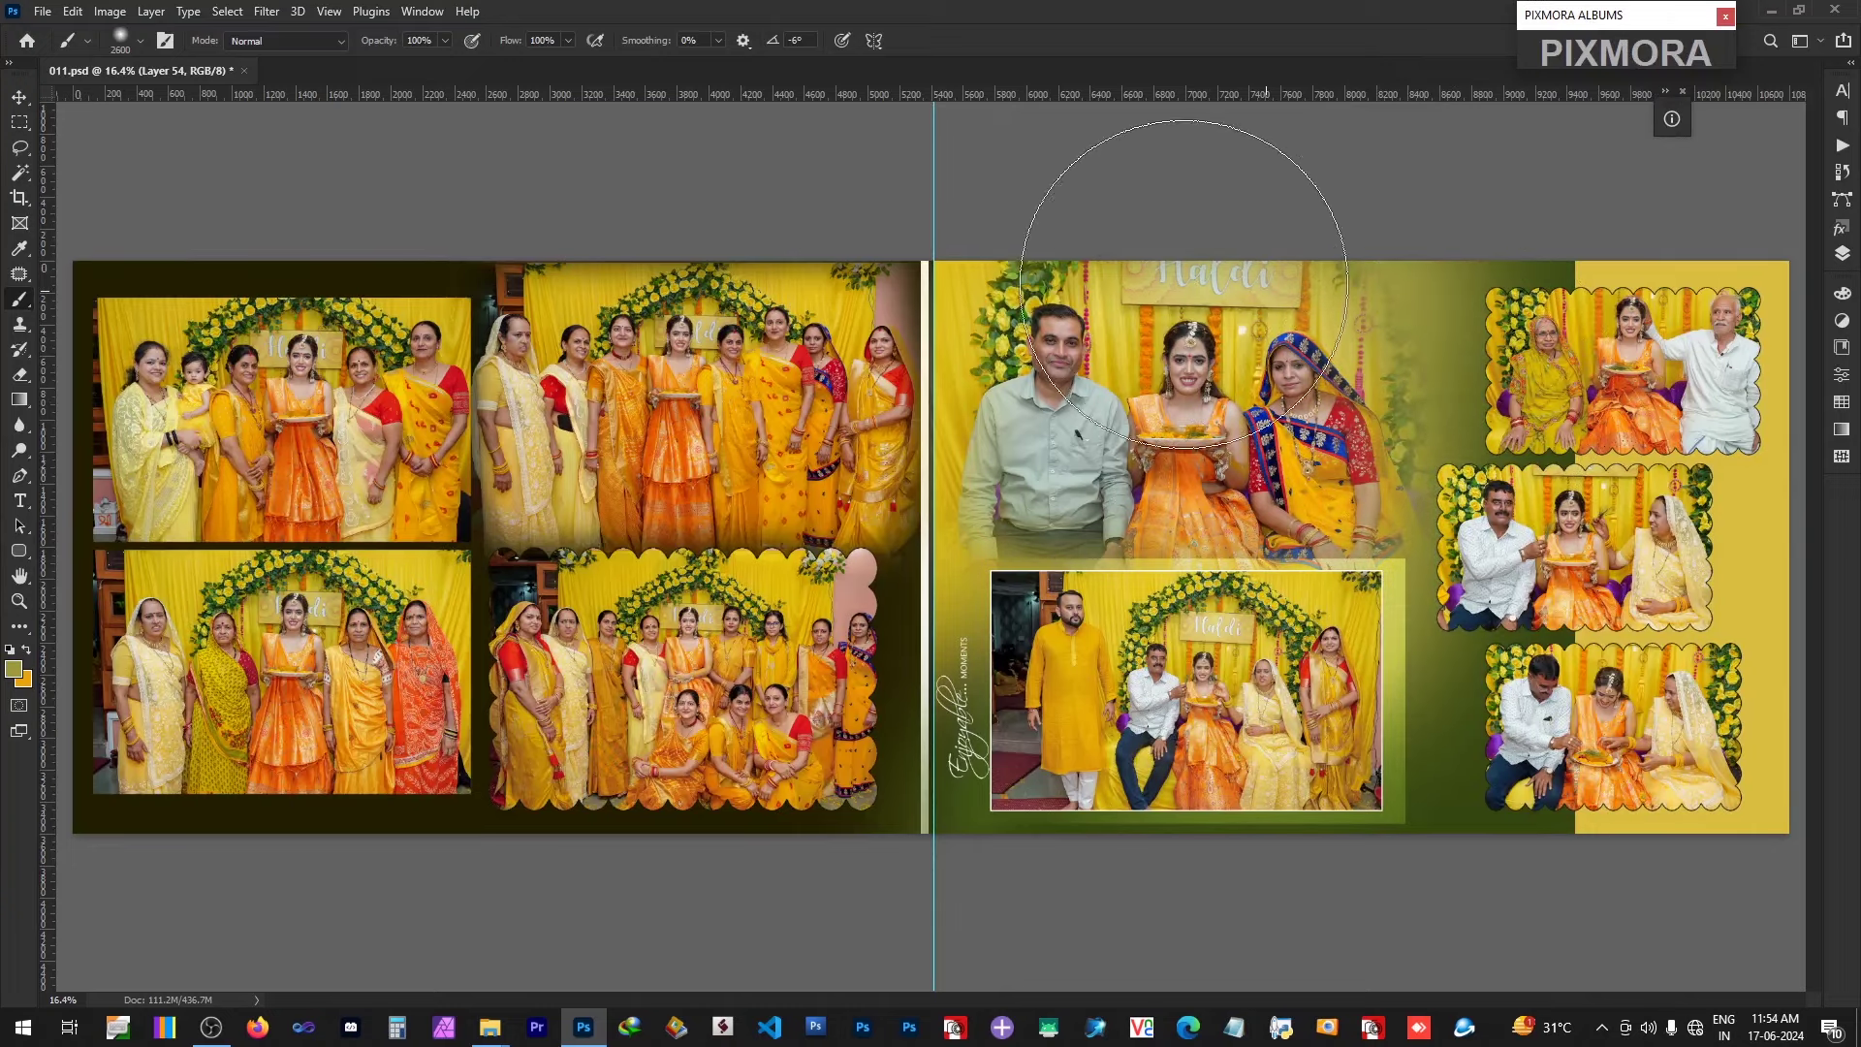
Step: Select the top-left group photo and save the finished spread 011.psd
key("v")
left_click(324, 438)
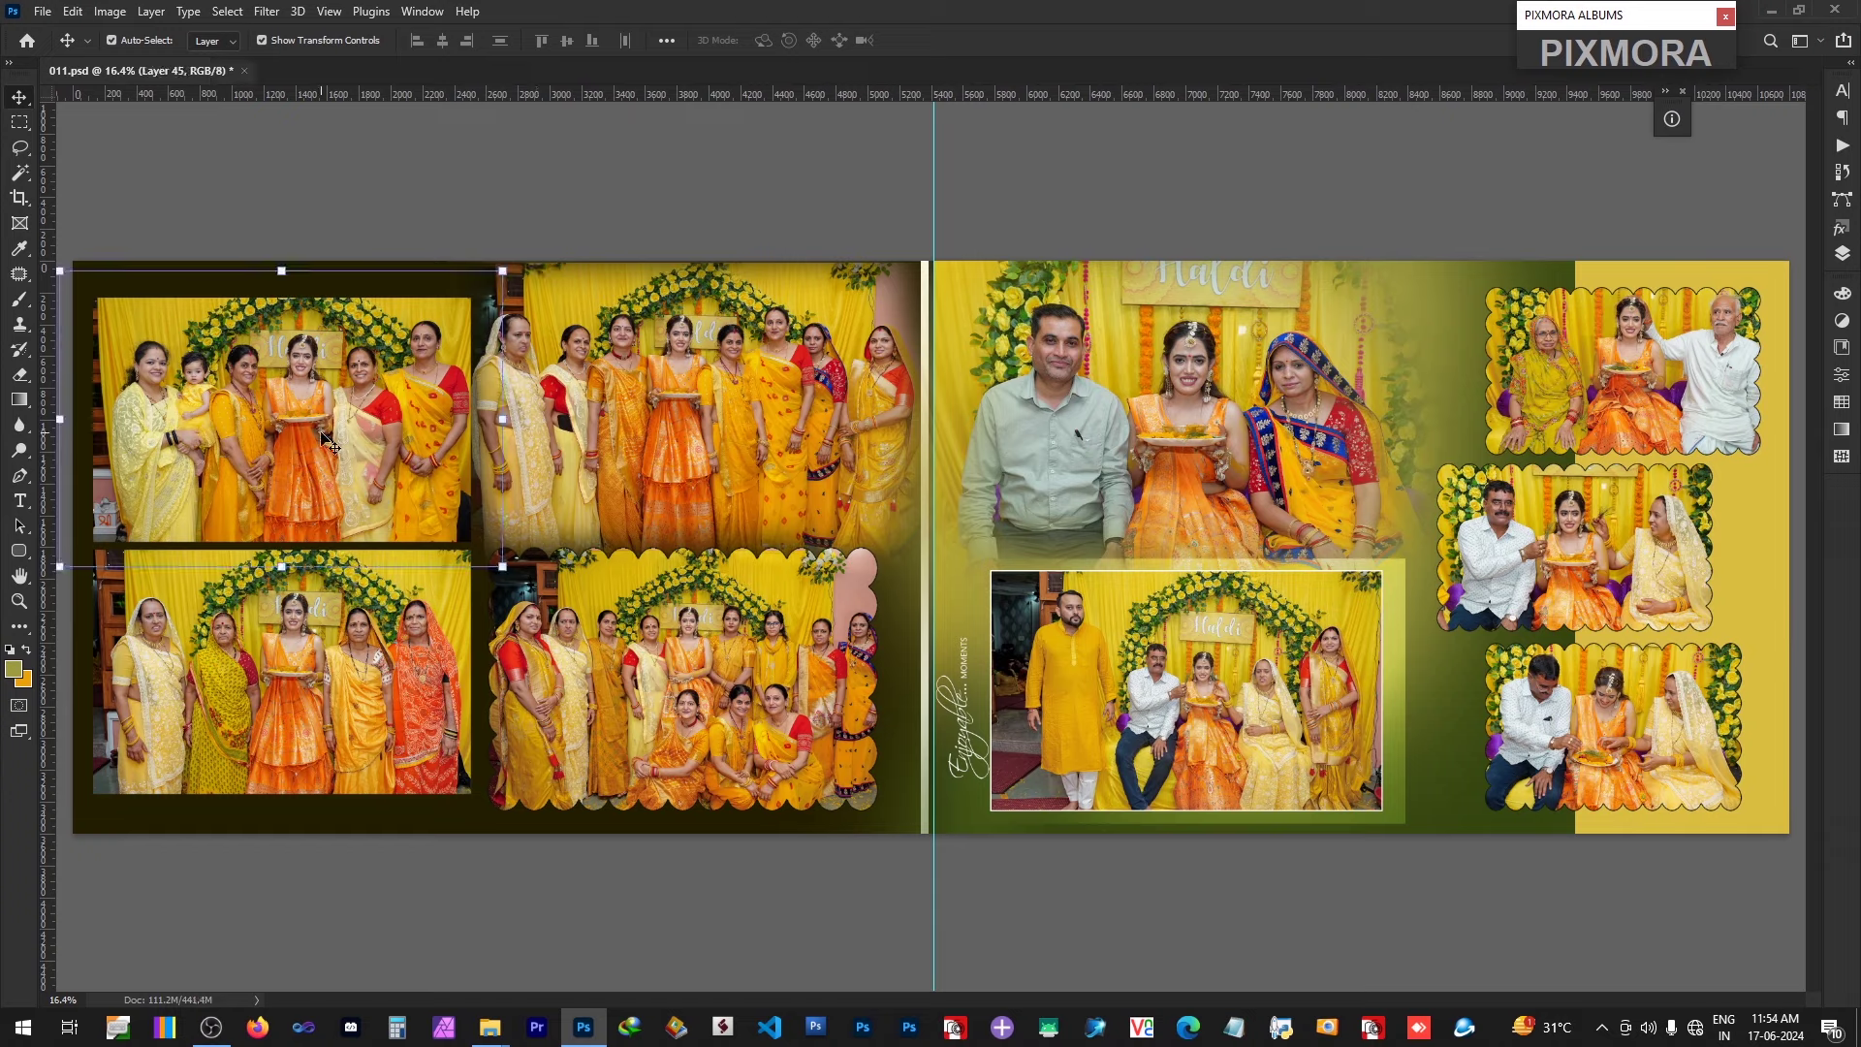
key("ctrl+s")
key("Return")
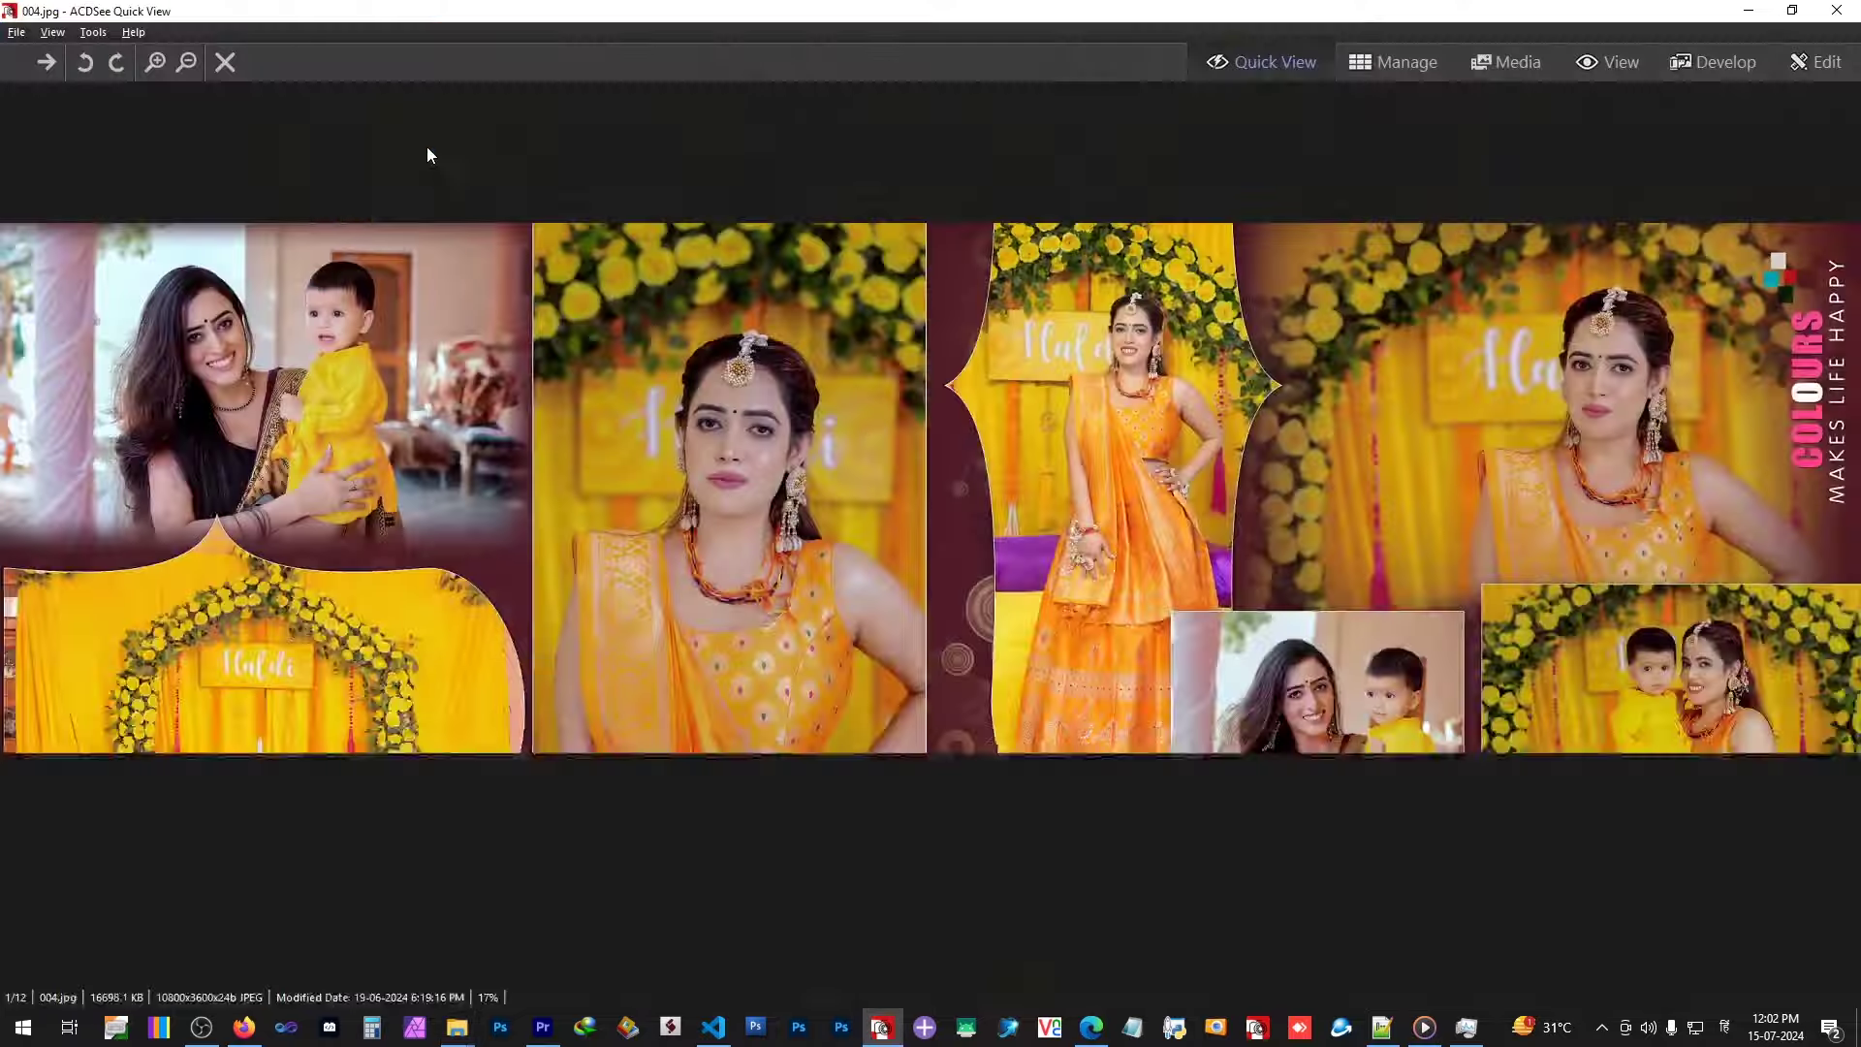
Step: Review the exported album spreads one by one from 004.jpg through 015.jpg, and minimize the image viewer
scroll(846, 574, "down", 1)
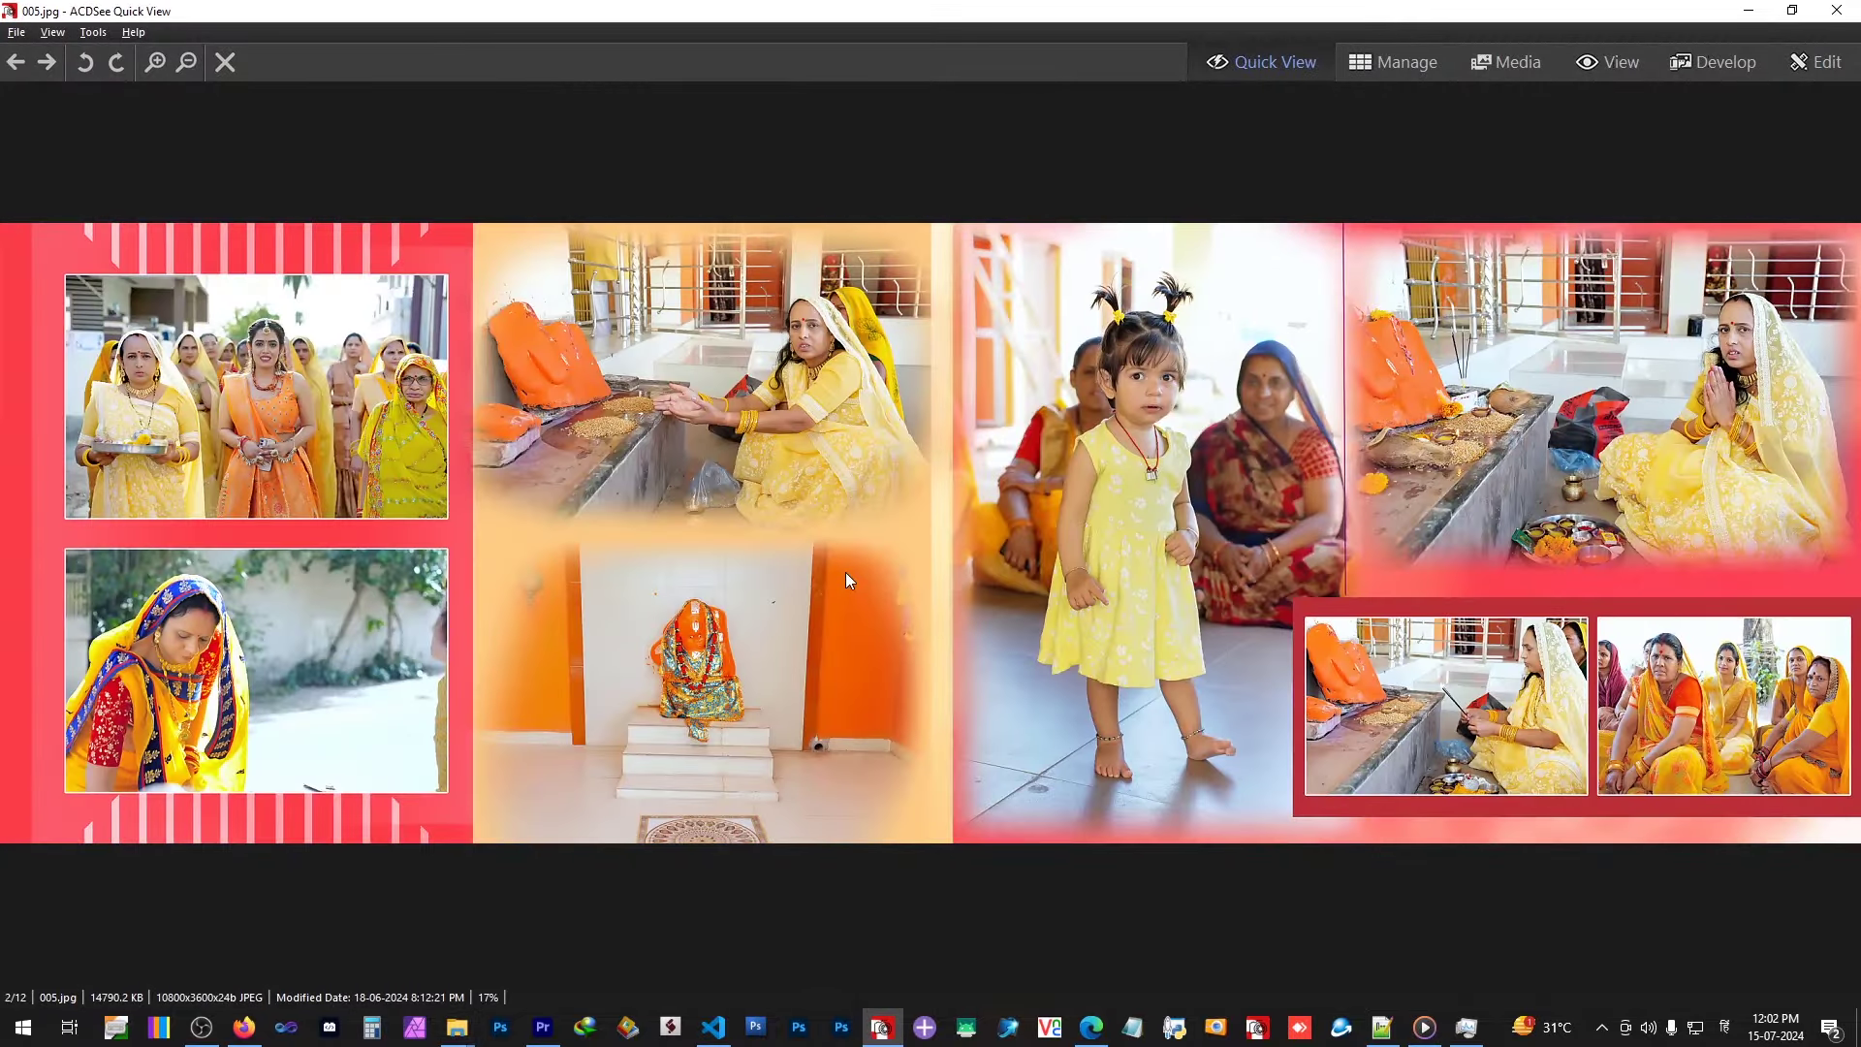
scroll(845, 580, "down", 1)
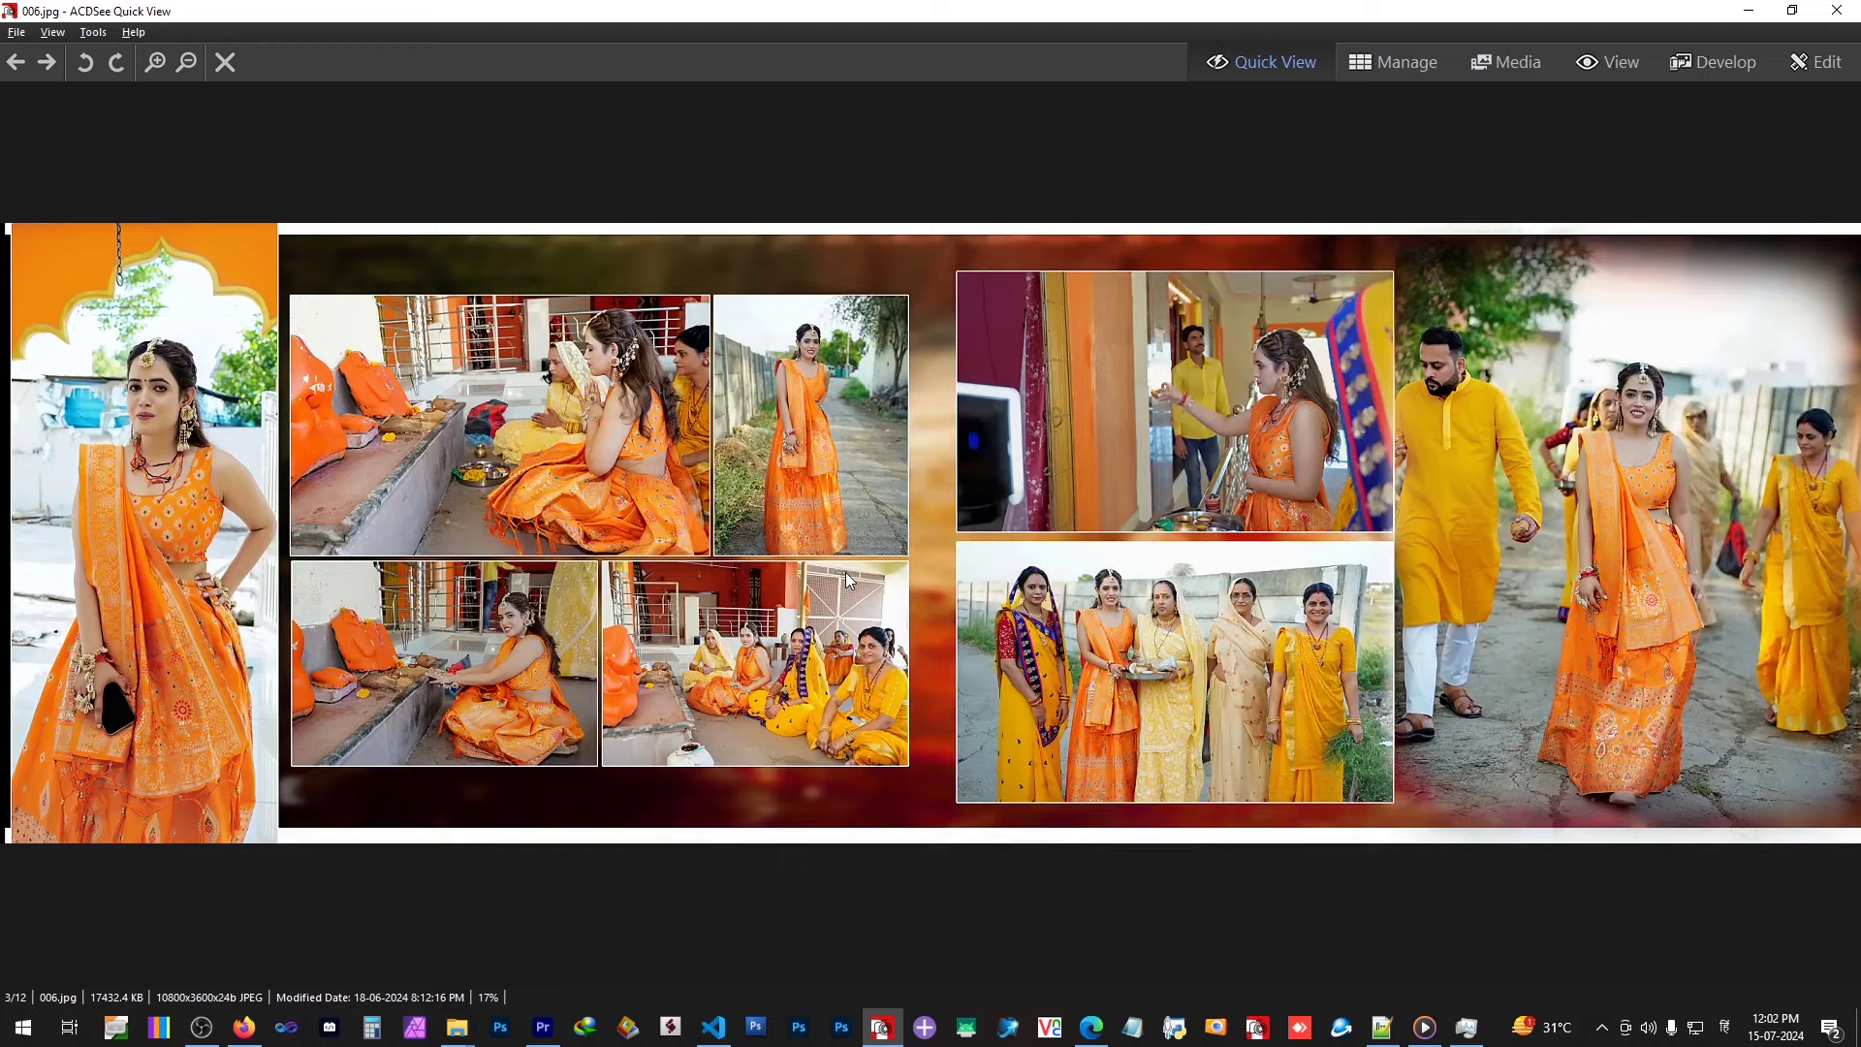
scroll(846, 578, "down", 1)
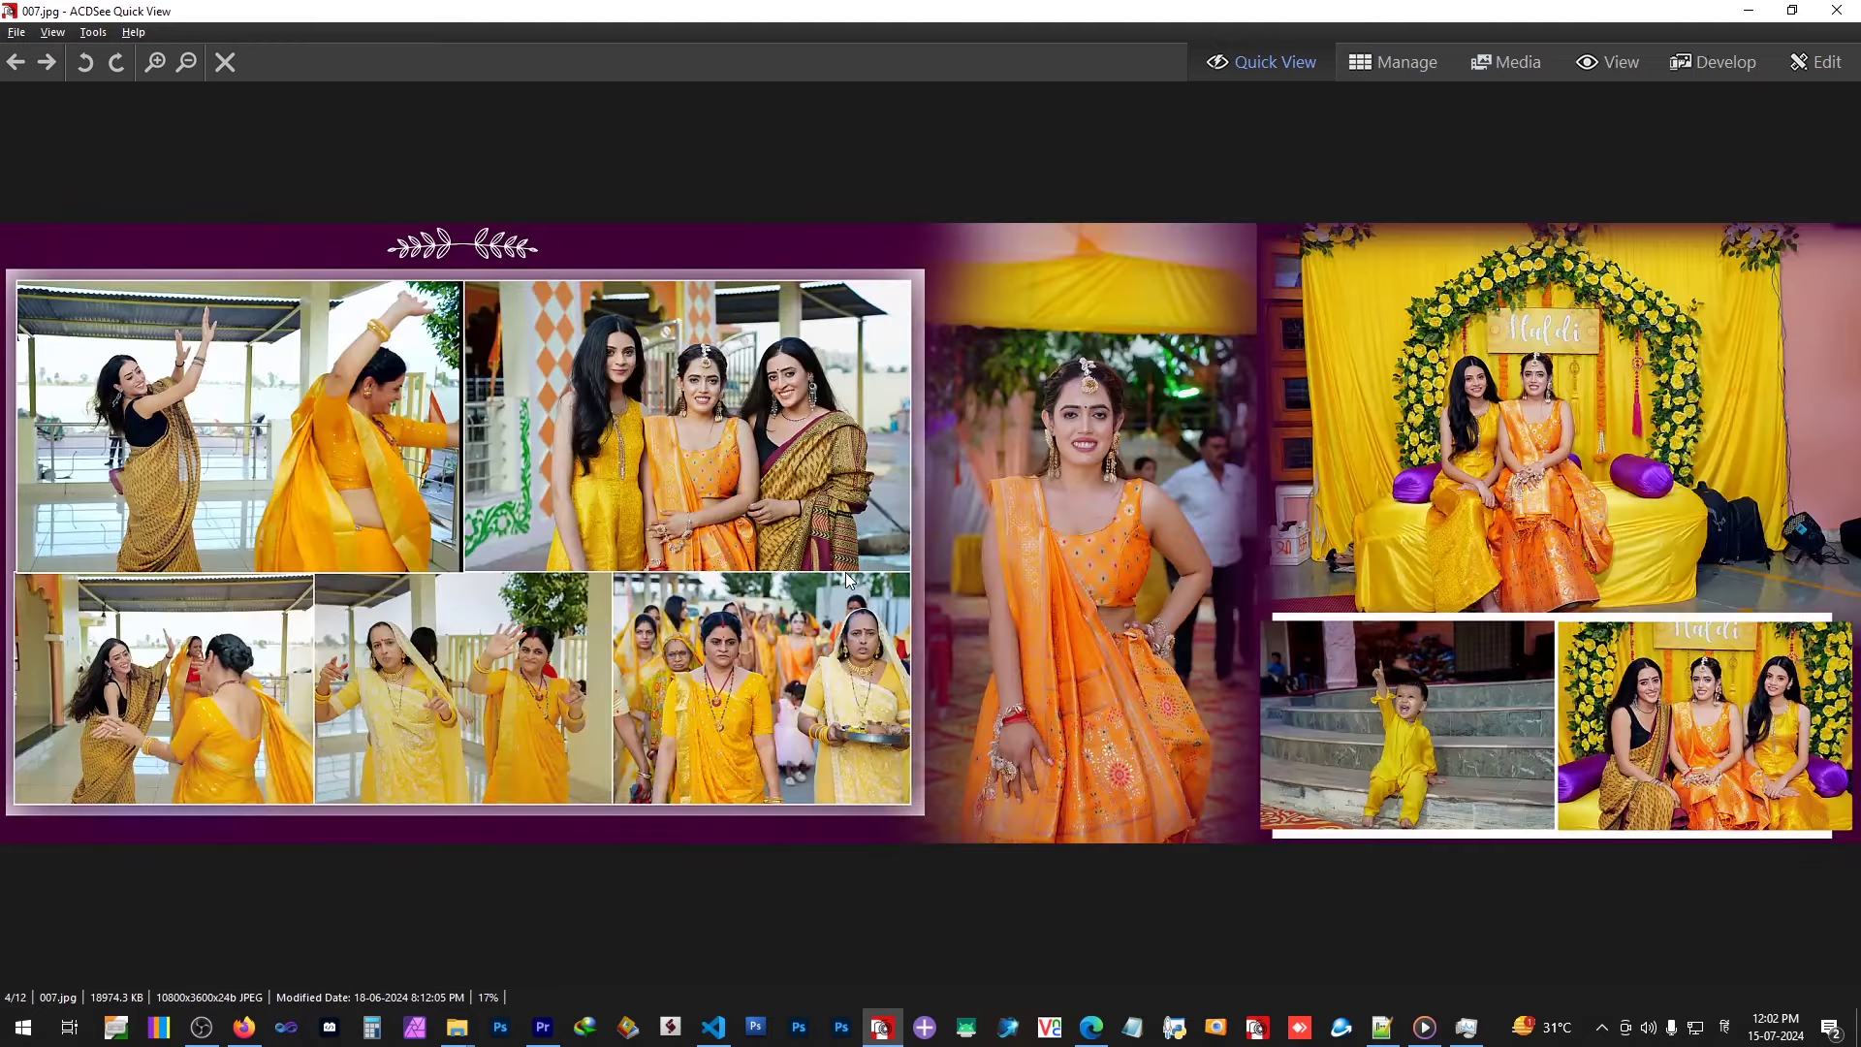
scroll(845, 572, "down", 1)
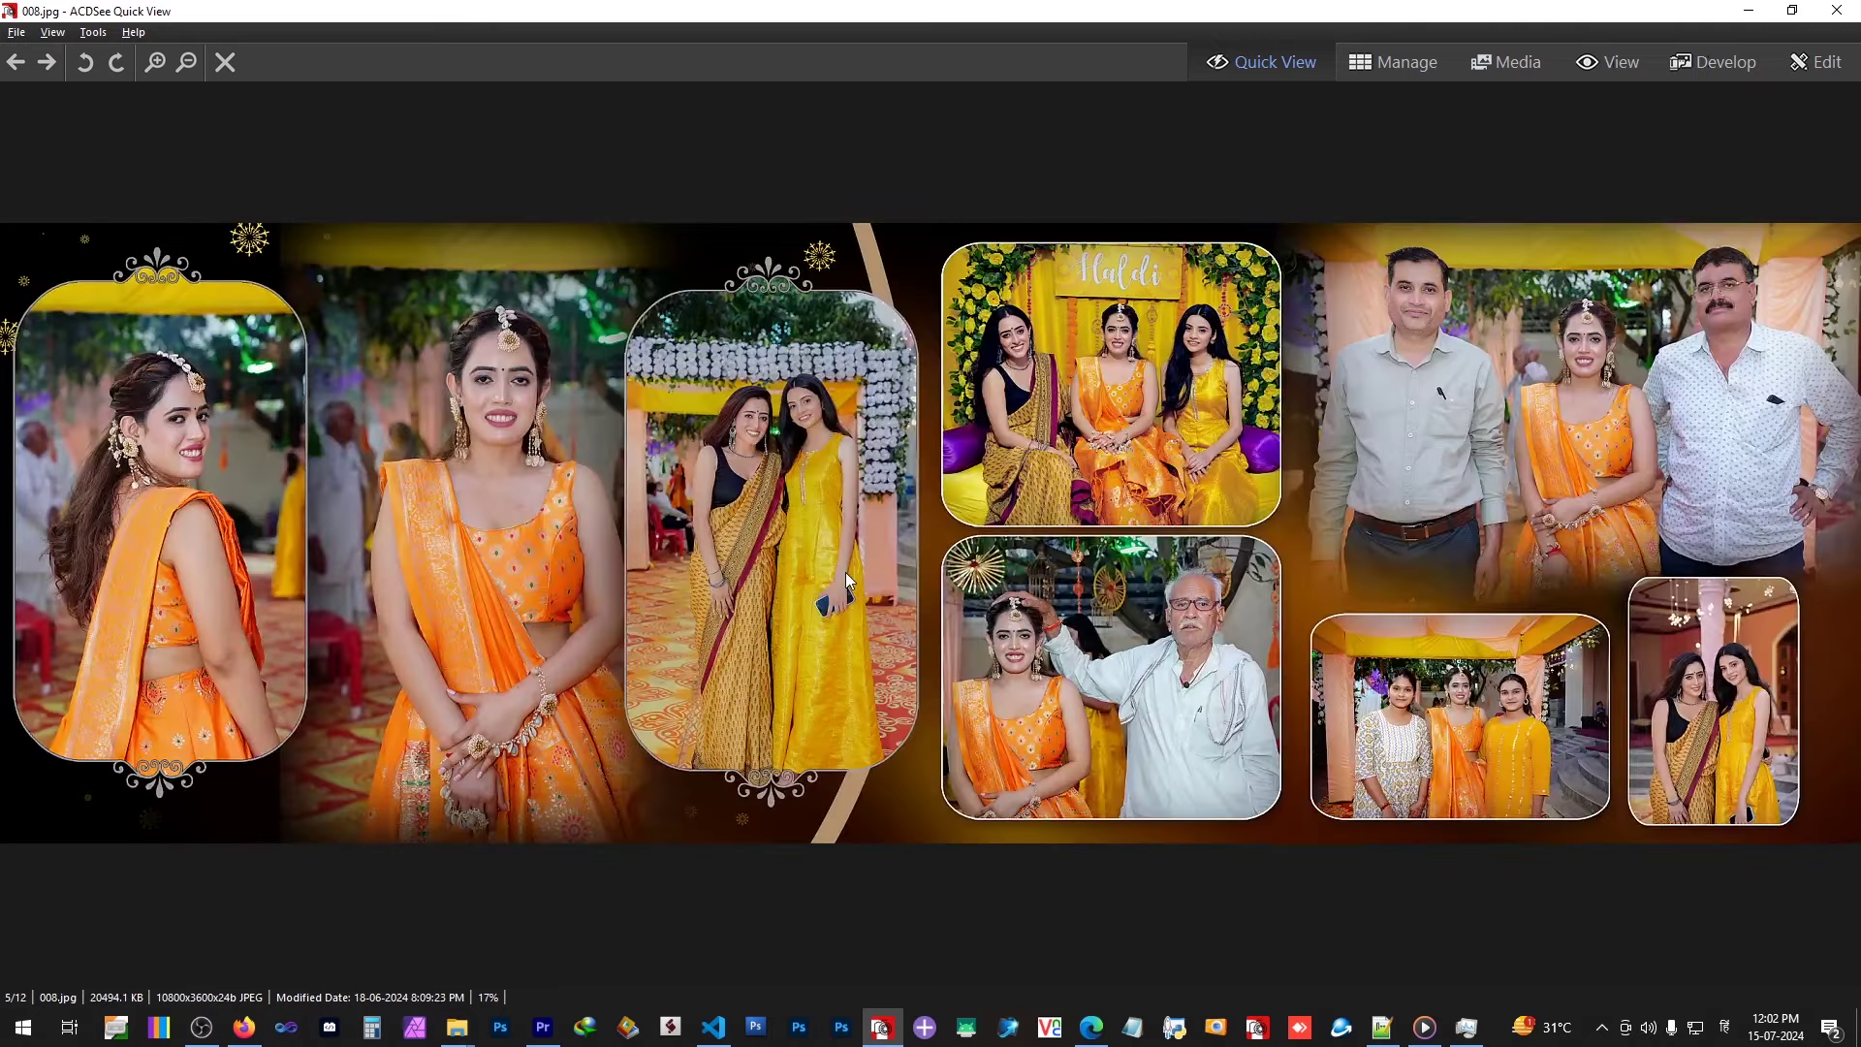
scroll(845, 580, "down", 1)
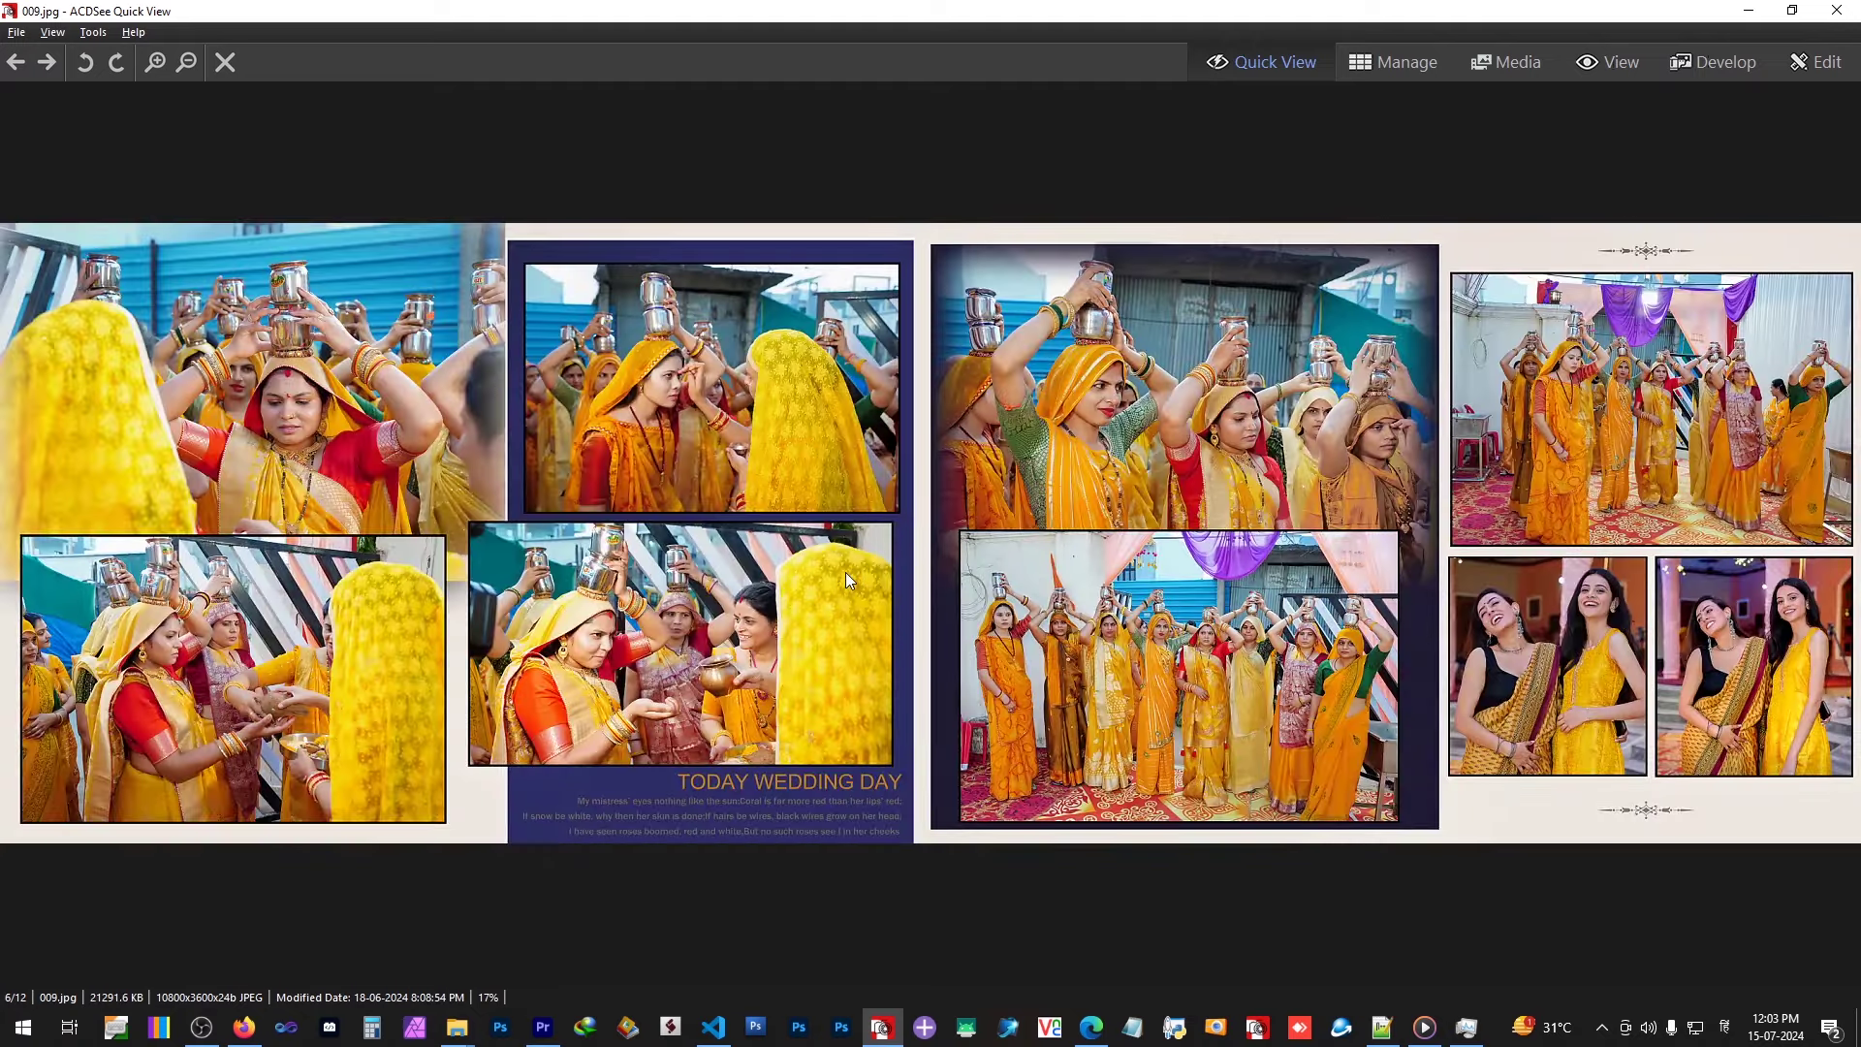
scroll(845, 572, "down", 1)
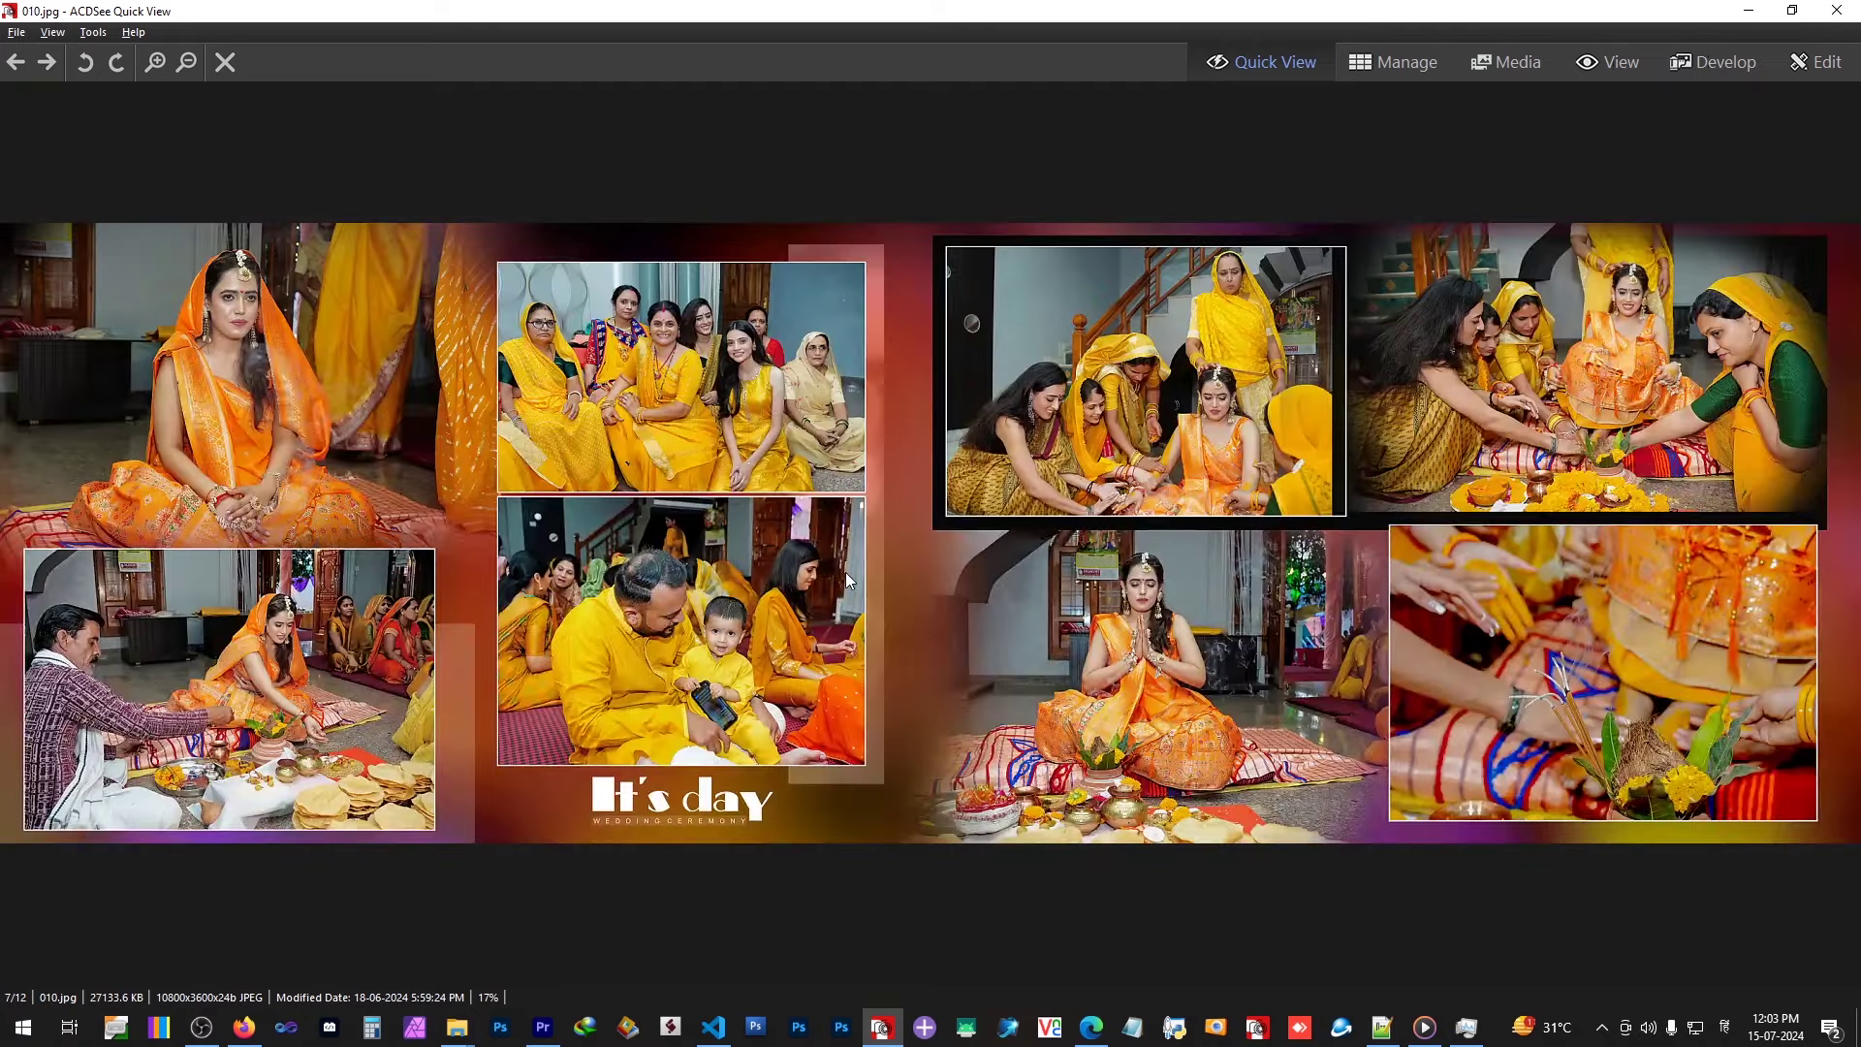
scroll(845, 580, "down", 1)
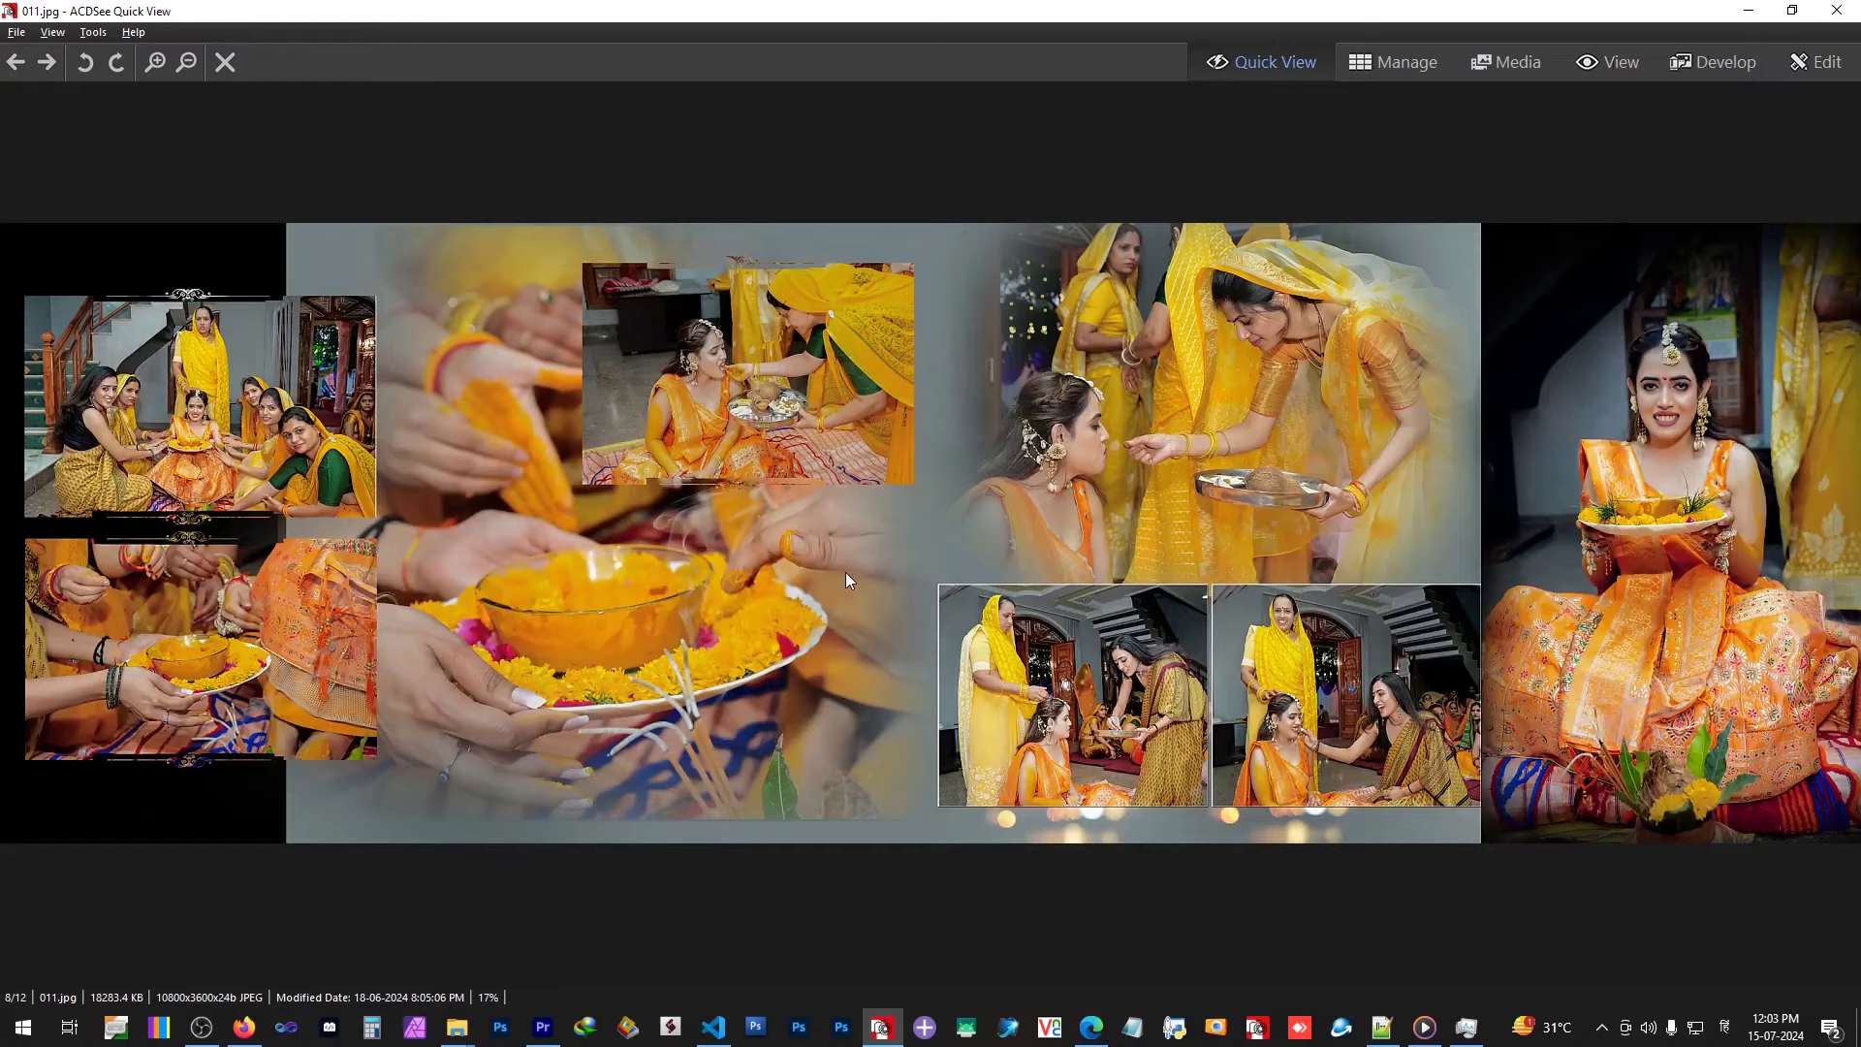
scroll(845, 580, "down", 1)
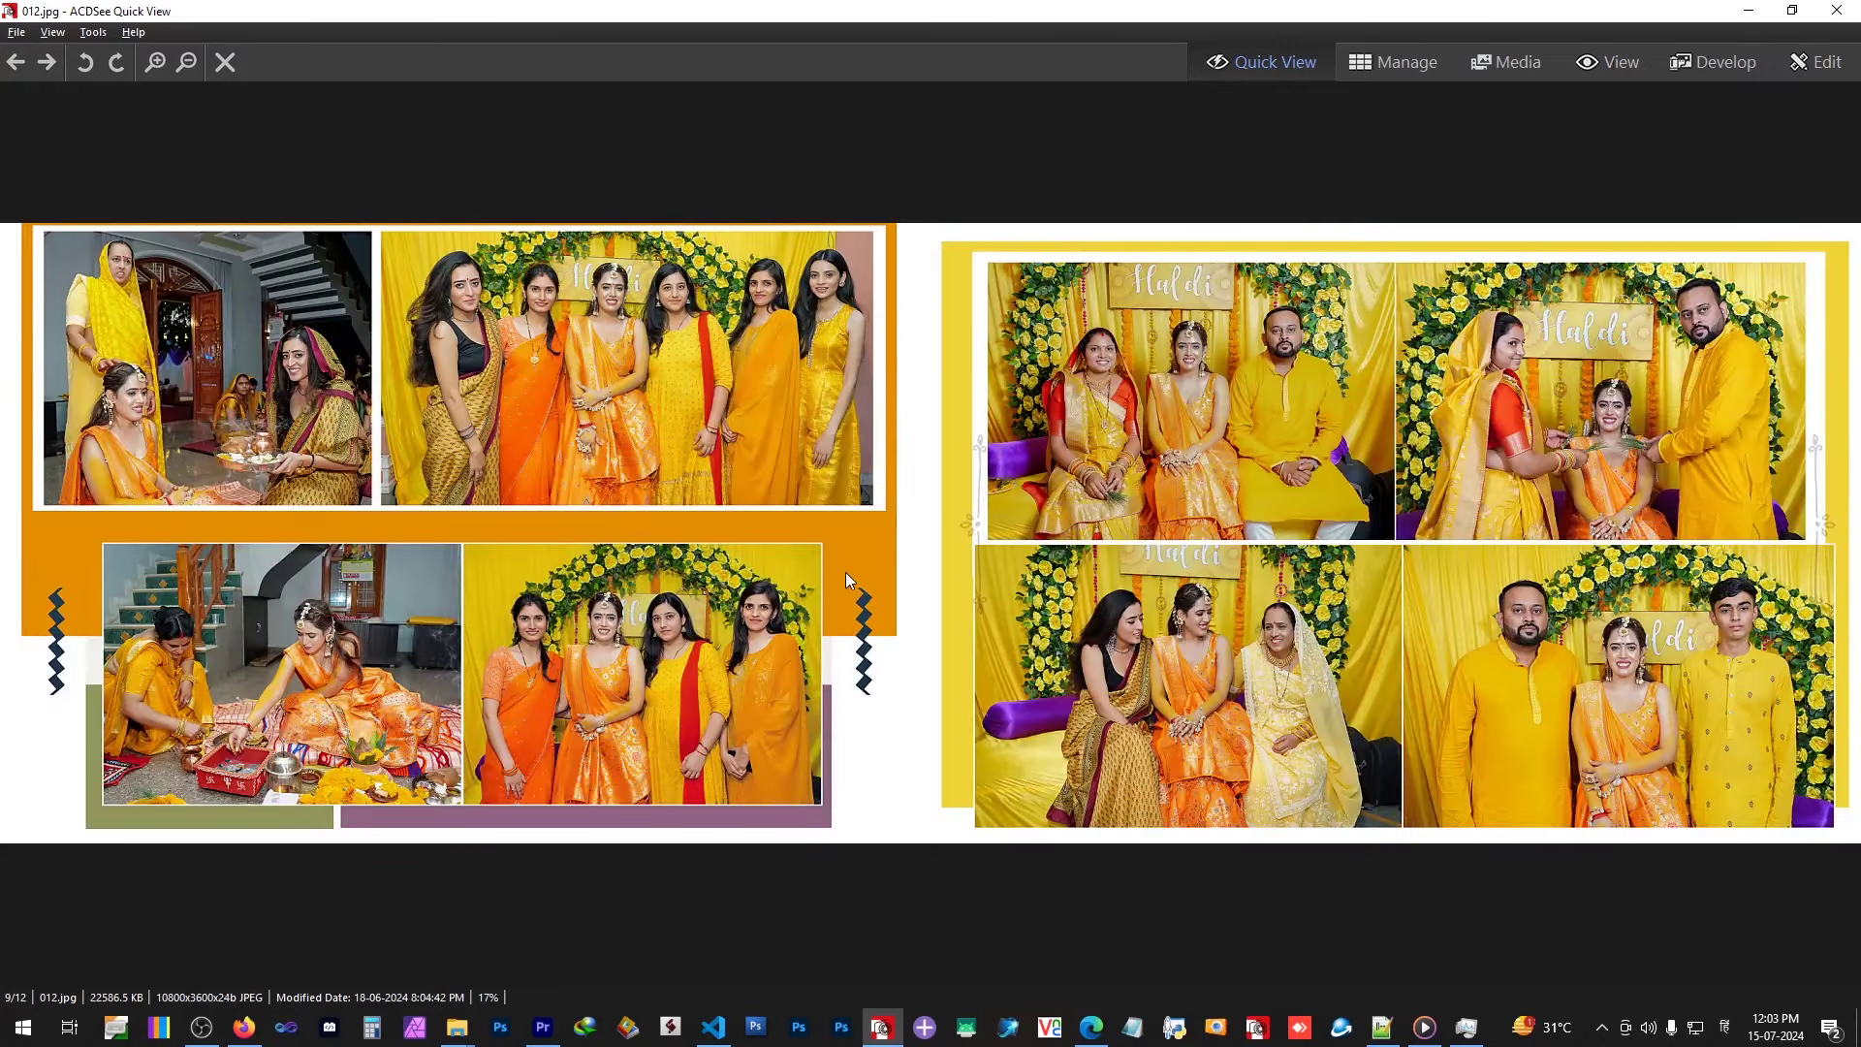
scroll(845, 580, "down", 1)
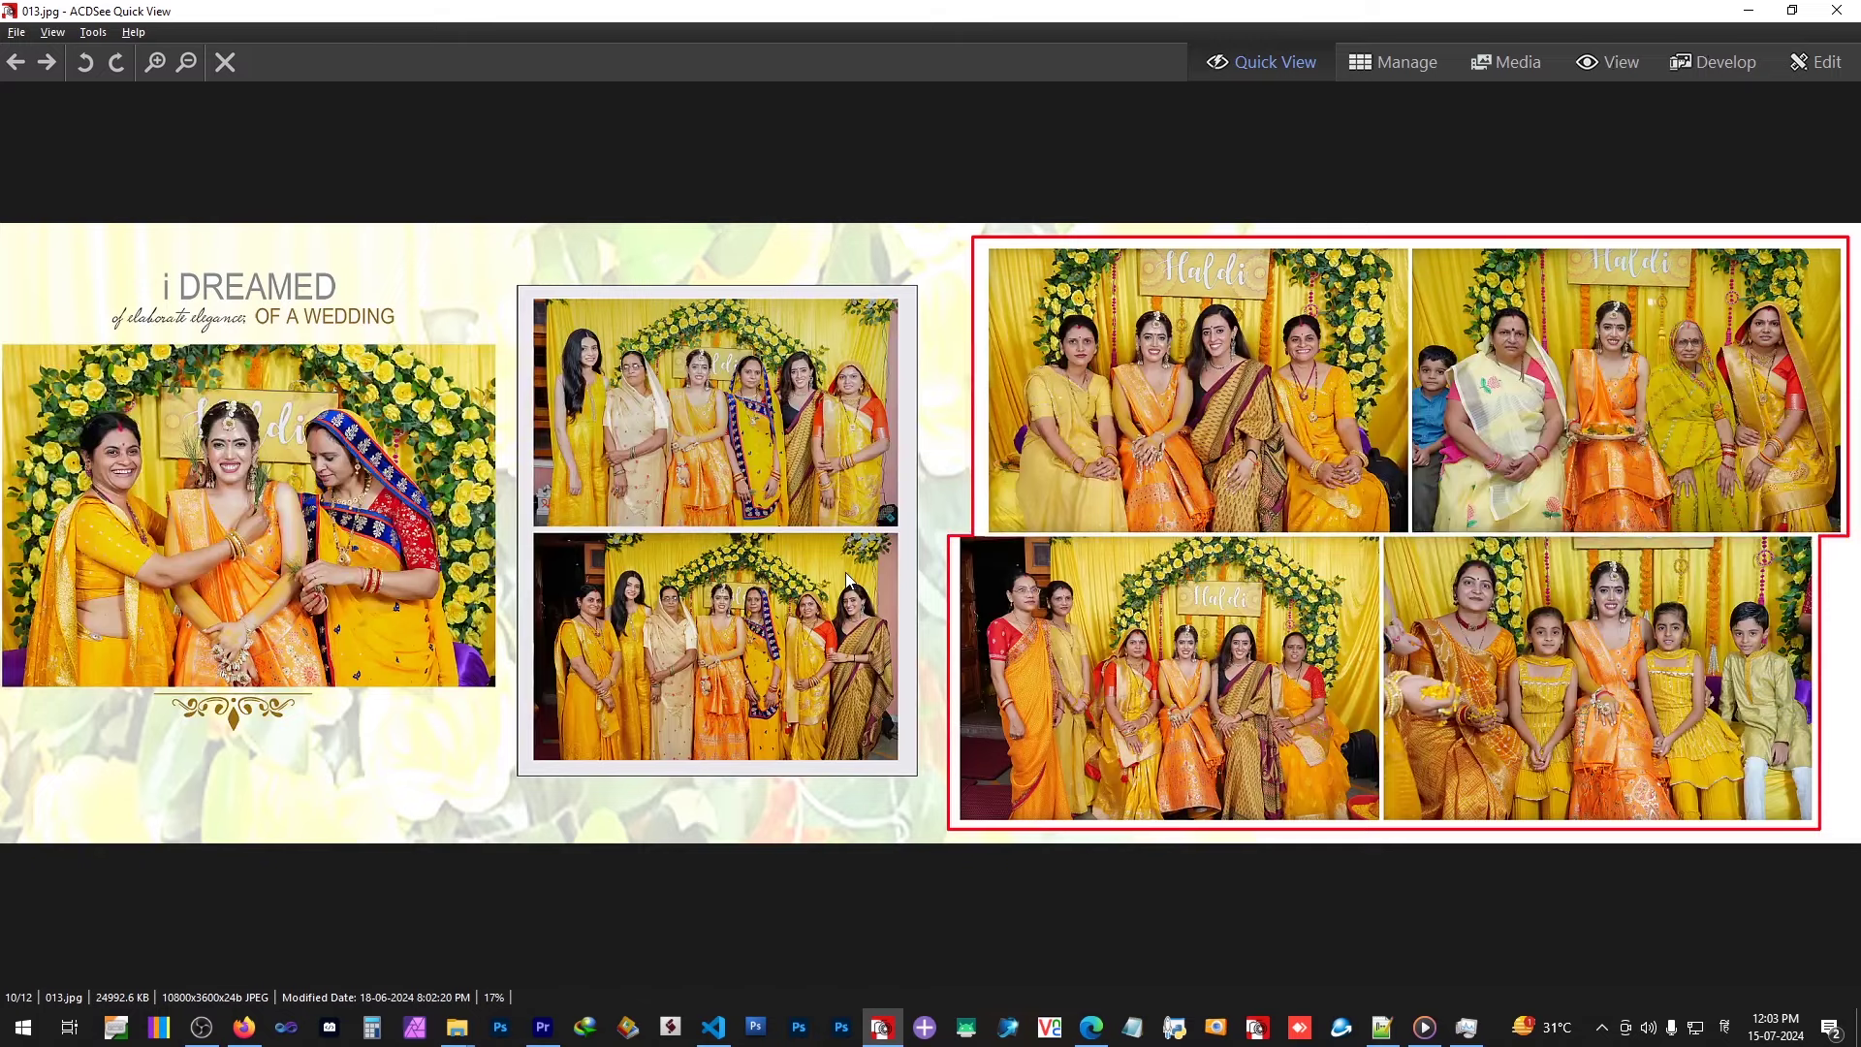
scroll(845, 580, "down", 1)
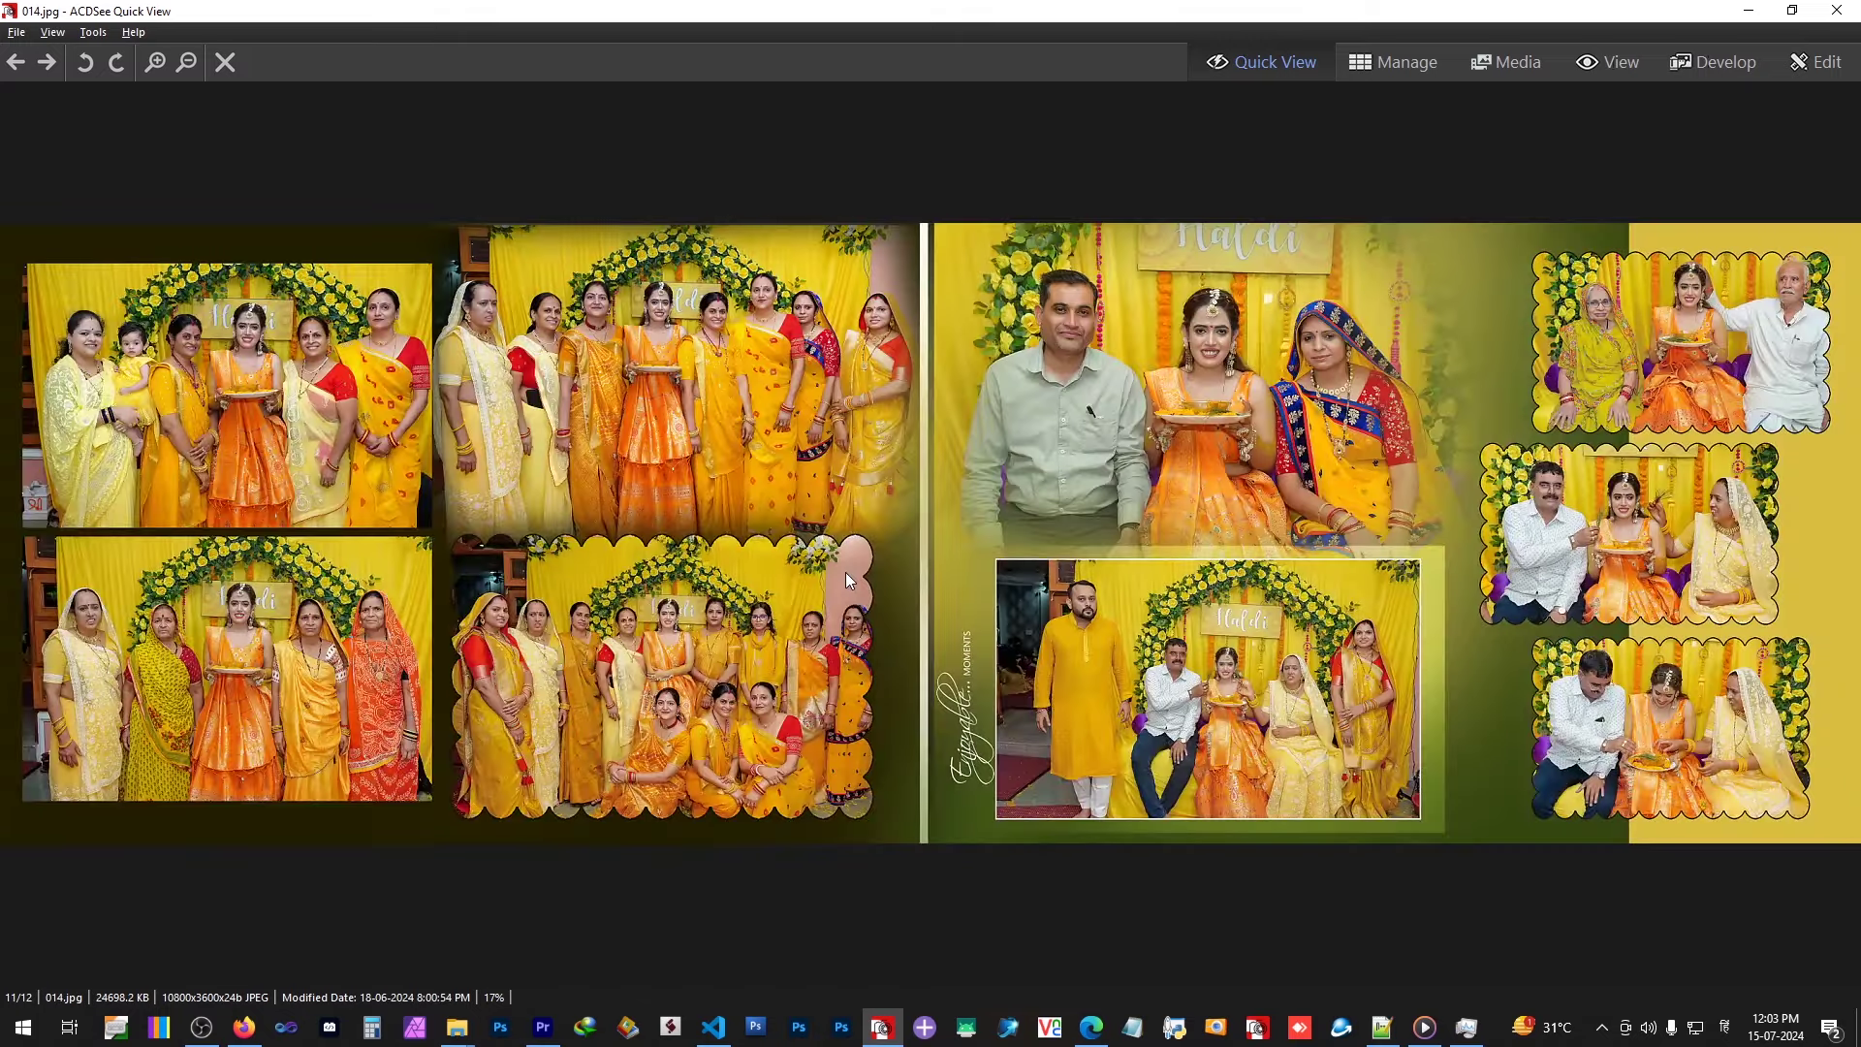
scroll(845, 579, "down", 1)
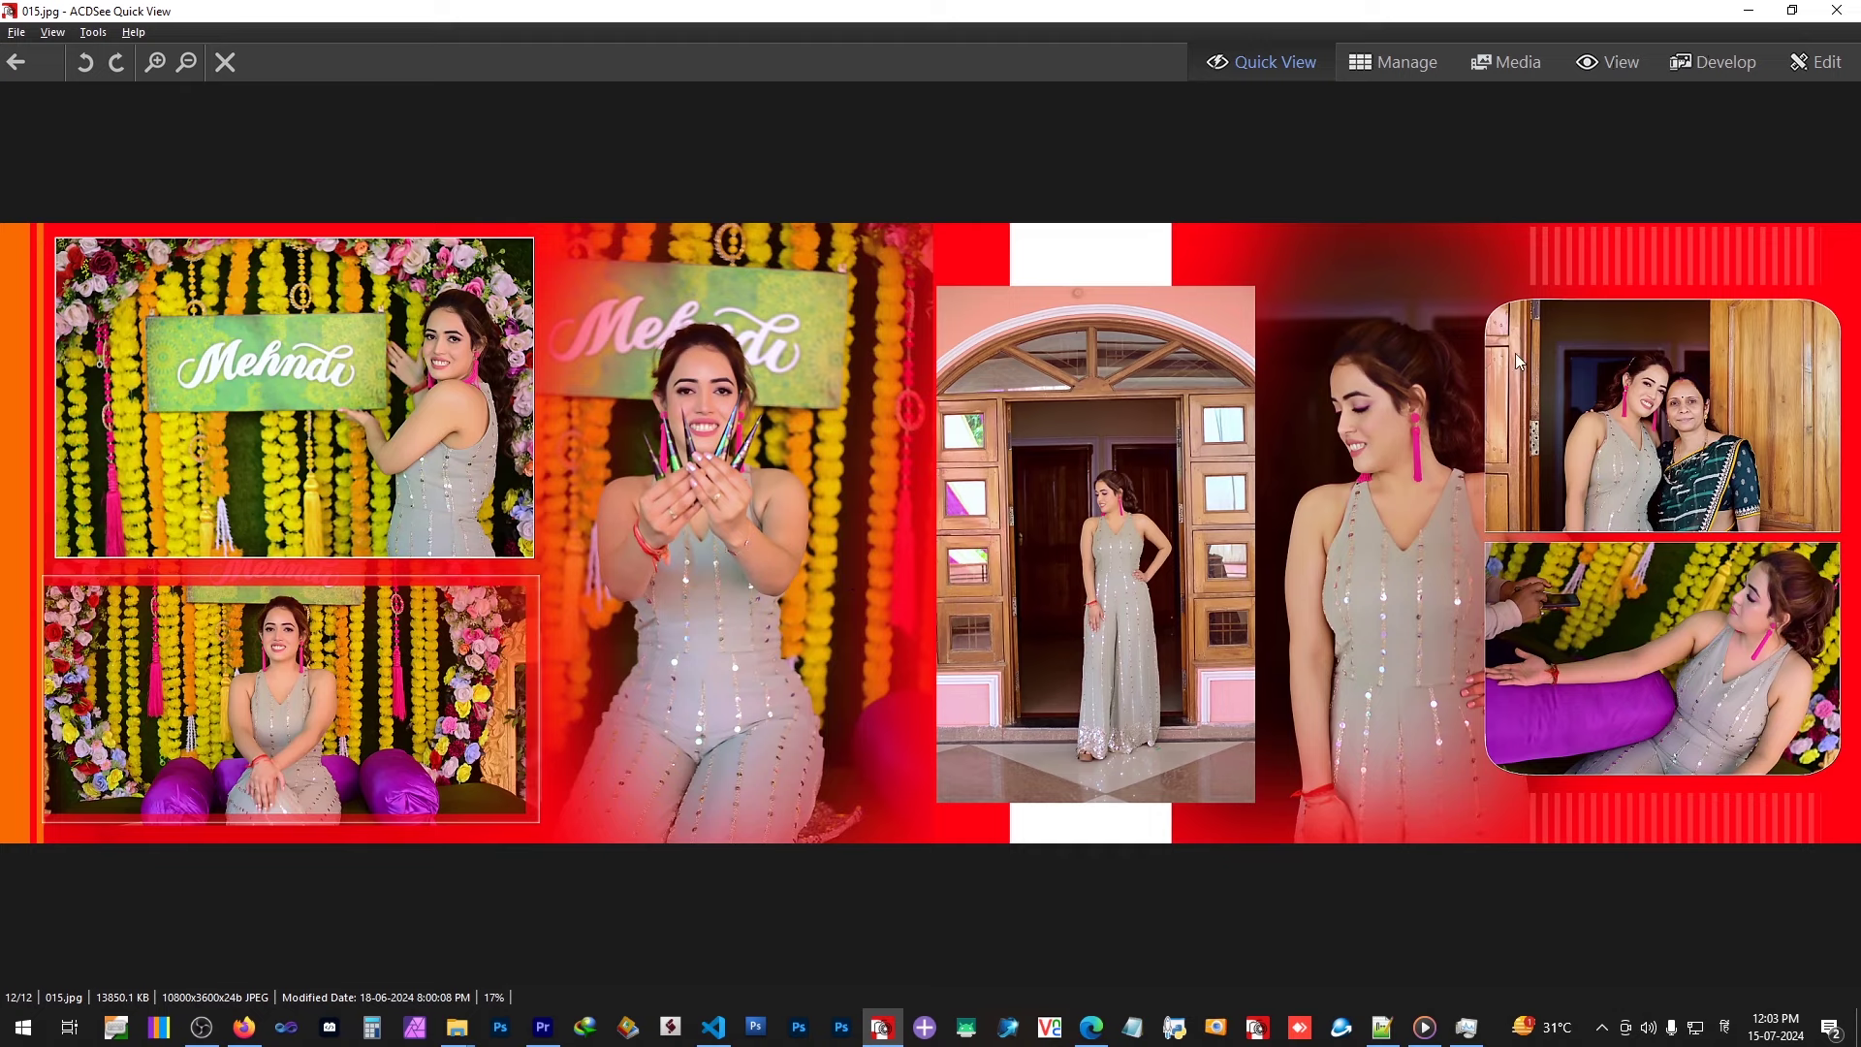
left_click(1749, 12)
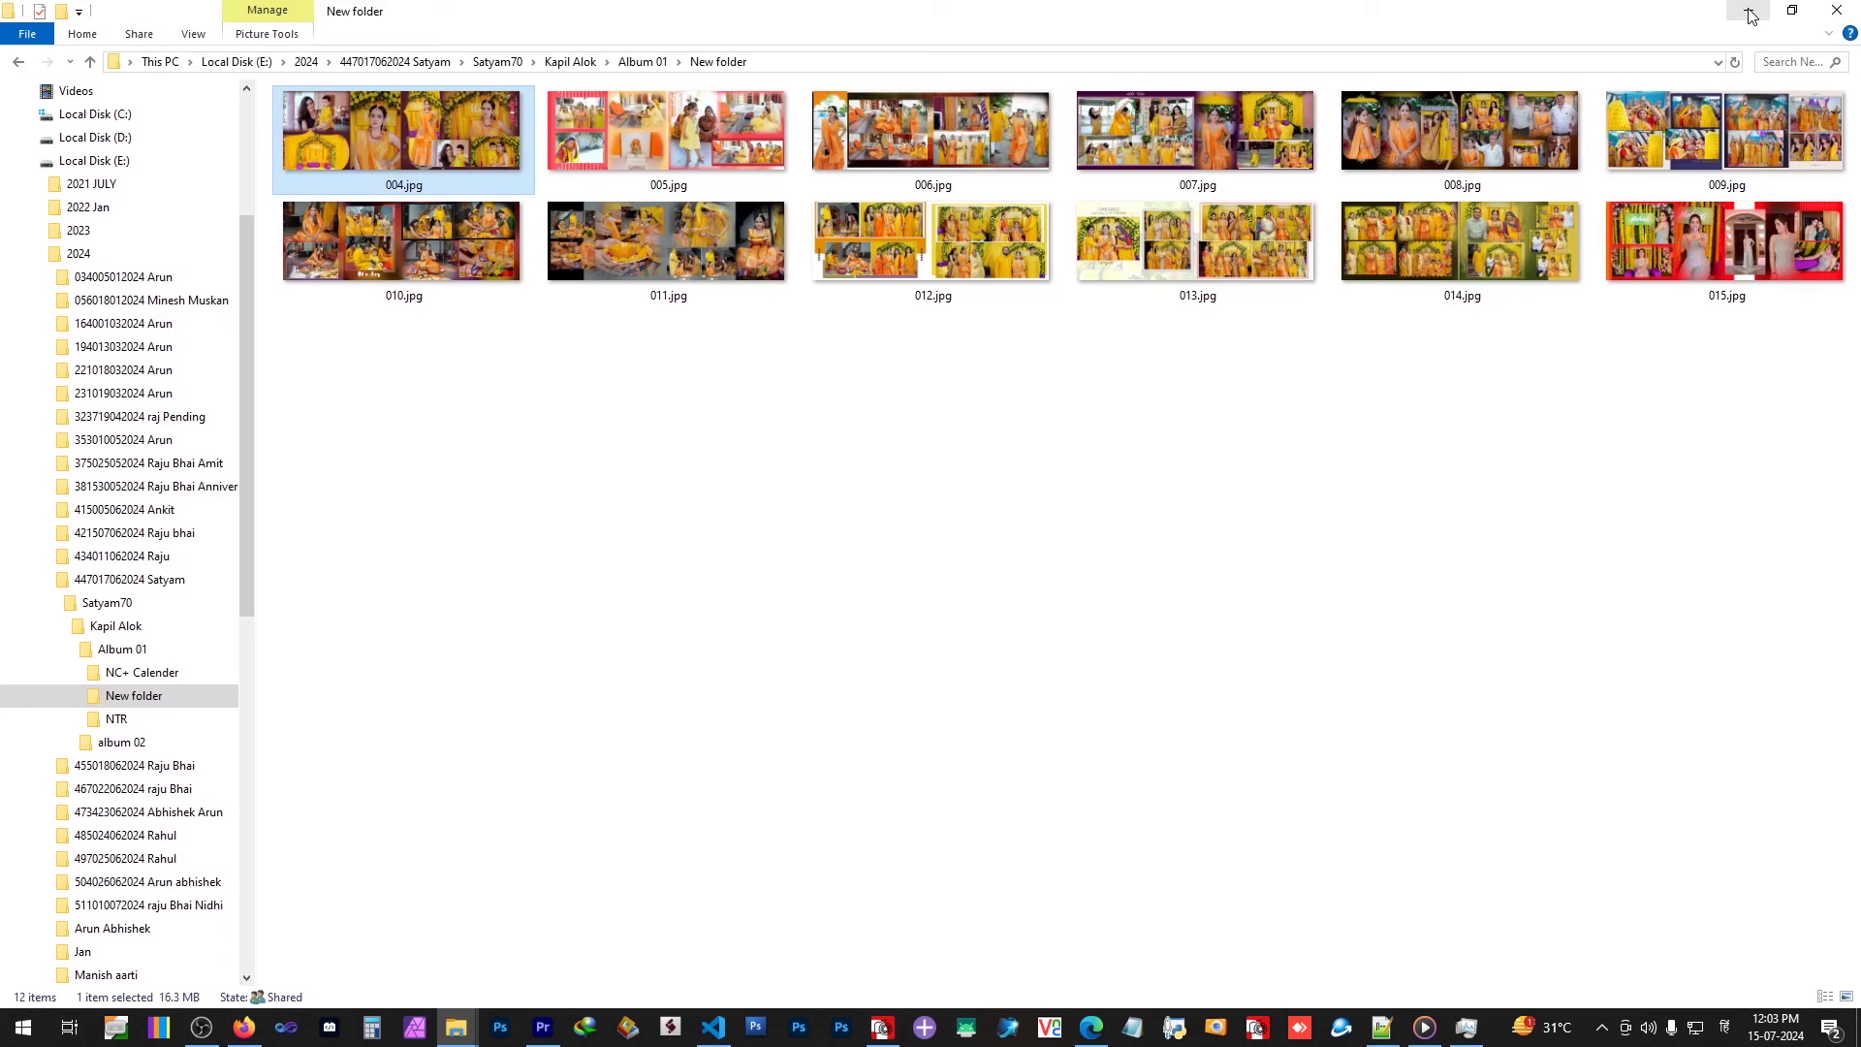